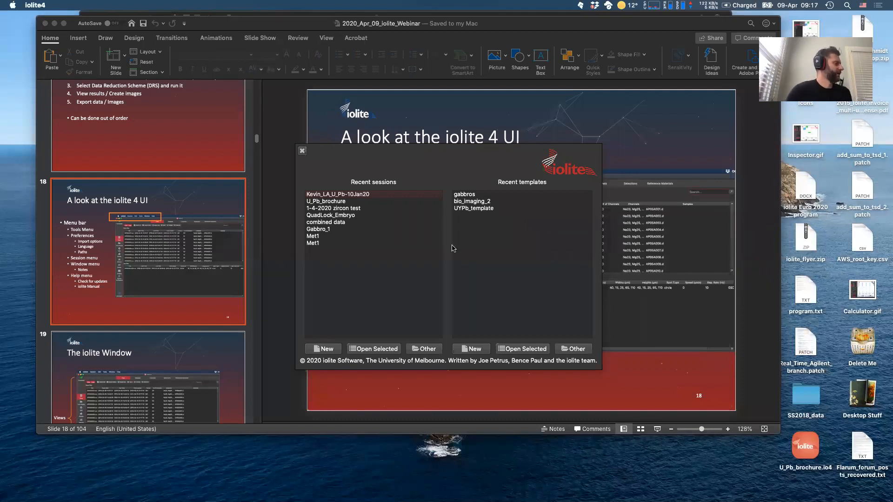
Step: Create a new session and maximize the iolite window to fill the screen
{"action": "left_click", "coordinate": [325, 350]}
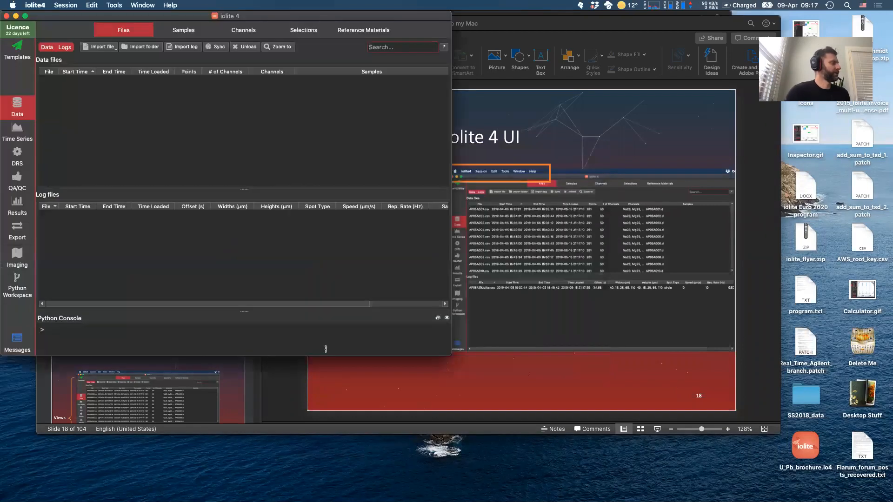
{"action": "double_click", "coordinate": [299, 18]}
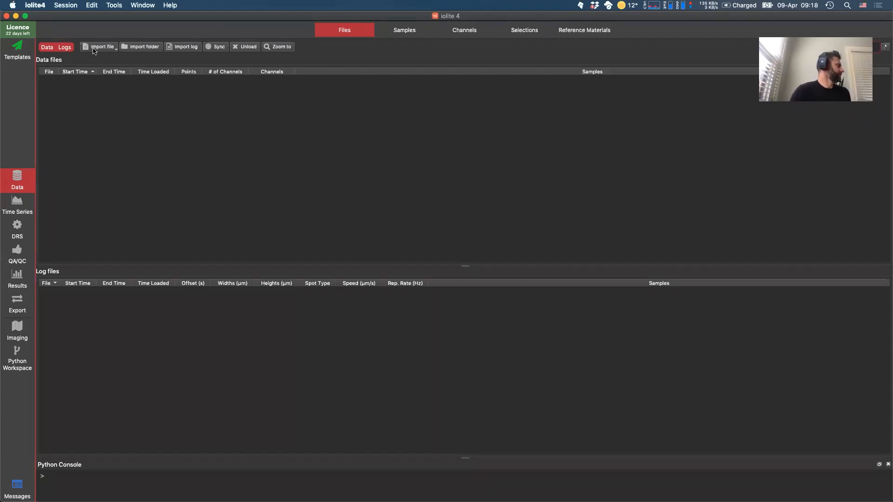
Step: Hide the Python Console pane from the session window
{"action": "left_click", "coordinate": [34, 6]}
{"action": "mouse_move", "coordinate": [117, 5]}
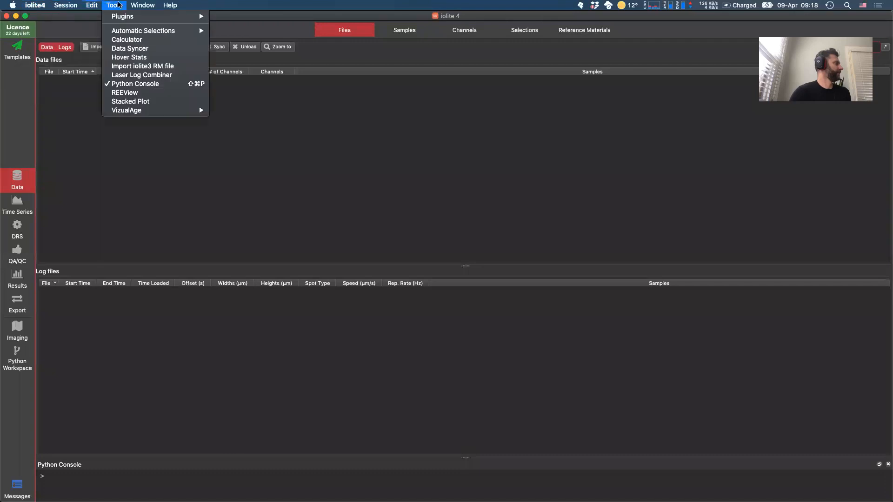
{"action": "mouse_move", "coordinate": [64, 4]}
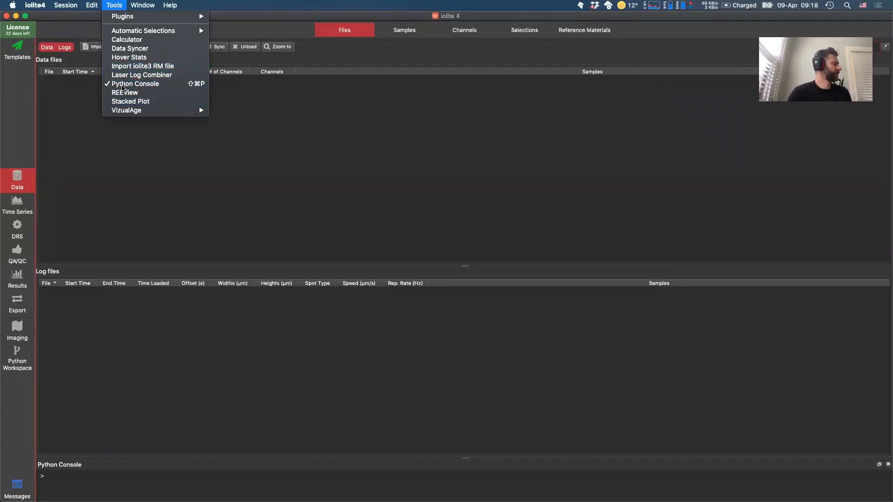
{"action": "left_click", "coordinate": [132, 84]}
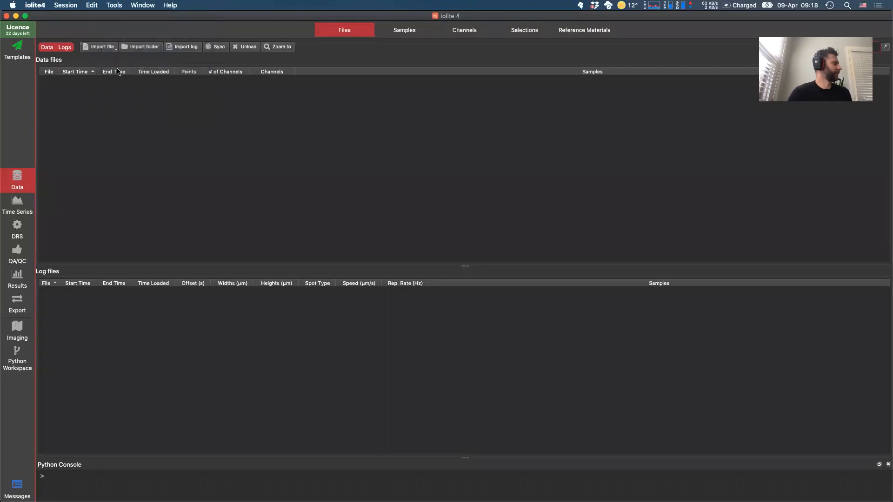
{"action": "left_click", "coordinate": [114, 5]}
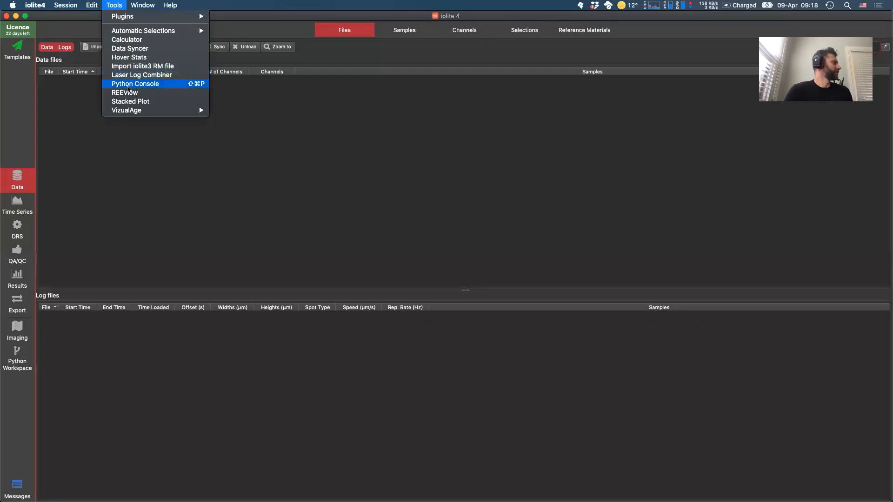
{"action": "mouse_move", "coordinate": [127, 111]}
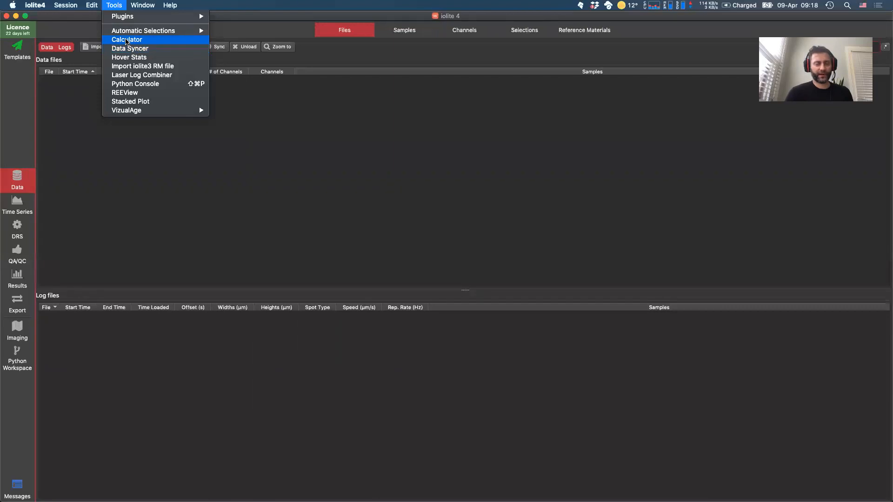
{"action": "left_click", "coordinate": [167, 5]}
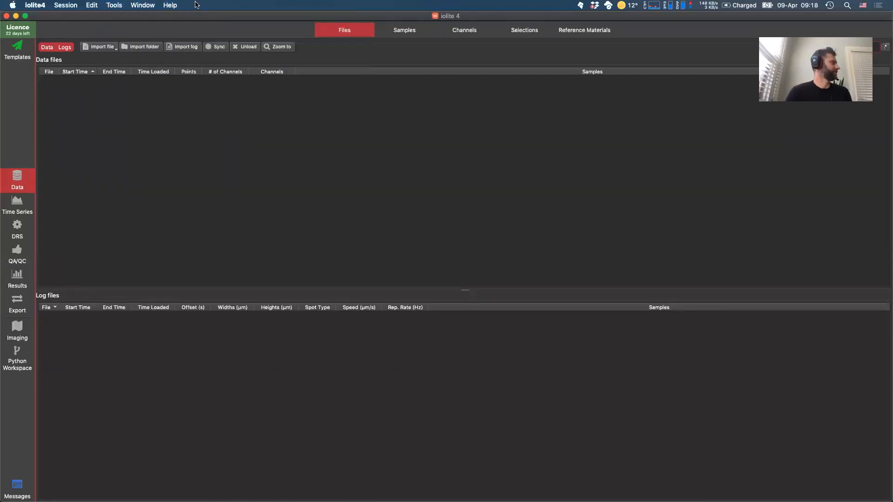
{"action": "left_click", "coordinate": [165, 4]}
{"action": "left_click", "coordinate": [165, 4]}
{"action": "left_click", "coordinate": [92, 5]}
{"action": "left_click", "coordinate": [91, 5]}
Step: Show the session's Notes pane and widen it to about a third of the window
{"action": "left_click", "coordinate": [95, 6]}
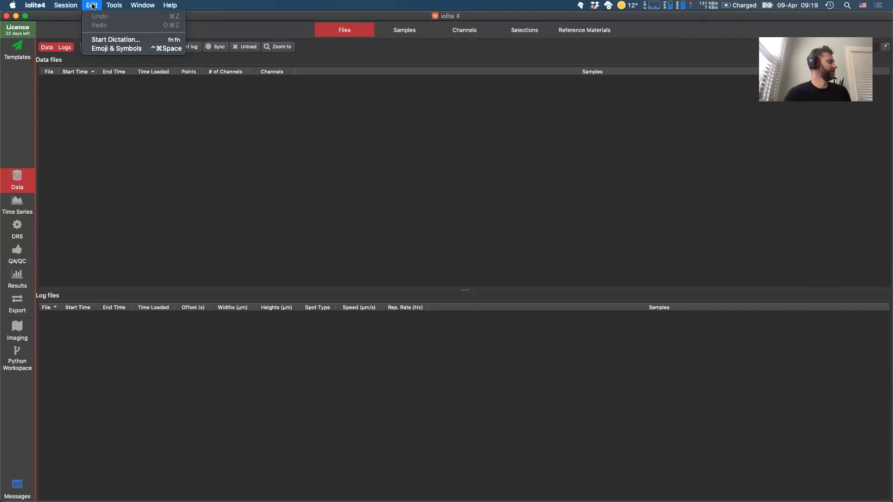
{"action": "mouse_move", "coordinate": [138, 5]}
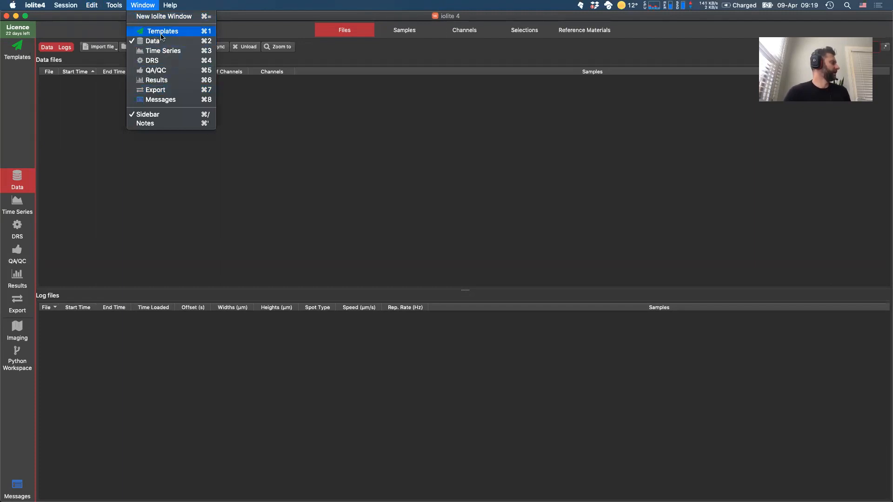
{"action": "left_click", "coordinate": [152, 124]}
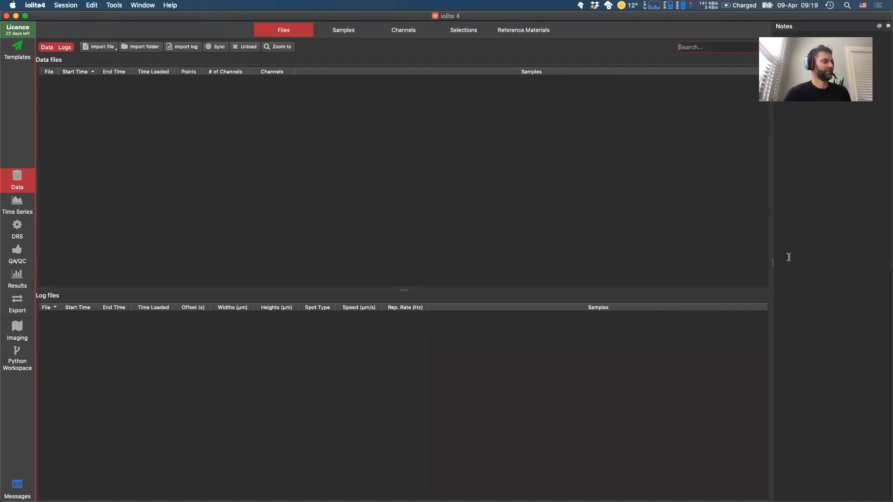
{"action": "left_click_drag", "start_coordinate": [773, 261], "coordinate": [624, 211]}
Step: Write "These are my Notes" as the first line of the session notes
{"action": "left_click", "coordinate": [641, 45]}
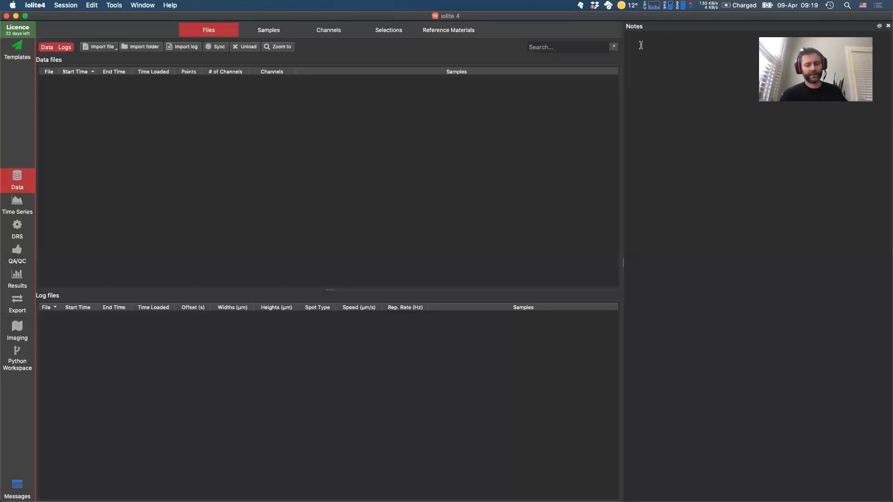
{"action": "type", "text": "These are m"}
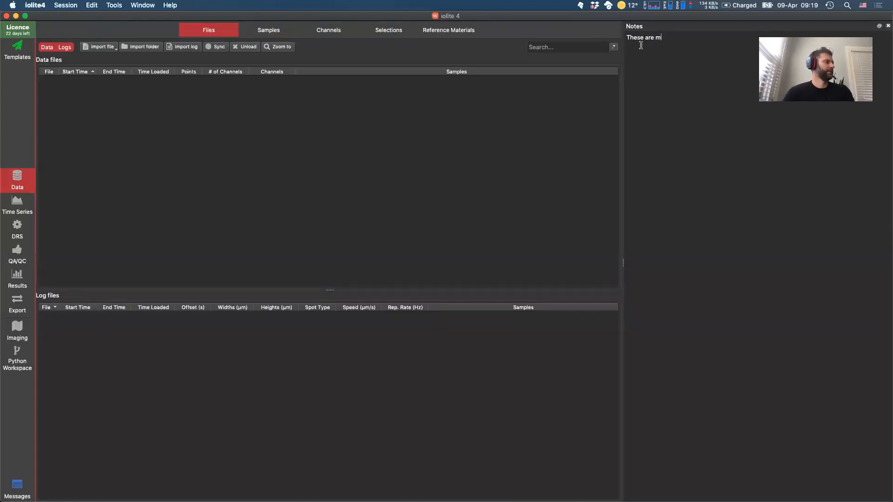
{"action": "type", "text": "dy N"}
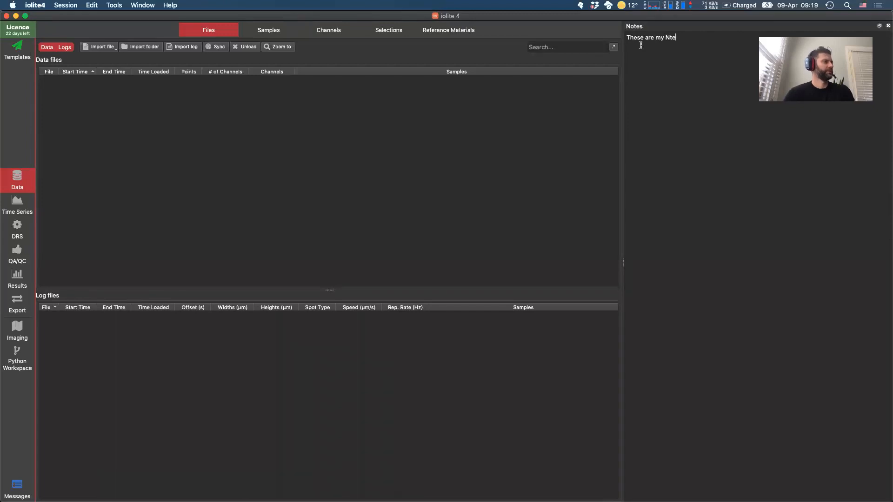
{"action": "type", "text": "otes"}
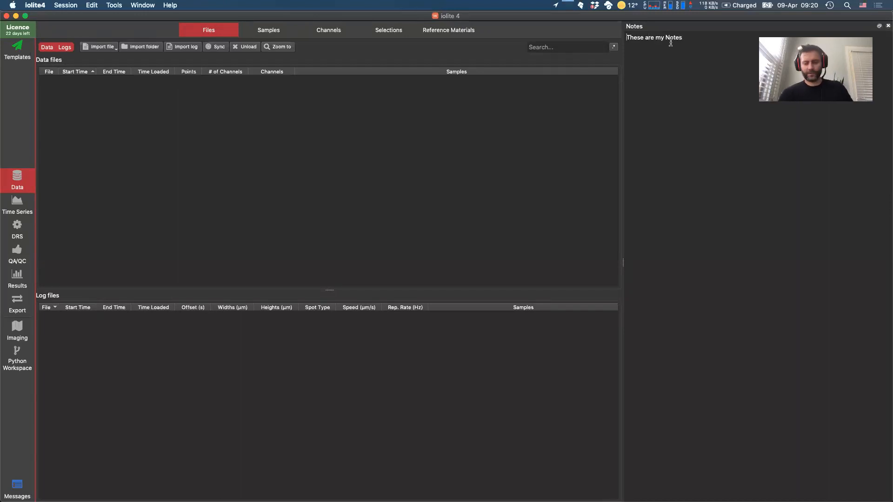
Step: Turn the notes line into a top-level heading with a single leading #, and close the Notes pane
{"action": "type", "text": "#"}
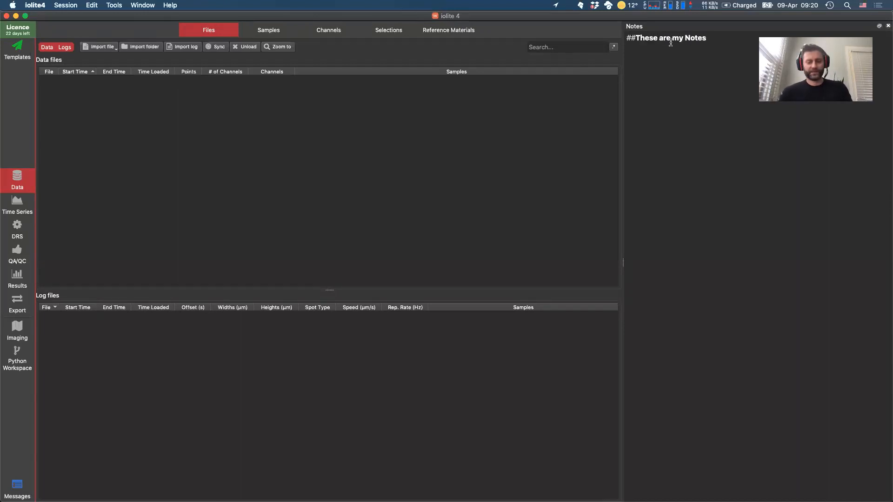
{"action": "type", "text": "##"}
{"action": "key", "text": "BackSpace"}
{"action": "key", "text": "BackSpace"}
{"action": "key", "text": "BackSpace"}
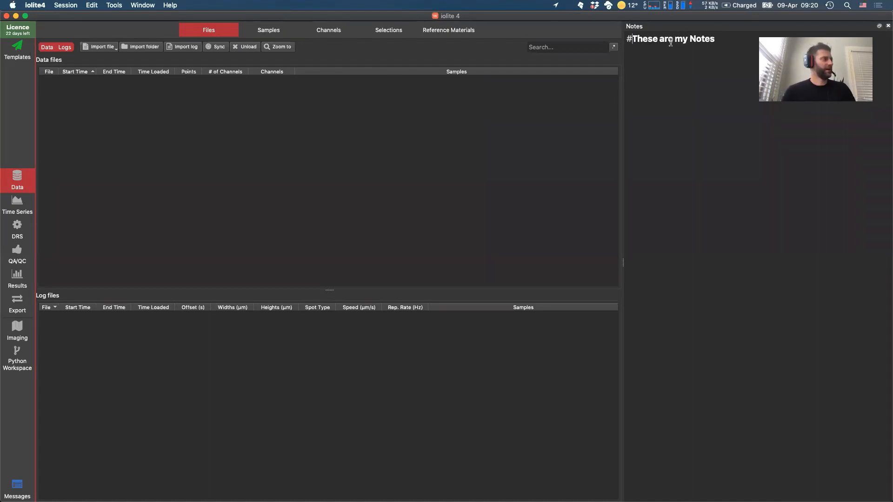
{"action": "type", "text": "#"}
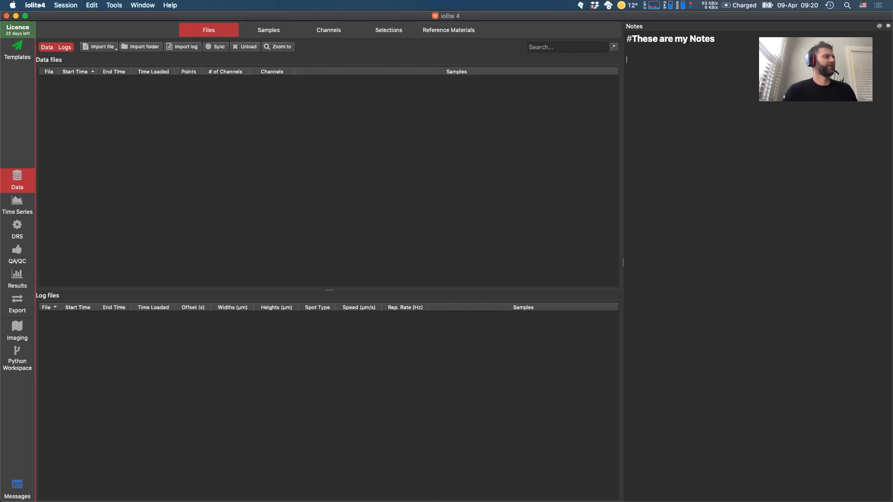
{"action": "left_click", "coordinate": [888, 26]}
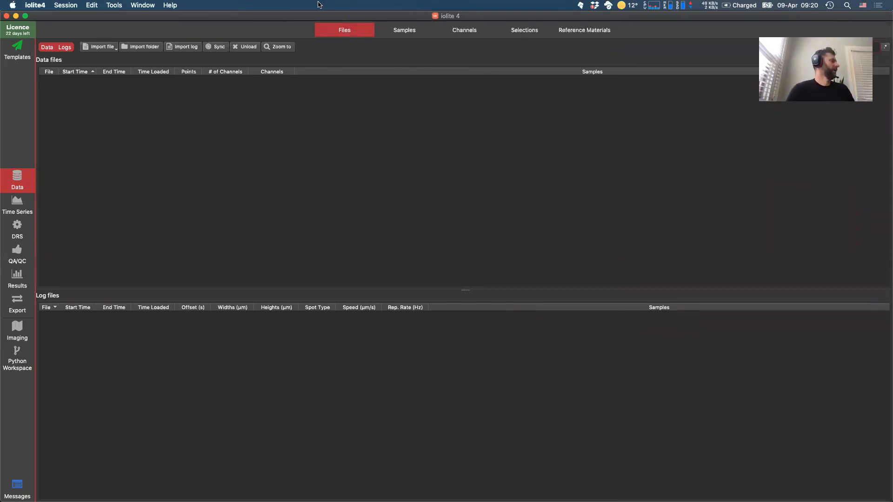
{"action": "left_click", "coordinate": [147, 6]}
{"action": "mouse_move", "coordinate": [166, 8]}
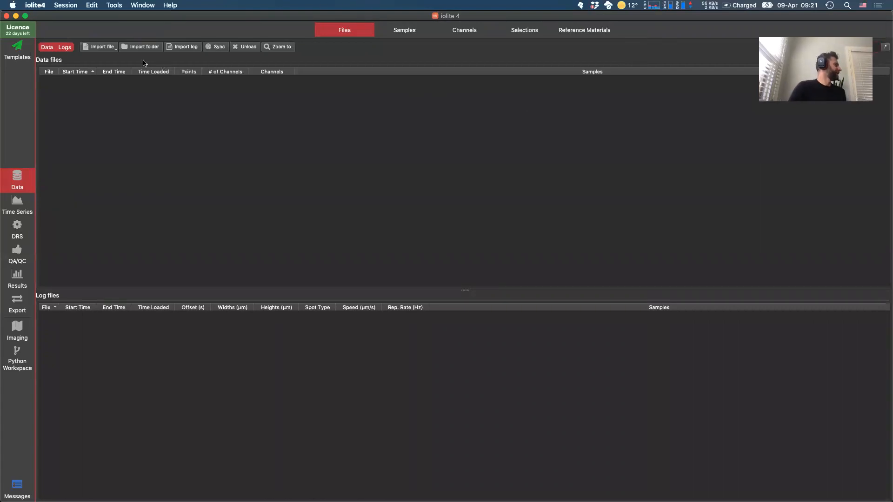
{"action": "left_click", "coordinate": [186, 50]}
Step: Switch to PowerPoint to check the menu bar topics on slide 18, and return to iolite 4
{"action": "key", "text": "super+Tab"}
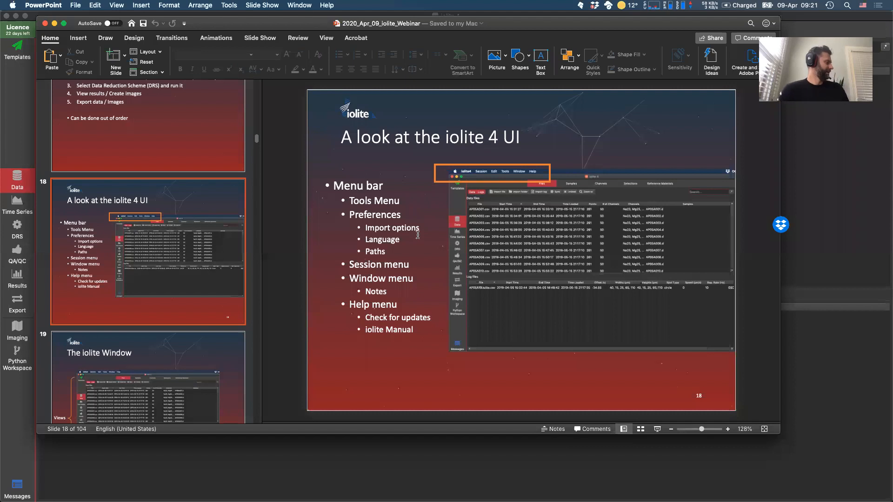
{"action": "key", "text": "super+Tab"}
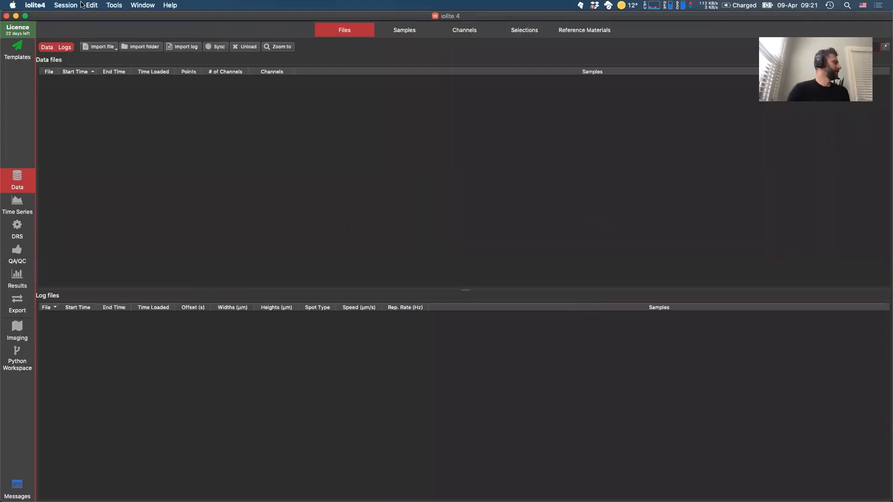
Step: Open the iolite Preferences and review the Import and Paths settings
{"action": "left_click", "coordinate": [40, 5]}
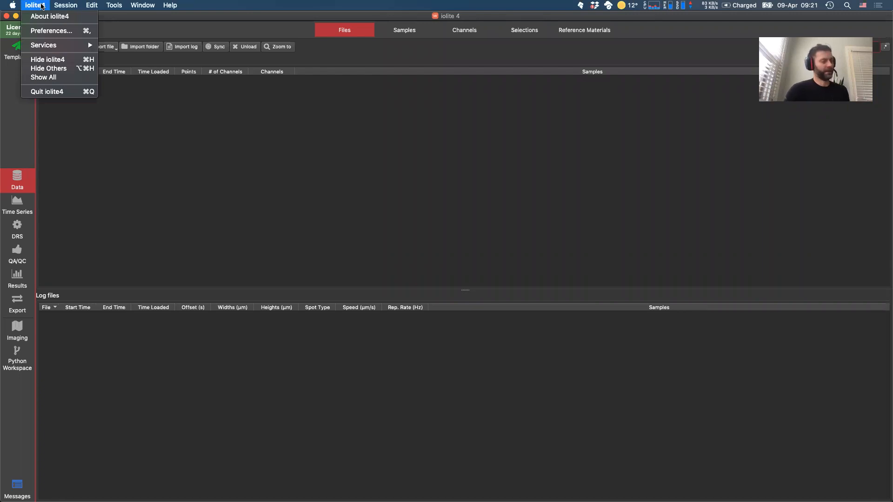
{"action": "mouse_move", "coordinate": [55, 5]}
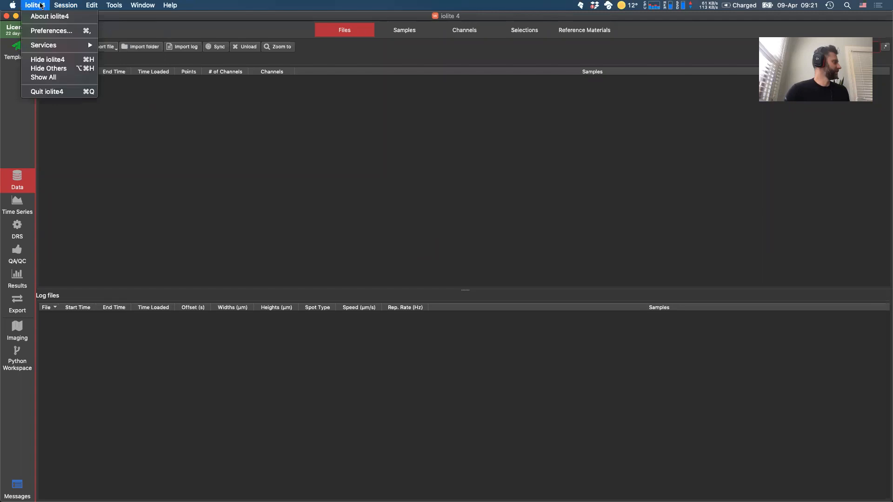
{"action": "left_click", "coordinate": [40, 30]}
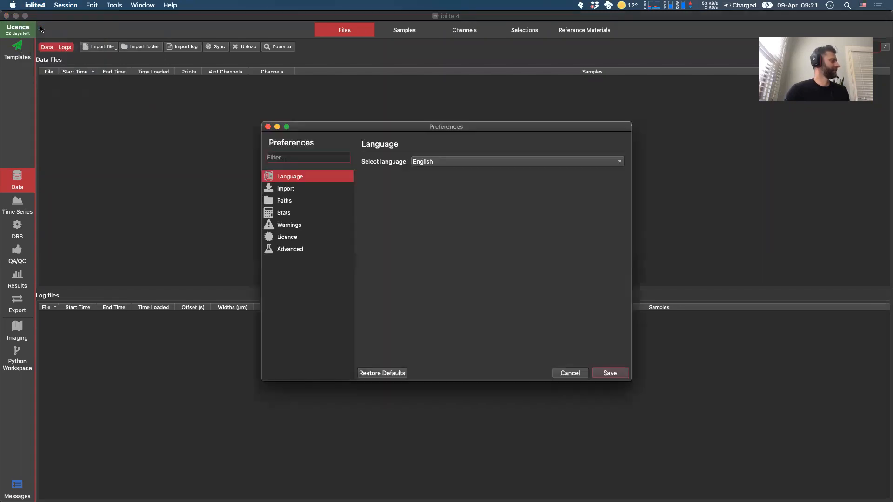
{"action": "left_click_drag", "start_coordinate": [333, 128], "coordinate": [324, 68]}
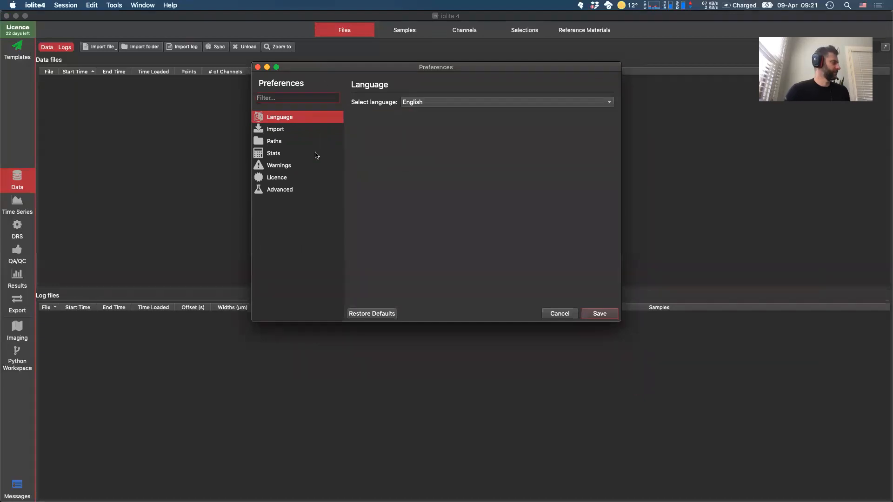
{"action": "left_click", "coordinate": [285, 132]}
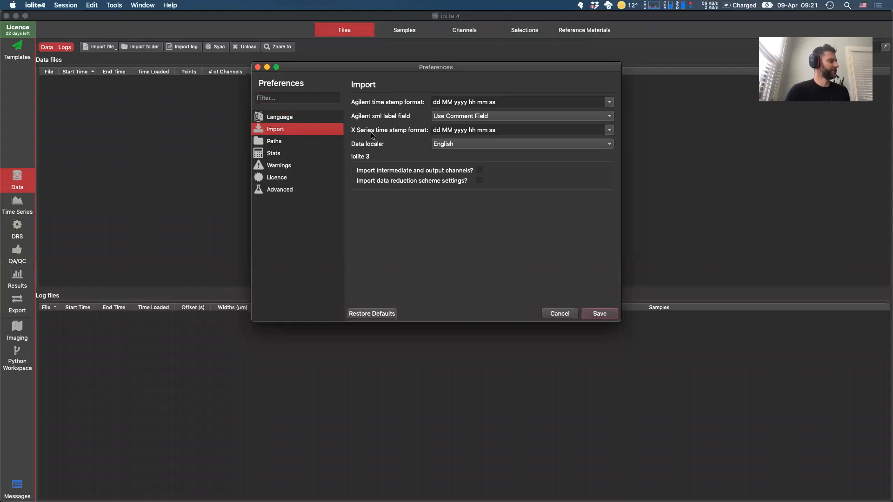
{"action": "left_click", "coordinate": [275, 142]}
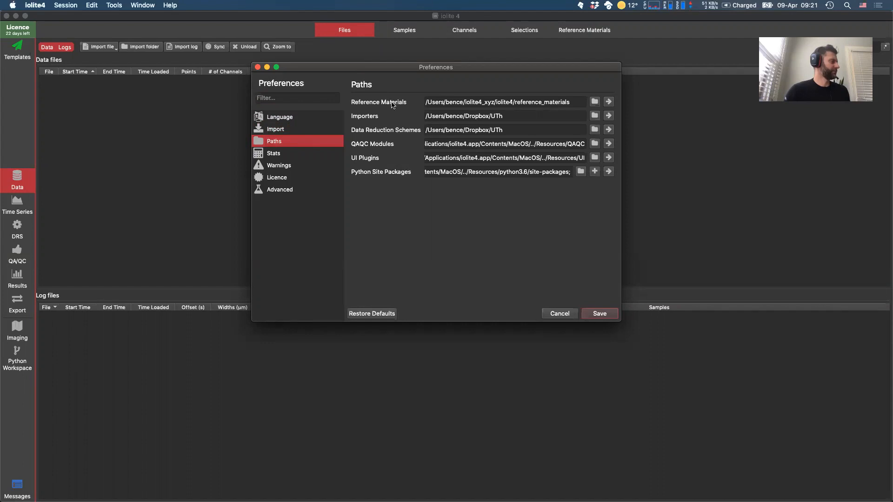
Step: Examine the Stats preferences and the options available for the normal stats calculation, keeping the current choice
{"action": "left_click", "coordinate": [274, 155]}
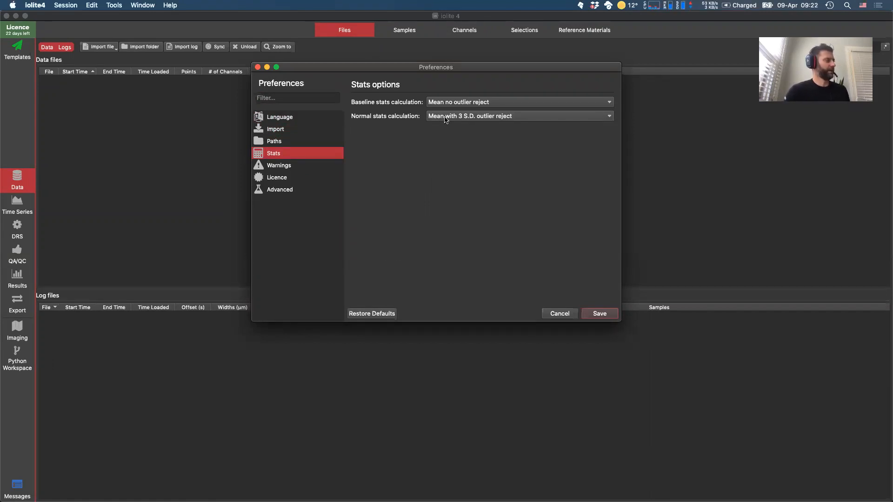
{"action": "left_click", "coordinate": [471, 119]}
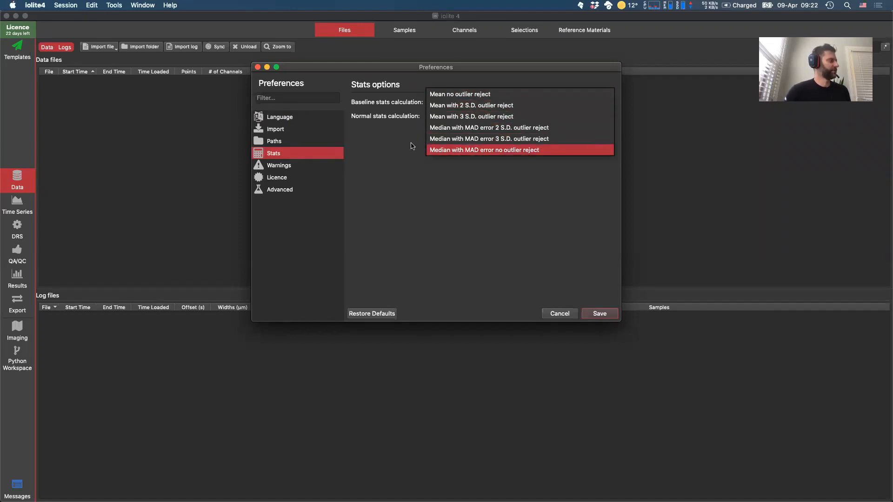
{"action": "left_click", "coordinate": [378, 148]}
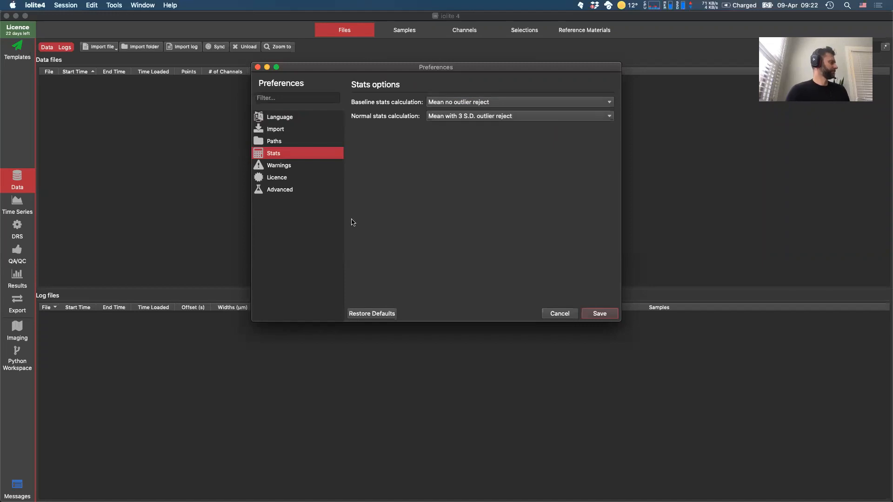
Step: Review the Licence, Advanced and Paths preferences, and save the Preferences dialog
{"action": "left_click", "coordinate": [274, 181]}
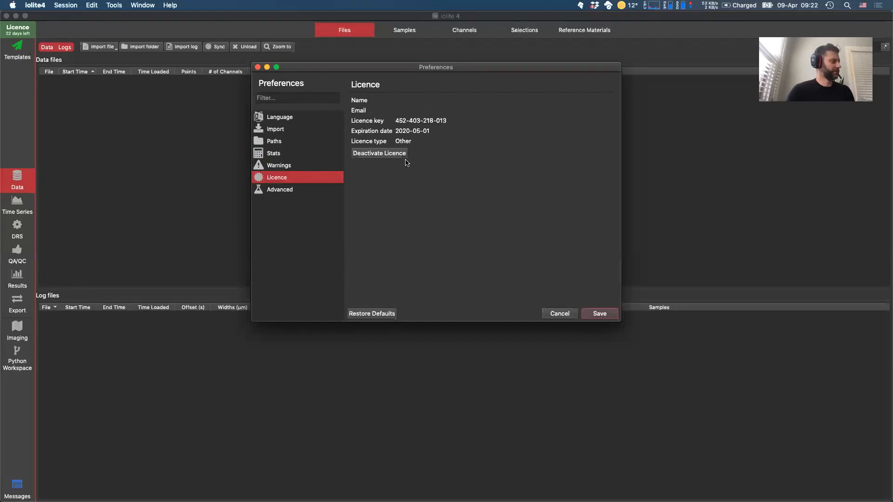
{"action": "left_click", "coordinate": [285, 192]}
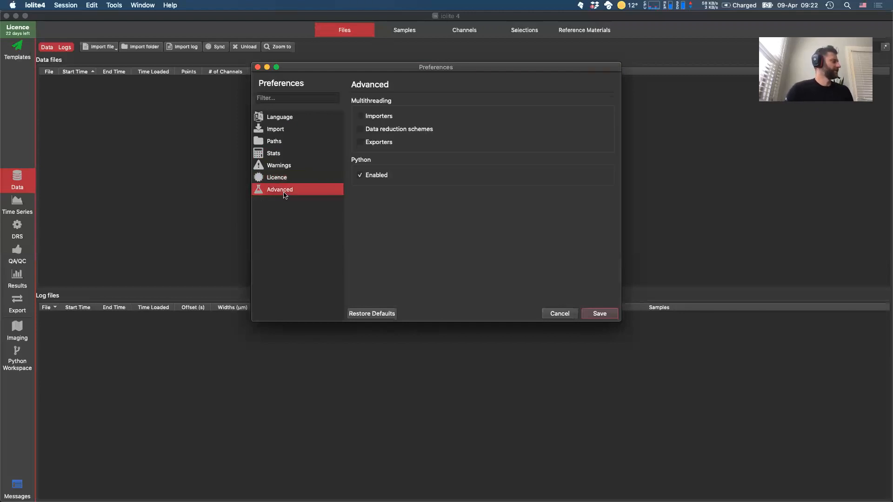
{"action": "left_click", "coordinate": [278, 143]}
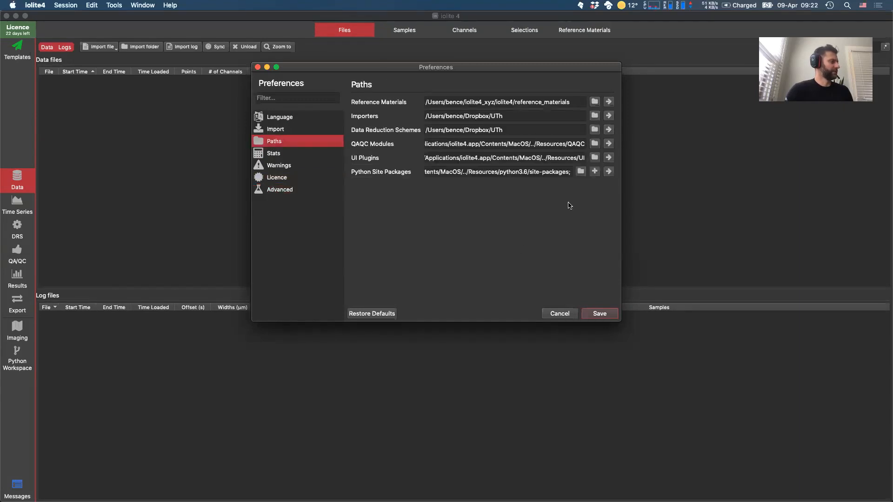
{"action": "left_click", "coordinate": [604, 314]}
Step: Switch to PowerPoint to show slide 19, The iolite Window, and return to iolite 4
{"action": "key", "text": "super+Tab"}
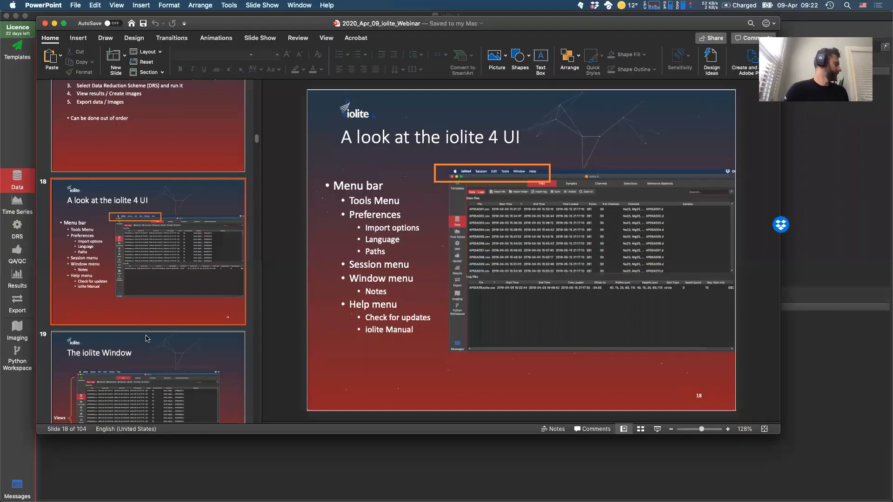
{"action": "left_click", "coordinate": [154, 352]}
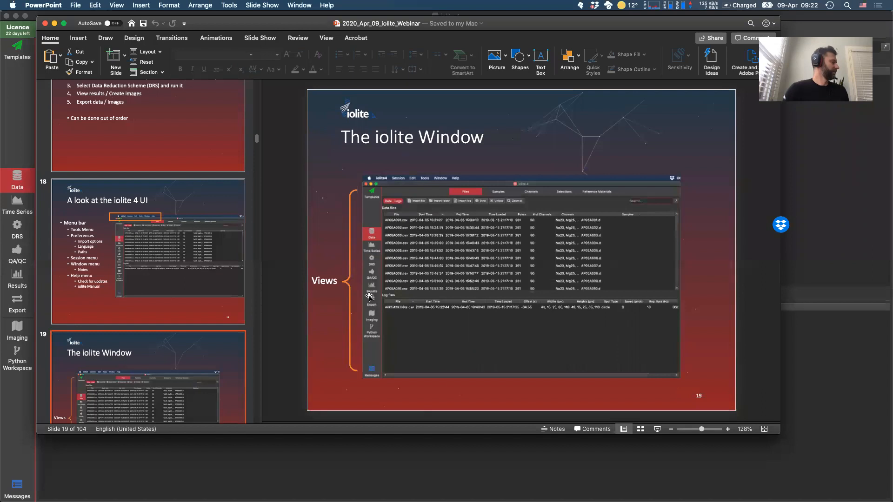
{"action": "key", "text": "super+Tab"}
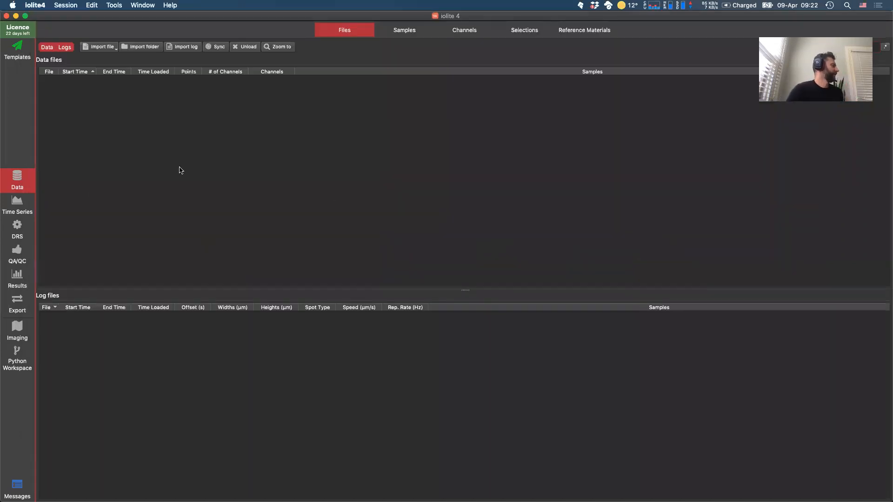
Step: Tour the Time Series, DRS, Results and Data views, ending on the list of data reduction schemes
{"action": "left_click", "coordinate": [19, 205]}
{"action": "left_click", "coordinate": [15, 233]}
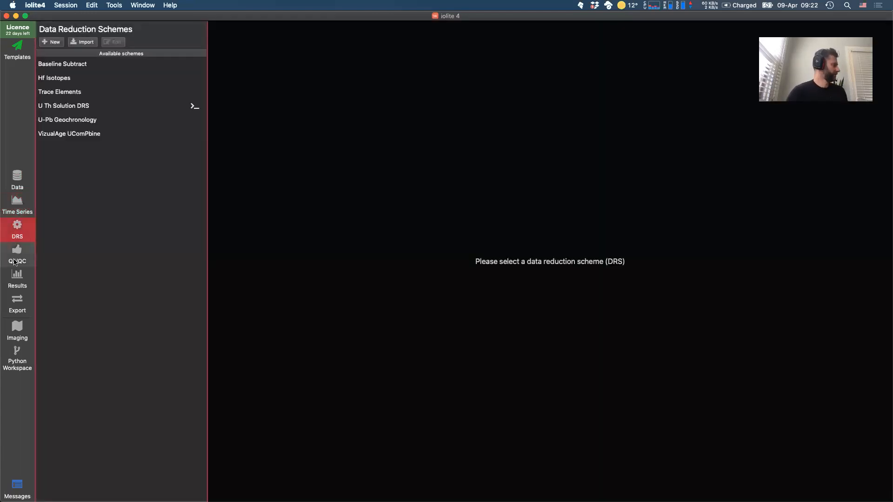
{"action": "left_click", "coordinate": [17, 279]}
{"action": "left_click", "coordinate": [21, 183]}
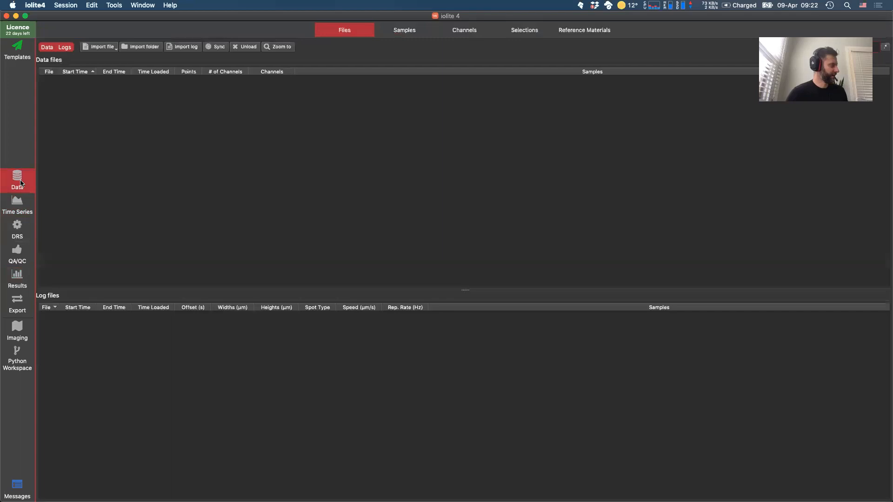
{"action": "left_click", "coordinate": [17, 210]}
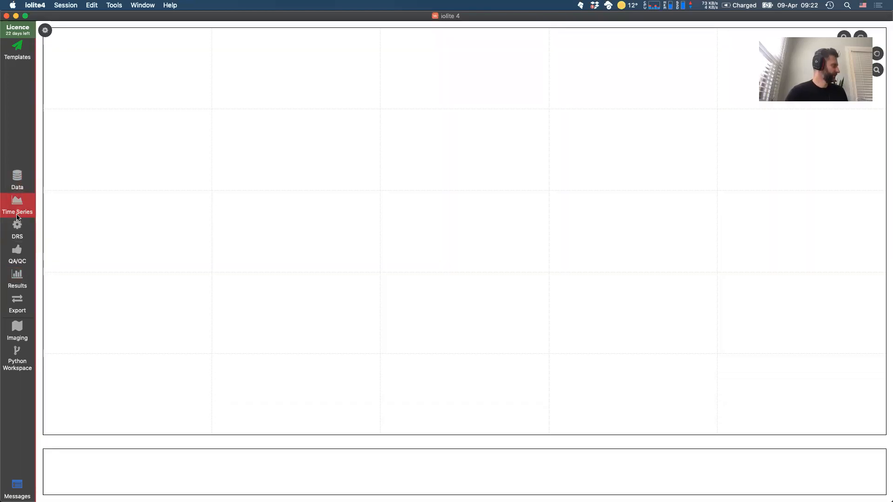
{"action": "left_click", "coordinate": [15, 237]}
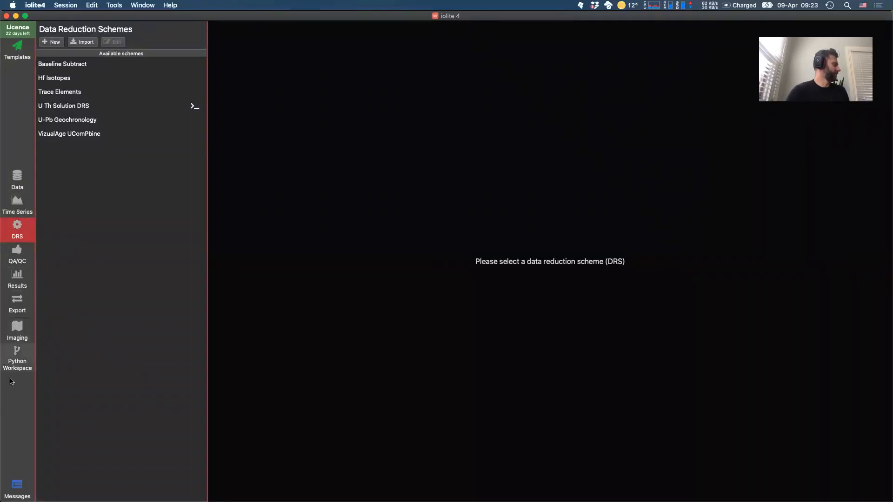
Step: Revisit the Data and Time Series views, and look at the Export and Imaging views
{"action": "left_click", "coordinate": [13, 180]}
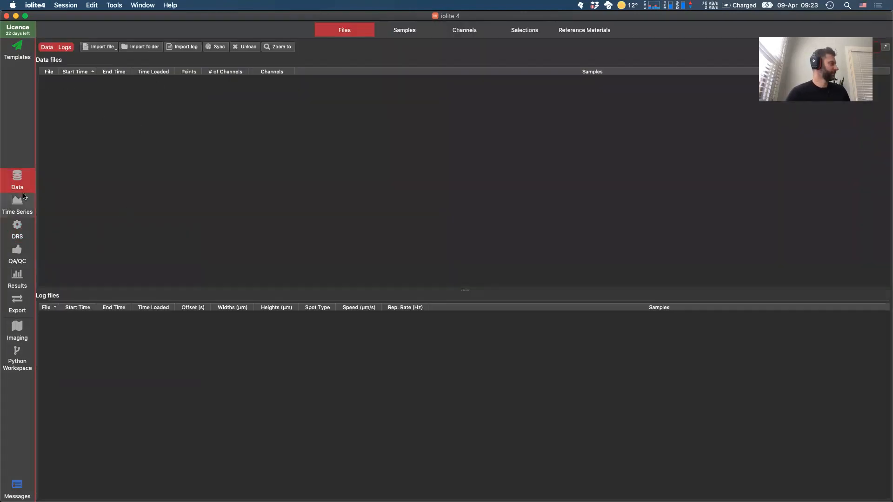
{"action": "left_click", "coordinate": [22, 215]}
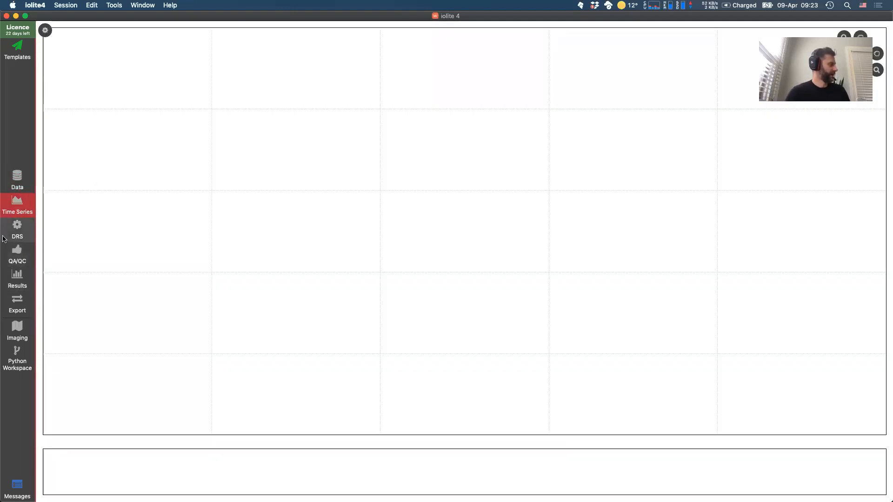
{"action": "left_click", "coordinate": [22, 311]}
{"action": "left_click", "coordinate": [23, 326]}
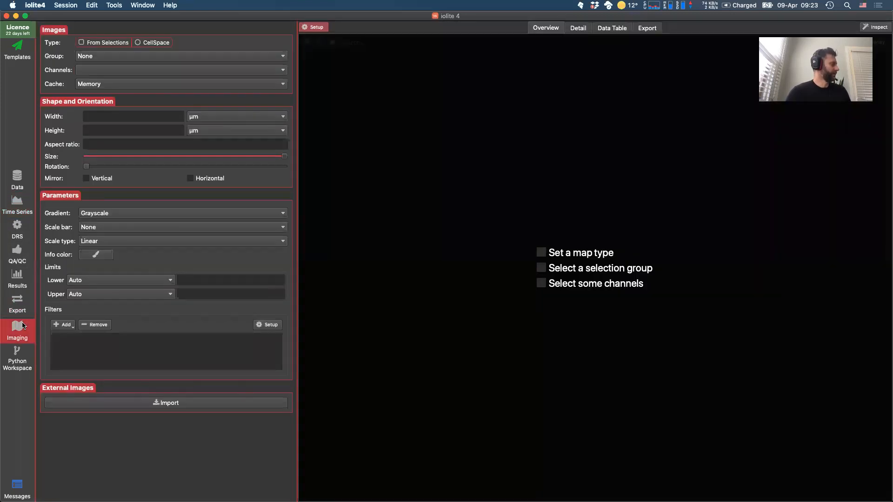
Step: Review the Files, Samples, Channels, Selections and Reference Materials pages of the Data view
{"action": "left_click", "coordinate": [14, 182]}
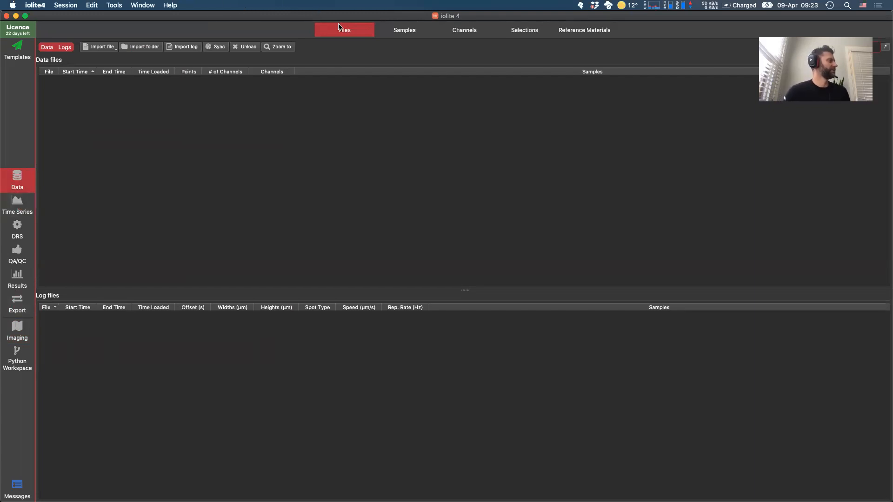
{"action": "left_click", "coordinate": [396, 30]}
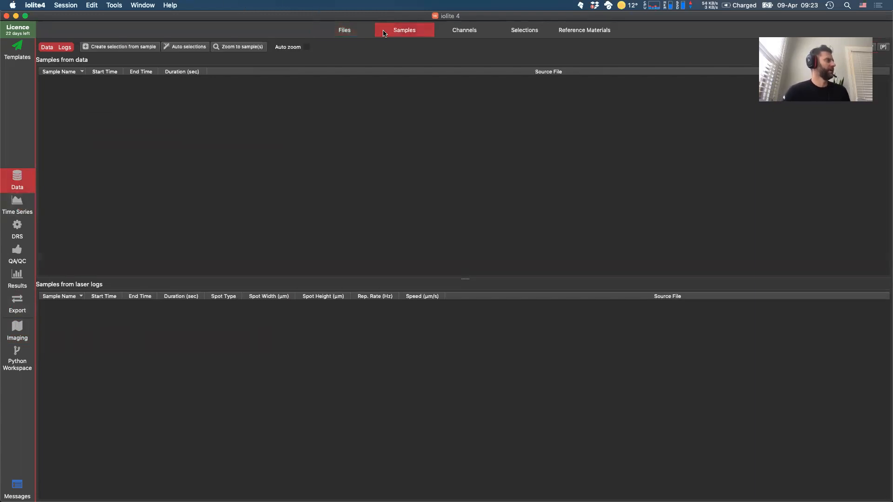
{"action": "left_click", "coordinate": [352, 35]}
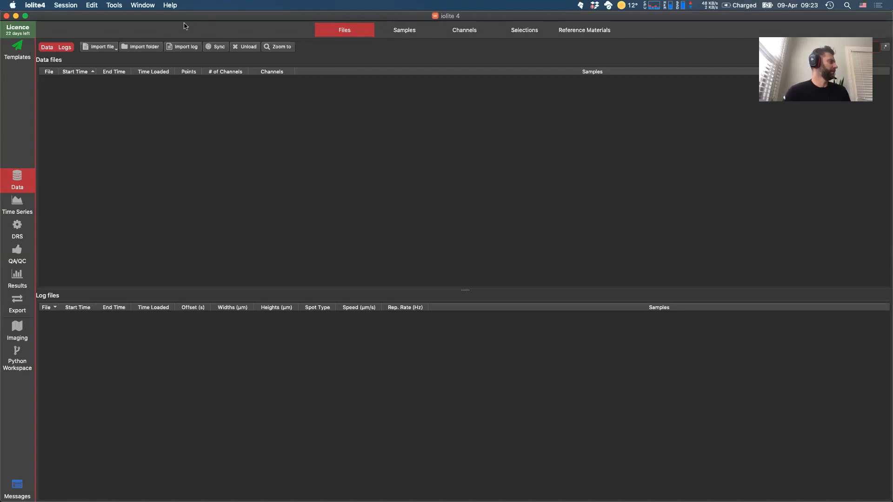
{"action": "left_click", "coordinate": [405, 32]}
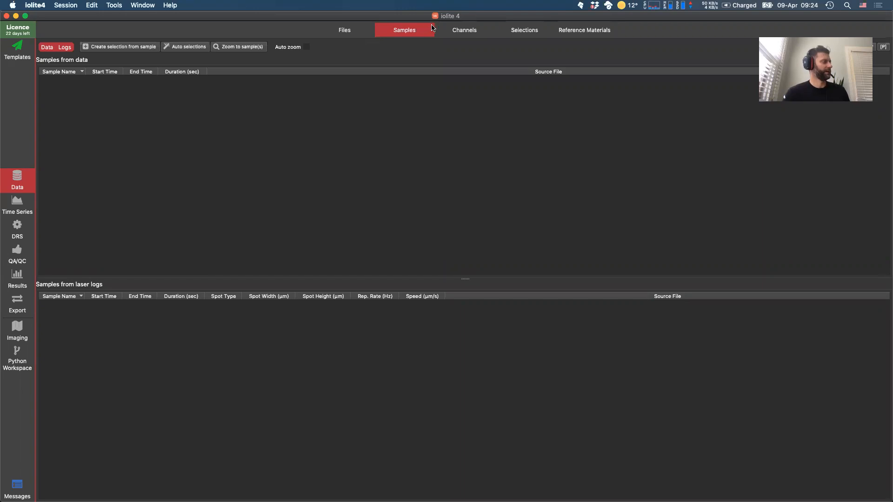
{"action": "left_click", "coordinate": [456, 29]}
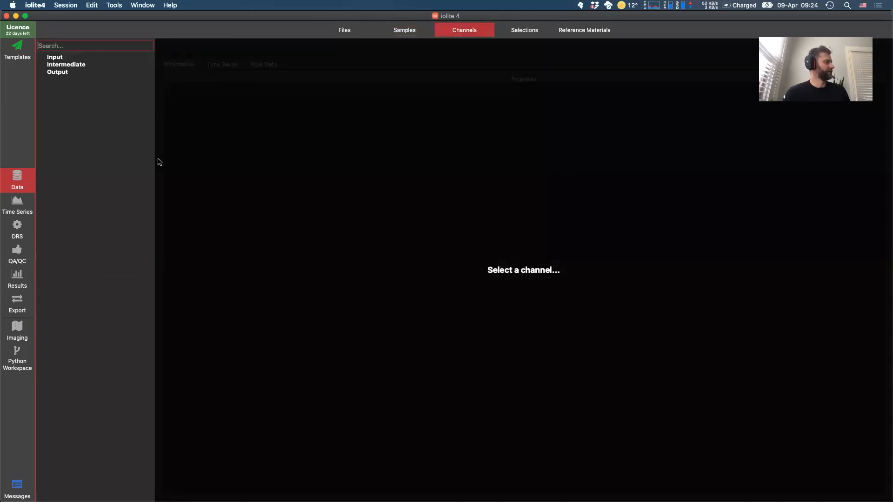
{"action": "left_click", "coordinate": [528, 31]}
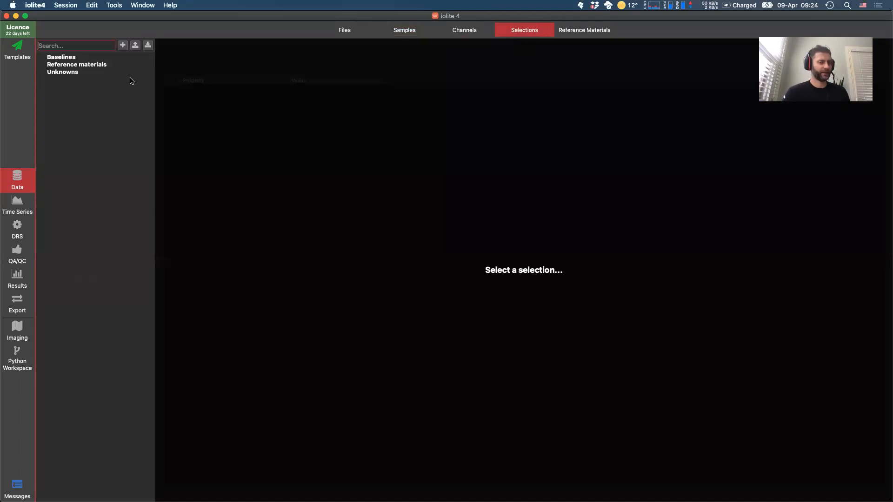
{"action": "left_click", "coordinate": [588, 35]}
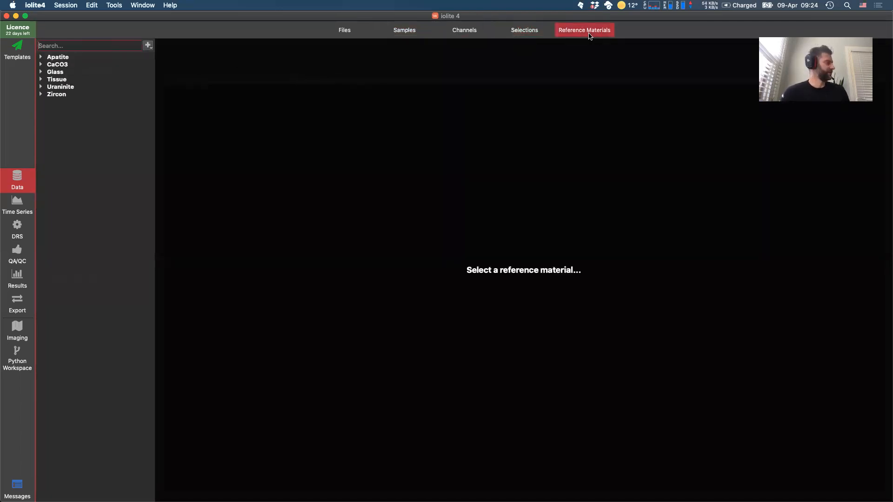
Step: Expand the Glass reference materials and examine the meta-data of G_BCR2G, including its data source
{"action": "left_click", "coordinate": [41, 72]}
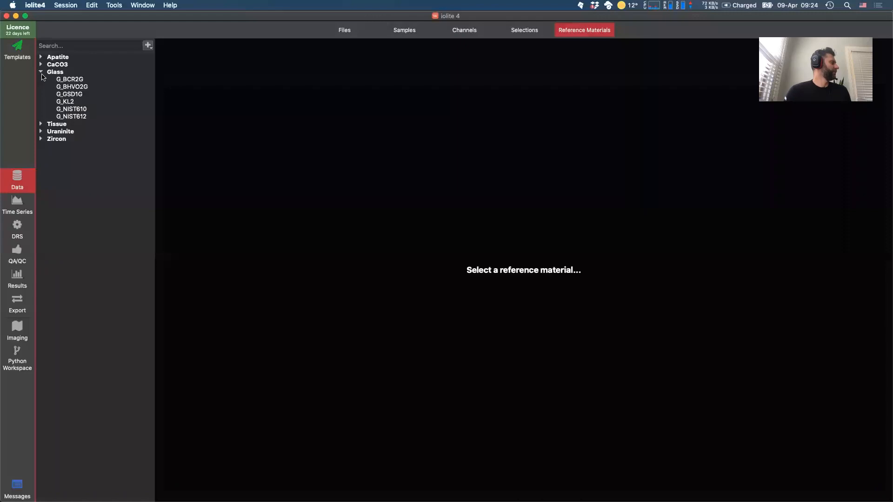
{"action": "left_click", "coordinate": [71, 80]}
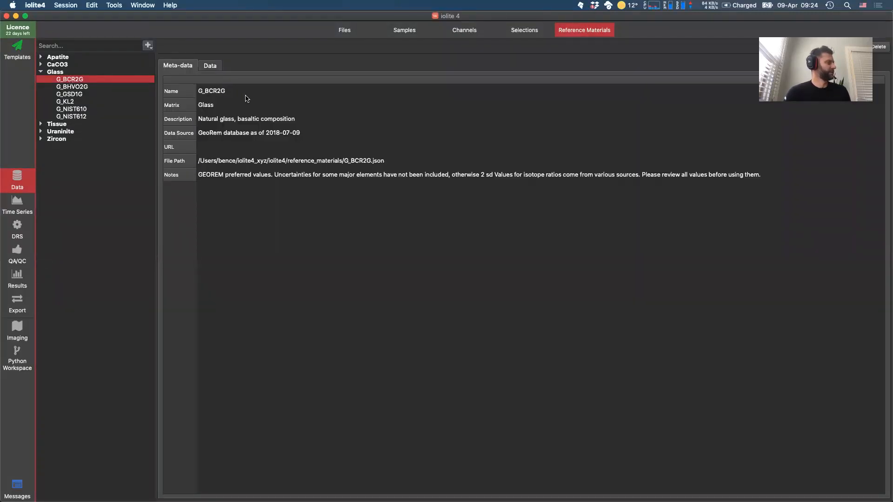
{"action": "left_click", "coordinate": [289, 136]}
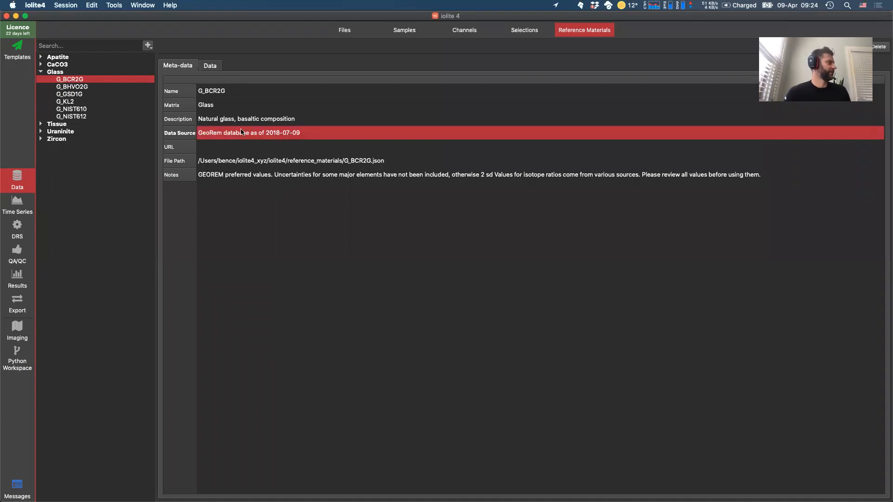
Step: Examine G_BCR2G's table of measurements, units, values and uncertainties from the elements down to the isotope ratios
{"action": "left_click", "coordinate": [209, 68]}
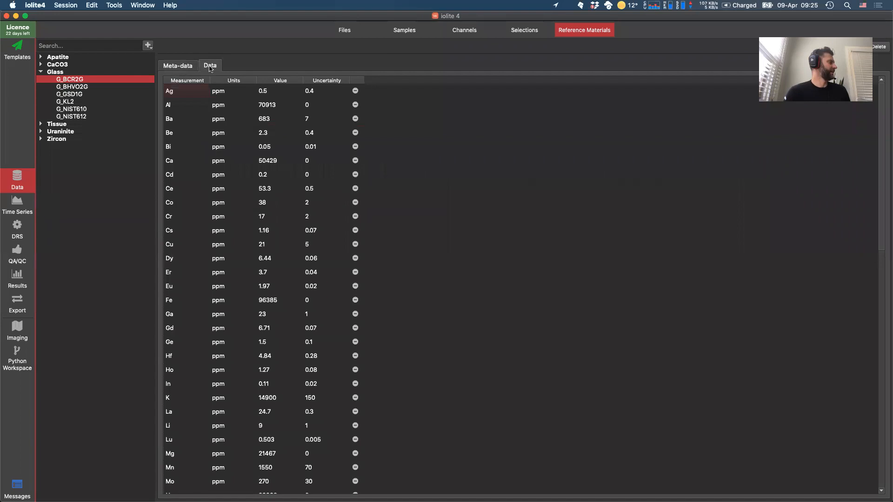
{"action": "scroll", "coordinate": [269, 188], "scroll_direction": "down", "scroll_amount": 10}
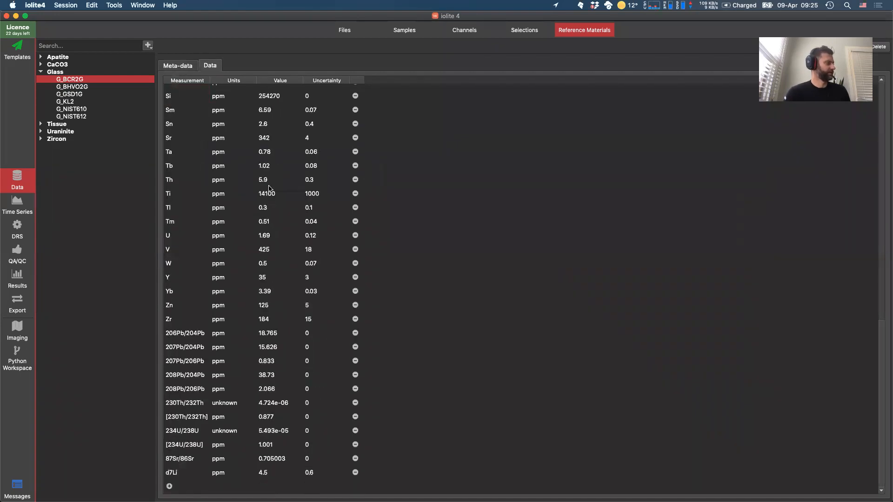
{"action": "scroll", "coordinate": [269, 188], "scroll_direction": "up", "scroll_amount": 10}
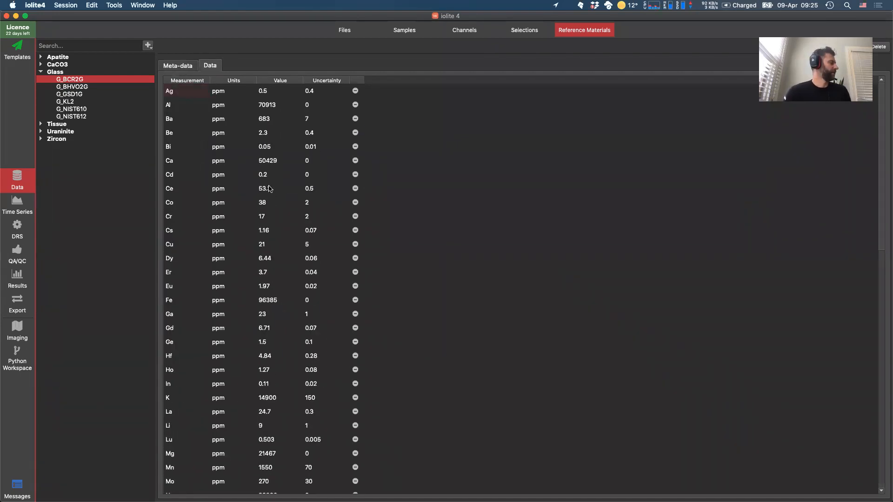
{"action": "scroll", "coordinate": [232, 224], "scroll_direction": "down", "scroll_amount": 10}
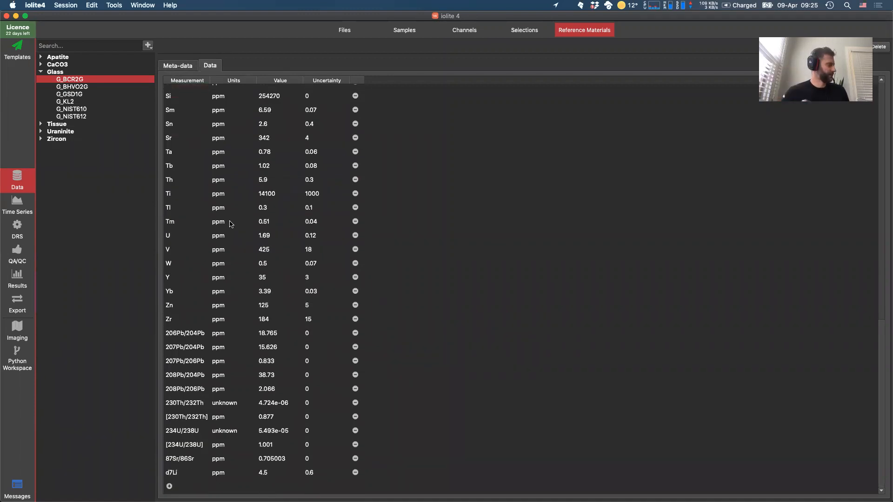
{"action": "scroll", "coordinate": [231, 223], "scroll_direction": "up", "scroll_amount": 10}
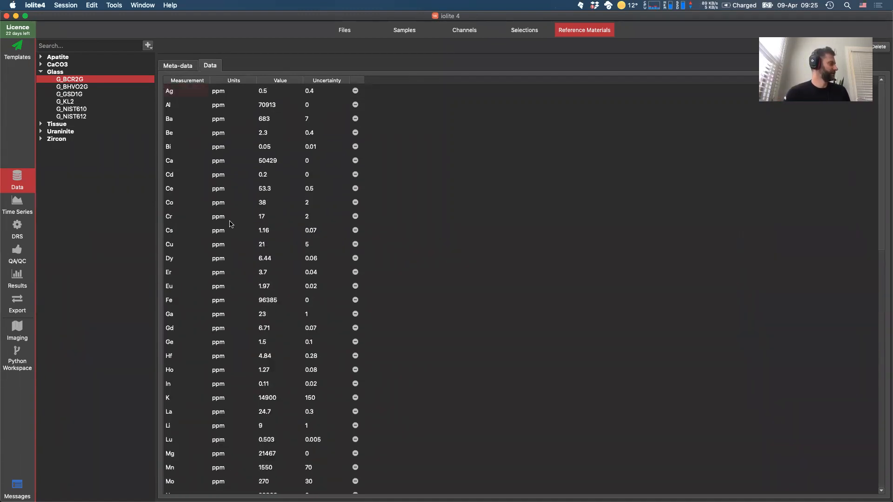
{"action": "scroll", "coordinate": [238, 300], "scroll_direction": "down", "scroll_amount": 10}
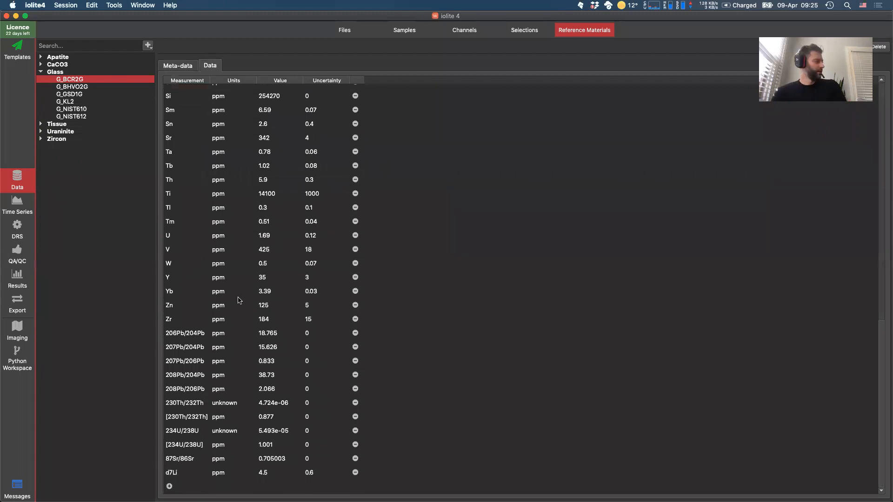
Step: Switch to PowerPoint and find slide 26, A note about the RM folder, among the slide thumbnails
{"action": "key", "text": "super+Tab"}
{"action": "key", "text": "super+Tab"}
{"action": "key", "text": "super+shift+Tab"}
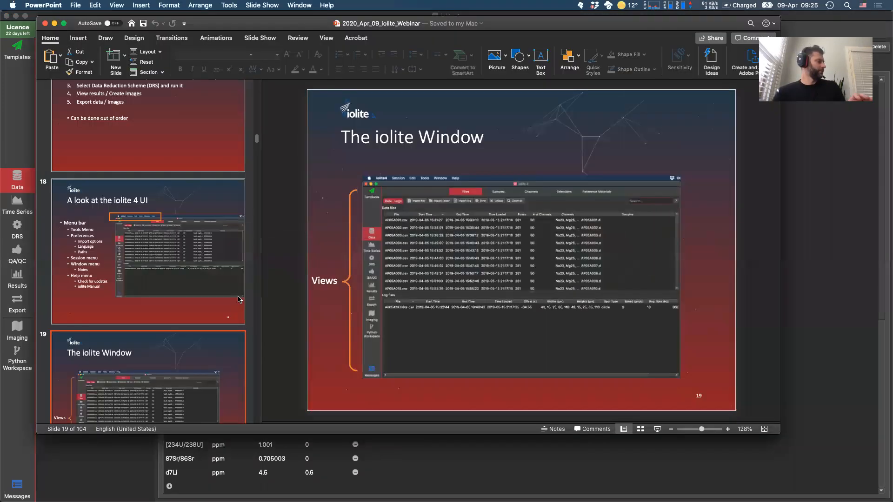
{"action": "scroll", "coordinate": [133, 335], "scroll_direction": "down", "scroll_amount": 10}
{"action": "scroll", "coordinate": [132, 335], "scroll_direction": "down", "scroll_amount": 15}
{"action": "scroll", "coordinate": [133, 335], "scroll_direction": "down", "scroll_amount": 5}
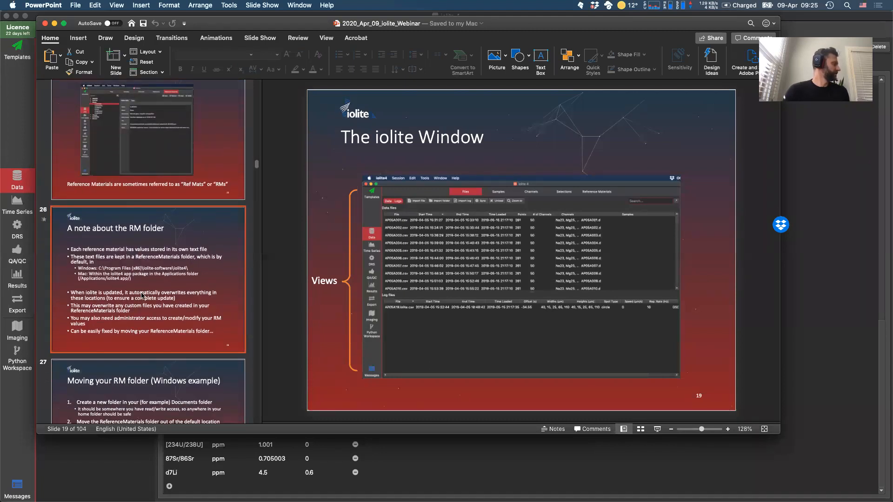
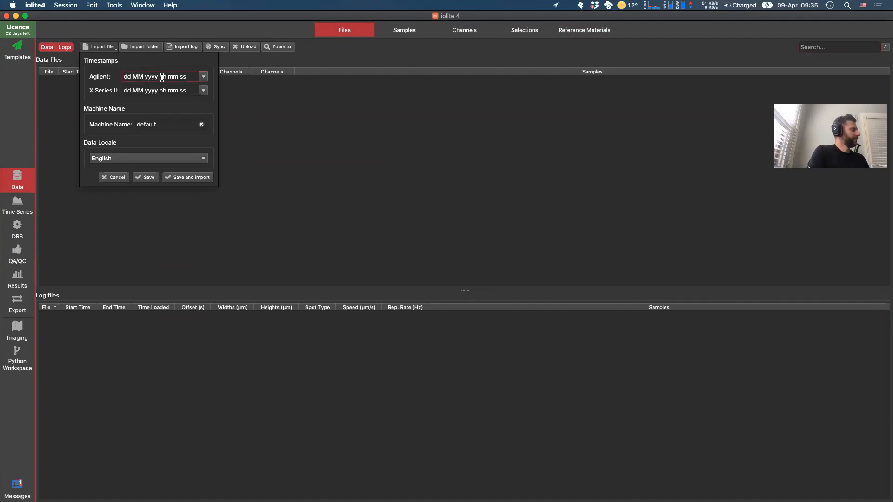
Step: Save the import settings with Agilent timestamp format dd MM yyyy hh mm ss and import Gabbro_data.csv from the Example Data folder in Webinar_Apr_09
{"action": "mouse_move", "coordinate": [178, 79]}
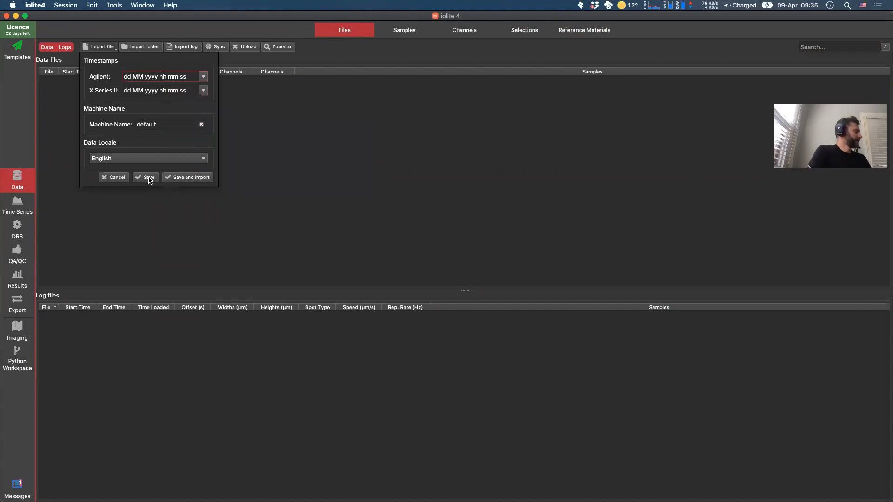
{"action": "left_click", "coordinate": [185, 178]}
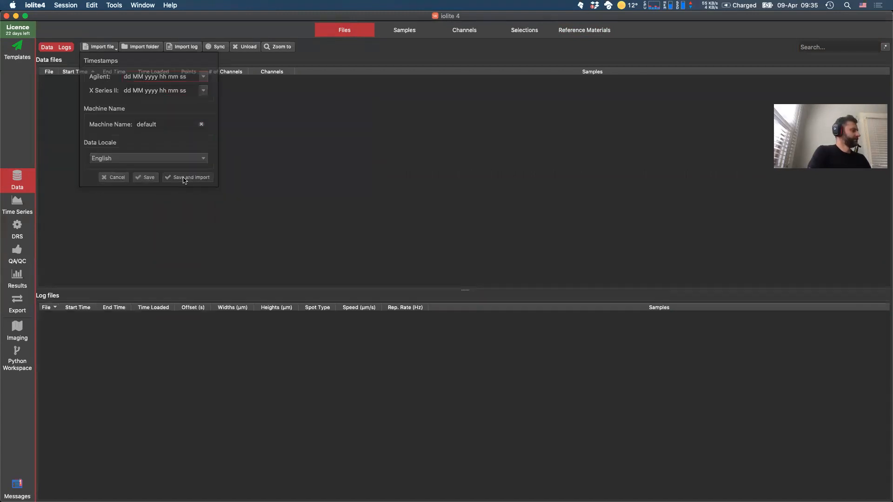
{"action": "left_click_drag", "start_coordinate": [141, 19], "coordinate": [138, 17]}
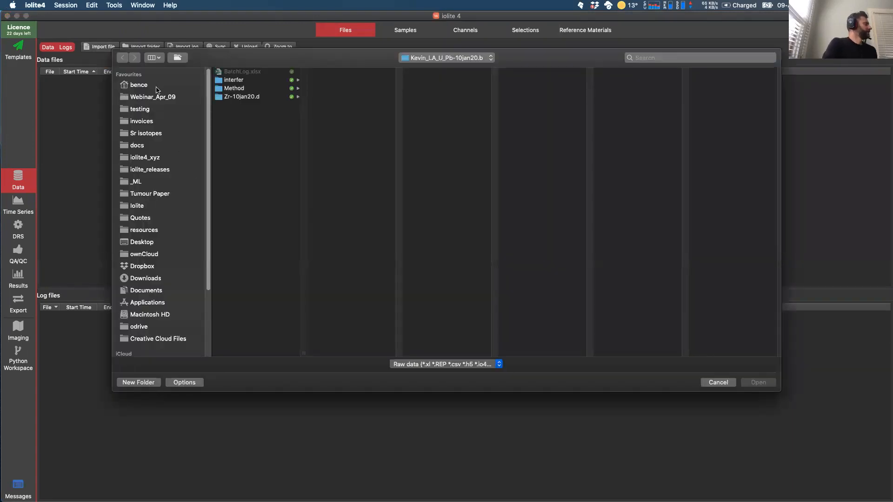
{"action": "left_click", "coordinate": [158, 98]}
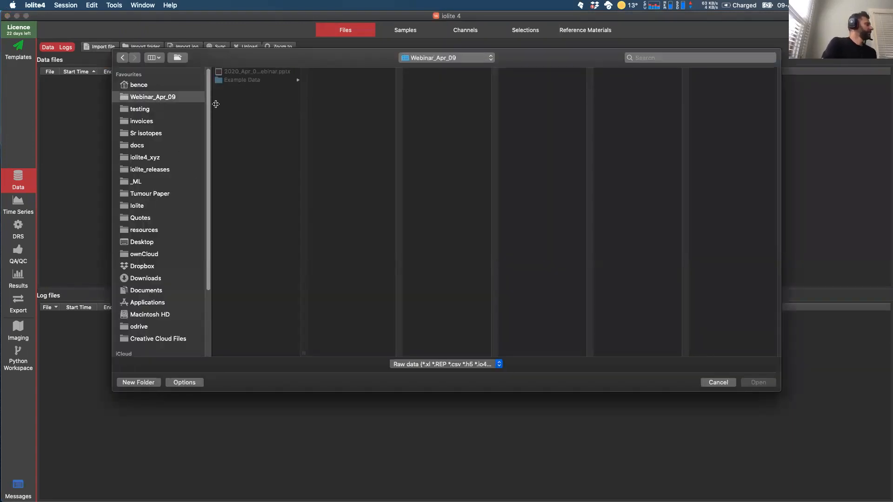
{"action": "left_click", "coordinate": [251, 81]}
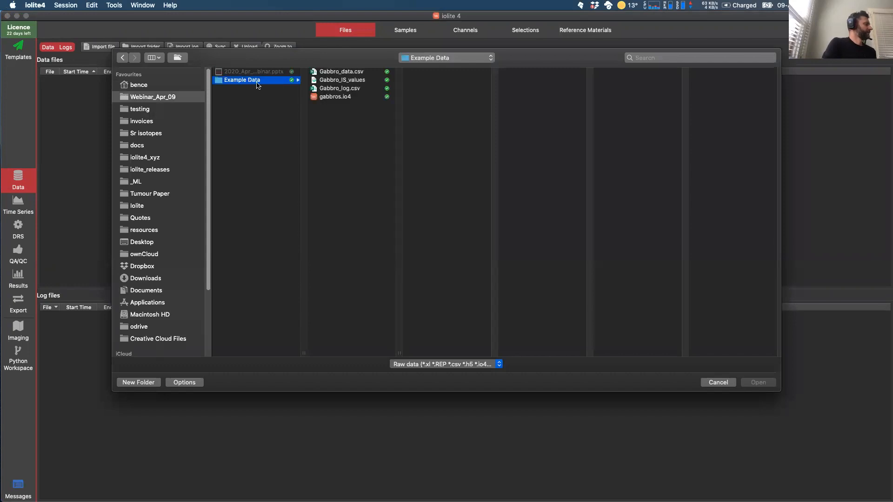
{"action": "left_click", "coordinate": [333, 73]}
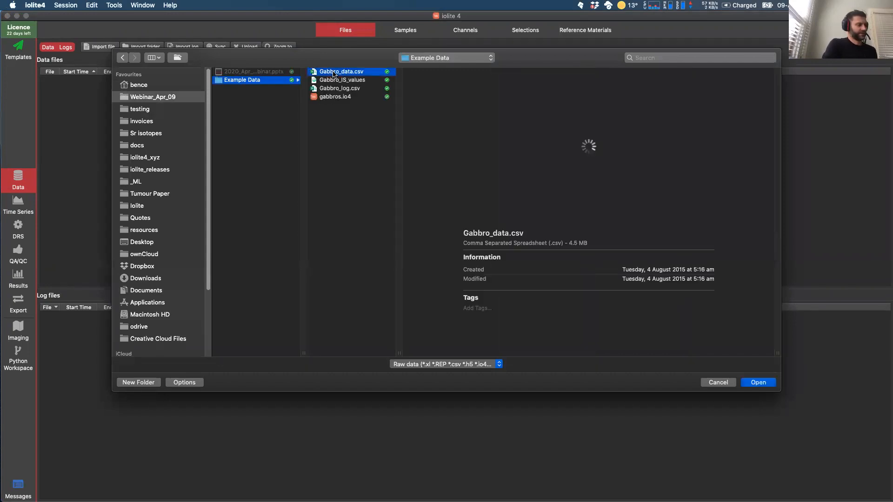
{"action": "left_click", "coordinate": [751, 382]}
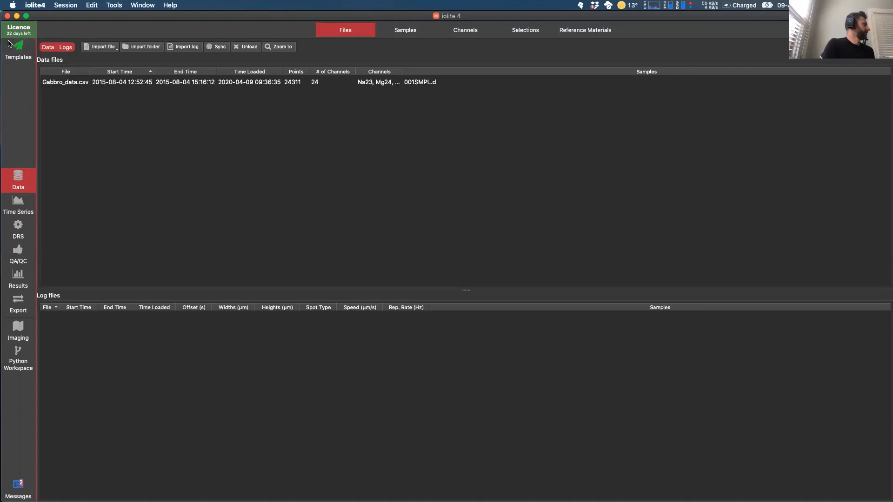
Step: Check the messages logged for the Gabbro_data.csv import, then return to the Data view
{"action": "left_click", "coordinate": [18, 488]}
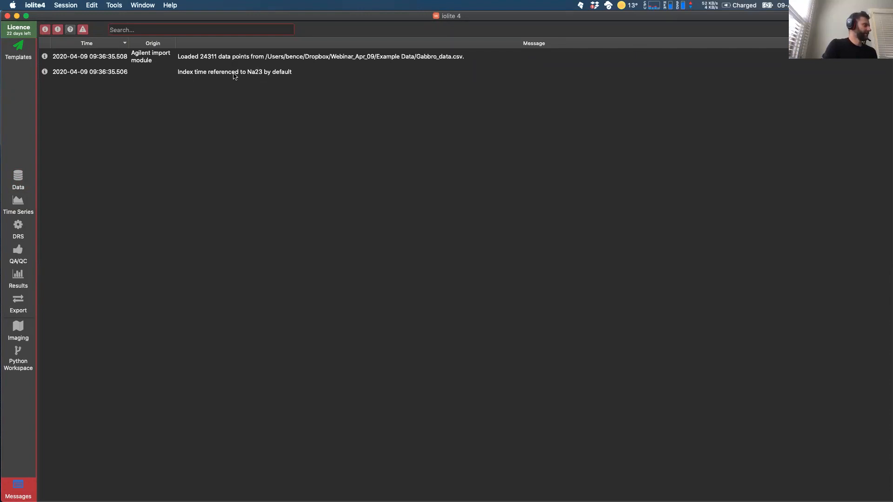
{"action": "left_click", "coordinate": [204, 57]}
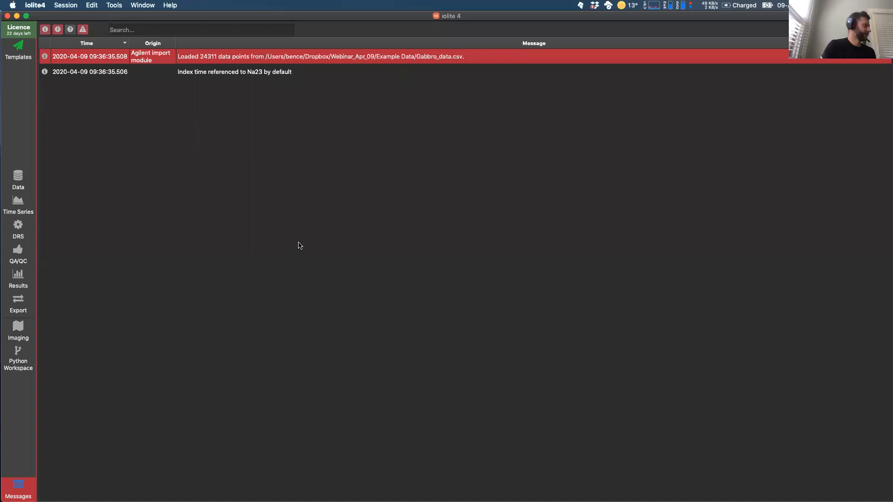
{"action": "left_click", "coordinate": [19, 182]}
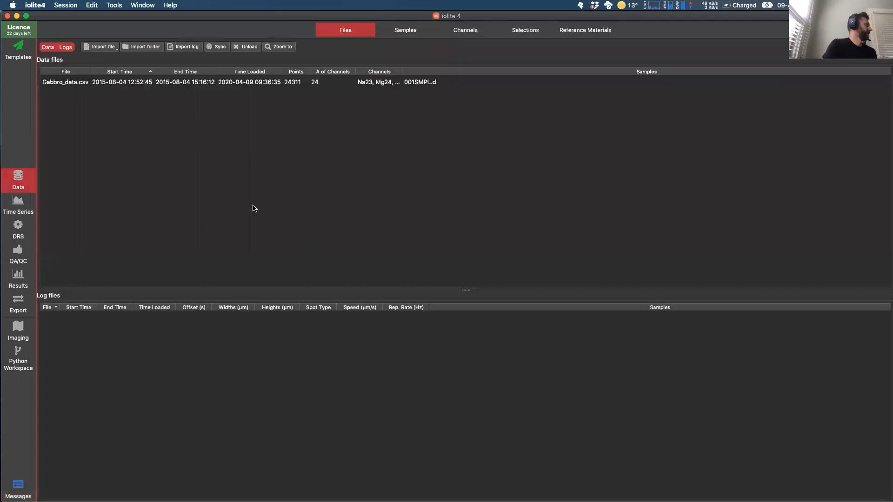
Step: Compare the Gabbro_data.csv entry in the data files list with its 001SMPL.d entry in the samples list
{"action": "left_click", "coordinate": [125, 86]}
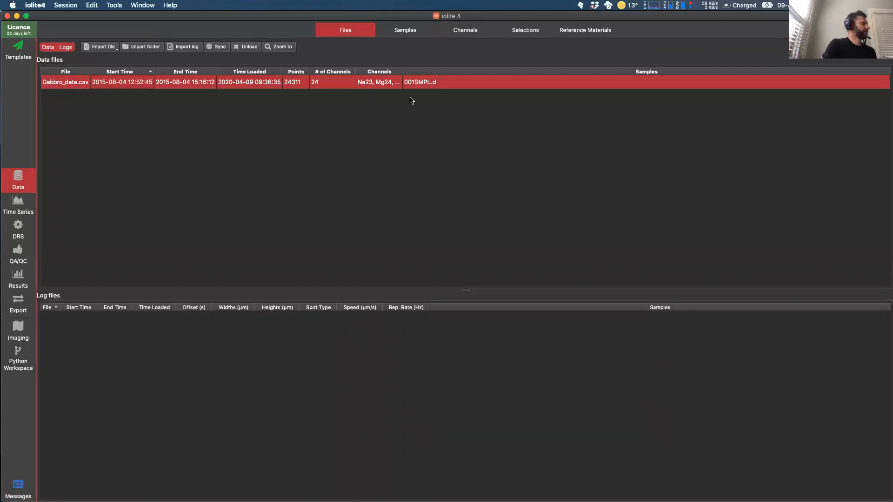
{"action": "left_click", "coordinate": [402, 30]}
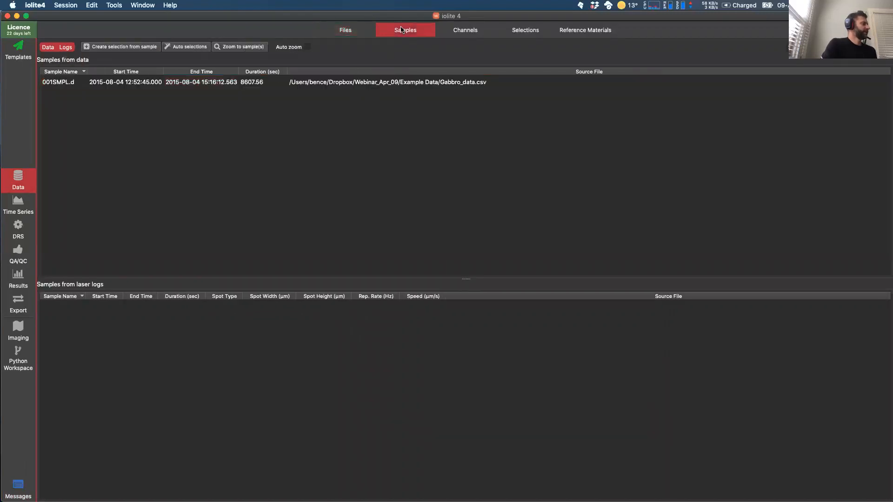
{"action": "left_click", "coordinate": [103, 83]}
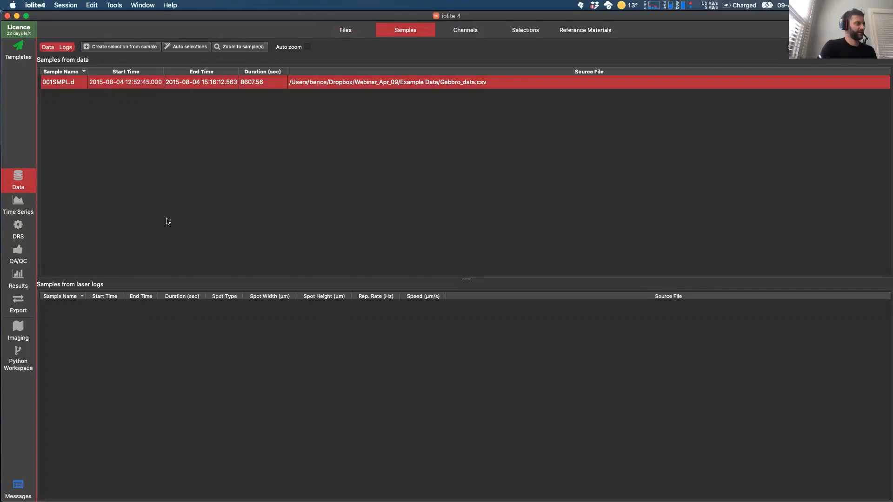
{"action": "left_click", "coordinate": [342, 33]}
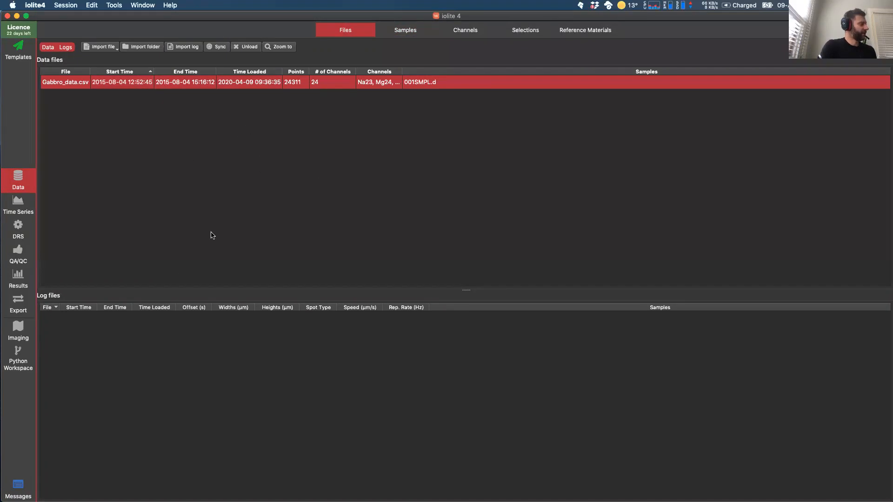
{"action": "left_click", "coordinate": [399, 32]}
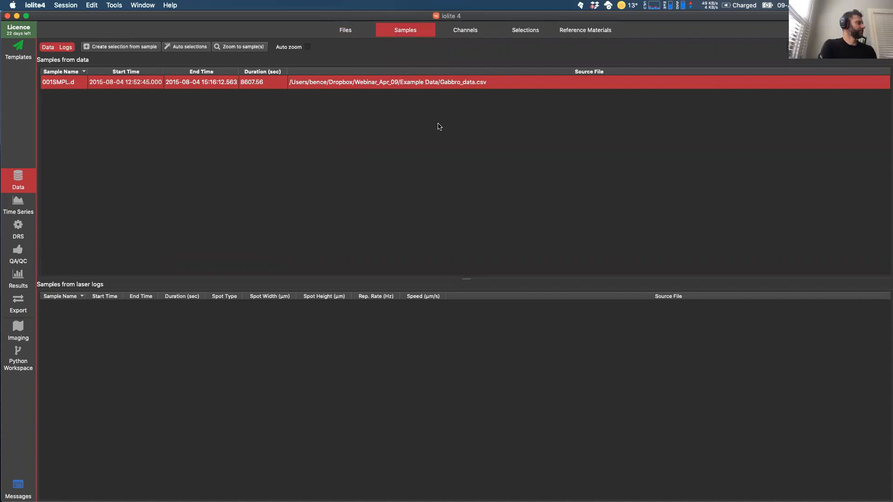
{"action": "mouse_move", "coordinate": [226, 17]}
{"action": "left_mouse_down"}
{"action": "mouse_move", "coordinate": [232, 56]}
{"action": "mouse_move", "coordinate": [212, 13]}
{"action": "left_mouse_up"}
Step: Expand the Input group in the channels browser and examine the Si29 channel's information
{"action": "left_click", "coordinate": [481, 70]}
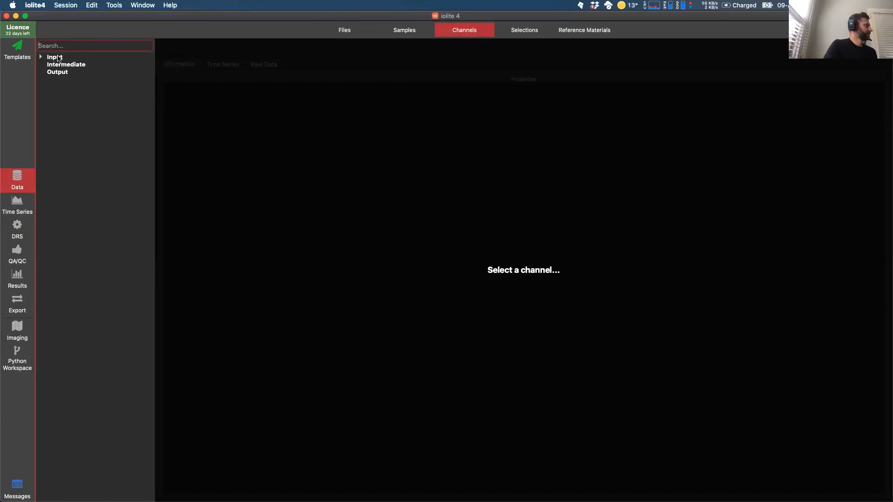
{"action": "left_click", "coordinate": [59, 57]}
{"action": "left_click", "coordinate": [59, 65]}
{"action": "left_click", "coordinate": [74, 72]}
{"action": "left_click", "coordinate": [61, 59]}
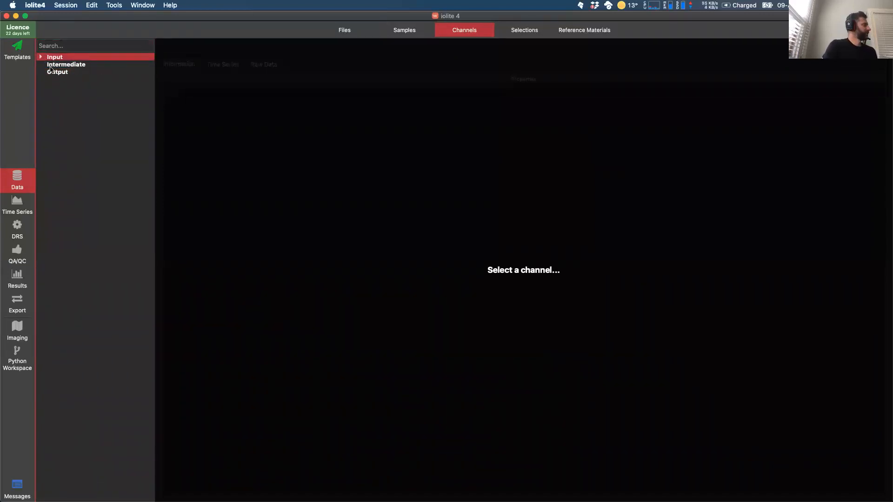
{"action": "left_click", "coordinate": [41, 58]}
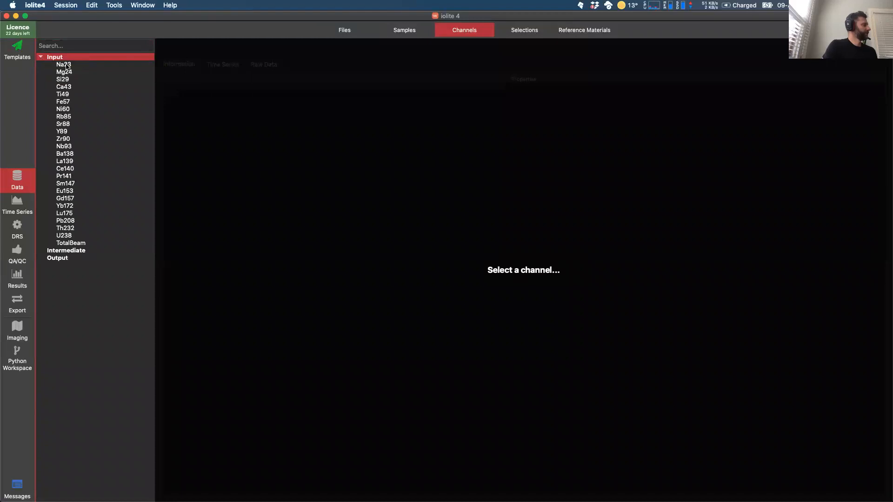
{"action": "left_click", "coordinate": [66, 66]}
{"action": "left_click", "coordinate": [62, 81]}
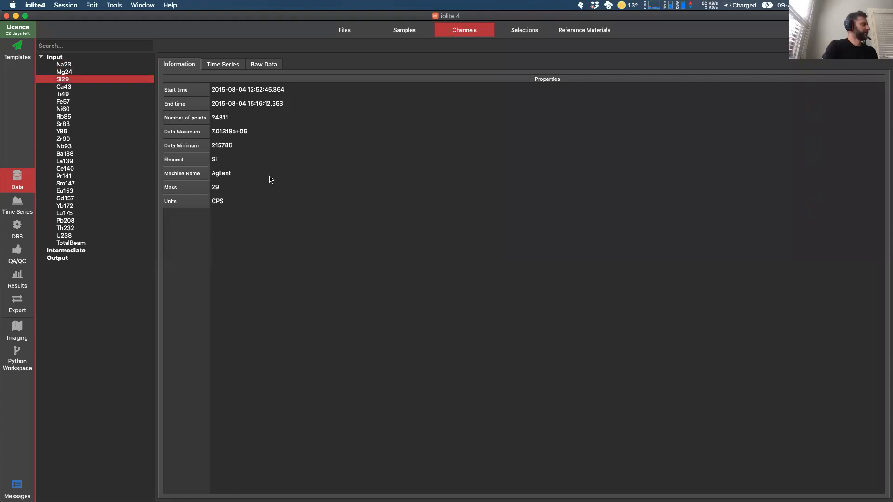
Step: Examine the Si29 channel's time series and raw data, including the options for saving the table to a file
{"action": "left_click", "coordinate": [216, 65]}
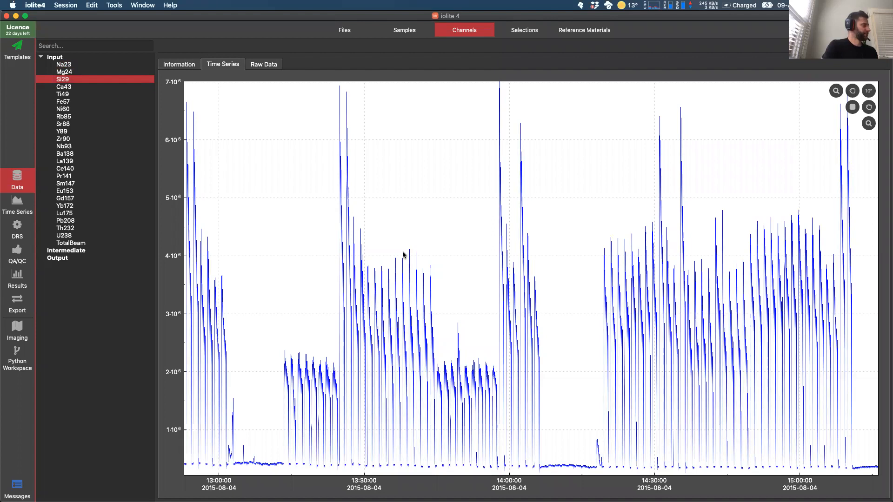
{"action": "left_click", "coordinate": [264, 64]}
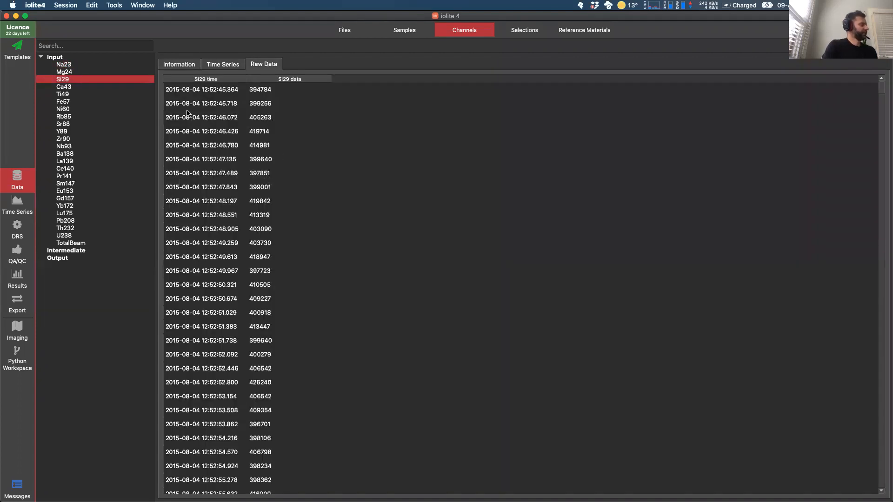
{"action": "left_click", "coordinate": [199, 95]}
{"action": "left_click", "coordinate": [197, 106]}
{"action": "left_click", "coordinate": [205, 148]}
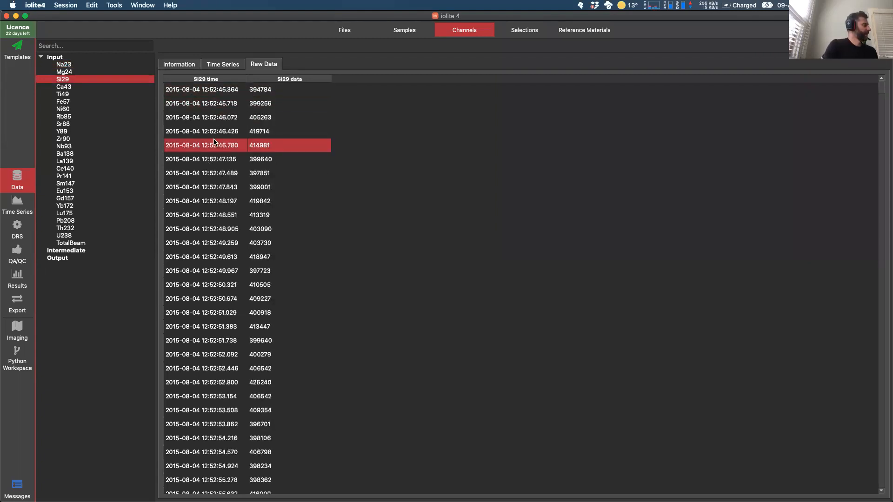
{"action": "left_click", "coordinate": [213, 132]}
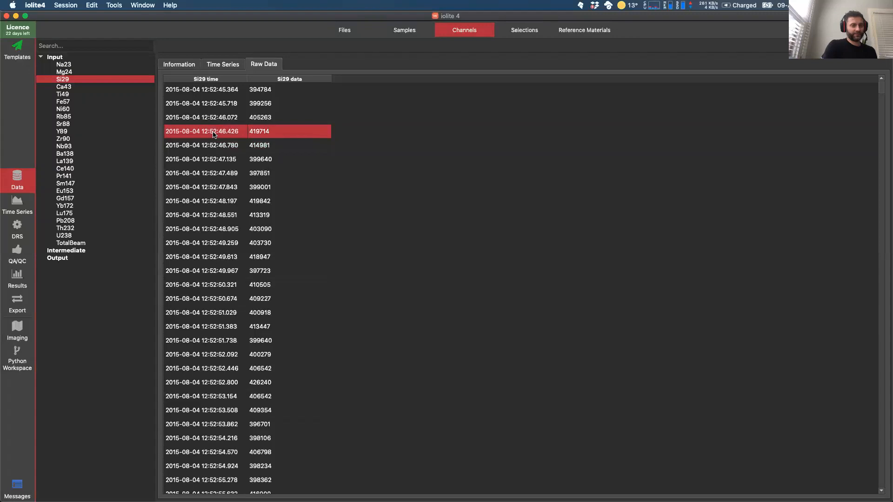
{"action": "right_click", "coordinate": [212, 132]}
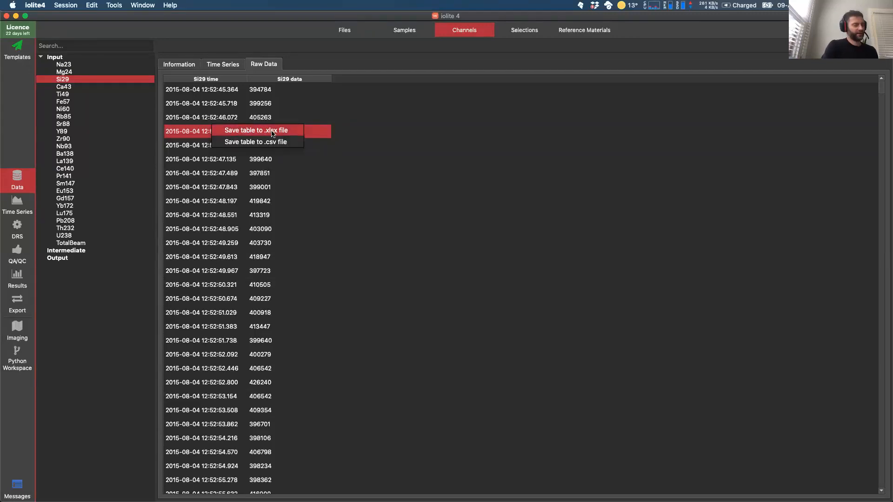
{"action": "left_click", "coordinate": [214, 203]}
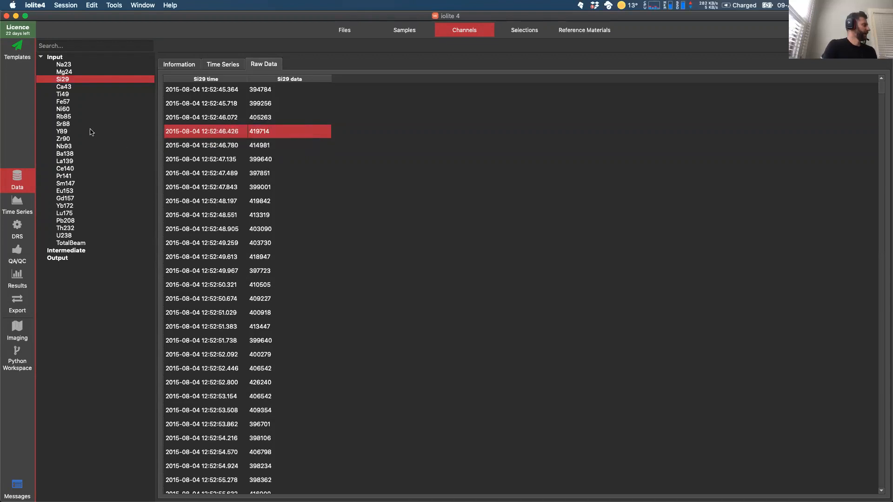
Step: Add Sr88 and Pr141 to the Si29 selection to view the raw data of all three channels together
{"action": "left_click", "coordinate": [64, 124], "text": "super"}
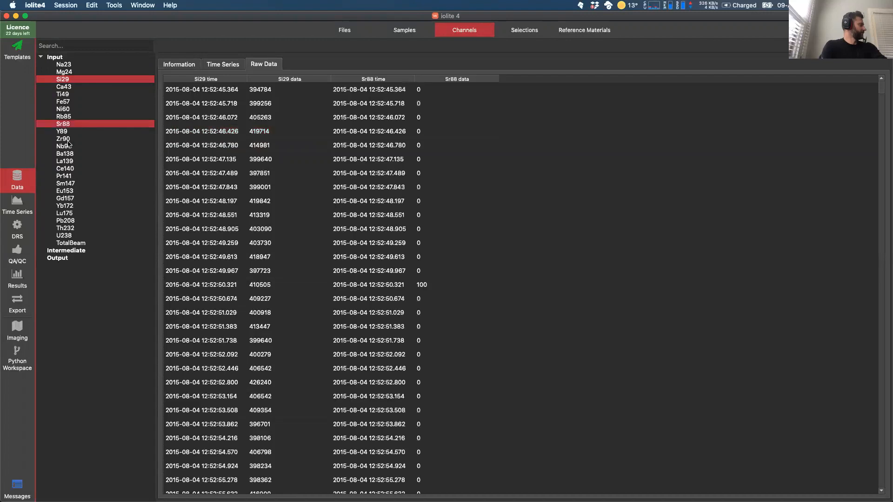
{"action": "left_click", "coordinate": [63, 176], "text": "super"}
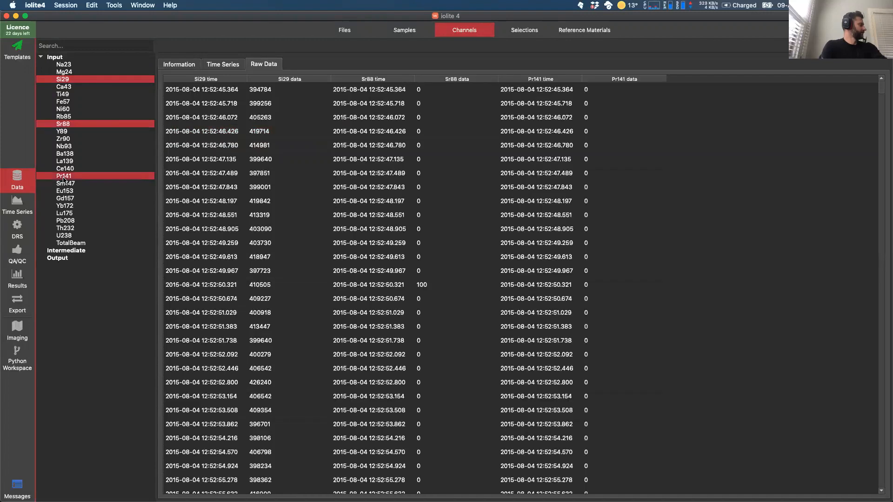
{"action": "right_click", "coordinate": [541, 110]}
{"action": "left_click", "coordinate": [519, 171]}
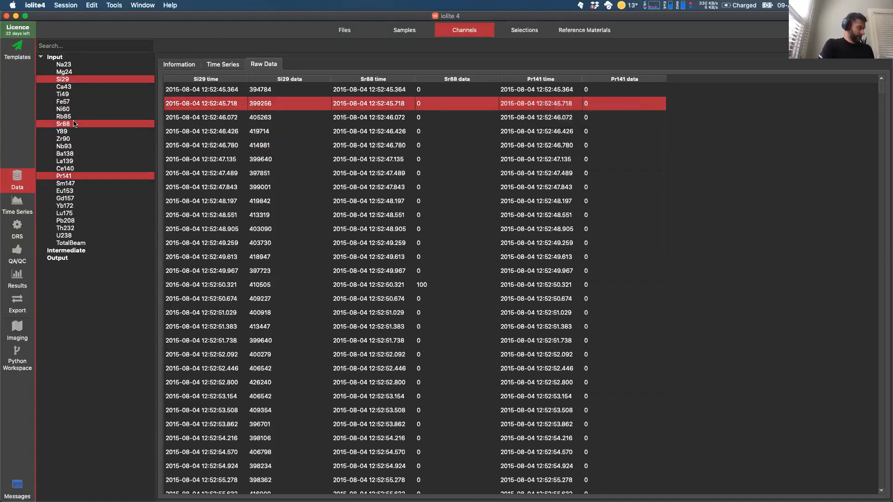
Step: Show only the Fe57 raw data, collapse and re-expand the Input group, and activate the channel search
{"action": "left_click", "coordinate": [99, 102]}
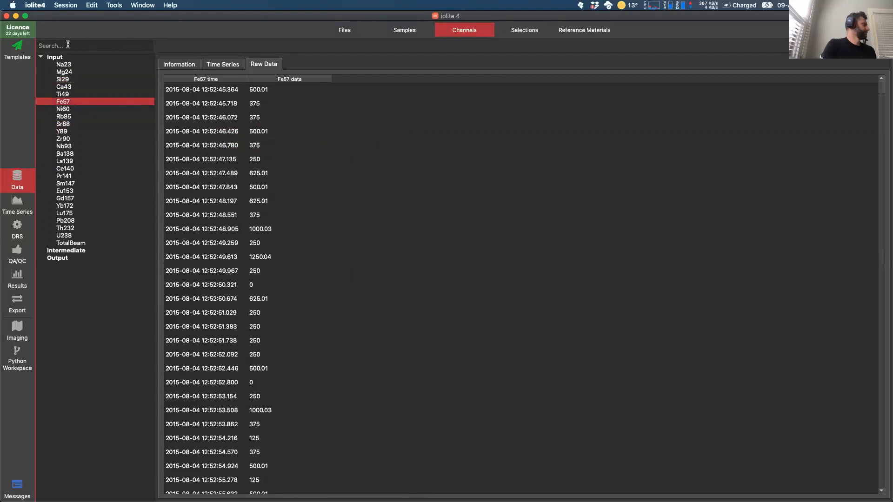
{"action": "left_click", "coordinate": [41, 56]}
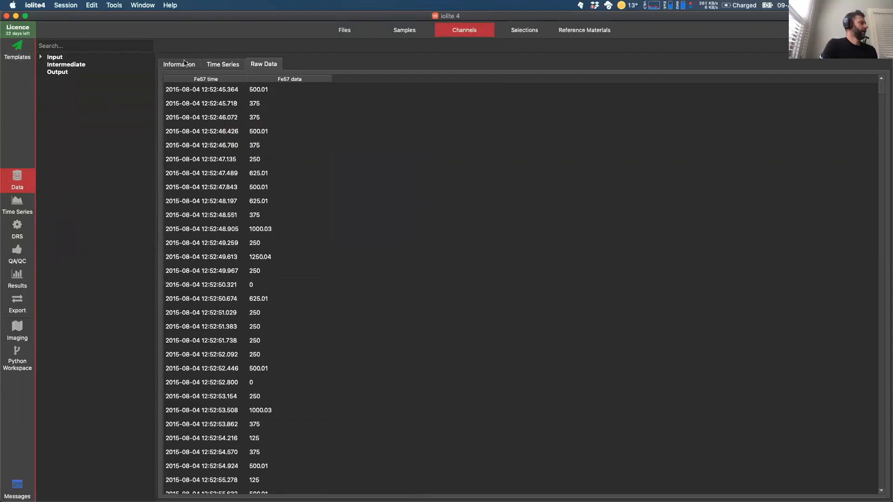
{"action": "left_click", "coordinate": [41, 57]}
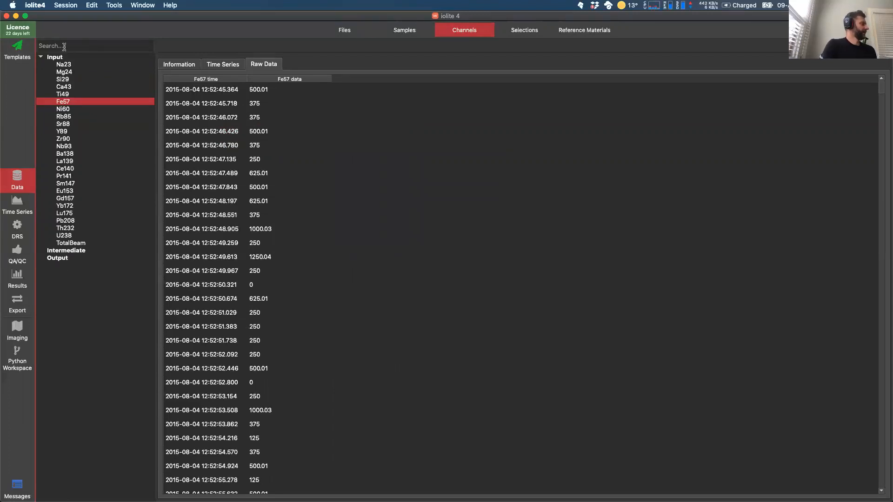
{"action": "left_click", "coordinate": [64, 46]}
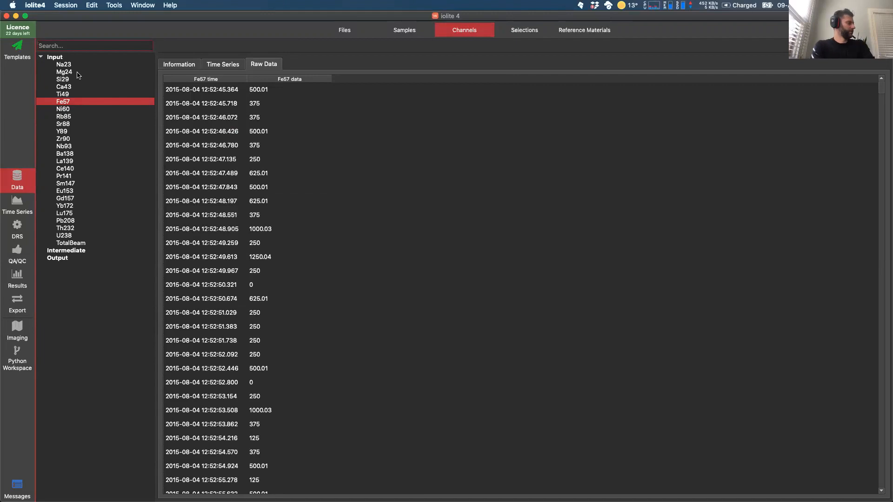
Step: Switch to PowerPoint and show slide 34, Importing data, with its notes on the Channels Browser
{"action": "key", "text": "super+Tab"}
{"action": "key", "text": "super+Tab"}
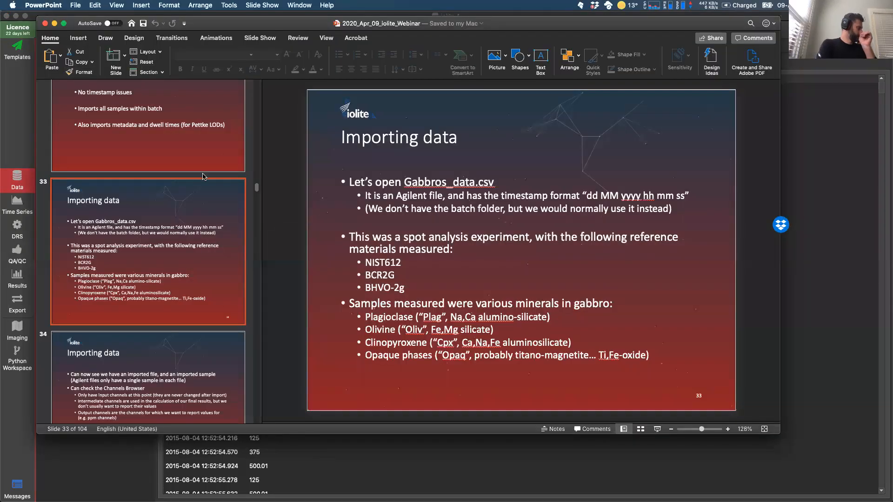
{"action": "scroll", "coordinate": [126, 357], "scroll_direction": "down", "scroll_amount": 3}
{"action": "scroll", "coordinate": [126, 356], "scroll_direction": "down", "scroll_amount": 5}
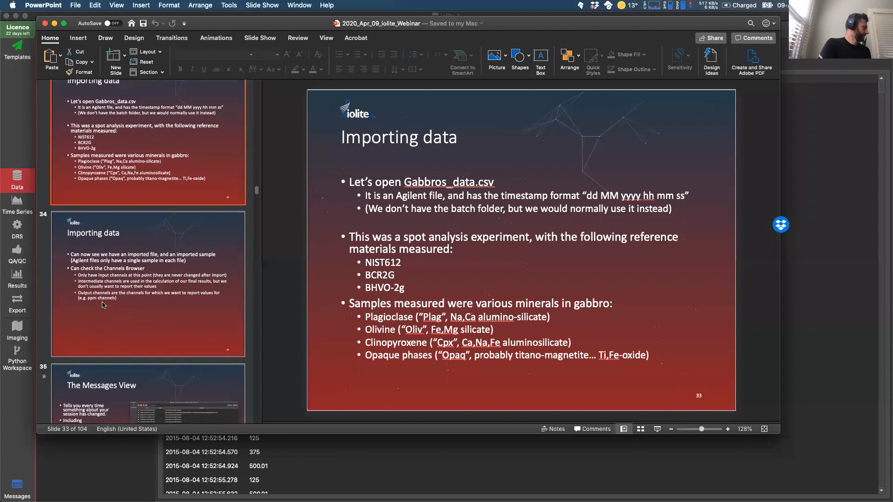
{"action": "left_click", "coordinate": [132, 298]}
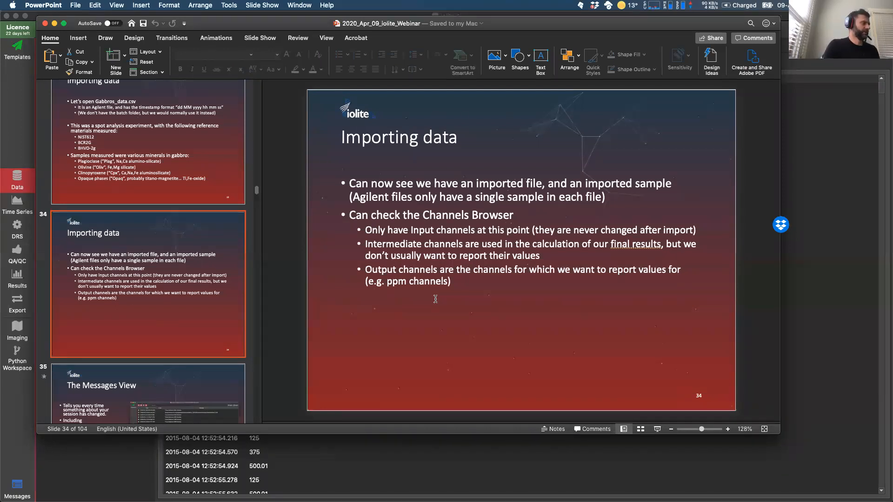
Step: Show slide 35, The Messages View
{"action": "scroll", "coordinate": [169, 239], "scroll_direction": "down", "scroll_amount": 3}
{"action": "scroll", "coordinate": [169, 239], "scroll_direction": "down", "scroll_amount": 8}
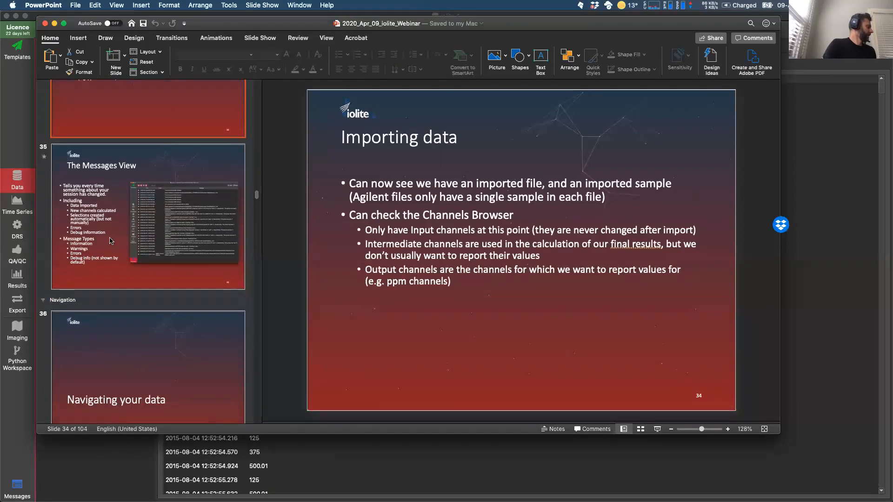
{"action": "left_click", "coordinate": [107, 217]}
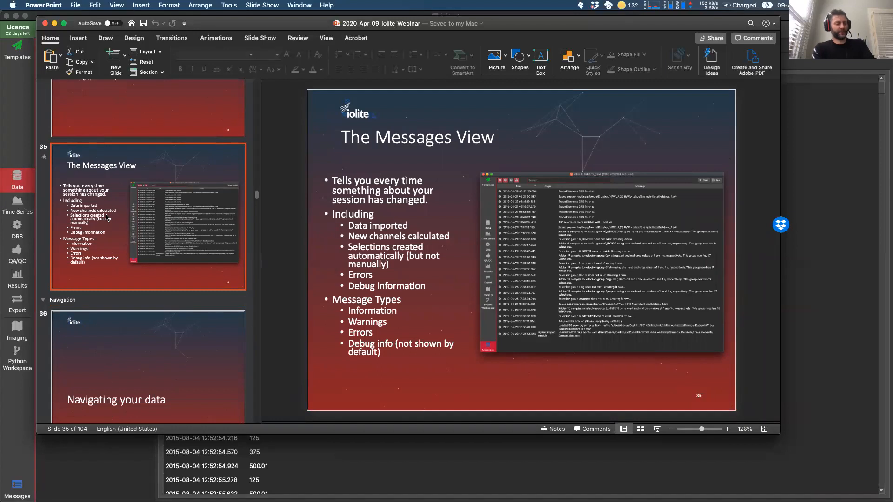
Step: Switch to iolite 4 and open the Messages view, showing the debug messages for inspection and hiding them again
{"action": "key", "text": "super+Tab"}
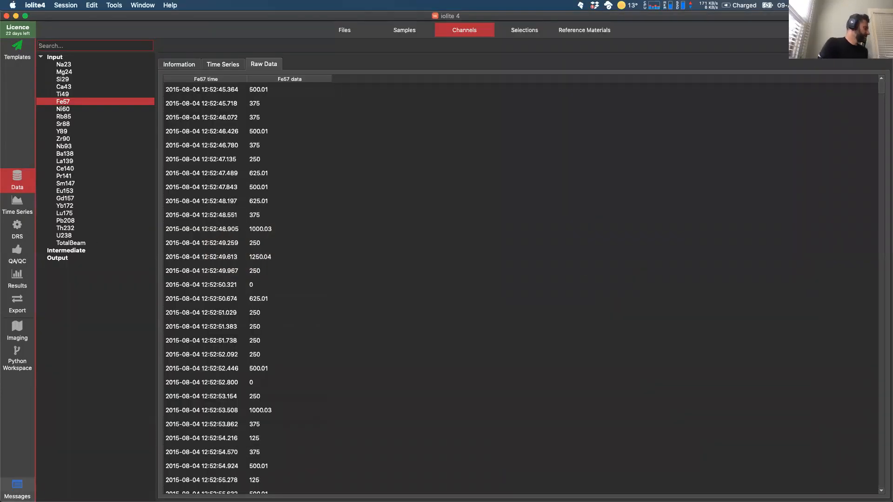
{"action": "left_click", "coordinate": [17, 488]}
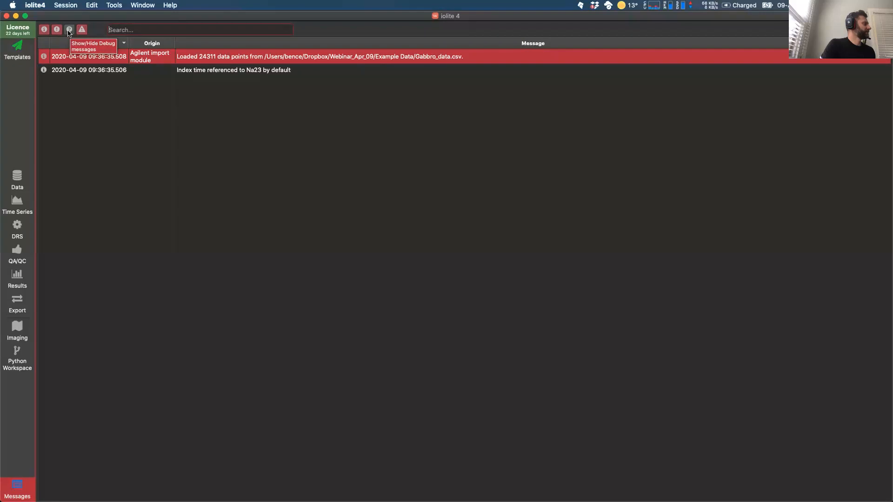
{"action": "left_click", "coordinate": [69, 30]}
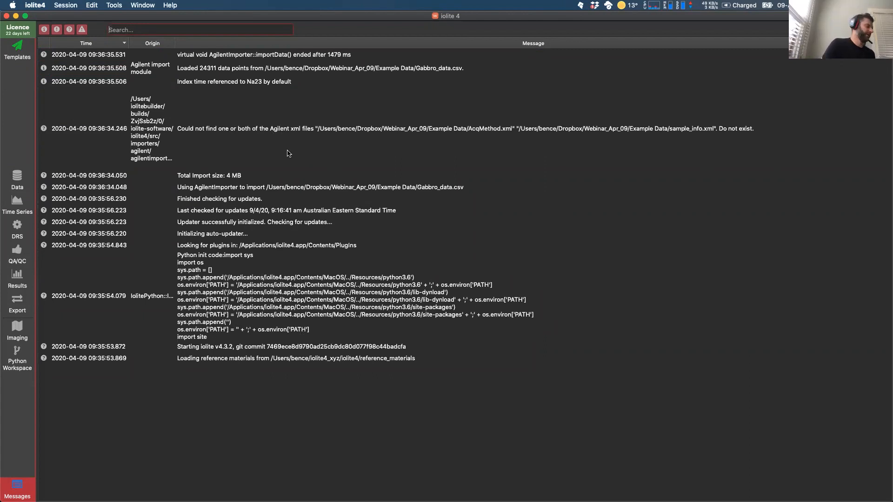
{"action": "left_click", "coordinate": [69, 30]}
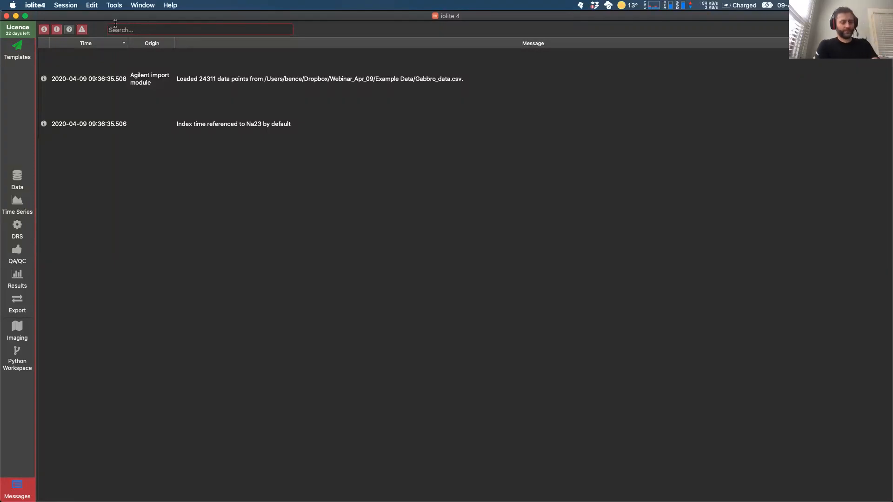
Step: Switch to PowerPoint and present the Navigating your data section as a slide show from slide 36 to slide 37
{"action": "key", "text": "super+Tab"}
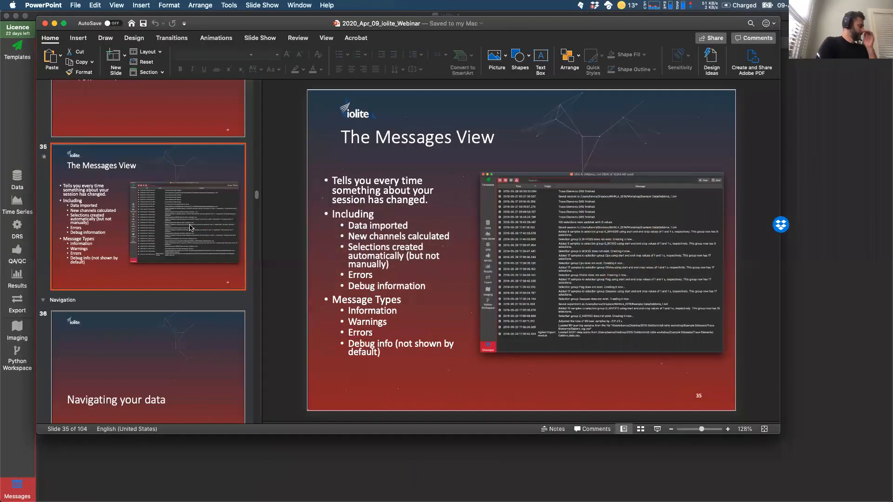
{"action": "scroll", "coordinate": [188, 314], "scroll_direction": "down", "scroll_amount": 4}
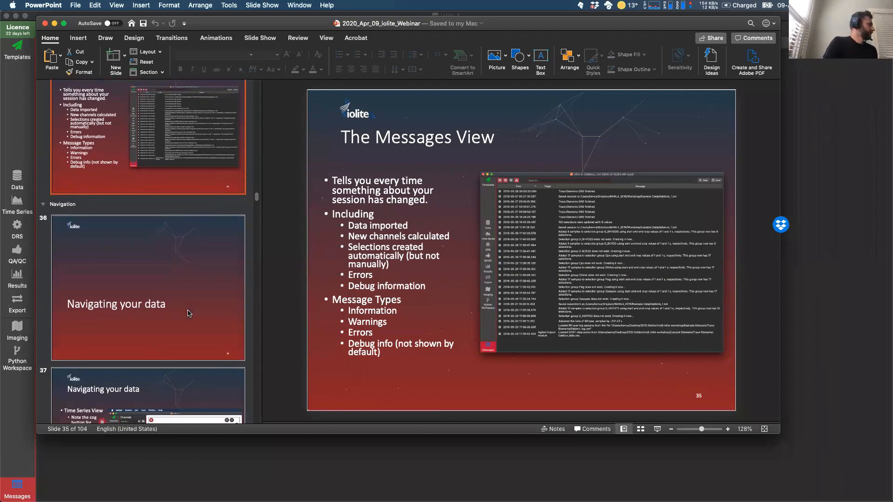
{"action": "left_click", "coordinate": [195, 285]}
{"action": "scroll", "coordinate": [195, 285], "scroll_direction": "down", "scroll_amount": 7}
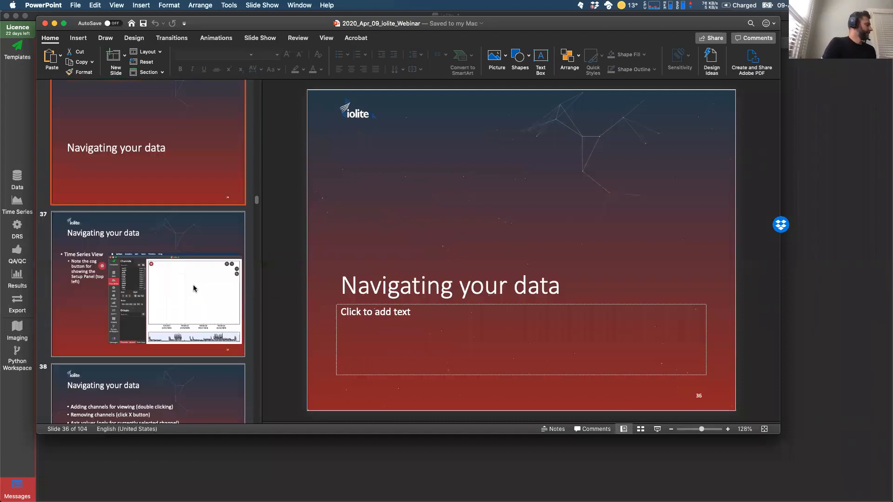
{"action": "scroll", "coordinate": [150, 238], "scroll_direction": "down", "scroll_amount": 1}
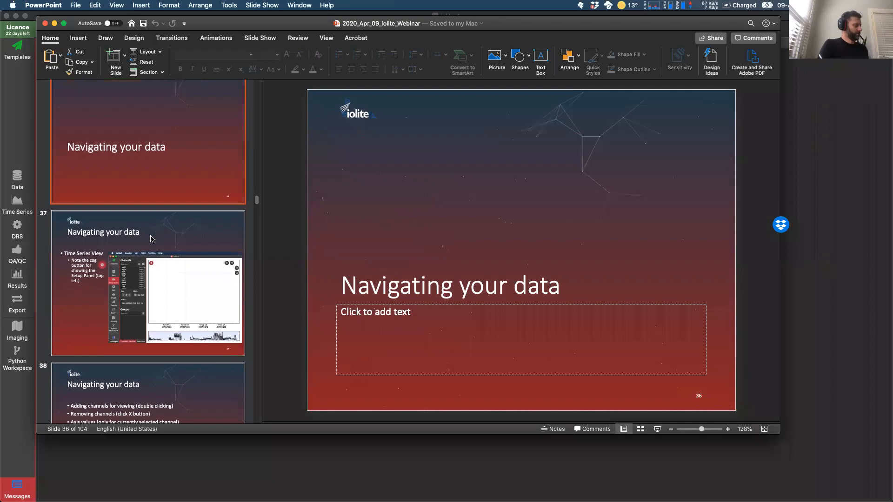
{"action": "left_click", "coordinate": [658, 430]}
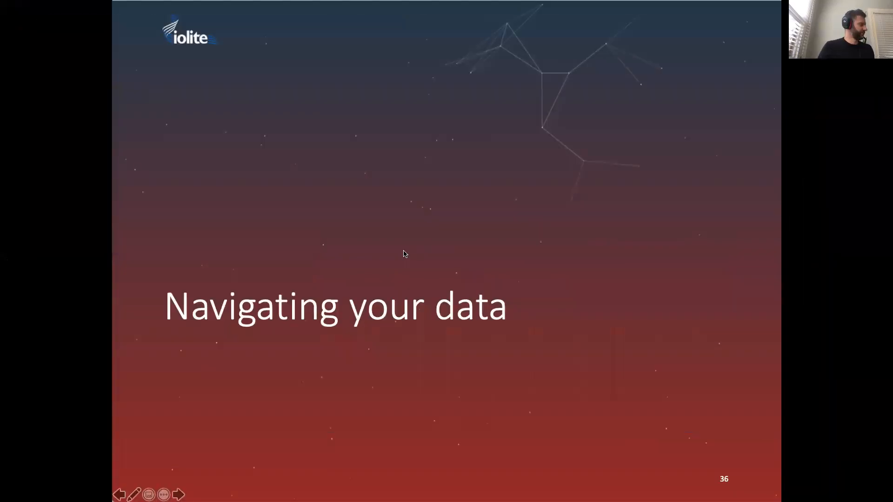
{"action": "left_click", "coordinate": [404, 254]}
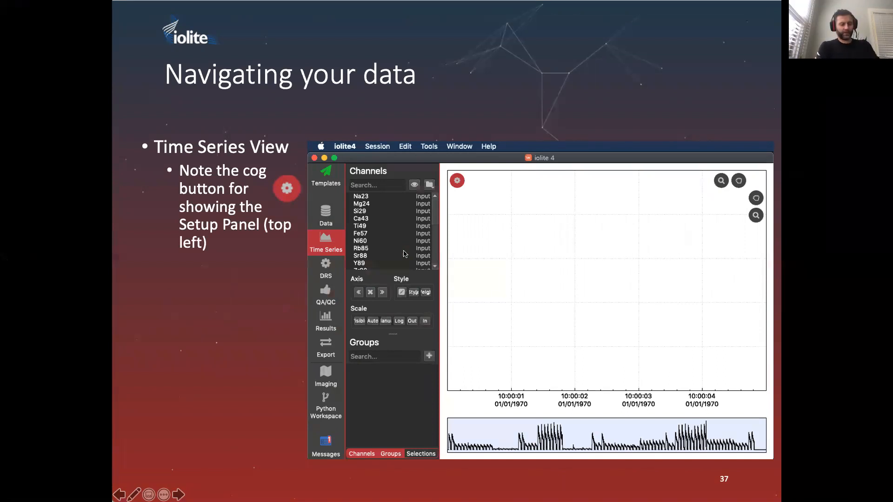
Step: End the slide show, switch to iolite 4 and open the Time Series view with its plot settings shown
{"action": "key", "text": "Escape"}
{"action": "key", "text": "super+Tab"}
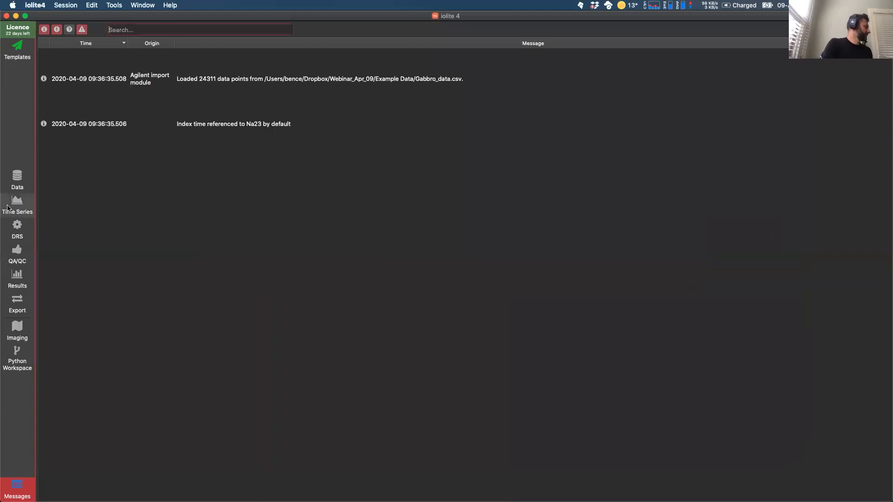
{"action": "left_click", "coordinate": [17, 208]}
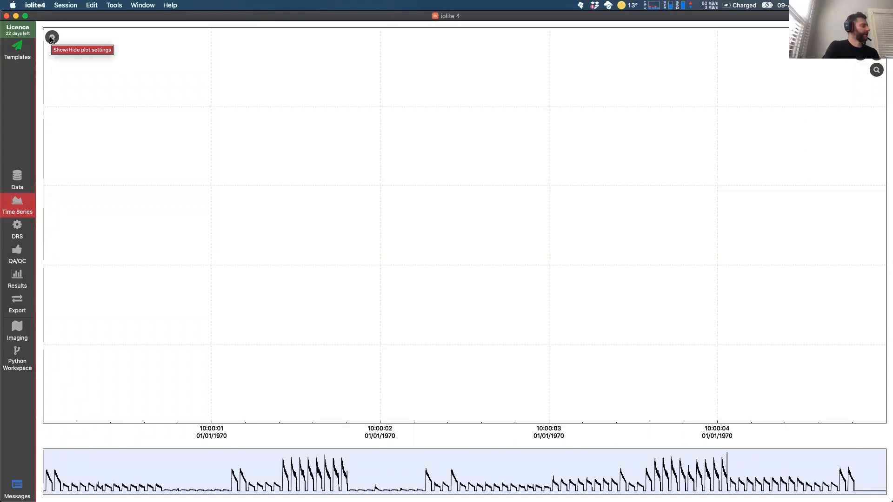
{"action": "left_click", "coordinate": [51, 38]}
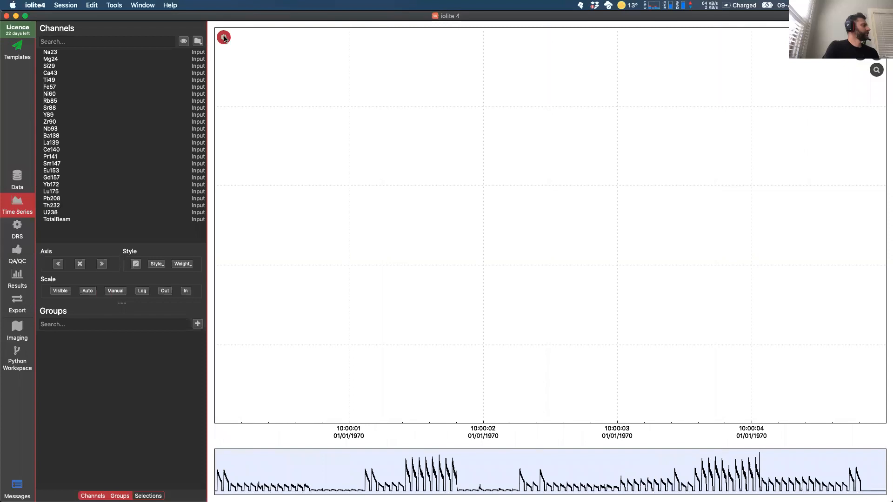
{"action": "left_click", "coordinate": [223, 37]}
{"action": "left_click", "coordinate": [52, 37]}
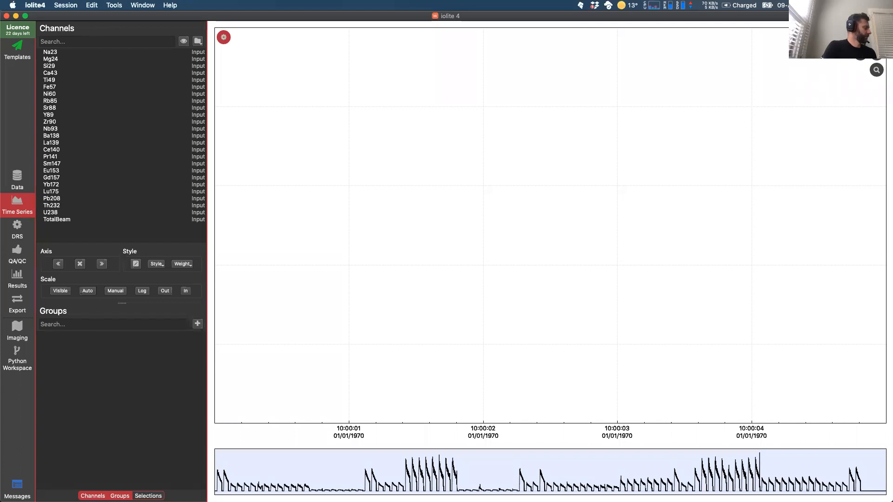
Step: Toggle the Selections and Groups sections of the plot settings, leaving only Channels and Groups shown
{"action": "left_click", "coordinate": [148, 496]}
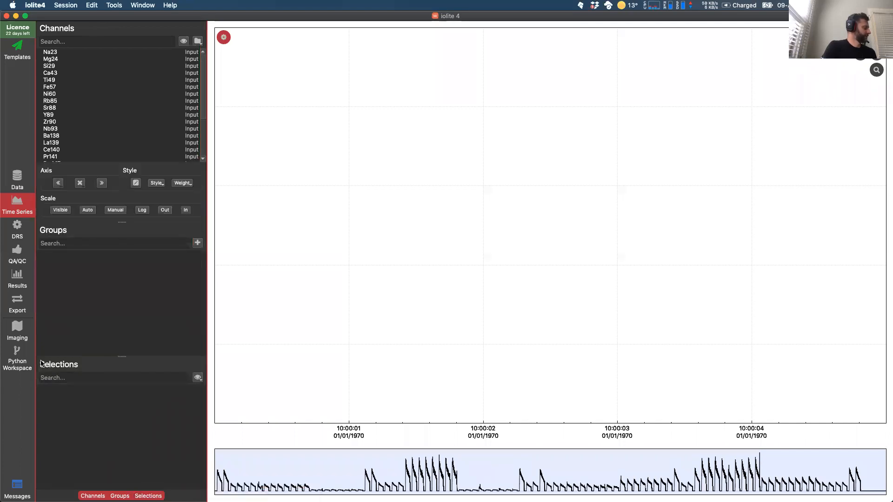
{"action": "left_click", "coordinate": [148, 496]}
{"action": "left_click", "coordinate": [120, 495]}
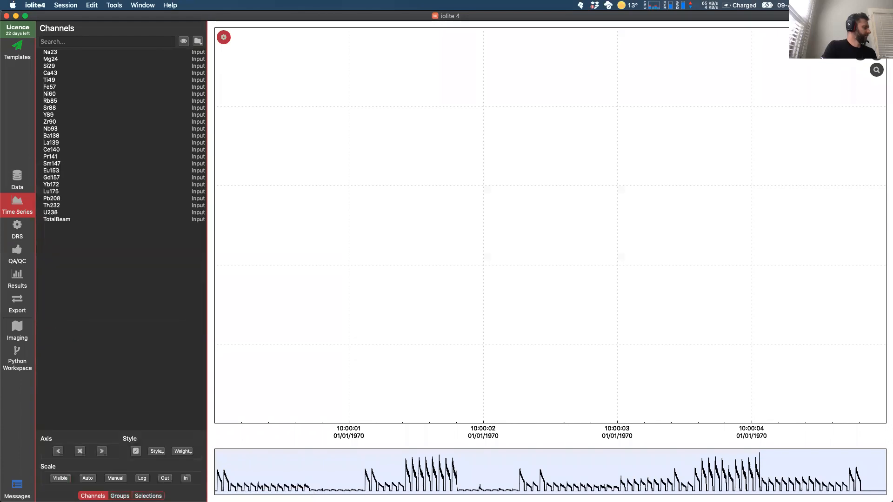
{"action": "left_click", "coordinate": [119, 495]}
{"action": "left_click", "coordinate": [148, 495]}
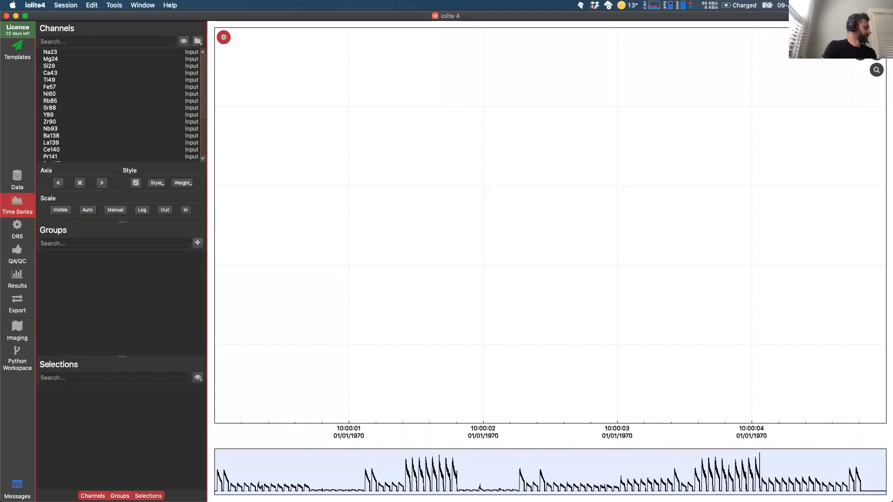
{"action": "left_click", "coordinate": [148, 496]}
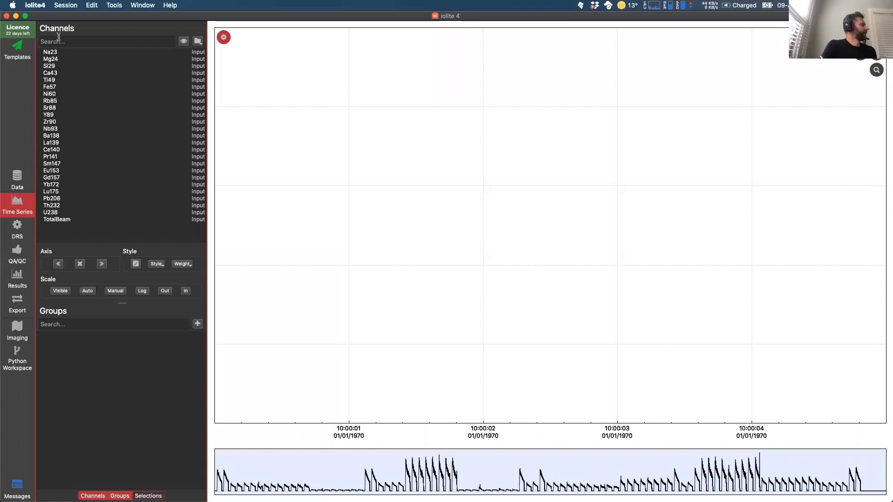
Step: Plot the Si29, Rb85 and Nb93 channels together in the time series graph
{"action": "left_click", "coordinate": [47, 67]}
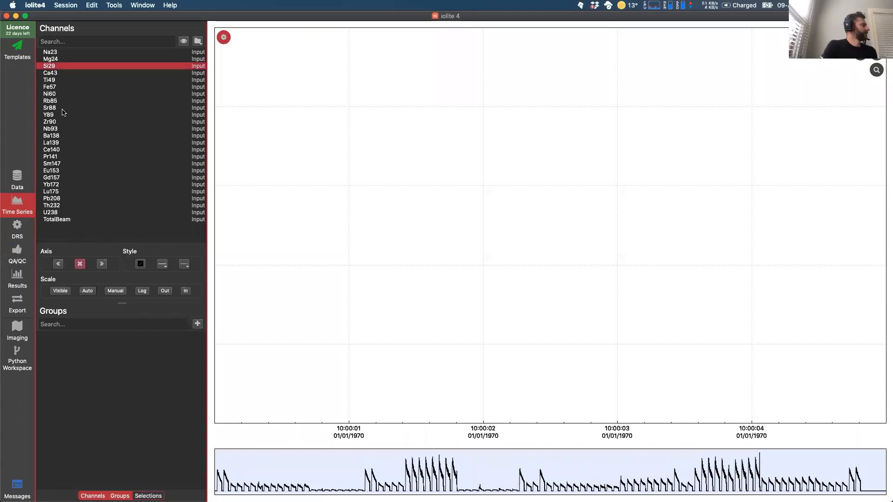
{"action": "double_click", "coordinate": [46, 66]}
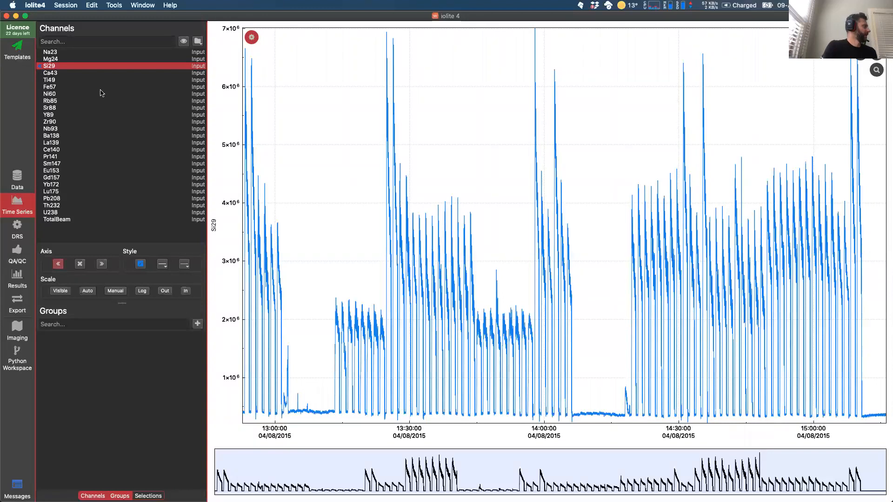
{"action": "left_click", "coordinate": [80, 265]}
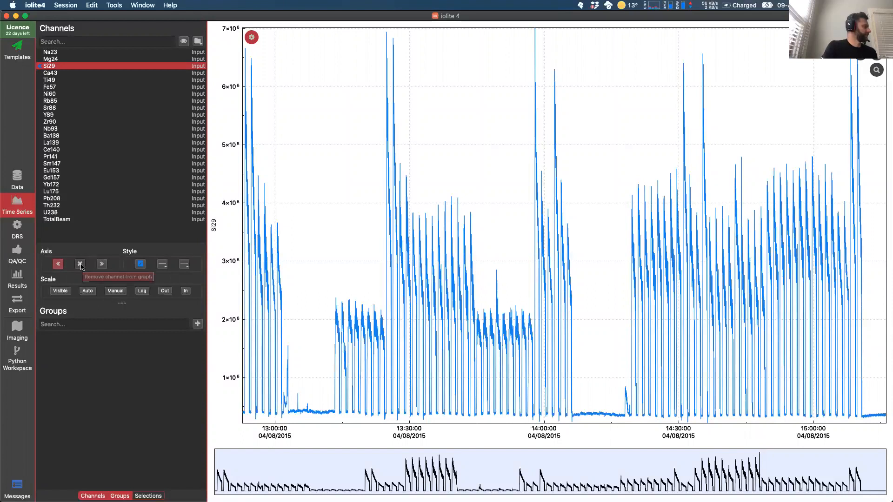
{"action": "double_click", "coordinate": [48, 67]}
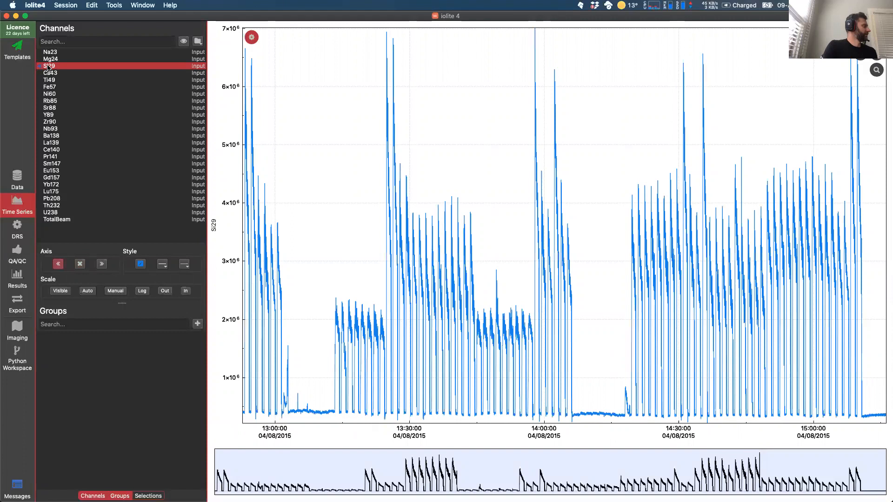
{"action": "double_click", "coordinate": [50, 101]}
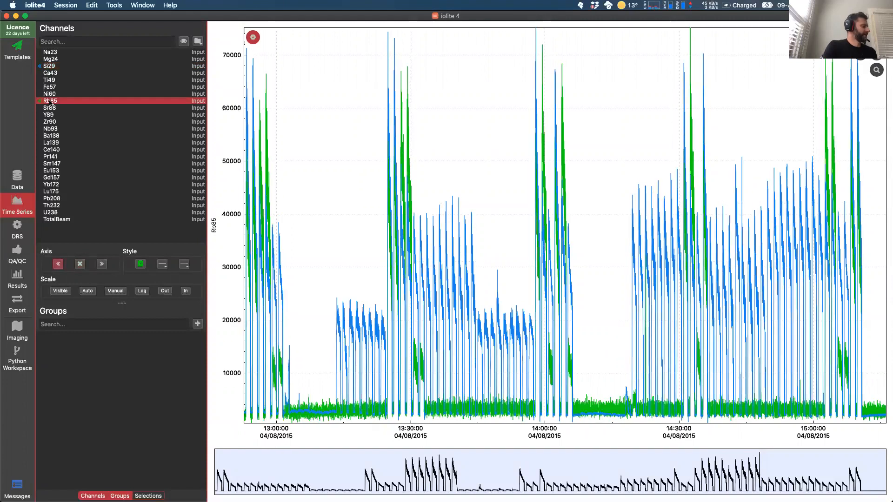
{"action": "double_click", "coordinate": [49, 129]}
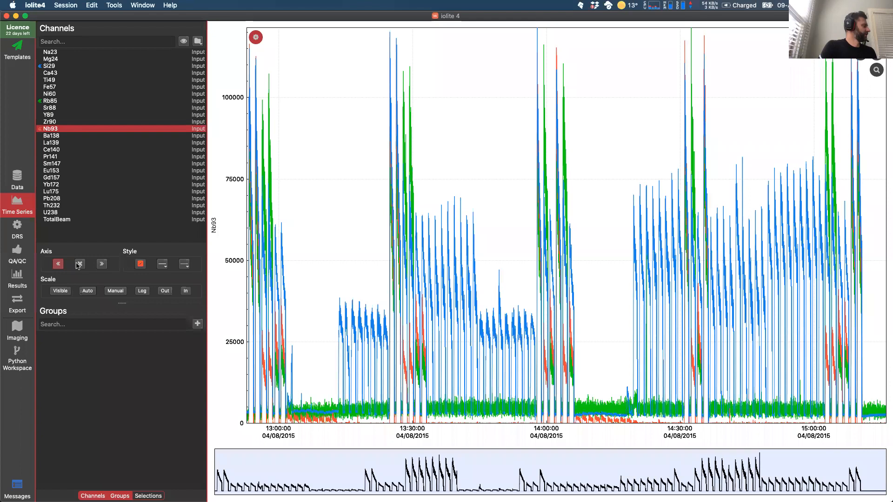
Step: Examine the colour, line style and line weight options for the Nb93 channel without changing them
{"action": "left_click", "coordinate": [141, 264]}
{"action": "left_click", "coordinate": [318, 449]}
{"action": "left_click", "coordinate": [165, 269]}
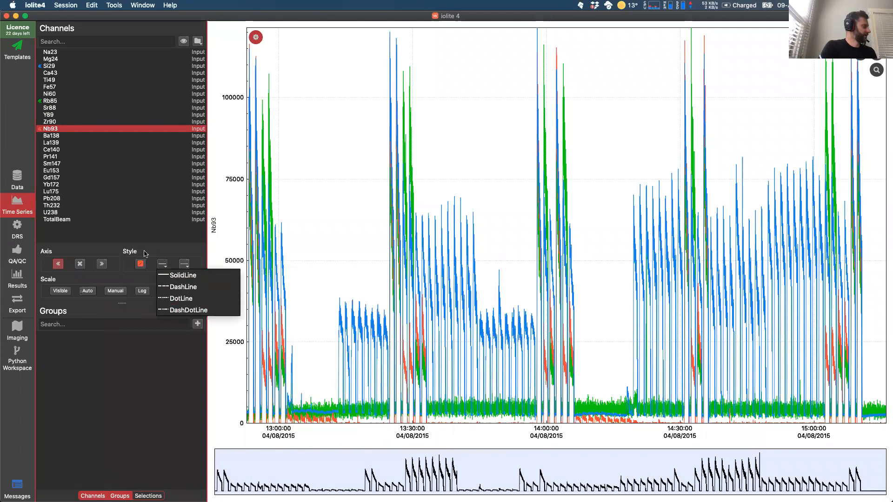
{"action": "left_click", "coordinate": [148, 254]}
{"action": "left_click", "coordinate": [185, 262]}
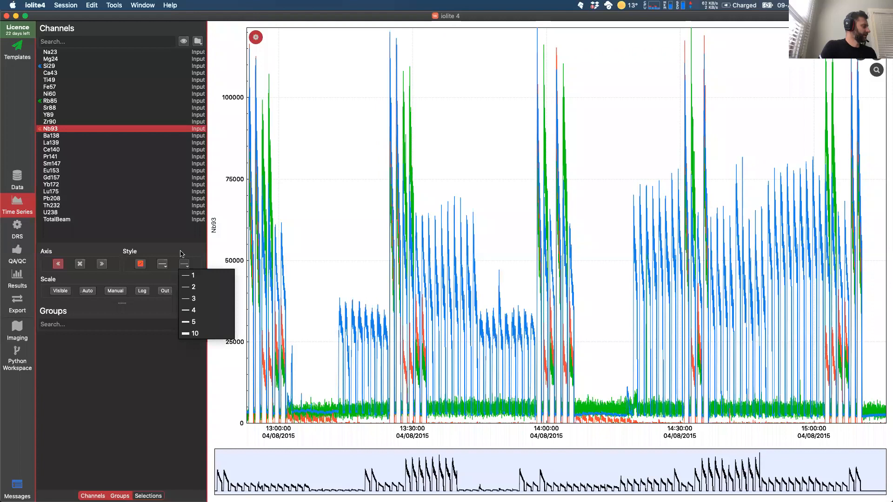
{"action": "left_click", "coordinate": [184, 263]}
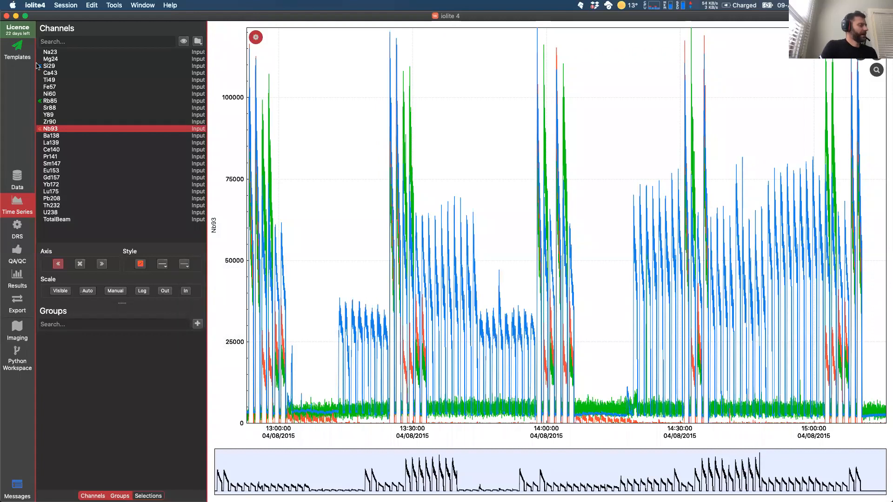
Step: Remove the Nb93 and Rb85 channels from the time series graph
{"action": "left_click", "coordinate": [80, 264]}
{"action": "left_click", "coordinate": [49, 100]}
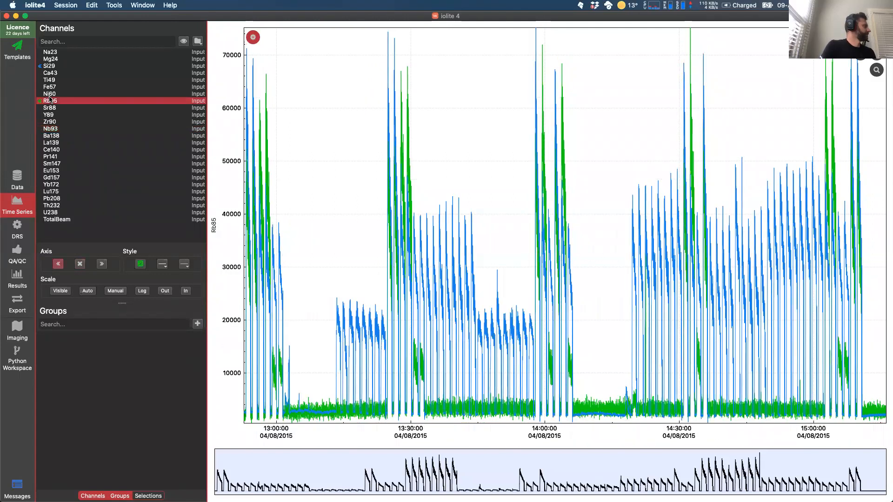
{"action": "left_click", "coordinate": [80, 263]}
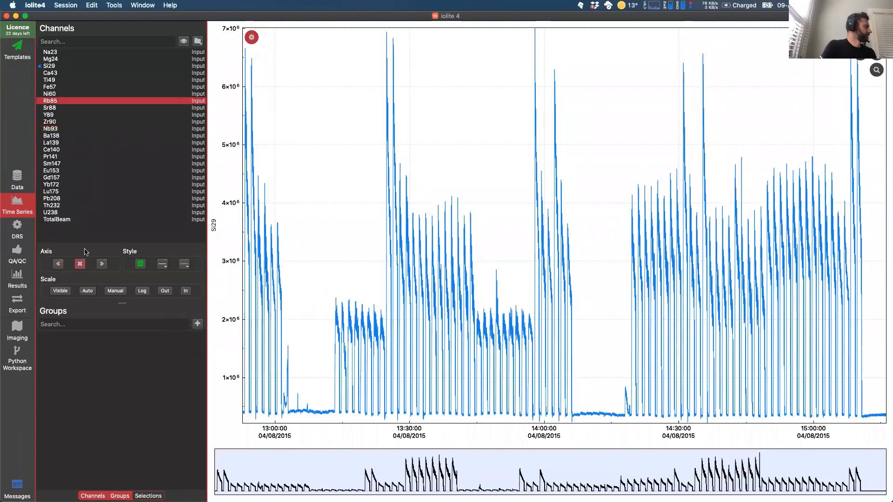
Step: Scale the Si29 axis in and out several times and reset it to automatic scaling
{"action": "left_click", "coordinate": [49, 66]}
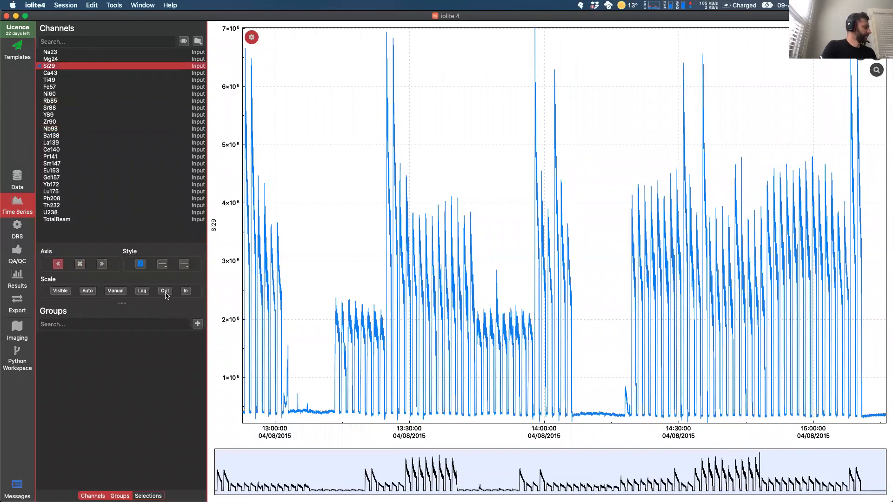
{"action": "left_click", "coordinate": [186, 292]}
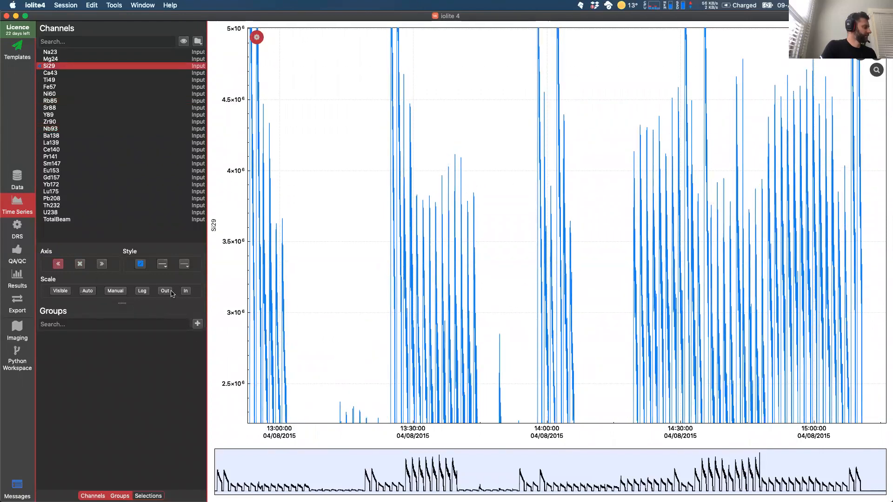
{"action": "left_click", "coordinate": [166, 293]}
{"action": "left_click", "coordinate": [185, 292]}
{"action": "left_click", "coordinate": [185, 292]}
{"action": "left_click", "coordinate": [185, 292]}
{"action": "left_click", "coordinate": [165, 291]}
{"action": "left_click", "coordinate": [165, 291]}
{"action": "left_click", "coordinate": [165, 290]}
{"action": "left_click", "coordinate": [166, 290]}
{"action": "left_click", "coordinate": [165, 290]}
{"action": "left_click", "coordinate": [166, 291]}
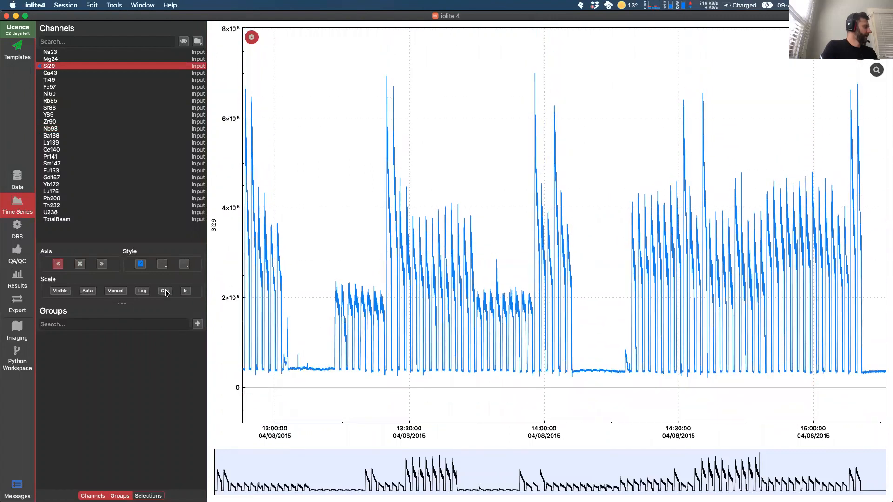
{"action": "left_click", "coordinate": [88, 291]}
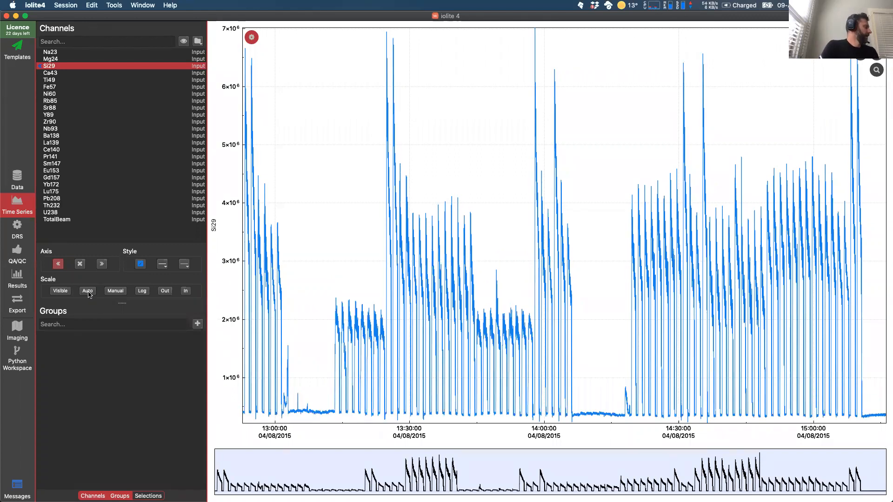
Step: Open the manual limits for the Si29 axis and dismiss them, then toggle logarithmic scaling on and off
{"action": "left_click", "coordinate": [109, 292]}
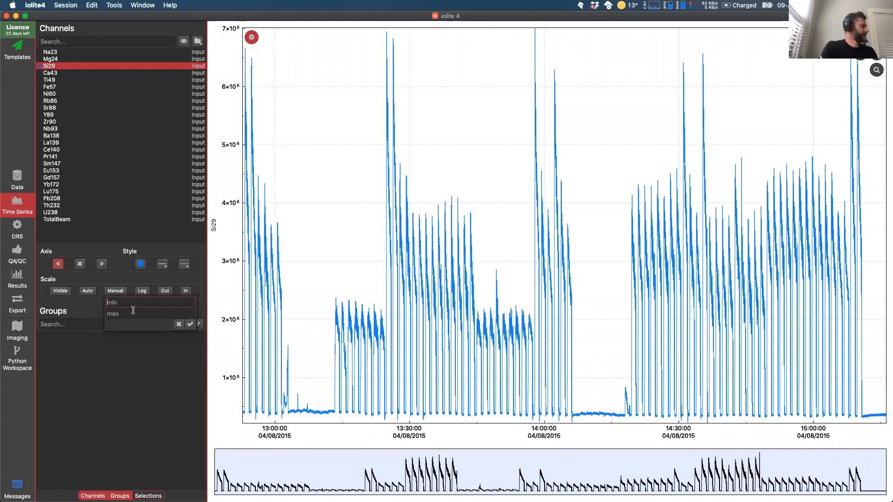
{"action": "left_click", "coordinate": [178, 324]}
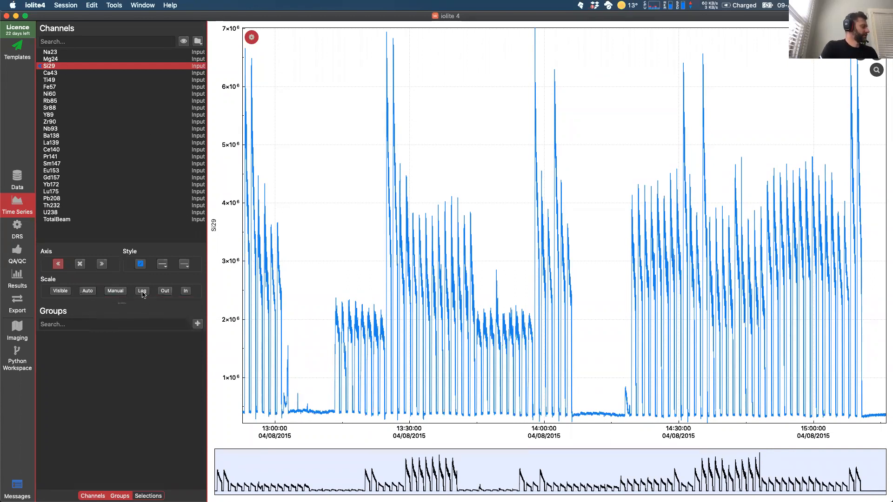
{"action": "left_click", "coordinate": [142, 291]}
{"action": "left_click", "coordinate": [143, 292]}
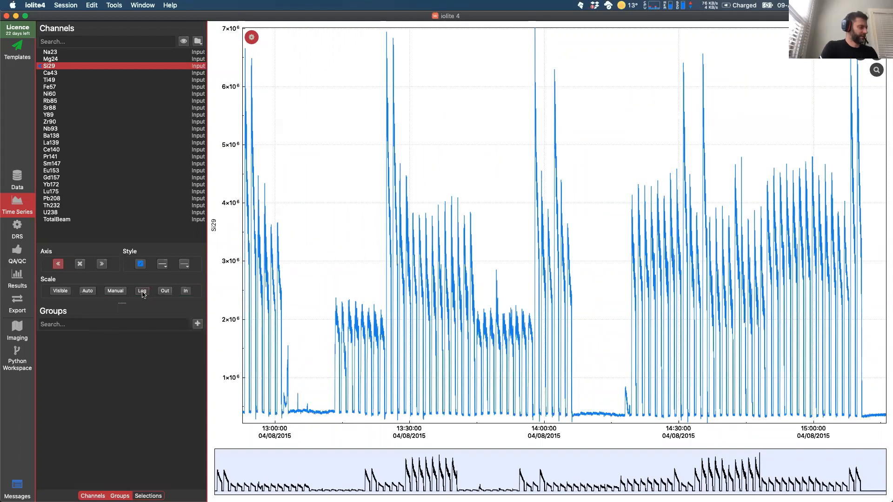
{"action": "left_click", "coordinate": [142, 292]}
{"action": "left_click", "coordinate": [142, 292]}
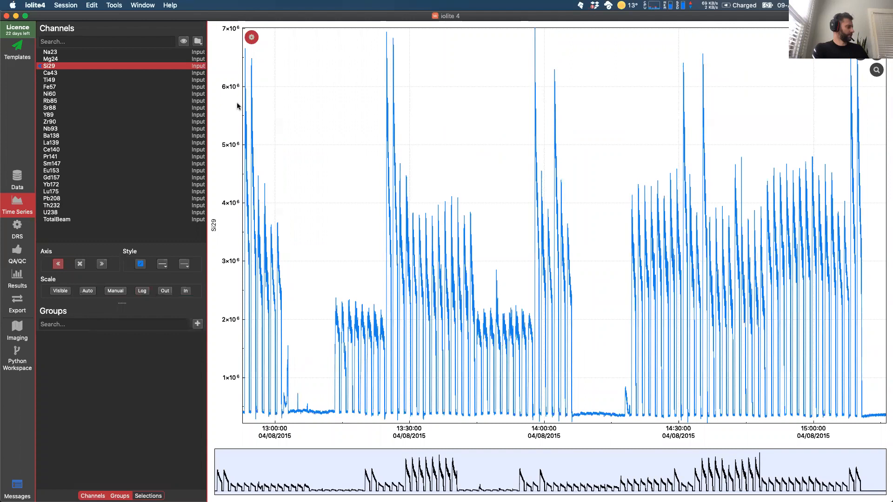
Step: Switch to PowerPoint and review the "Navigating your data" slides 38 and 39 on channels, zooming and the plot zoom and grab tools
{"action": "key", "text": "super+Tab"}
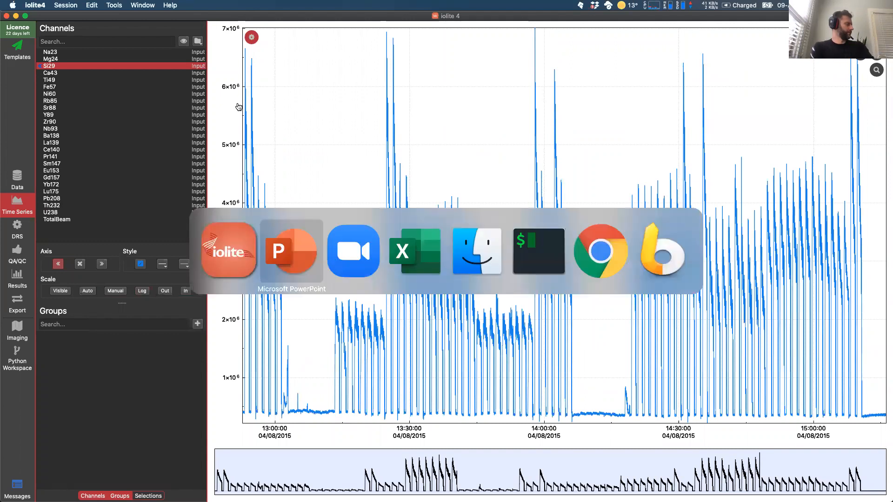
{"action": "scroll", "coordinate": [181, 193], "scroll_direction": "down", "scroll_amount": 5}
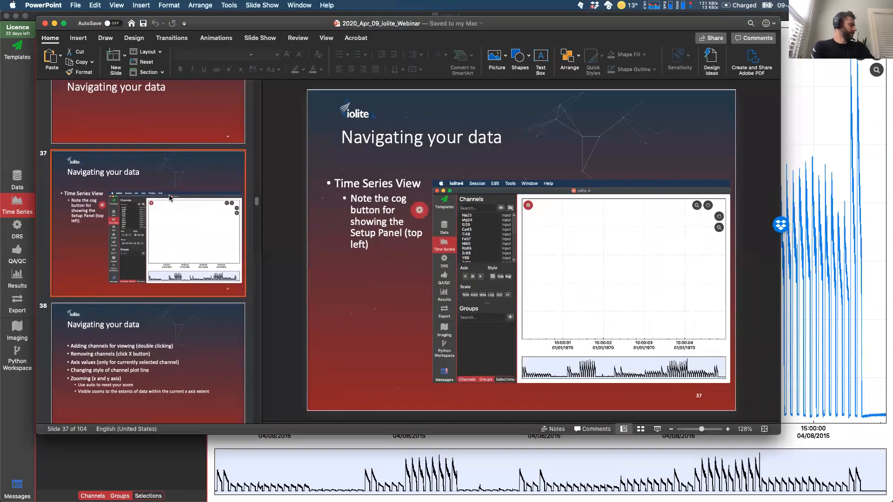
{"action": "scroll", "coordinate": [170, 198], "scroll_direction": "down", "scroll_amount": 2}
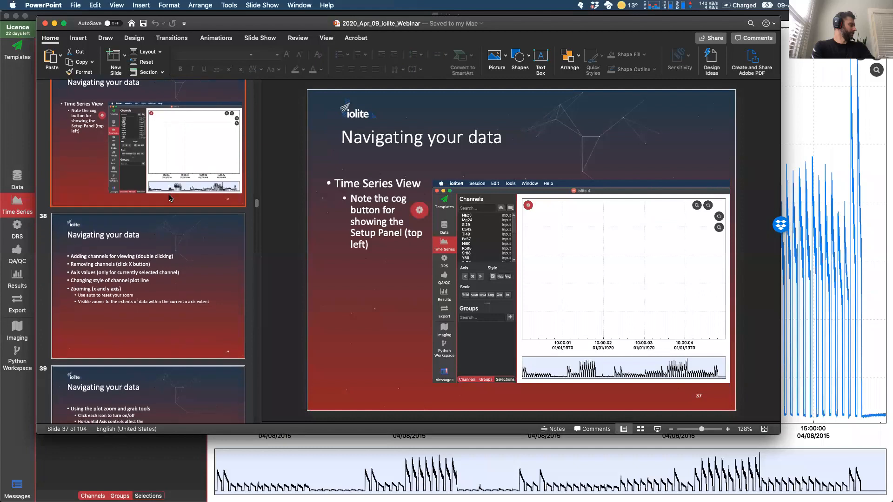
{"action": "scroll", "coordinate": [170, 198], "scroll_direction": "down", "scroll_amount": 4}
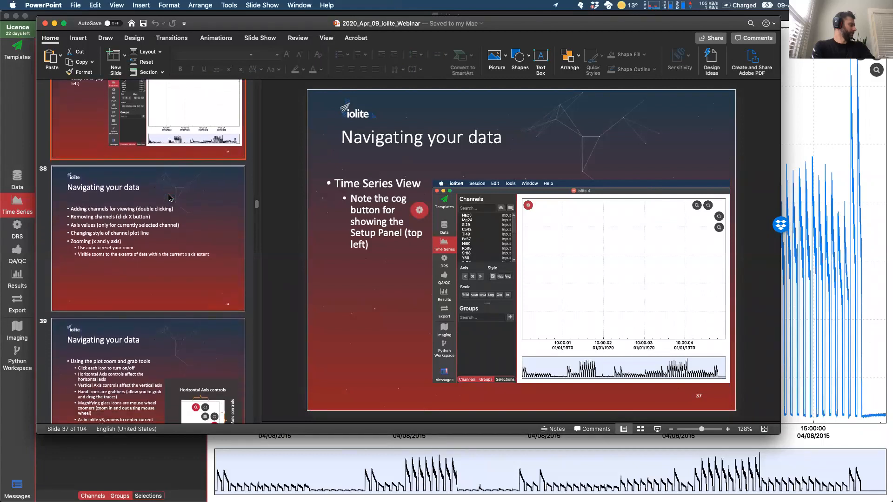
{"action": "scroll", "coordinate": [170, 199], "scroll_direction": "down", "scroll_amount": 10}
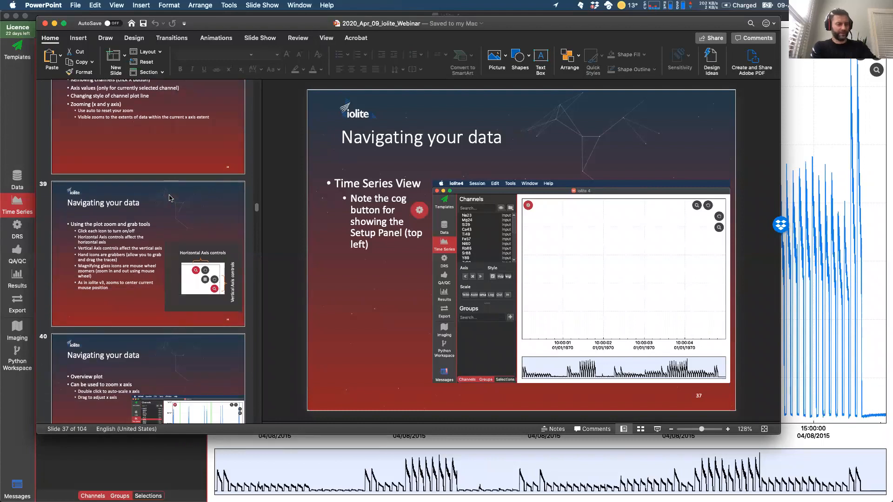
Step: Switch back to iolite and zoom the time axis of the Si29 graph in around 13:50:00 and back out to the full session
{"action": "key", "text": "super+Tab"}
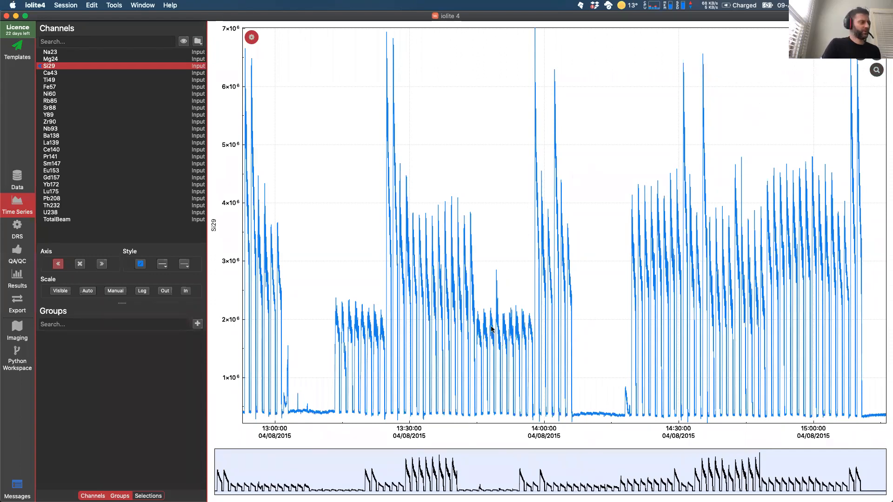
{"action": "scroll", "coordinate": [503, 335], "scroll_direction": "up", "scroll_amount": 2}
{"action": "scroll", "coordinate": [503, 335], "scroll_direction": "up", "scroll_amount": 2}
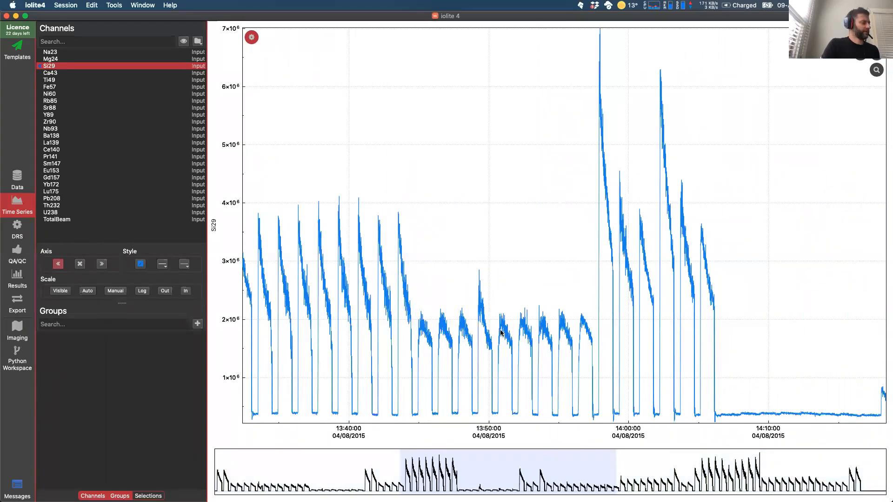
{"action": "scroll", "coordinate": [501, 332], "scroll_direction": "up", "scroll_amount": 2}
{"action": "scroll", "coordinate": [501, 332], "scroll_direction": "down", "scroll_amount": 3}
{"action": "scroll", "coordinate": [501, 332], "scroll_direction": "up", "scroll_amount": 3}
{"action": "scroll", "coordinate": [501, 332], "scroll_direction": "down", "scroll_amount": 3}
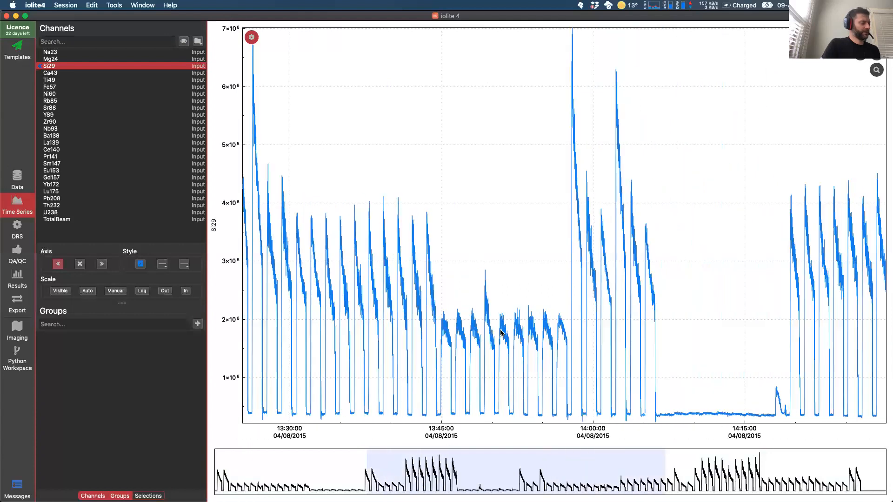
{"action": "scroll", "coordinate": [501, 332], "scroll_direction": "down", "scroll_amount": 4}
{"action": "scroll", "coordinate": [500, 333], "scroll_direction": "up", "scroll_amount": 1}
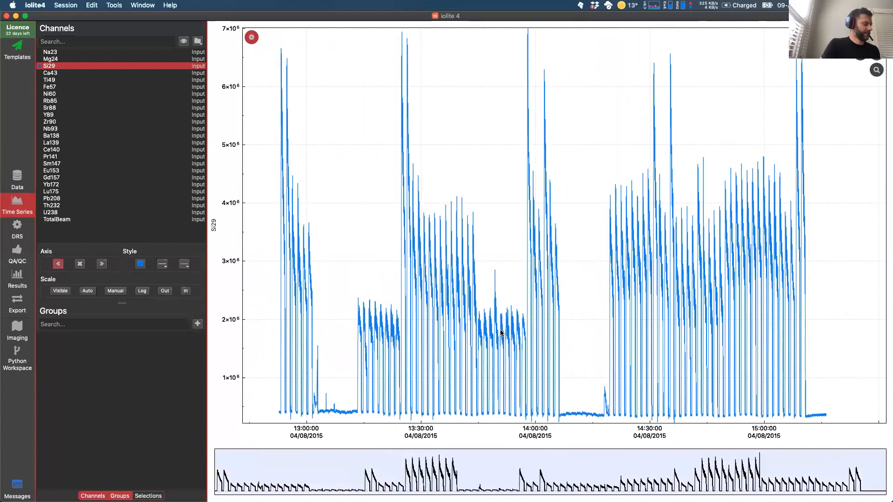
{"action": "scroll", "coordinate": [501, 332], "scroll_direction": "up", "scroll_amount": 1}
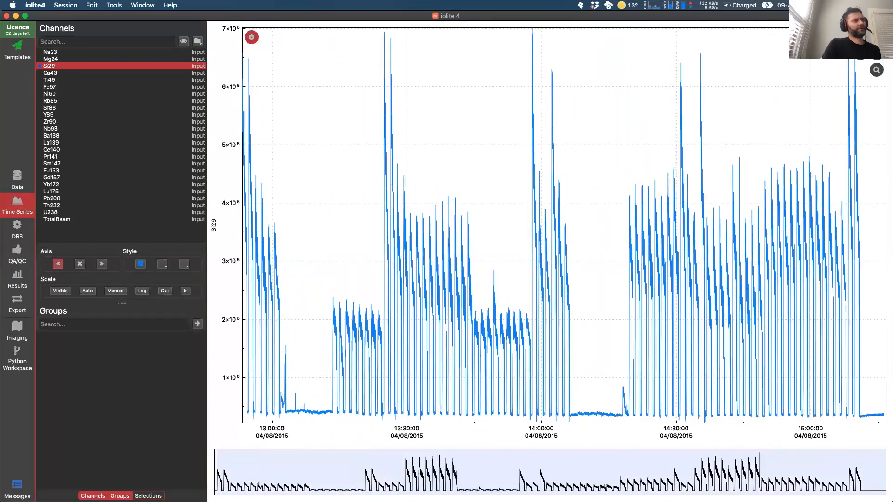
Step: Enable vertical zooming and zoom the Si29 graph in and out, first vertically and then on both axes
{"action": "left_click", "coordinate": [876, 71]}
{"action": "scroll", "coordinate": [542, 287], "scroll_direction": "up", "scroll_amount": 2}
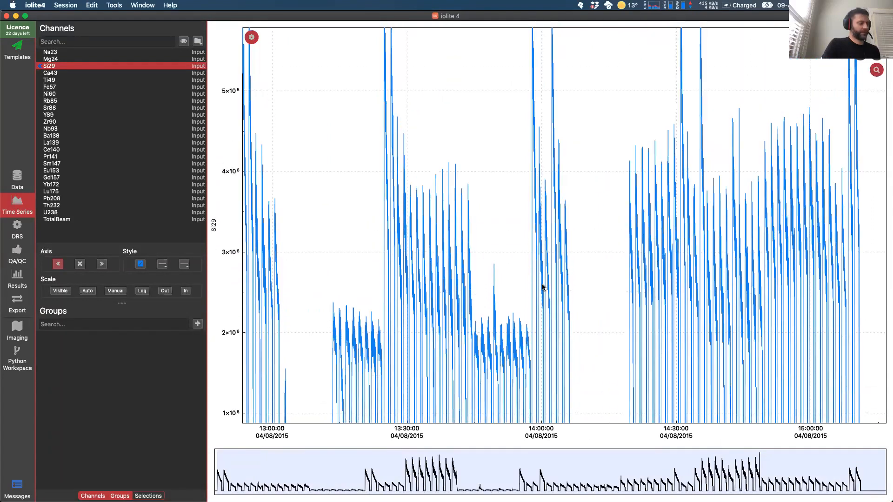
{"action": "scroll", "coordinate": [542, 287], "scroll_direction": "up", "scroll_amount": 1}
{"action": "scroll", "coordinate": [542, 287], "scroll_direction": "down", "scroll_amount": 1}
{"action": "scroll", "coordinate": [542, 287], "scroll_direction": "up", "scroll_amount": 2}
{"action": "scroll", "coordinate": [542, 286], "scroll_direction": "down", "scroll_amount": 2}
{"action": "scroll", "coordinate": [542, 287], "scroll_direction": "up", "scroll_amount": 1}
{"action": "scroll", "coordinate": [543, 287], "scroll_direction": "down", "scroll_amount": 2}
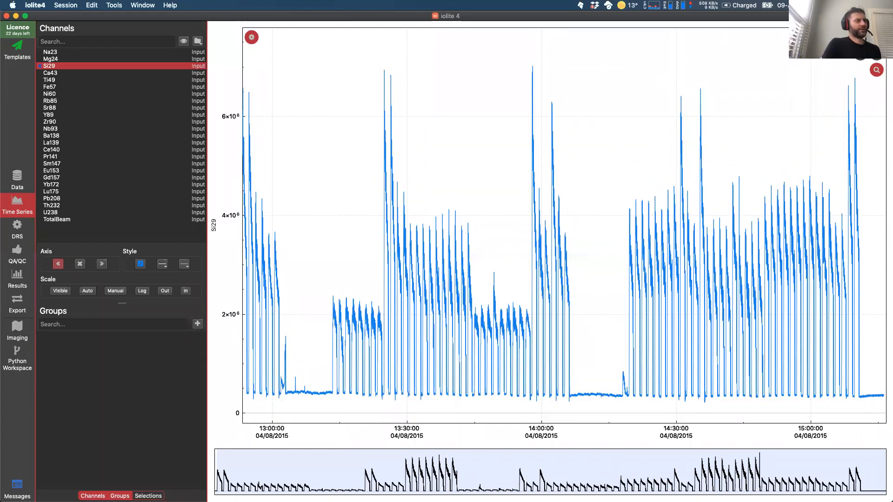
{"action": "scroll", "coordinate": [487, 321], "scroll_direction": "up", "scroll_amount": 10}
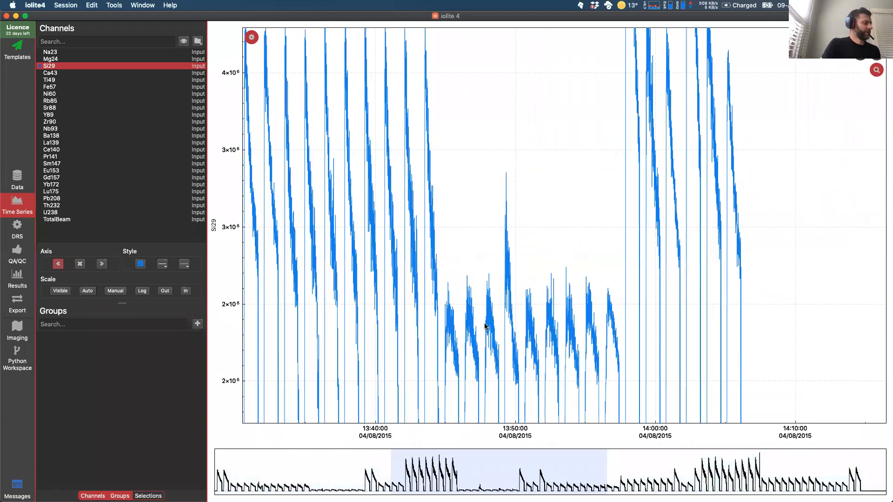
{"action": "scroll", "coordinate": [485, 327], "scroll_direction": "down", "scroll_amount": 10}
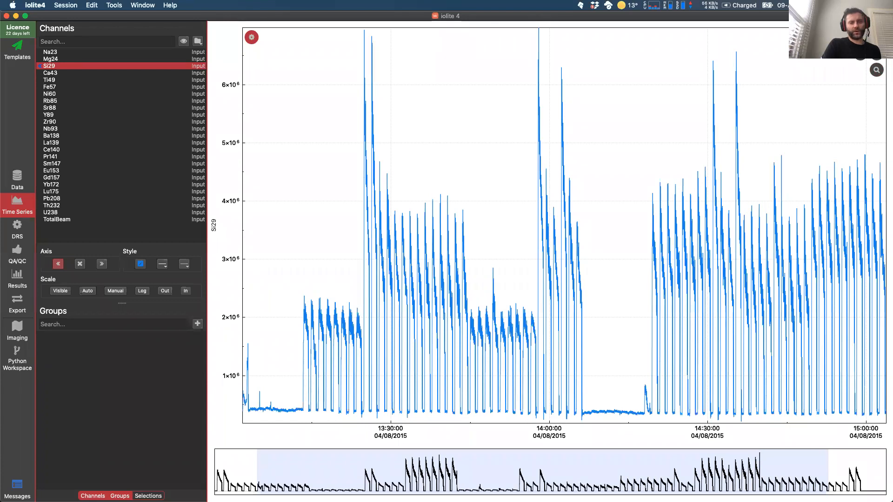
Step: Pan the Si29 trace horizontally and vertically with the plot grab tools
{"action": "mouse_move", "coordinate": [720, 313]}
{"action": "left_mouse_down"}
{"action": "mouse_move", "coordinate": [578, 313]}
{"action": "mouse_move", "coordinate": [767, 313]}
{"action": "mouse_move", "coordinate": [506, 313]}
{"action": "mouse_move", "coordinate": [719, 316]}
{"action": "left_mouse_up"}
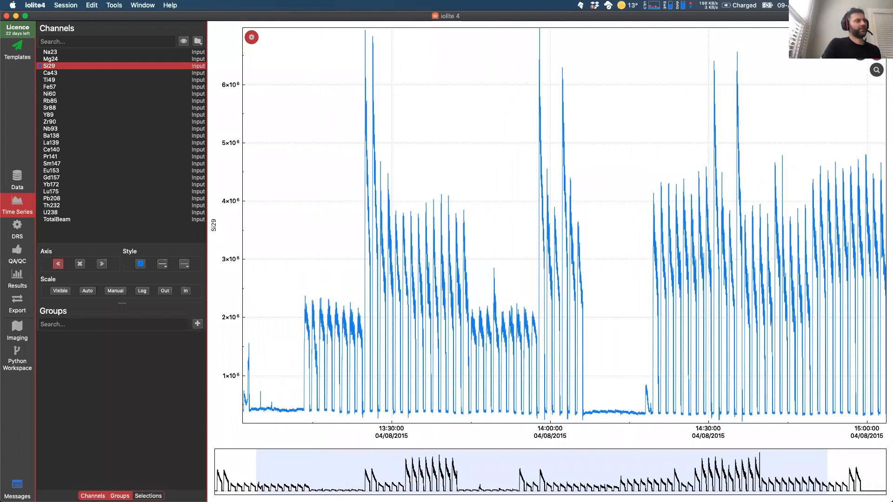
{"action": "left_click_drag", "start_coordinate": [689, 259], "coordinate": [709, 265]}
{"action": "left_click_drag", "start_coordinate": [572, 260], "coordinate": [578, 293]}
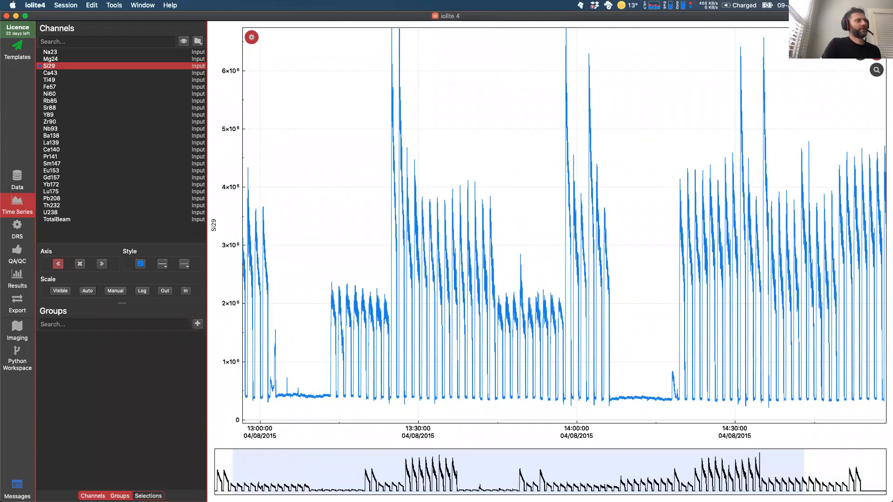
Step: Re-enable the plot zoom tools and zoom both axes in closely on the Si29 dip between 13:02:00 and 13:02:30
{"action": "left_click", "coordinate": [876, 75]}
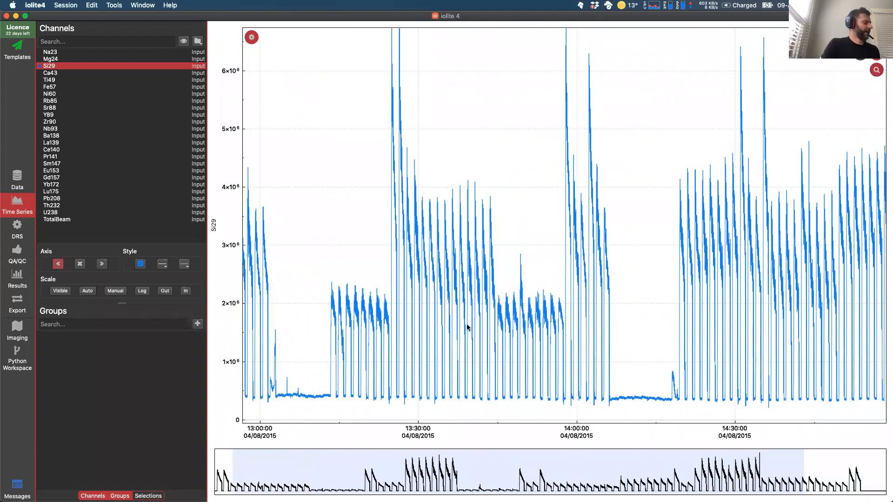
{"action": "scroll", "coordinate": [266, 398], "scroll_direction": "up", "scroll_amount": 13}
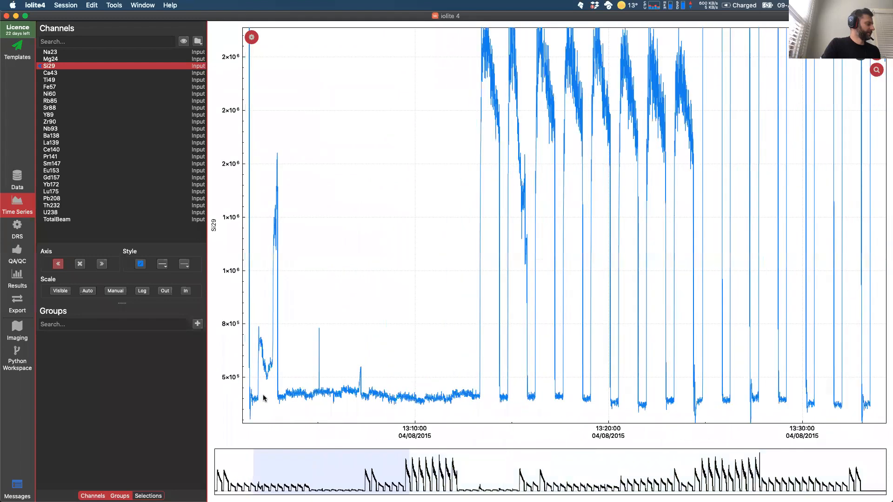
{"action": "scroll", "coordinate": [307, 375], "scroll_direction": "up", "scroll_amount": 1}
{"action": "left_click_drag", "start_coordinate": [327, 373], "coordinate": [591, 291]}
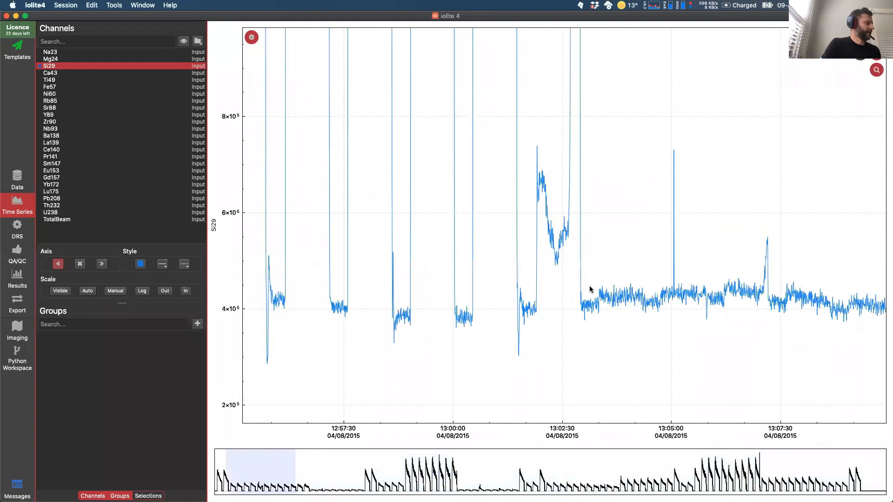
{"action": "scroll", "coordinate": [573, 241], "scroll_direction": "up", "scroll_amount": 3}
{"action": "scroll", "coordinate": [572, 242], "scroll_direction": "up", "scroll_amount": 2}
{"action": "scroll", "coordinate": [516, 285], "scroll_direction": "up", "scroll_amount": 3}
{"action": "scroll", "coordinate": [543, 296], "scroll_direction": "down", "scroll_amount": 6}
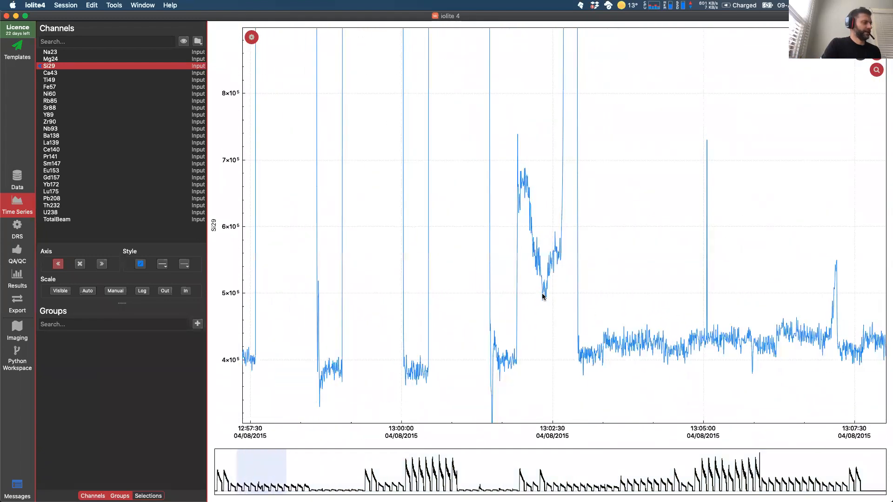
{"action": "scroll", "coordinate": [595, 308], "scroll_direction": "down", "scroll_amount": 4}
{"action": "scroll", "coordinate": [539, 308], "scroll_direction": "up", "scroll_amount": 15}
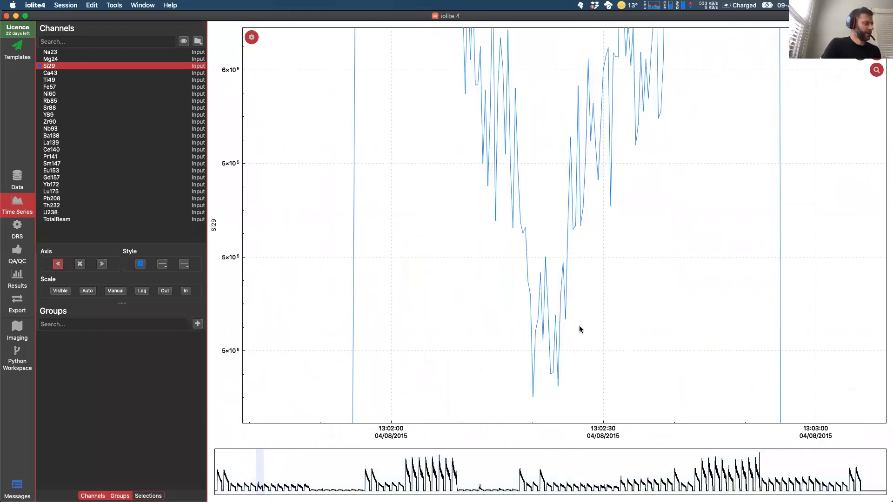
Step: Shift the view around the Si29 dip and zoom back out to show the surrounding signal from 13:00:00 to 13:07:30
{"action": "left_click_drag", "start_coordinate": [592, 330], "coordinate": [601, 253]}
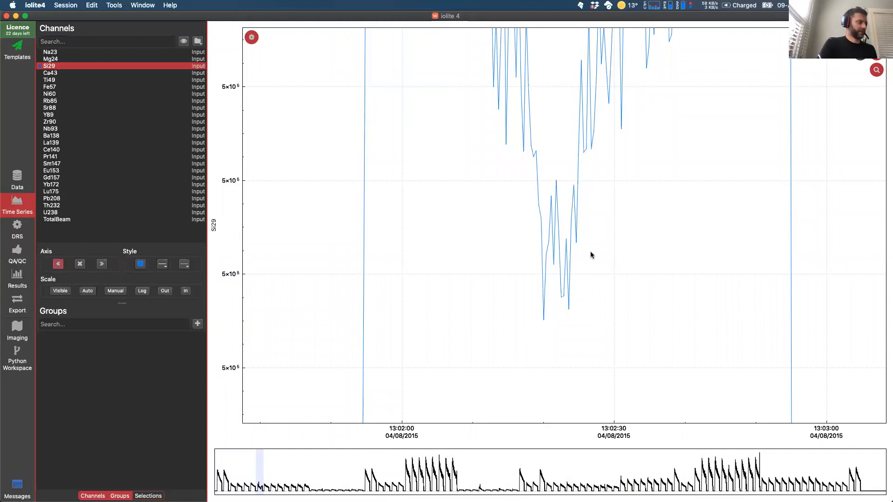
{"action": "scroll", "coordinate": [565, 266], "scroll_direction": "down", "scroll_amount": 8}
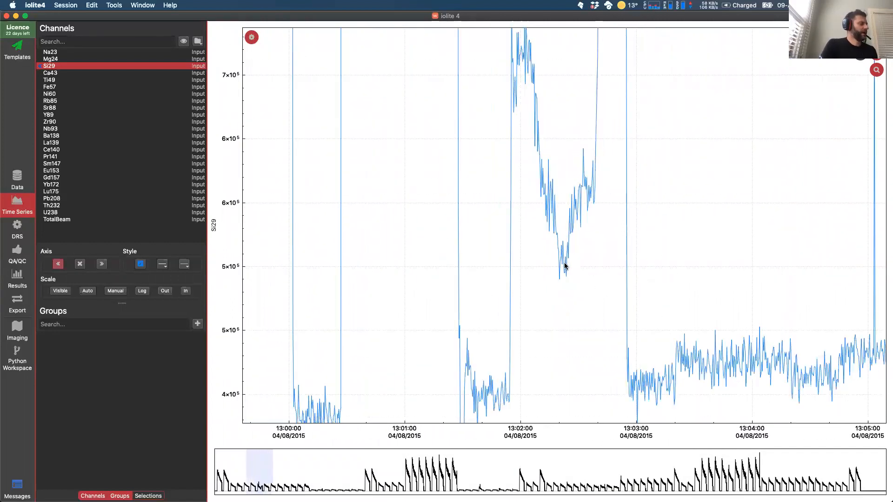
{"action": "scroll", "coordinate": [558, 276], "scroll_direction": "right", "scroll_amount": 3}
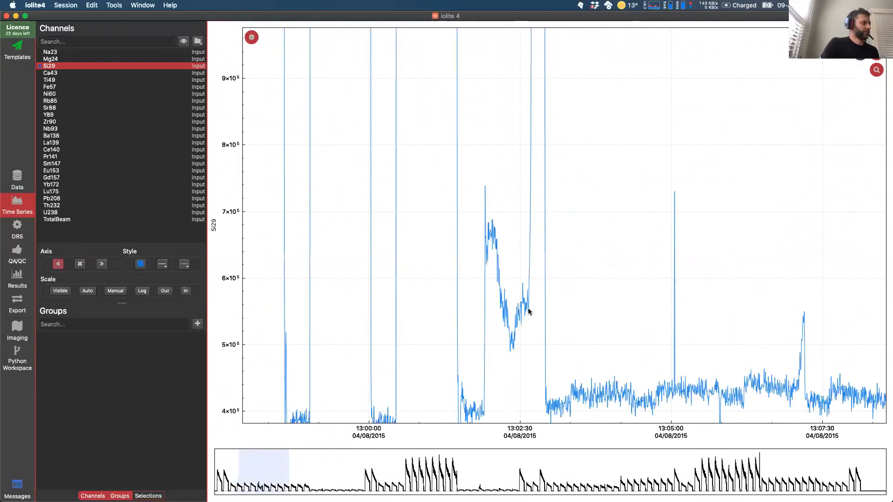
{"action": "left_click_drag", "start_coordinate": [545, 265], "coordinate": [550, 244]}
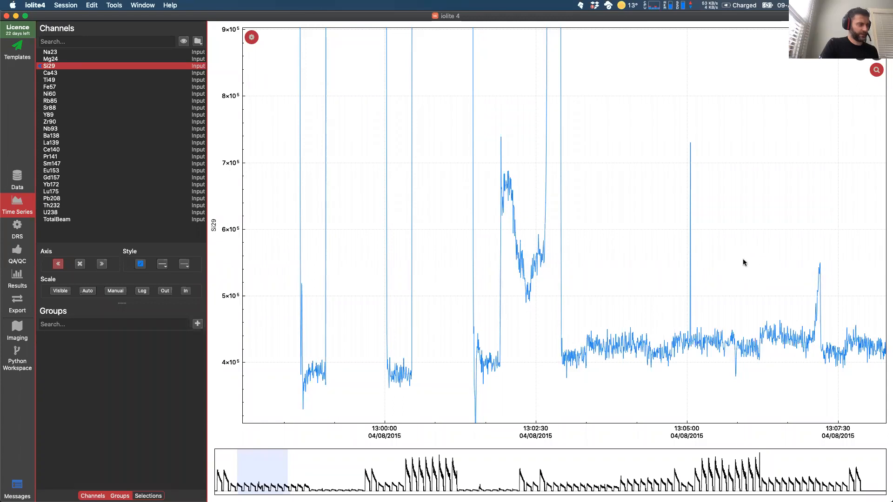
Step: Zoom only the vertical axis in and out, closing in on the tip of the downward Si29 spike shortly after 13:05:00
{"action": "scroll", "coordinate": [739, 257], "scroll_direction": "up", "scroll_amount": 5}
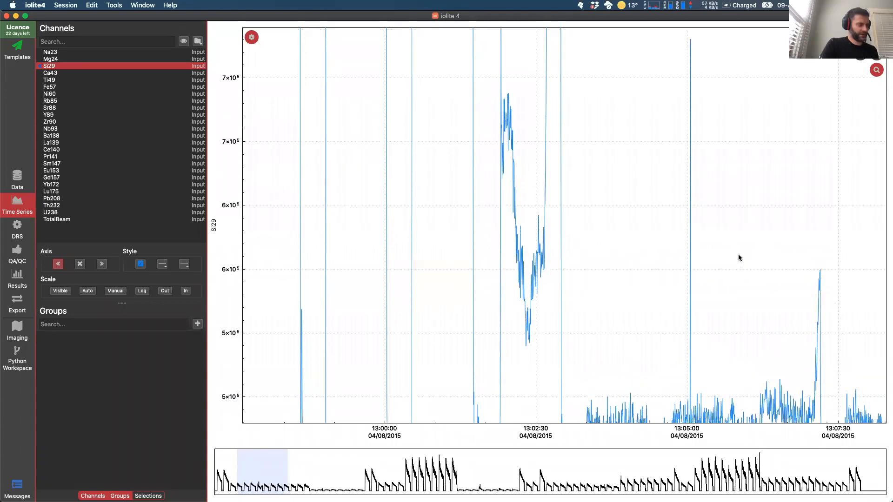
{"action": "scroll", "coordinate": [739, 256], "scroll_direction": "down", "scroll_amount": 5}
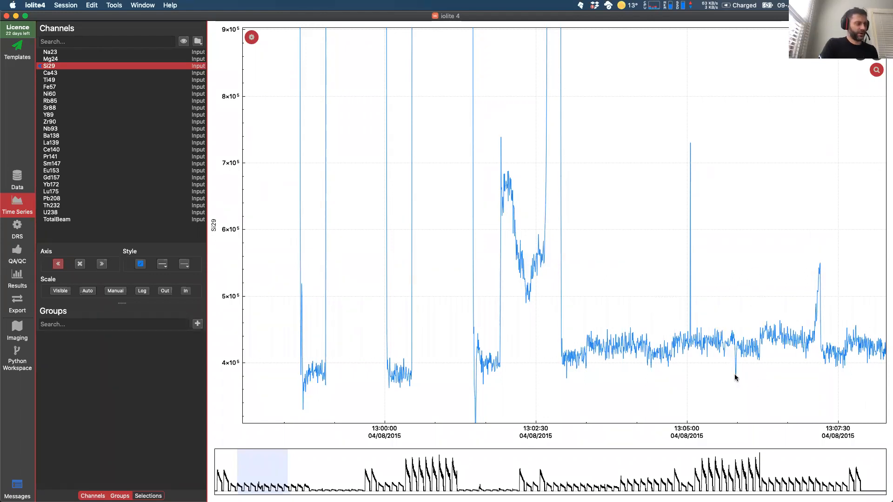
{"action": "scroll", "coordinate": [735, 376], "scroll_direction": "up", "scroll_amount": 5}
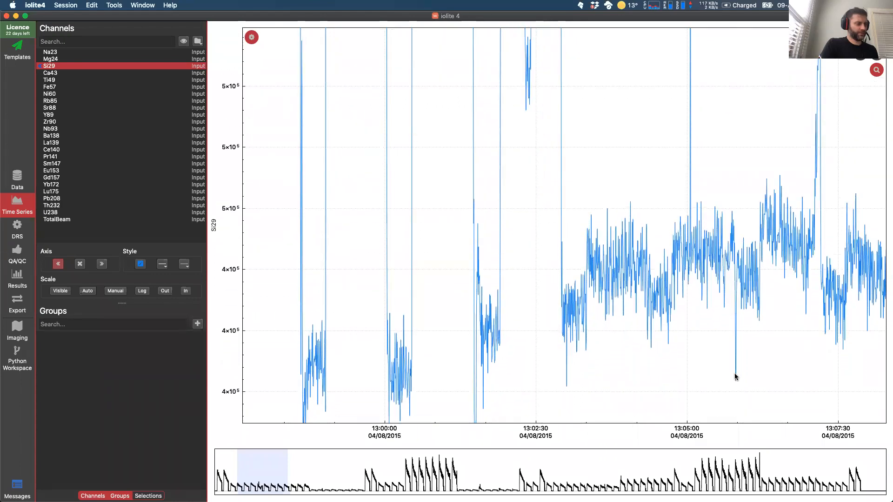
{"action": "scroll", "coordinate": [736, 378], "scroll_direction": "up", "scroll_amount": 5}
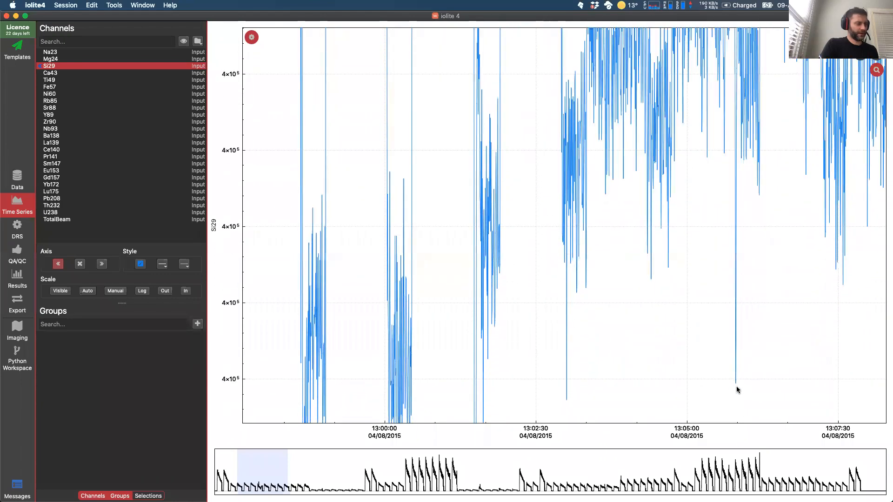
{"action": "scroll", "coordinate": [734, 388], "scroll_direction": "up", "scroll_amount": 5}
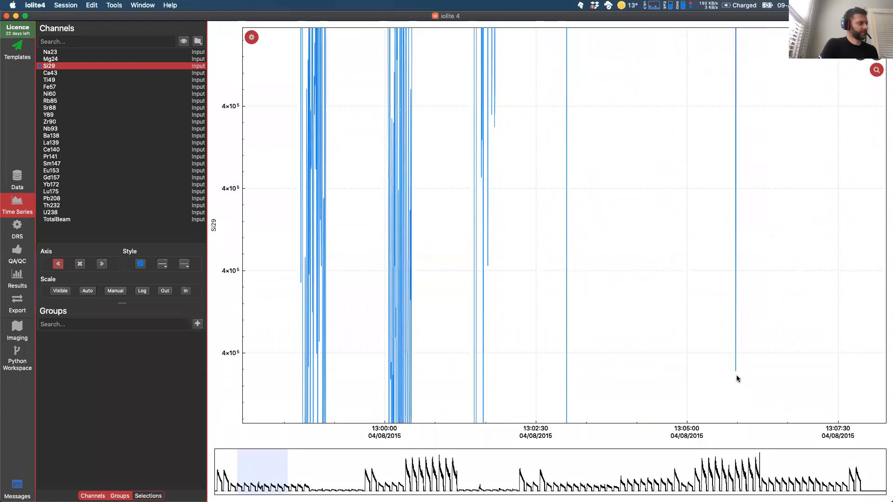
{"action": "scroll", "coordinate": [737, 374], "scroll_direction": "up", "scroll_amount": 3}
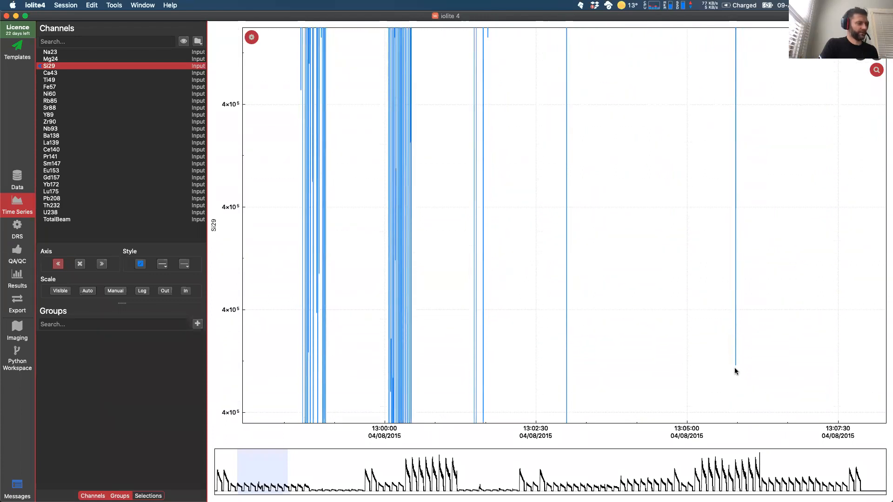
Step: Zoom only the vertical axis out and back in to compare the Si29 baseline, the spikes and the larger peaks
{"action": "scroll", "coordinate": [736, 370], "scroll_direction": "down", "scroll_amount": 5}
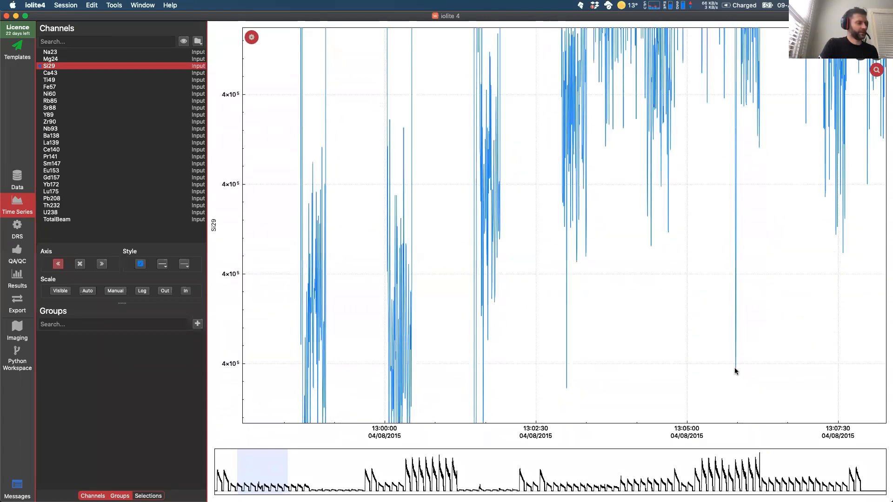
{"action": "scroll", "coordinate": [735, 370], "scroll_direction": "down", "scroll_amount": 3}
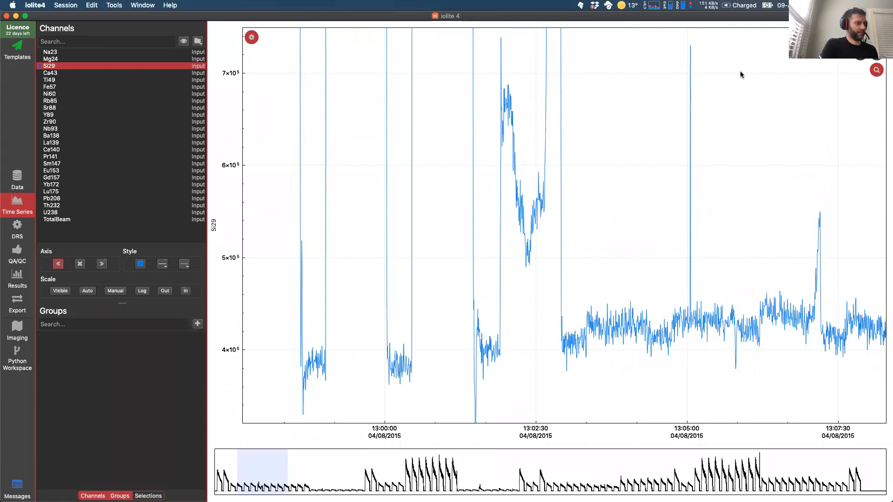
{"action": "scroll", "coordinate": [743, 74], "scroll_direction": "up", "scroll_amount": 5}
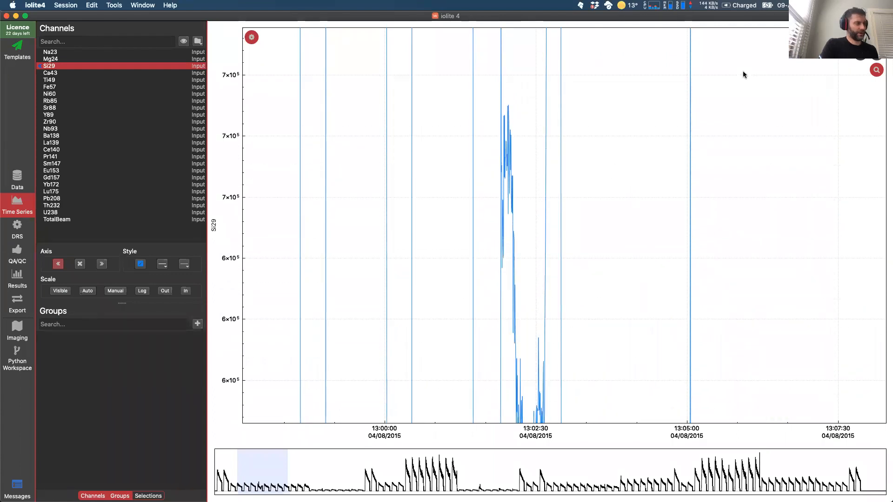
{"action": "scroll", "coordinate": [743, 75], "scroll_direction": "down", "scroll_amount": 5}
{"action": "scroll", "coordinate": [736, 286], "scroll_direction": "up", "scroll_amount": 5}
{"action": "scroll", "coordinate": [735, 284], "scroll_direction": "down", "scroll_amount": 5}
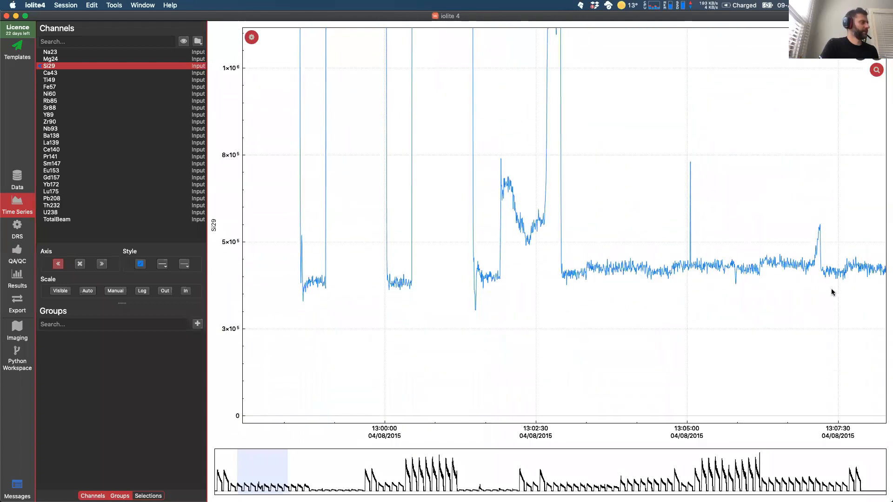
{"action": "scroll", "coordinate": [642, 274], "scroll_direction": "down", "scroll_amount": 3}
{"action": "scroll", "coordinate": [646, 160], "scroll_direction": "up", "scroll_amount": 4}
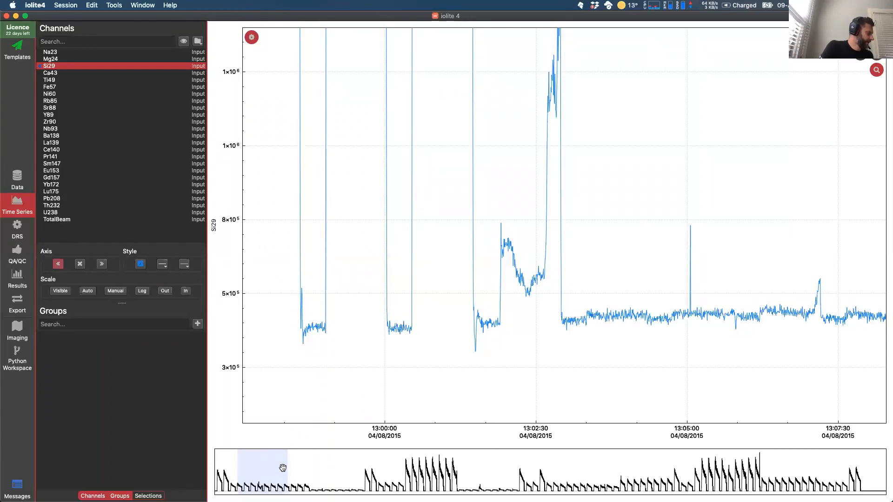
Step: Move and resize the overview's time window, and restore the full time range with an auto-scaled Si29 axis
{"action": "mouse_move", "coordinate": [261, 468]}
{"action": "left_mouse_down"}
{"action": "mouse_move", "coordinate": [280, 466]}
{"action": "mouse_move", "coordinate": [263, 468]}
{"action": "mouse_move", "coordinate": [272, 466]}
{"action": "left_mouse_up"}
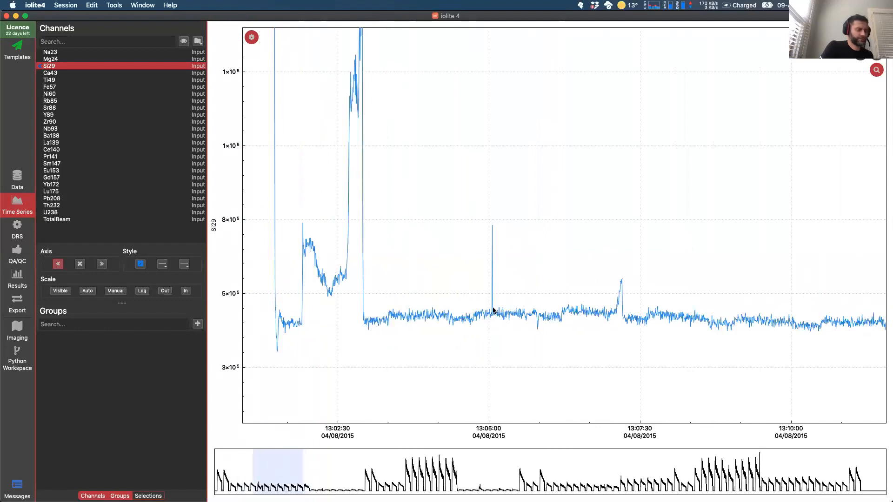
{"action": "left_click_drag", "start_coordinate": [291, 464], "coordinate": [262, 464]}
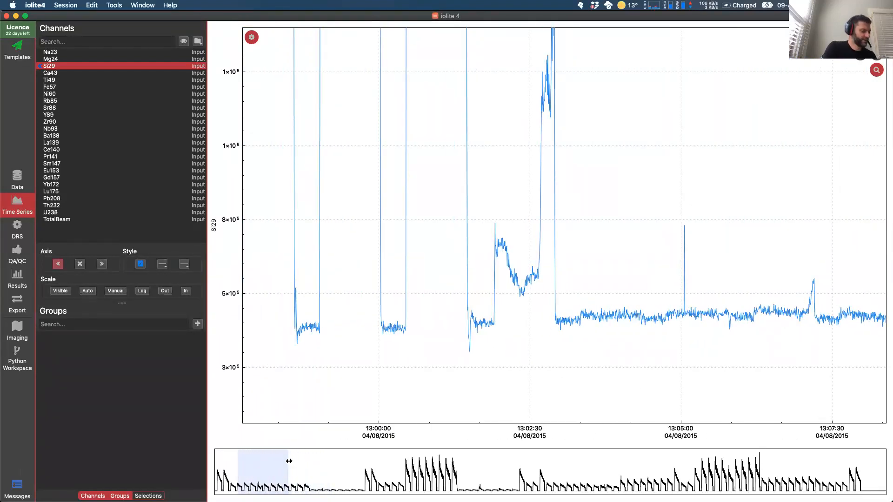
{"action": "left_click_drag", "start_coordinate": [287, 461], "coordinate": [313, 464]}
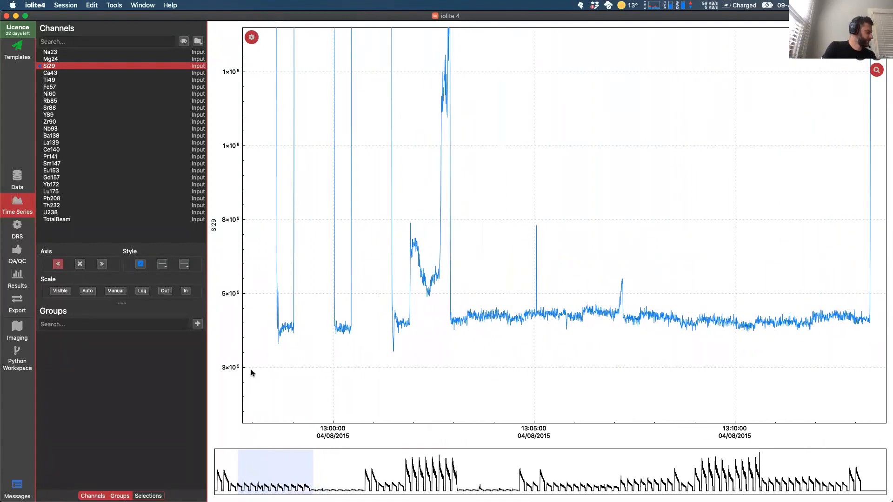
{"action": "mouse_move", "coordinate": [238, 465]}
{"action": "left_mouse_down"}
{"action": "mouse_move", "coordinate": [280, 460]}
{"action": "mouse_move", "coordinate": [243, 460]}
{"action": "left_mouse_up"}
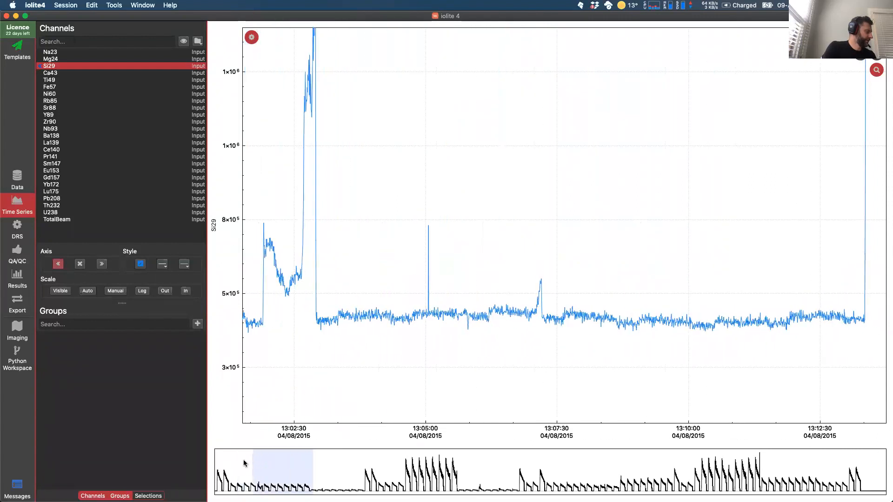
{"action": "double_click", "coordinate": [277, 468]}
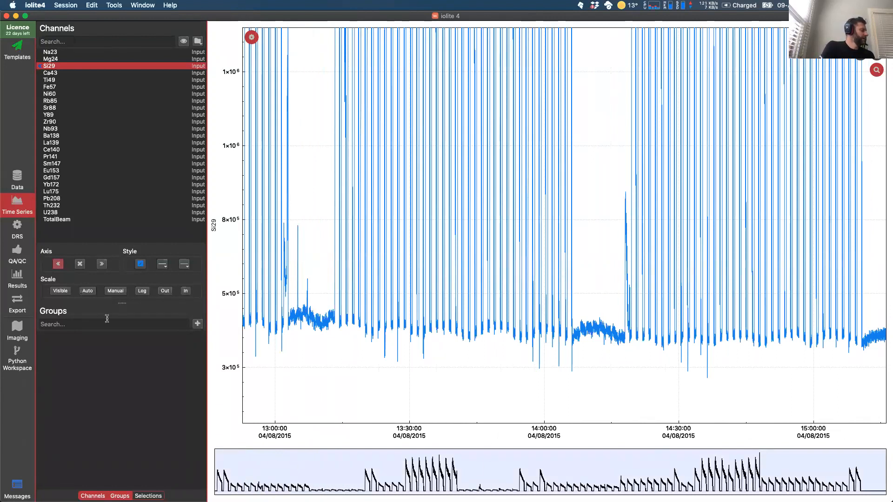
{"action": "left_click", "coordinate": [87, 291]}
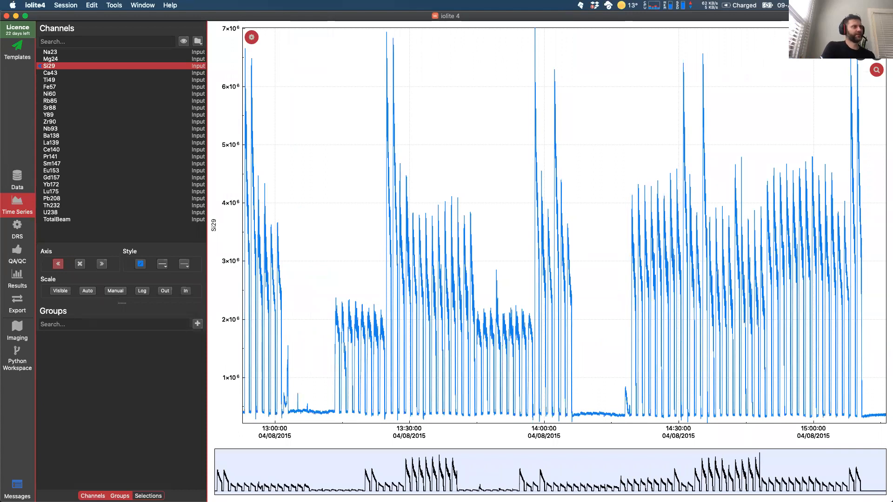
Step: Zoom in on Si29 between about 13:55:00 and 13:56:30, and restore the full view with Rescale and auto-scaling
{"action": "scroll", "coordinate": [474, 361], "scroll_direction": "up", "scroll_amount": 10}
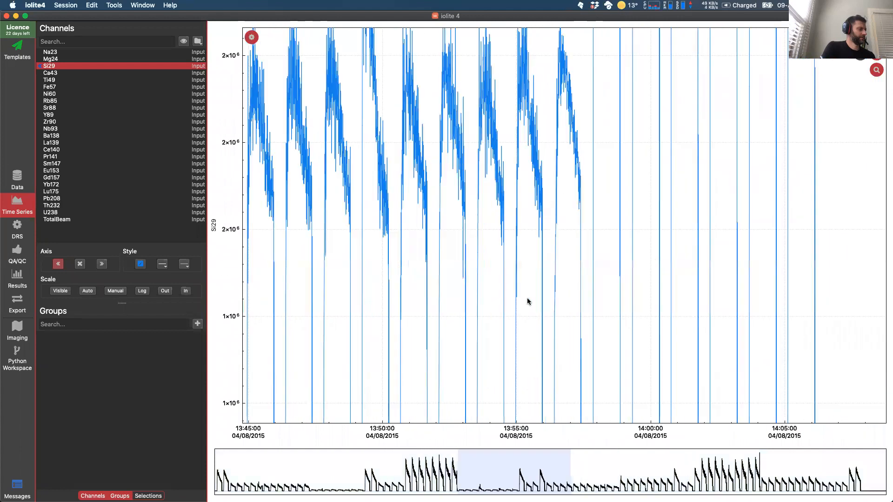
{"action": "scroll", "coordinate": [567, 295], "scroll_direction": "up", "scroll_amount": 5}
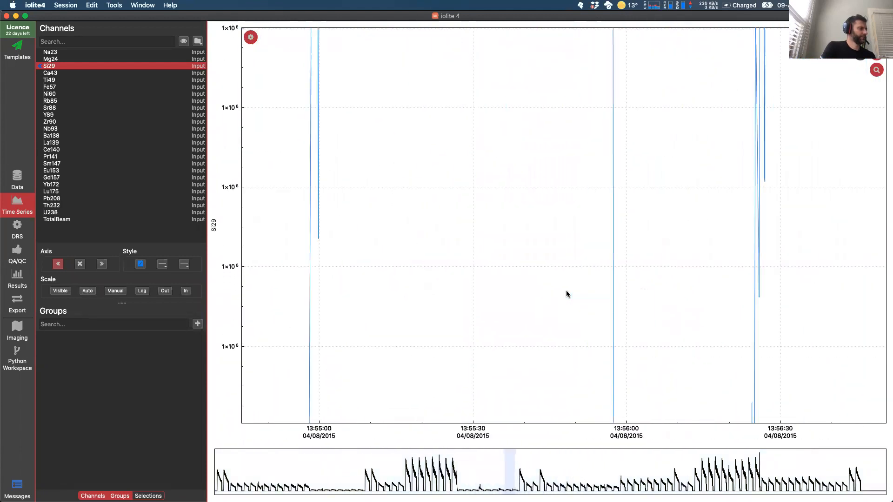
{"action": "right_click", "coordinate": [503, 164]}
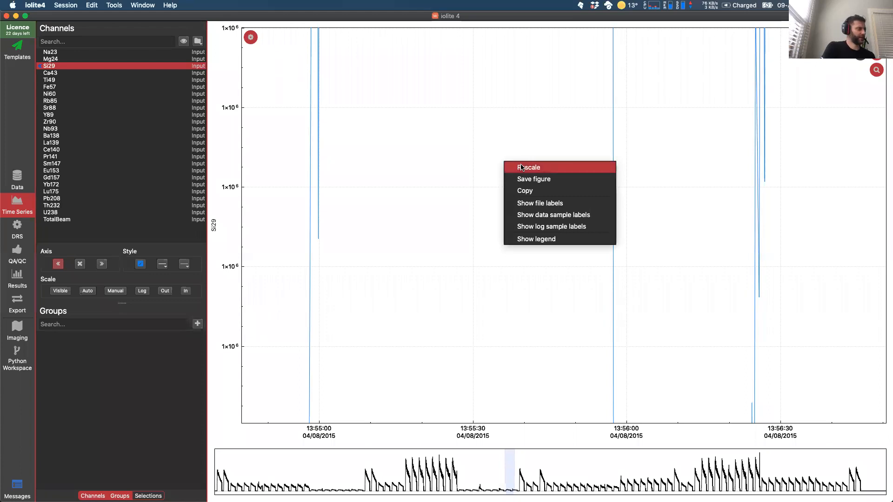
{"action": "left_click", "coordinate": [521, 168]}
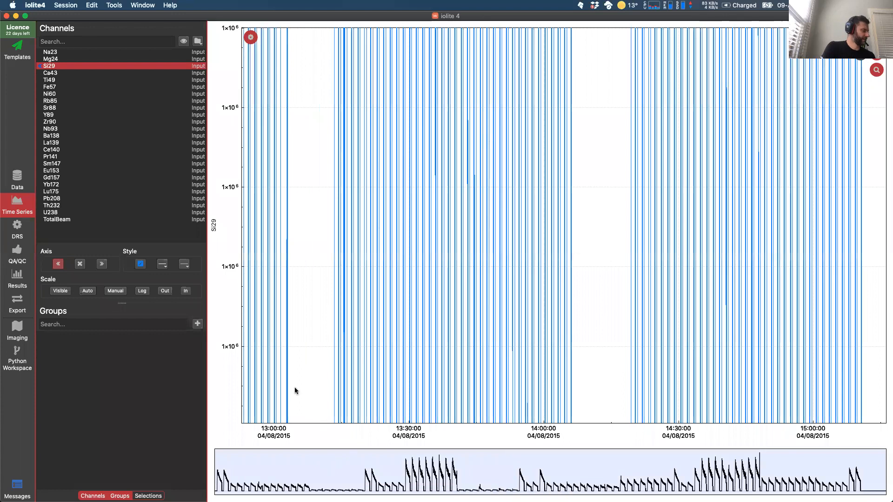
{"action": "left_click", "coordinate": [86, 292]}
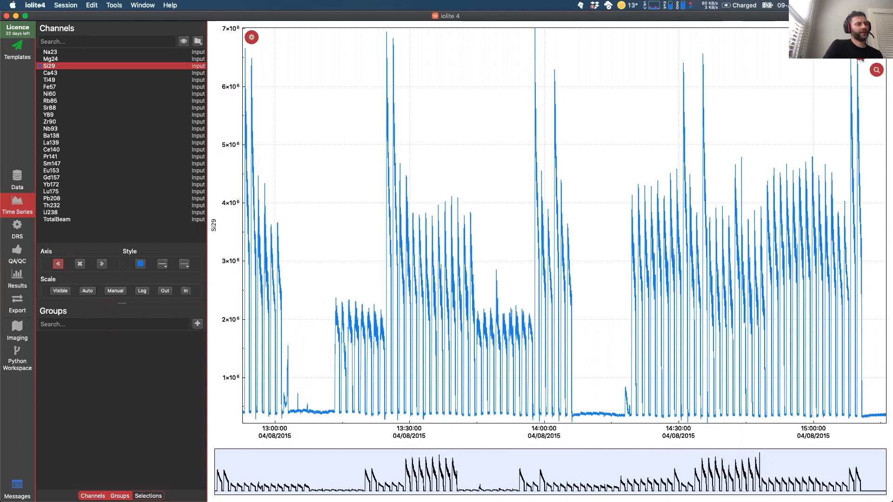
Step: Zoom only the time axis in on the single Si29 peak between 13:16:15 and 13:17:15, and zoom back out to the neighbouring peaks
{"action": "left_click_drag", "start_coordinate": [325, 283], "coordinate": [386, 420]}
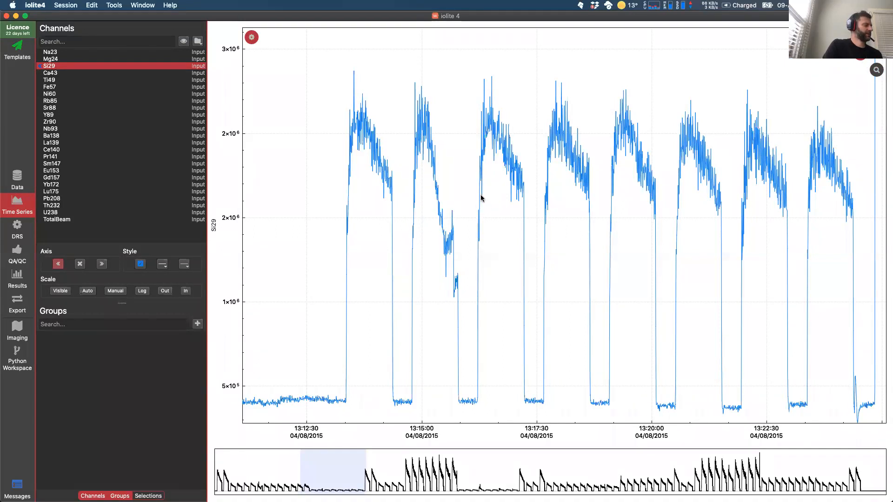
{"action": "left_click_drag", "start_coordinate": [468, 157], "coordinate": [535, 414]}
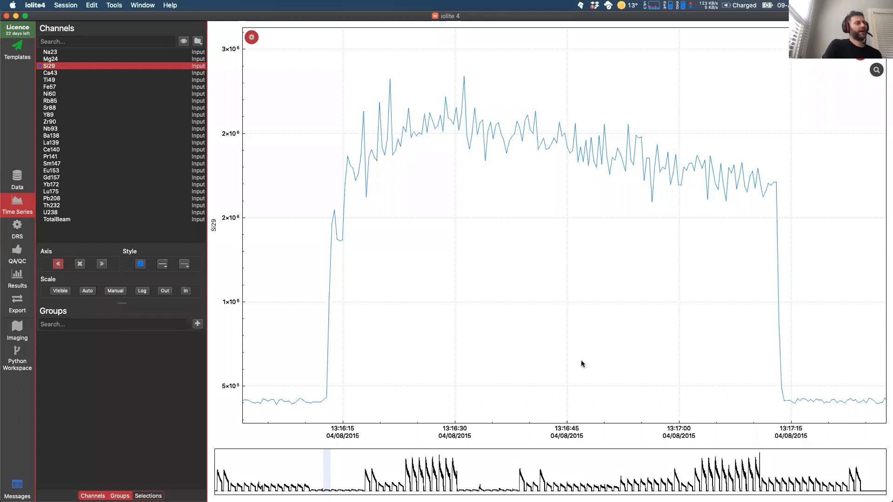
{"action": "scroll", "coordinate": [576, 330], "scroll_direction": "down", "scroll_amount": 3}
{"action": "scroll", "coordinate": [576, 329], "scroll_direction": "down", "scroll_amount": 6}
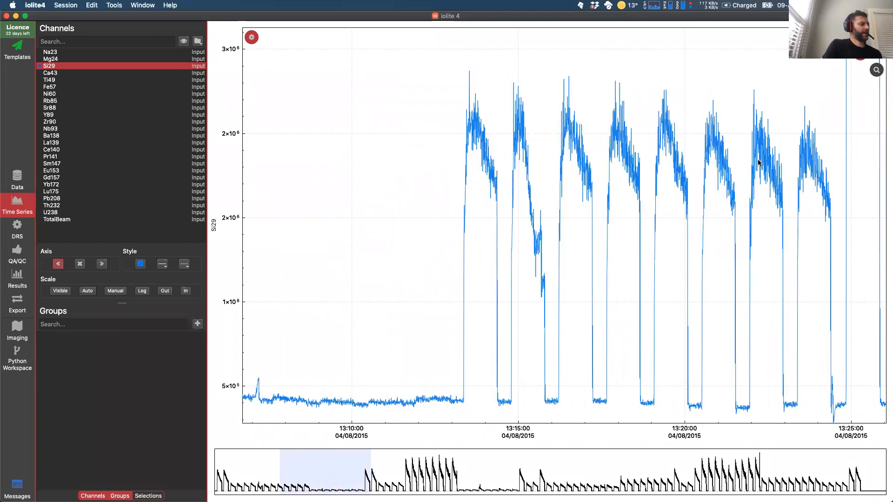
Step: Re-enable the vertical zoom, close in on the Si29 baseline between the peaks and pan the view
{"action": "left_click", "coordinate": [875, 71]}
{"action": "left_click_drag", "start_coordinate": [401, 378], "coordinate": [475, 413]}
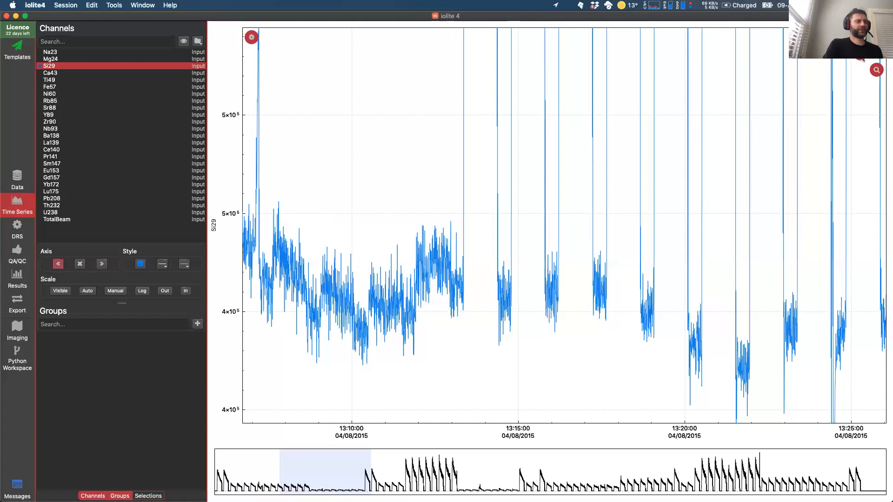
{"action": "left_click_drag", "start_coordinate": [477, 285], "coordinate": [520, 265]}
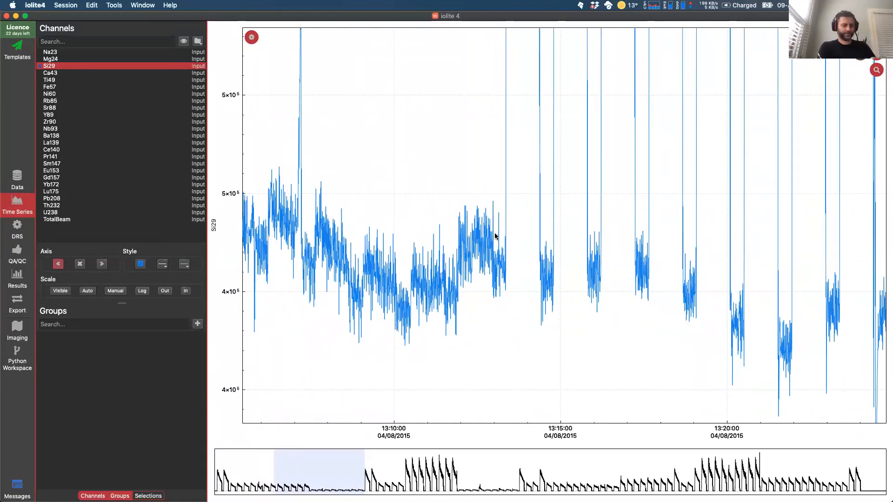
{"action": "key", "text": "super+Tab"}
{"action": "key", "text": "super+Tab"}
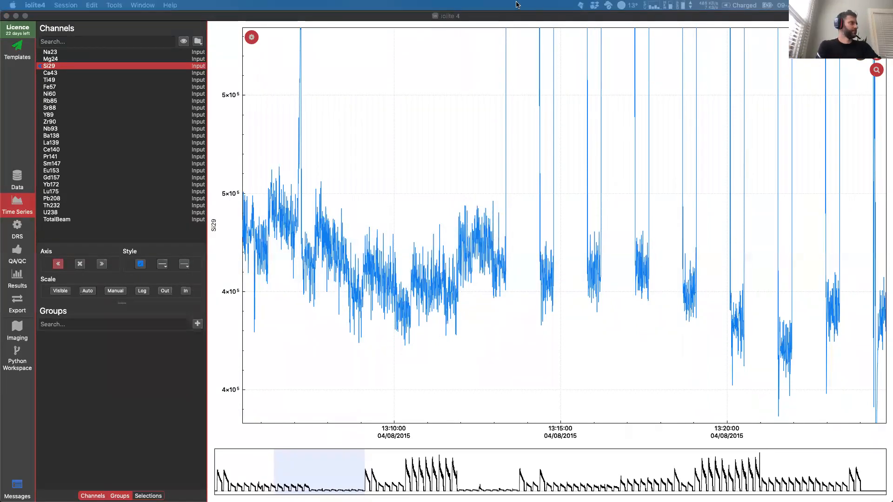
{"action": "left_click", "coordinate": [454, 18]}
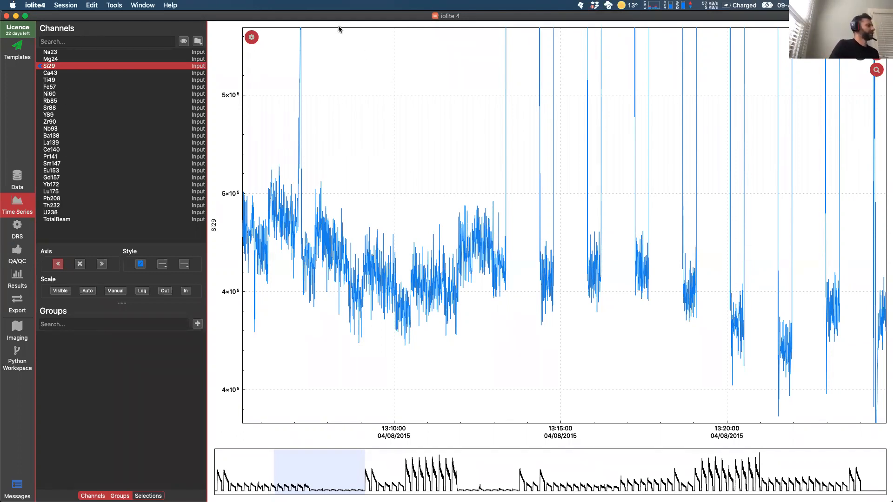
Step: Plot Fe57 together with Si29, and adjust the zoom with the unplotted Nb93 channel selected
{"action": "left_click", "coordinate": [47, 87]}
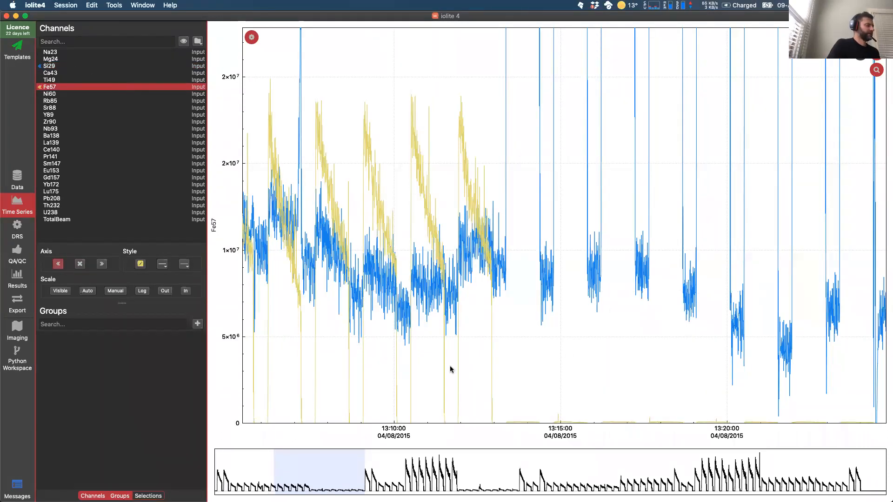
{"action": "left_click", "coordinate": [47, 130]}
{"action": "scroll", "coordinate": [424, 259], "scroll_direction": "up", "scroll_amount": 2}
{"action": "scroll", "coordinate": [429, 264], "scroll_direction": "down", "scroll_amount": 3}
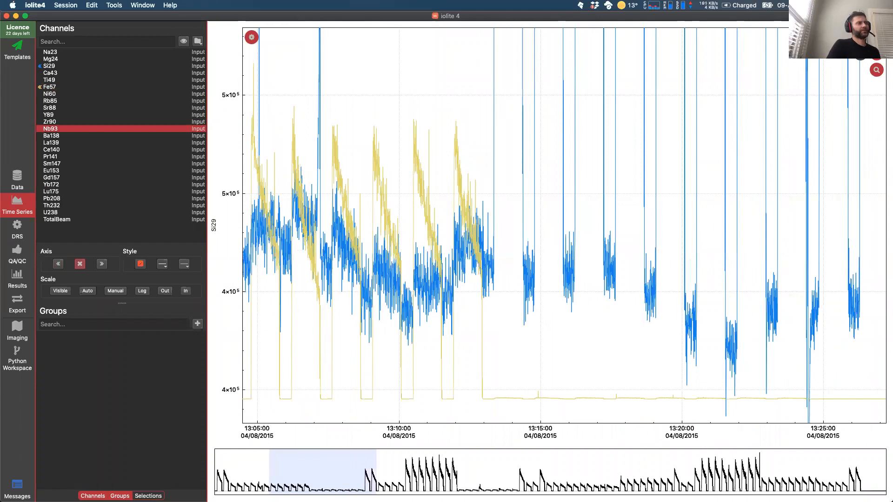
{"action": "scroll", "coordinate": [447, 281], "scroll_direction": "up", "scroll_amount": 4}
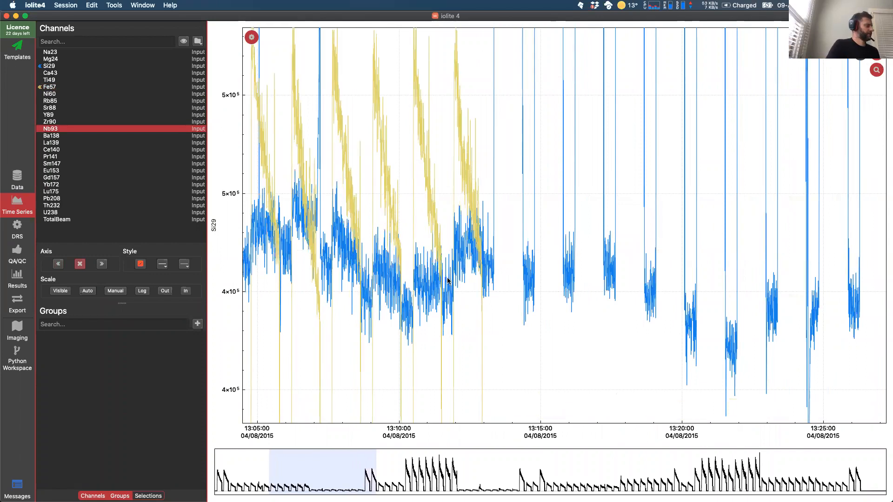
{"action": "scroll", "coordinate": [448, 281], "scroll_direction": "down", "scroll_amount": 6}
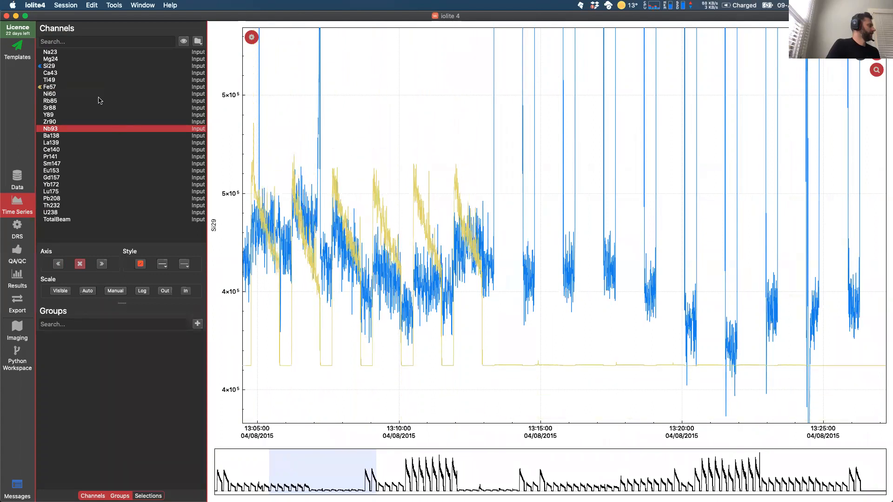
Step: Make Fe57 the active channel and zoom its vertical axis in and out against the Si29 trace
{"action": "left_click", "coordinate": [52, 88]}
{"action": "scroll", "coordinate": [435, 293], "scroll_direction": "up", "scroll_amount": 4}
{"action": "scroll", "coordinate": [434, 293], "scroll_direction": "down", "scroll_amount": 5}
{"action": "scroll", "coordinate": [434, 293], "scroll_direction": "up", "scroll_amount": 2}
{"action": "scroll", "coordinate": [434, 292], "scroll_direction": "up", "scroll_amount": 2}
{"action": "scroll", "coordinate": [435, 293], "scroll_direction": "down", "scroll_amount": 4}
{"action": "scroll", "coordinate": [435, 293], "scroll_direction": "up", "scroll_amount": 3}
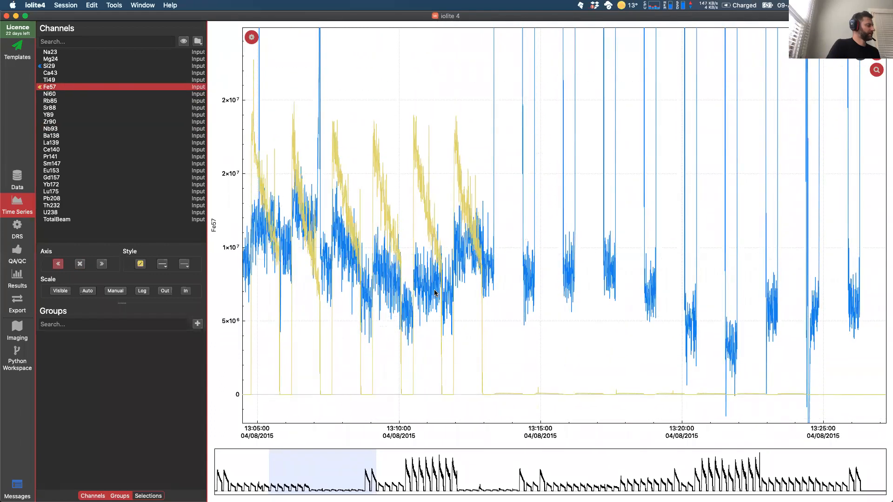
{"action": "scroll", "coordinate": [434, 293], "scroll_direction": "down", "scroll_amount": 3}
{"action": "scroll", "coordinate": [435, 293], "scroll_direction": "up", "scroll_amount": 4}
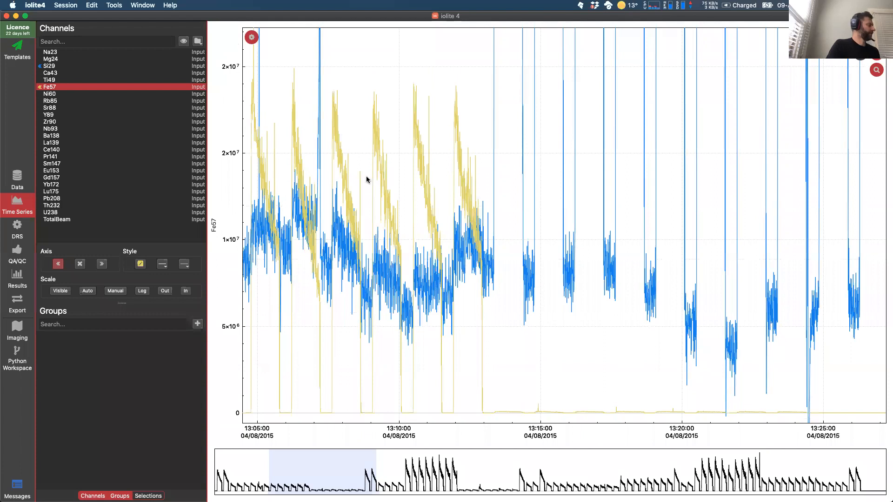
Step: Zoom the Si29 vertical axis out slightly, and compare the displayed axis with Fe57, Ba138 and Si29 selected in turn
{"action": "left_click", "coordinate": [51, 66]}
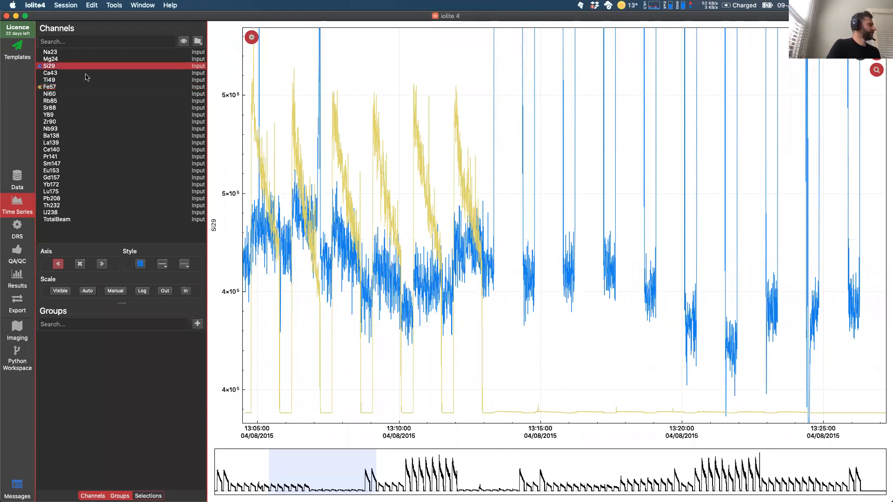
{"action": "scroll", "coordinate": [375, 316], "scroll_direction": "down", "scroll_amount": 2}
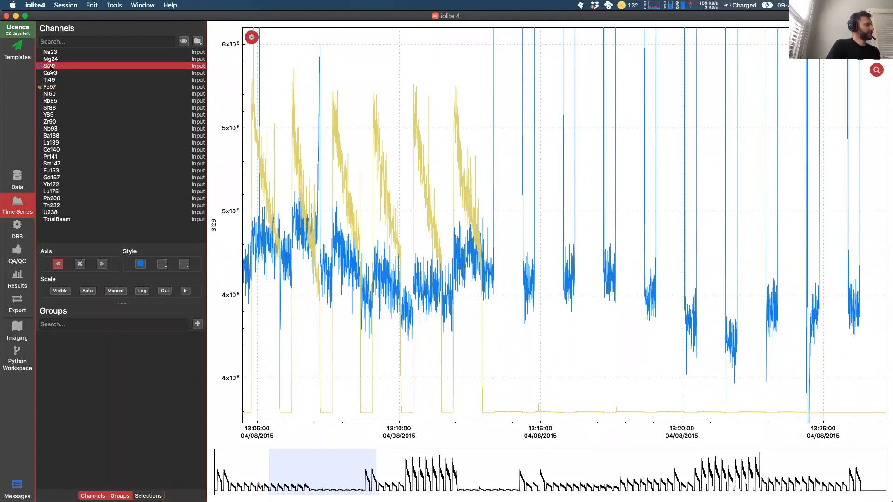
{"action": "left_click", "coordinate": [45, 88]}
{"action": "left_click", "coordinate": [48, 135]}
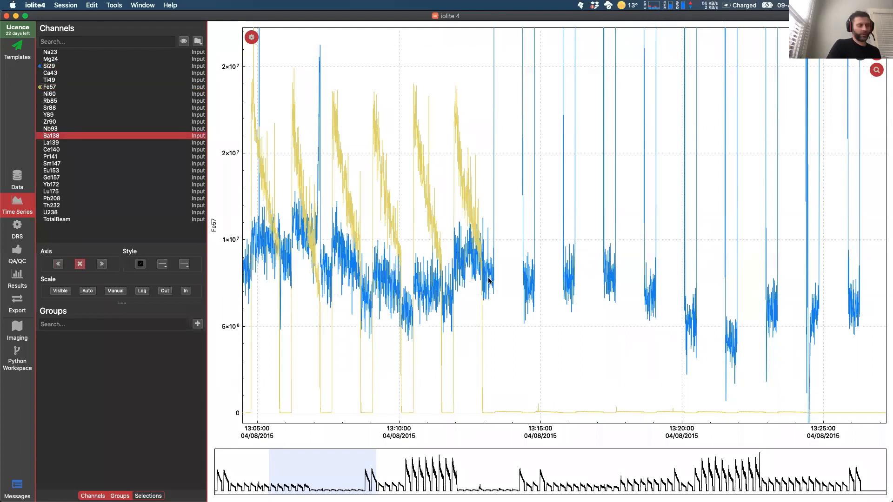
{"action": "left_click", "coordinate": [49, 67]}
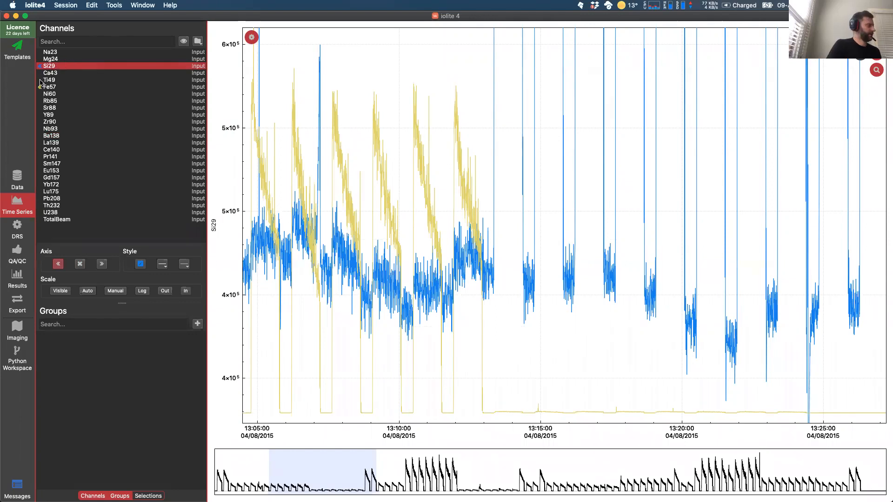
Step: Remove the Fe57 trace from the time series plot
{"action": "left_click", "coordinate": [47, 87]}
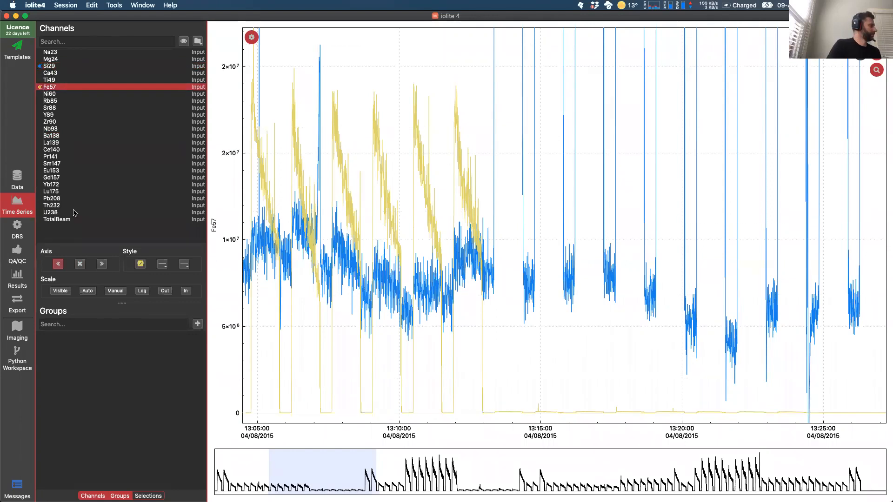
{"action": "left_click", "coordinate": [80, 264]}
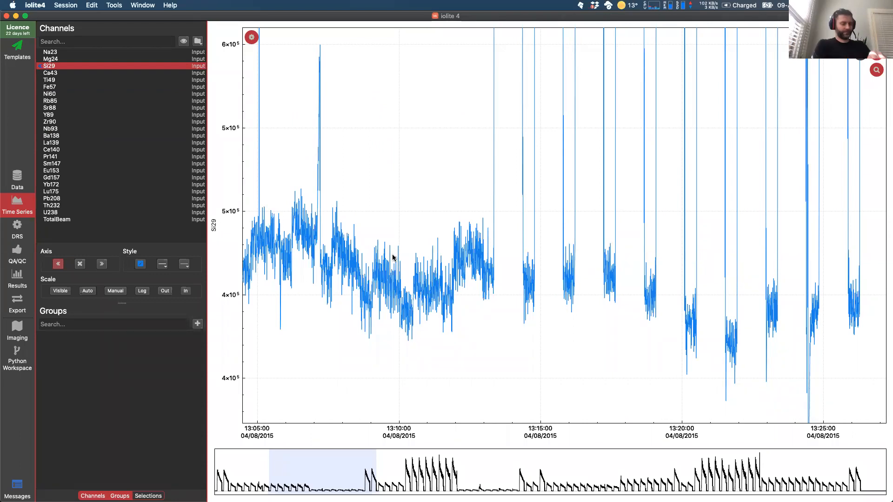
Step: Switch to the 2020_Apr_09_iolite_Webinar presentation in PowerPoint and start the slide show from slide 37
{"action": "key", "text": "super+Tab"}
{"action": "key", "text": "super+Tab"}
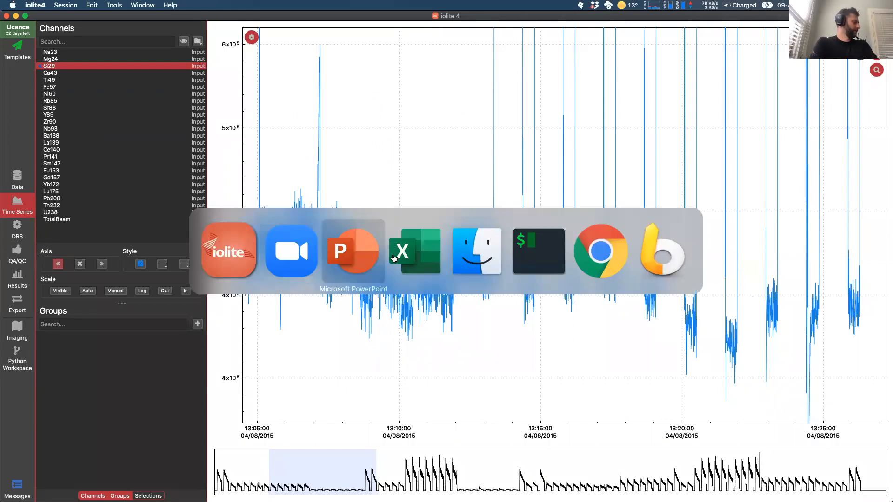
{"action": "scroll", "coordinate": [159, 287], "scroll_direction": "down", "scroll_amount": 5}
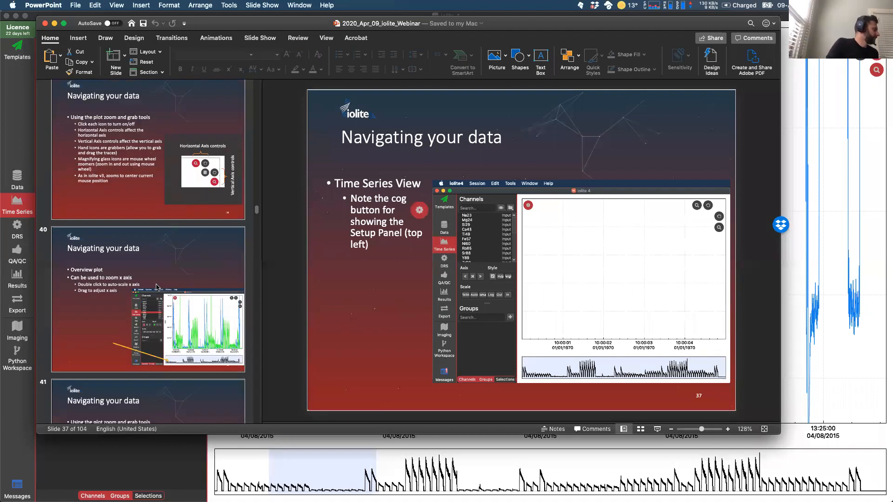
{"action": "scroll", "coordinate": [156, 287], "scroll_direction": "down", "scroll_amount": 6}
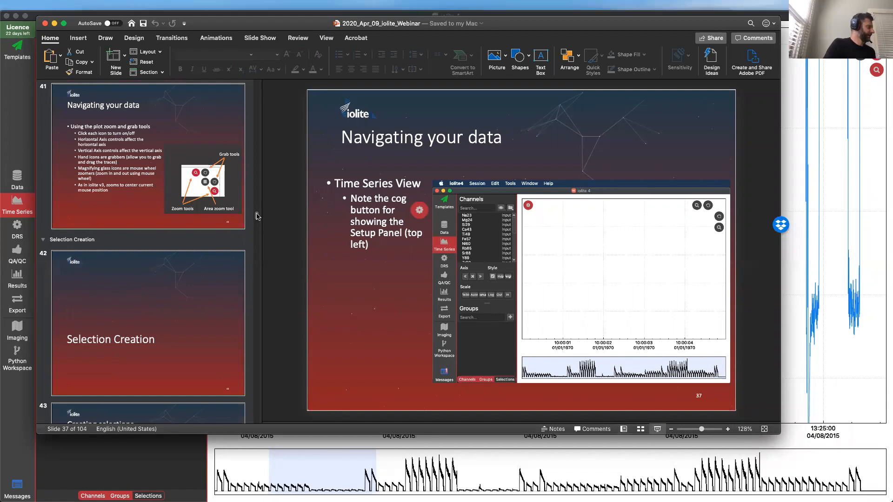
{"action": "key", "text": "super+shift+Return"}
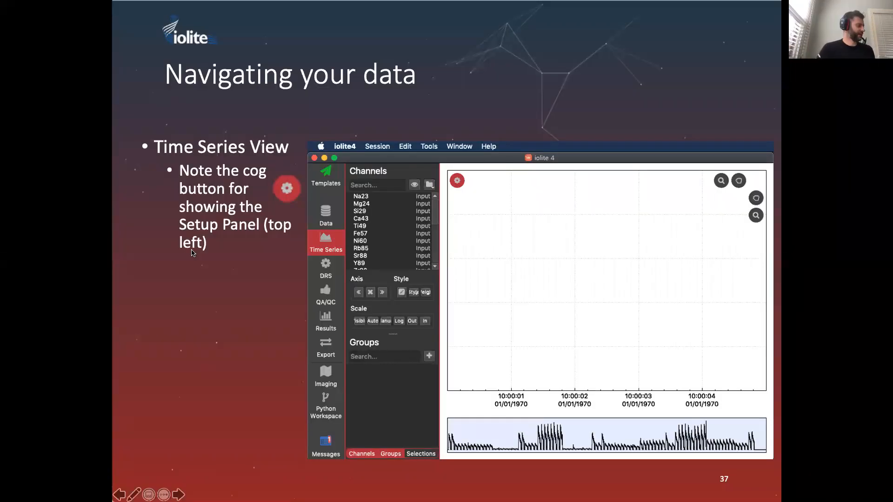
Step: Advance through the Navigating your data slides to the Selection Creation title slide
{"action": "key", "text": "Right"}
{"action": "key", "text": "Right"}
{"action": "key", "text": "Right"}
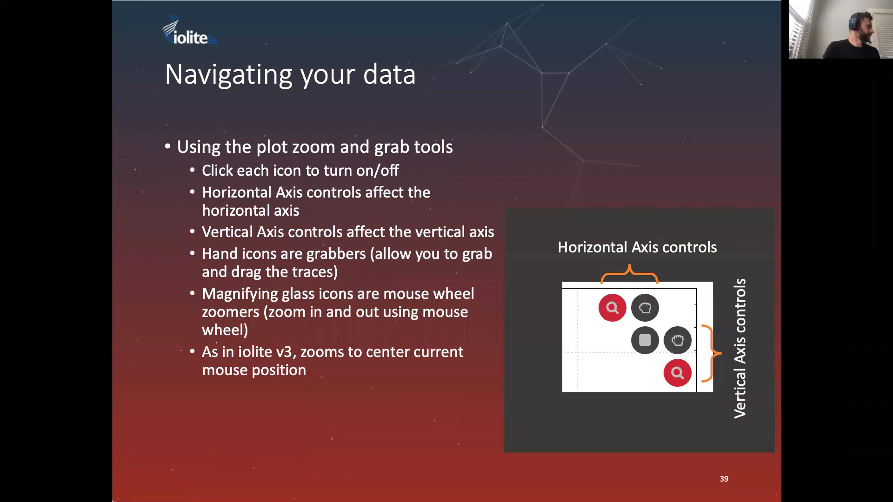
{"action": "key", "text": "Right"}
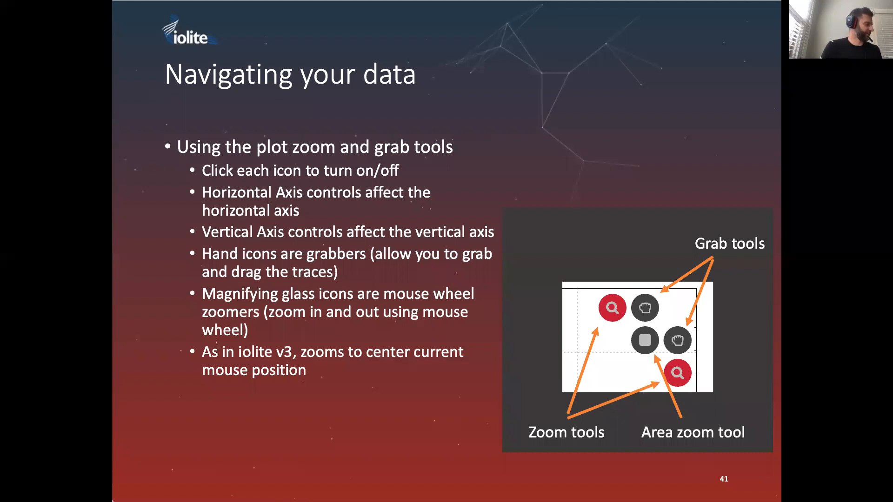
{"action": "key", "text": "Right"}
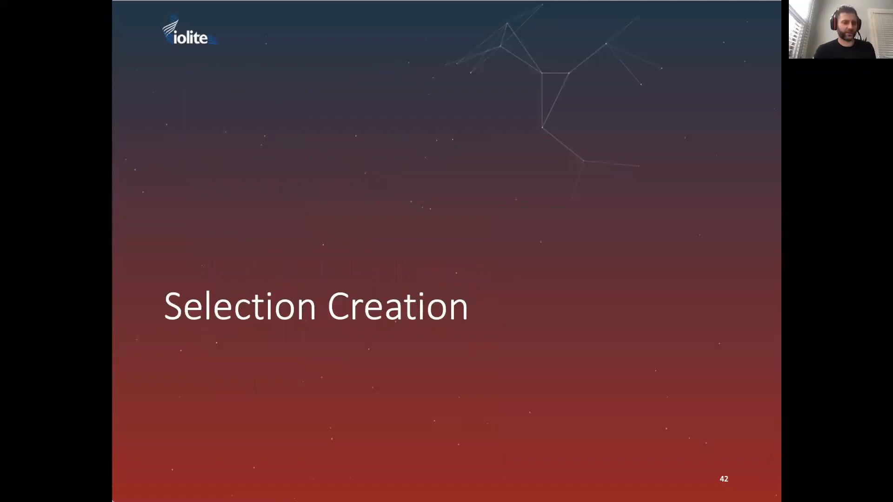
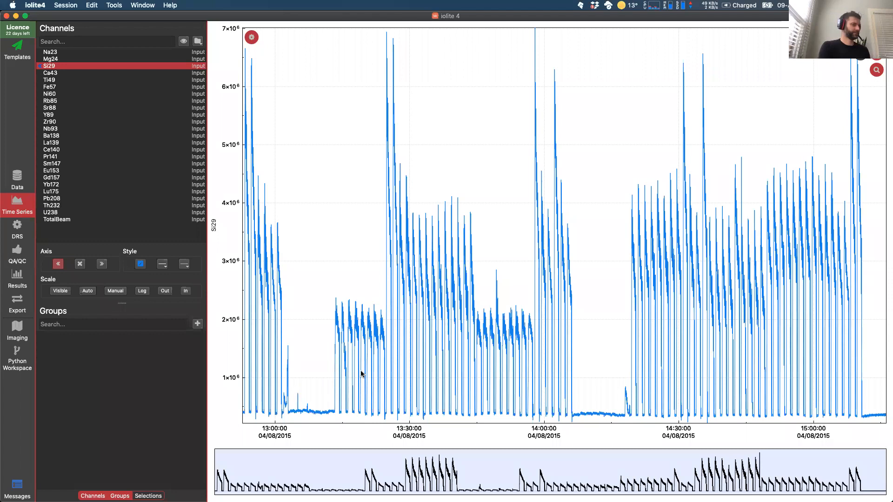
Step: Add a new selection group named Baselines and mark it as a baseline group
{"action": "left_click", "coordinate": [82, 324]}
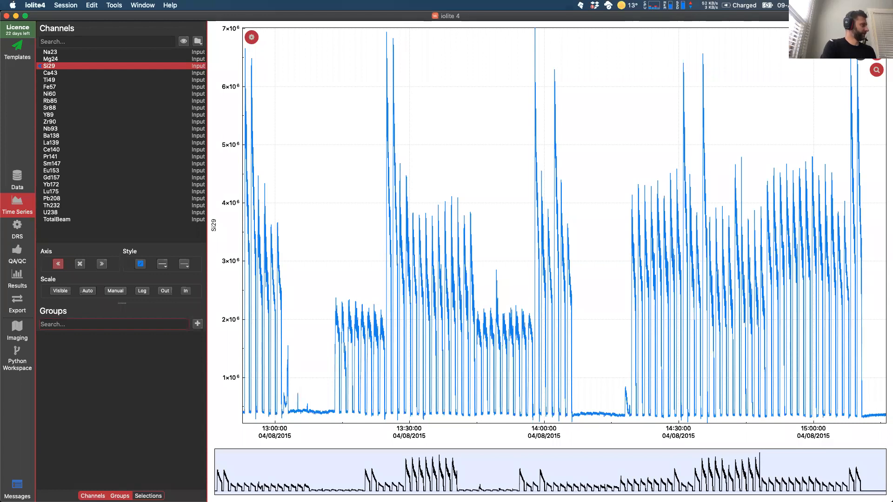
{"action": "left_click", "coordinate": [198, 324]}
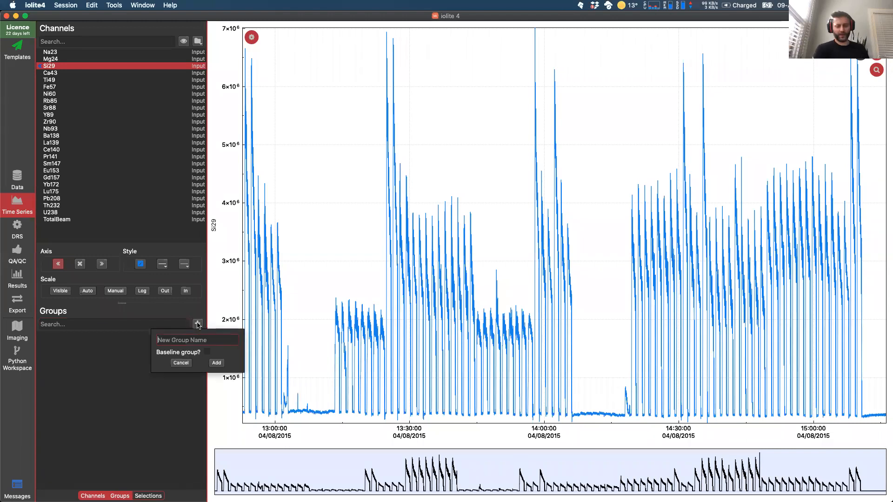
{"action": "type", "text": "Baselines"}
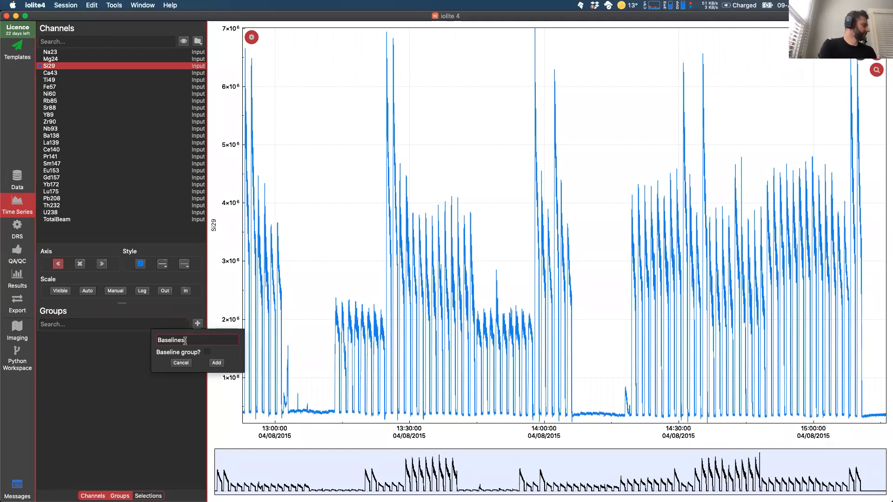
{"action": "left_click", "coordinate": [207, 353]}
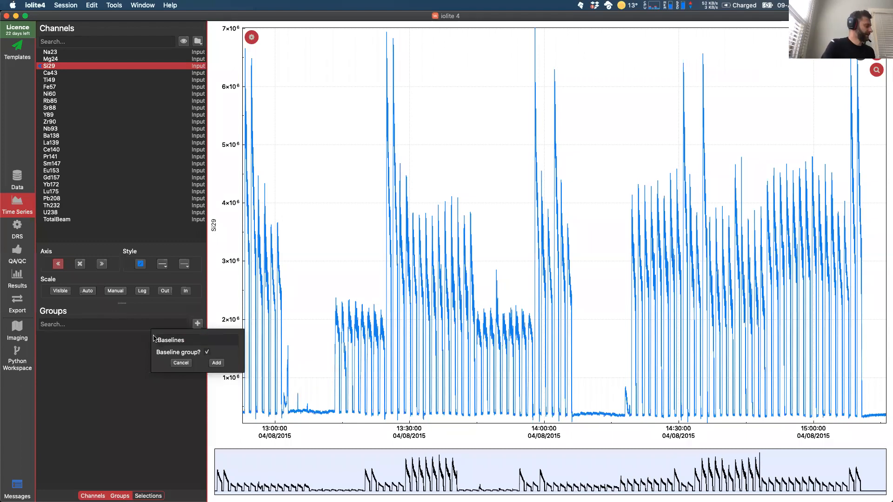
{"action": "left_click", "coordinate": [216, 363]}
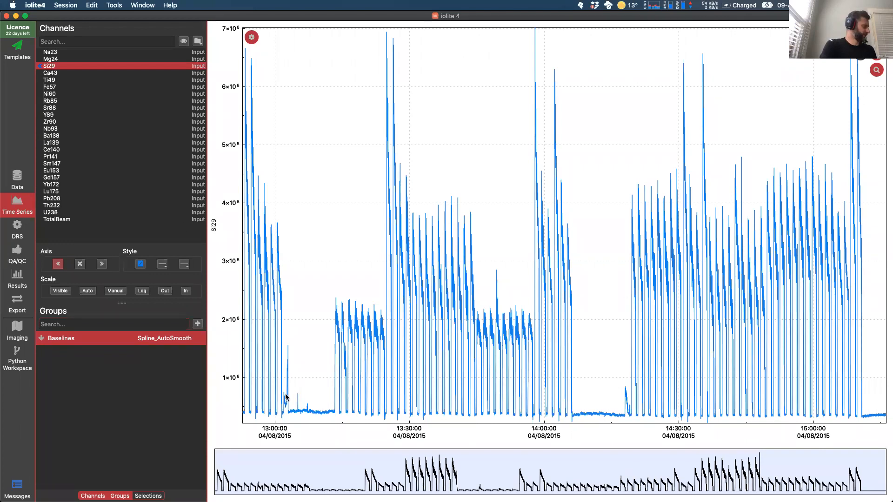
Step: Add a Baselines selection on the Si29 background before the first sample, from about 12:52:46 to 12:53:14
{"action": "left_click_drag", "start_coordinate": [243, 414], "coordinate": [402, 415]}
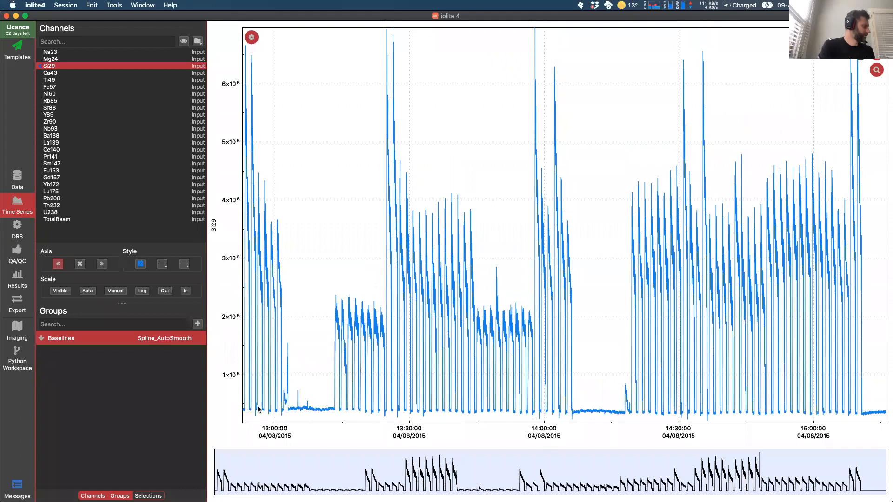
{"action": "scroll", "coordinate": [248, 406], "scroll_direction": "up", "scroll_amount": 4}
{"action": "left_click_drag", "start_coordinate": [271, 389], "coordinate": [454, 374]}
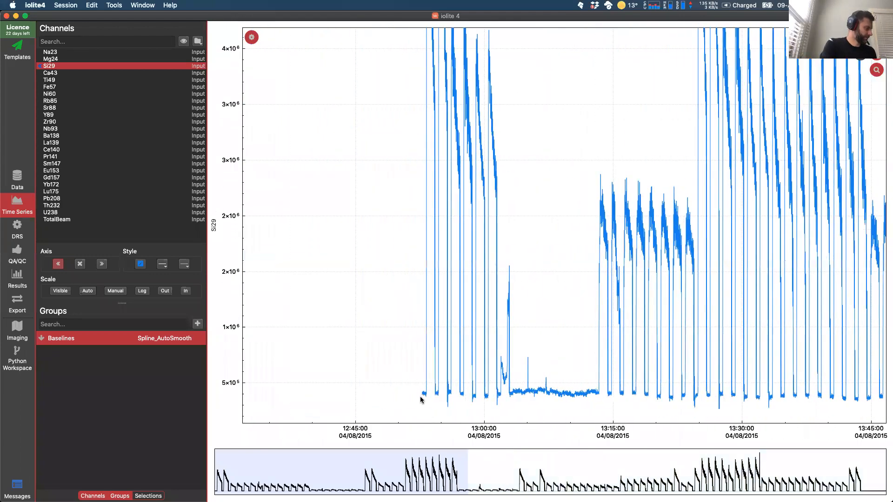
{"action": "scroll", "coordinate": [422, 394], "scroll_direction": "up", "scroll_amount": 8}
{"action": "scroll", "coordinate": [424, 392], "scroll_direction": "up", "scroll_amount": 10}
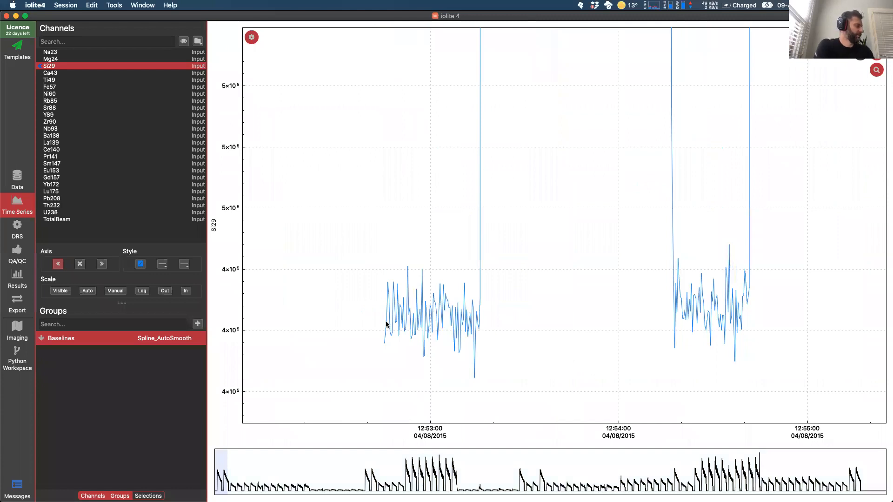
{"action": "mouse_move", "coordinate": [386, 319]}
{"action": "left_mouse_down"}
{"action": "mouse_move", "coordinate": [474, 321]}
{"action": "mouse_move", "coordinate": [471, 331]}
{"action": "left_mouse_up"}
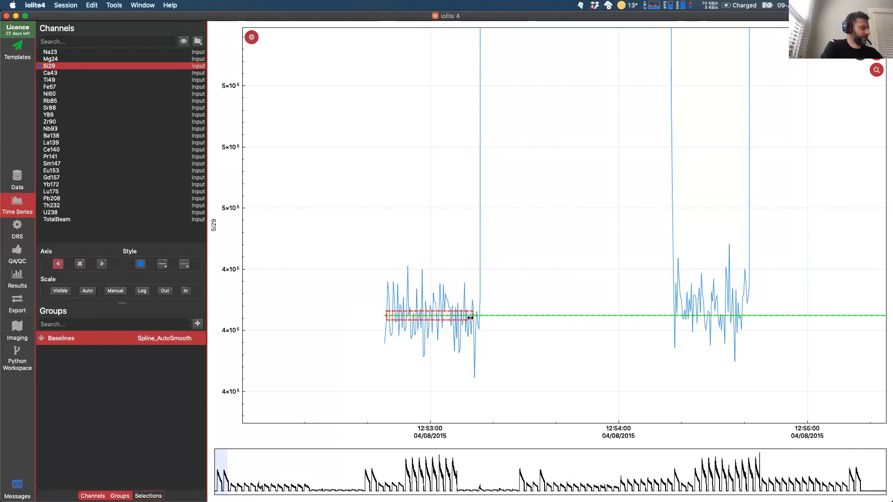
{"action": "left_click", "coordinate": [579, 142]}
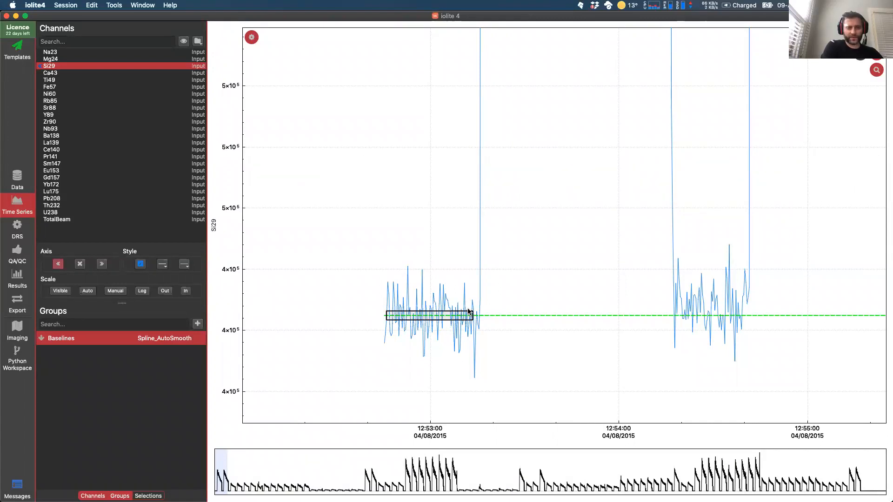
Step: Make the first baseline selection editable and shorten it from its end to the first few seconds
{"action": "left_click", "coordinate": [429, 318]}
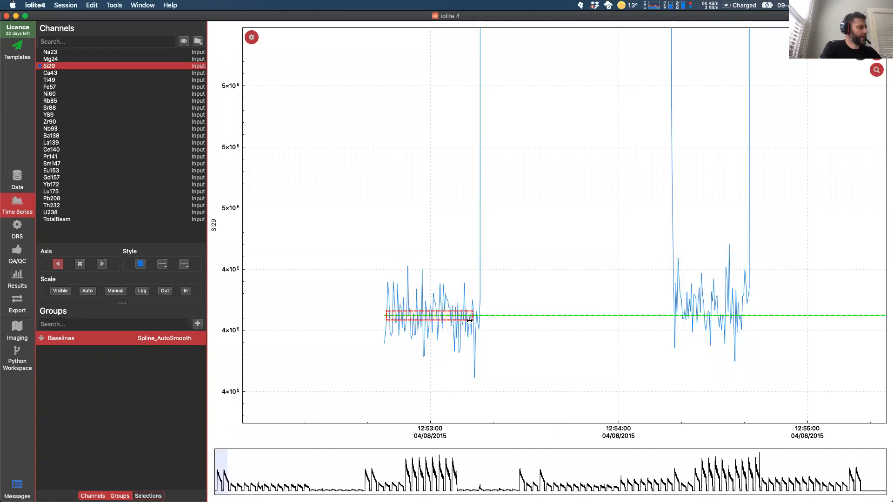
{"action": "mouse_move", "coordinate": [473, 316]}
{"action": "left_mouse_down"}
{"action": "mouse_move", "coordinate": [419, 314]}
{"action": "mouse_move", "coordinate": [472, 324]}
{"action": "left_mouse_up"}
{"action": "left_click_drag", "start_coordinate": [386, 317], "coordinate": [426, 319]}
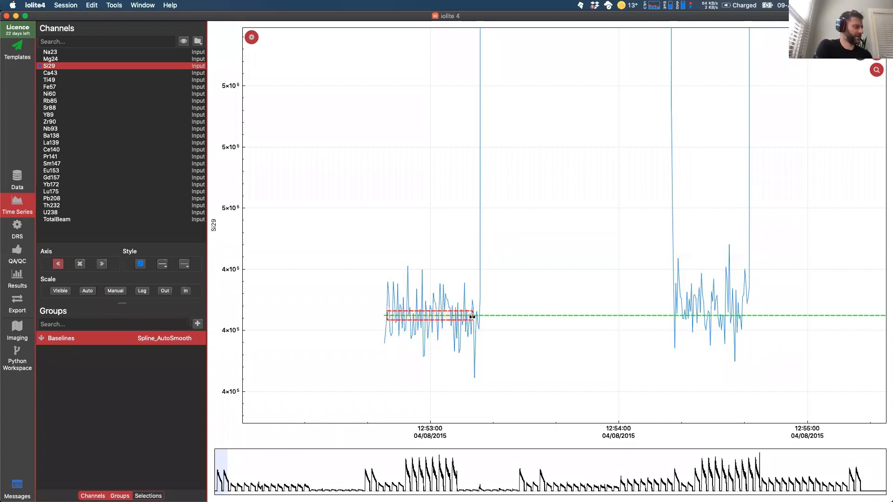
{"action": "left_click_drag", "start_coordinate": [473, 317], "coordinate": [438, 321]}
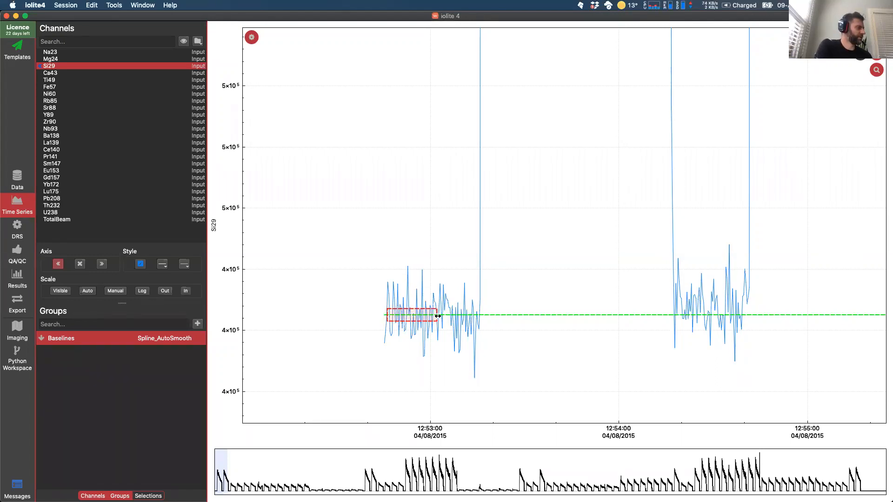
{"action": "left_click_drag", "start_coordinate": [438, 316], "coordinate": [404, 317]}
{"action": "left_click_drag", "start_coordinate": [402, 315], "coordinate": [404, 316]}
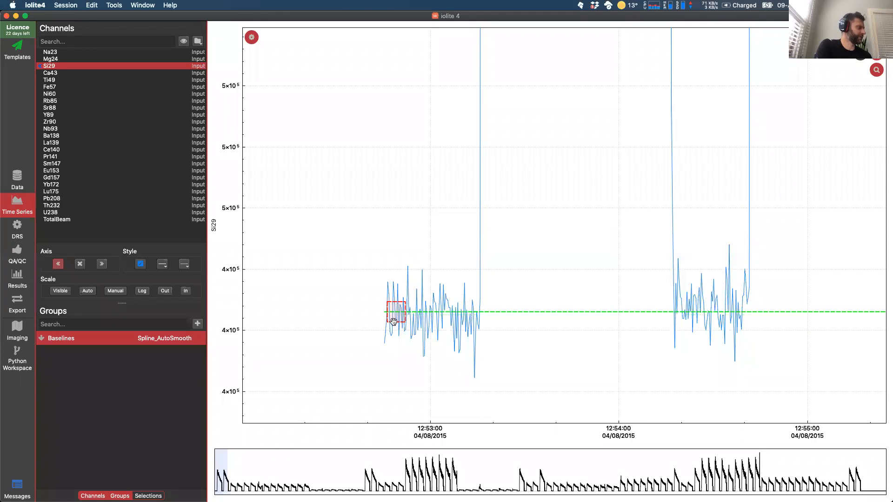
Step: Extend the first baseline selection past the sample signal's onset, and pull its end back to just before the rise
{"action": "left_click_drag", "start_coordinate": [405, 315], "coordinate": [481, 330]}
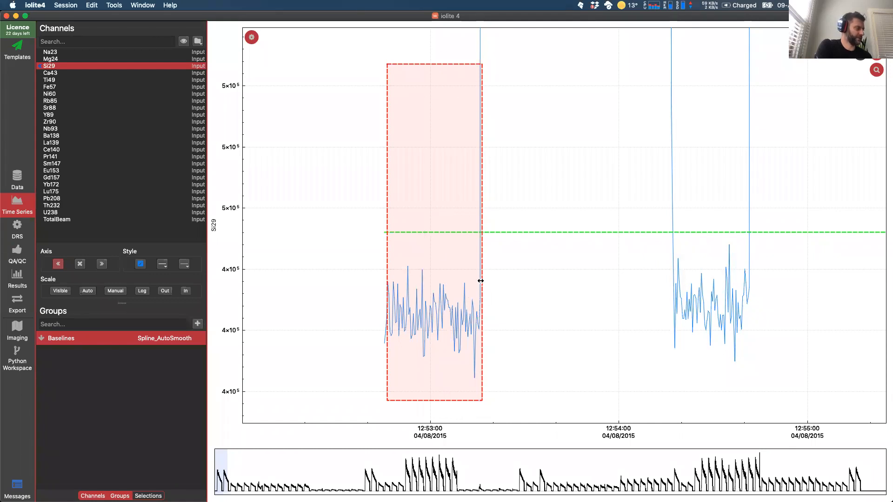
{"action": "mouse_move", "coordinate": [482, 277]}
{"action": "left_mouse_down"}
{"action": "mouse_move", "coordinate": [495, 278]}
{"action": "mouse_move", "coordinate": [474, 279]}
{"action": "left_mouse_up"}
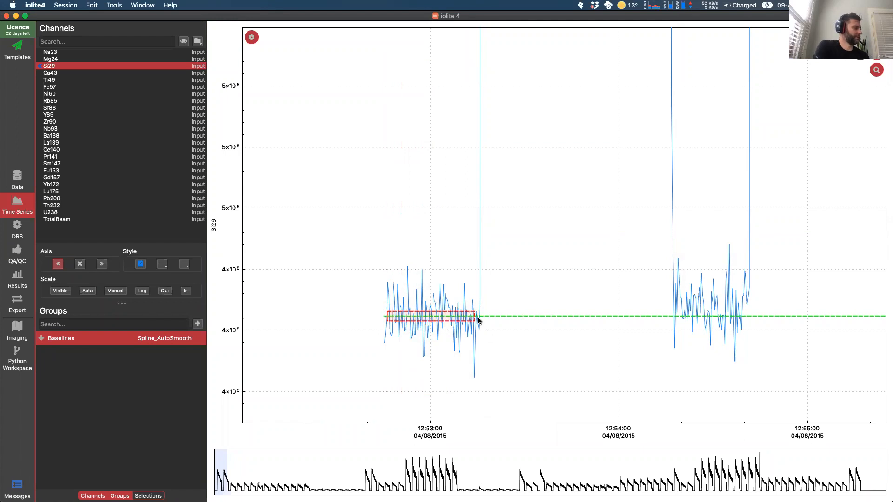
{"action": "left_click", "coordinate": [297, 199]}
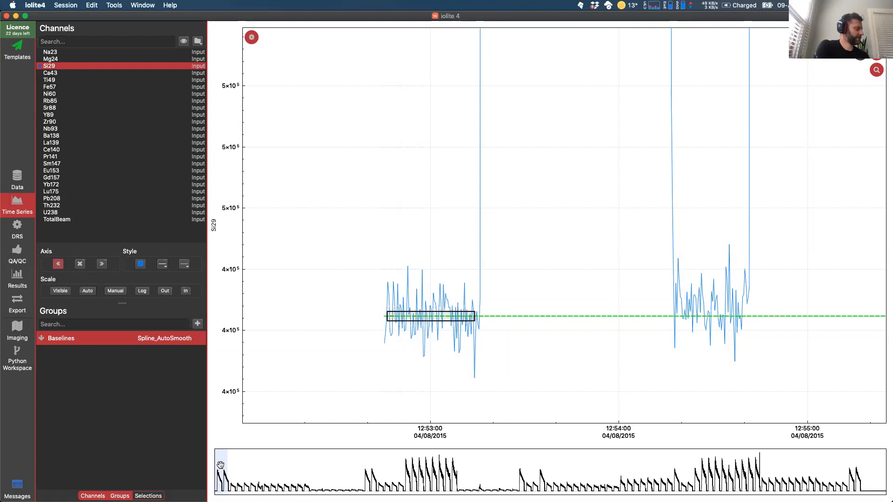
Step: Add a second Baselines selection on the background after the last sample, from about 15:11 to 15:16
{"action": "left_click_drag", "start_coordinate": [220, 465], "coordinate": [870, 475]}
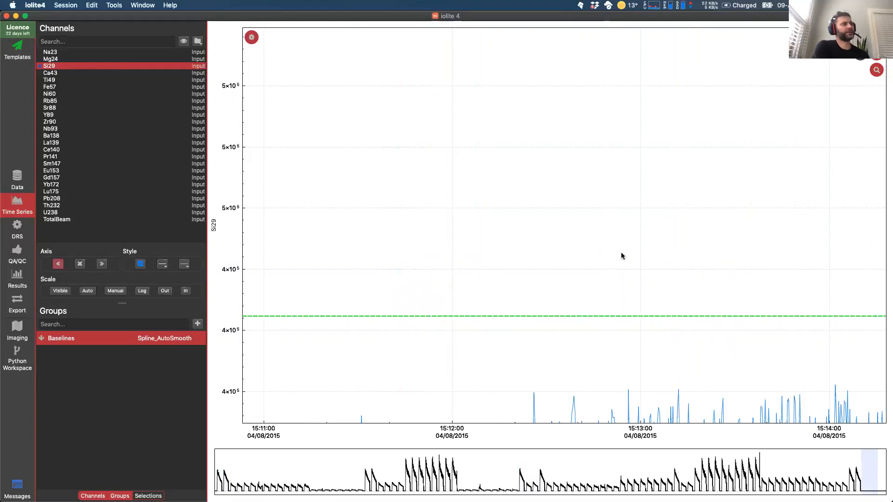
{"action": "scroll", "coordinate": [549, 322], "scroll_direction": "down", "scroll_amount": 5}
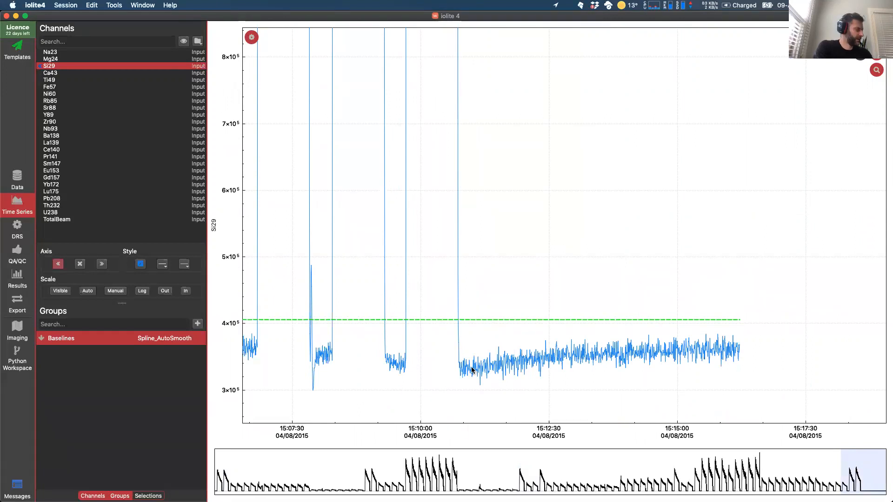
{"action": "mouse_move", "coordinate": [472, 370]}
{"action": "left_mouse_down"}
{"action": "mouse_move", "coordinate": [727, 372]}
{"action": "mouse_move", "coordinate": [520, 369]}
{"action": "mouse_move", "coordinate": [482, 379]}
{"action": "mouse_move", "coordinate": [720, 374]}
{"action": "mouse_move", "coordinate": [500, 386]}
{"action": "mouse_move", "coordinate": [624, 386]}
{"action": "mouse_move", "coordinate": [730, 371]}
{"action": "left_mouse_up"}
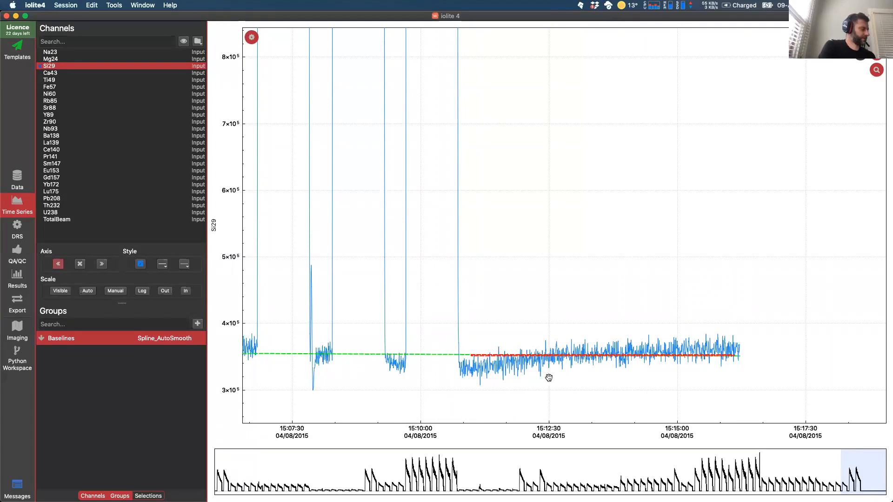
{"action": "left_click", "coordinate": [494, 366]}
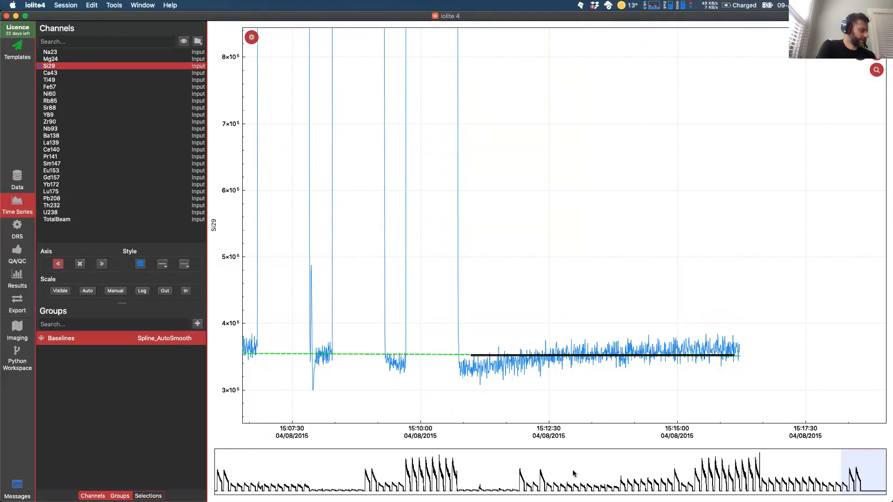
Step: Show the full session time range and examine the baseline spline between the two selections
{"action": "double_click", "coordinate": [587, 474]}
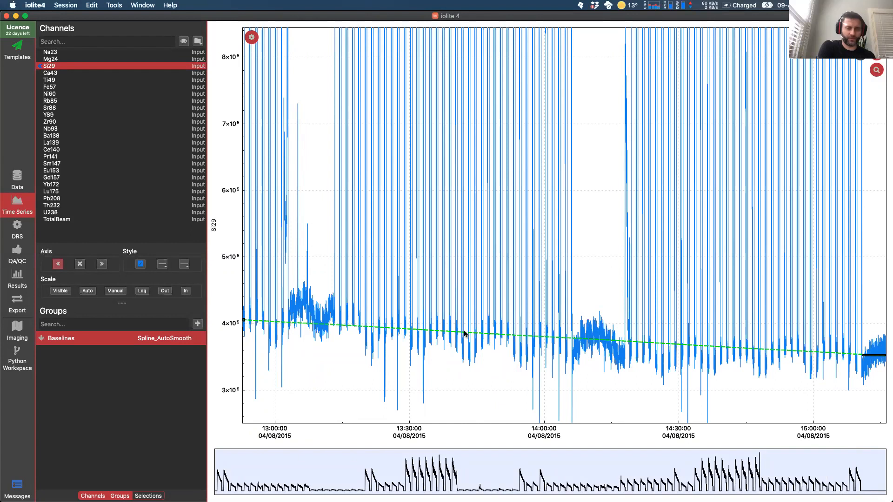
{"action": "scroll", "coordinate": [465, 333], "scroll_direction": "down", "scroll_amount": 3}
{"action": "scroll", "coordinate": [437, 329], "scroll_direction": "up", "scroll_amount": 2}
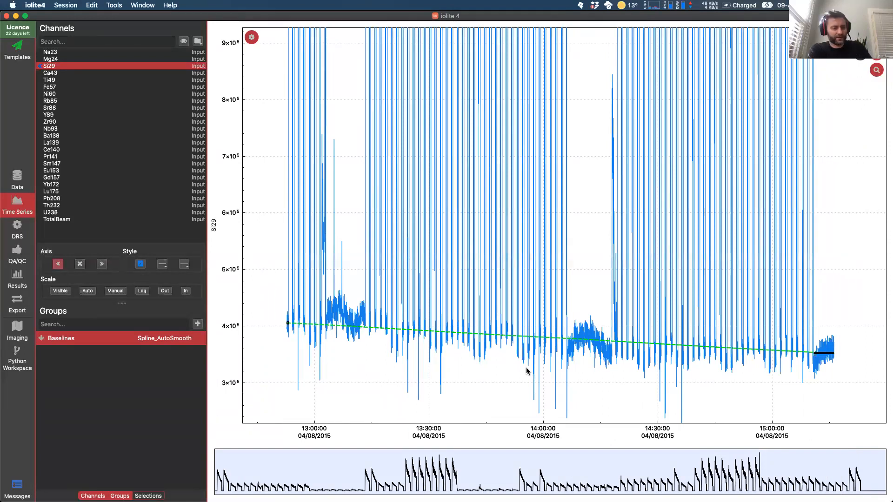
Step: Switch to the PowerPoint slide show and advance to slide 45 on adding selections manually
{"action": "key", "text": "super+Tab"}
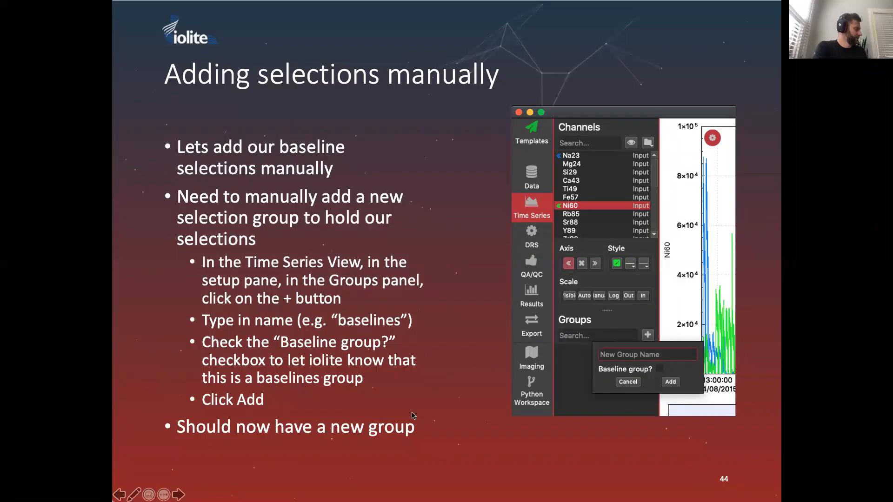
{"action": "key", "text": "Right"}
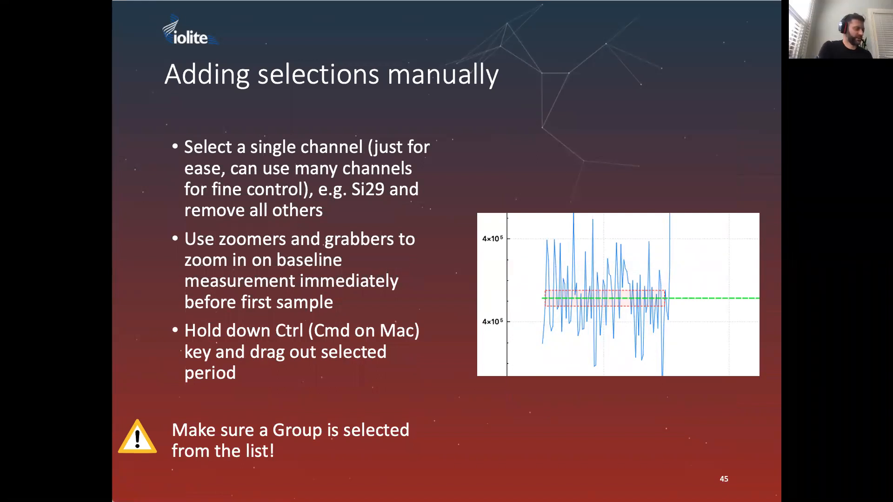
Step: Switch to iolite and add the Sr88 channel to the time series plot alongside Si29
{"action": "key", "text": "super+Tab"}
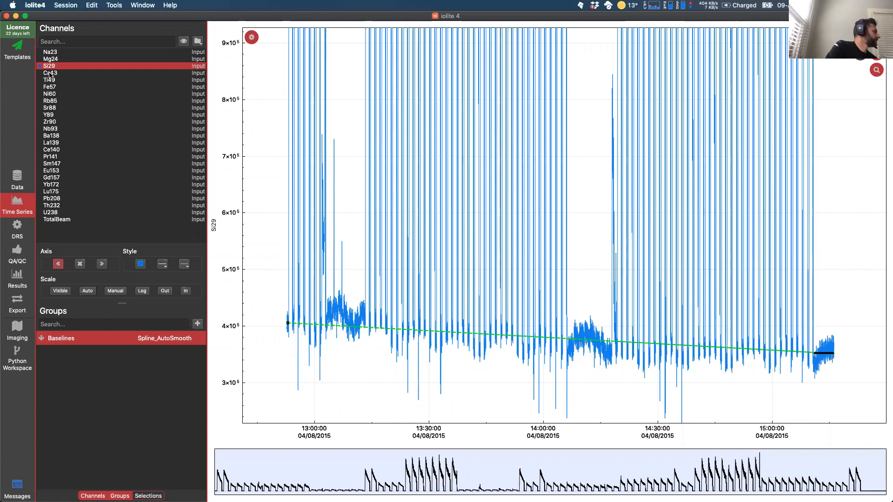
{"action": "left_click", "coordinate": [46, 108]}
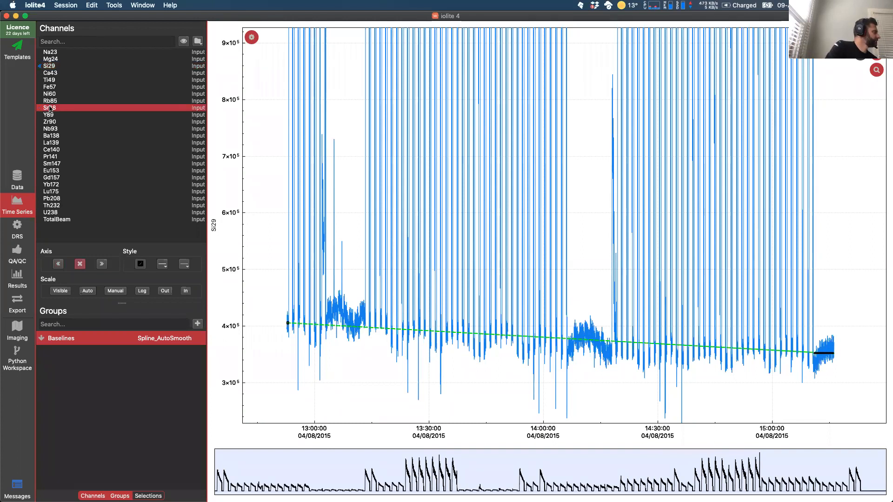
{"action": "double_click", "coordinate": [49, 108]}
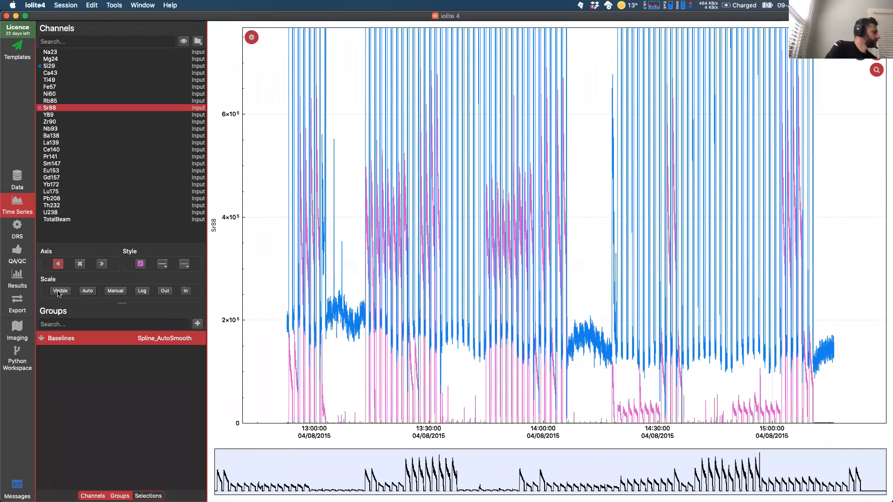
Step: Examine the baseline spline for Si29 and Sr88 over the full session, keeping the Baselines group selected
{"action": "left_click", "coordinate": [48, 136]}
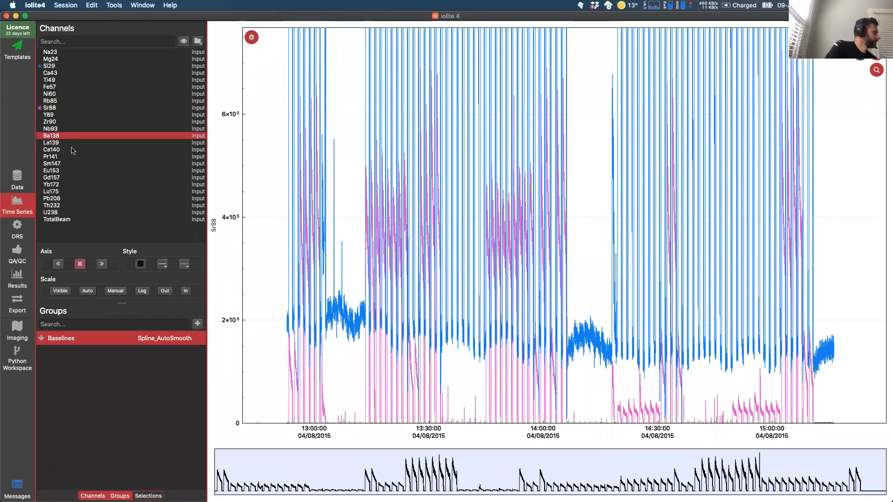
{"action": "left_click", "coordinate": [49, 80]}
{"action": "scroll", "coordinate": [344, 294], "scroll_direction": "down", "scroll_amount": 3}
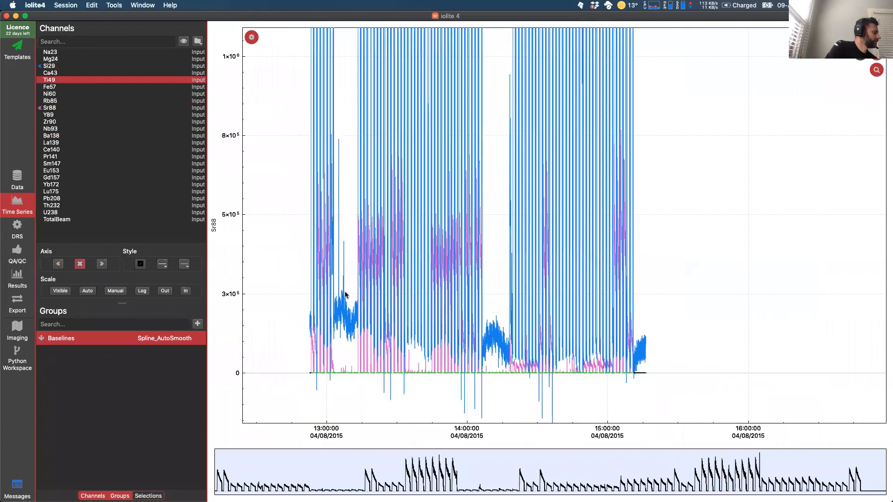
{"action": "scroll", "coordinate": [344, 294], "scroll_direction": "up", "scroll_amount": 2}
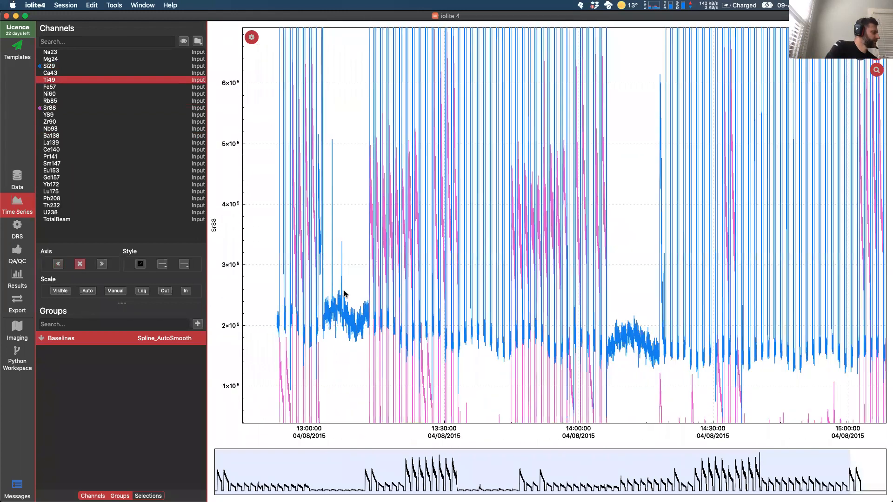
{"action": "scroll", "coordinate": [354, 295], "scroll_direction": "down", "scroll_amount": 2}
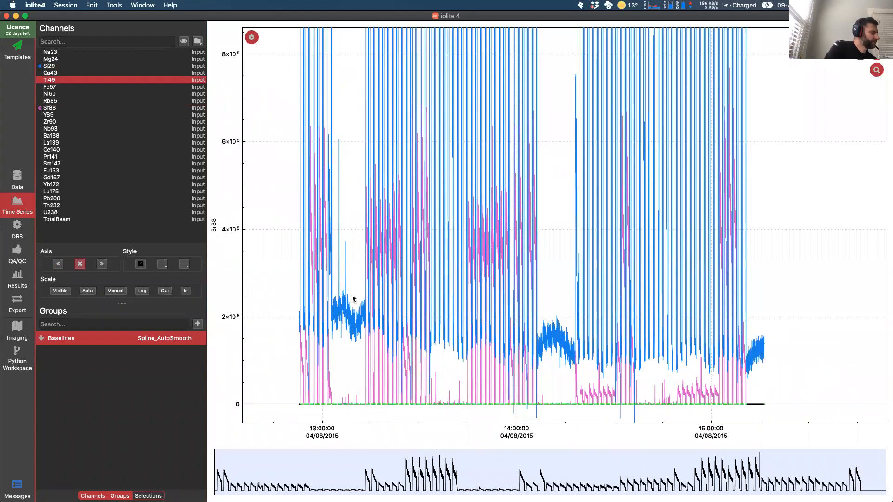
{"action": "left_click", "coordinate": [41, 67]}
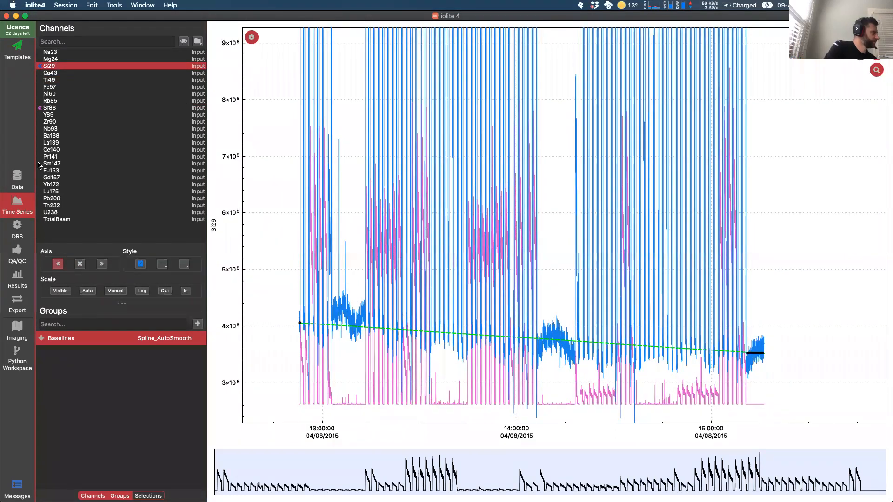
{"action": "left_click", "coordinate": [49, 108]}
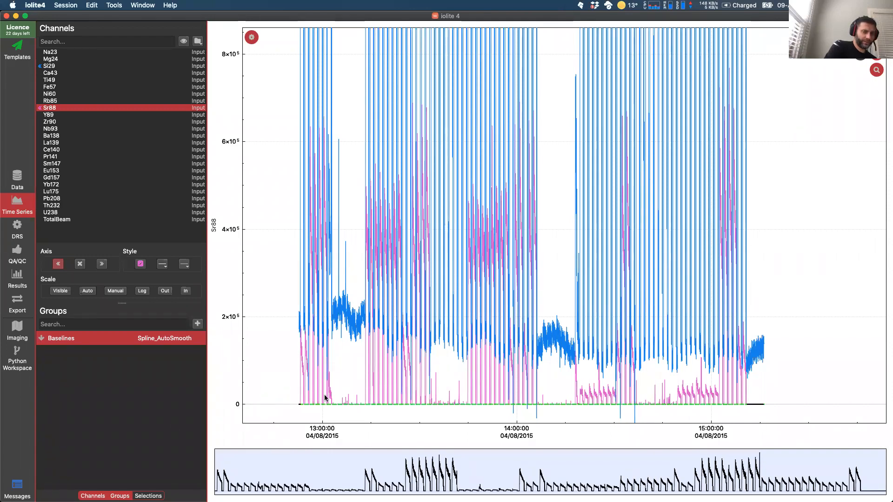
{"action": "left_click", "coordinate": [66, 364]}
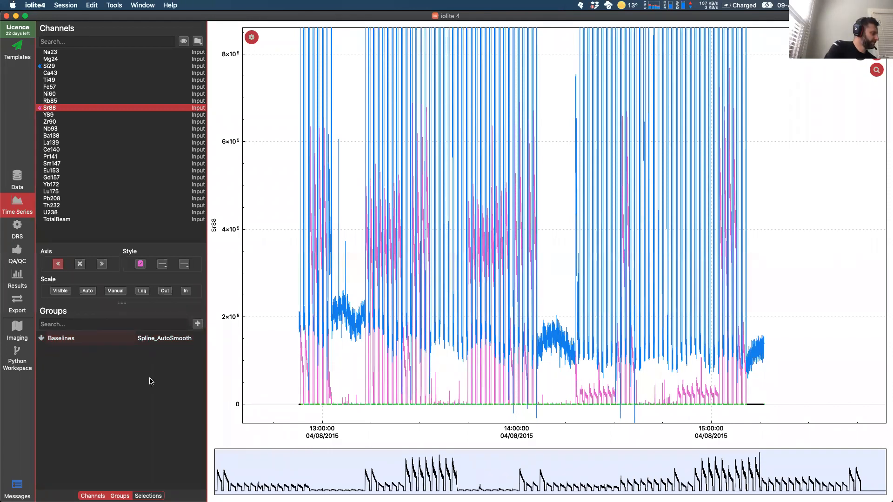
{"action": "left_click", "coordinate": [69, 342]}
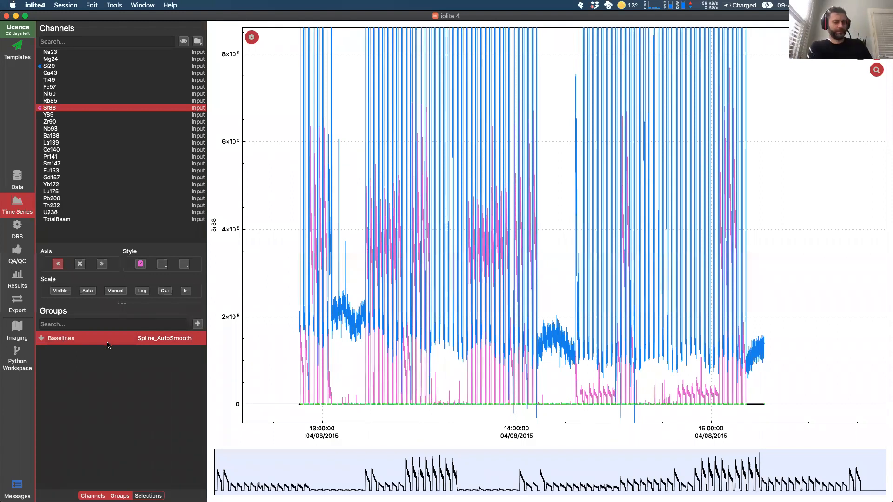
Step: Switch to the PowerPoint slide show and advance to slide 46 on selection modes
{"action": "key", "text": "super+Tab"}
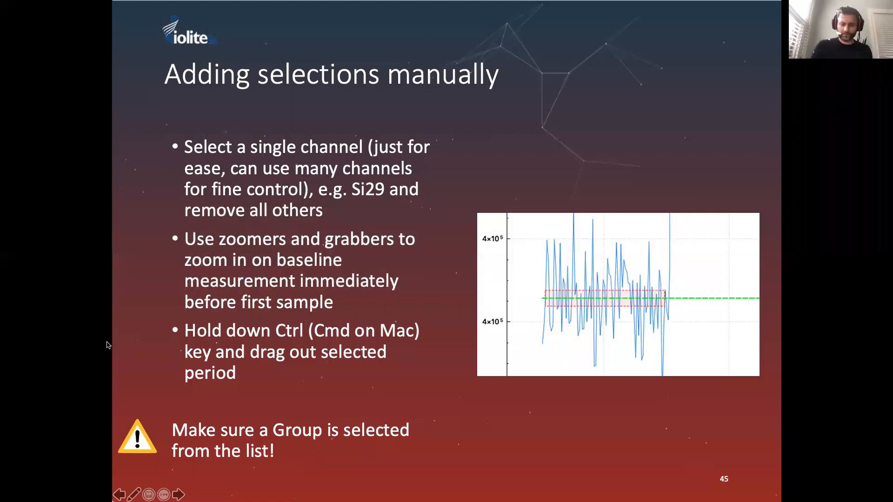
{"action": "key", "text": "Right"}
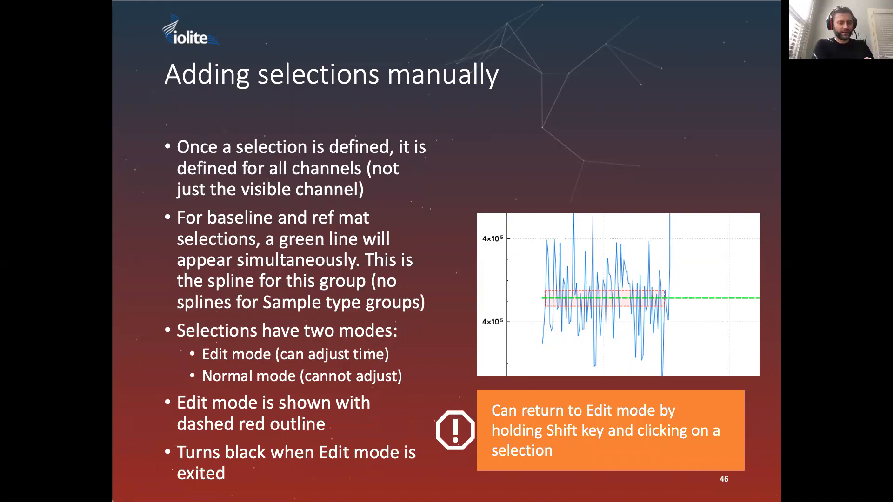
Step: Switch to iolite, add a trial Baselines selection on the Si29 background shortly after 14:19, and delete it
{"action": "key", "text": "super+Tab"}
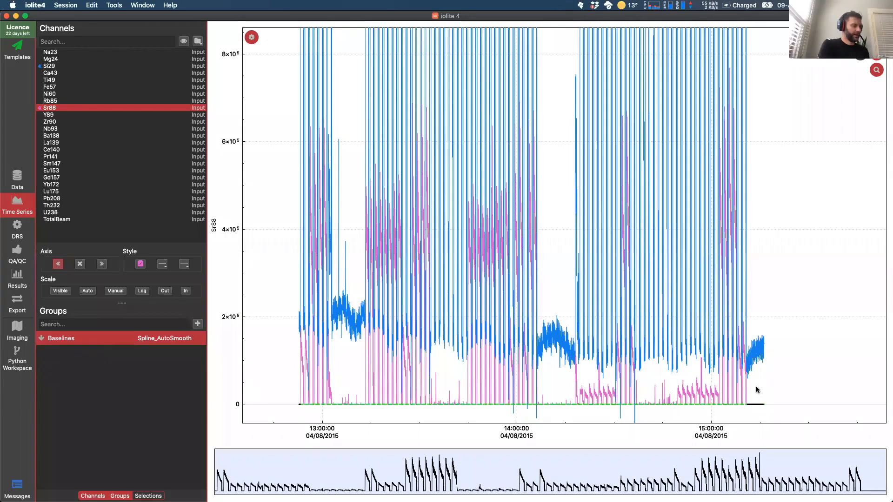
{"action": "scroll", "coordinate": [573, 331], "scroll_direction": "up", "scroll_amount": 1}
{"action": "scroll", "coordinate": [578, 345], "scroll_direction": "down", "scroll_amount": 2}
{"action": "scroll", "coordinate": [580, 356], "scroll_direction": "up", "scroll_amount": 1}
{"action": "scroll", "coordinate": [580, 356], "scroll_direction": "up", "scroll_amount": 10}
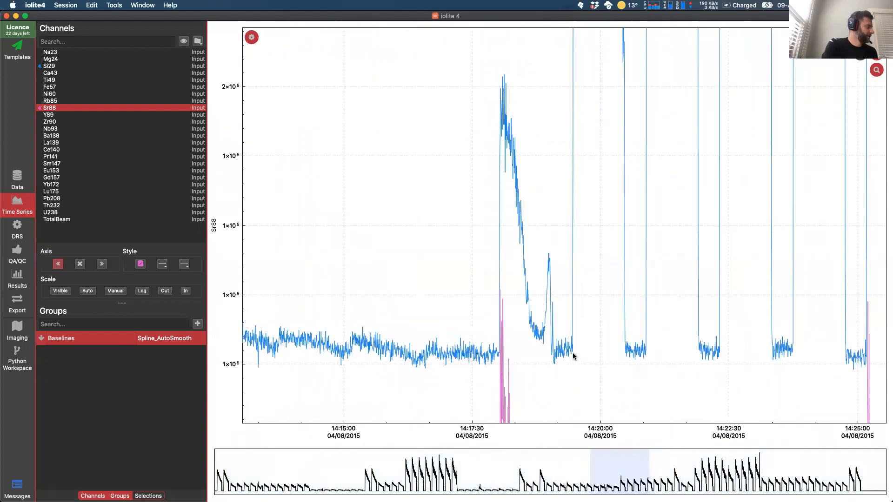
{"action": "left_click", "coordinate": [50, 65]}
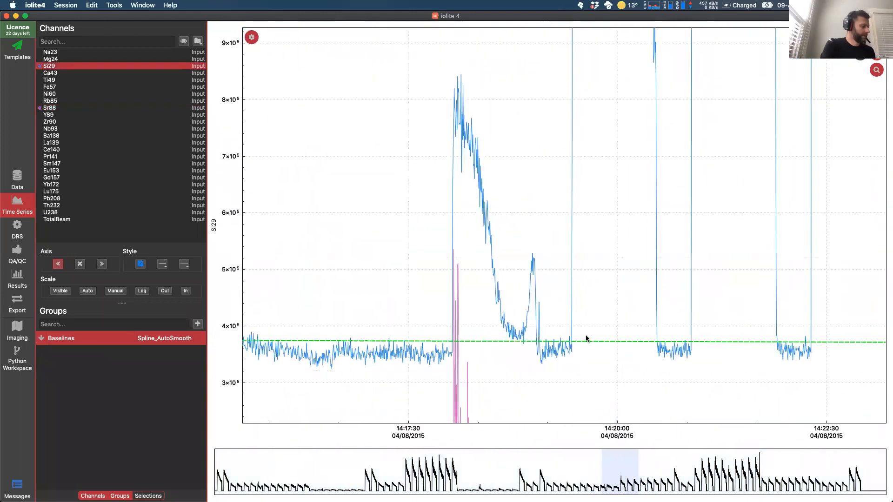
{"action": "left_click_drag", "start_coordinate": [542, 350], "coordinate": [567, 350]}
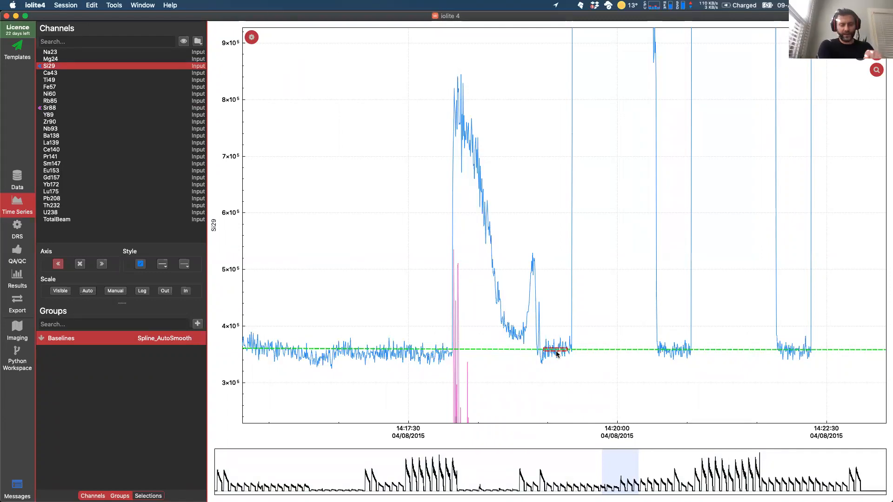
{"action": "key", "text": "Delete"}
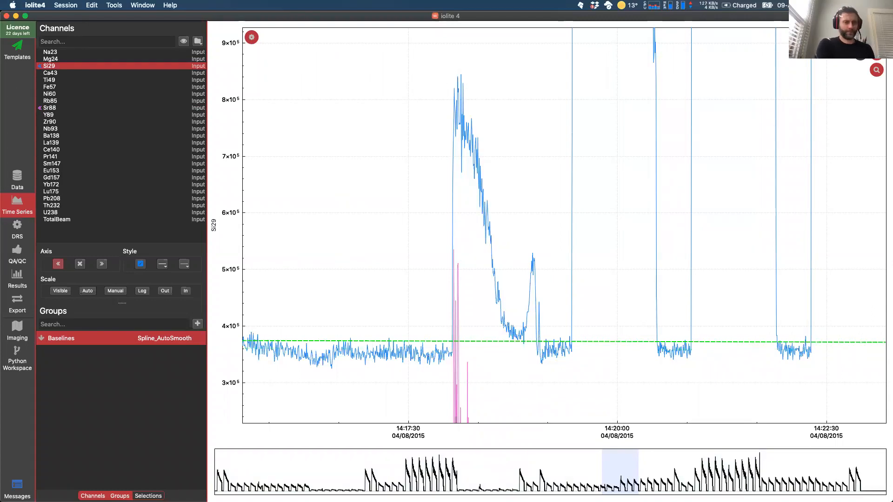
Step: Switch to the PowerPoint slide show and advance from slide 46 to the slide on automatic selections from laser log files
{"action": "key", "text": "super+Tab"}
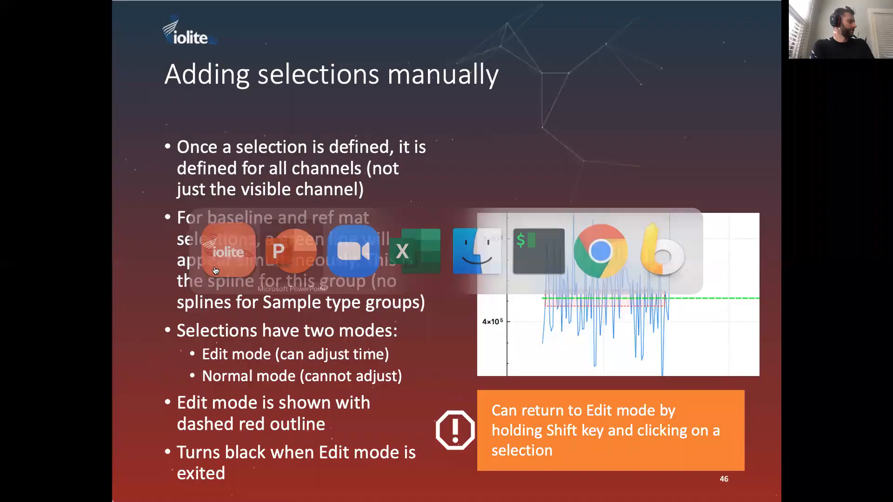
{"action": "key", "text": "Right"}
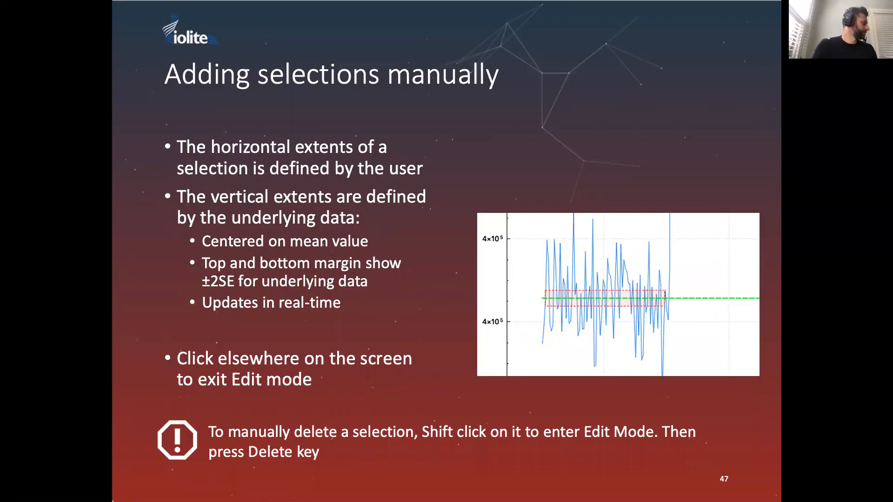
{"action": "key", "text": "Right"}
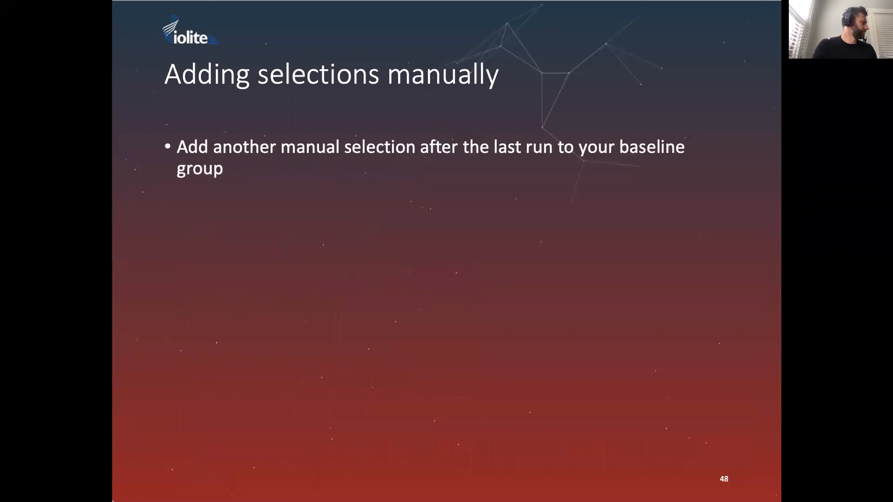
{"action": "key", "text": "Right"}
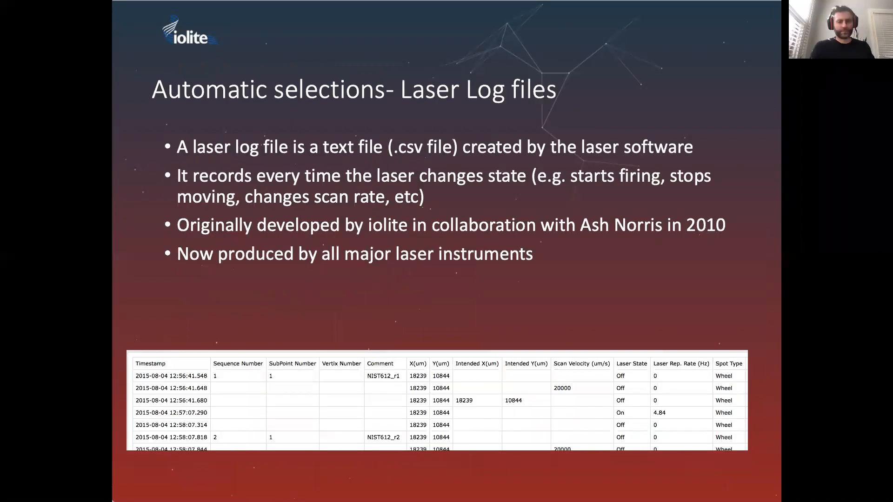
{"action": "key", "text": "super+Tab"}
{"action": "key", "text": "super+shift+Tab"}
{"action": "key", "text": "super+Tab"}
{"action": "key", "text": "super+shift+Tab"}
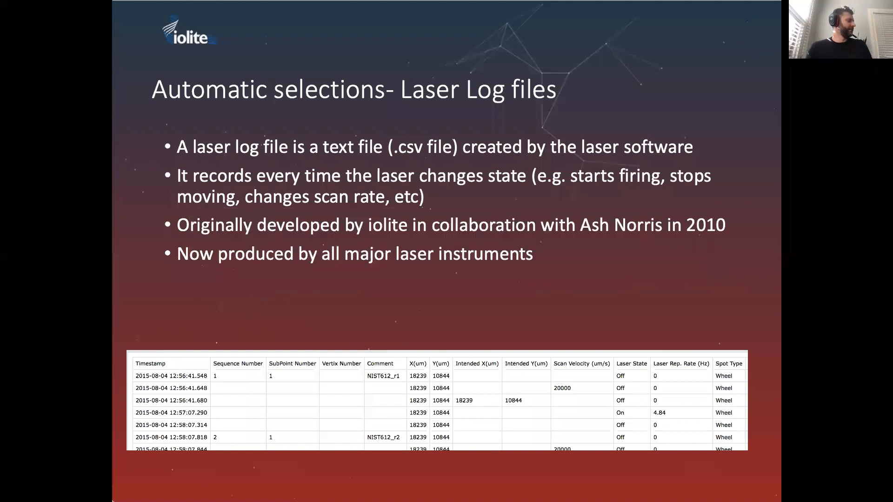
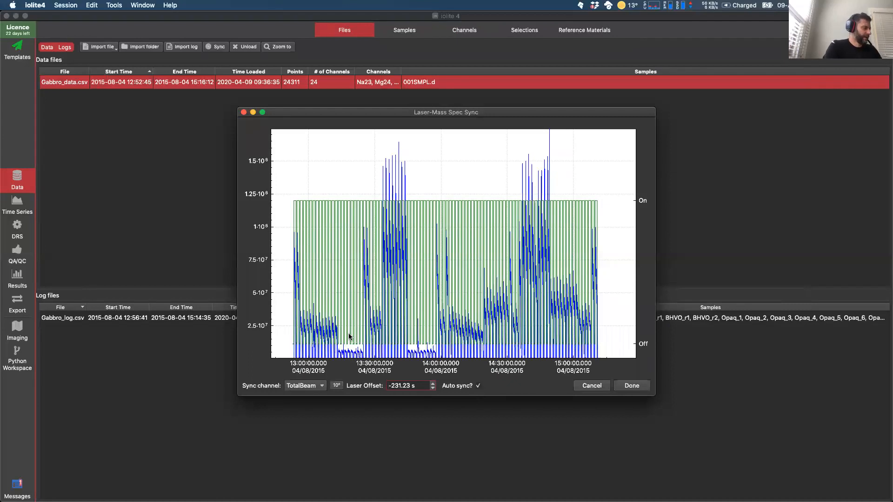
Step: Try adjusting the laser offset manually in both directions with auto sync off, and turn auto sync back on
{"action": "left_click", "coordinate": [477, 387]}
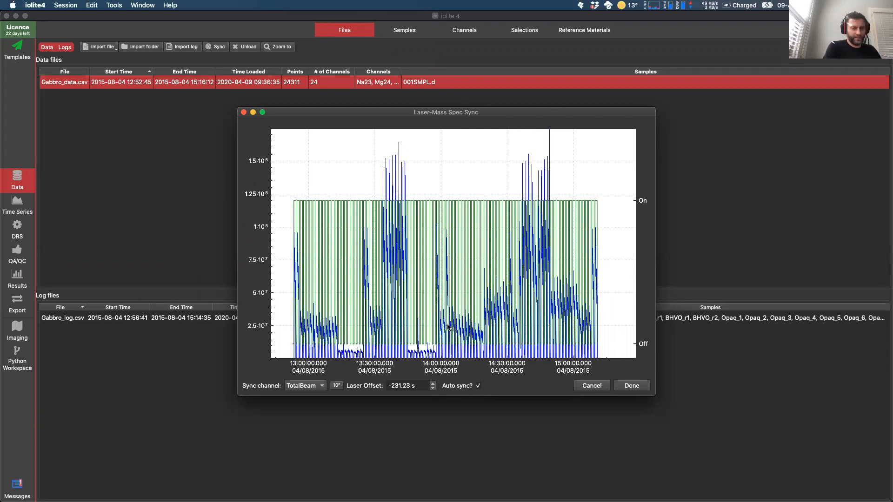
{"action": "left_click", "coordinate": [433, 383]}
{"action": "left_click", "coordinate": [433, 388]}
{"action": "left_click", "coordinate": [433, 388]}
{"action": "left_click", "coordinate": [433, 388]}
{"action": "left_click", "coordinate": [433, 388]}
{"action": "left_click", "coordinate": [433, 388]}
{"action": "left_click", "coordinate": [433, 388]}
{"action": "left_click", "coordinate": [433, 389]}
{"action": "left_click", "coordinate": [433, 383]}
{"action": "left_click", "coordinate": [433, 383]}
{"action": "left_click", "coordinate": [433, 383]}
{"action": "left_click", "coordinate": [433, 383]}
{"action": "left_click", "coordinate": [433, 383]}
{"action": "left_click", "coordinate": [433, 383]}
{"action": "left_click", "coordinate": [478, 385]}
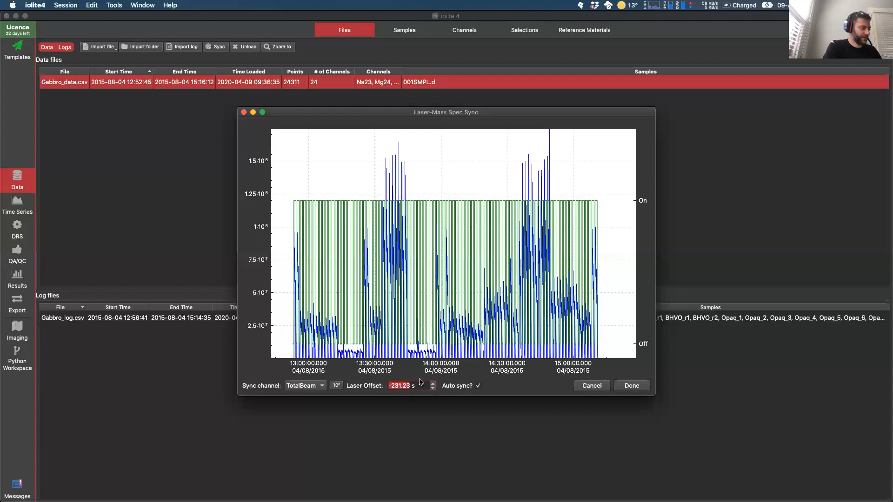
Step: Examine how the laser on/off log lines up with the TotalBeam signal for the first samples and across the session
{"action": "left_click_drag", "start_coordinate": [349, 273], "coordinate": [375, 249]}
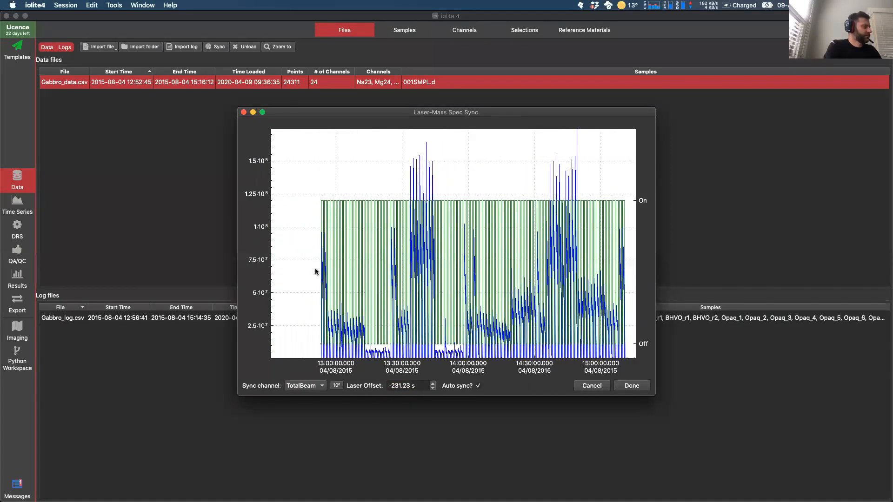
{"action": "scroll", "coordinate": [317, 269], "scroll_direction": "up", "scroll_amount": 4}
{"action": "scroll", "coordinate": [320, 267], "scroll_direction": "up", "scroll_amount": 6}
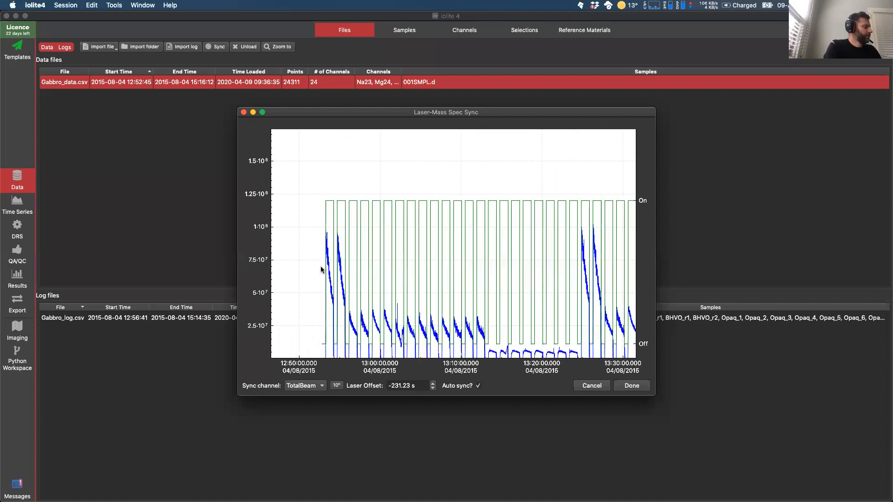
{"action": "scroll", "coordinate": [323, 269], "scroll_direction": "up", "scroll_amount": 5}
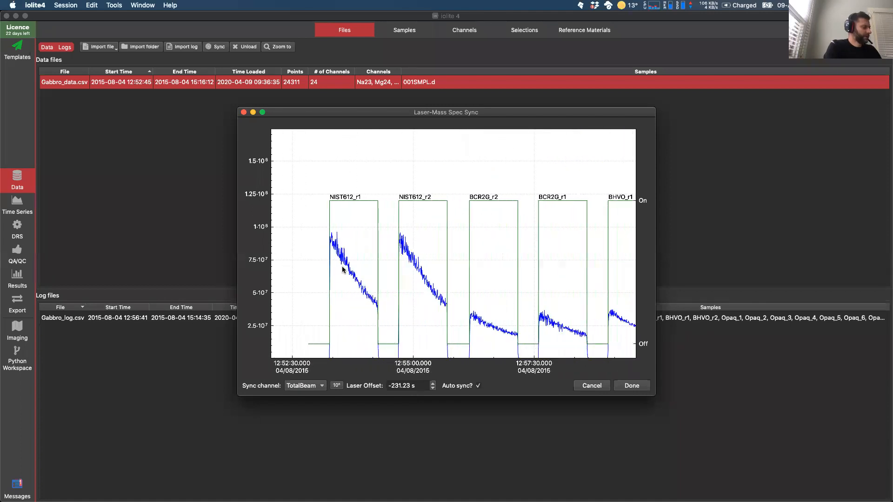
{"action": "scroll", "coordinate": [304, 278], "scroll_direction": "down", "scroll_amount": 15}
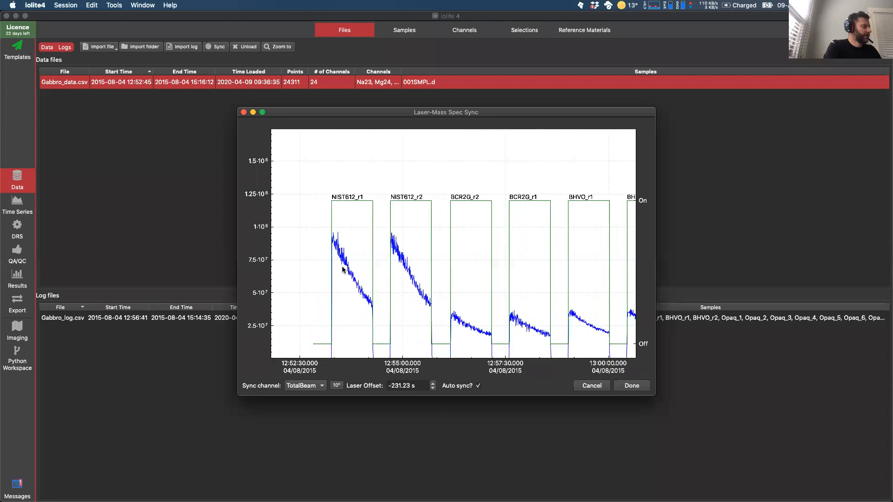
{"action": "scroll", "coordinate": [304, 278], "scroll_direction": "up", "scroll_amount": 2}
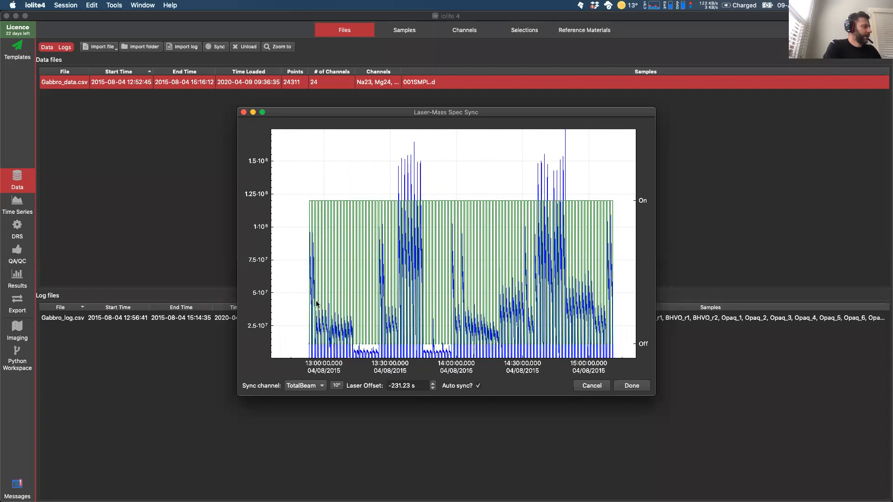
{"action": "scroll", "coordinate": [302, 284], "scroll_direction": "up", "scroll_amount": 10}
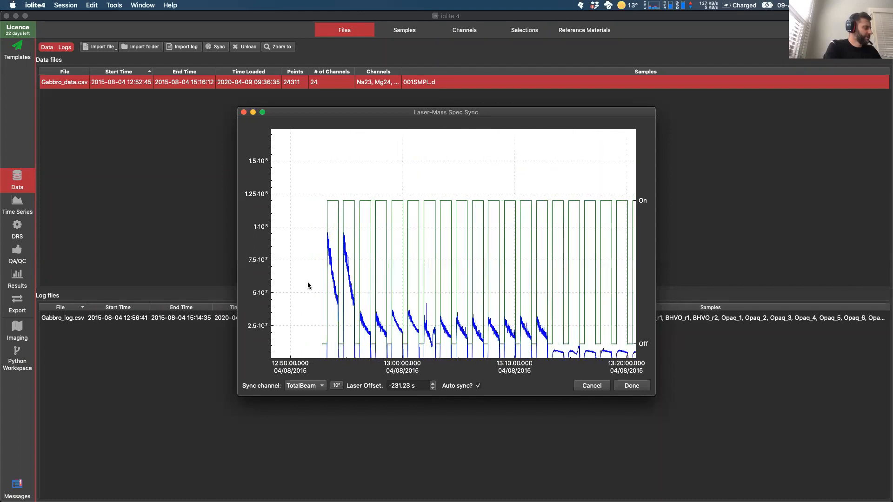
{"action": "scroll", "coordinate": [307, 285], "scroll_direction": "up", "scroll_amount": 3}
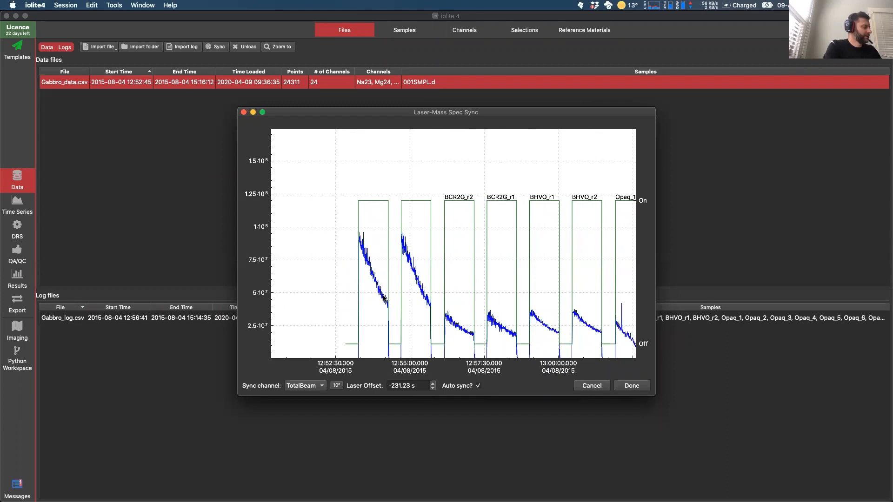
{"action": "scroll", "coordinate": [278, 285], "scroll_direction": "down", "scroll_amount": 10}
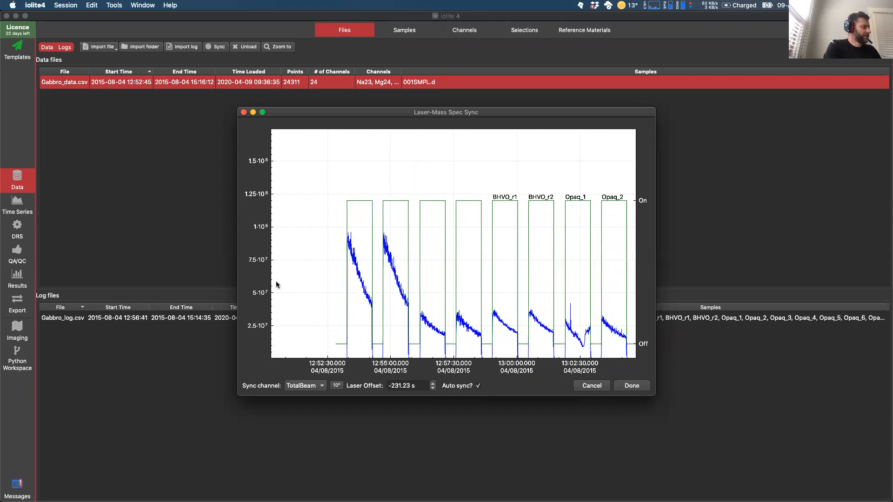
{"action": "scroll", "coordinate": [276, 285], "scroll_direction": "down", "scroll_amount": 3}
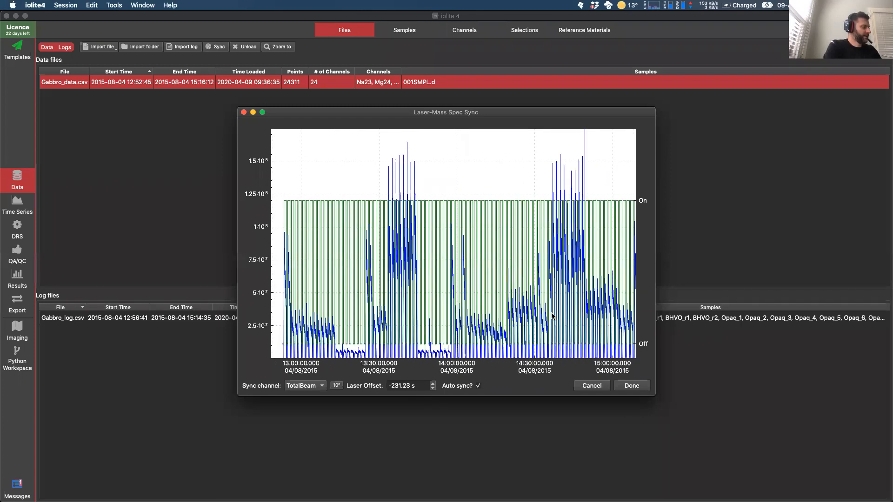
Step: Check the laser log's alignment with the TotalBeam signal at the end of the session and at its start
{"action": "scroll", "coordinate": [286, 287], "scroll_direction": "down", "scroll_amount": 2}
{"action": "scroll", "coordinate": [502, 300], "scroll_direction": "up", "scroll_amount": 6}
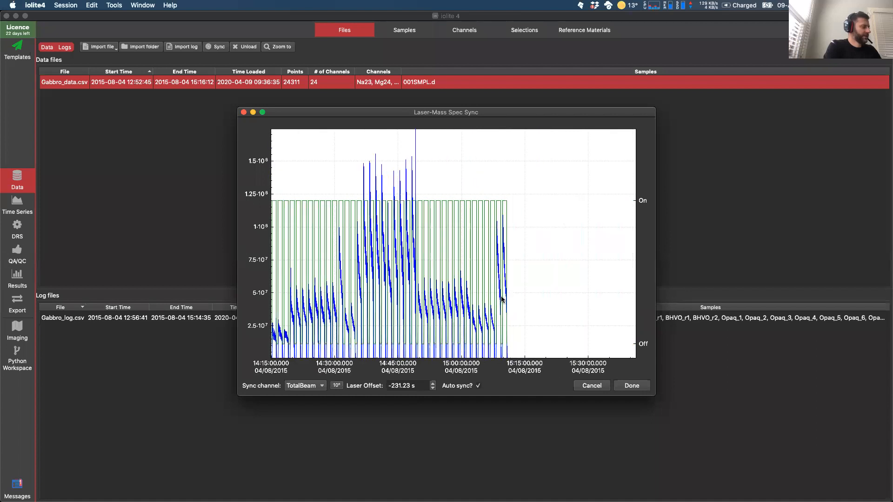
{"action": "scroll", "coordinate": [500, 299], "scroll_direction": "up", "scroll_amount": 4}
{"action": "scroll", "coordinate": [500, 299], "scroll_direction": "down", "scroll_amount": 2}
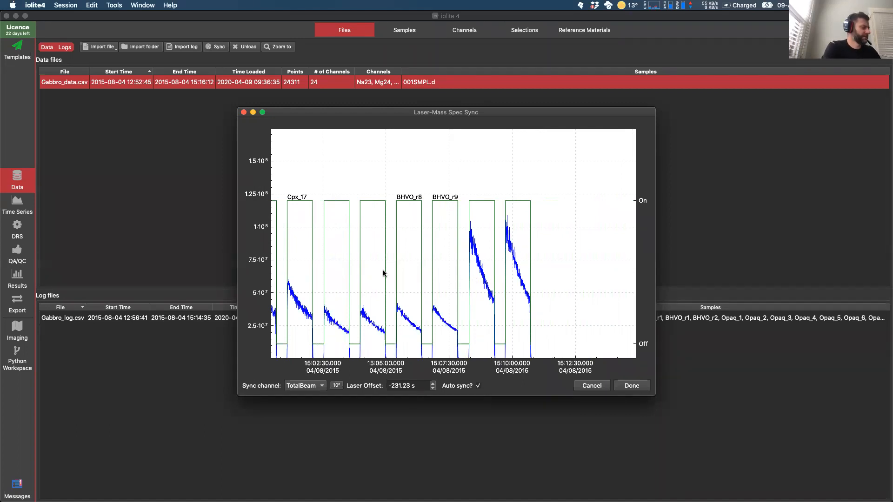
{"action": "scroll", "coordinate": [384, 274], "scroll_direction": "down", "scroll_amount": 3}
{"action": "scroll", "coordinate": [595, 288], "scroll_direction": "down", "scroll_amount": 2}
{"action": "scroll", "coordinate": [595, 284], "scroll_direction": "down", "scroll_amount": 5}
{"action": "scroll", "coordinate": [584, 291], "scroll_direction": "up", "scroll_amount": 2}
{"action": "scroll", "coordinate": [584, 291], "scroll_direction": "down", "scroll_amount": 2}
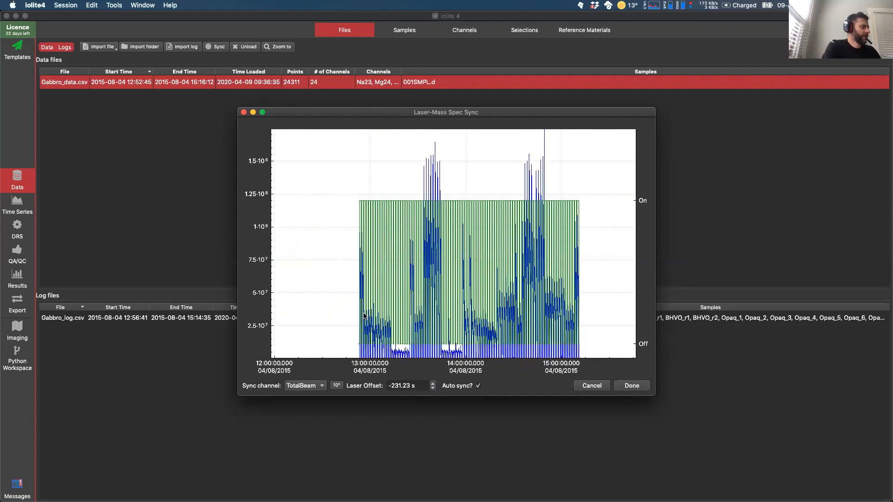
{"action": "scroll", "coordinate": [353, 300], "scroll_direction": "up", "scroll_amount": 6}
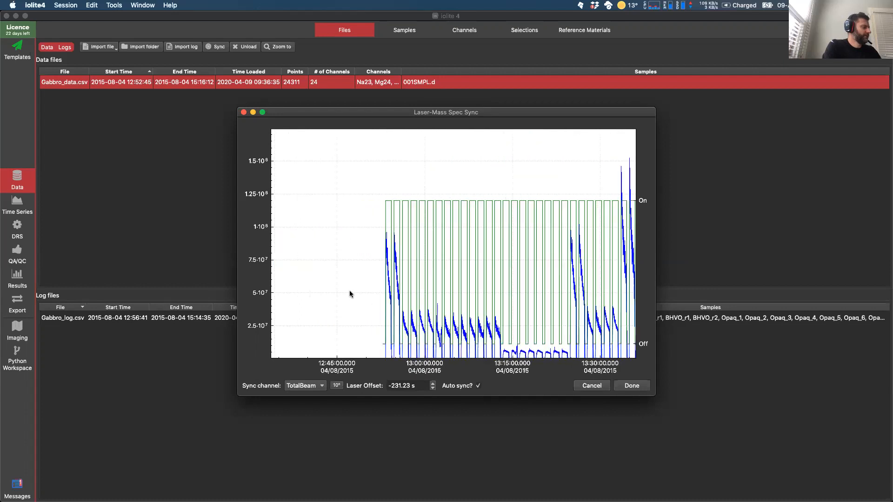
{"action": "scroll", "coordinate": [407, 285], "scroll_direction": "up", "scroll_amount": 6}
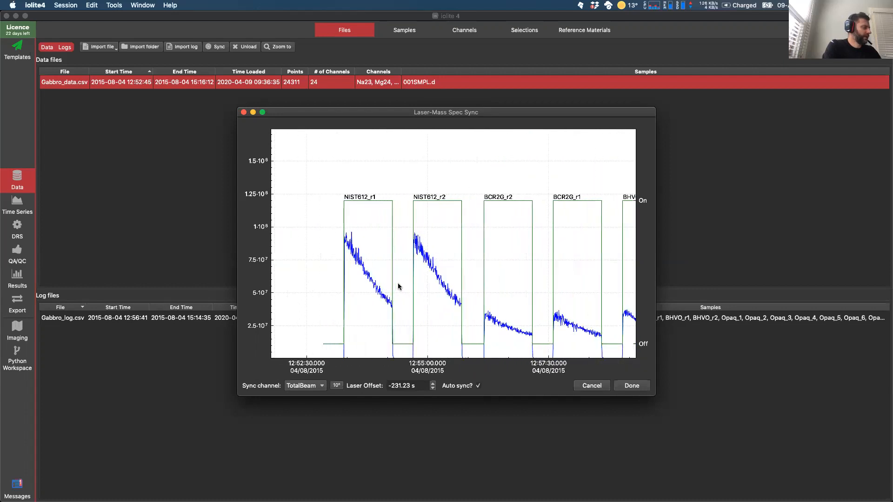
Step: Try shifting the laser log manually to an offset of -145.46 s with auto sync off, and turn auto sync back on
{"action": "left_click", "coordinate": [478, 386]}
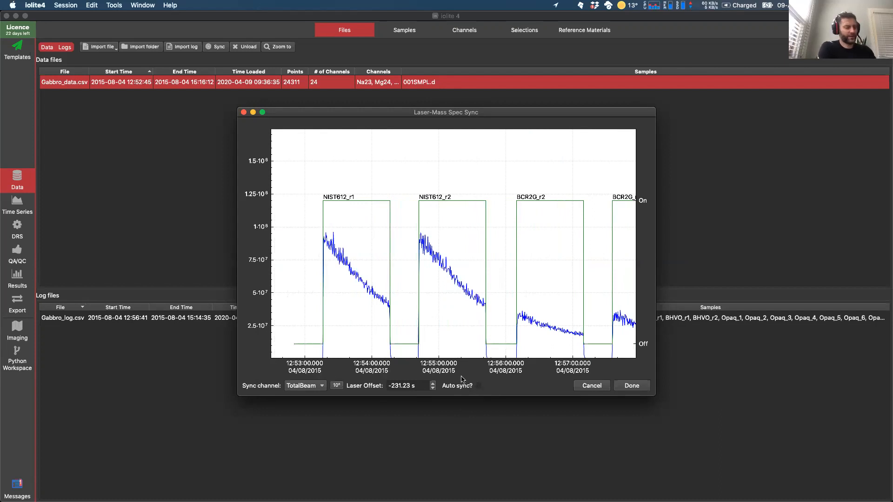
{"action": "mouse_move", "coordinate": [358, 294]}
{"action": "left_mouse_down"}
{"action": "mouse_move", "coordinate": [391, 292]}
{"action": "mouse_move", "coordinate": [405, 279]}
{"action": "mouse_move", "coordinate": [360, 278]}
{"action": "mouse_move", "coordinate": [456, 274]}
{"action": "left_mouse_up"}
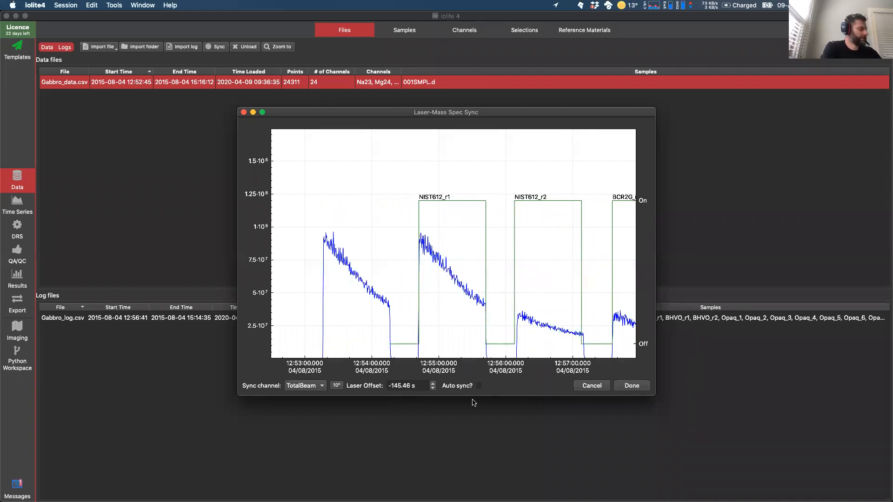
{"action": "left_click", "coordinate": [478, 385]}
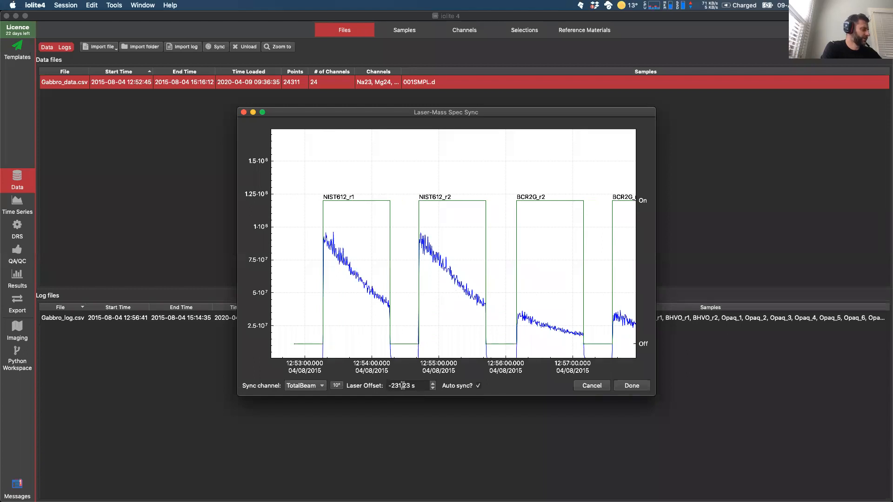
Step: Accept the laser sync, show the samples from the laser log in an enlarged Samples list, and select NIST612_r1
{"action": "left_click", "coordinate": [627, 387]}
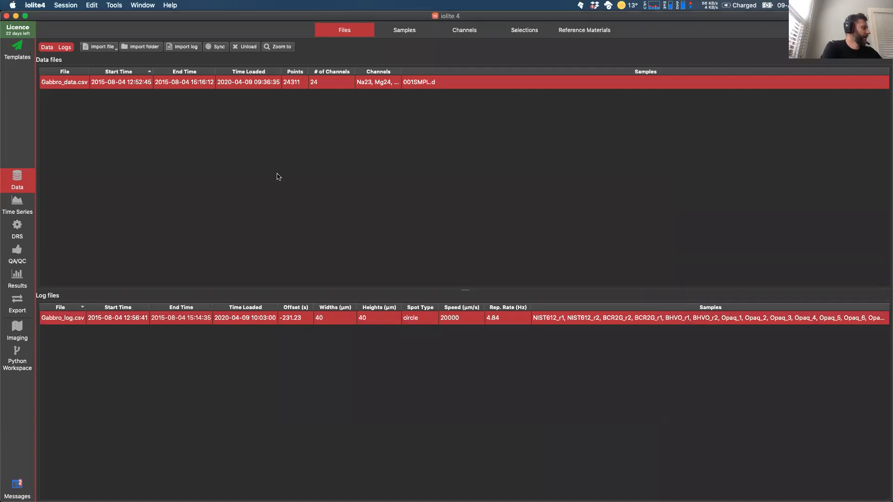
{"action": "left_click", "coordinate": [398, 31]}
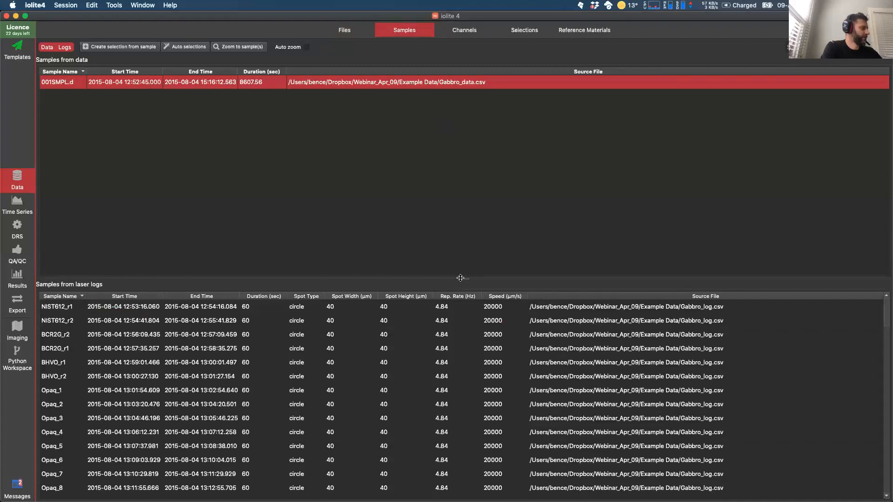
{"action": "left_click_drag", "start_coordinate": [464, 278], "coordinate": [463, 141]}
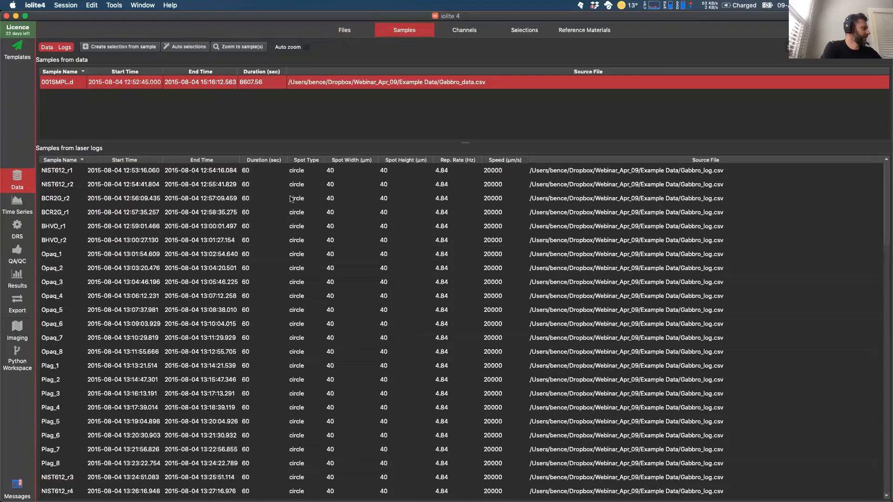
{"action": "left_click", "coordinate": [63, 172]}
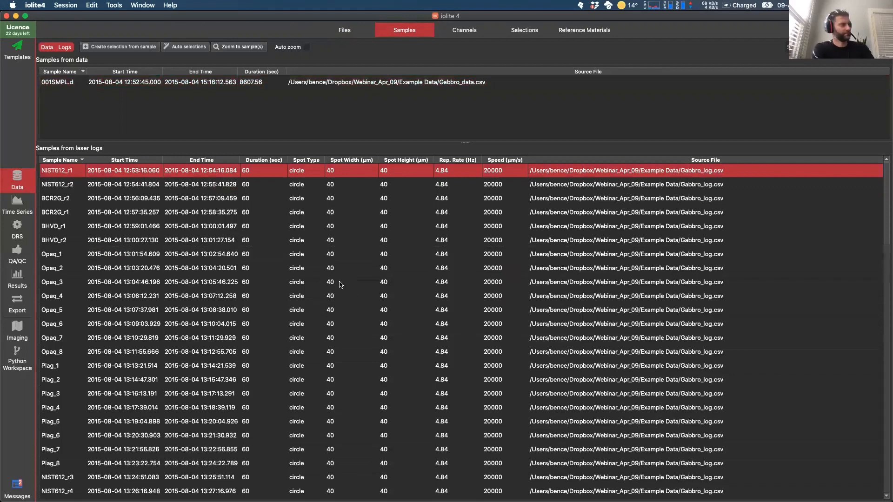
Step: Switch to the PowerPoint slide show and advance from slide 52 to slide 55 on creating selections from log samples
{"action": "key", "text": "super+Tab"}
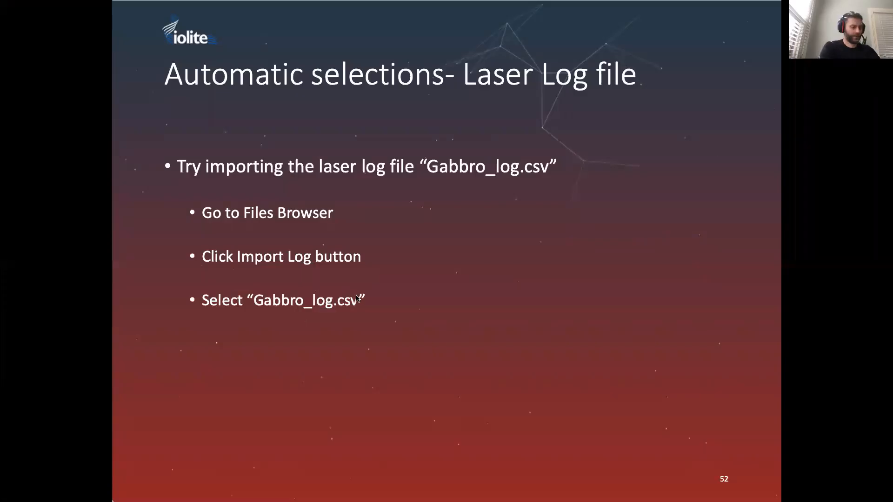
{"action": "key", "text": "Right"}
{"action": "key", "text": "Right"}
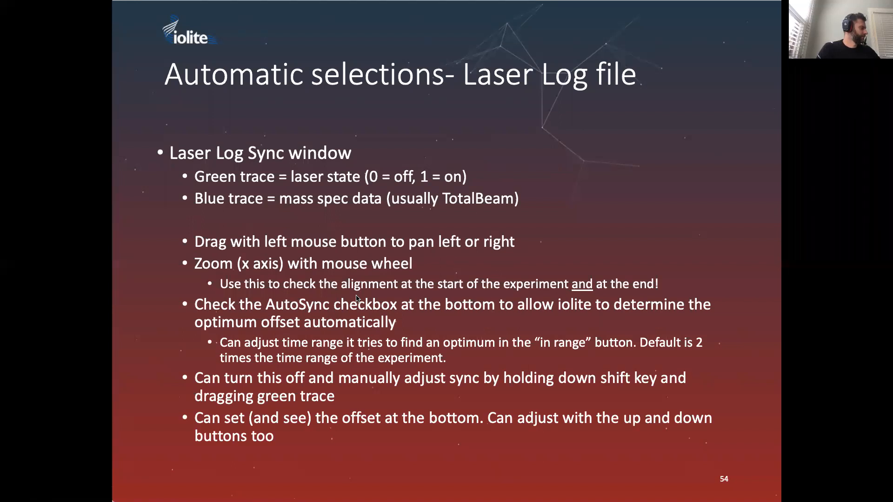
{"action": "key", "text": "Right"}
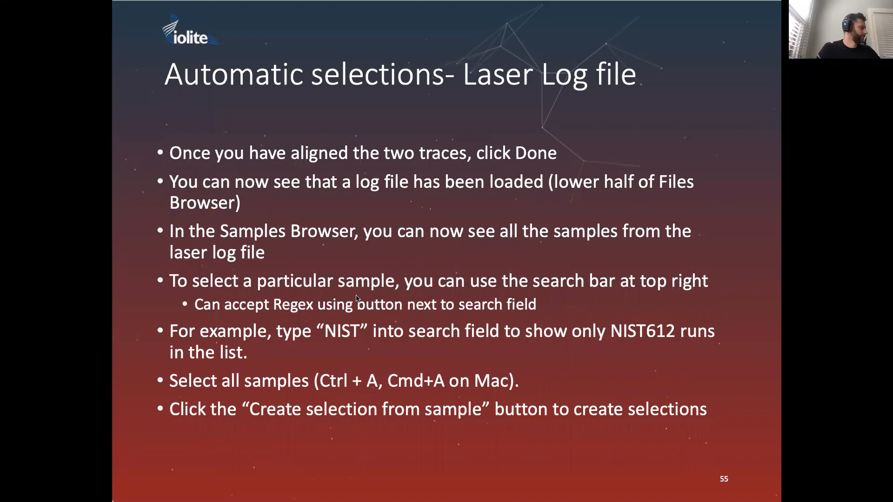
Step: Switch back to iolite and start creating a selection from the laser log sample NIST612_r1
{"action": "key", "text": "super+Tab"}
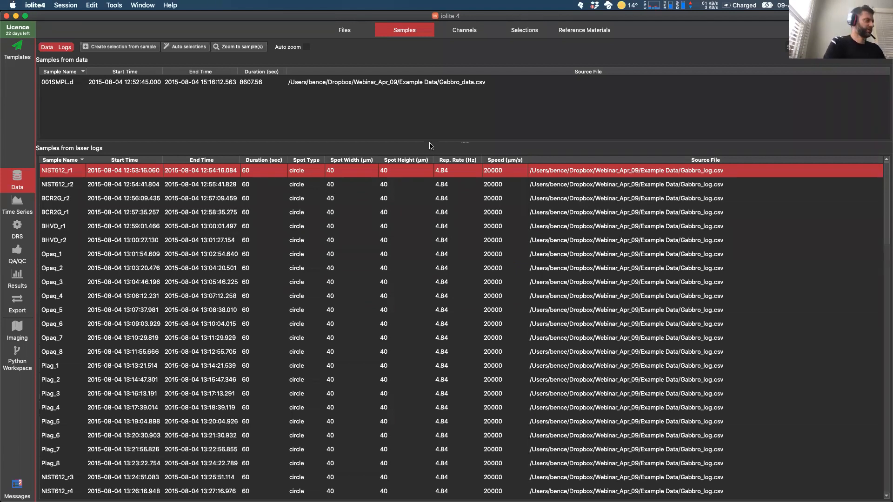
{"action": "left_click", "coordinate": [64, 185]}
{"action": "left_click", "coordinate": [60, 174]}
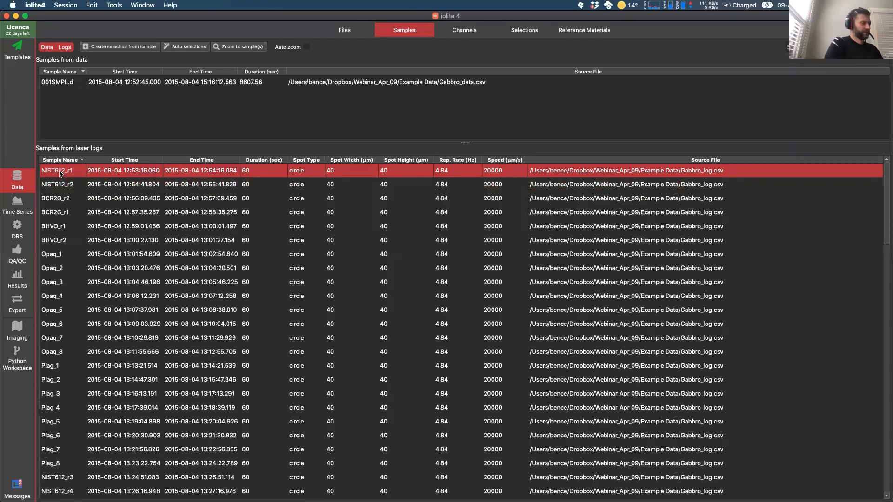
{"action": "left_click", "coordinate": [61, 186]}
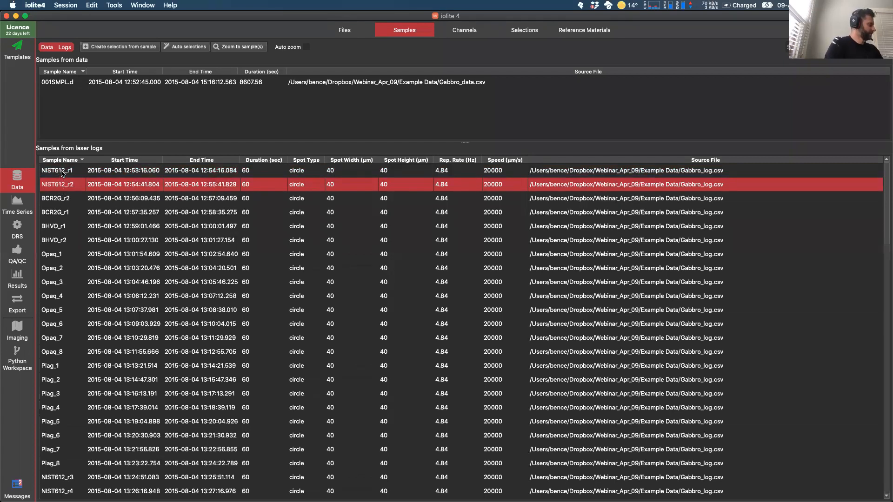
{"action": "left_click", "coordinate": [62, 174]}
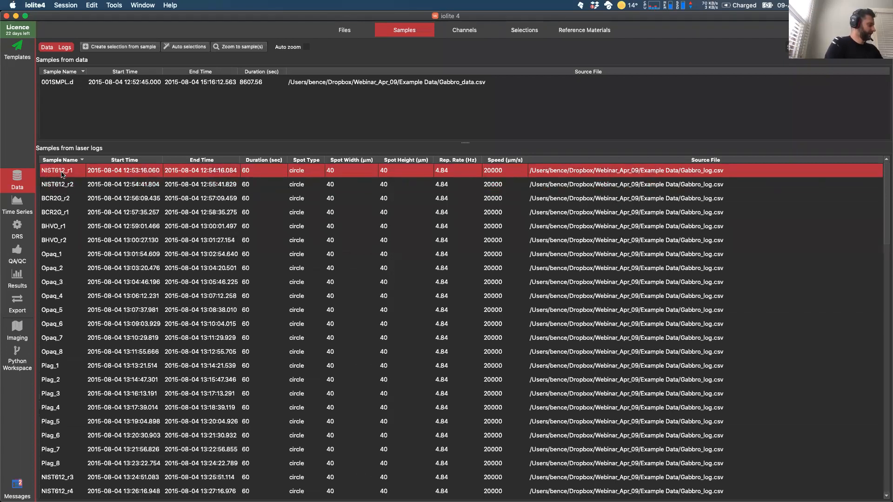
{"action": "left_click", "coordinate": [106, 48]}
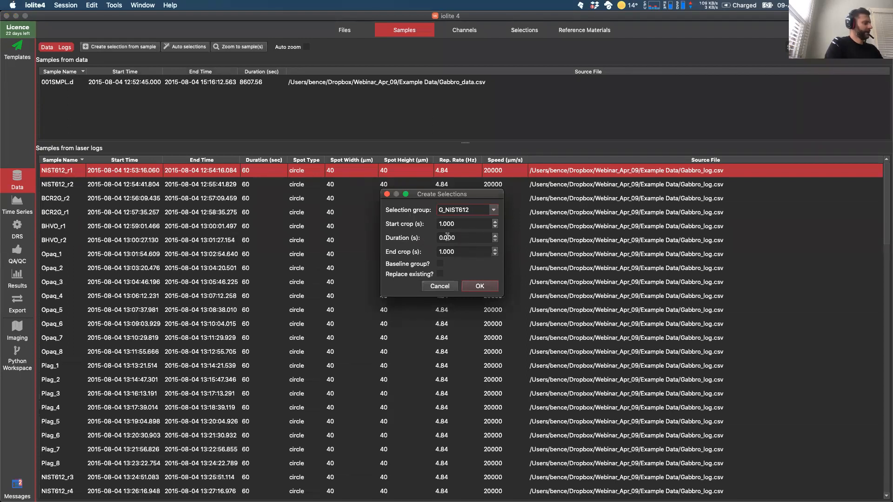
Step: Look through the available selection groups and enter MySamples as a custom group name
{"action": "left_click", "coordinate": [494, 210]}
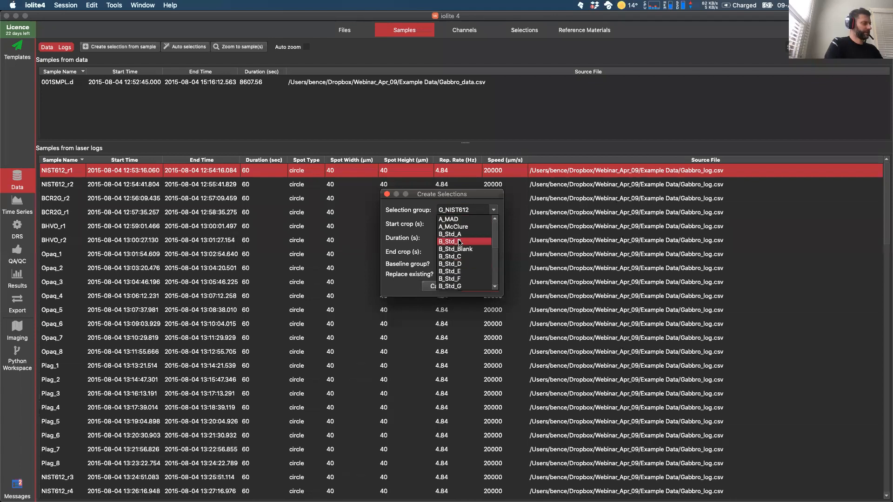
{"action": "scroll", "coordinate": [460, 243], "scroll_direction": "down", "scroll_amount": 5}
{"action": "scroll", "coordinate": [460, 242], "scroll_direction": "up", "scroll_amount": 5}
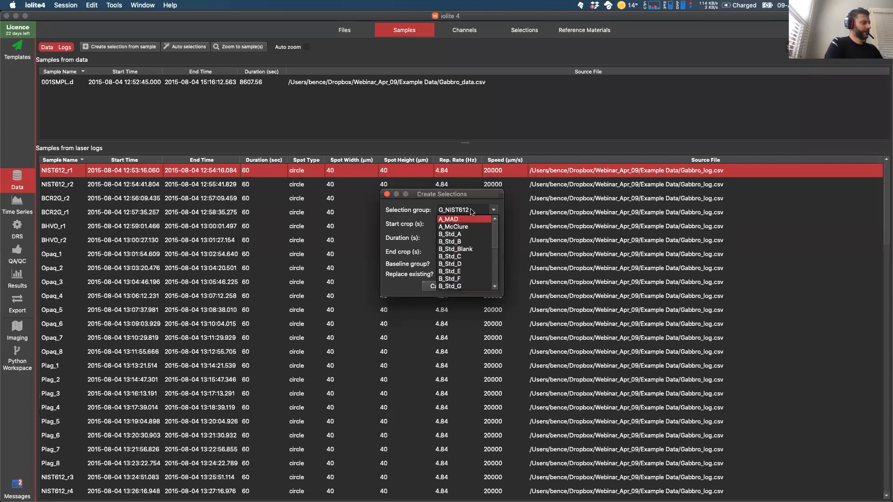
{"action": "left_click", "coordinate": [440, 210]}
{"action": "left_click_drag", "start_coordinate": [470, 209], "coordinate": [413, 207]}
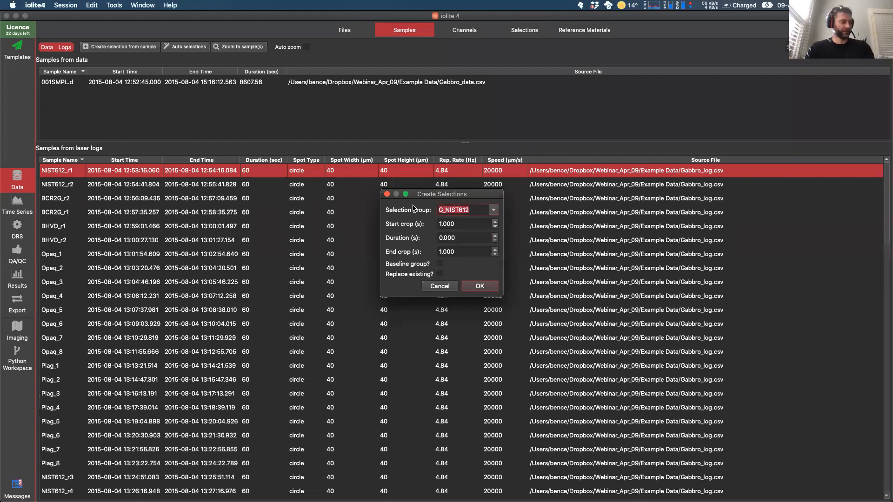
{"action": "type", "text": "MySamples"}
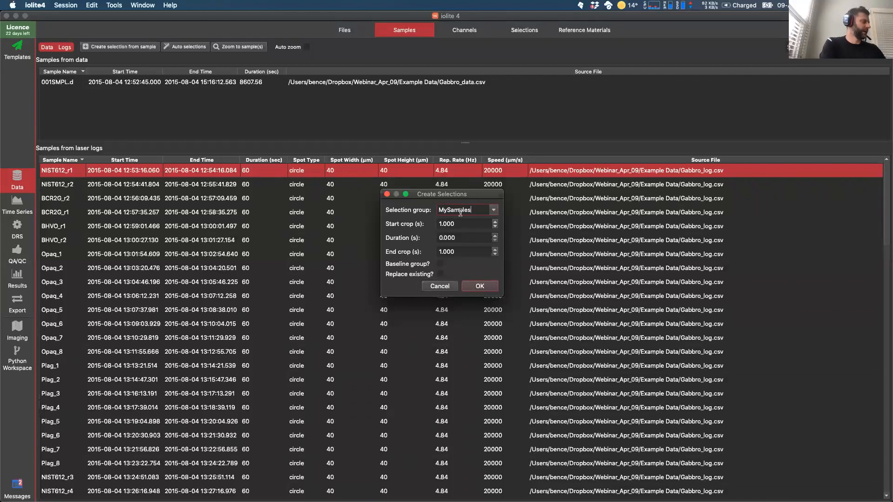
Step: Set the selection group for the new selection to G_NIST612
{"action": "left_click_drag", "start_coordinate": [470, 210], "coordinate": [425, 207]}
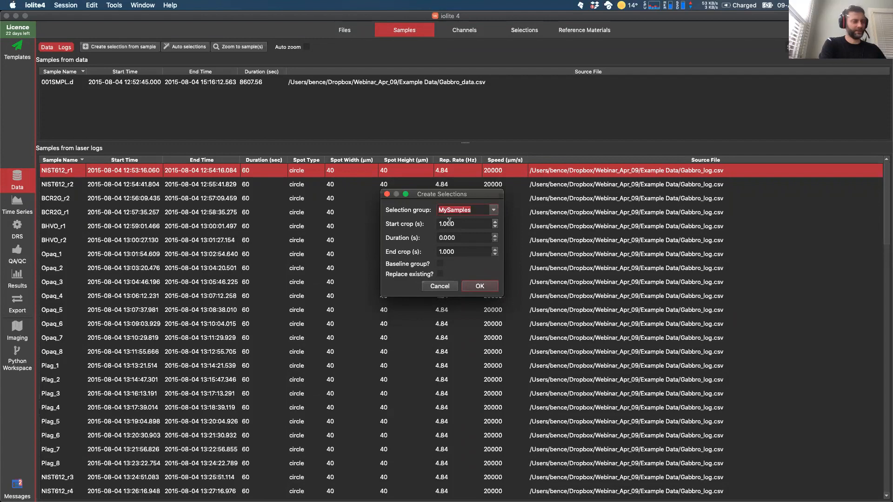
{"action": "left_click", "coordinate": [493, 213]}
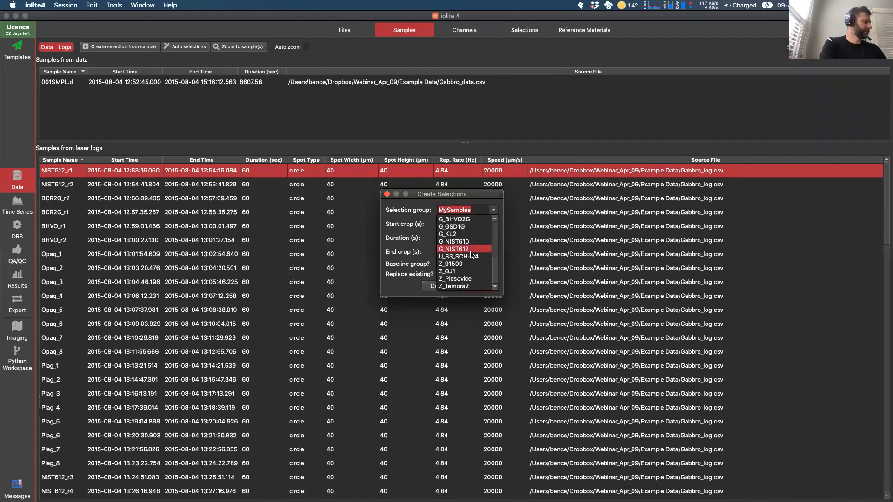
{"action": "left_click", "coordinate": [464, 250]}
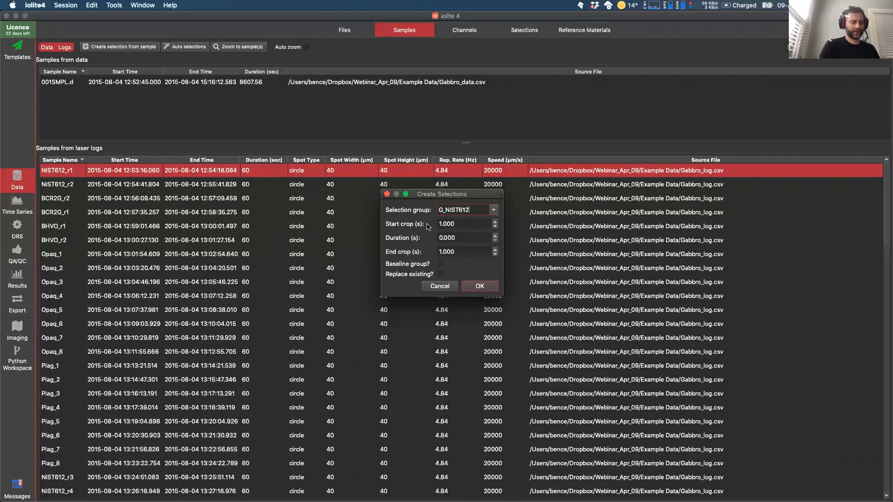
Step: Switch to the PowerPoint slide show to view the Cropping slide on start and end crop
{"action": "key", "text": "super+Tab"}
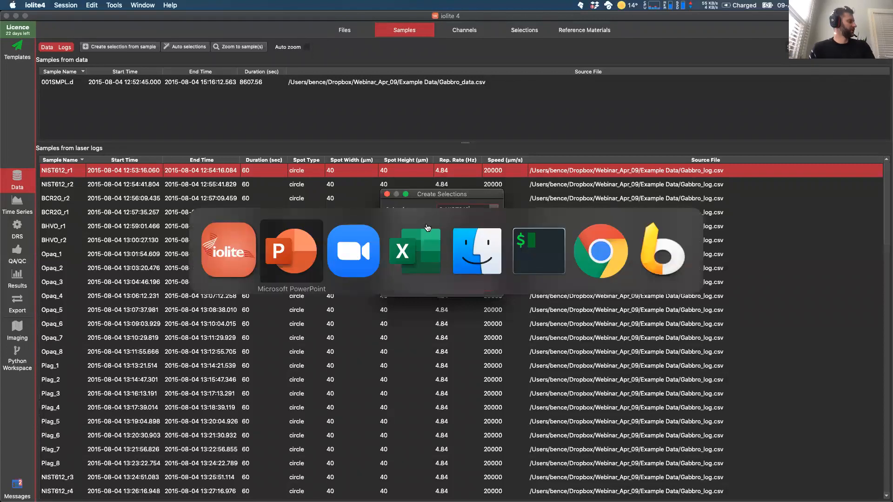
{"action": "left_click", "coordinate": [426, 226]}
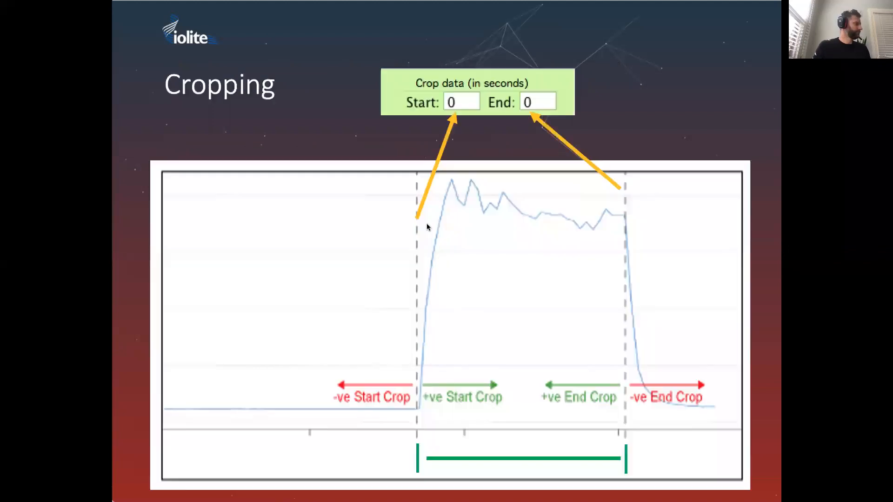
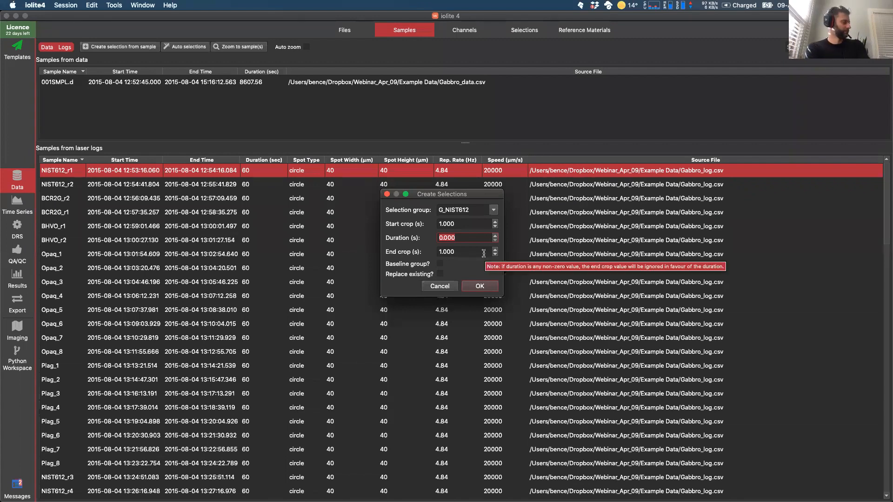
Step: Return to the PowerPoint slide show, look ahead to the Auto selections slide, and go back to slide 58 on Baselines groups
{"action": "key", "text": "super+Tab"}
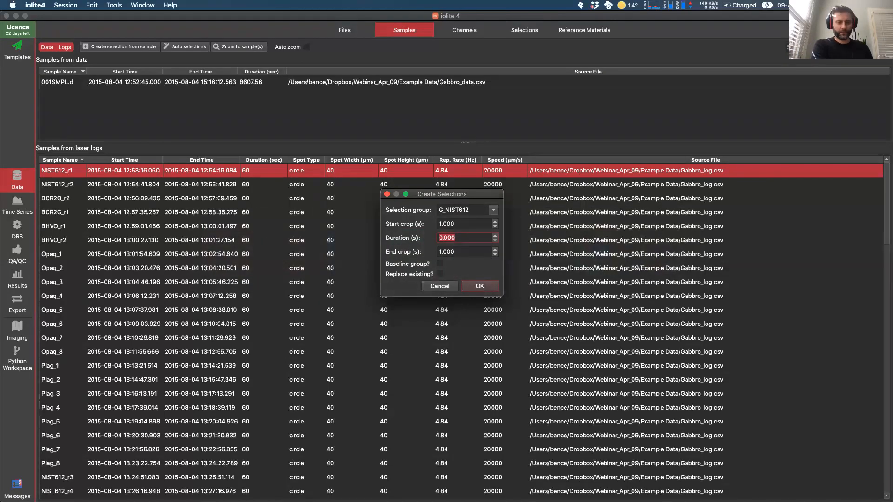
{"action": "key", "text": "super+Tab"}
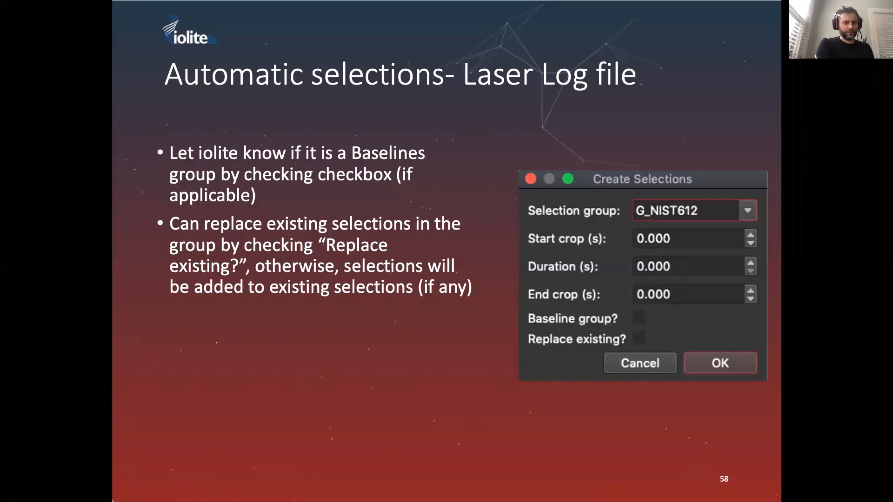
{"action": "key", "text": "Right"}
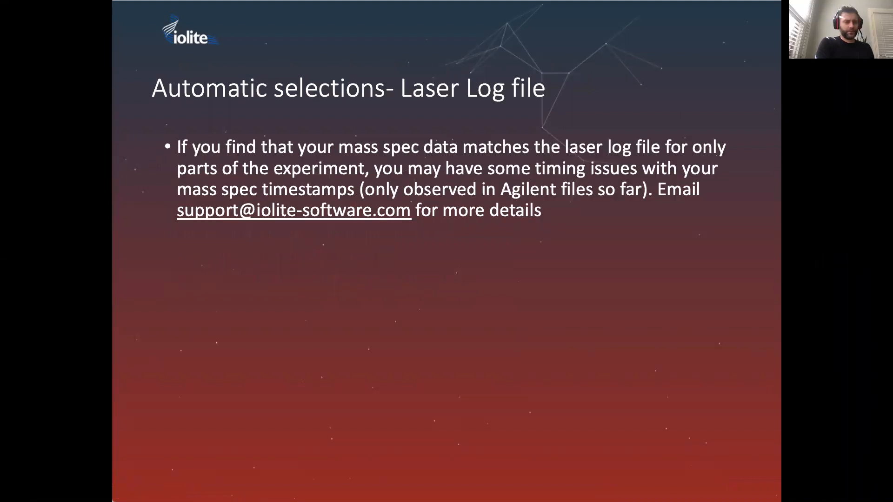
{"action": "key", "text": "Right"}
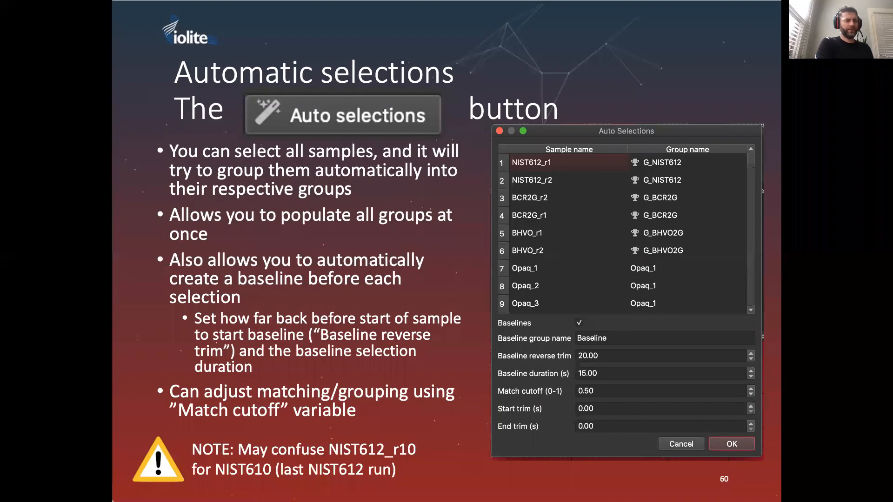
{"action": "key", "text": "Left"}
{"action": "key", "text": "Left"}
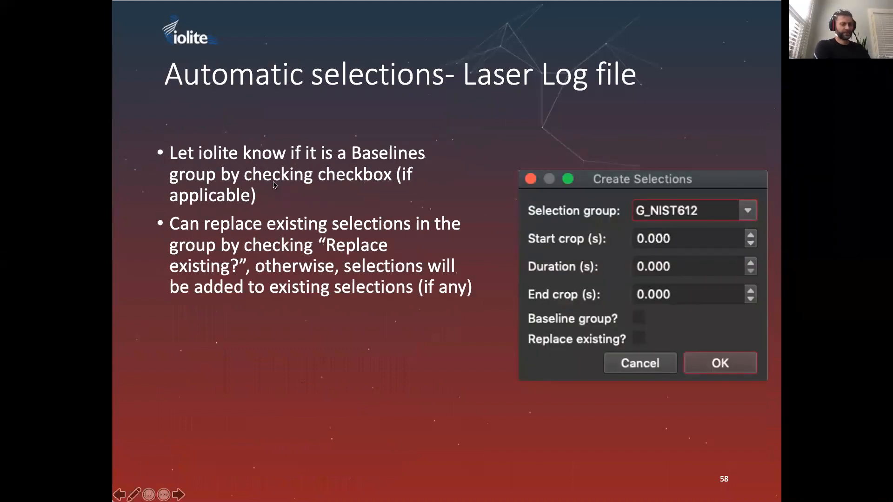
Step: Switch to iolite 4 and select the laser log samples NIST612_r1, NIST612_r2, NIST612_r3 and NIST612_r4 together
{"action": "key", "text": "super+Tab"}
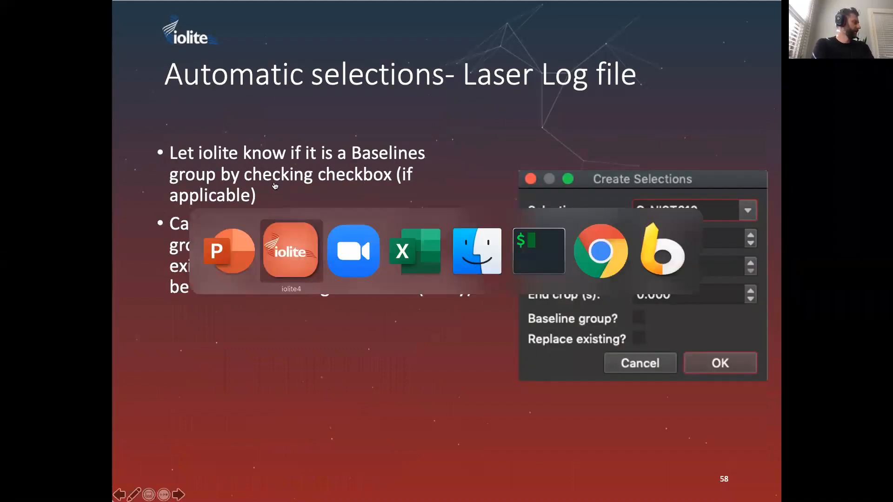
{"action": "left_click", "coordinate": [455, 287]}
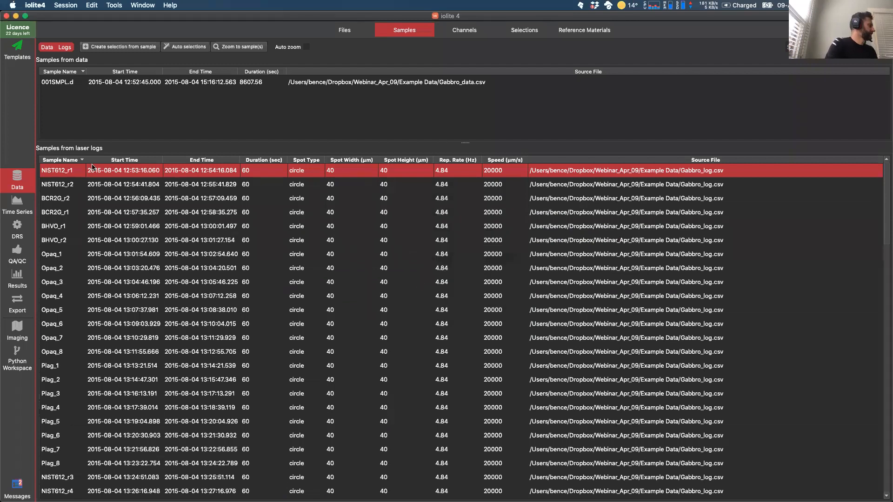
{"action": "left_click", "coordinate": [59, 186]}
{"action": "left_click", "coordinate": [65, 172]}
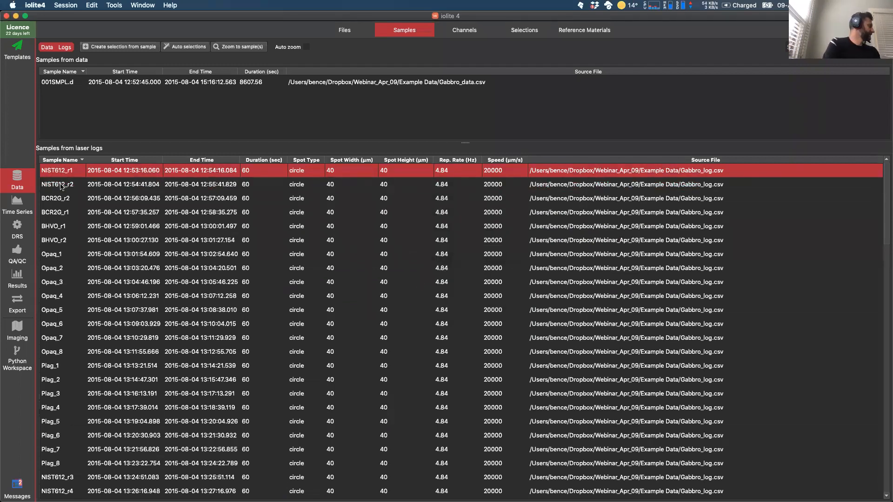
{"action": "left_click", "coordinate": [61, 186], "text": "shift"}
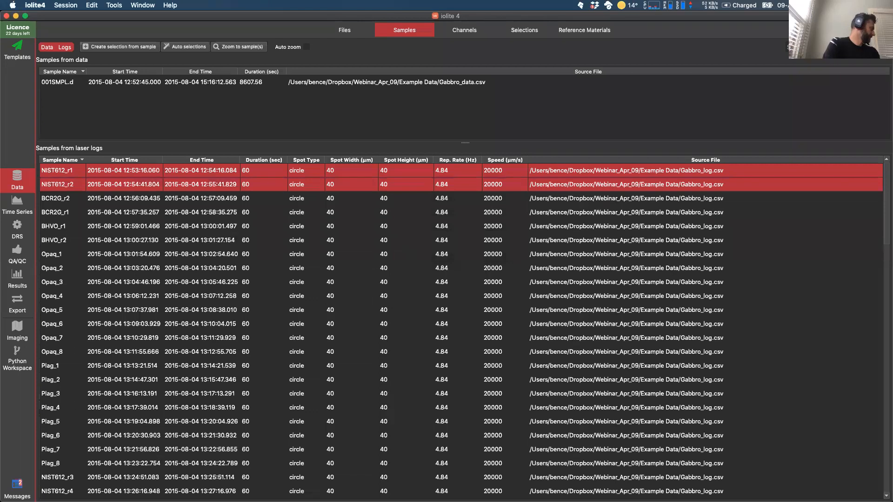
{"action": "left_click", "coordinate": [59, 482], "text": "super"}
{"action": "left_click", "coordinate": [61, 492], "text": "super"}
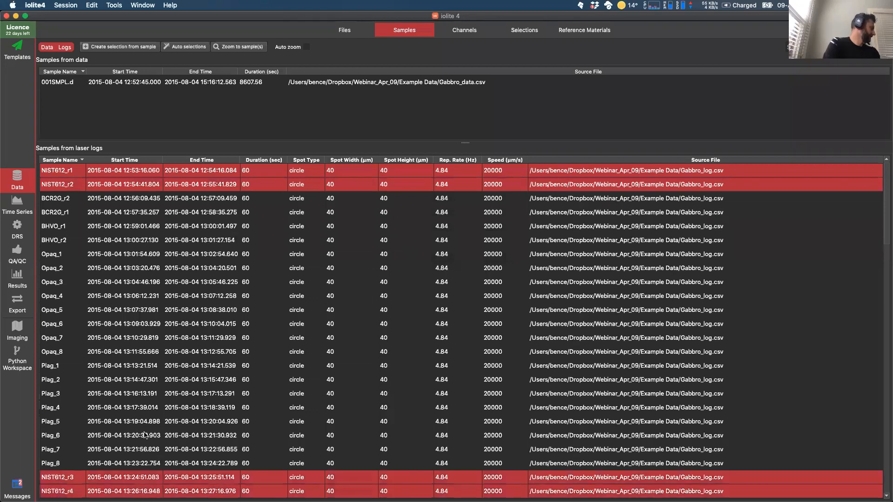
{"action": "left_click", "coordinate": [136, 49]}
{"action": "scroll", "coordinate": [223, 285], "scroll_direction": "down", "scroll_amount": 5}
{"action": "scroll", "coordinate": [223, 285], "scroll_direction": "down", "scroll_amount": 20}
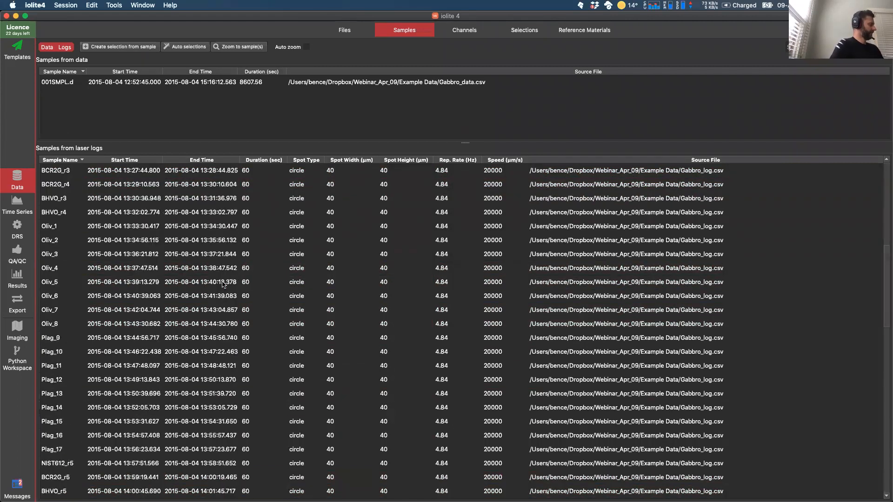
{"action": "scroll", "coordinate": [224, 284], "scroll_direction": "up", "scroll_amount": 20}
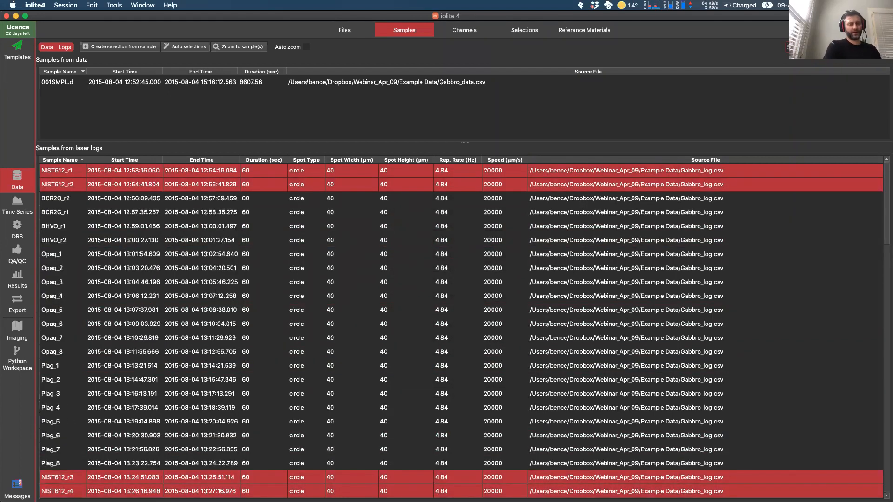
Step: Filter the samples by name with N and select all the NIST612 laser log samples
{"action": "type", "text": "N"}
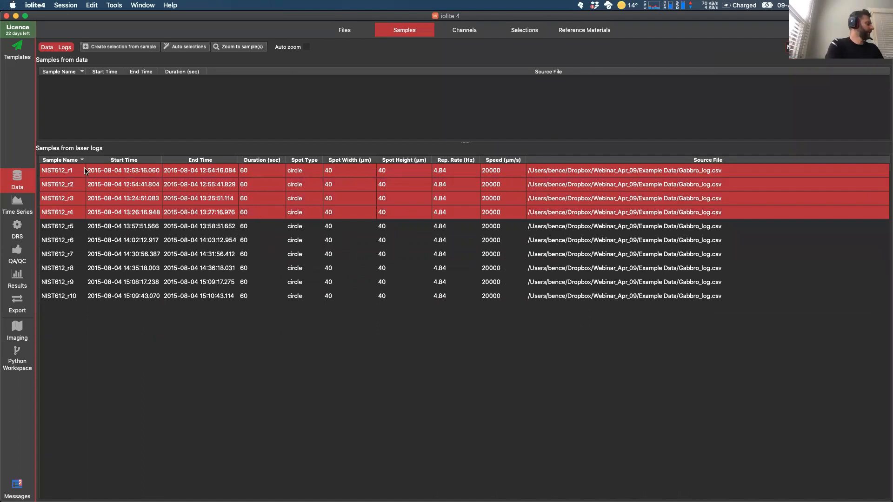
{"action": "left_click", "coordinate": [172, 241]}
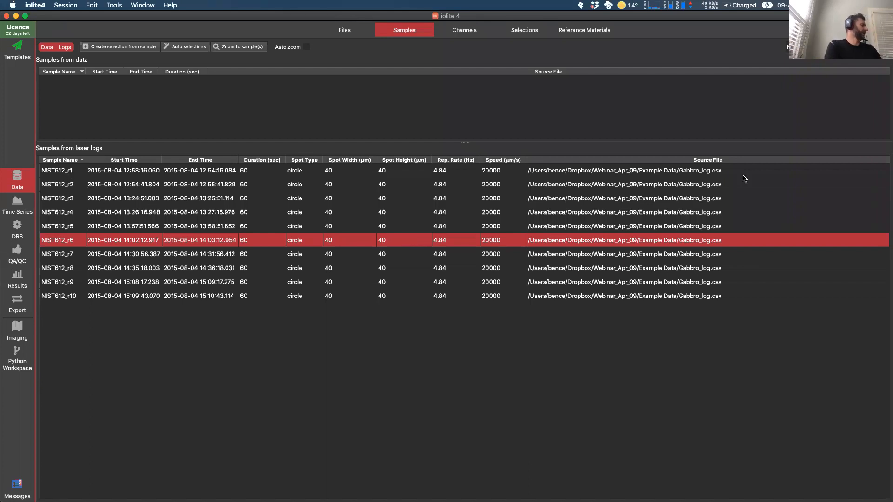
{"action": "left_click", "coordinate": [66, 214]}
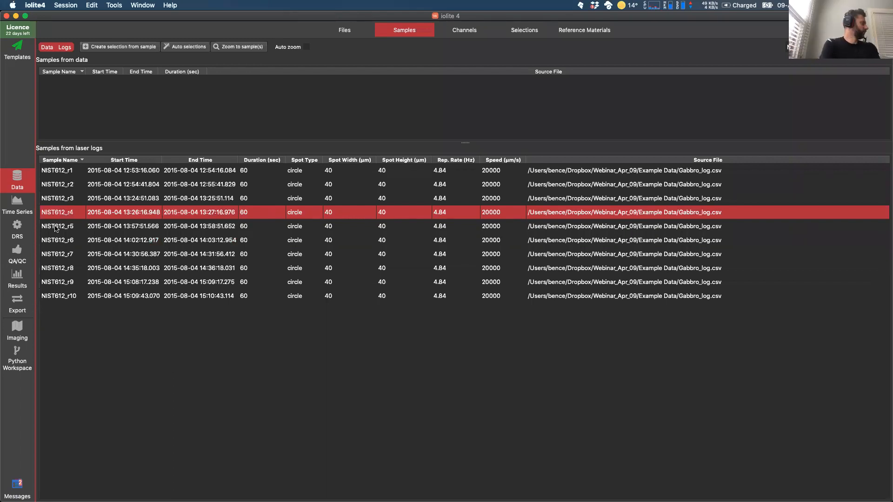
{"action": "left_click", "coordinate": [55, 227]}
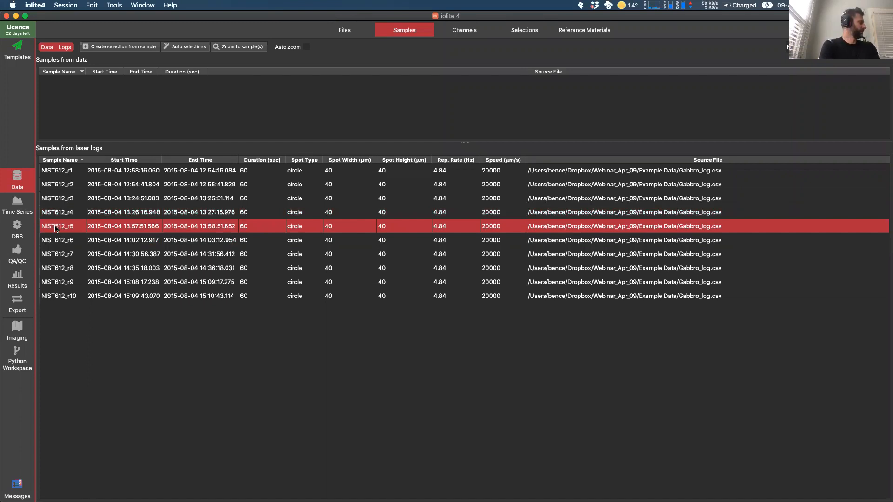
{"action": "key", "text": "super+a"}
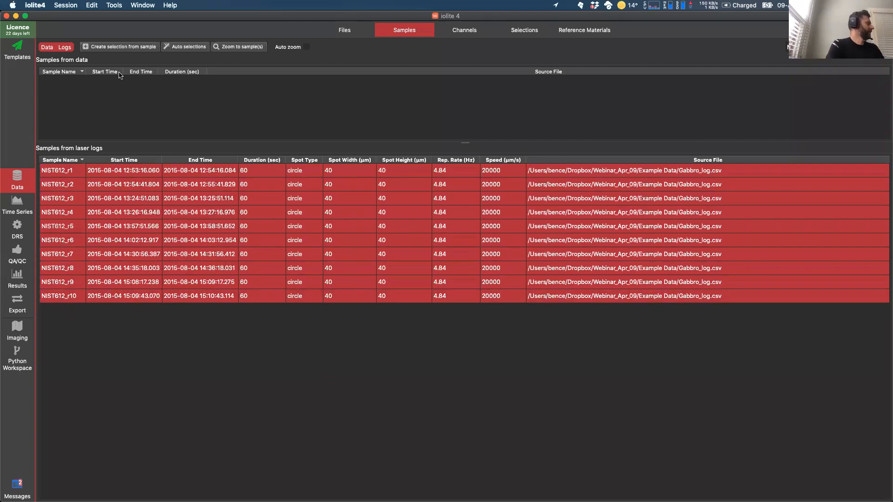
Step: Create selections from the chosen samples in group G_NIST612 with 1 s start and end crops, without replacing existing selections
{"action": "left_click", "coordinate": [113, 47]}
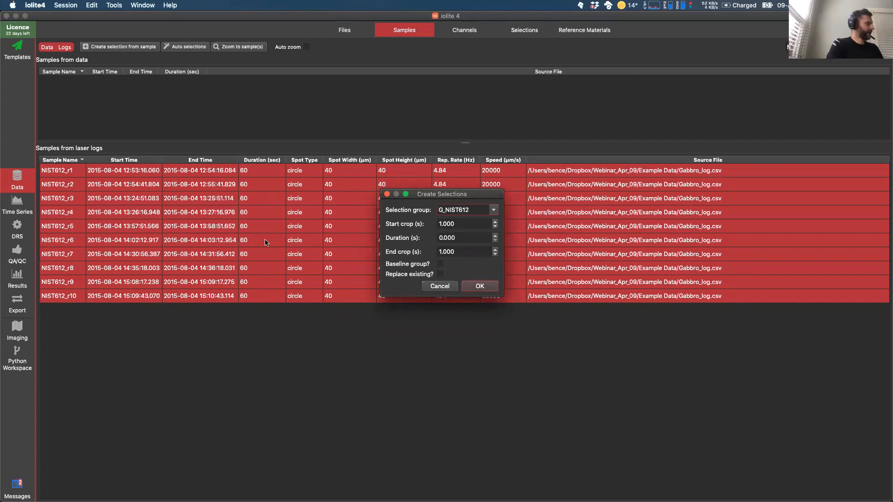
{"action": "left_click", "coordinate": [440, 274]}
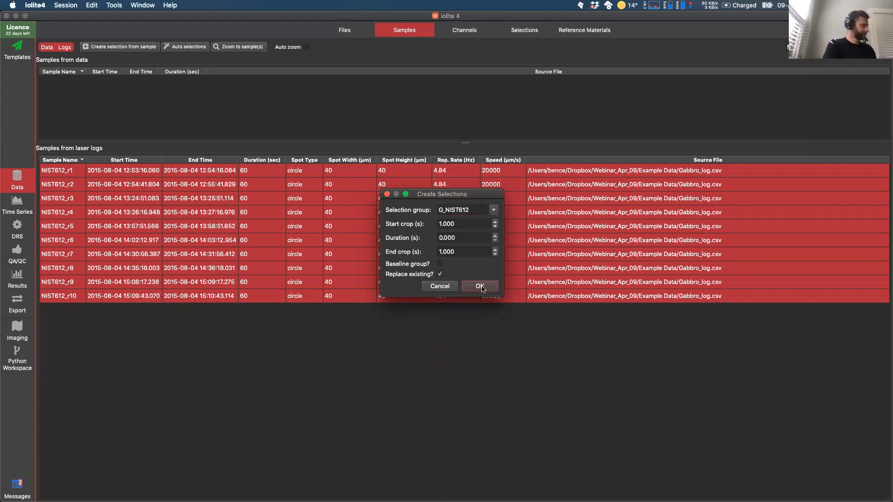
{"action": "double_click", "coordinate": [438, 210]}
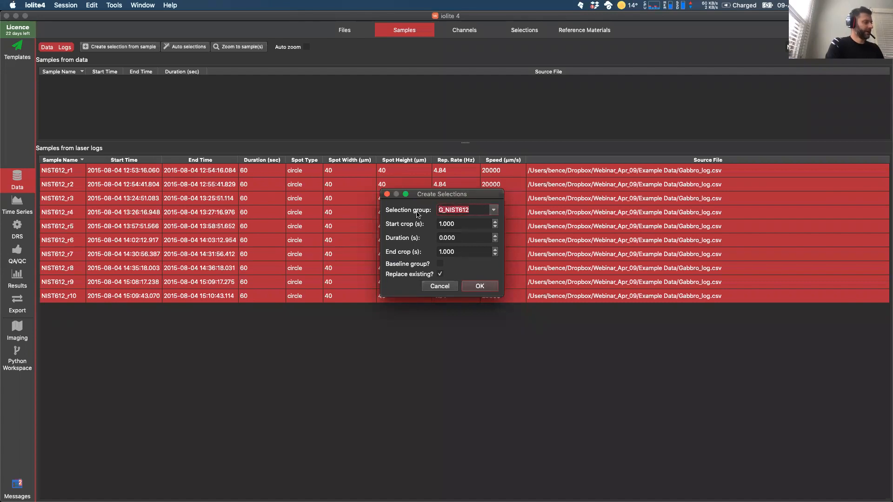
{"action": "left_click", "coordinate": [440, 274]}
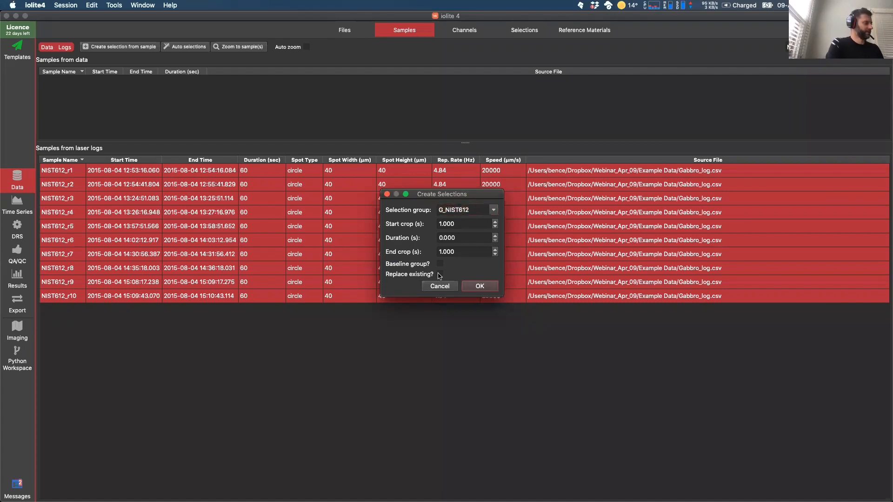
{"action": "left_click", "coordinate": [479, 286]}
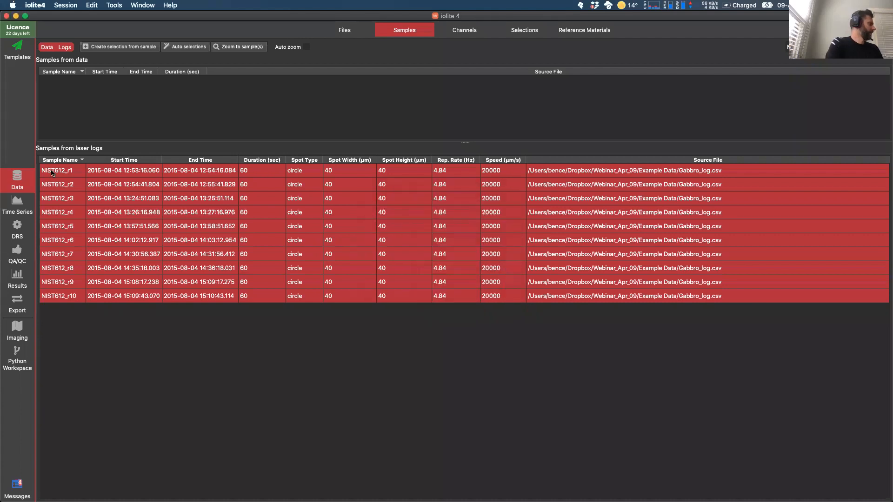
Step: Show the G_NIST612 group in the time series across the full session with the Si29 axis scaled automatically
{"action": "left_click", "coordinate": [17, 201]}
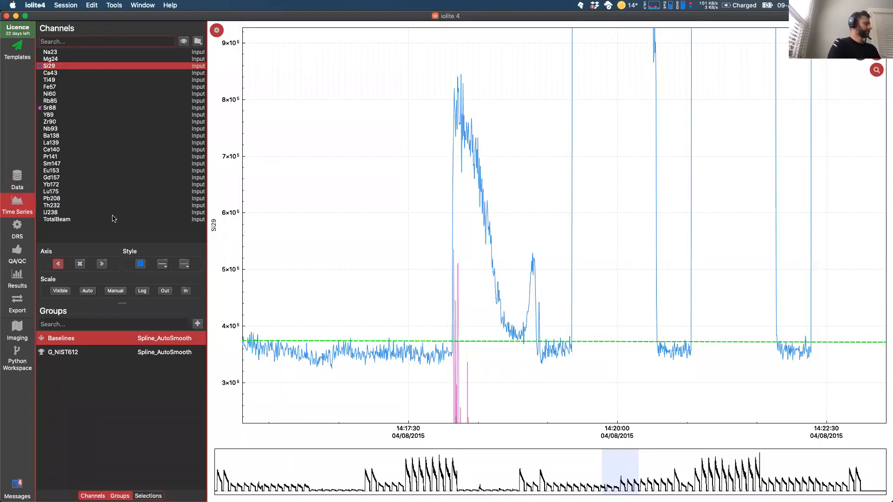
{"action": "left_click", "coordinate": [56, 356]}
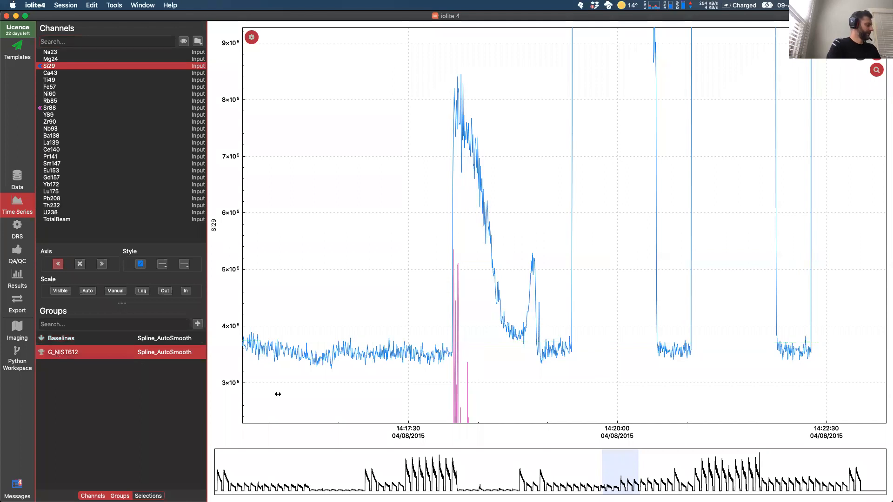
{"action": "double_click", "coordinate": [395, 484]}
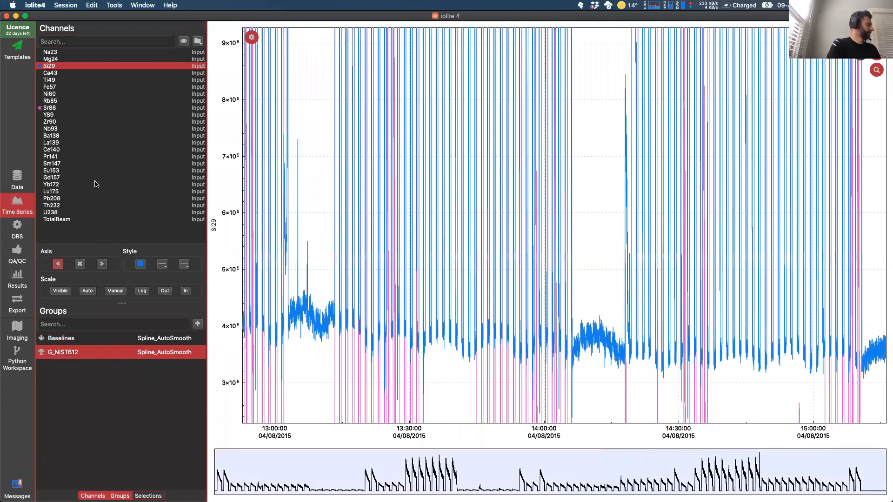
{"action": "left_click", "coordinate": [87, 291]}
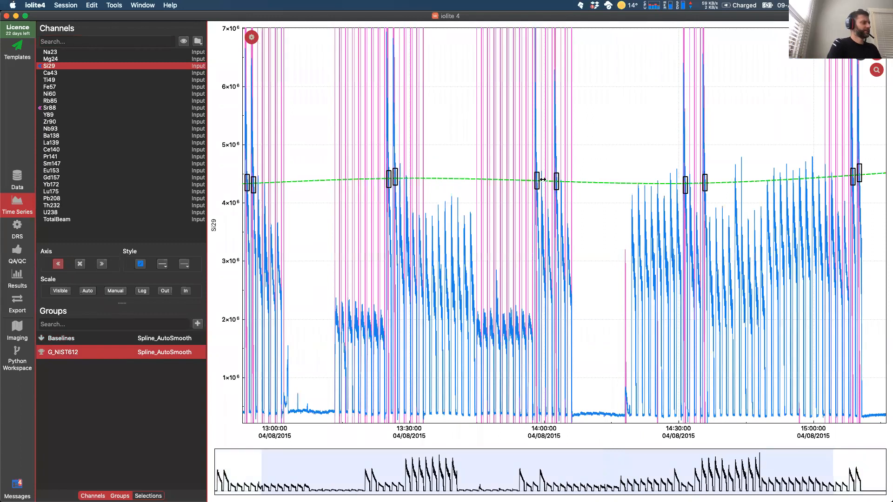
Step: Examine how the G_NIST612 selections line up with the Si29 signal, up close and across the whole session
{"action": "scroll", "coordinate": [543, 180], "scroll_direction": "up", "scroll_amount": 5}
{"action": "scroll", "coordinate": [534, 179], "scroll_direction": "up", "scroll_amount": 3}
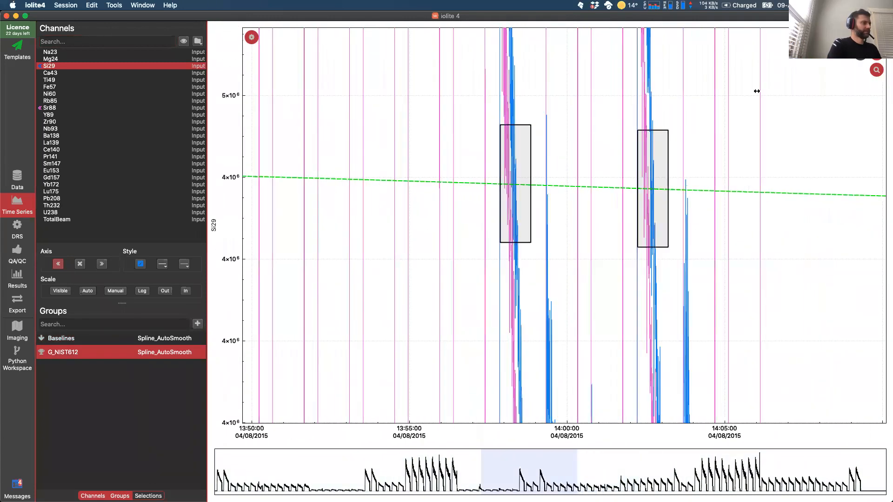
{"action": "scroll", "coordinate": [523, 274], "scroll_direction": "down", "scroll_amount": 10}
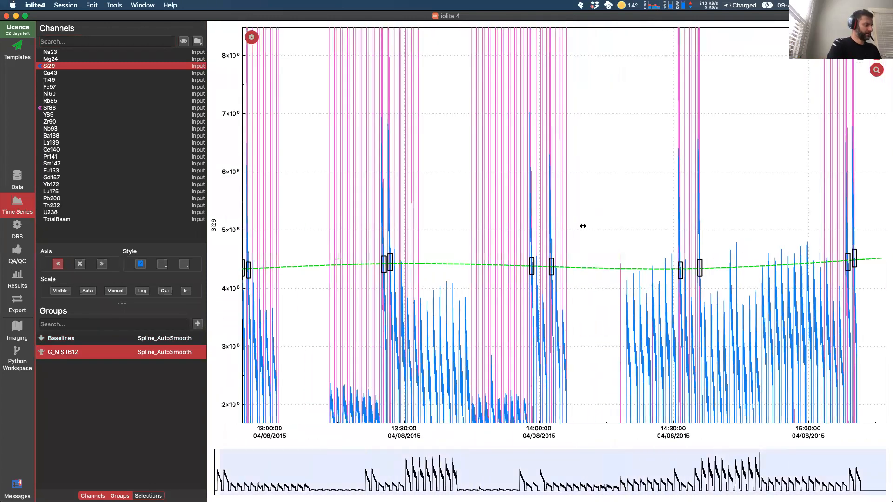
{"action": "left_click", "coordinate": [87, 290]}
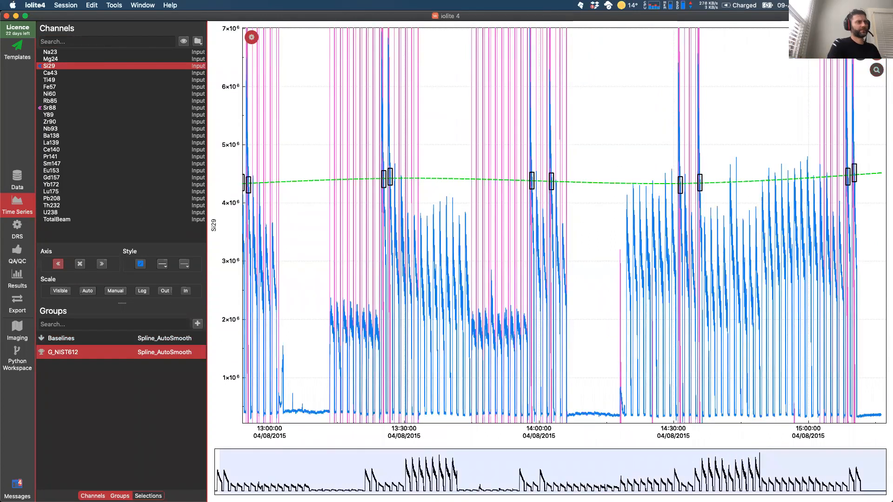
{"action": "scroll", "coordinate": [535, 201], "scroll_direction": "up", "scroll_amount": 5}
{"action": "scroll", "coordinate": [524, 200], "scroll_direction": "up", "scroll_amount": 10}
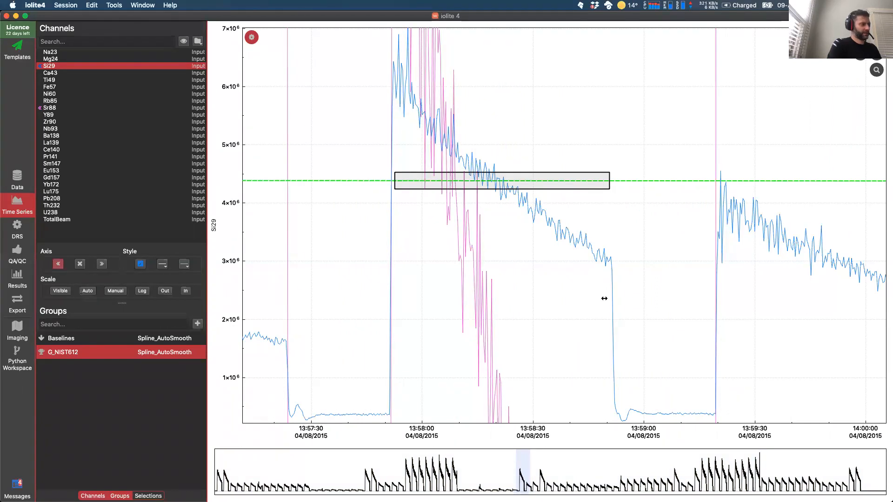
{"action": "scroll", "coordinate": [535, 307], "scroll_direction": "down", "scroll_amount": 3}
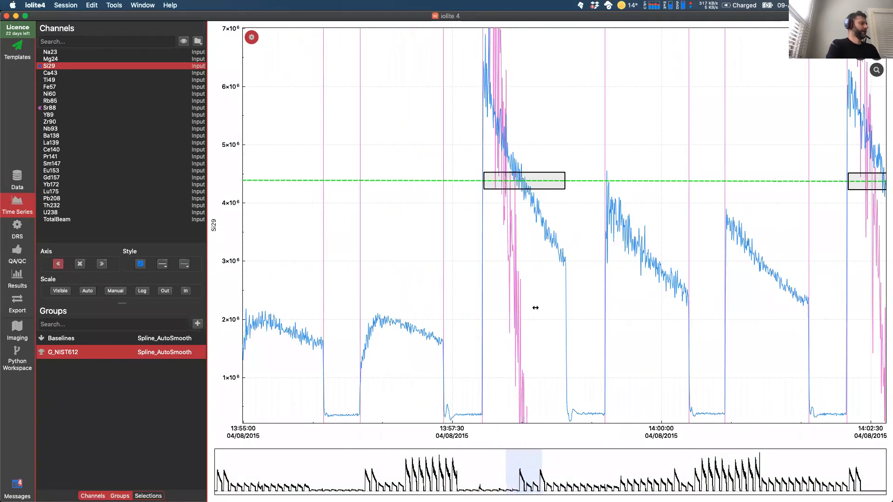
{"action": "scroll", "coordinate": [526, 292], "scroll_direction": "down", "scroll_amount": 6}
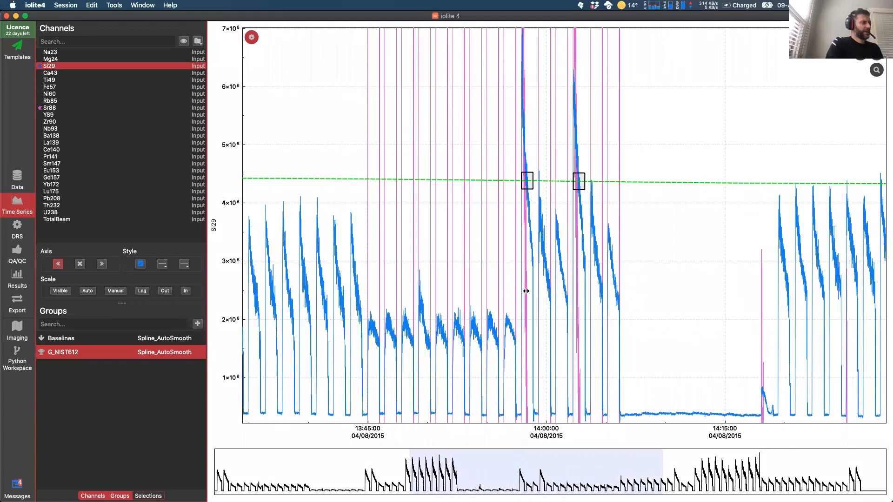
{"action": "scroll", "coordinate": [526, 292], "scroll_direction": "down", "scroll_amount": 4}
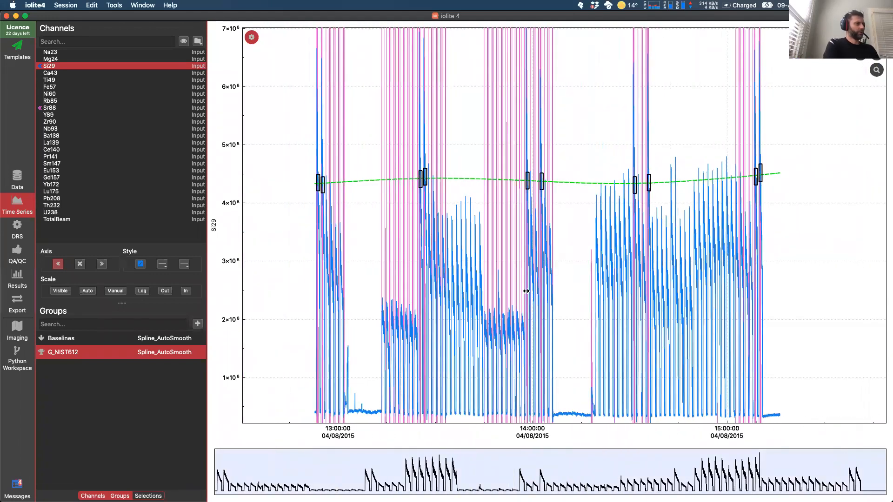
Step: Return to the data samples, filter them by name with BC, and select all the BCR2G laser log samples
{"action": "left_click", "coordinate": [17, 179]}
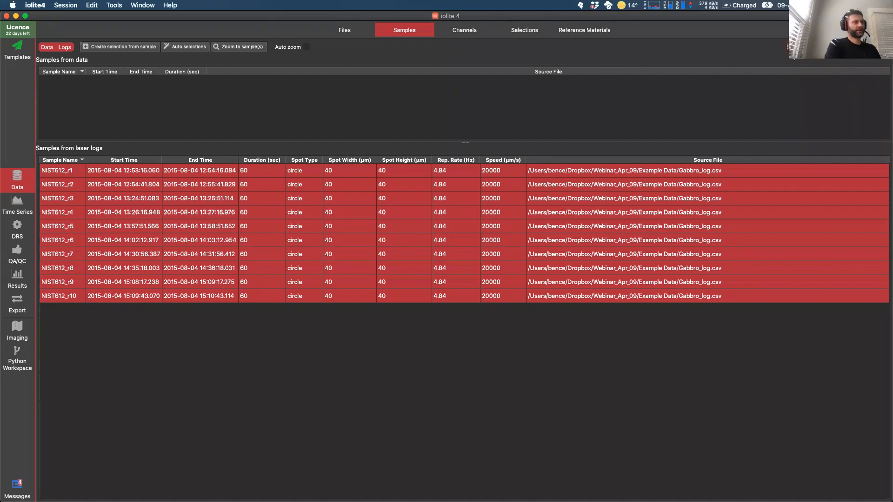
{"action": "key", "text": "BackSpace"}
{"action": "type", "text": "B"}
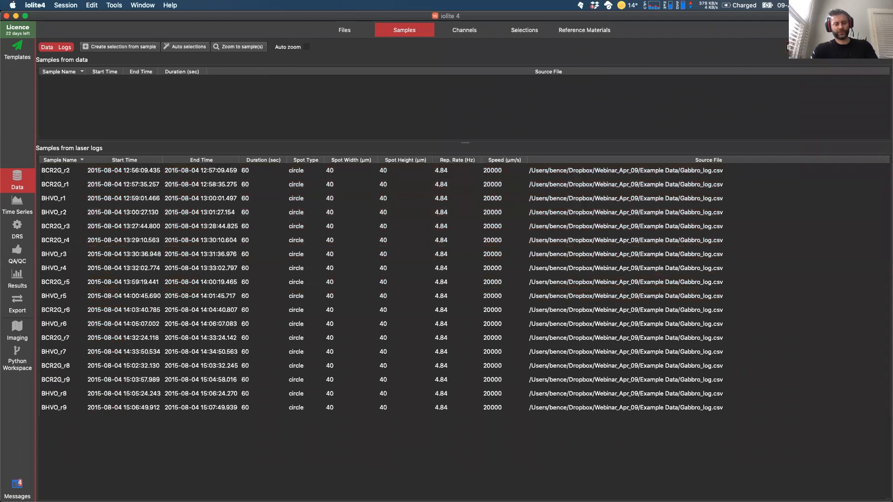
{"action": "type", "text": "C"}
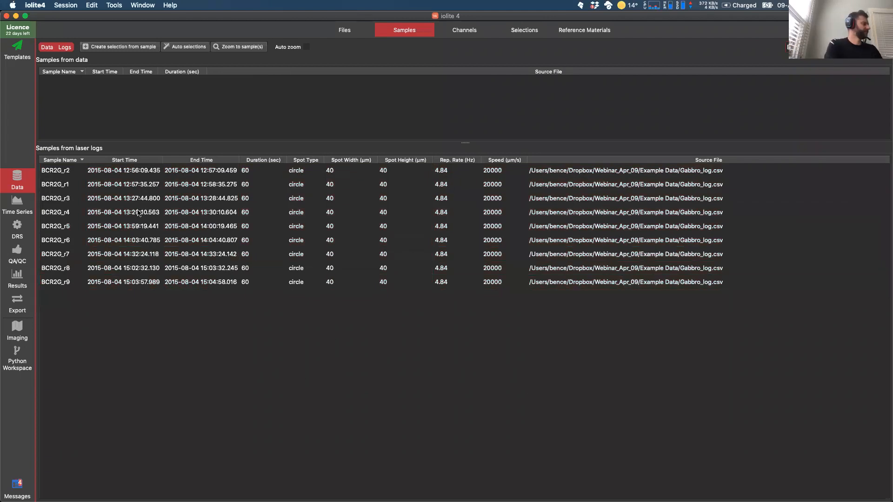
{"action": "left_click", "coordinate": [54, 172]}
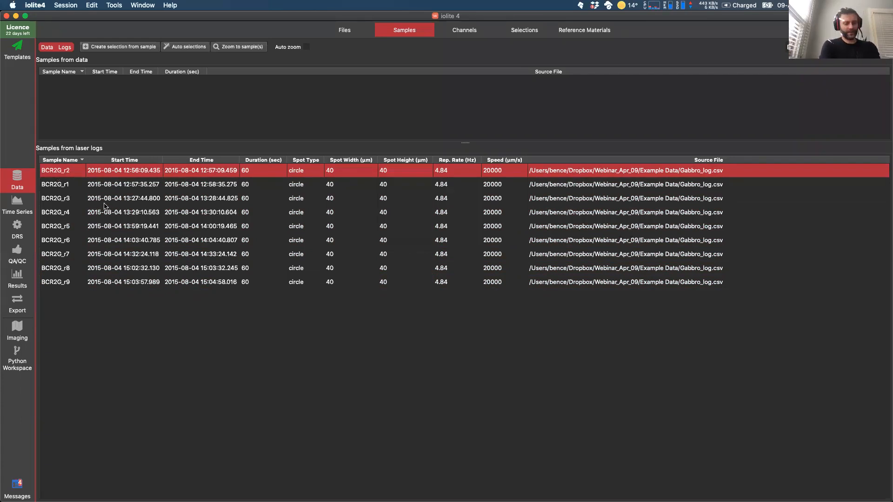
{"action": "key", "text": "super+a"}
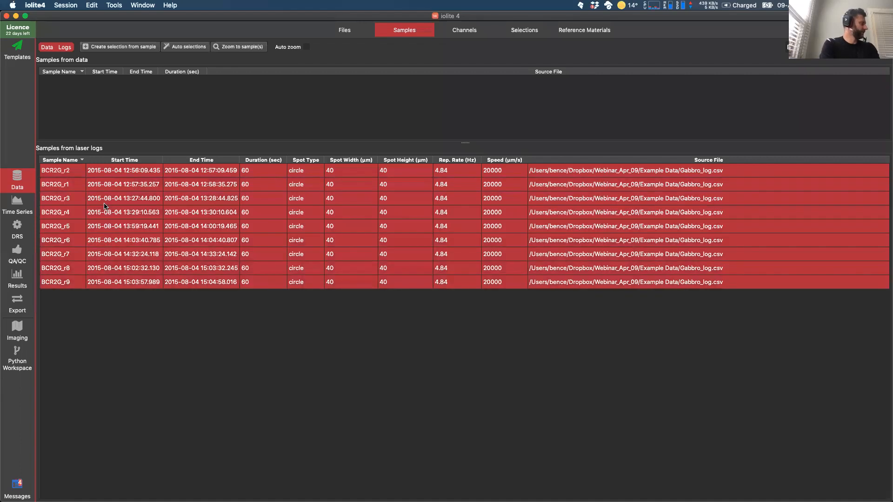
Step: Create G_BCR2G selections from the chosen samples with 1 s start and end crops and show that group in the time series
{"action": "left_click", "coordinate": [107, 47]}
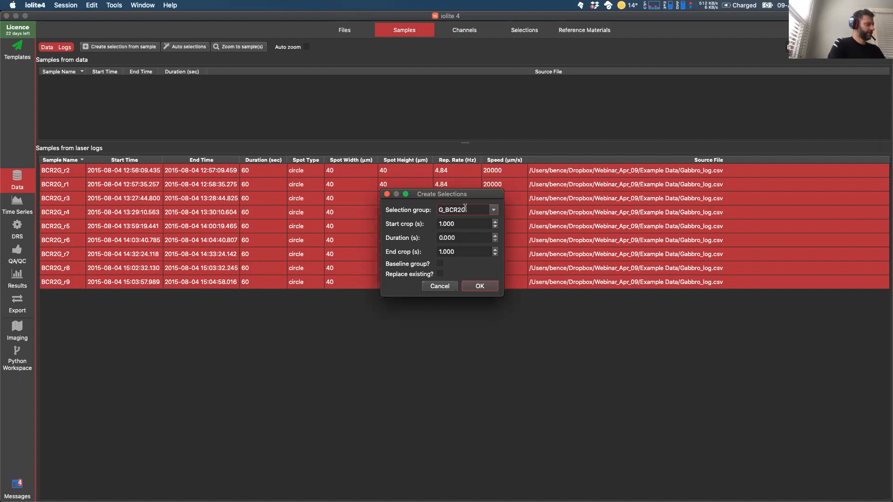
{"action": "left_click", "coordinate": [479, 286]}
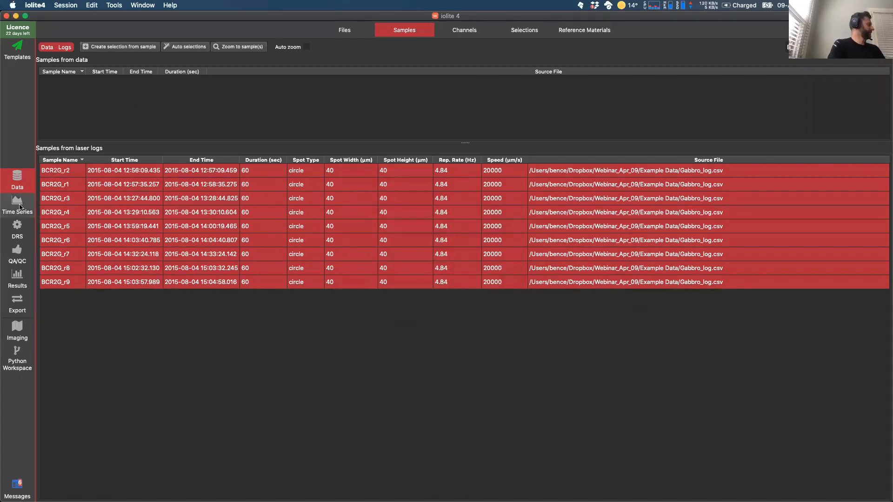
{"action": "left_click", "coordinate": [18, 205]}
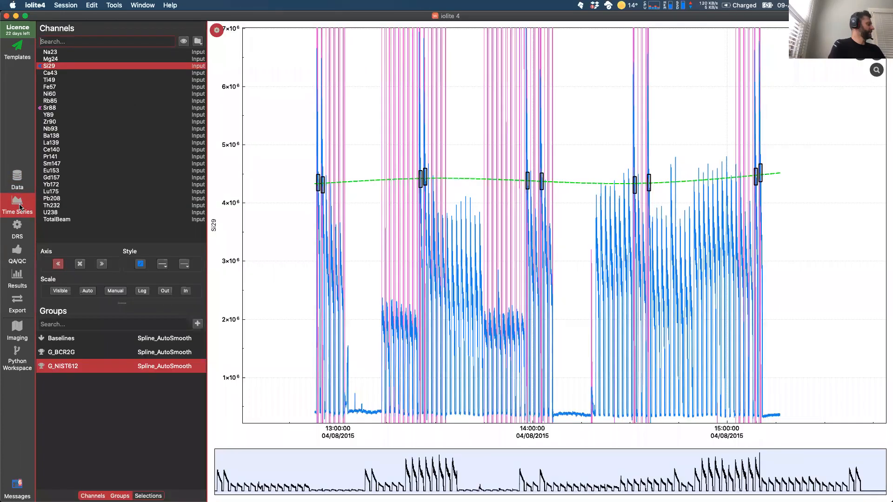
{"action": "left_click", "coordinate": [64, 353]}
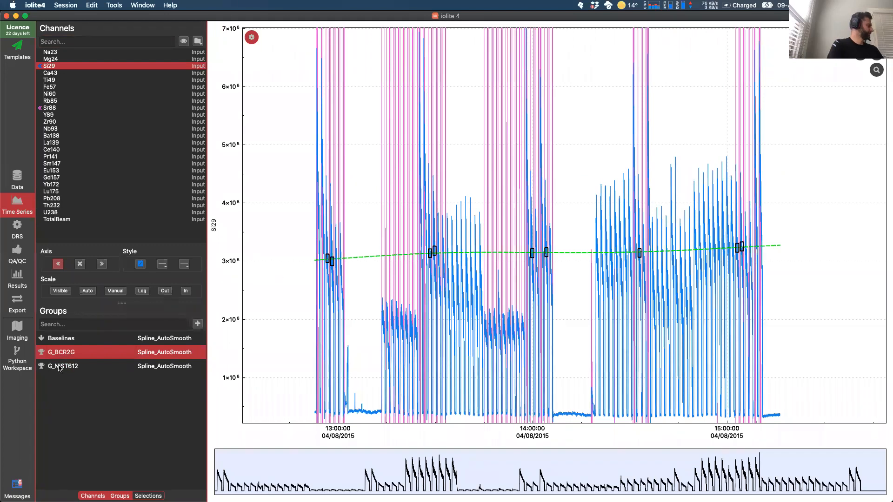
Step: Return to the data samples, filter them by name with BH, and start selecting the BHVO laser log samples
{"action": "left_click", "coordinate": [19, 186]}
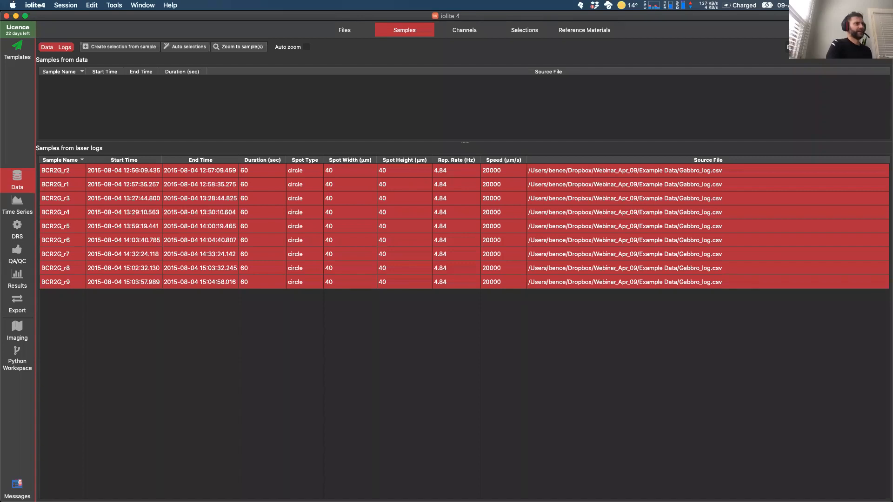
{"action": "key", "text": "BackSpace"}
{"action": "type", "text": "H"}
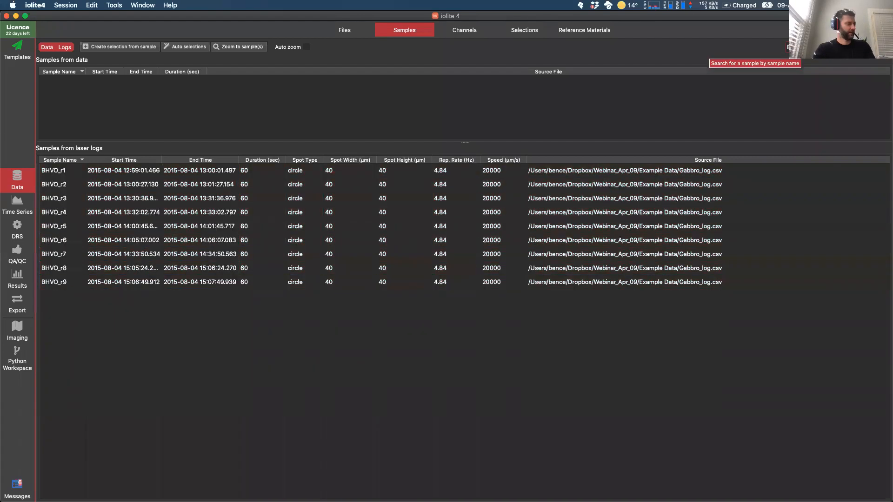
{"action": "left_click", "coordinate": [124, 213]}
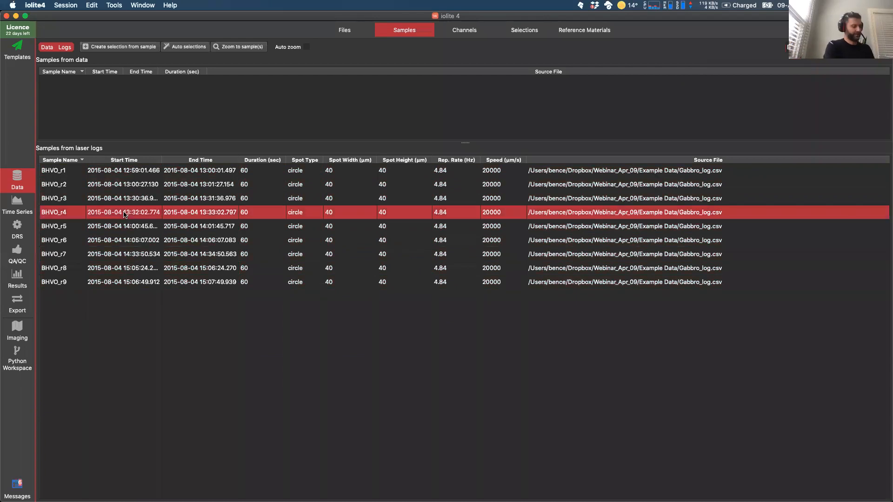
Step: Create selections from all BHVO laser log samples in the G_BHVO2G group and check that group in the time series
{"action": "key", "text": "super+a"}
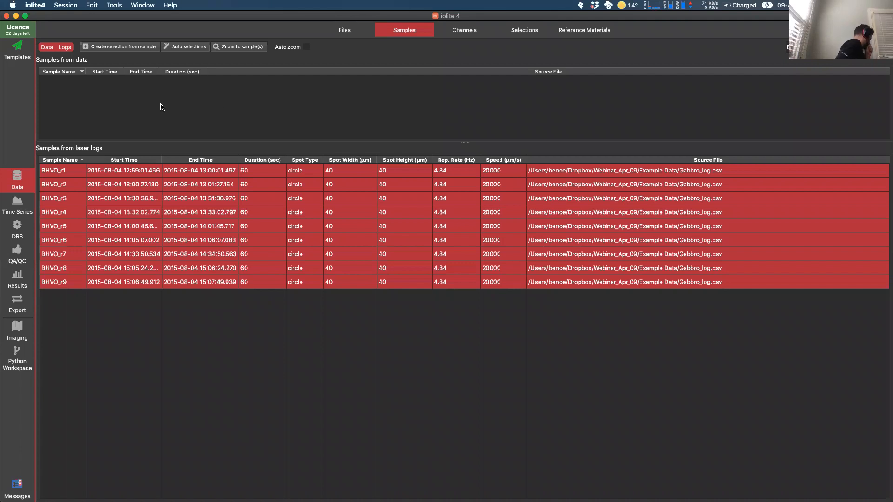
{"action": "left_click", "coordinate": [136, 46]}
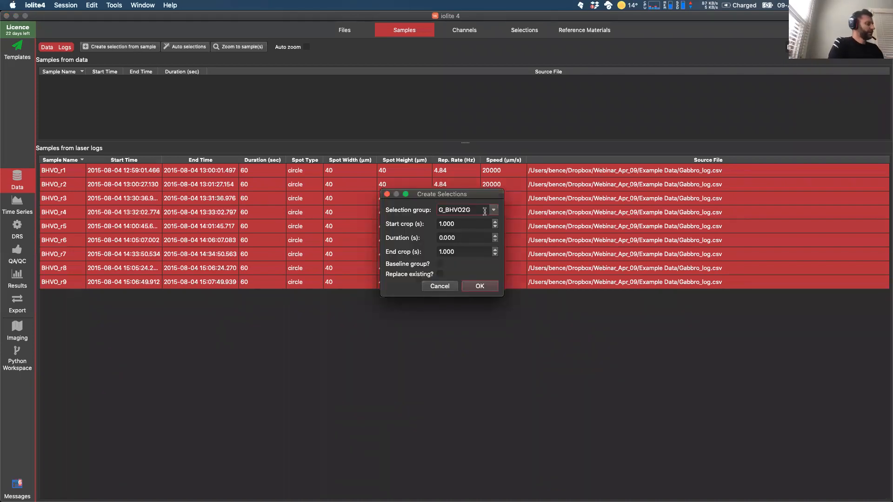
{"action": "left_click", "coordinate": [479, 286]}
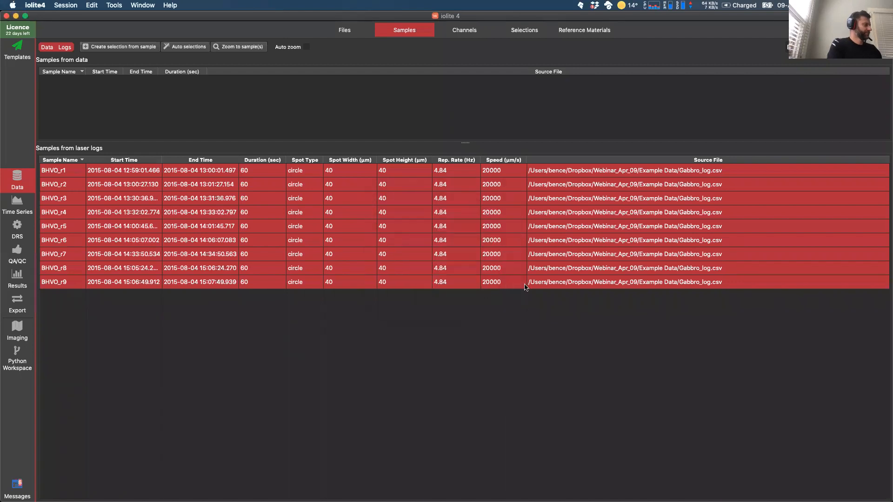
{"action": "left_click", "coordinate": [18, 204]}
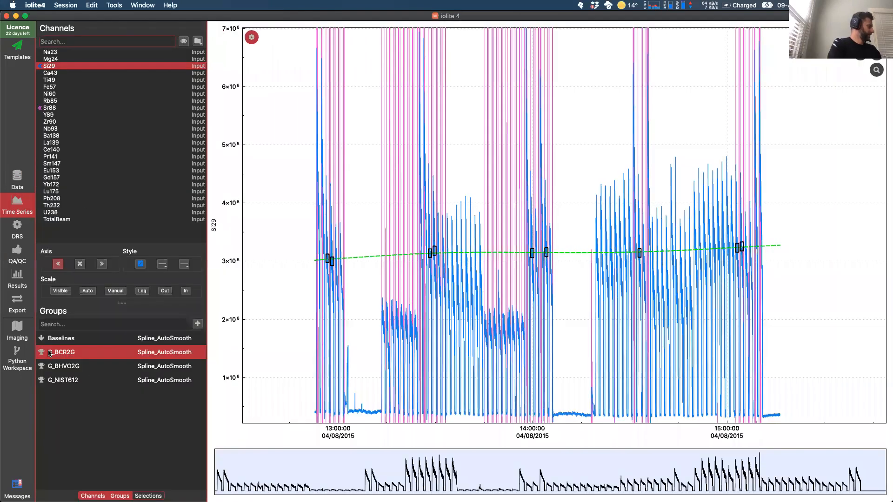
{"action": "left_click", "coordinate": [59, 371]}
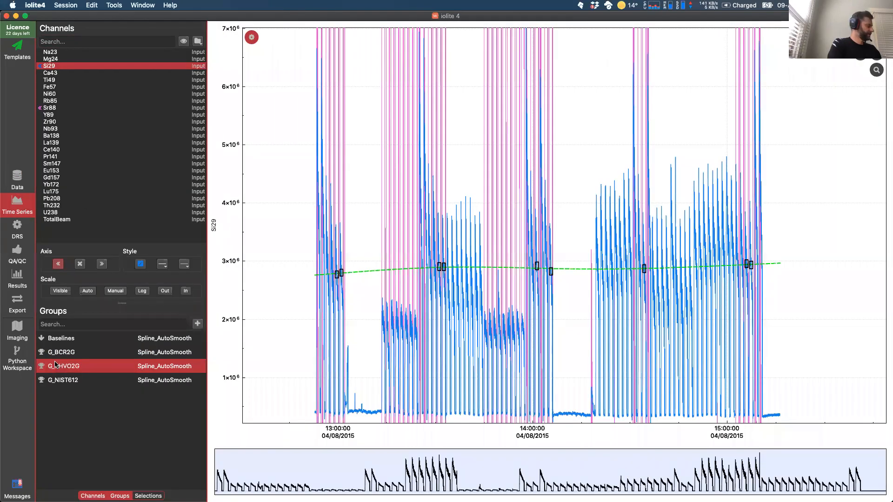
Step: Filter the samples by "Op" and create selections from all Opaq laser log samples in a new group named Opaques
{"action": "left_click", "coordinate": [17, 179]}
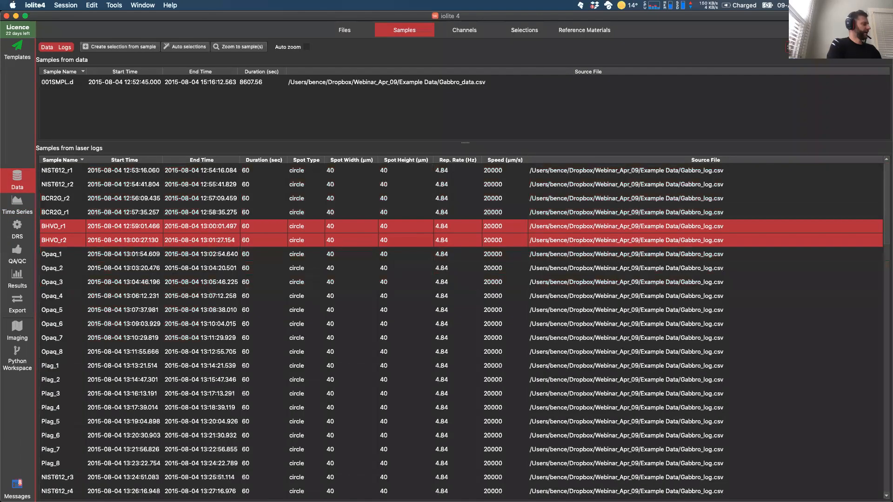
{"action": "type", "text": "Op"}
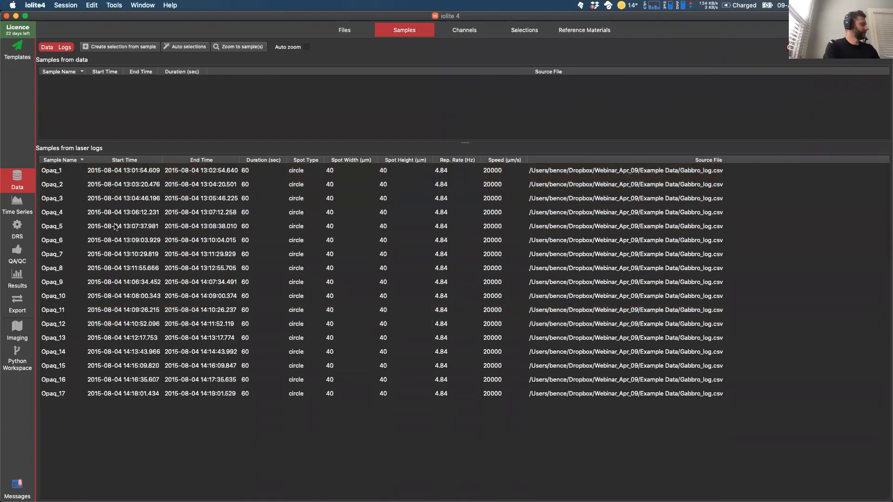
{"action": "left_click", "coordinate": [111, 227]}
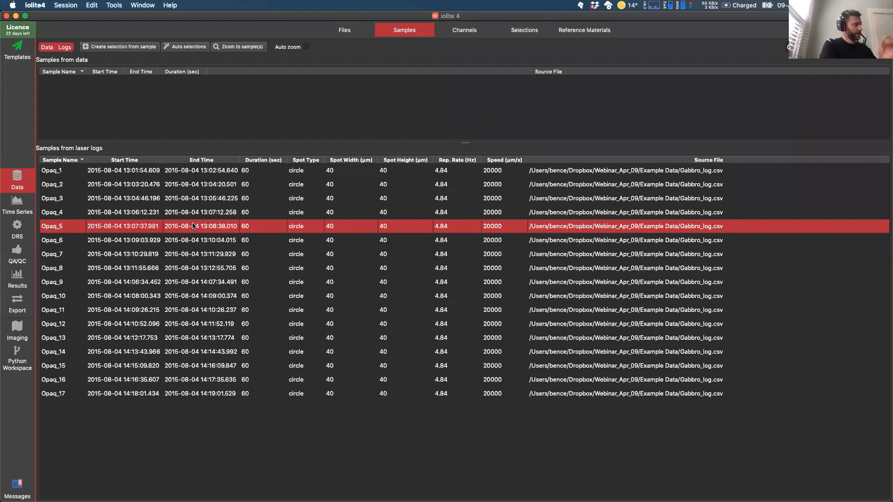
{"action": "key", "text": "super+a"}
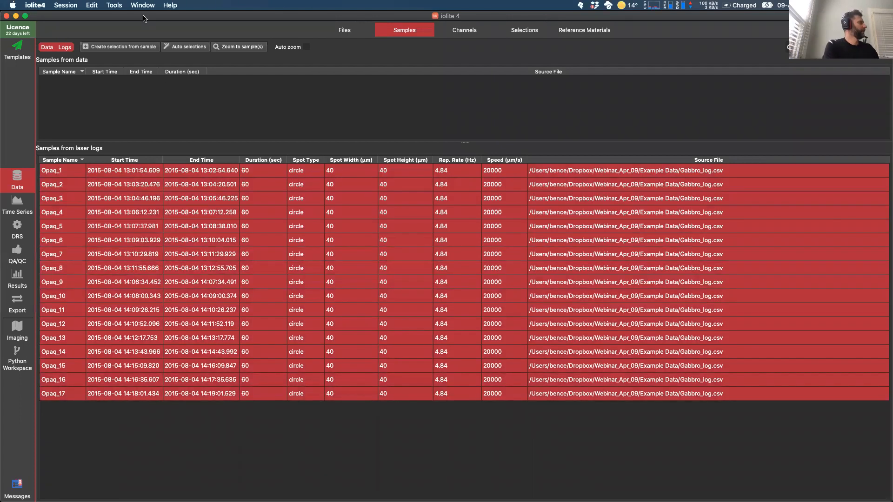
{"action": "left_click", "coordinate": [103, 47]}
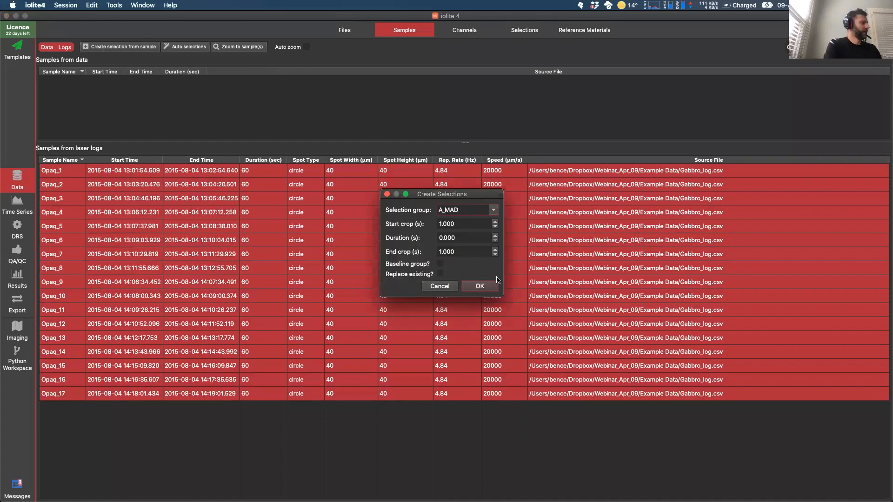
{"action": "left_click_drag", "start_coordinate": [463, 210], "coordinate": [435, 210]}
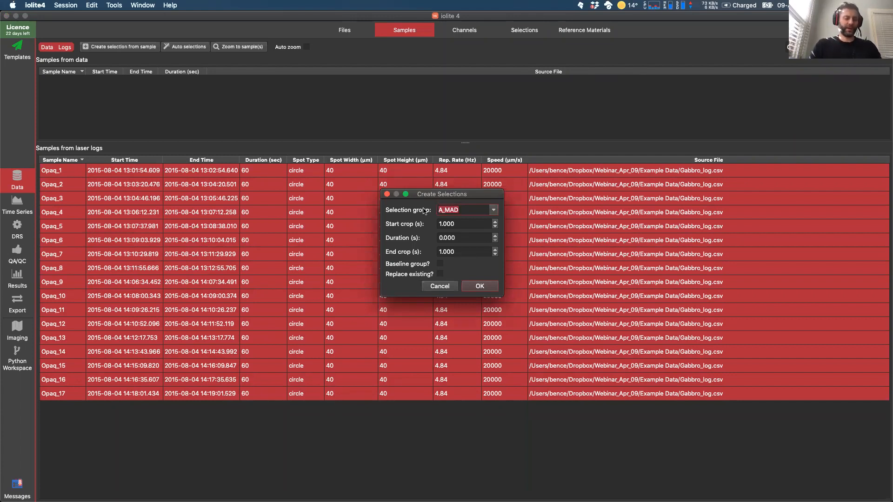
{"action": "type", "text": "Opaques"}
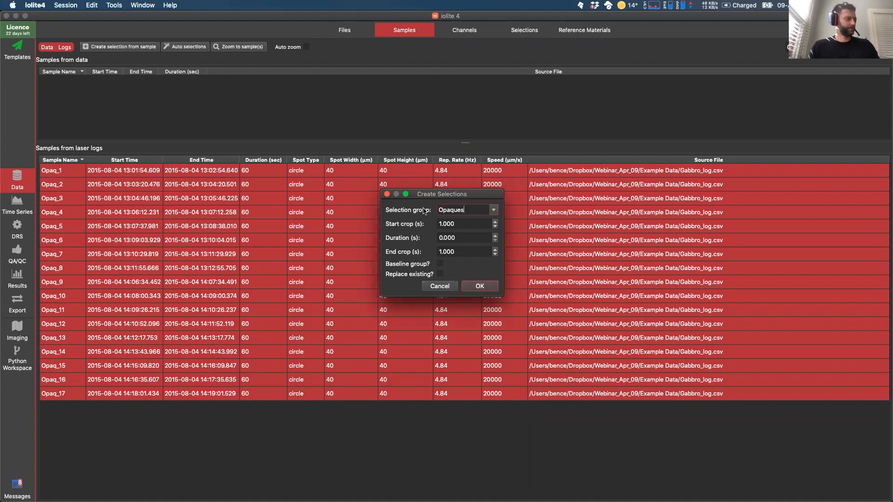
{"action": "left_click", "coordinate": [488, 289]}
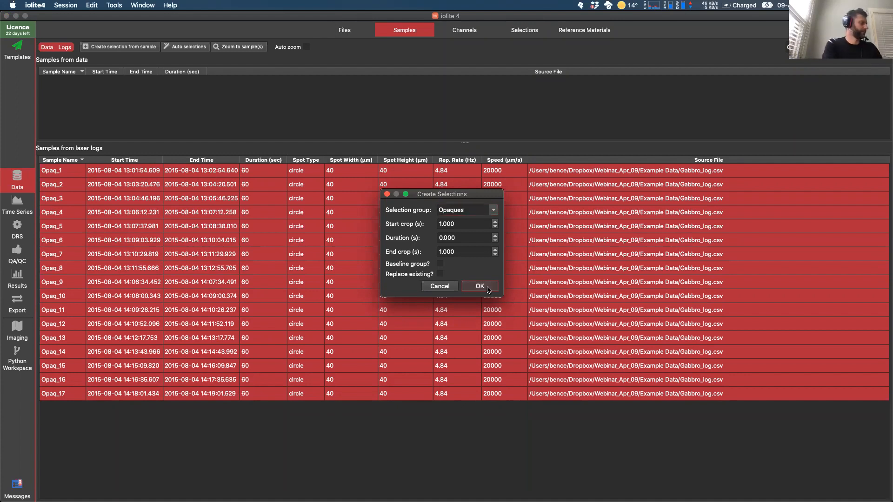
Step: Inspect the Opaques, G_NIST612, G_BHVO2G and G_BCR2G selection groups on the time series plot
{"action": "left_click", "coordinate": [337, 32]}
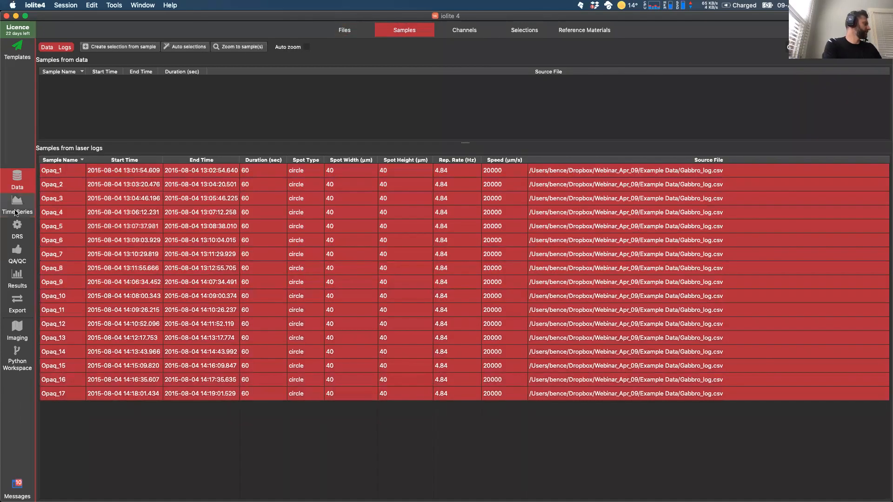
{"action": "left_click", "coordinate": [18, 204]}
{"action": "left_click", "coordinate": [58, 395]}
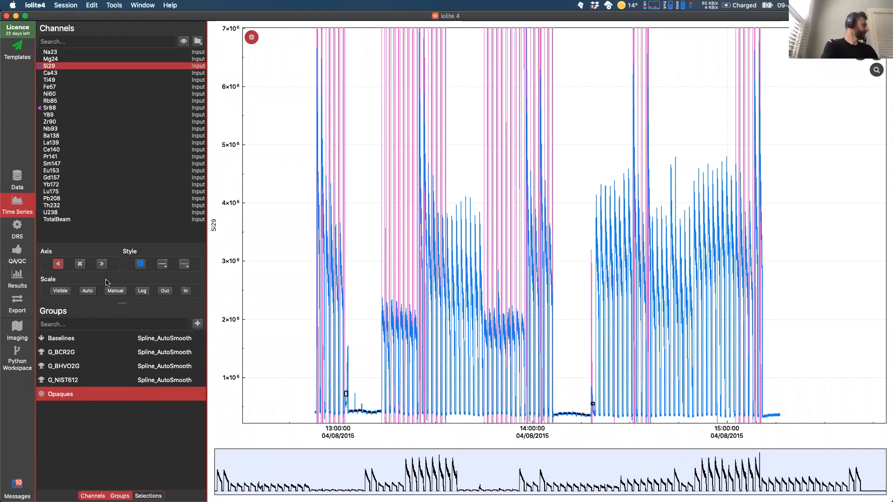
{"action": "left_click", "coordinate": [55, 381]}
{"action": "left_click", "coordinate": [70, 369]}
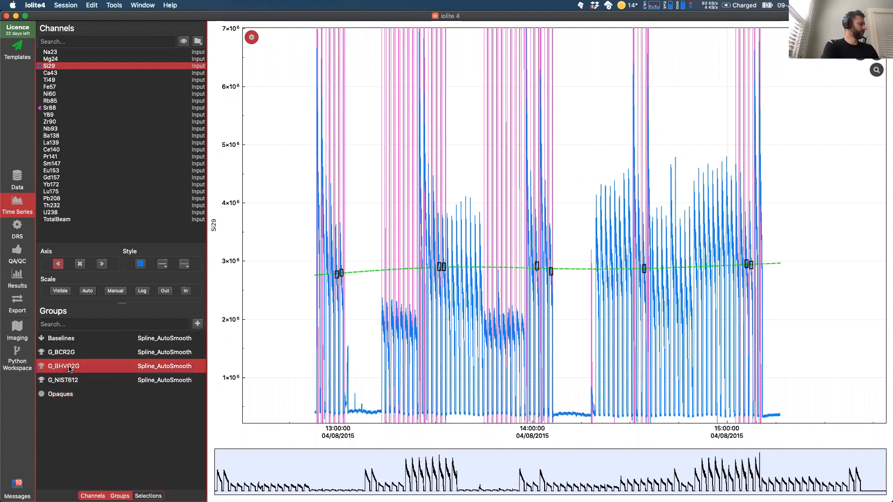
{"action": "left_click", "coordinate": [66, 355]}
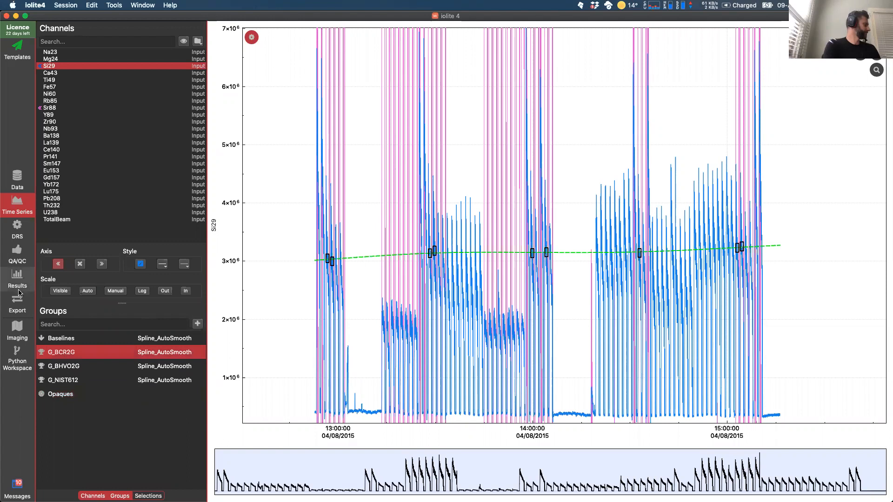
Step: Filter the sample list to the Plag samples and create selections from all of them in a new group named Plagioclase
{"action": "left_click", "coordinate": [16, 180]}
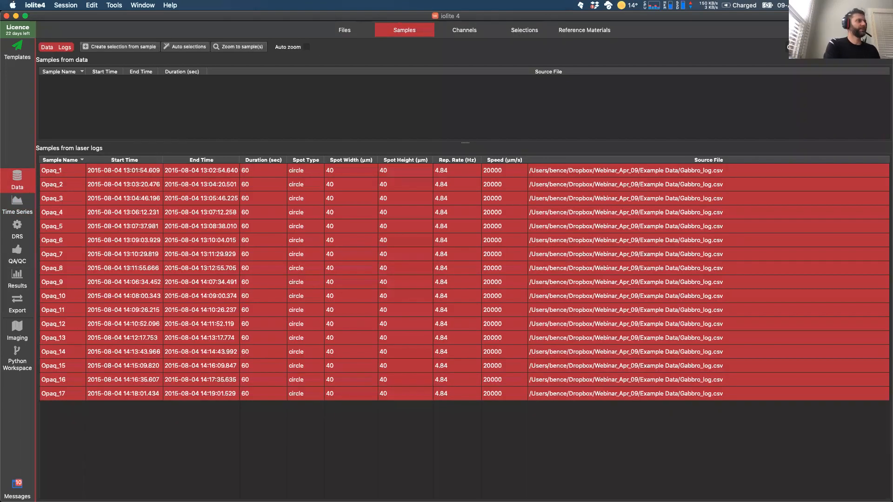
{"action": "type", "text": "P"}
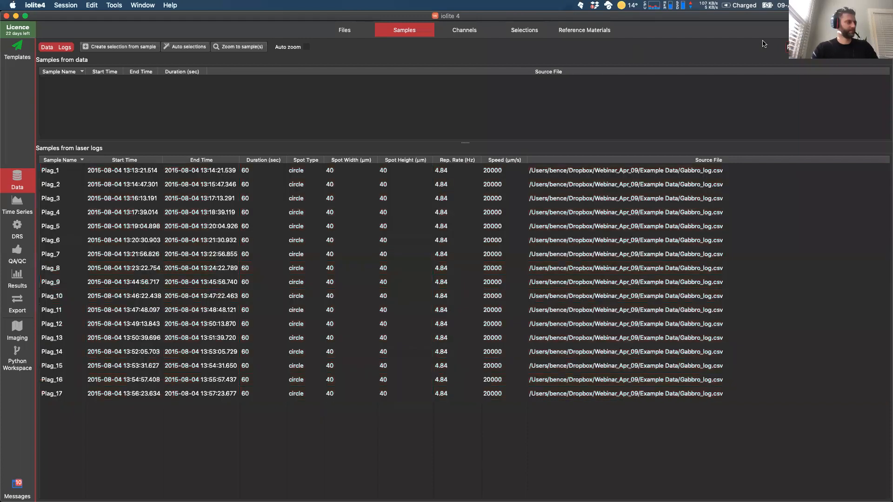
{"action": "left_click", "coordinate": [156, 256]}
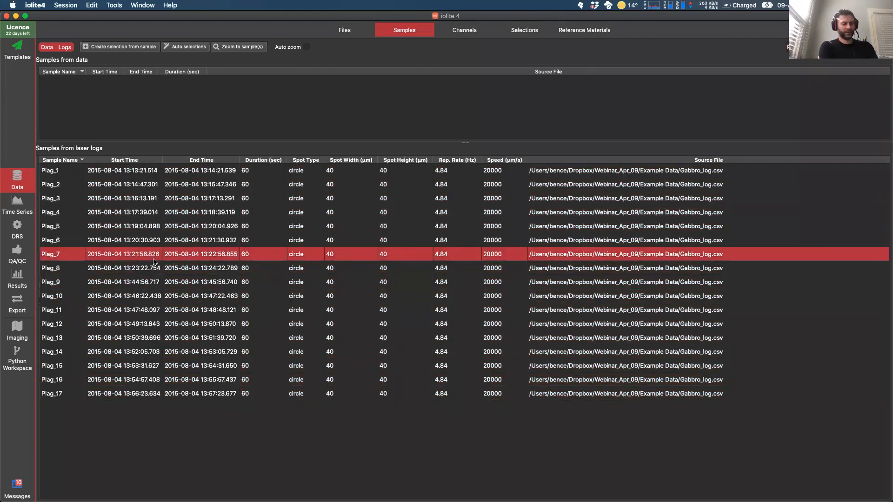
{"action": "key", "text": "super+a"}
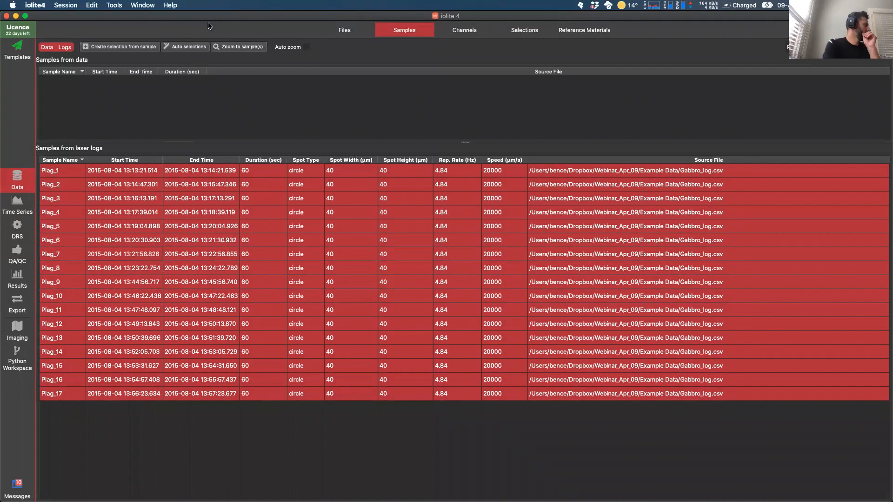
{"action": "left_click", "coordinate": [120, 46]}
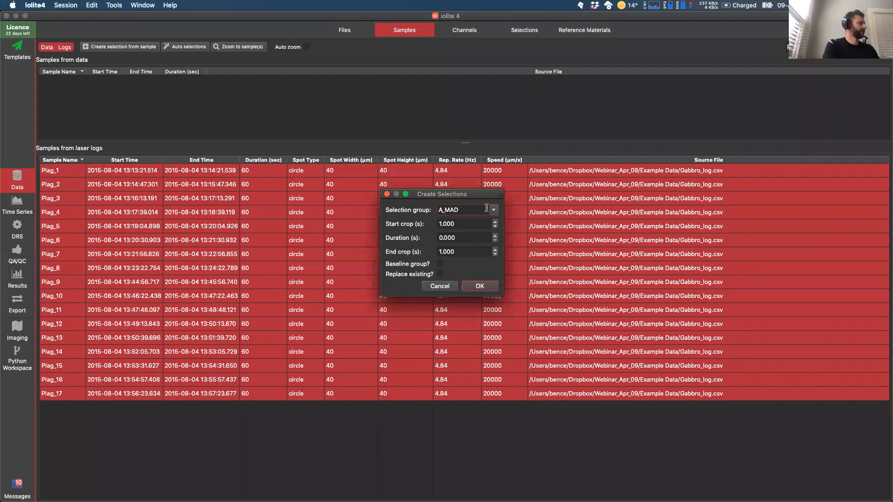
{"action": "key", "text": "super+a"}
{"action": "type", "text": "Plagioclase"}
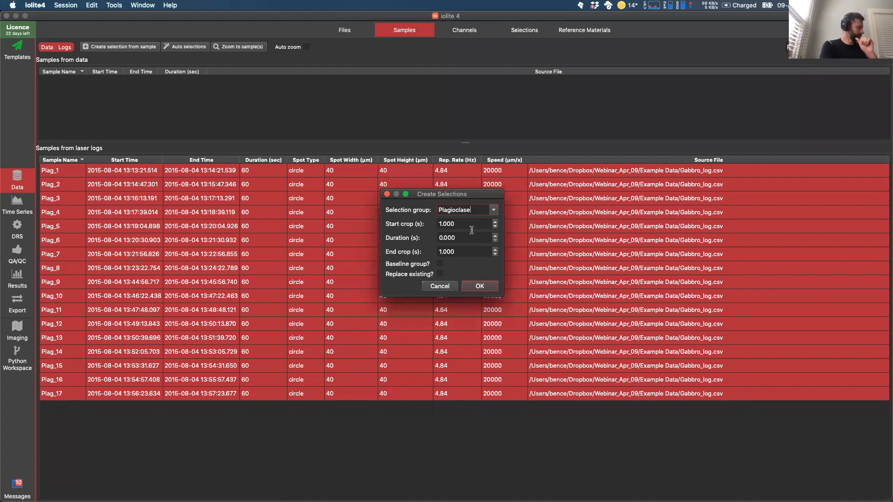
{"action": "left_click", "coordinate": [476, 286]}
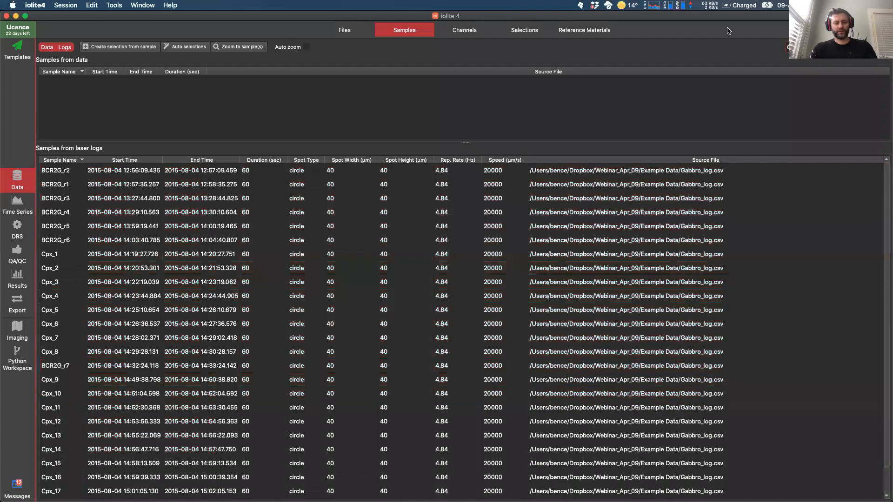
Step: Create selections from all Cpx laser log samples in a new group named Cpx
{"action": "left_click", "coordinate": [148, 267]}
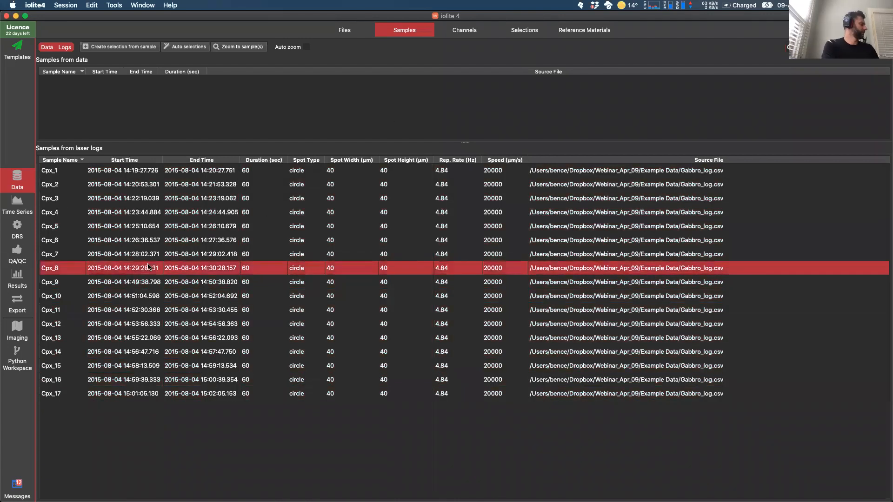
{"action": "key", "text": "super+a"}
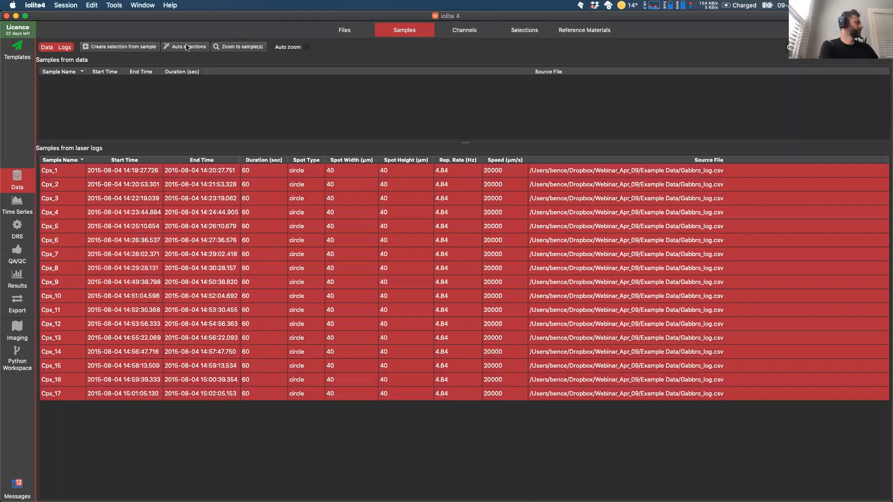
{"action": "left_click", "coordinate": [122, 46]}
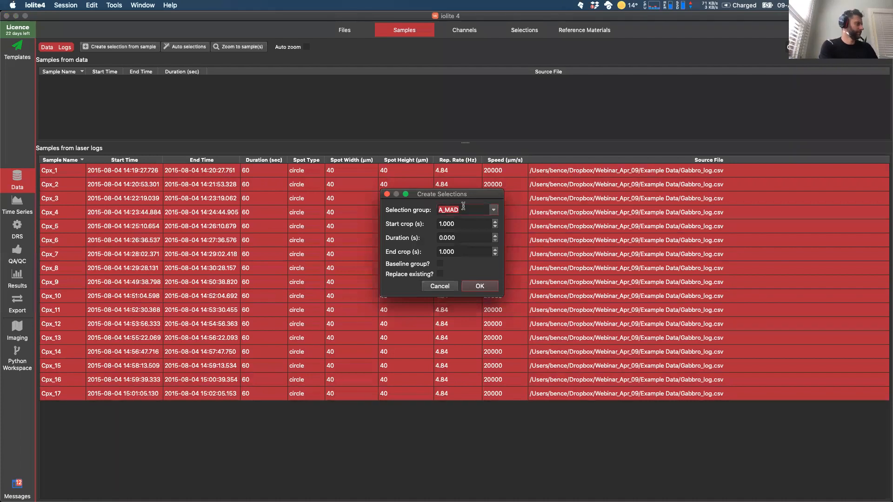
{"action": "type", "text": "Cpx"}
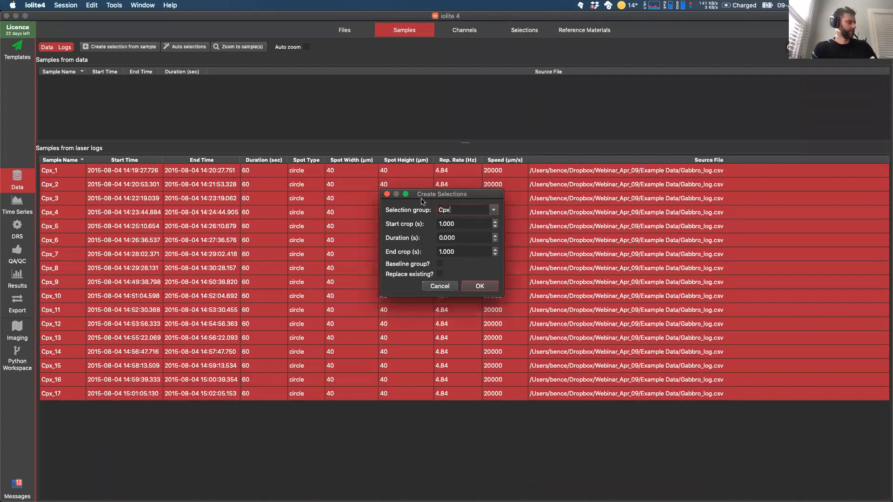
{"action": "left_click", "coordinate": [479, 286]}
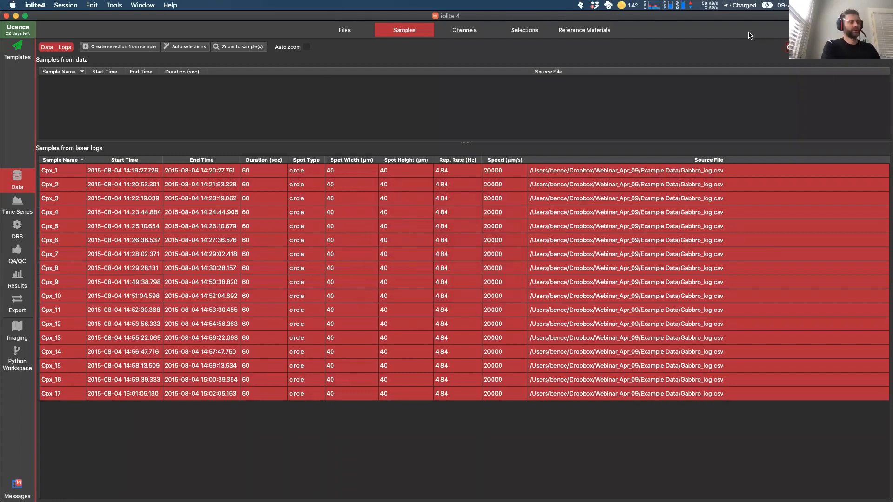
Step: Filter the samples by "ol" and create selections from all Oliv laser log samples in a new group named Olivine
{"action": "type", "text": "pl"}
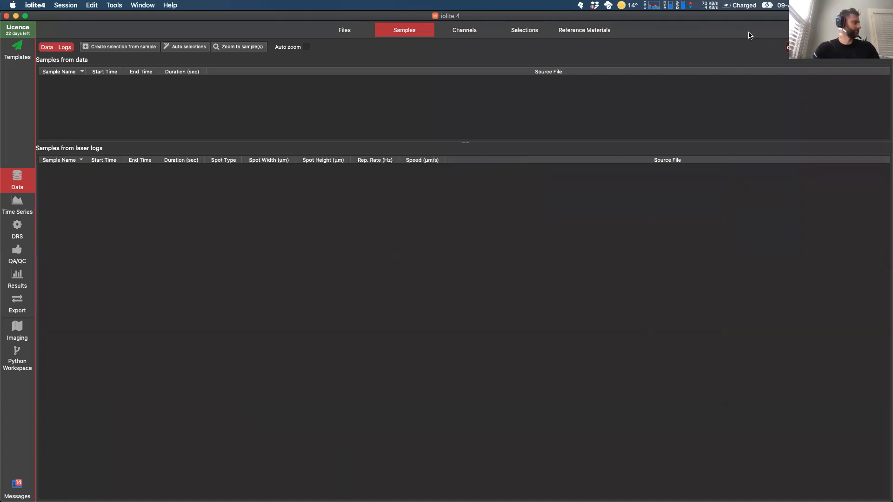
{"action": "key", "text": "BackSpace"}
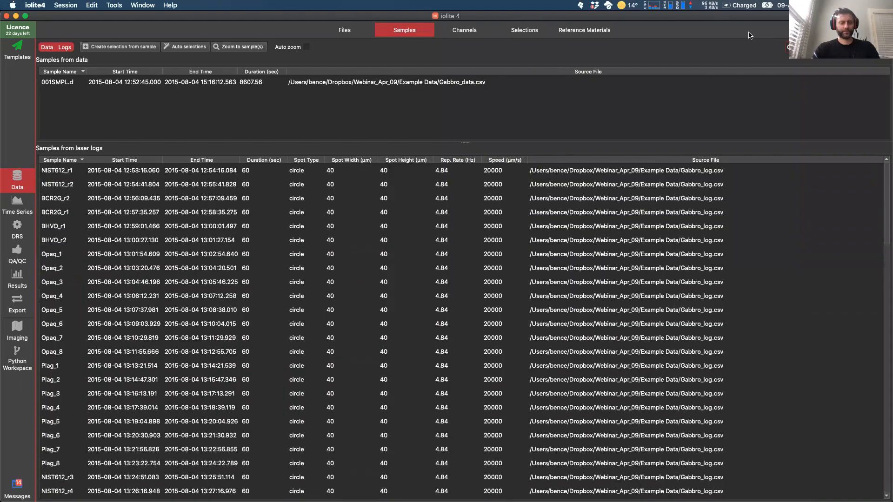
{"action": "type", "text": "ol"}
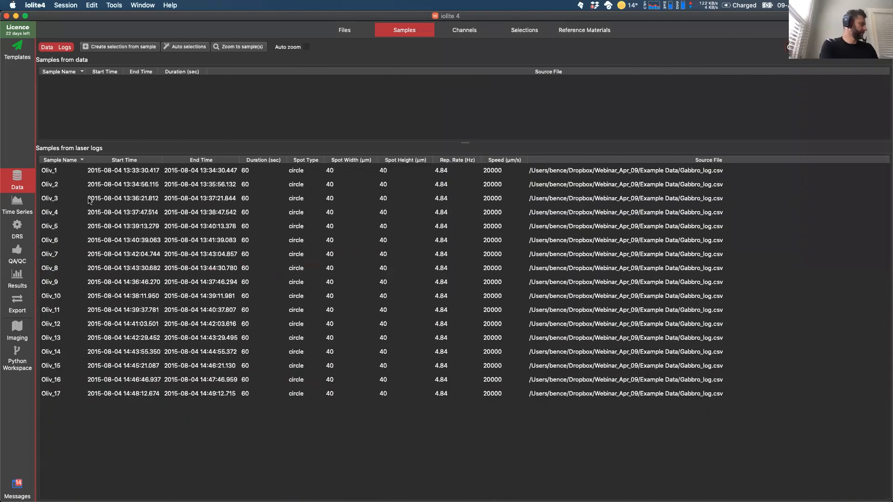
{"action": "left_click", "coordinate": [124, 199]}
{"action": "key", "text": "super+a"}
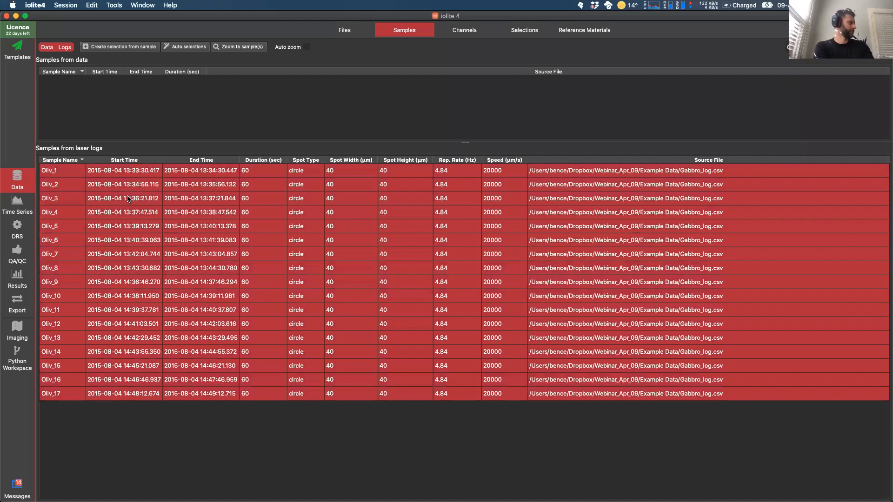
{"action": "left_click", "coordinate": [124, 48]}
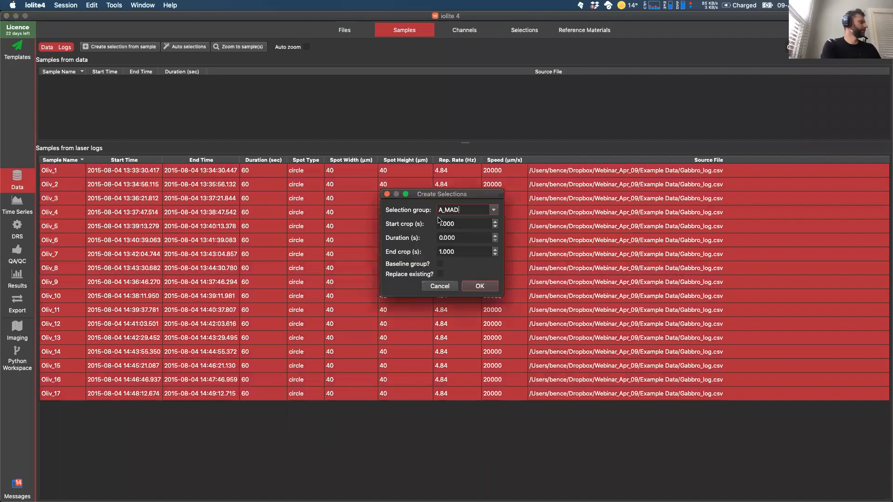
{"action": "double_click", "coordinate": [463, 209]}
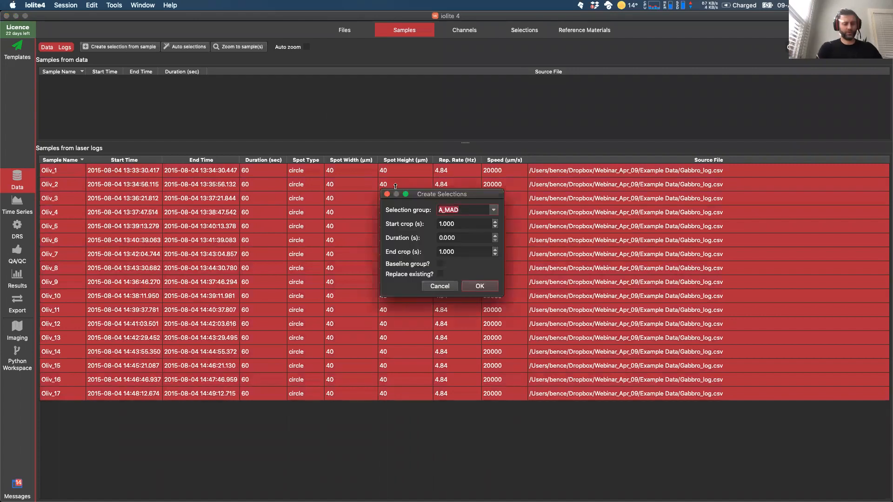
{"action": "type", "text": "Olivine"}
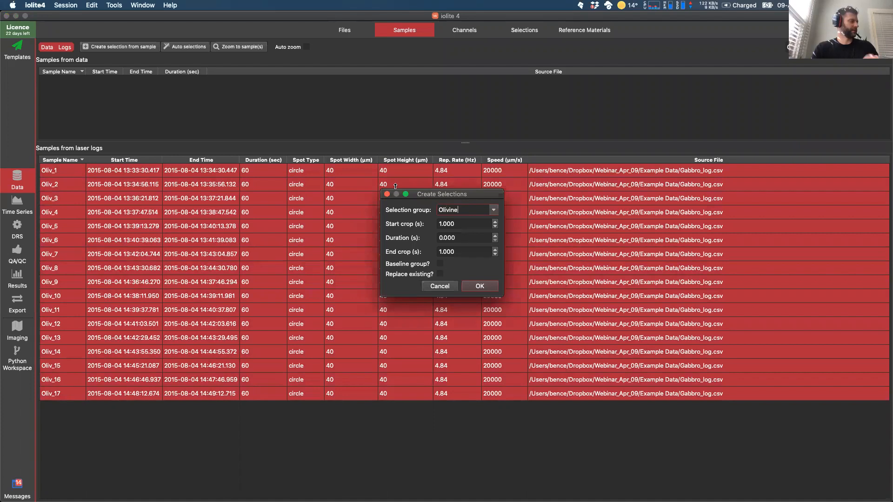
{"action": "left_click", "coordinate": [477, 287]}
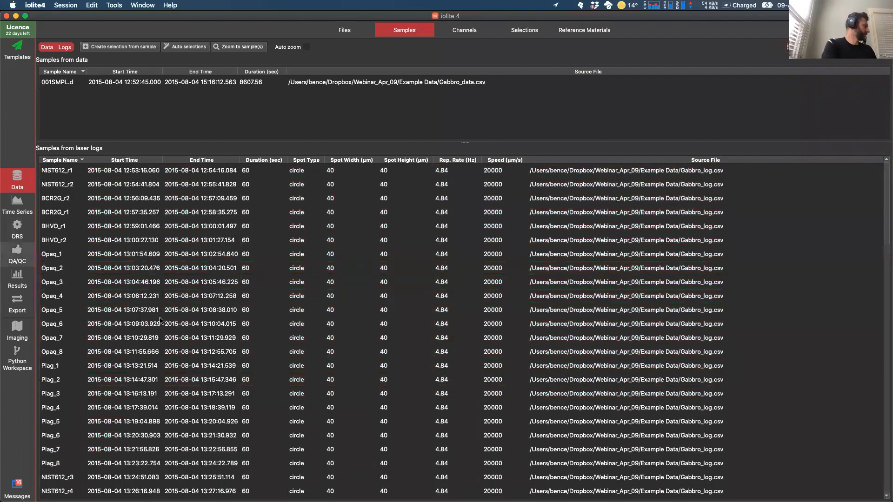
Step: Filter the full sample list by "Ol" and create selections from all Oliv samples in a new group named Ol and Cpx
{"action": "scroll", "coordinate": [160, 321], "scroll_direction": "down", "scroll_amount": 17}
{"action": "scroll", "coordinate": [160, 321], "scroll_direction": "up", "scroll_amount": 11}
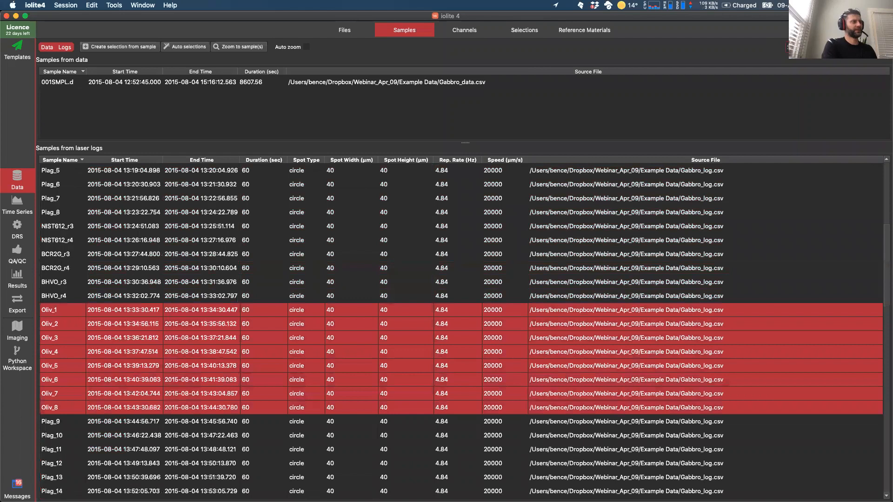
{"action": "left_click", "coordinate": [837, 47]}
{"action": "type", "text": "Ol"}
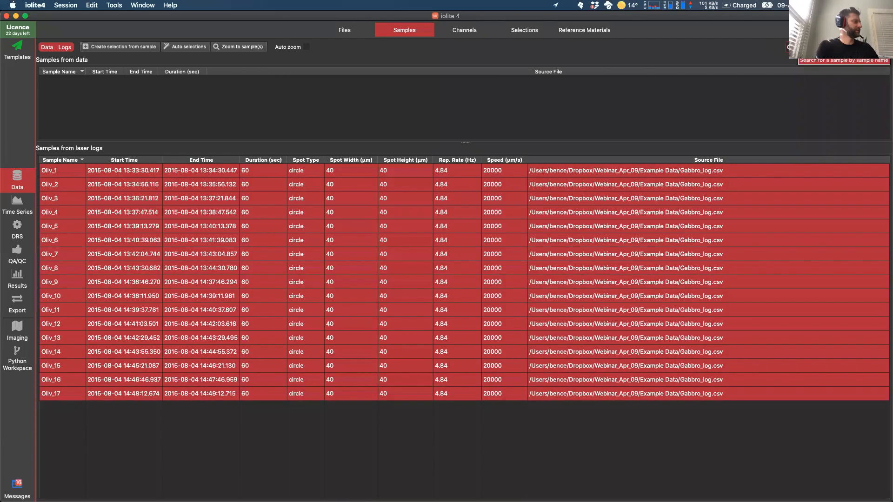
{"action": "left_click", "coordinate": [108, 47]}
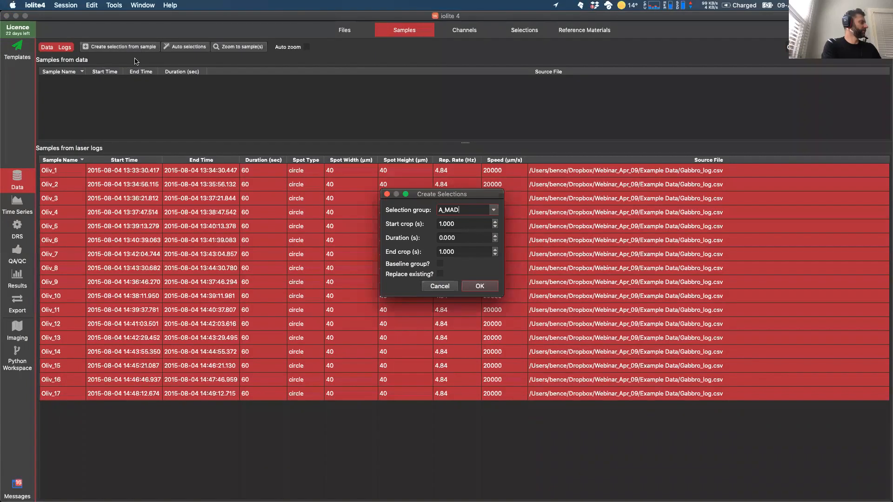
{"action": "double_click", "coordinate": [445, 207]}
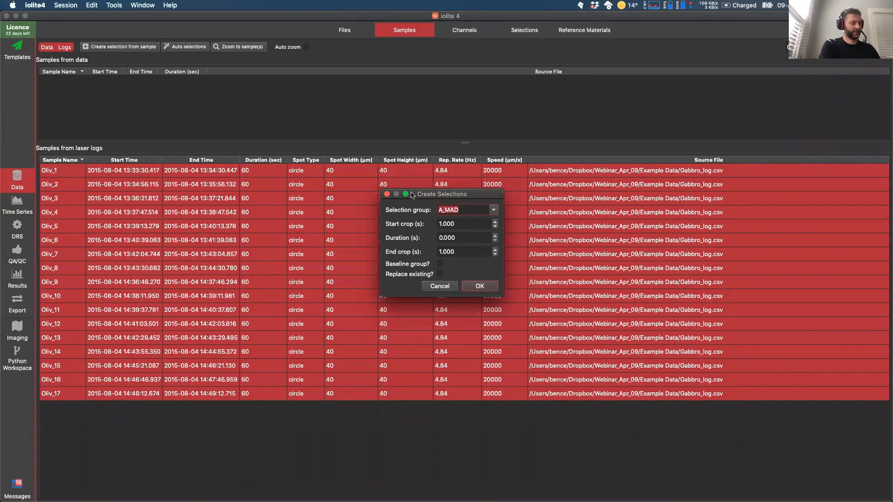
{"action": "type", "text": "Ol and Cpx"}
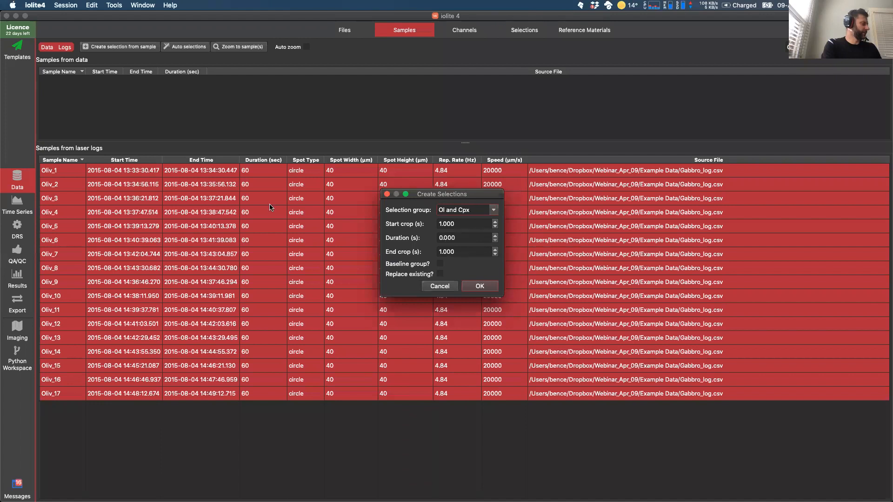
{"action": "left_click", "coordinate": [479, 287]}
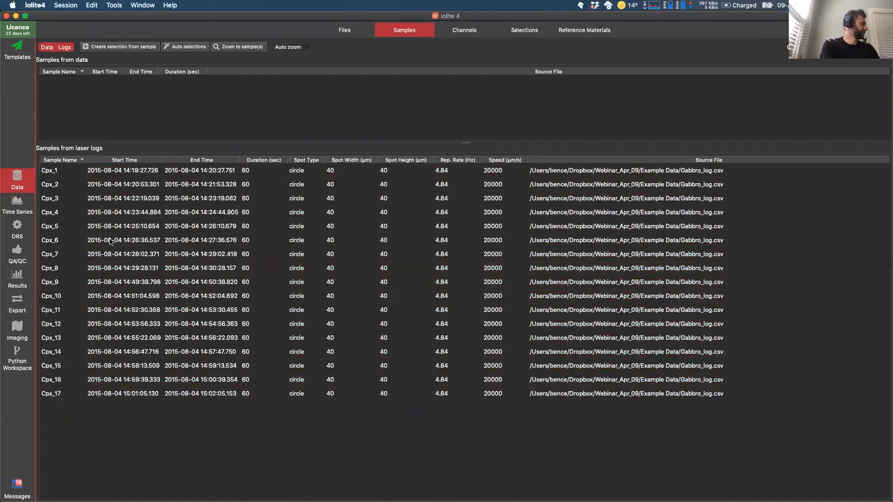
Step: Add selections from all Cpx laser log samples to the existing Ol and Cpx group
{"action": "left_click", "coordinate": [127, 241]}
{"action": "key", "text": "super+a"}
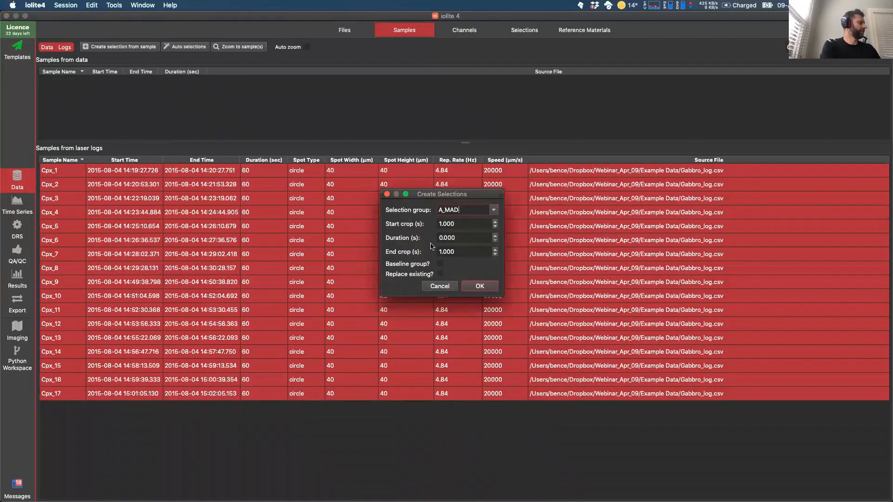
{"action": "left_click", "coordinate": [494, 212]}
{"action": "scroll", "coordinate": [479, 251], "scroll_direction": "down", "scroll_amount": 3}
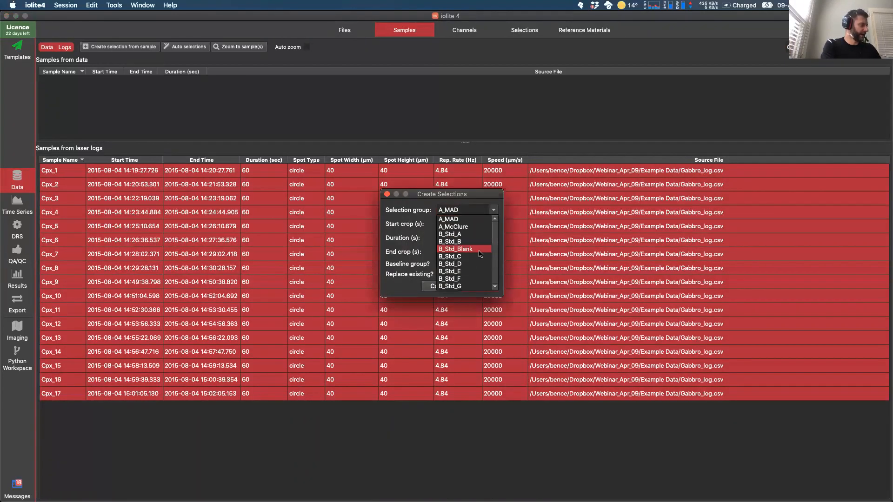
{"action": "scroll", "coordinate": [479, 253], "scroll_direction": "down", "scroll_amount": 4}
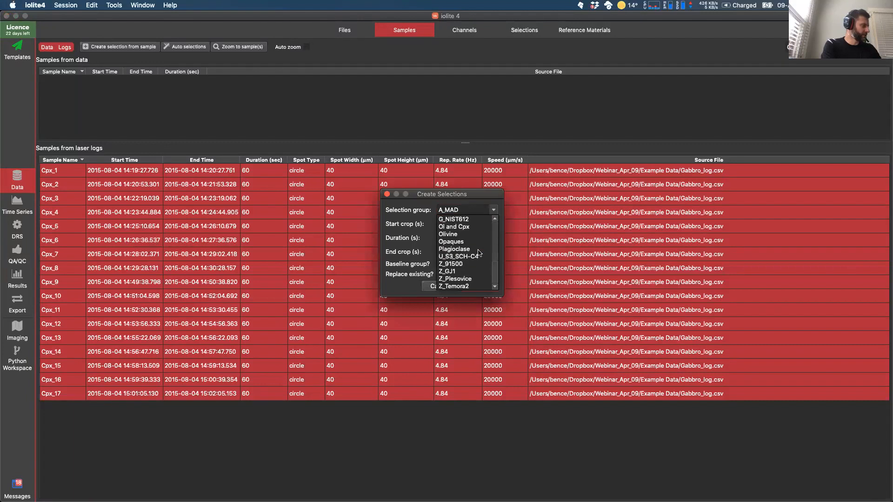
{"action": "left_click", "coordinate": [456, 230]}
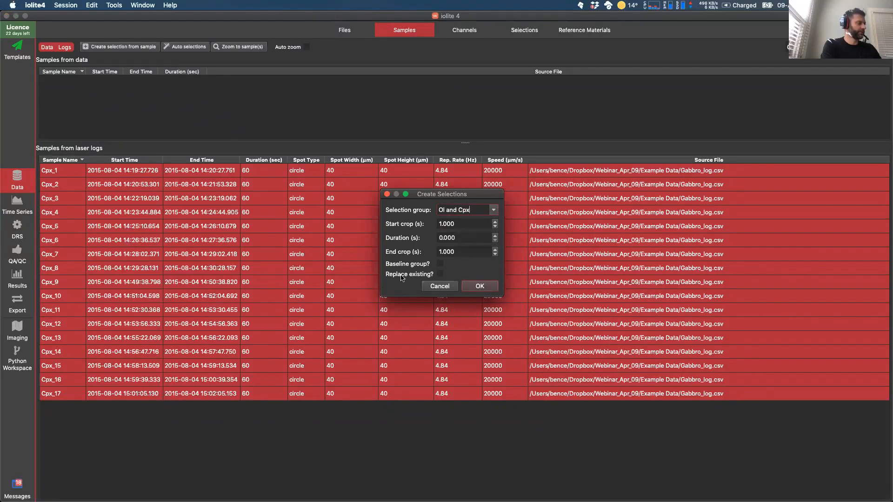
{"action": "left_click", "coordinate": [478, 289]}
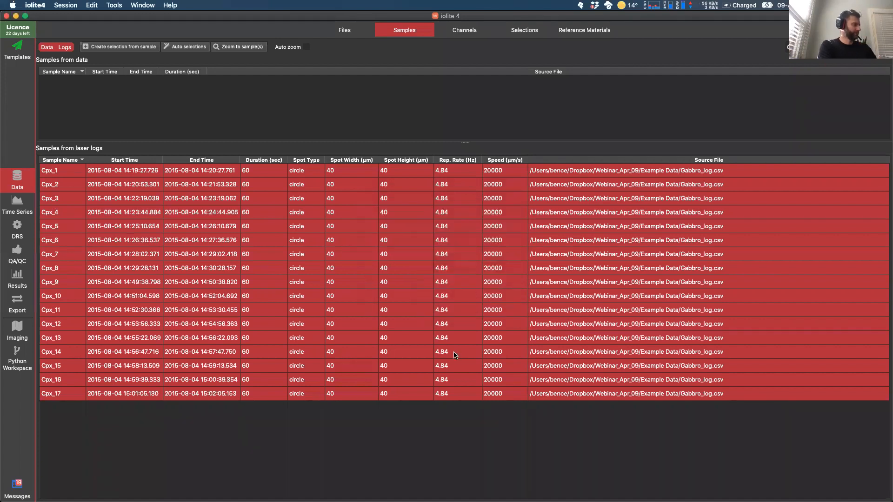
Step: Inspect the Cpx, Olivine, Ol and Cpx, Opaques and Plagioclase selection groups on the time series plot
{"action": "left_click", "coordinate": [17, 206]}
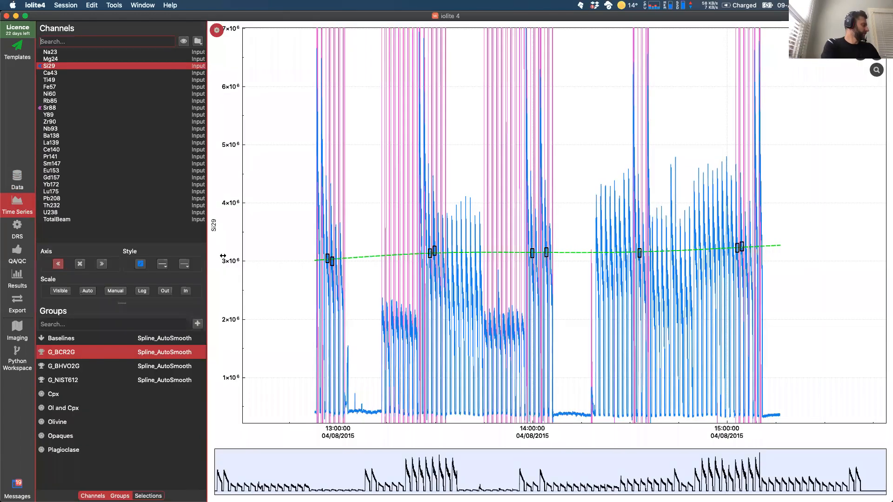
{"action": "left_click", "coordinate": [53, 394]}
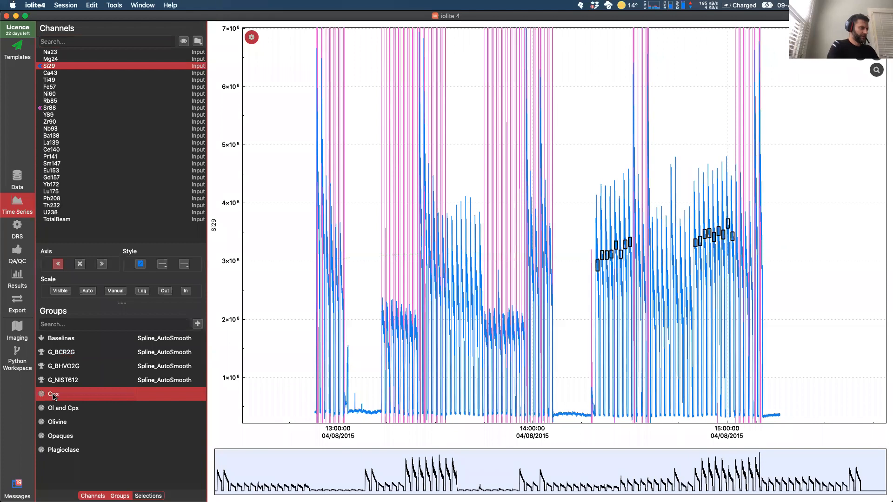
{"action": "left_click", "coordinate": [53, 423]}
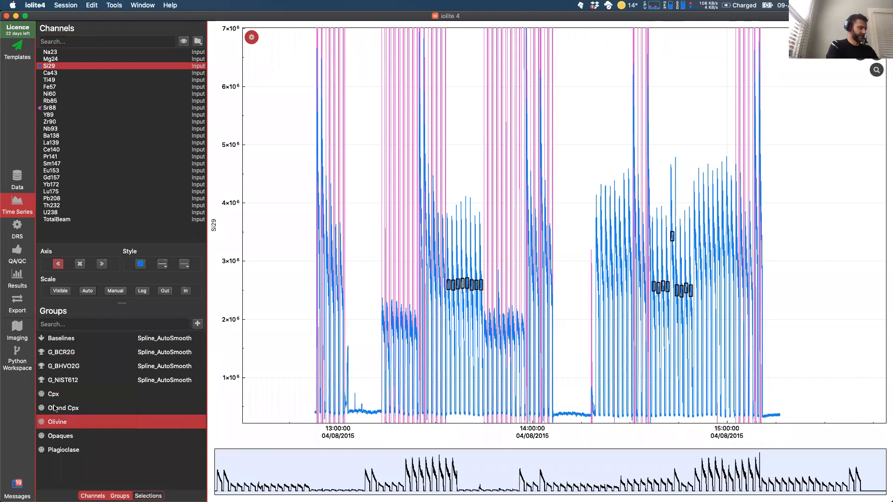
{"action": "left_click", "coordinate": [55, 407]}
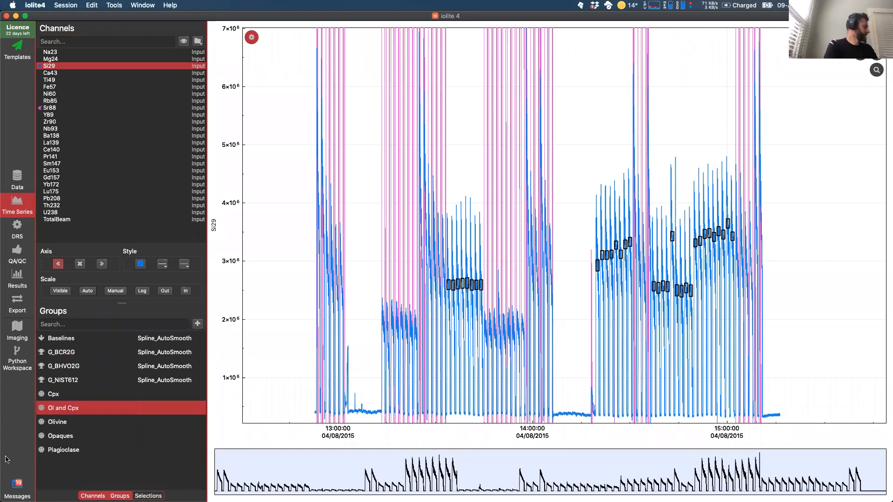
{"action": "left_click", "coordinate": [66, 425]}
{"action": "left_click", "coordinate": [61, 435]}
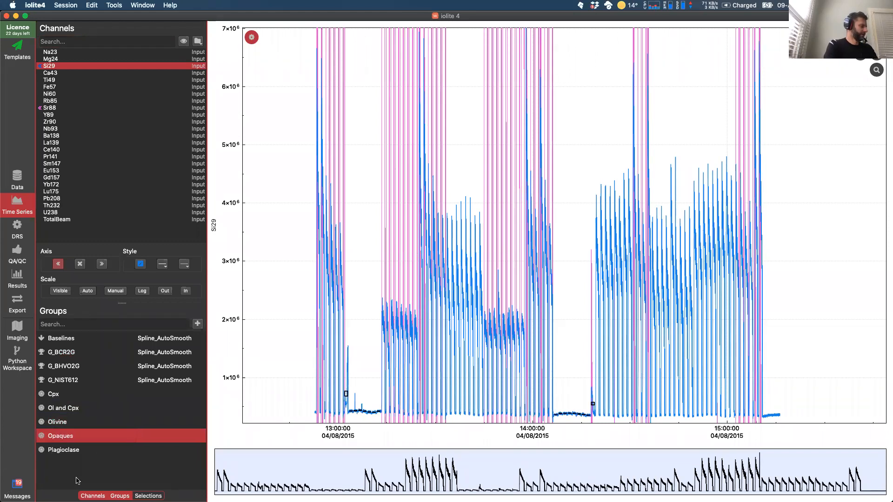
{"action": "left_click", "coordinate": [73, 453]}
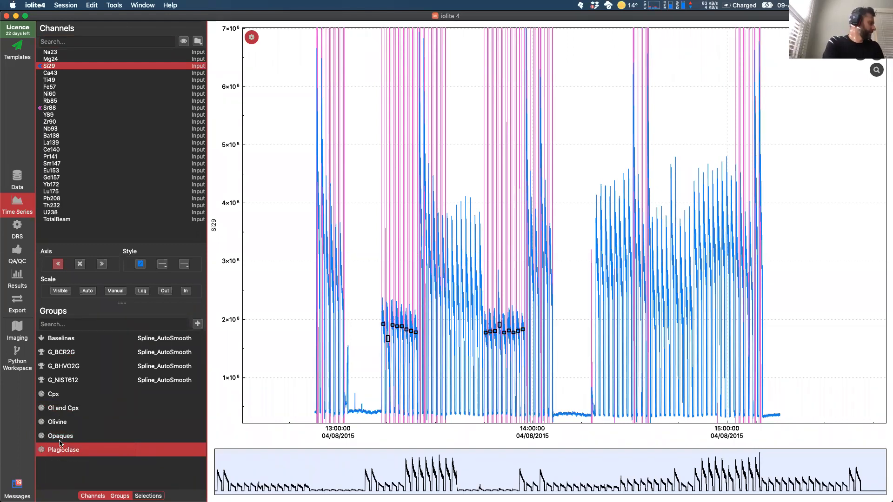
{"action": "left_click", "coordinate": [60, 438]}
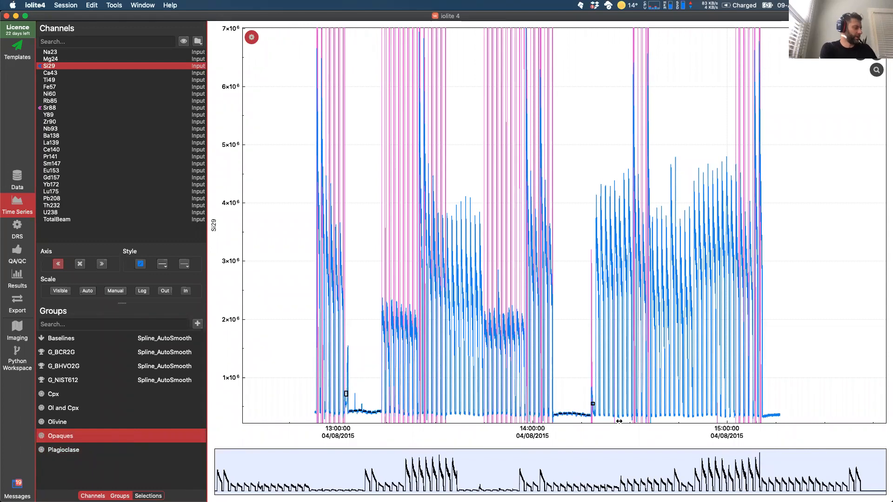
Step: Remove the Sr88 channel from the time series plot and make Si29 the active channel
{"action": "left_click", "coordinate": [55, 109]}
{"action": "left_click", "coordinate": [80, 264]}
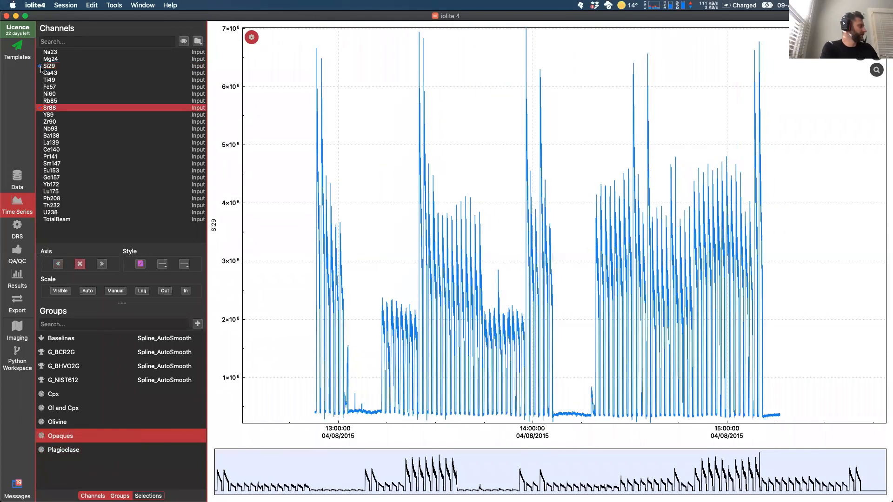
{"action": "left_click", "coordinate": [44, 67]}
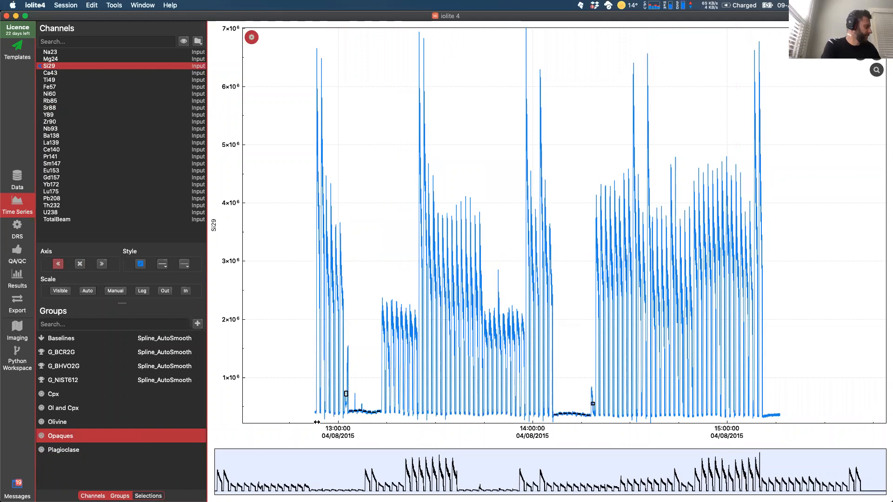
Step: Review the Ol and Cpx, Cpx, Olivine and Plagioclase selections against the Si29 signal alone
{"action": "left_click", "coordinate": [58, 409]}
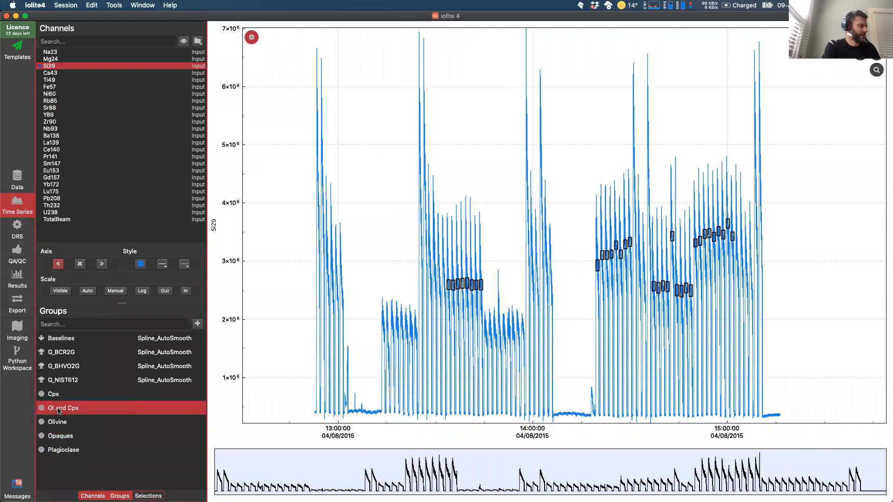
{"action": "left_click", "coordinate": [54, 395]}
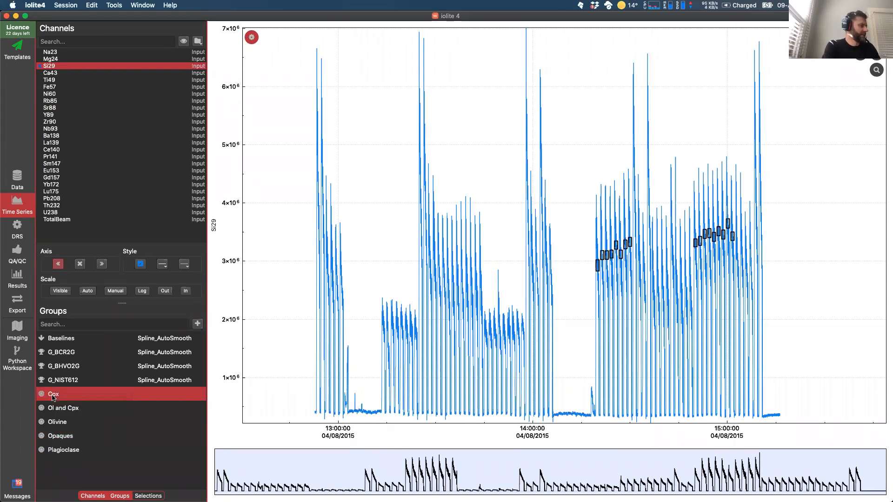
{"action": "left_click", "coordinate": [57, 422]}
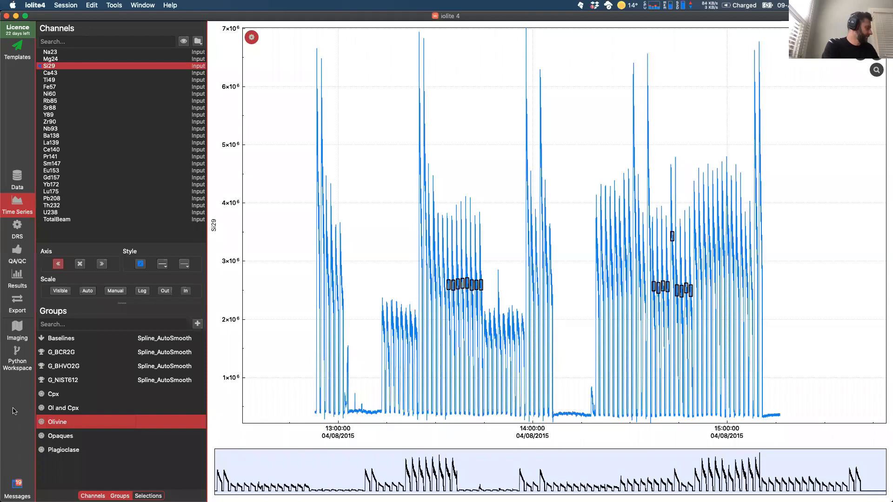
{"action": "left_click", "coordinate": [52, 452]}
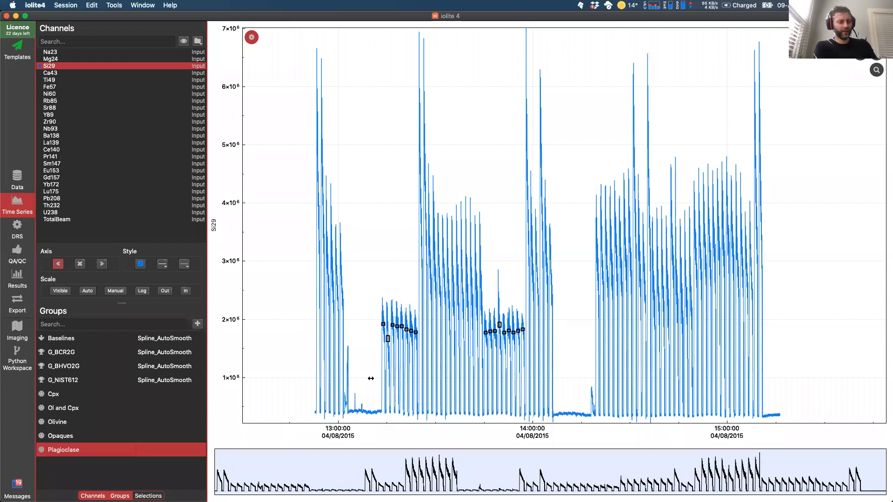
{"action": "key", "text": "super+Tab"}
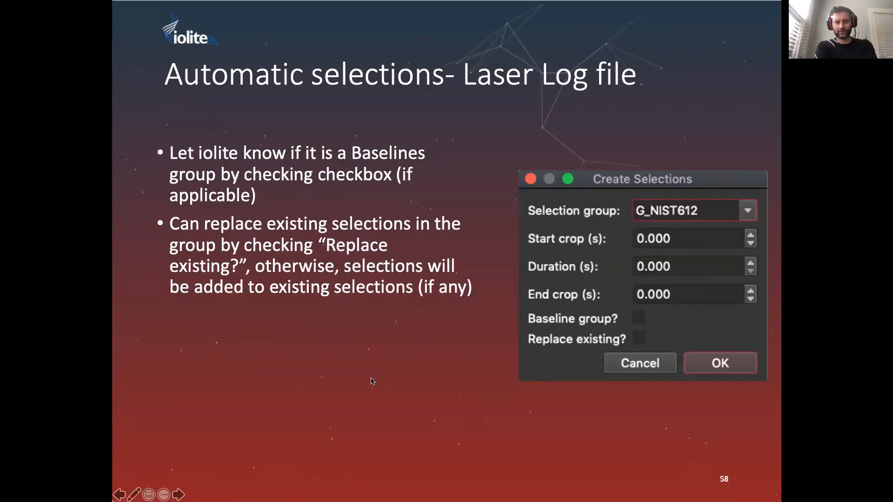
{"action": "key", "text": "Right"}
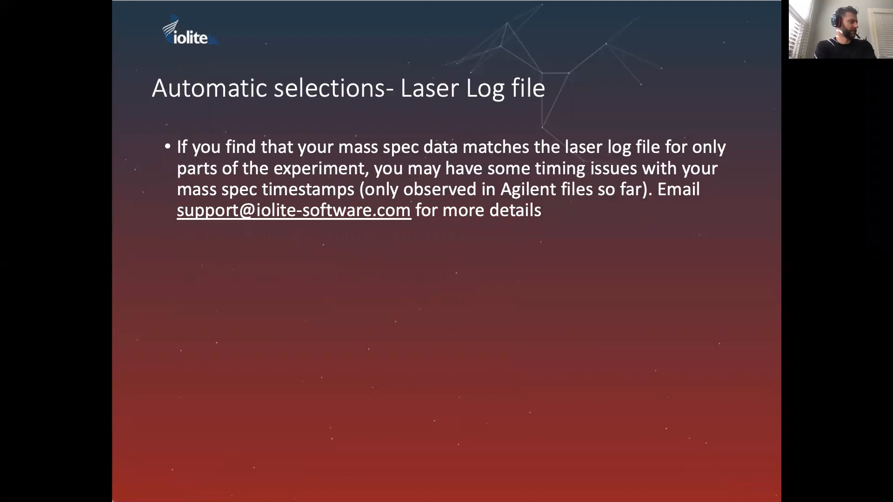
{"action": "key", "text": "Right"}
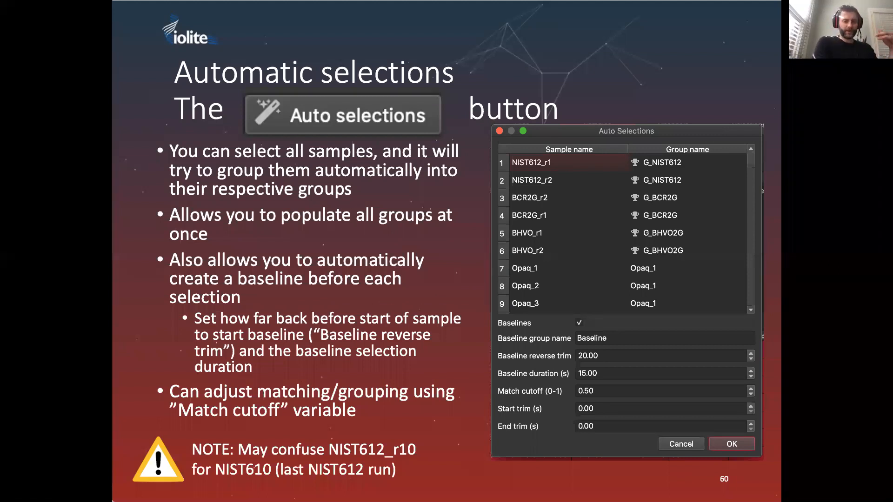
Step: Switch to iolite and restore the full list of laser log samples instead of only the Cpx ones
{"action": "key", "text": "super+Tab"}
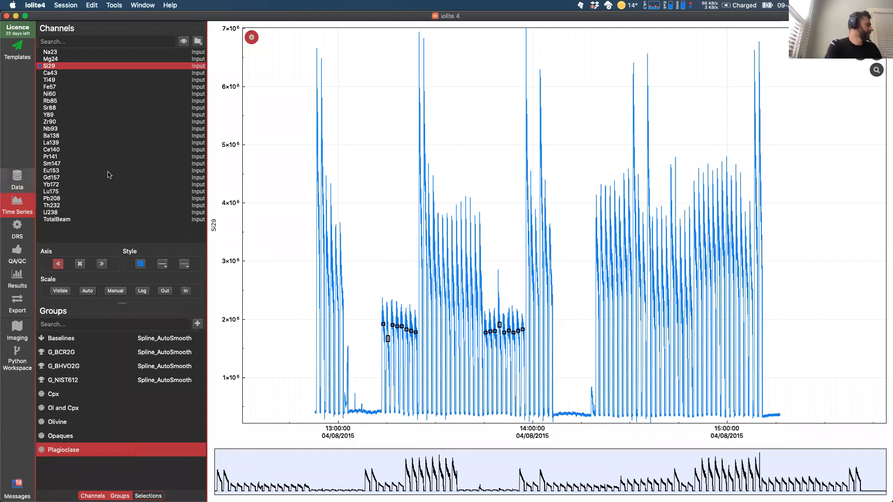
{"action": "left_click", "coordinate": [18, 180]}
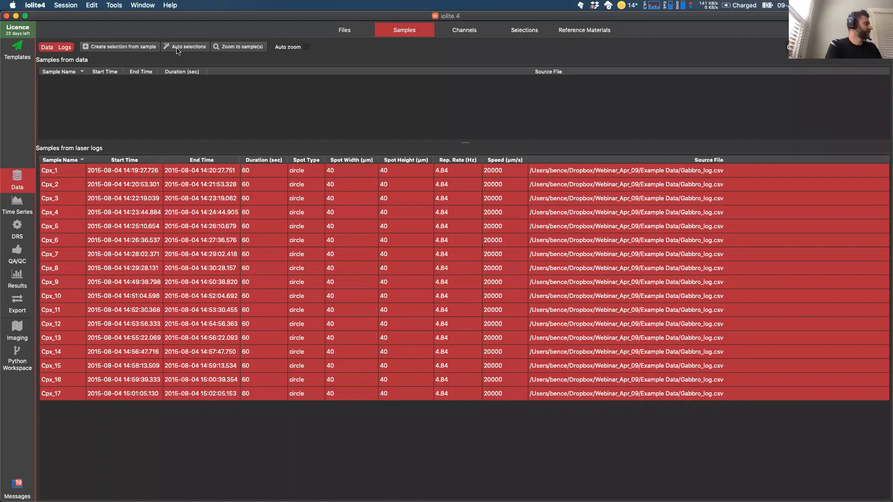
{"action": "left_click", "coordinate": [230, 241]}
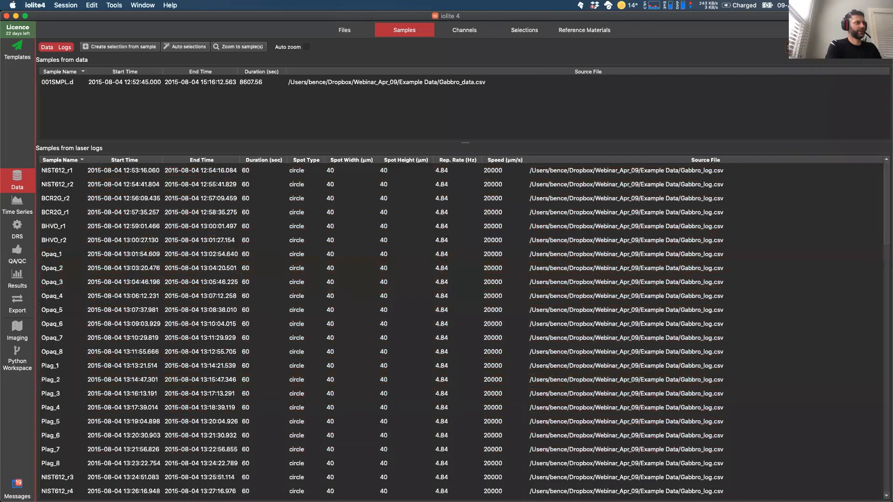
Step: Select every laser log sample and open an enlarged Auto Selections dialog for them
{"action": "left_click", "coordinate": [145, 272]}
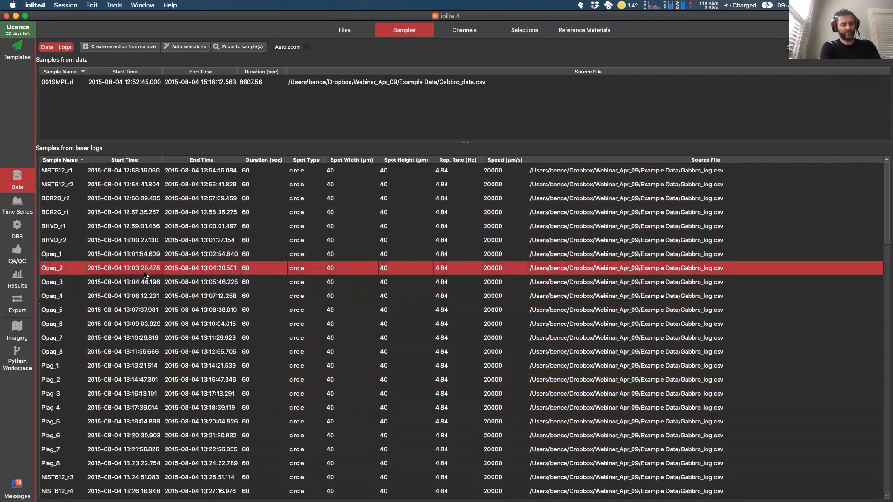
{"action": "key", "text": "super+a"}
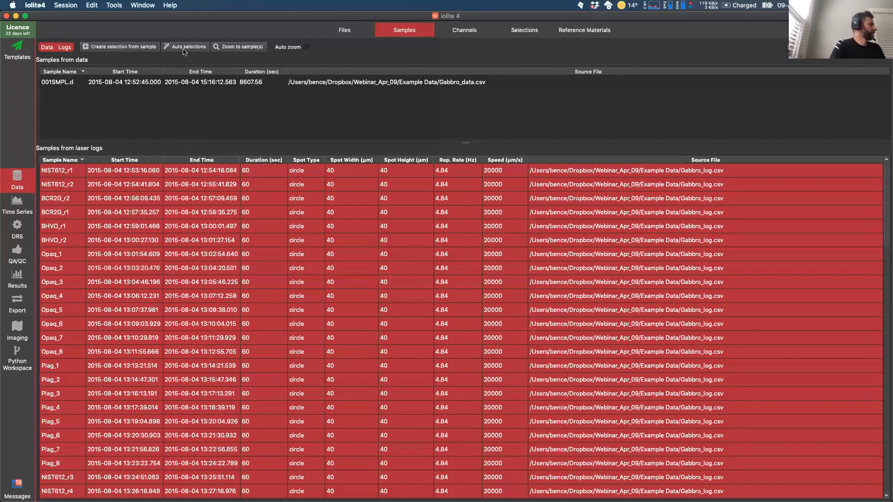
{"action": "left_click", "coordinate": [100, 228]}
{"action": "scroll", "coordinate": [122, 294], "scroll_direction": "down", "scroll_amount": 4}
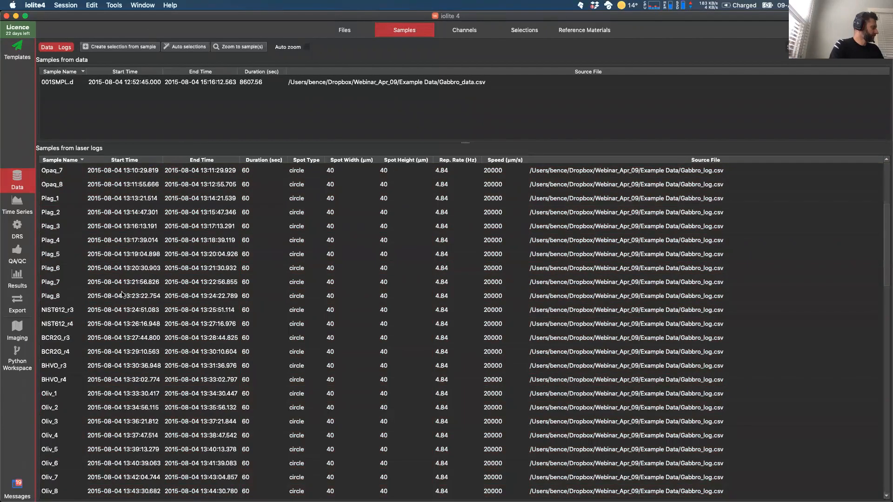
{"action": "left_click", "coordinate": [122, 294]}
{"action": "key", "text": "super+a"}
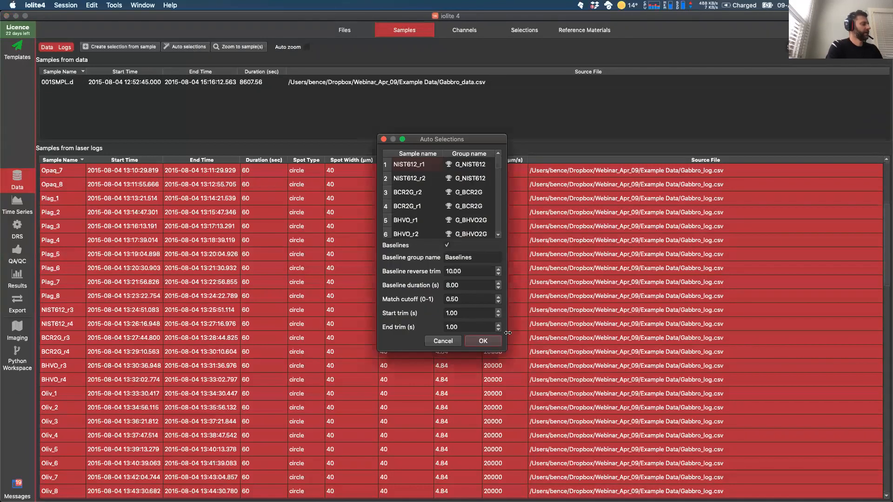
{"action": "left_click_drag", "start_coordinate": [503, 349], "coordinate": [766, 444]}
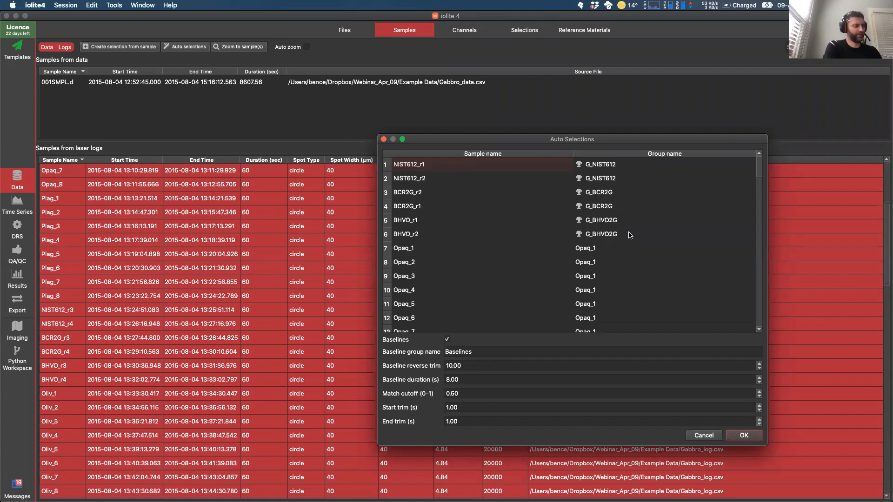
Step: Examine the group names proposed for the reference materials and mineral samples in Auto Selections
{"action": "scroll", "coordinate": [421, 260], "scroll_direction": "down", "scroll_amount": 2}
{"action": "scroll", "coordinate": [415, 235], "scroll_direction": "up", "scroll_amount": 1}
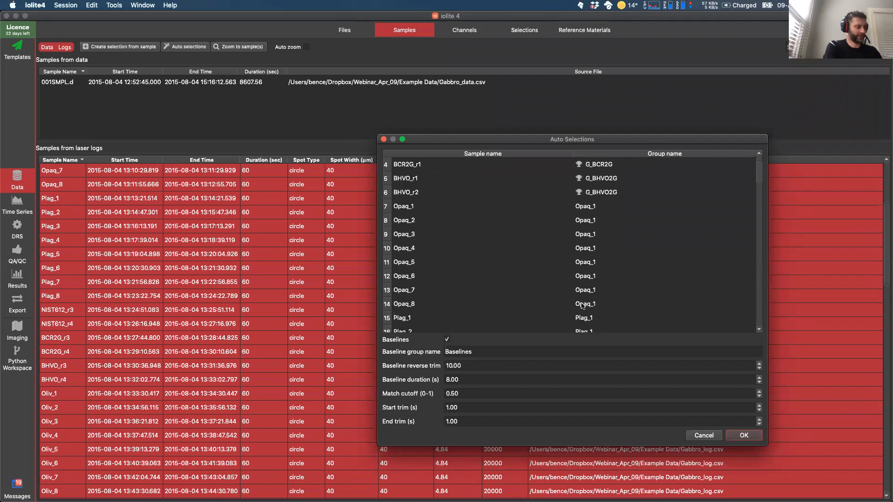
{"action": "scroll", "coordinate": [465, 260], "scroll_direction": "down", "scroll_amount": 3}
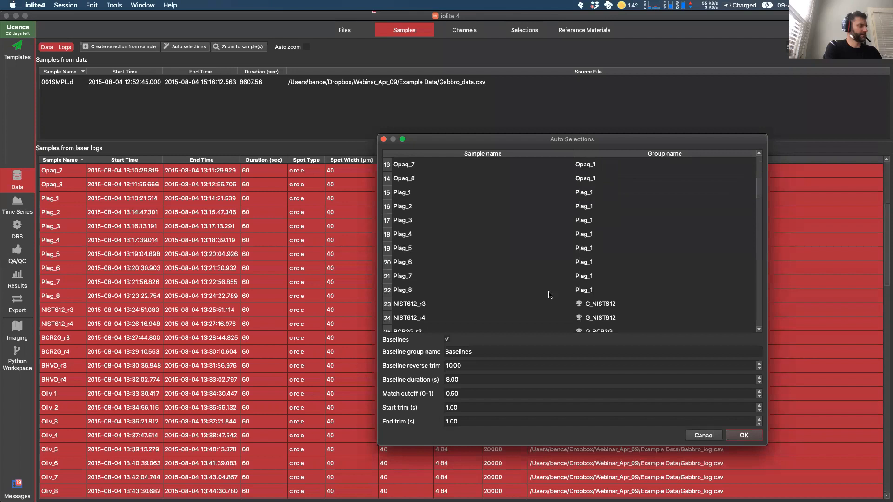
{"action": "scroll", "coordinate": [442, 256], "scroll_direction": "down", "scroll_amount": 3}
{"action": "scroll", "coordinate": [442, 256], "scroll_direction": "up", "scroll_amount": 7}
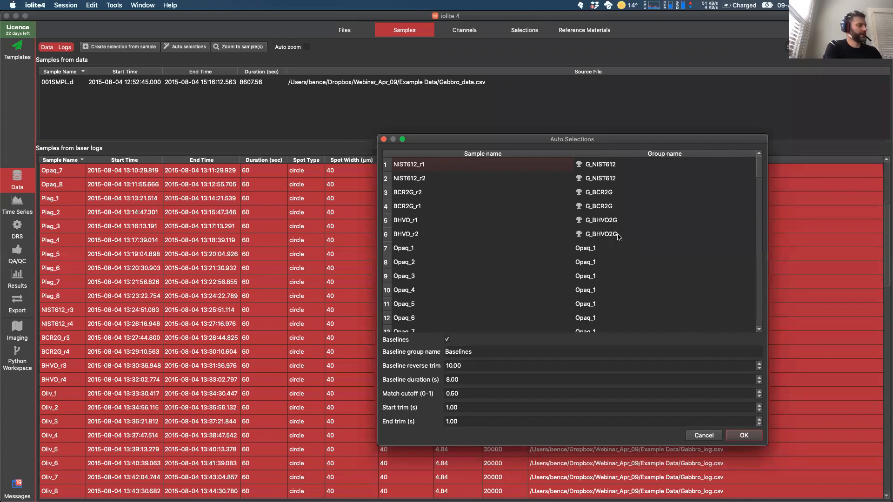
{"action": "left_click_drag", "start_coordinate": [571, 140], "coordinate": [518, 86]}
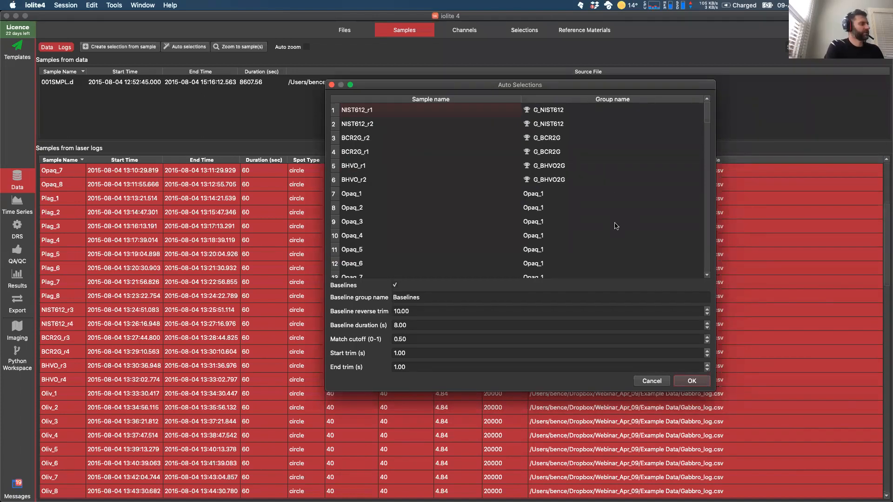
{"action": "scroll", "coordinate": [615, 226], "scroll_direction": "down", "scroll_amount": 20}
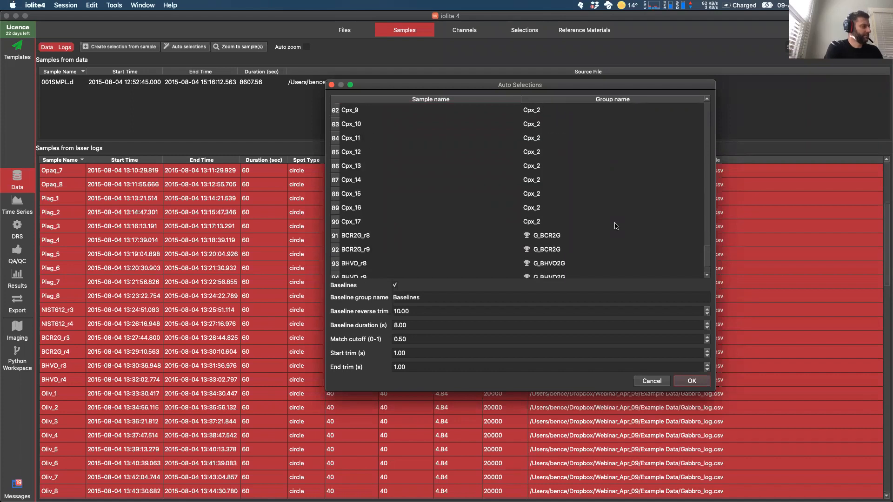
Step: Change the group name of sample NIST612_r10 to G_NIST612
{"action": "scroll", "coordinate": [615, 226], "scroll_direction": "down", "scroll_amount": 3}
{"action": "left_click", "coordinate": [350, 273]}
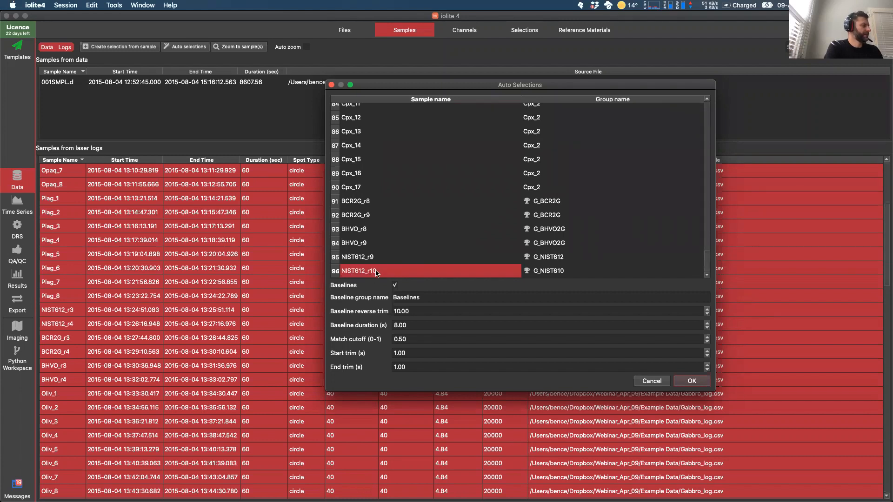
{"action": "double_click", "coordinate": [566, 272]}
{"action": "left_click", "coordinate": [566, 271]}
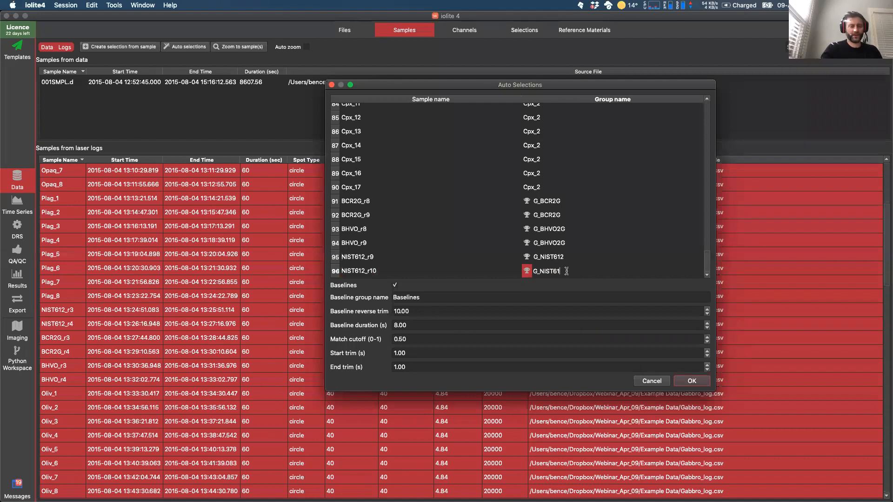
{"action": "left_click", "coordinate": [566, 272]}
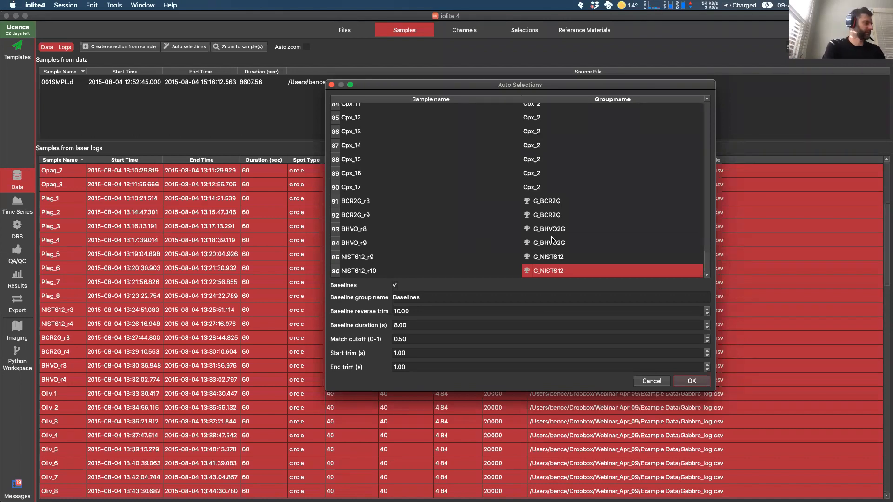
Step: Set the match cutoff to 1 and check the group names given to the Cpx_1 and Cpx_2 samples
{"action": "left_click", "coordinate": [414, 340]}
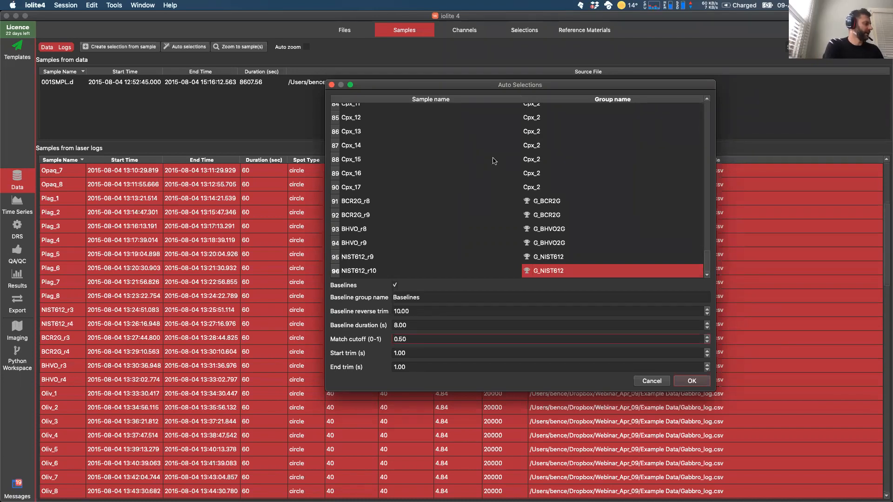
{"action": "scroll", "coordinate": [494, 161], "scroll_direction": "up", "scroll_amount": 5}
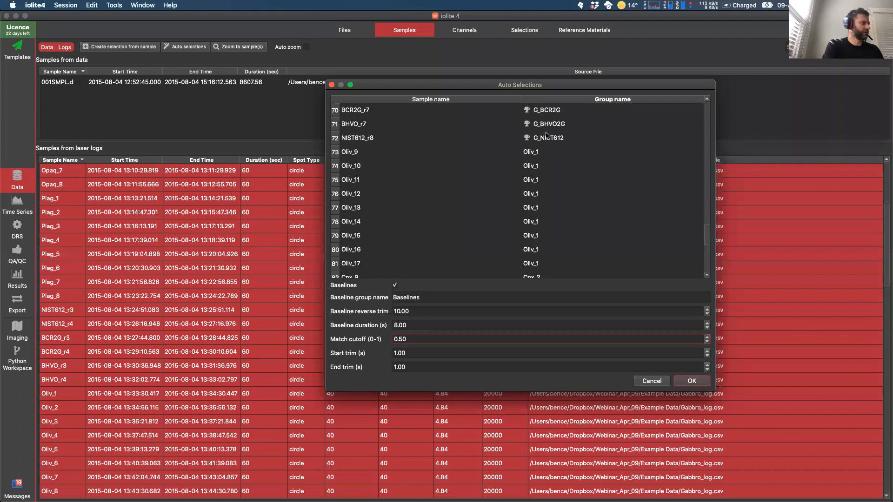
{"action": "scroll", "coordinate": [545, 177], "scroll_direction": "up", "scroll_amount": 5}
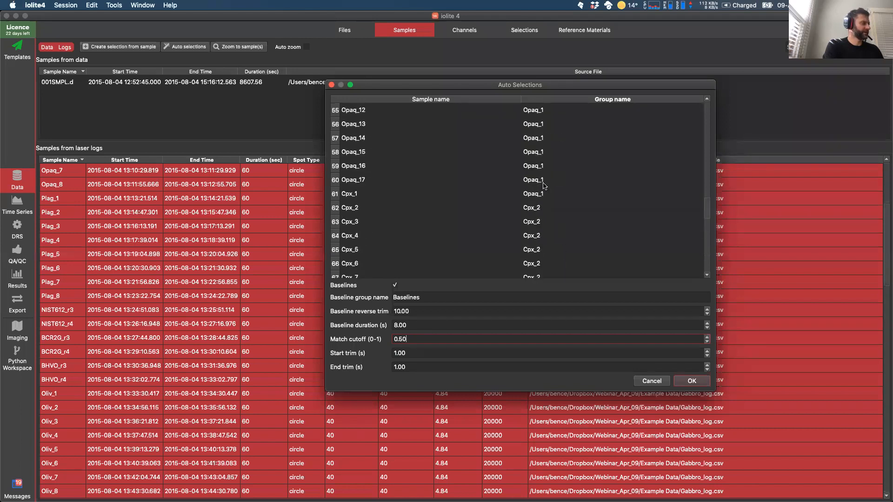
{"action": "scroll", "coordinate": [544, 184], "scroll_direction": "down", "scroll_amount": 3}
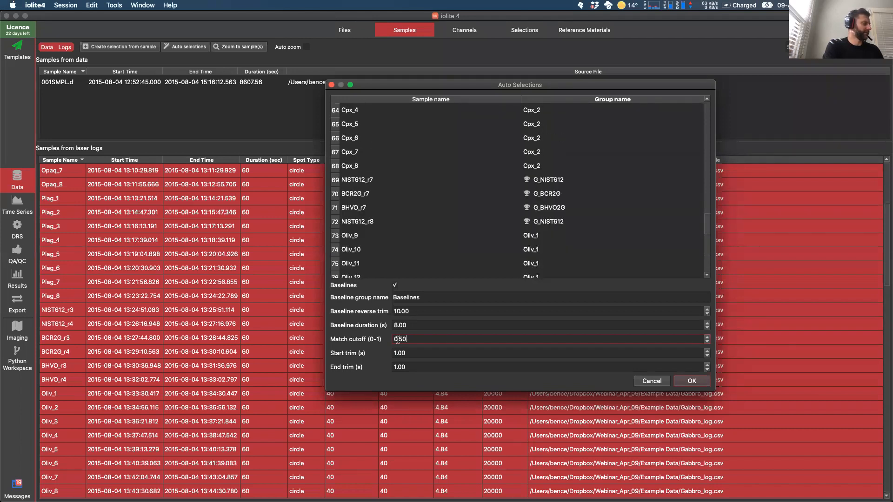
{"action": "left_click_drag", "start_coordinate": [417, 339], "coordinate": [382, 336]}
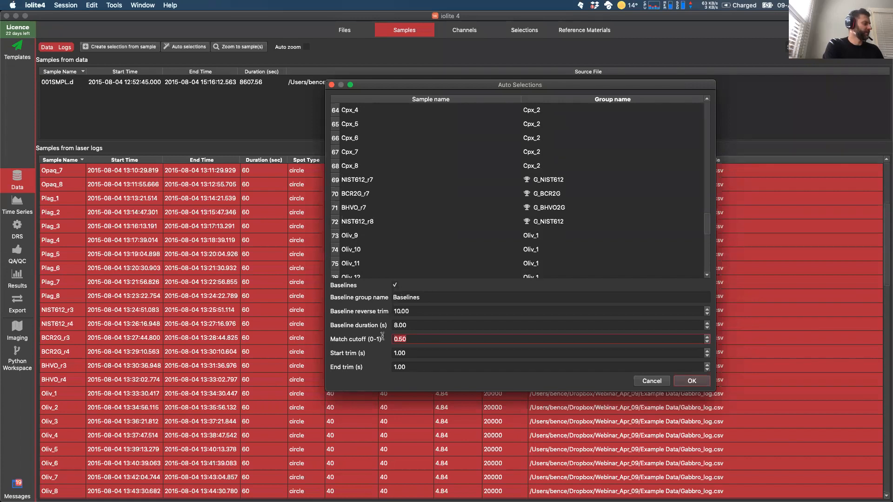
{"action": "type", "text": "1"}
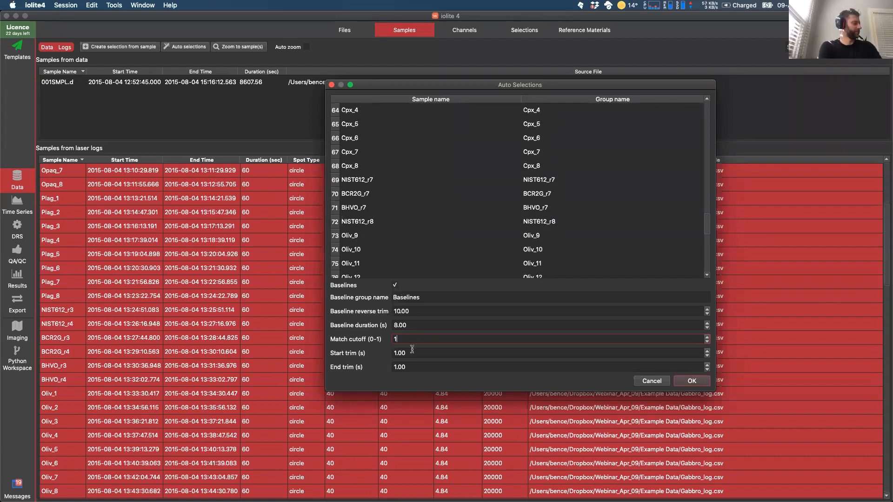
{"action": "scroll", "coordinate": [414, 209], "scroll_direction": "up", "scroll_amount": 3}
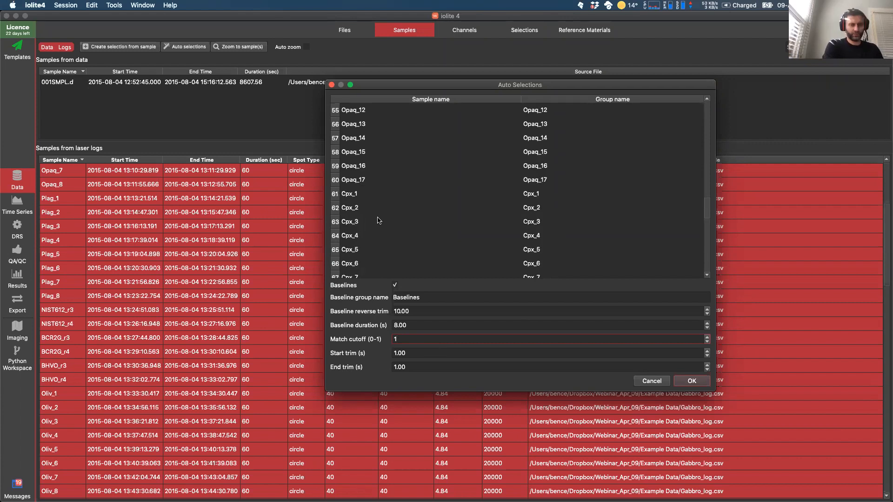
{"action": "left_click", "coordinate": [348, 194]}
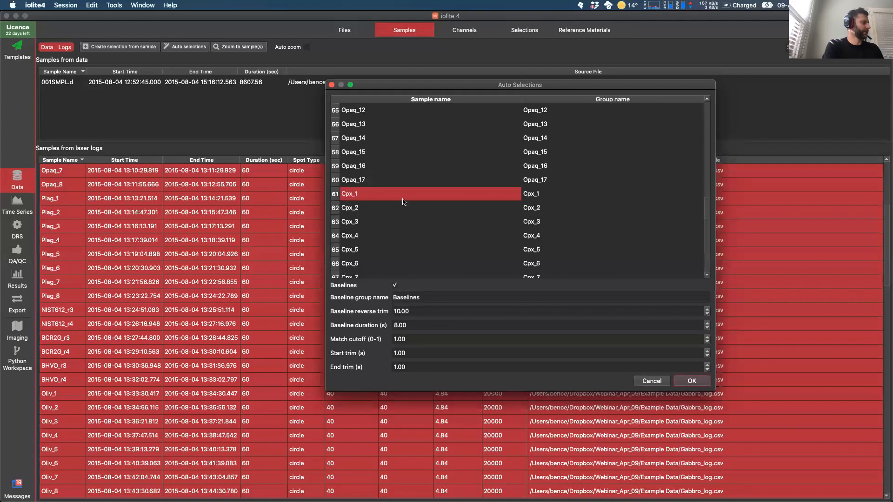
{"action": "left_click", "coordinate": [537, 195]}
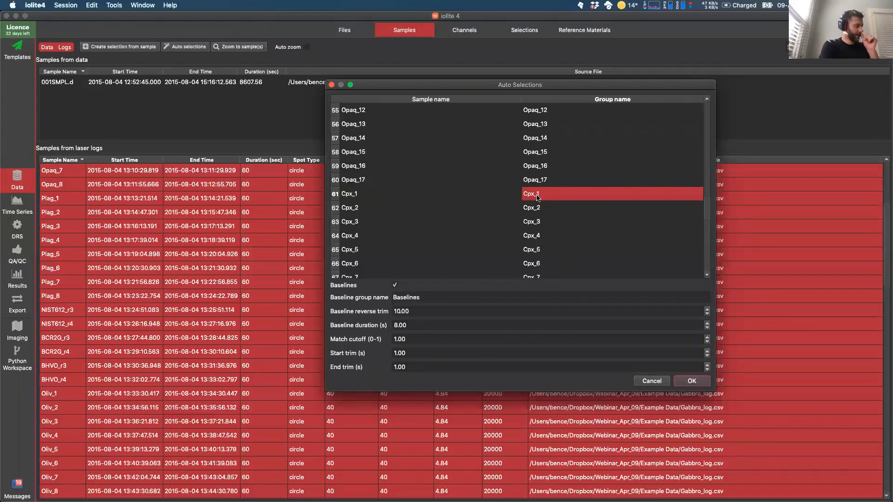
{"action": "left_click", "coordinate": [353, 195]}
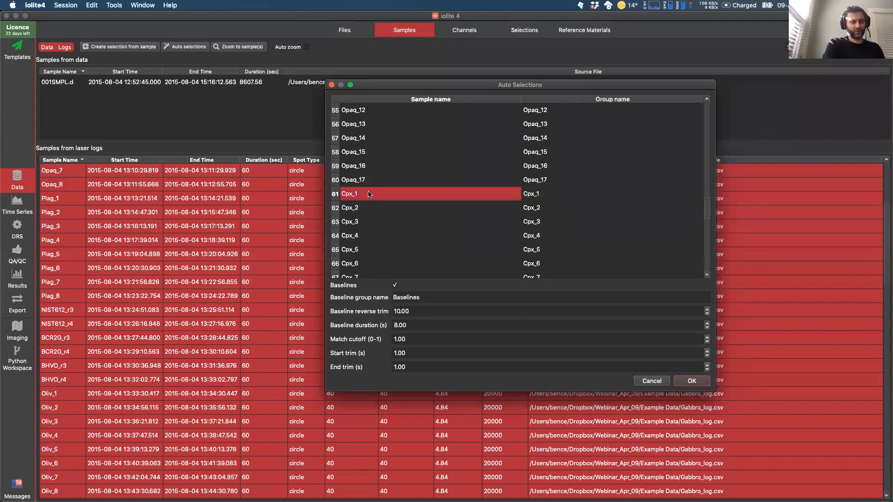
{"action": "left_click", "coordinate": [355, 206]}
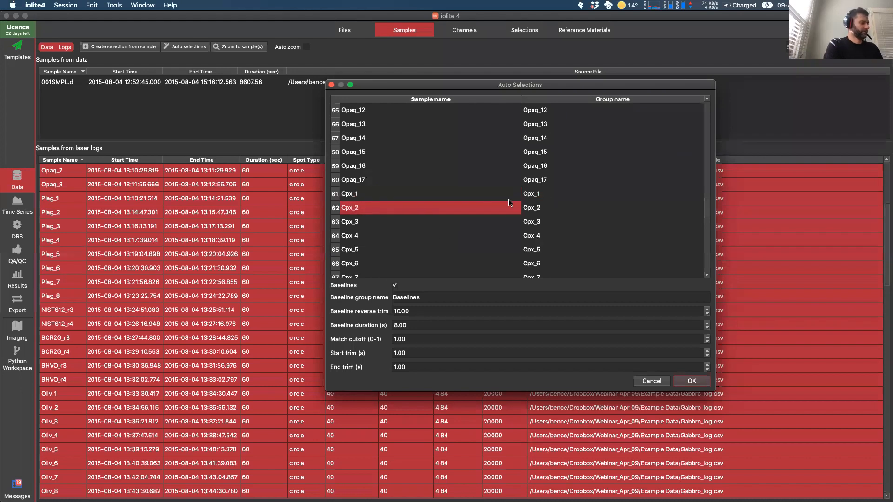
Step: Set the match cutoff to 0 and check the groups given to samples Opaq_1 to Opaq_3
{"action": "left_click", "coordinate": [412, 340]}
{"action": "double_click", "coordinate": [413, 338]}
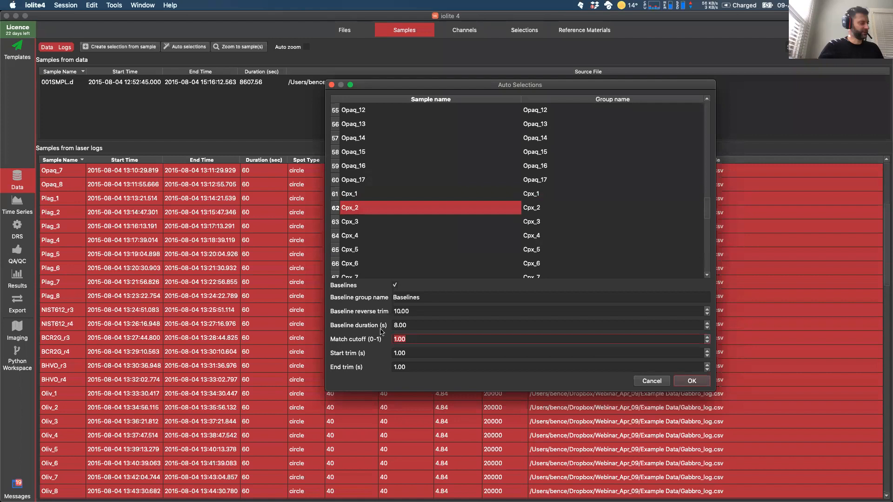
{"action": "type", "text": "0"}
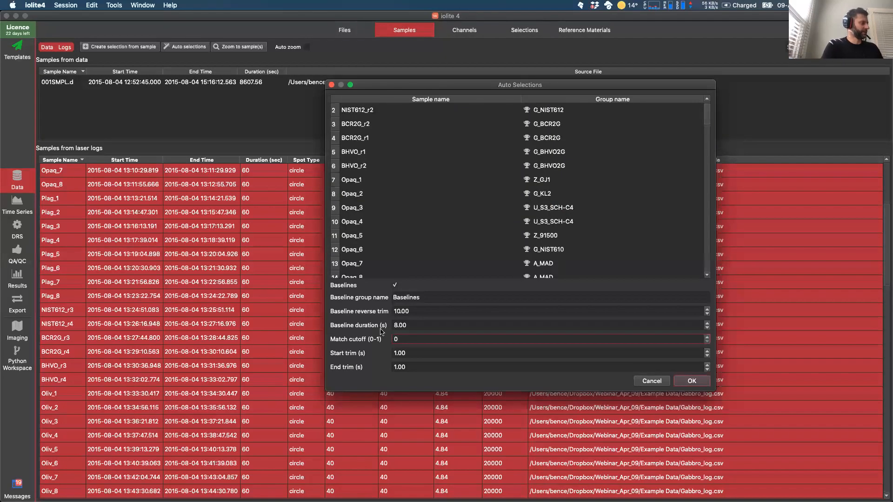
{"action": "left_click", "coordinate": [362, 184]}
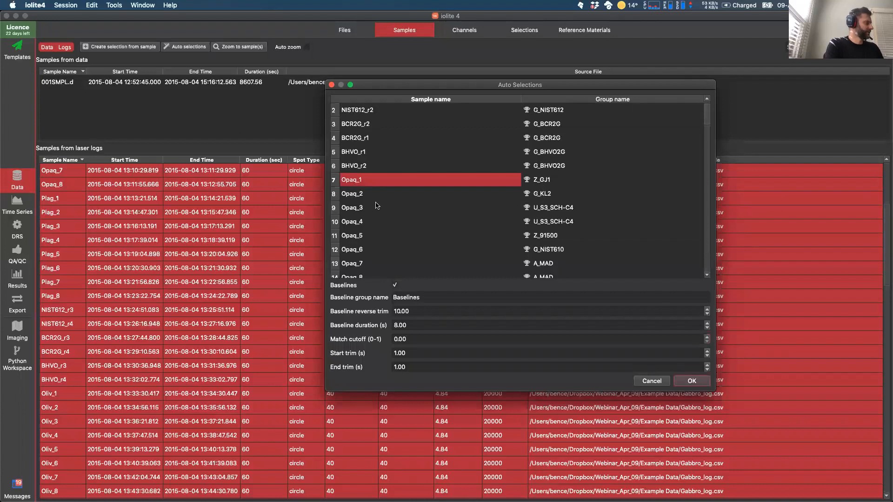
{"action": "left_click", "coordinate": [355, 199]}
{"action": "left_click", "coordinate": [352, 212]}
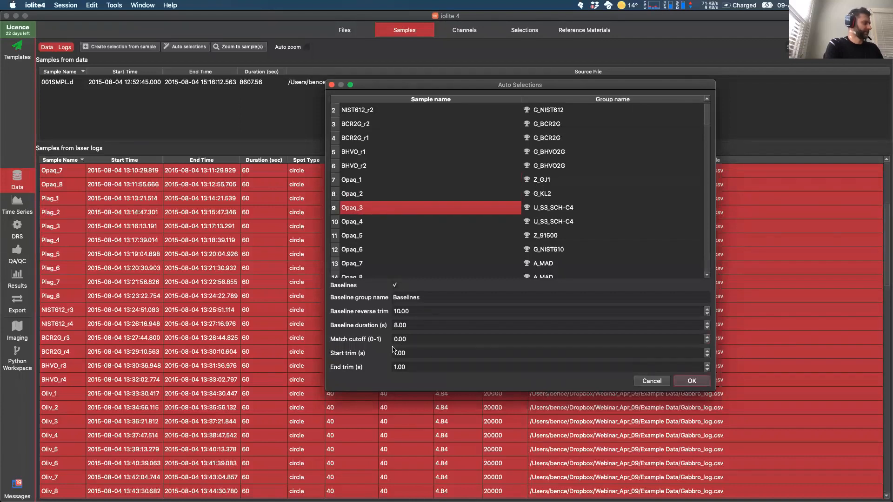
Step: Set the match cutoff to 0.6 and accept the Auto Selections dialog
{"action": "left_click_drag", "start_coordinate": [408, 339], "coordinate": [378, 335]}
{"action": "type", "text": "0.6"}
{"action": "key", "text": "Return"}
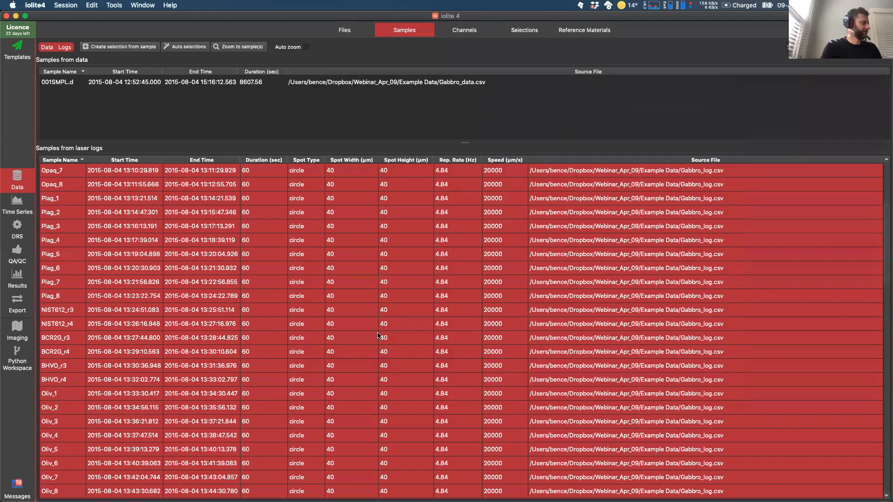
Step: Reopen Auto Selections for all samples, review the baseline options and group assignments, and cancel the dialog
{"action": "left_click", "coordinate": [185, 52]}
{"action": "left_click_drag", "start_coordinate": [503, 349], "coordinate": [735, 446]}
{"action": "left_click_drag", "start_coordinate": [523, 139], "coordinate": [436, 58]}
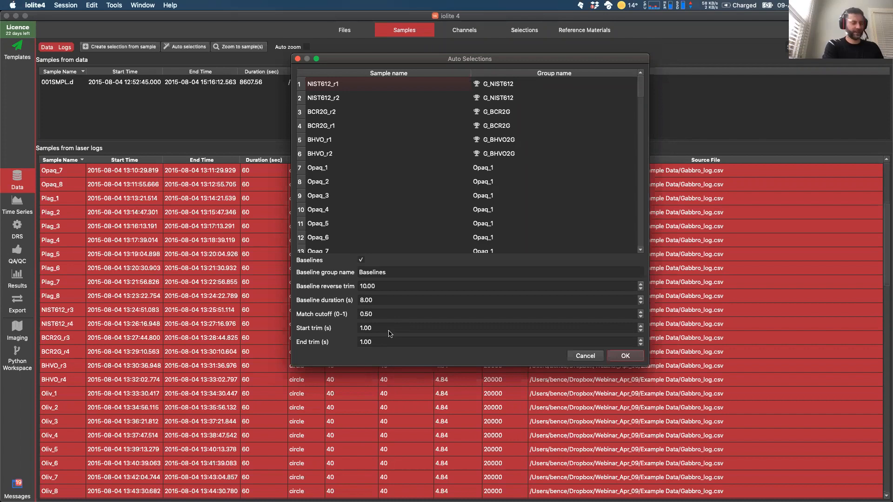
{"action": "left_click", "coordinate": [361, 261]}
{"action": "left_click", "coordinate": [354, 296]}
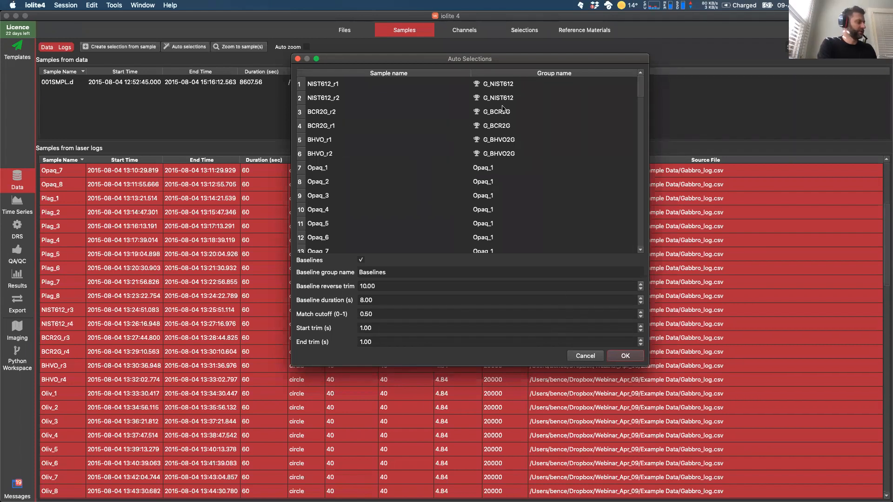
{"action": "left_click", "coordinate": [584, 357]}
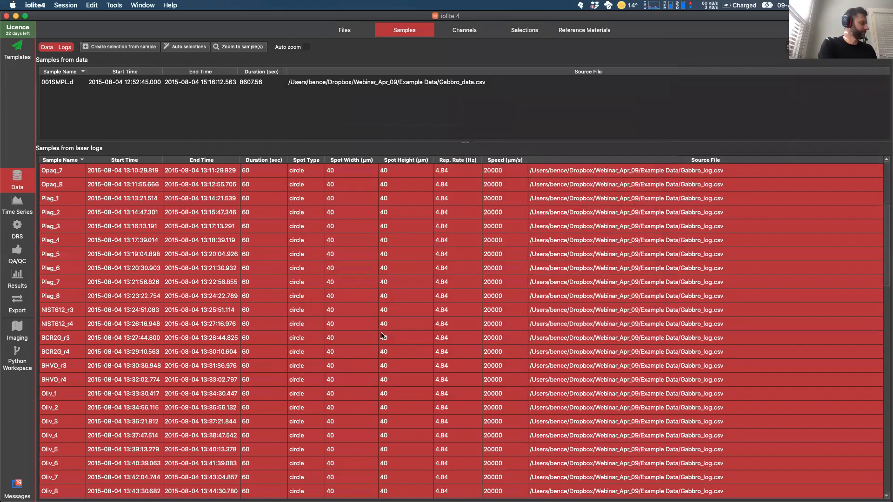
{"action": "key", "text": "super+Tab"}
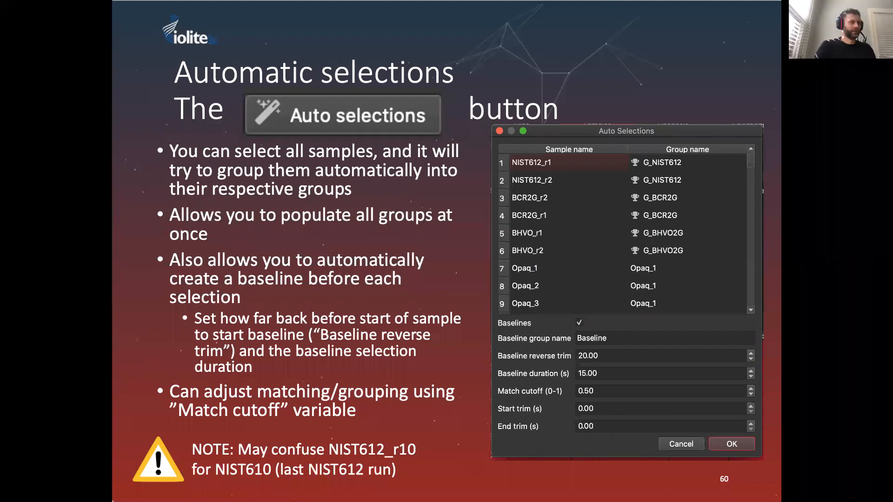
{"action": "key", "text": "Right"}
{"action": "key", "text": "Right"}
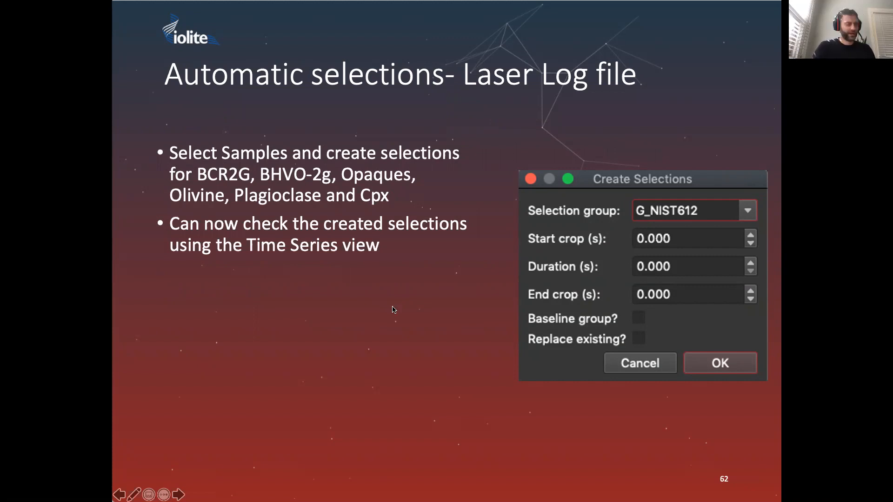
{"action": "key", "text": "Right"}
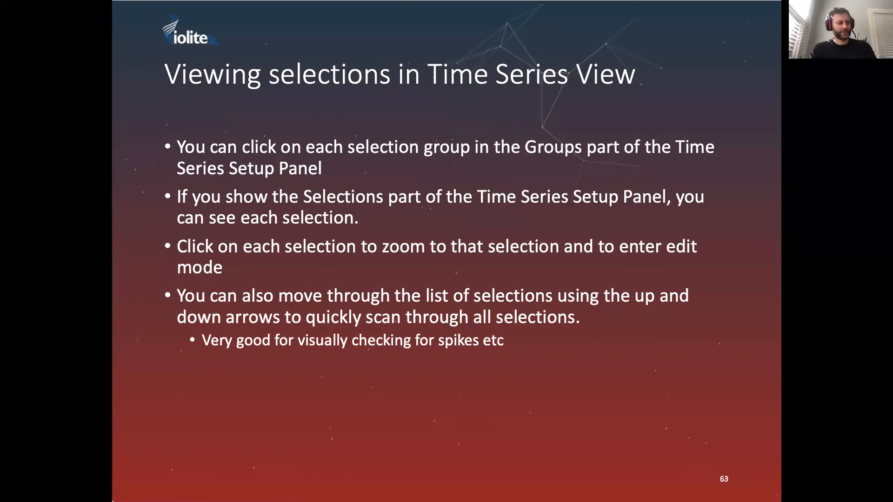
Step: Switch back to iolite and list the Plagioclase group's selections in the Time Series view, zooming to Plag_1
{"action": "key", "text": "super+Tab"}
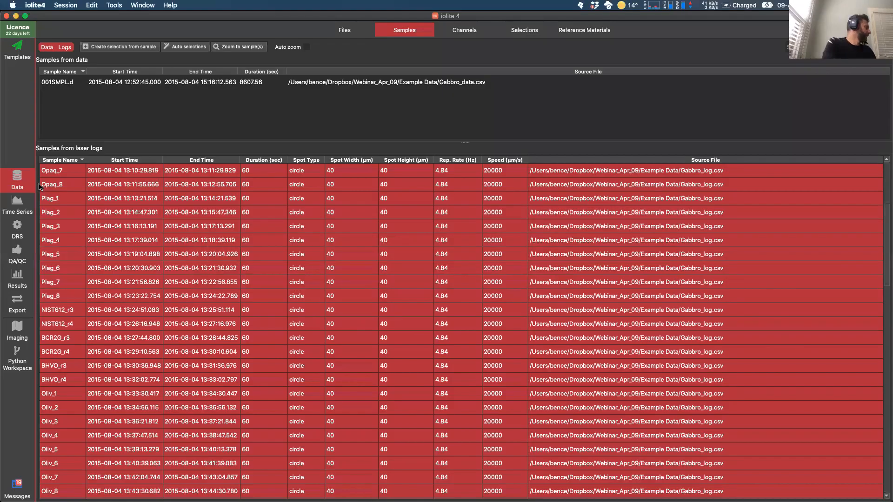
{"action": "left_click", "coordinate": [23, 203]}
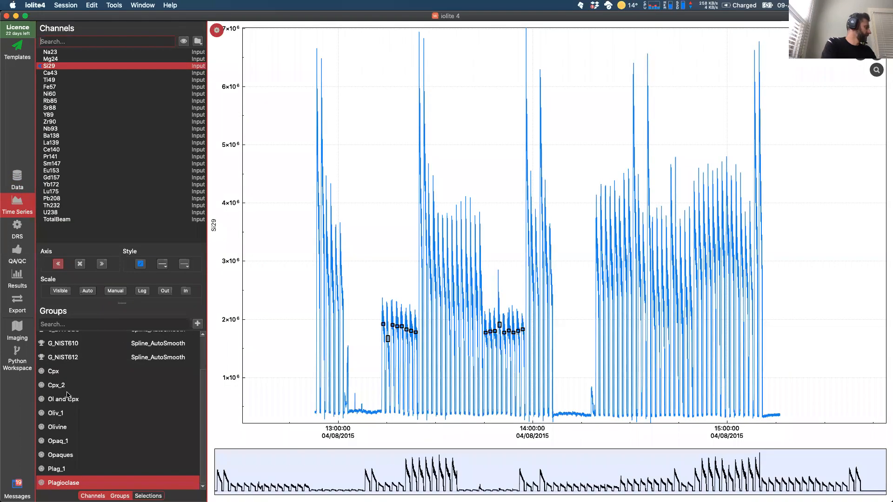
{"action": "scroll", "coordinate": [95, 394], "scroll_direction": "up", "scroll_amount": 3}
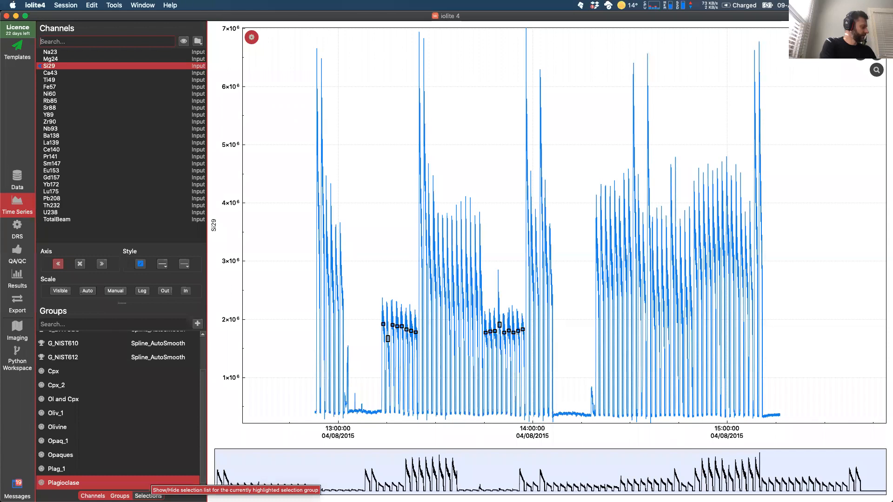
{"action": "left_click", "coordinate": [147, 496]}
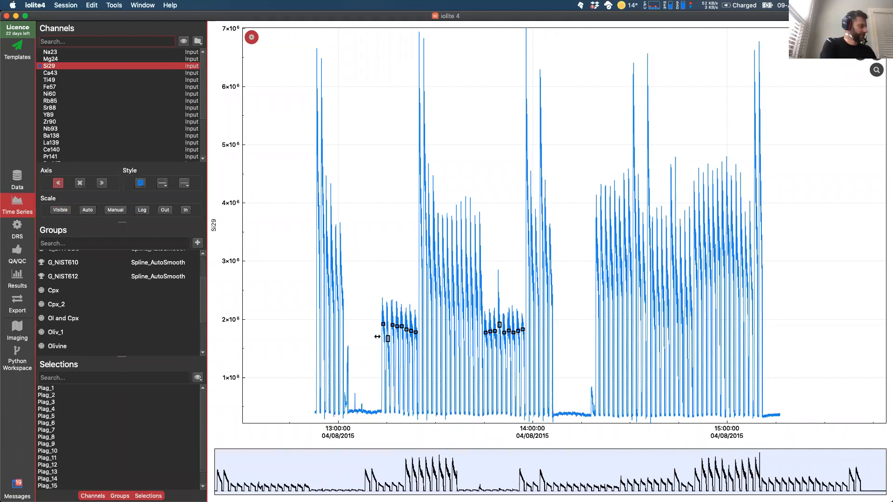
{"action": "left_click", "coordinate": [50, 389]}
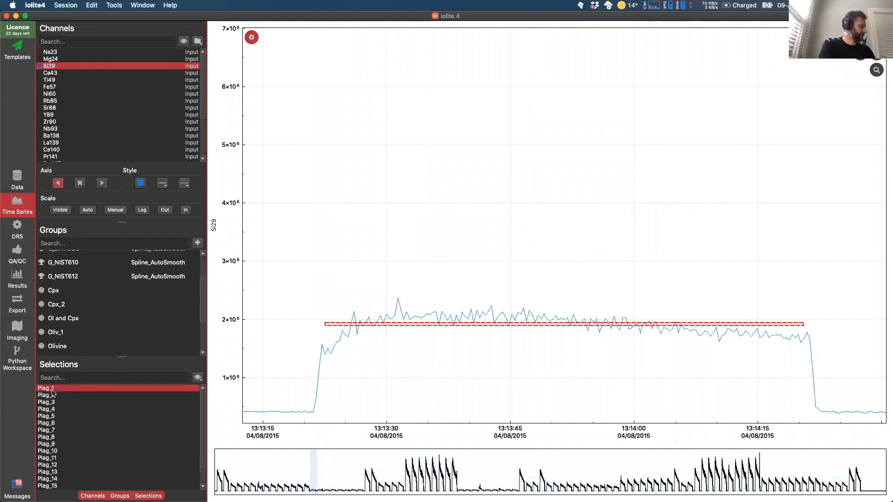
Step: Scan the Si29 signal through the Plagioclase selections from Plag_1 to Plag_17 and back to Plag_1
{"action": "key", "text": "Down"}
{"action": "key", "text": "Down"}
{"action": "key", "text": "Down"}
{"action": "key", "text": "Down"}
{"action": "key", "text": "Down"}
{"action": "key", "text": "Down"}
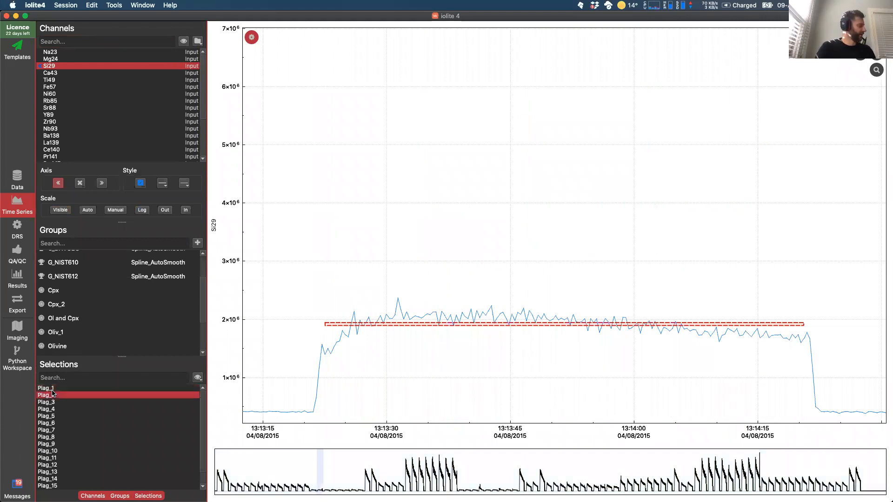
{"action": "key", "text": "Down"}
{"action": "key", "text": "Down"}
{"action": "key", "text": "Up"}
{"action": "key", "text": "Up"}
{"action": "key", "text": "Up"}
{"action": "key", "text": "Up"}
{"action": "key", "text": "Up"}
{"action": "key", "text": "Down"}
{"action": "key", "text": "Down"}
{"action": "key", "text": "Down"}
{"action": "key", "text": "Down"}
{"action": "key", "text": "Down"}
{"action": "key", "text": "Down"}
{"action": "key", "text": "Down"}
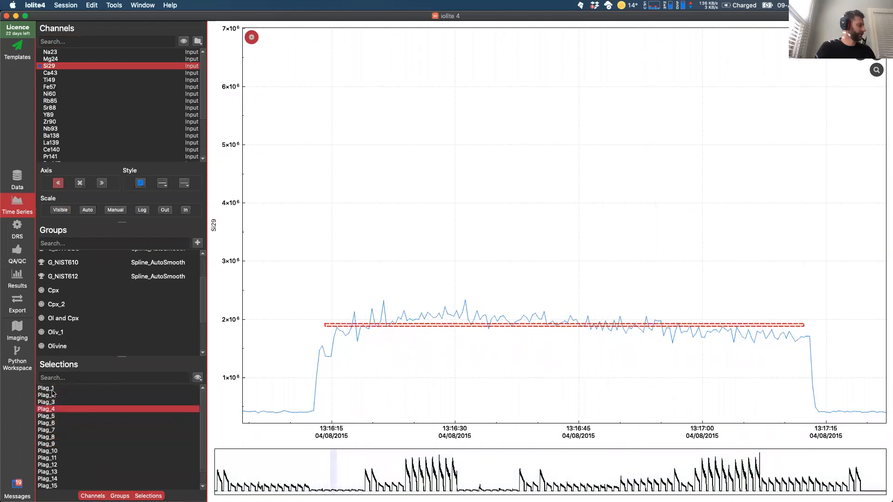
{"action": "key", "text": "Down"}
{"action": "key", "text": "Down"}
{"action": "key", "text": "Down"}
{"action": "key", "text": "Down"}
{"action": "key", "text": "Down"}
{"action": "key", "text": "Down"}
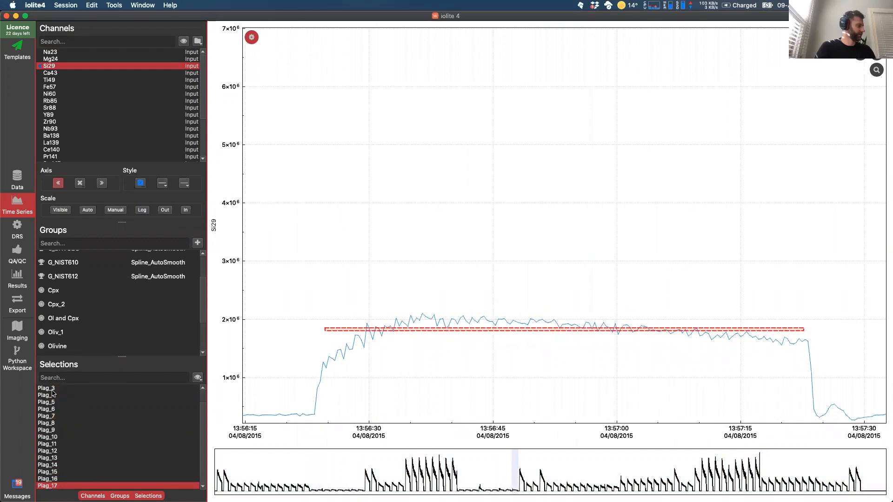
{"action": "key", "text": "Up"}
{"action": "key", "text": "Up"}
{"action": "key", "text": "Up"}
{"action": "key", "text": "Up"}
{"action": "key", "text": "Up"}
{"action": "key", "text": "Up"}
{"action": "key", "text": "Up"}
{"action": "key", "text": "Up"}
{"action": "key", "text": "Up"}
{"action": "key", "text": "Up"}
{"action": "key", "text": "Up"}
{"action": "key", "text": "Up"}
{"action": "key", "text": "Up"}
{"action": "key", "text": "Up"}
{"action": "key", "text": "Up"}
{"action": "key", "text": "Up"}
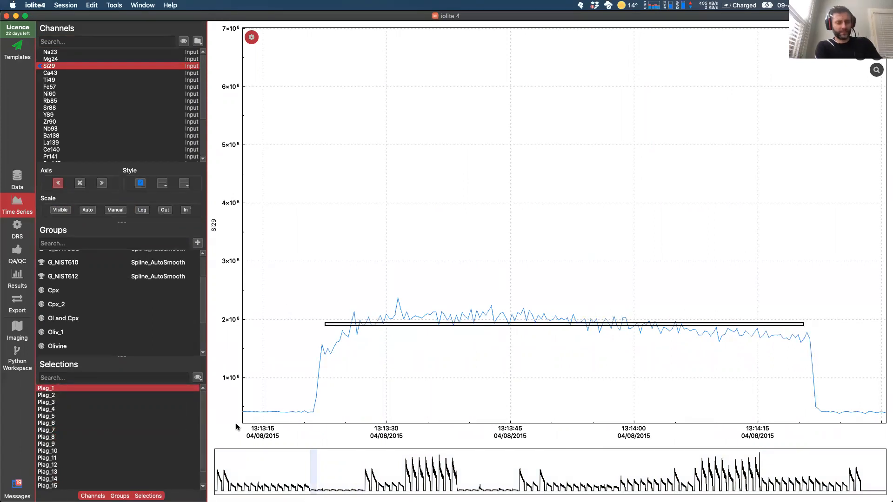
{"action": "key", "text": "super+Tab"}
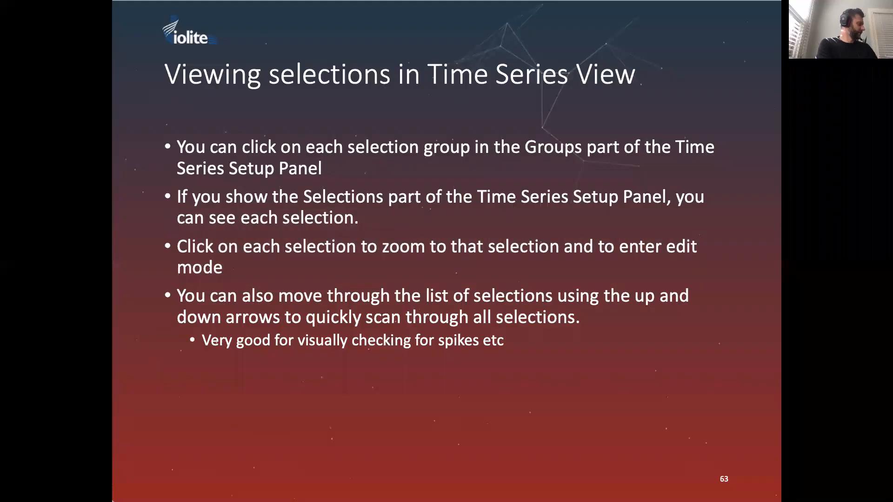
{"action": "key", "text": "Right"}
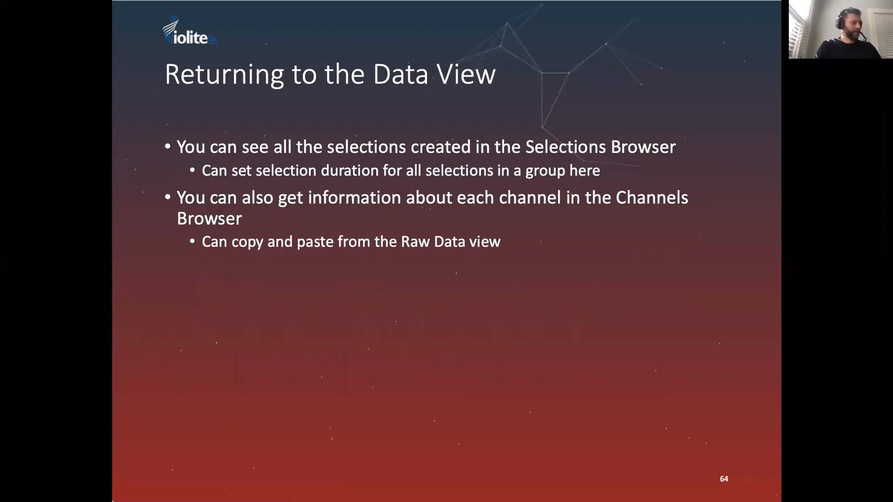
Step: Switch back to iolite and show the Baselines group's properties in the Data view's selections browser
{"action": "key", "text": "super+Tab"}
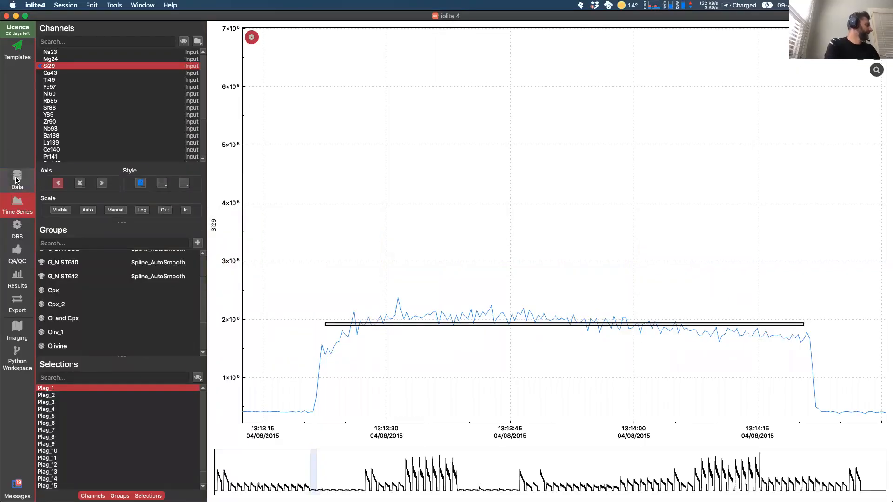
{"action": "left_click", "coordinate": [11, 186]}
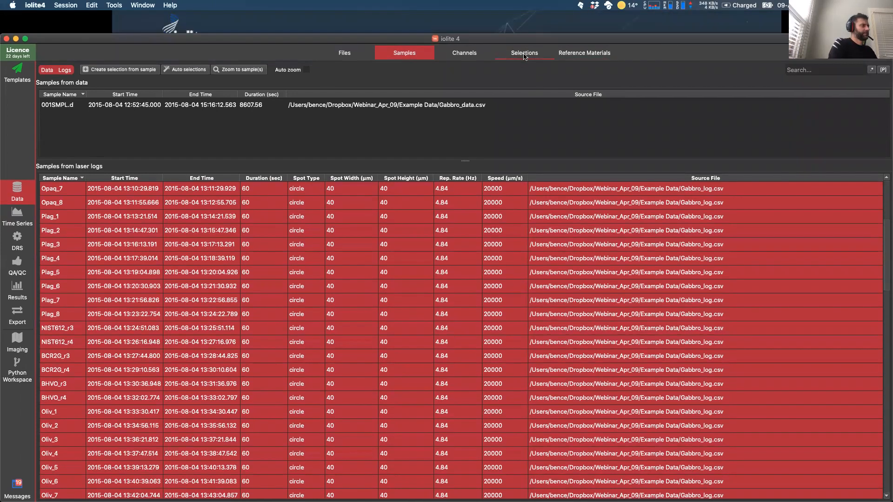
{"action": "left_click", "coordinate": [524, 54]}
{"action": "left_click_drag", "start_coordinate": [668, 39], "coordinate": [667, 16]}
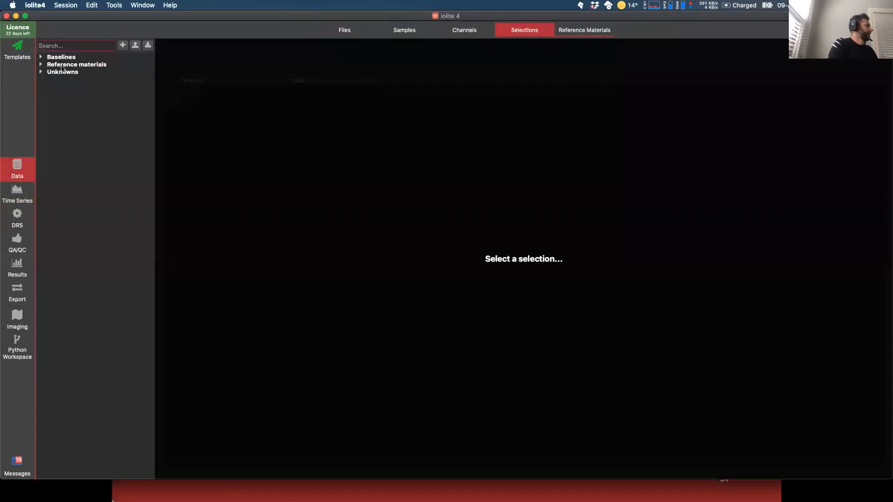
{"action": "left_click", "coordinate": [57, 57]}
{"action": "left_click", "coordinate": [41, 56]}
{"action": "left_click", "coordinate": [86, 66]}
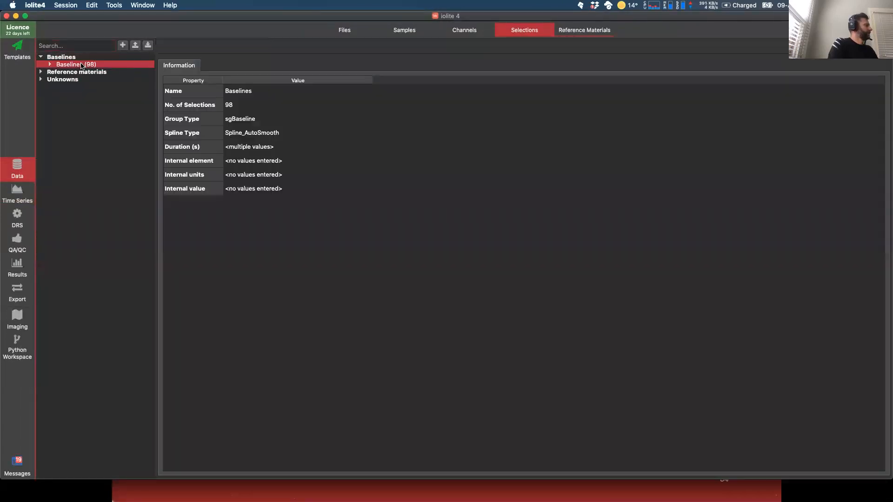
Step: Expand the reference materials and review the properties of the G_NIST612, G_BCR2G, G_BHVO2G and G_NIST610 groups
{"action": "left_click", "coordinate": [41, 71]}
{"action": "left_click", "coordinate": [75, 79]}
{"action": "left_click", "coordinate": [75, 86]}
{"action": "left_click", "coordinate": [82, 94]}
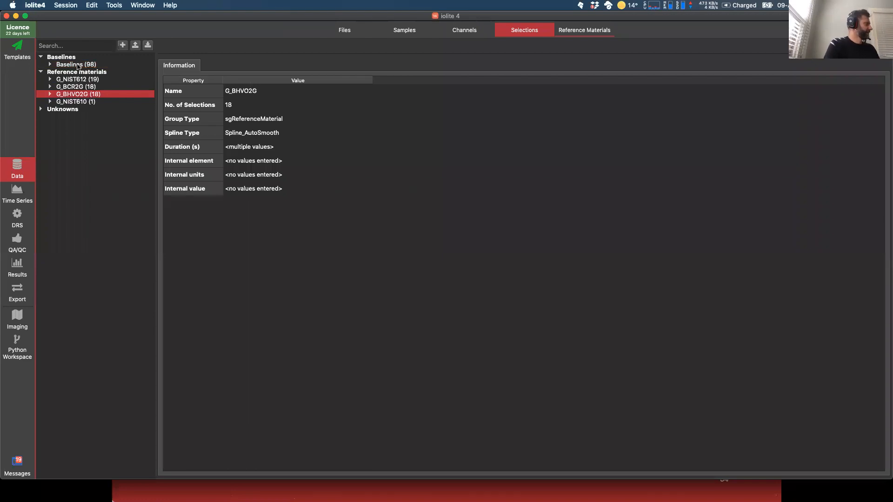
{"action": "left_click", "coordinate": [68, 86]}
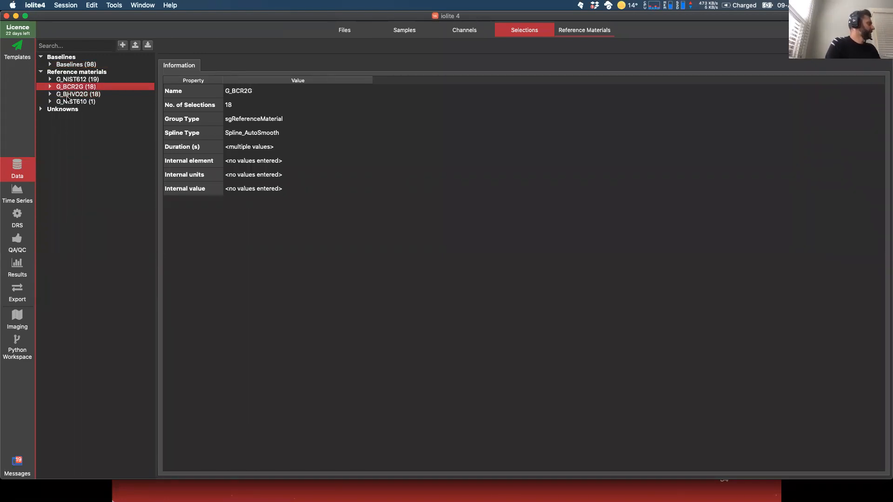
{"action": "left_click", "coordinate": [69, 101]}
{"action": "left_click", "coordinate": [80, 95]}
{"action": "left_click", "coordinate": [78, 102]}
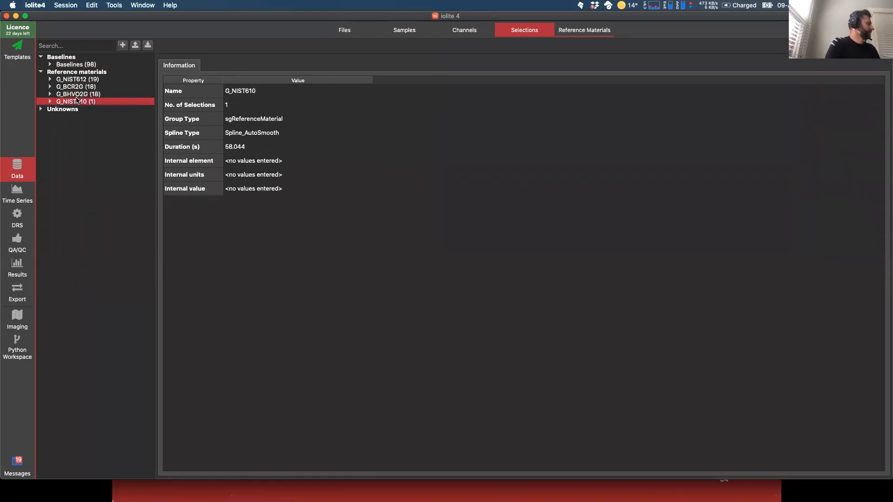
{"action": "left_click", "coordinate": [74, 96]}
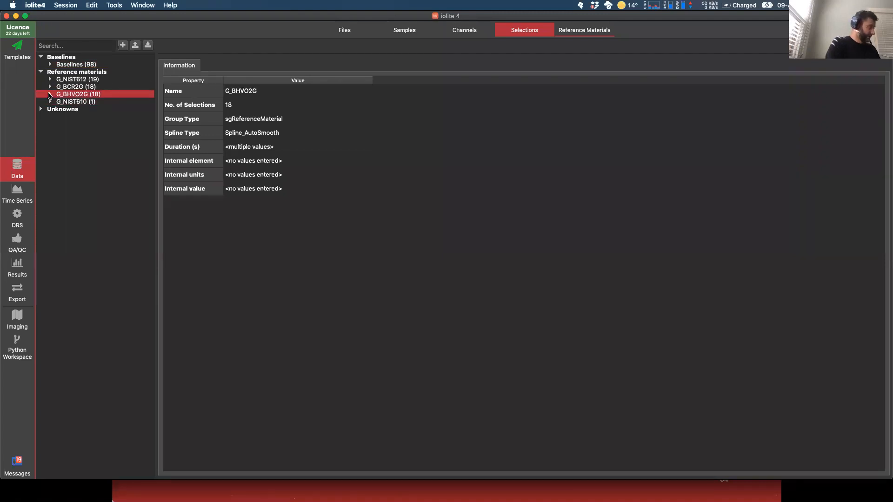
Step: Expand the G_BHVO2G group and show the properties of its BHVO_r1 selection
{"action": "left_click", "coordinate": [49, 94]}
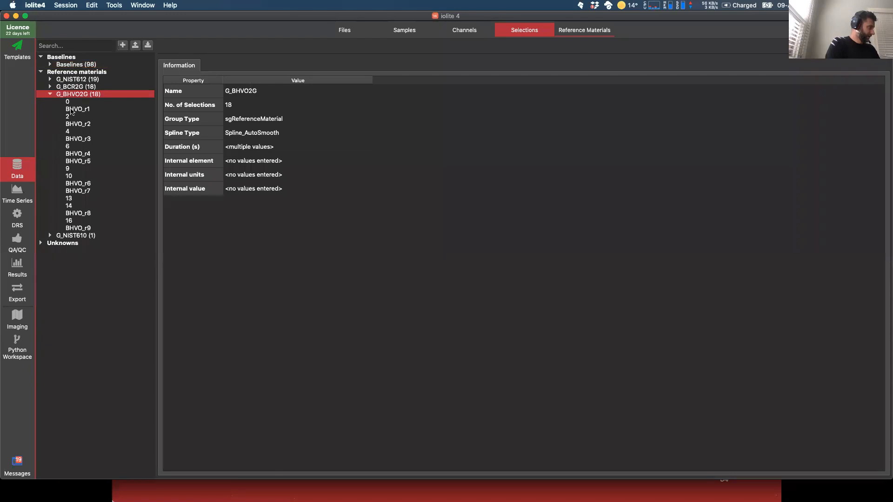
{"action": "left_click", "coordinate": [72, 109]}
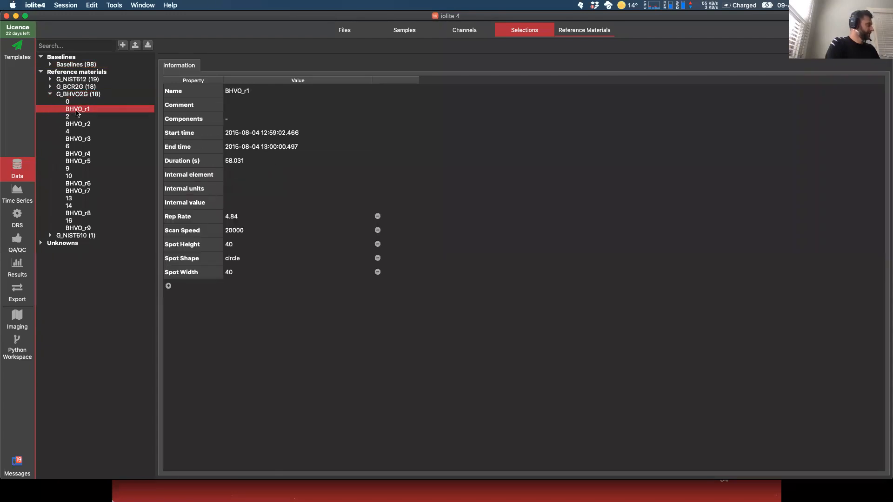
{"action": "left_click", "coordinate": [77, 103]}
{"action": "left_click", "coordinate": [81, 111]}
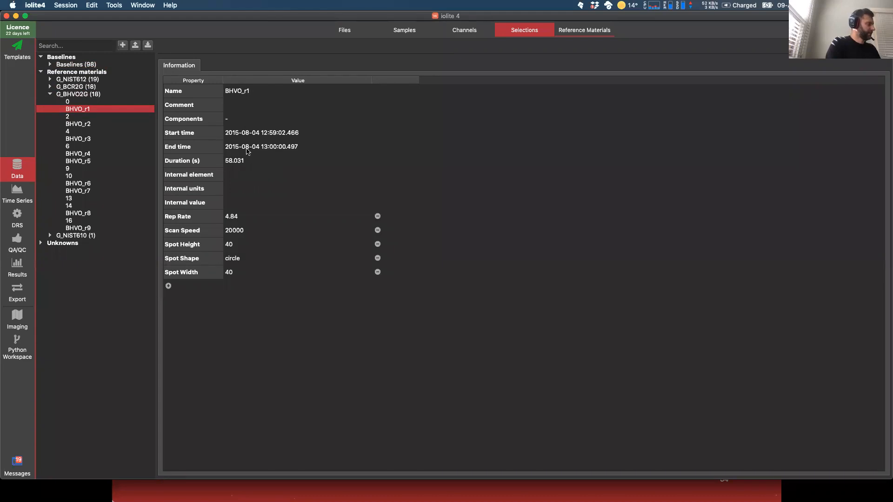
Step: Examine BHVO_r1's laser properties: Rep Rate, Scan Speed, Spot Height, Spot Shape and Spot Width
{"action": "left_click", "coordinate": [200, 219]}
{"action": "left_click", "coordinate": [189, 231]}
{"action": "left_click", "coordinate": [191, 246]}
{"action": "left_click", "coordinate": [192, 259]}
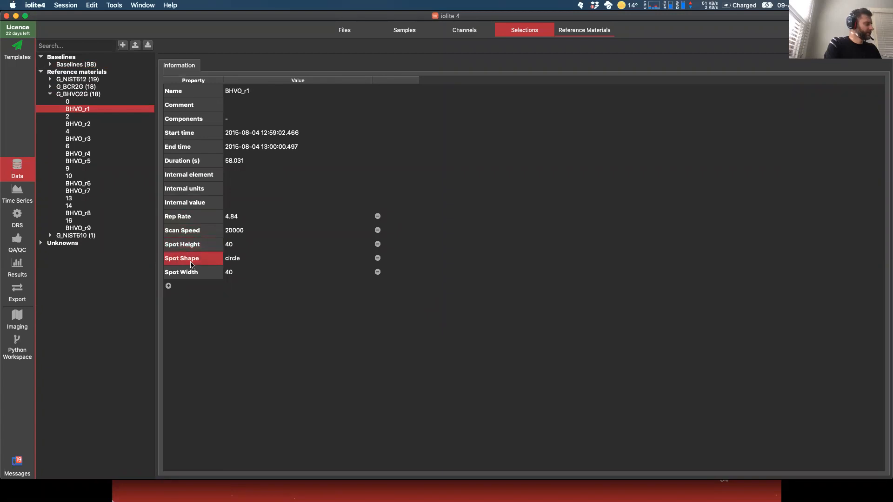
{"action": "left_click", "coordinate": [187, 275]}
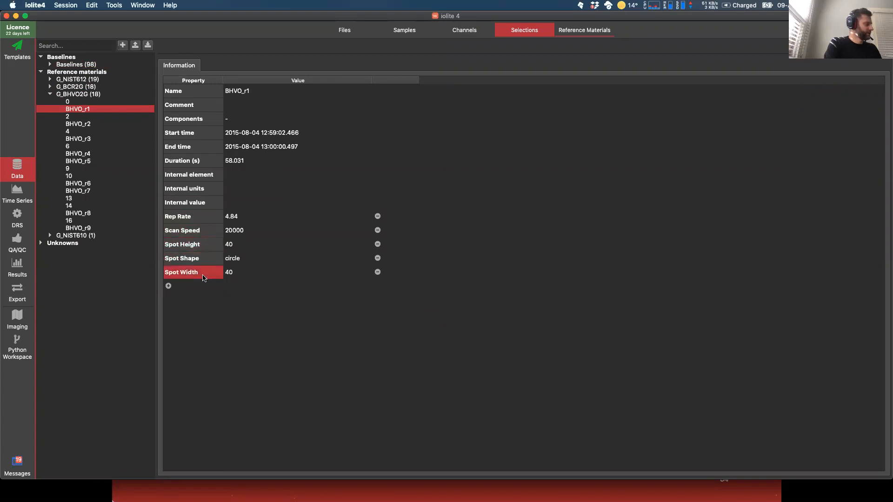
Step: Add a custom property to BHVO_r1, open its name for editing, and remove the property again
{"action": "left_click", "coordinate": [168, 287]}
{"action": "double_click", "coordinate": [200, 217]}
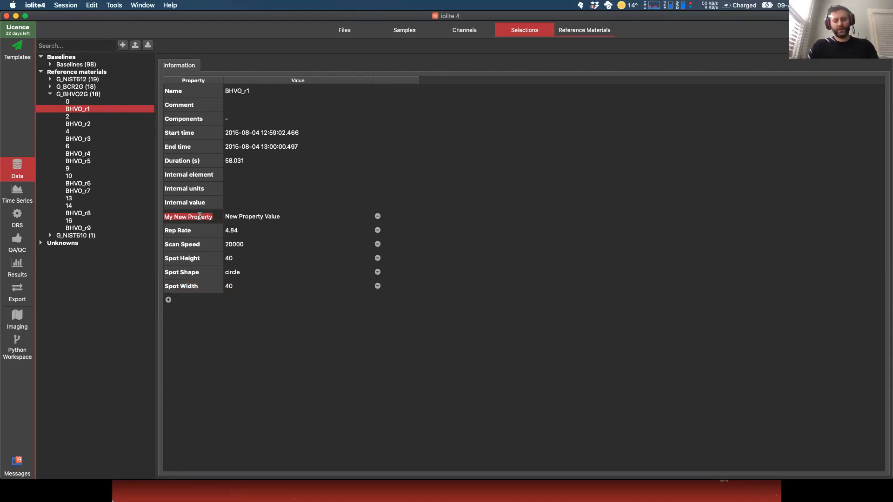
{"action": "left_click", "coordinate": [262, 219]}
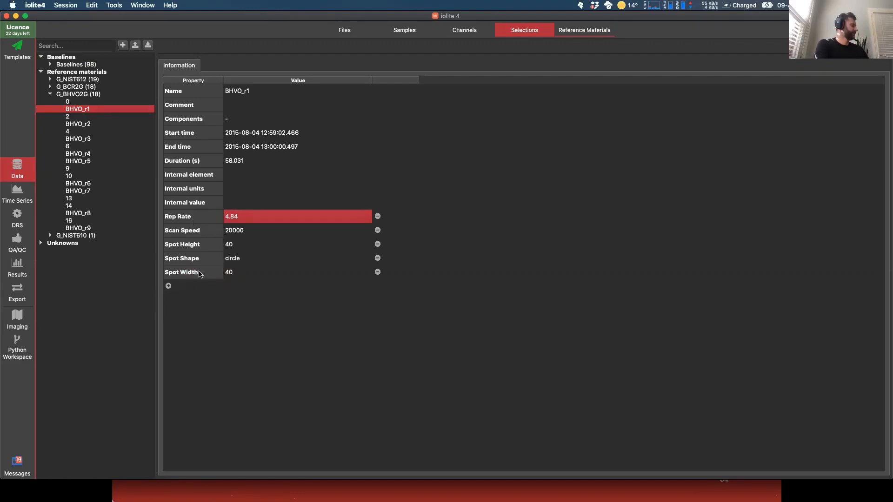
Step: Set BHVO_r1's comment to "This selection was made for this reason"
{"action": "double_click", "coordinate": [233, 103]}
{"action": "type", "text": "This selecti"}
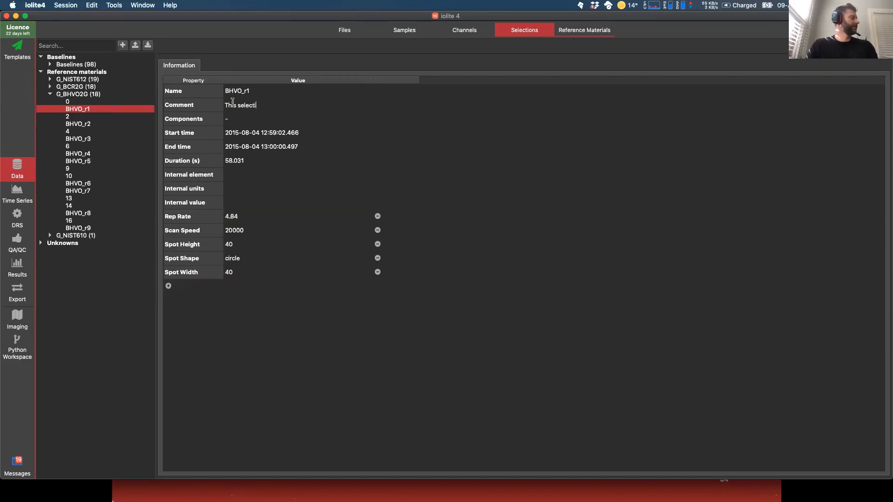
{"action": "type", "text": "on was made for this reason"}
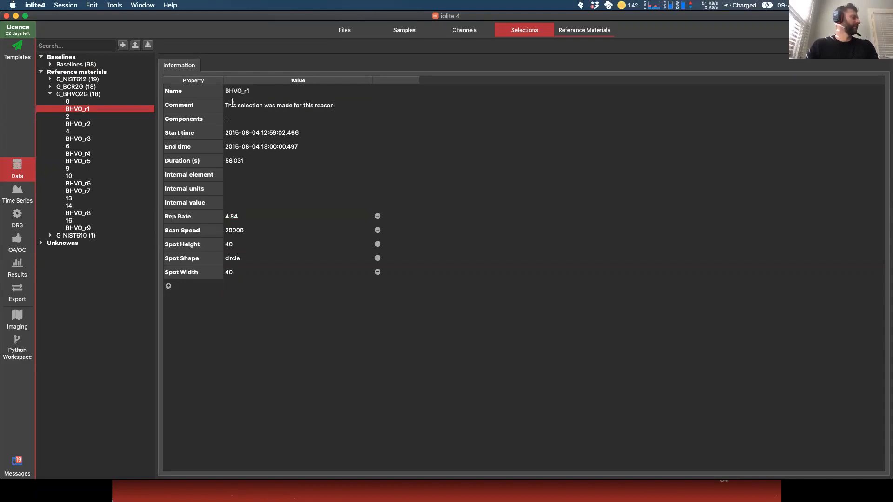
{"action": "key", "text": "Return"}
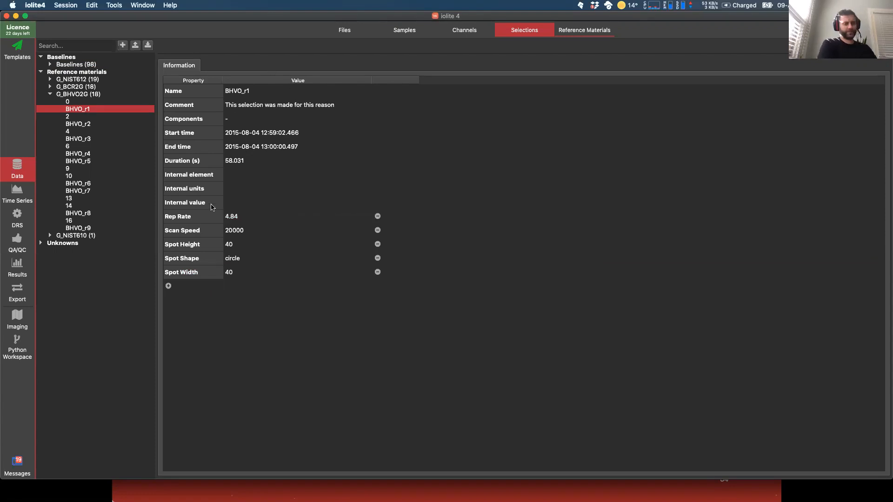
{"action": "key", "text": "super+Tab"}
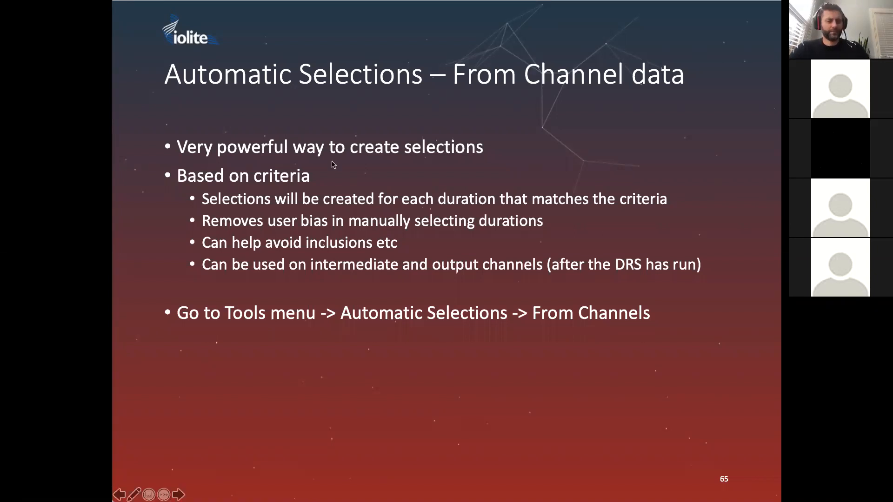
Step: Switch back to iolite and view the imported data and log files in the Data view
{"action": "key", "text": "super+Tab"}
{"action": "key", "text": "super+Tab"}
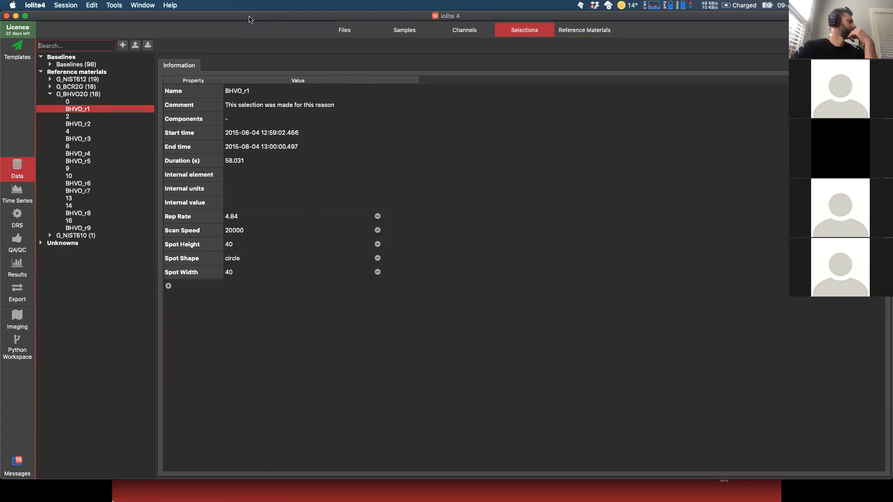
{"action": "mouse_move", "coordinate": [249, 19]}
{"action": "left_mouse_down"}
{"action": "mouse_move", "coordinate": [246, 42]}
{"action": "mouse_move", "coordinate": [247, 17]}
{"action": "left_mouse_up"}
{"action": "left_click", "coordinate": [345, 30]}
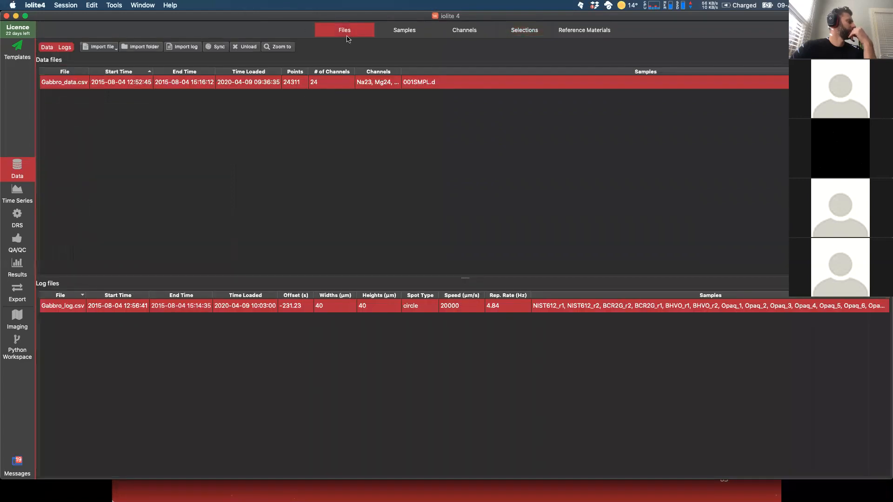
Step: Plot Sr88 alongside Si29 in the Time Series view, fit the scale to the visible data, and select both channels
{"action": "left_click", "coordinate": [272, 143]}
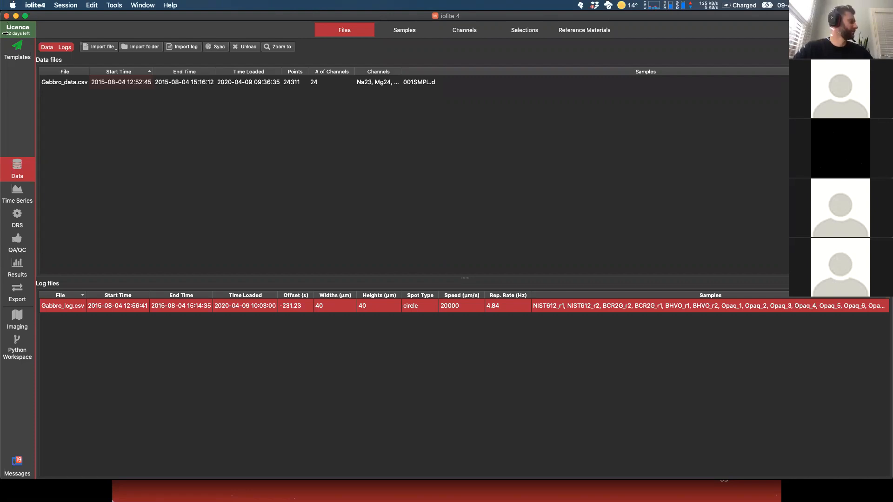
{"action": "left_click", "coordinate": [9, 202]}
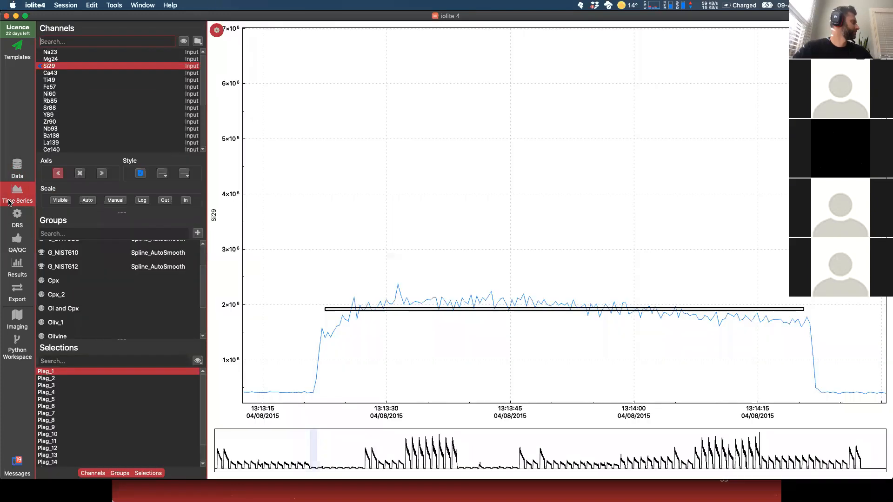
{"action": "left_click", "coordinate": [49, 108]}
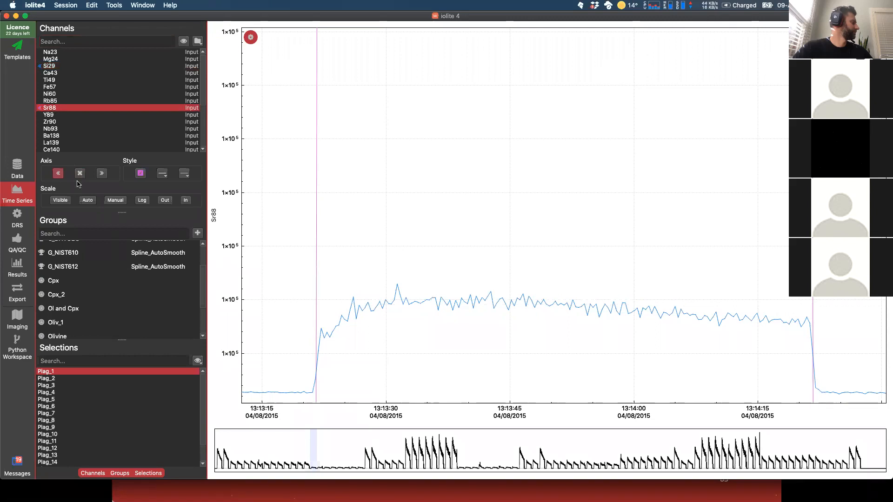
{"action": "left_click", "coordinate": [65, 200]}
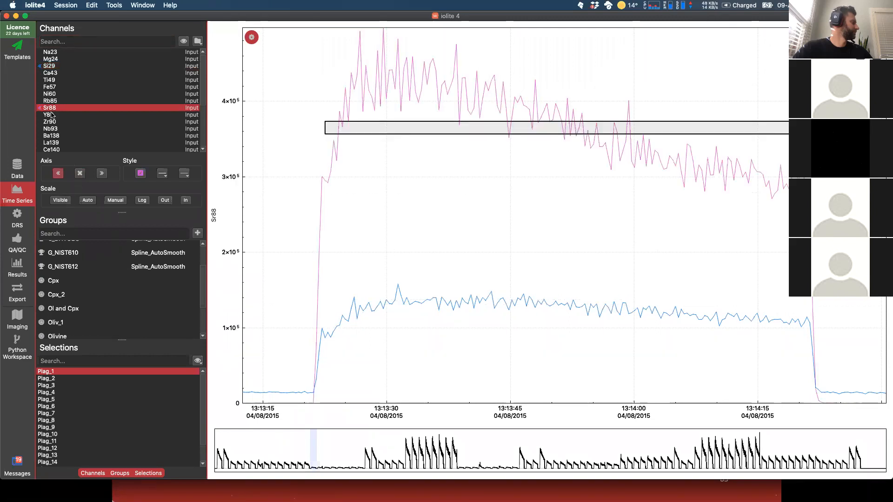
{"action": "left_click", "coordinate": [47, 66], "text": "super"}
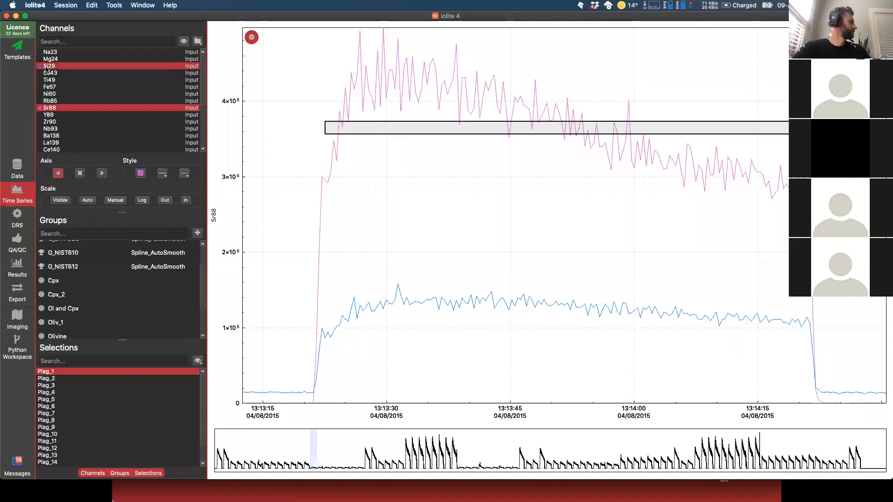
Step: Compare the Sr88 and Si29 signals across the Plag_1 selection at several time and intensity scales, and switch to the presentation slides
{"action": "scroll", "coordinate": [434, 243], "scroll_direction": "down", "scroll_amount": 5}
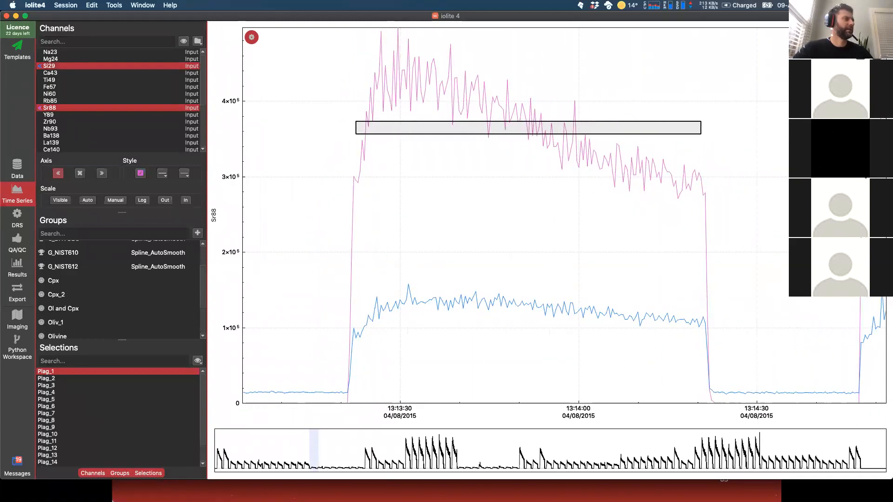
{"action": "scroll", "coordinate": [554, 306], "scroll_direction": "up", "scroll_amount": 3}
{"action": "scroll", "coordinate": [554, 305], "scroll_direction": "up", "scroll_amount": 3}
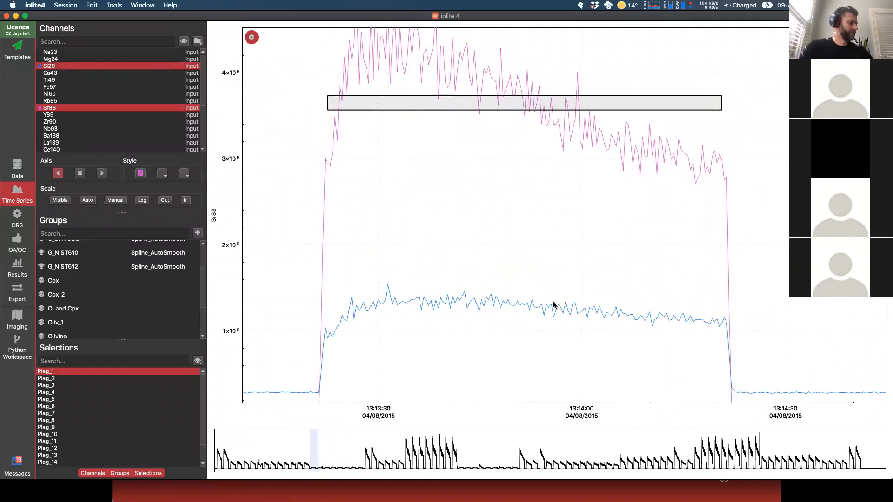
{"action": "scroll", "coordinate": [525, 286], "scroll_direction": "down", "scroll_amount": 5}
{"action": "scroll", "coordinate": [522, 286], "scroll_direction": "up", "scroll_amount": 5}
{"action": "scroll", "coordinate": [522, 285], "scroll_direction": "down", "scroll_amount": 5}
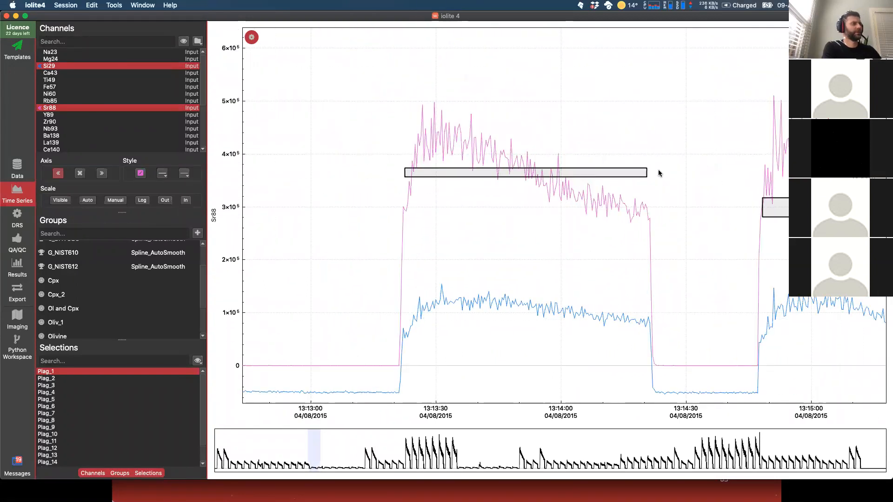
{"action": "scroll", "coordinate": [518, 320], "scroll_direction": "down", "scroll_amount": 5}
{"action": "scroll", "coordinate": [517, 320], "scroll_direction": "up", "scroll_amount": 5}
{"action": "scroll", "coordinate": [518, 319], "scroll_direction": "up", "scroll_amount": 3}
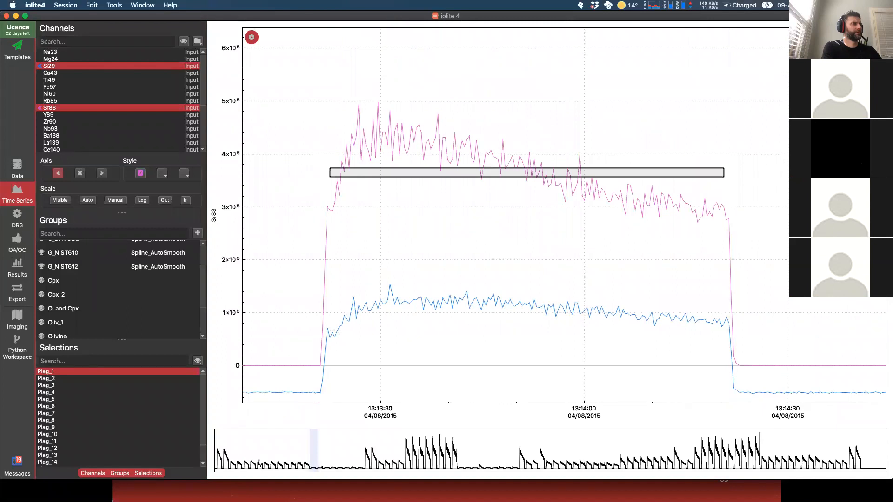
{"action": "scroll", "coordinate": [576, 268], "scroll_direction": "down", "scroll_amount": 2}
{"action": "scroll", "coordinate": [577, 269], "scroll_direction": "up", "scroll_amount": 3}
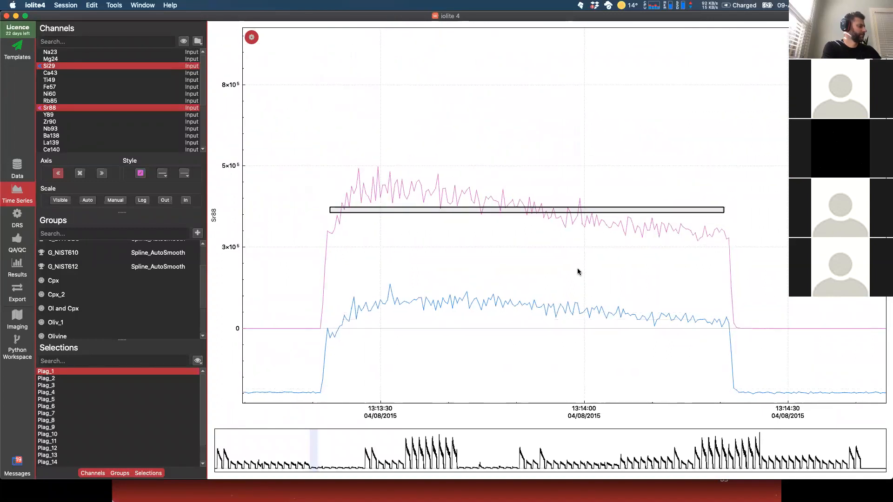
{"action": "scroll", "coordinate": [576, 269], "scroll_direction": "down", "scroll_amount": 1}
{"action": "scroll", "coordinate": [577, 269], "scroll_direction": "up", "scroll_amount": 1}
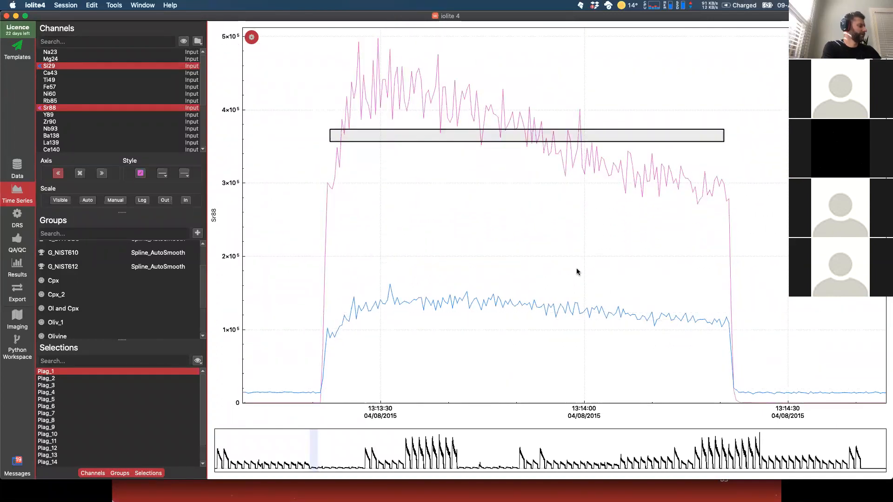
{"action": "scroll", "coordinate": [576, 268], "scroll_direction": "up", "scroll_amount": 1}
{"action": "scroll", "coordinate": [576, 272], "scroll_direction": "up", "scroll_amount": 1}
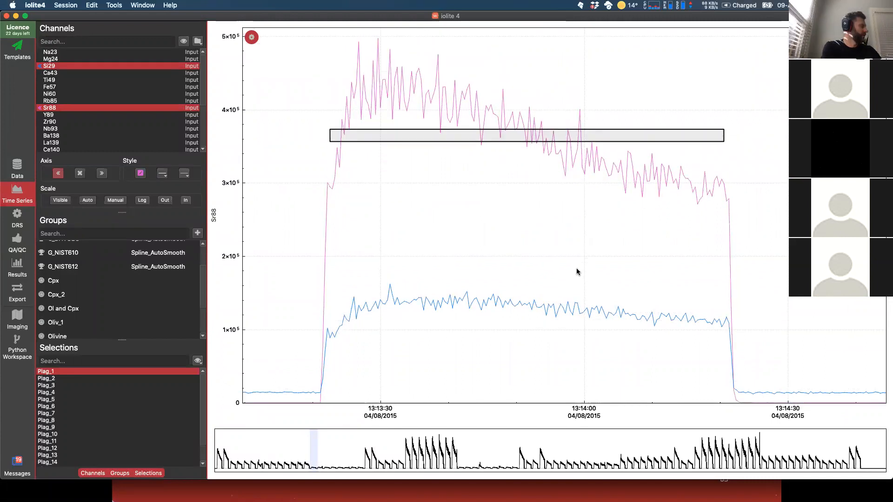
{"action": "scroll", "coordinate": [578, 273], "scroll_direction": "down", "scroll_amount": 1}
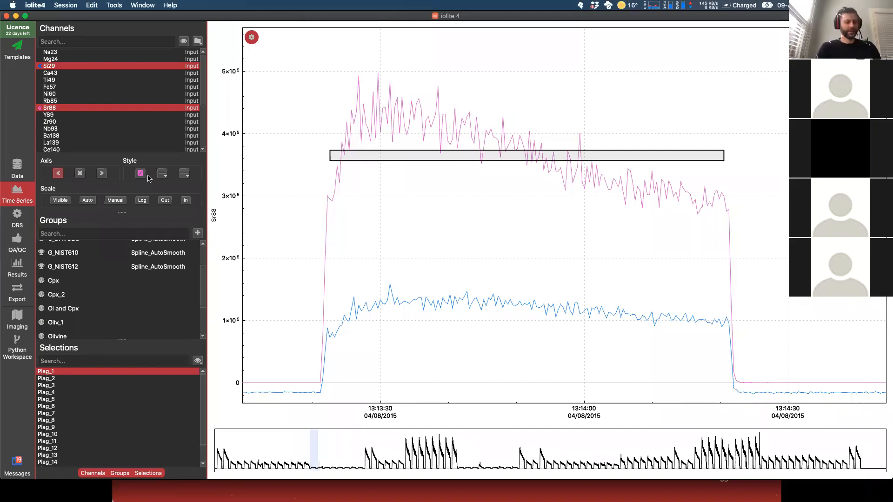
{"action": "key", "text": "super+Tab"}
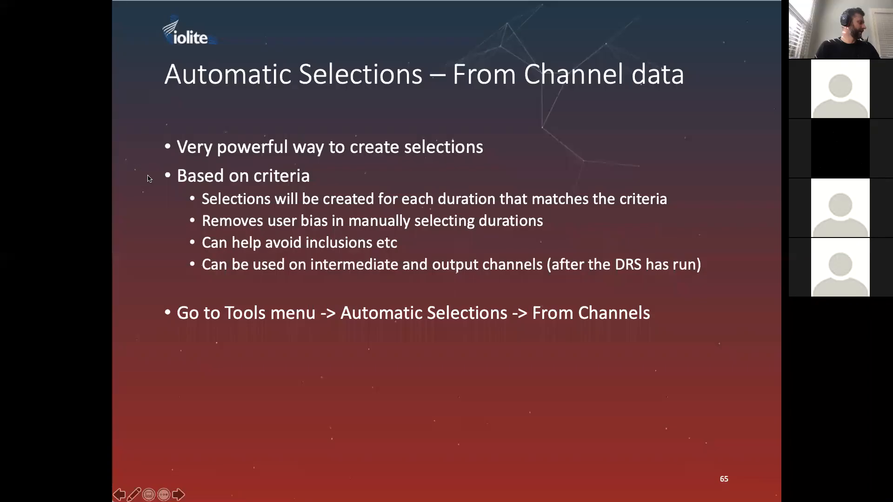
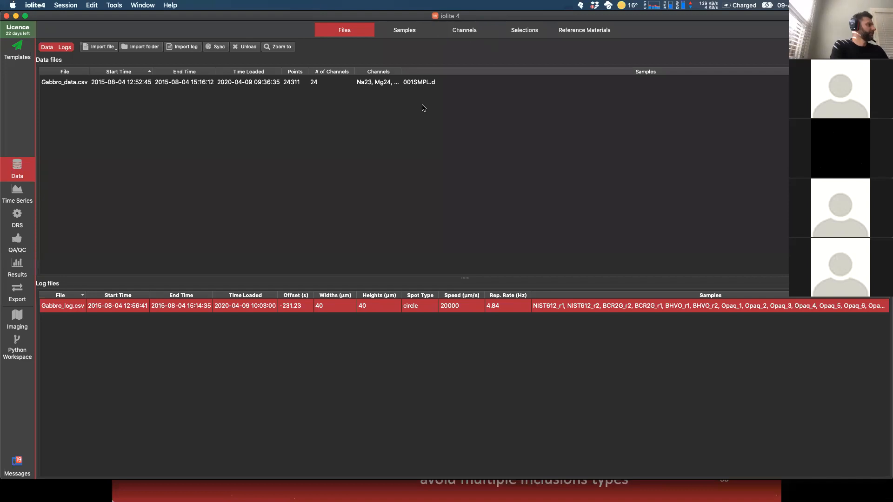
Step: Switch back to iolite and review the G_BHVO2G and G_NIST612 reference material groups in the selections browser
{"action": "left_click_drag", "start_coordinate": [181, 18], "coordinate": [186, 51]}
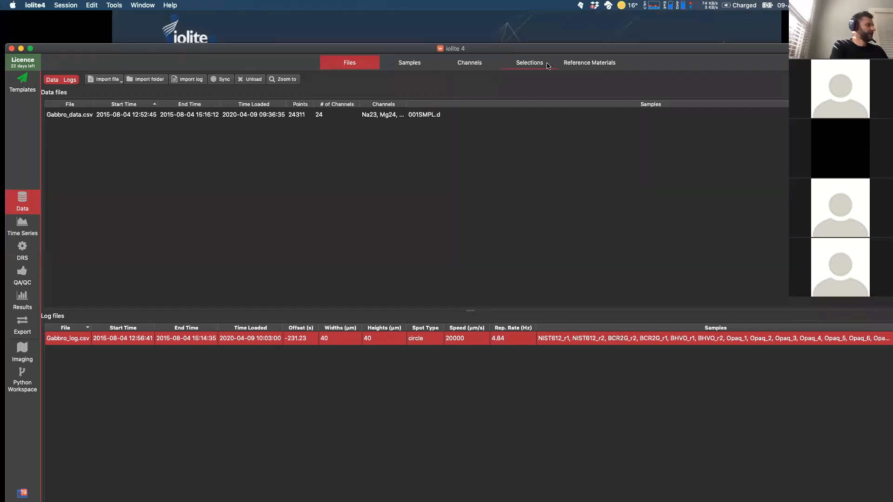
{"action": "left_click", "coordinate": [530, 62]}
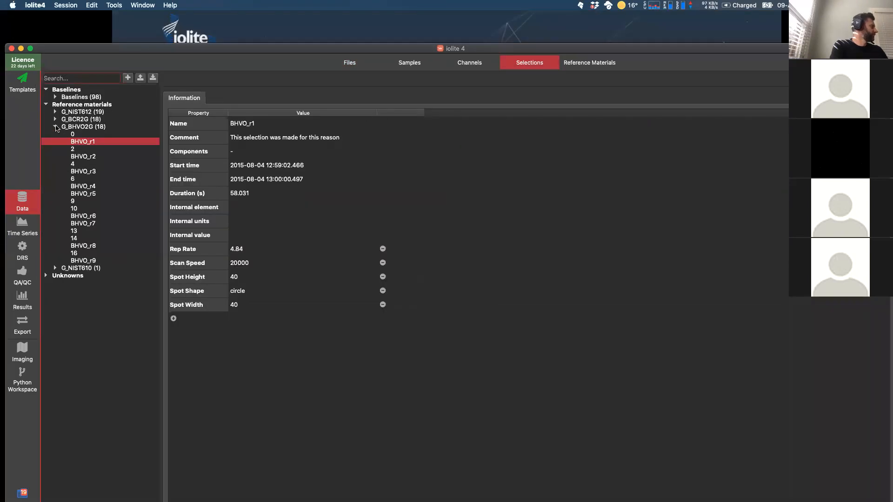
{"action": "left_click", "coordinate": [55, 126]}
{"action": "left_click", "coordinate": [56, 126]}
{"action": "left_click", "coordinate": [72, 135]}
{"action": "left_click", "coordinate": [76, 127]}
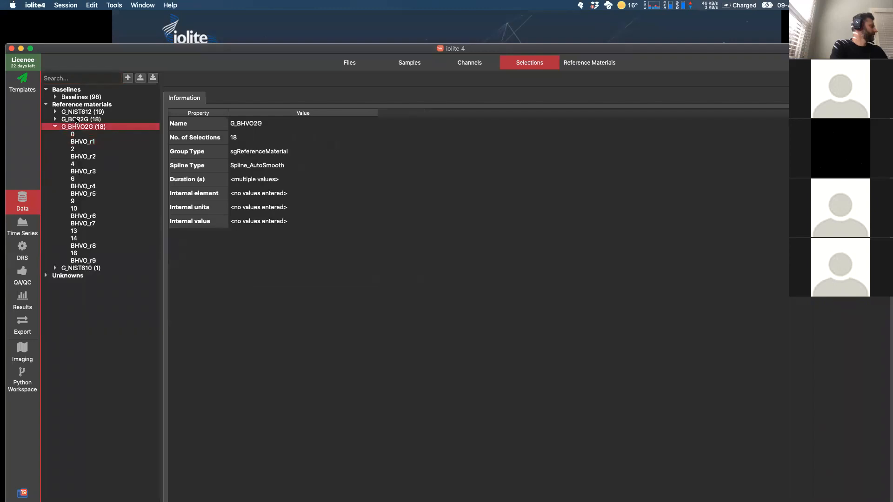
{"action": "left_click", "coordinate": [77, 113]}
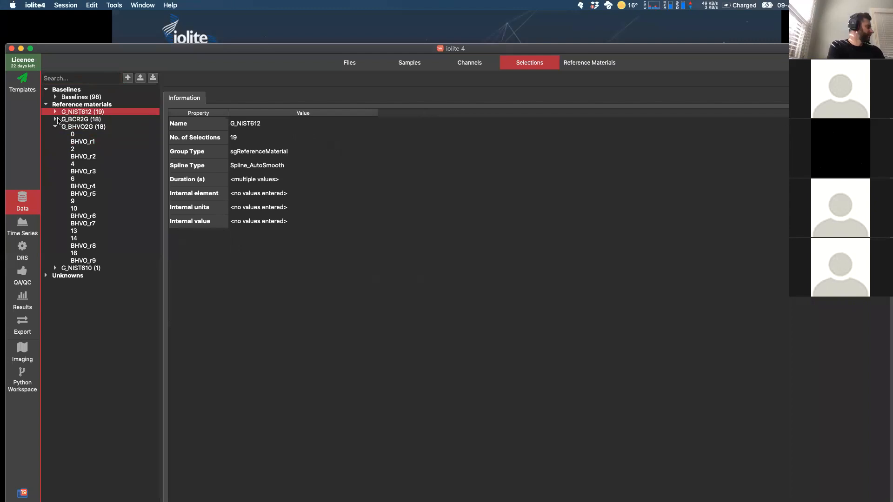
{"action": "left_click", "coordinate": [56, 126]}
Step: Open the saved session gabbros.io4 from the Example Data folder
{"action": "left_click", "coordinate": [66, 5]}
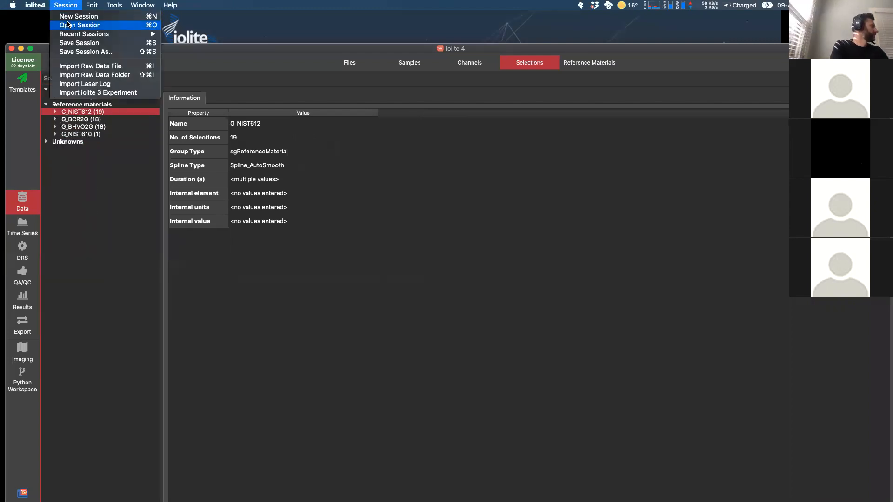
{"action": "left_click", "coordinate": [306, 72]}
{"action": "left_click", "coordinate": [406, 257]}
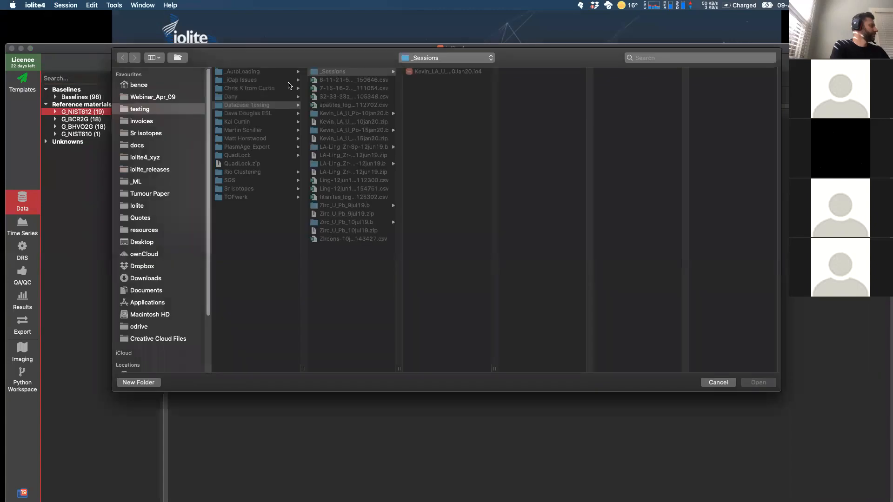
{"action": "left_click", "coordinate": [445, 57]}
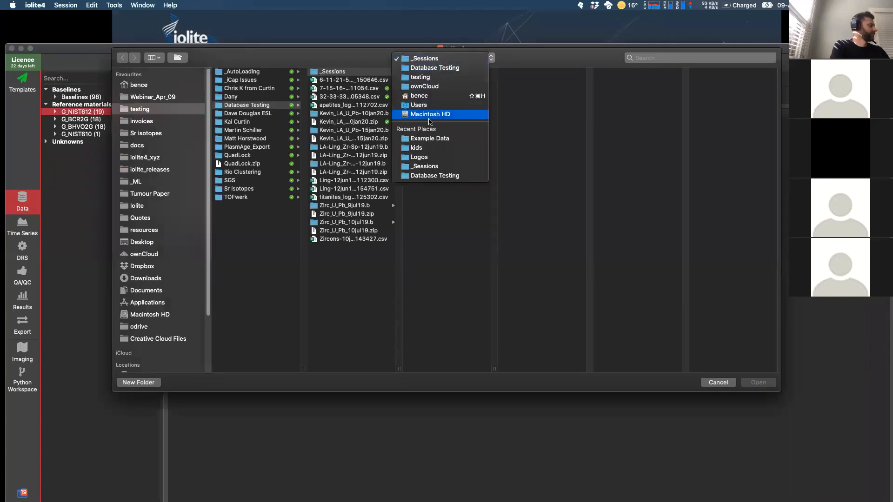
{"action": "left_click", "coordinate": [442, 139]}
{"action": "left_click", "coordinate": [341, 97]}
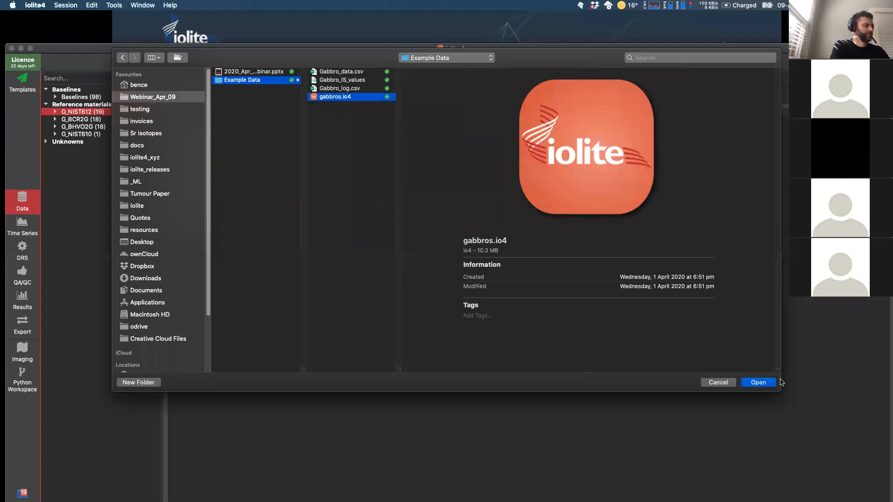
{"action": "left_click", "coordinate": [759, 382]}
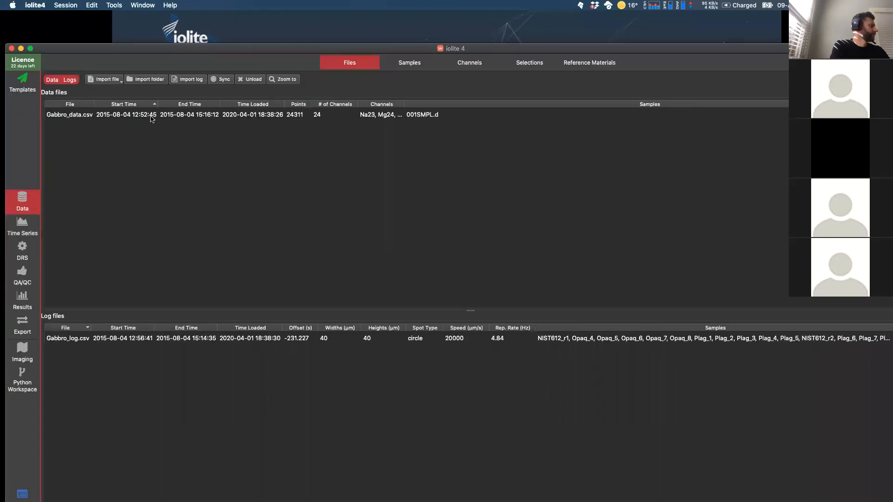
{"action": "left_click_drag", "start_coordinate": [97, 47], "coordinate": [90, 12]}
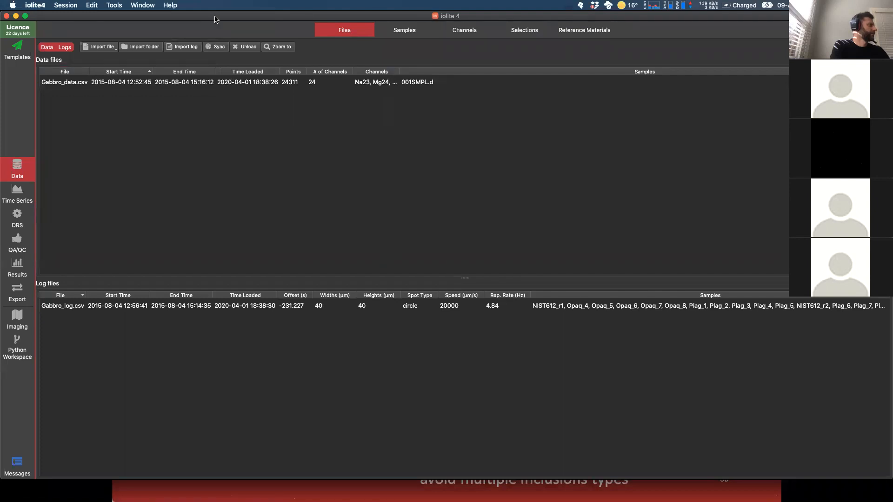
Step: Review the baseline, reference material and unknown selection groups of the opened session in the selections browser
{"action": "left_click_drag", "start_coordinate": [215, 20], "coordinate": [213, 54]}
{"action": "left_click", "coordinate": [524, 64]}
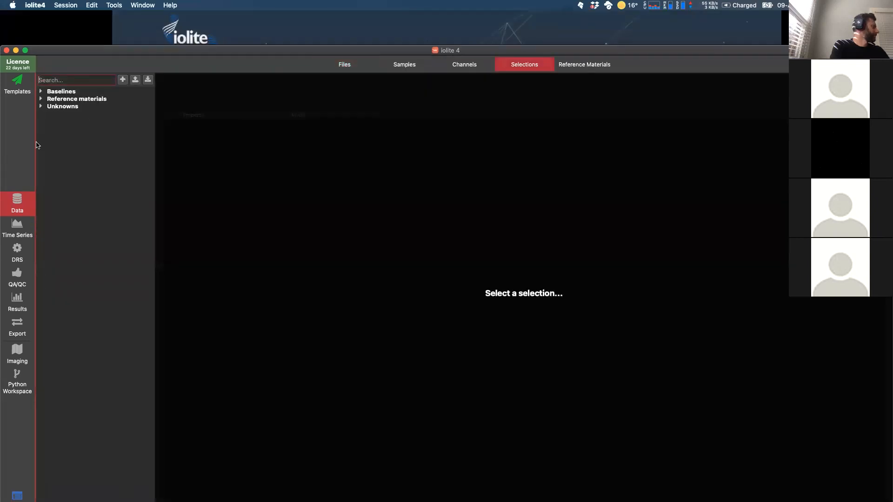
{"action": "left_click", "coordinate": [41, 99]}
{"action": "left_click", "coordinate": [41, 99]}
{"action": "left_click", "coordinate": [41, 106]}
{"action": "left_click", "coordinate": [41, 106]}
{"action": "left_click", "coordinate": [41, 106]}
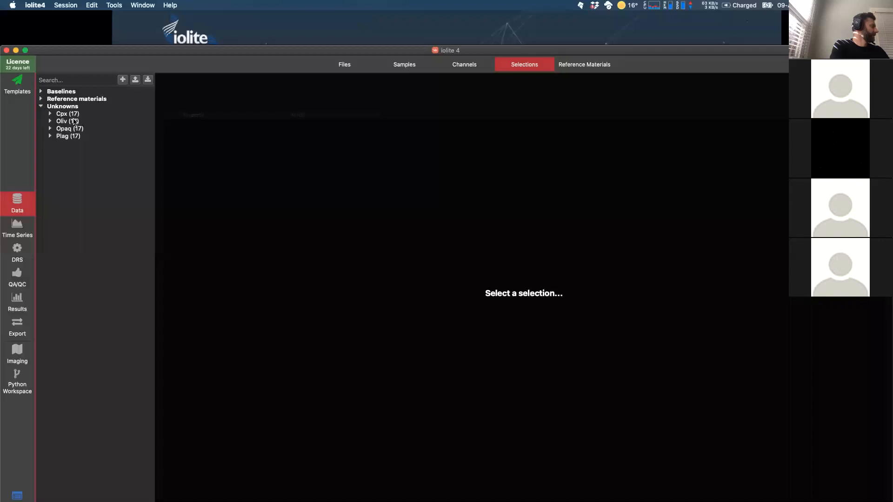
{"action": "left_click", "coordinate": [41, 91]}
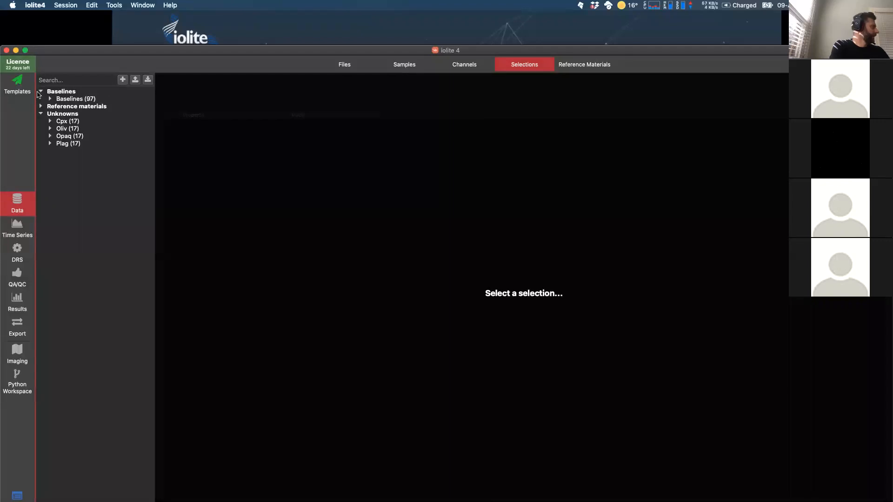
{"action": "left_click", "coordinate": [41, 92]}
{"action": "left_click_drag", "start_coordinate": [52, 46], "coordinate": [50, 13]}
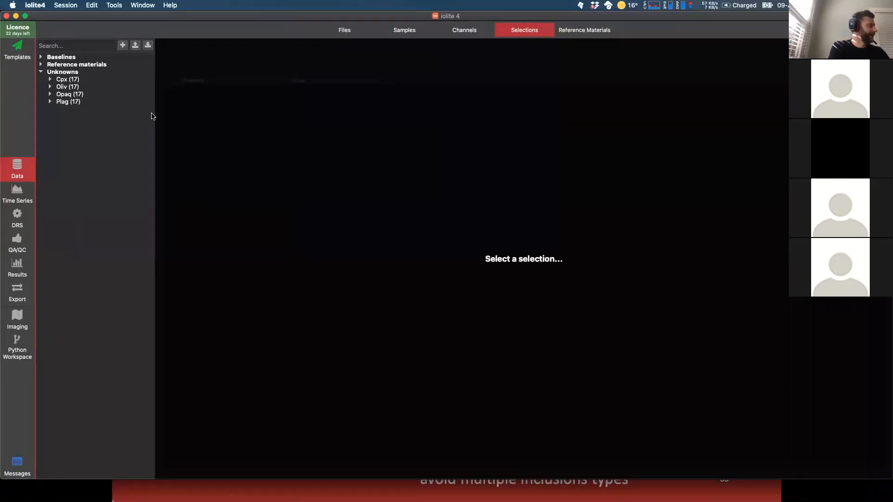
{"action": "left_click", "coordinate": [65, 5]}
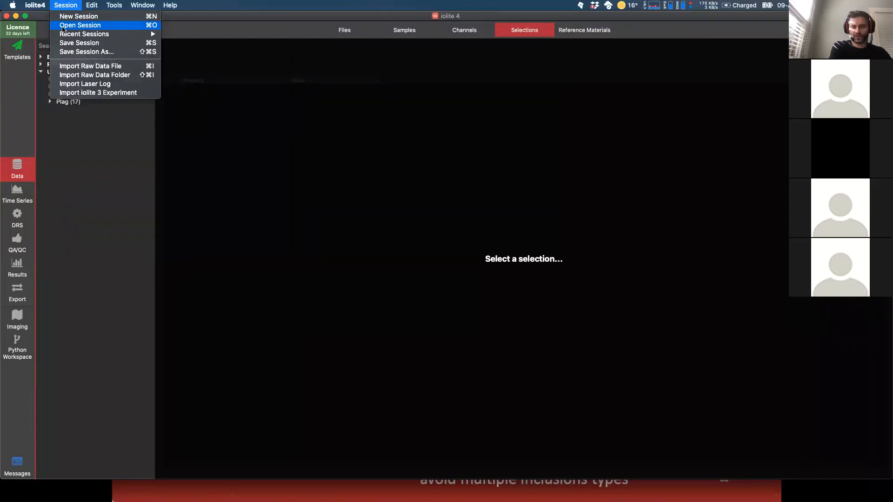
{"action": "left_click", "coordinate": [58, 6]}
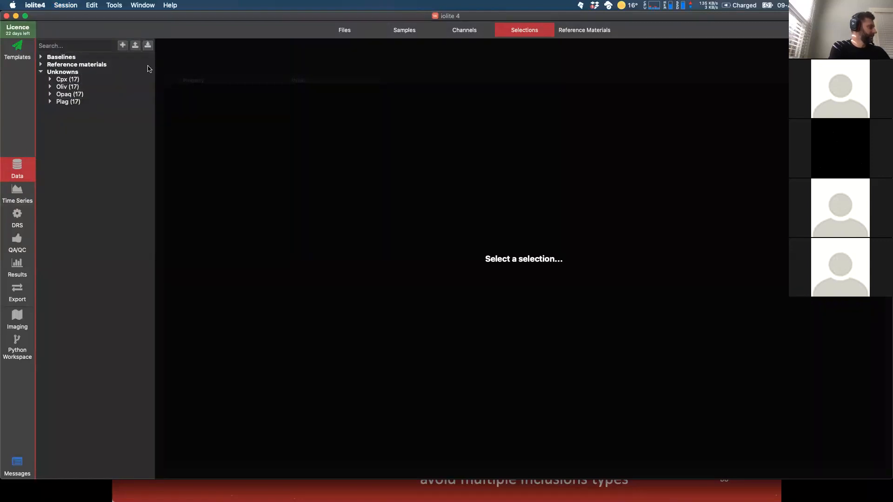
Step: Return to the list of imported files and open the Automatic Selections tool for creating selections from channels
{"action": "left_click", "coordinate": [337, 31]}
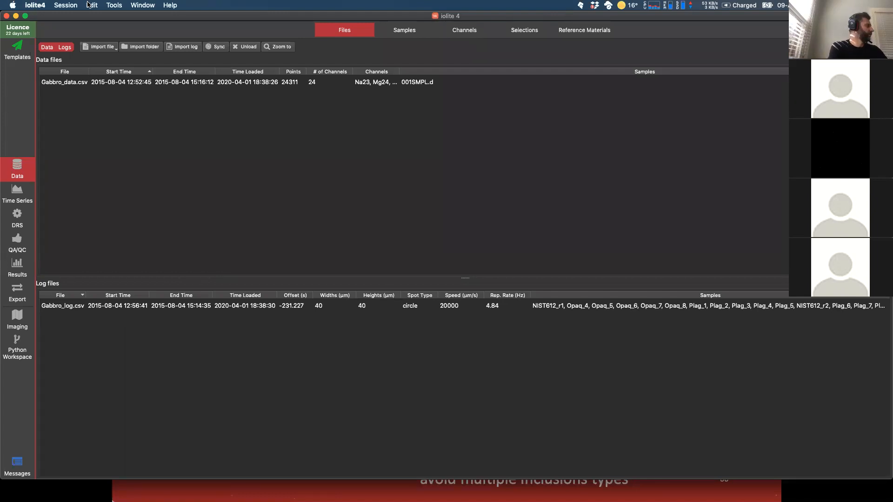
{"action": "left_click", "coordinate": [113, 5]}
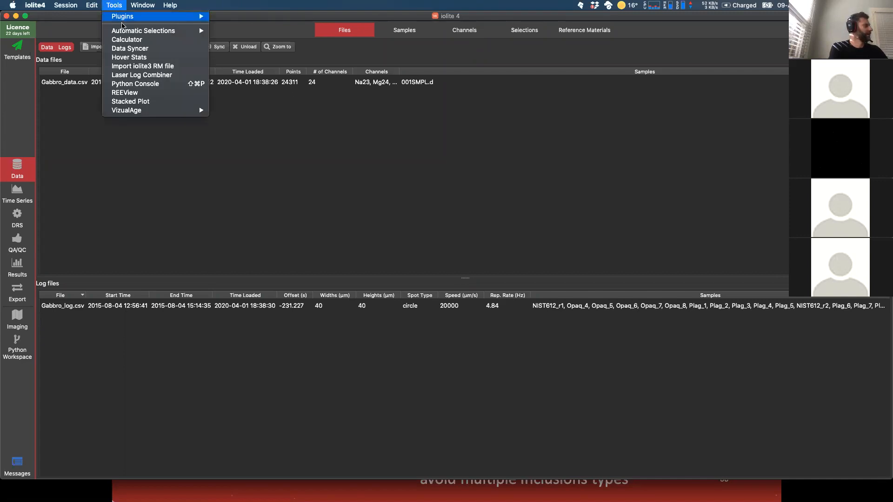
{"action": "mouse_move", "coordinate": [125, 32]}
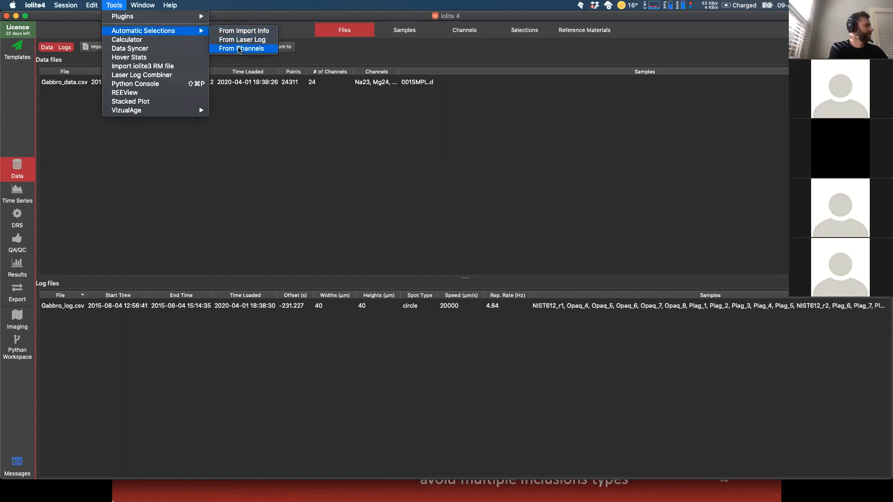
{"action": "left_click", "coordinate": [239, 49]}
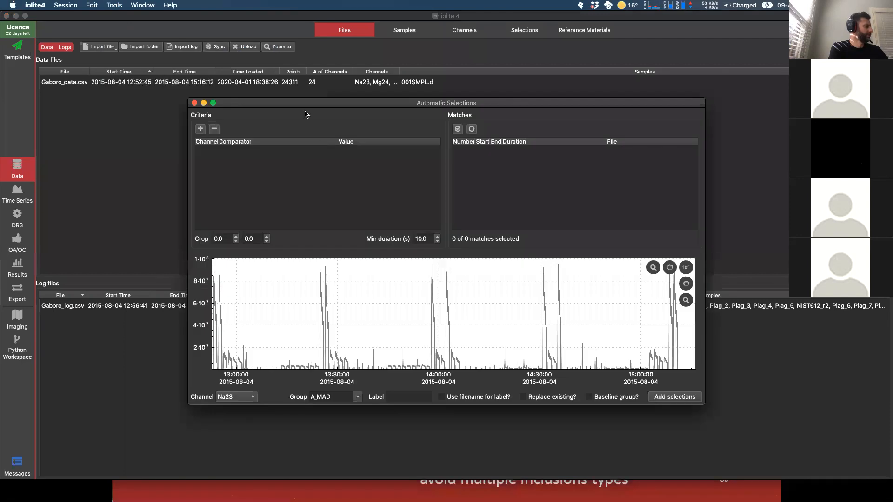
Step: Enlarge the Automatic Selections window and add a selection criterion that uses the TotalBeam channel
{"action": "left_click_drag", "start_coordinate": [302, 102], "coordinate": [288, 71]}
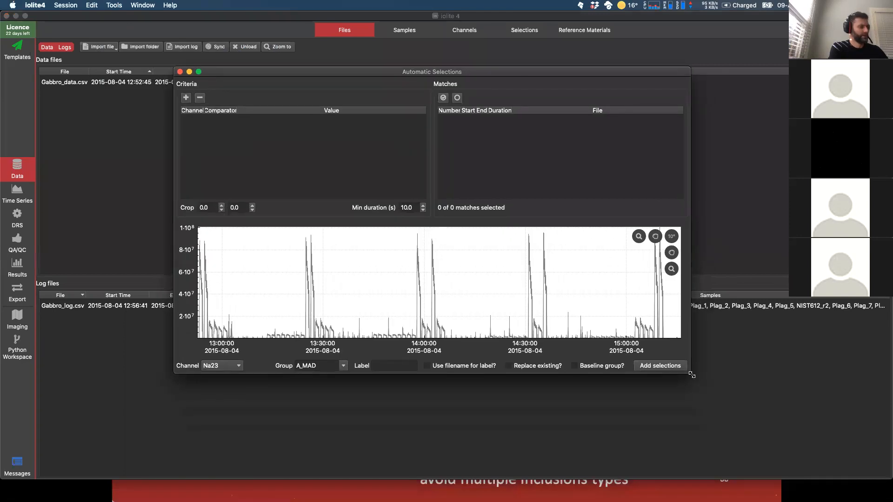
{"action": "left_click_drag", "start_coordinate": [706, 394], "coordinate": [747, 437]}
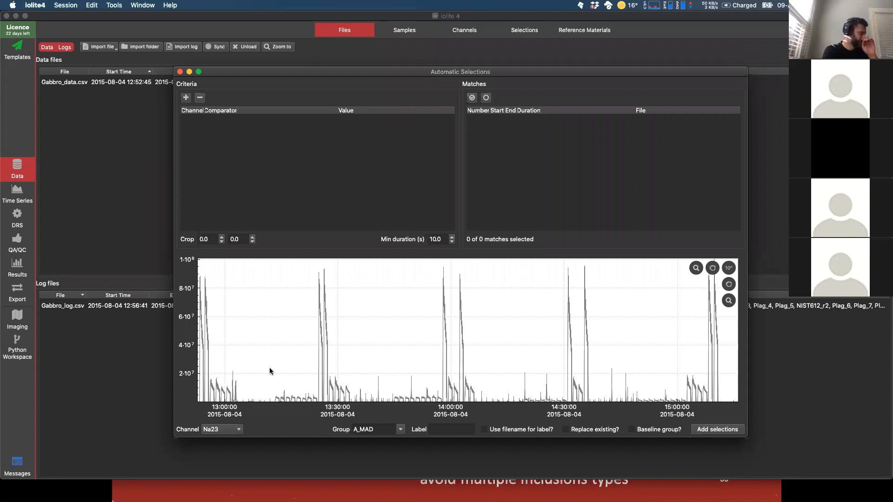
{"action": "left_click", "coordinate": [186, 97]}
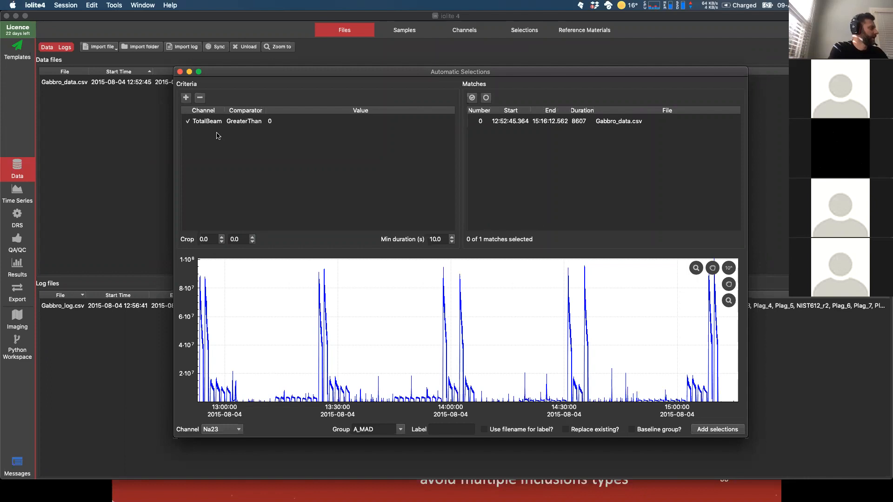
{"action": "left_click", "coordinate": [256, 125]}
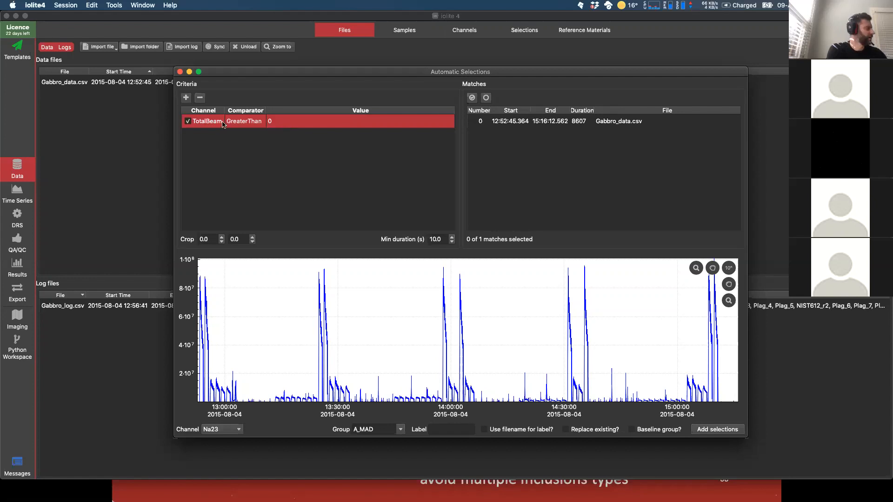
{"action": "double_click", "coordinate": [206, 122]}
{"action": "left_click", "coordinate": [206, 122]}
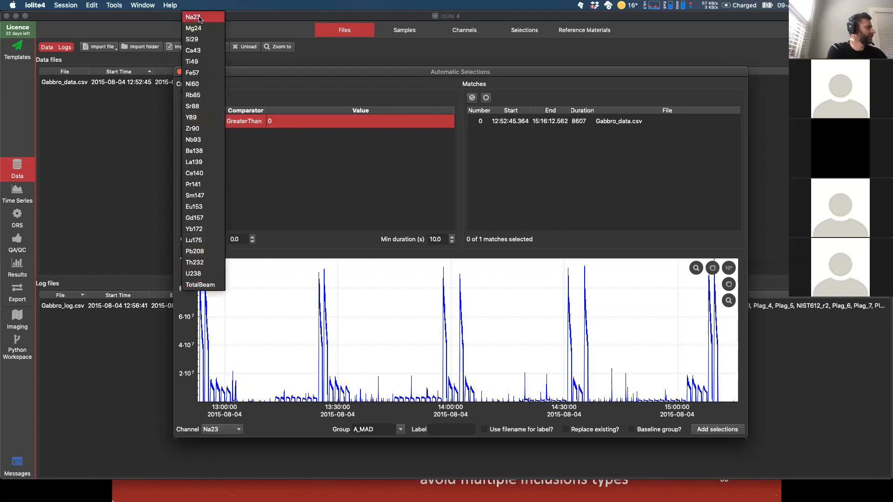
{"action": "left_click", "coordinate": [204, 287]}
{"action": "left_click", "coordinate": [237, 143]}
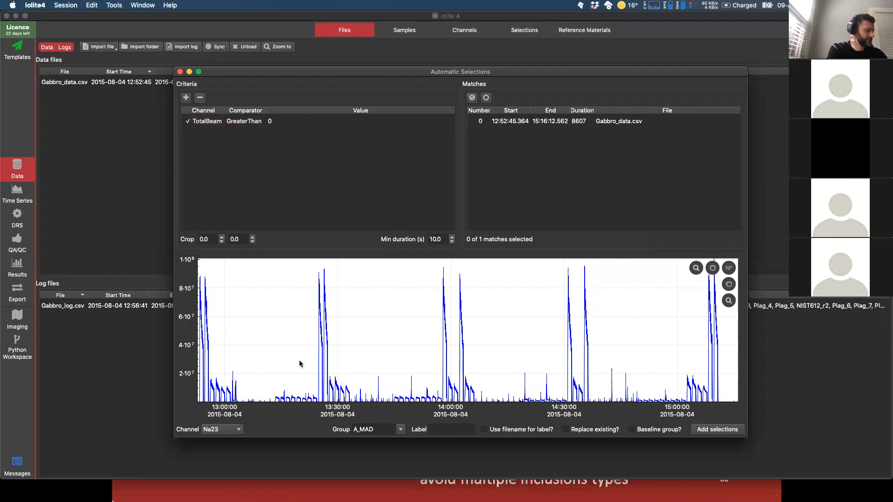
Step: Show the Si29 channel in the preview plot and examine its peaks and background level
{"action": "left_click", "coordinate": [712, 268]}
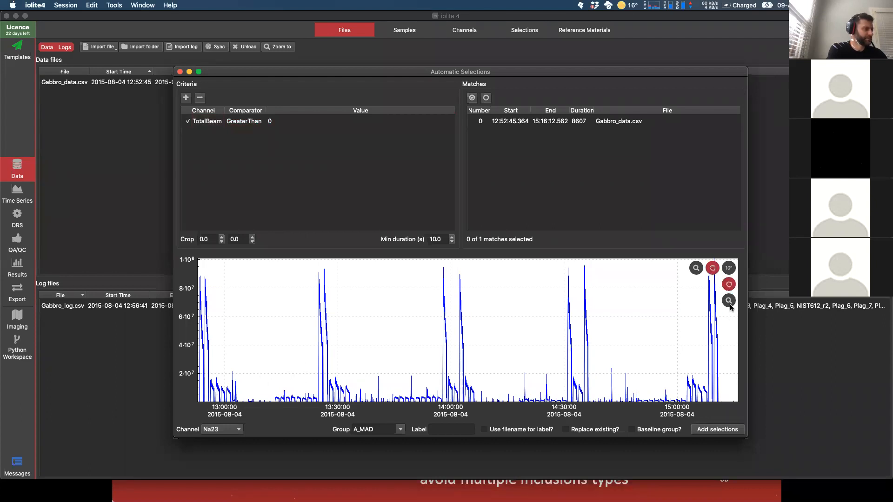
{"action": "left_click_drag", "start_coordinate": [379, 374], "coordinate": [387, 355]}
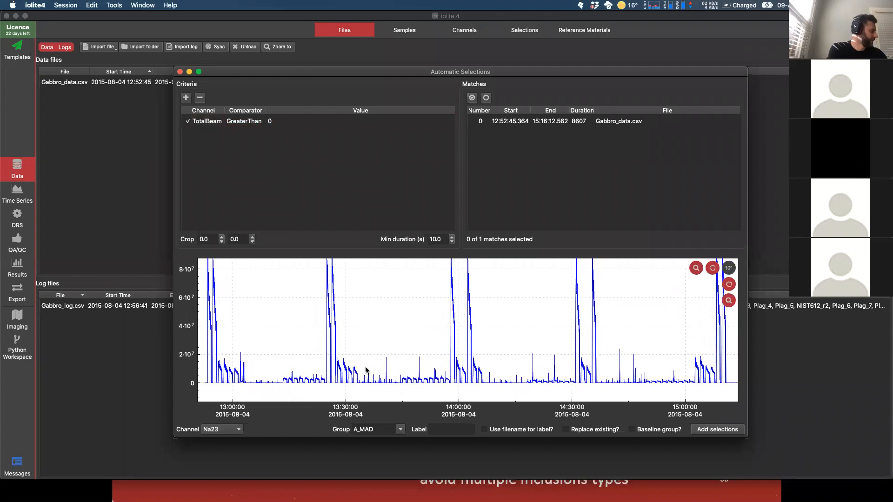
{"action": "left_click", "coordinate": [238, 431]}
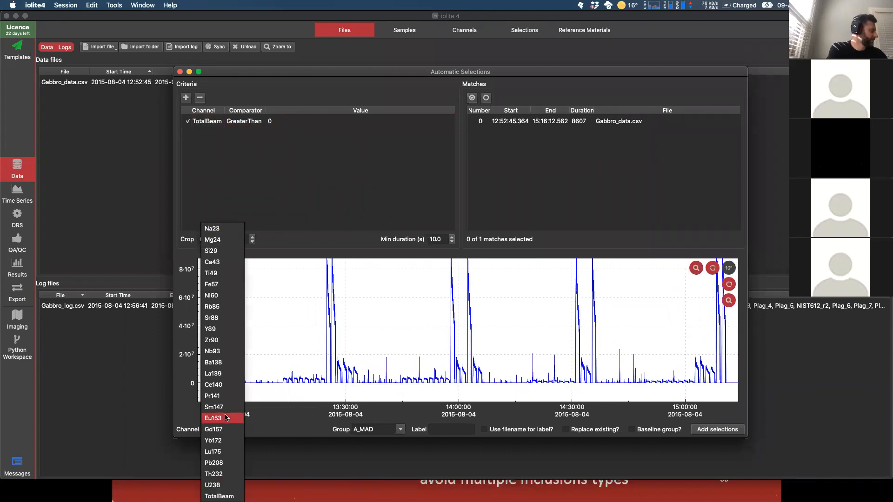
{"action": "left_click", "coordinate": [211, 253]}
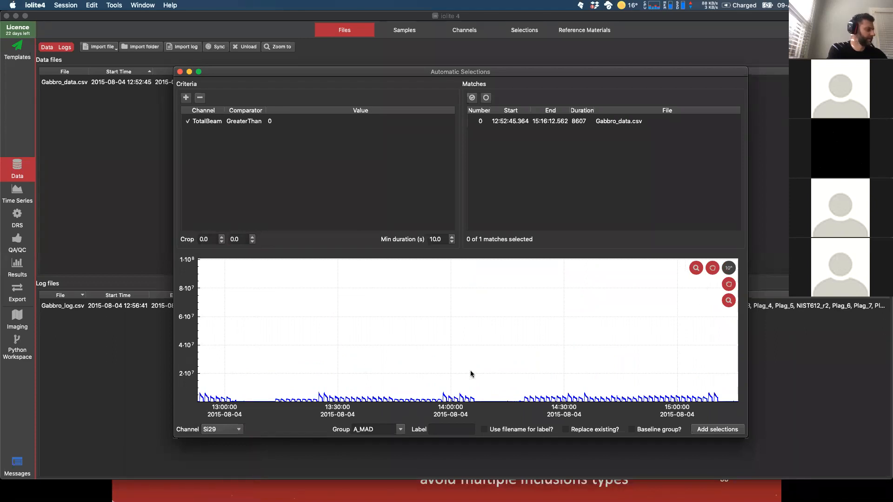
{"action": "scroll", "coordinate": [471, 371], "scroll_direction": "down", "scroll_amount": 2}
{"action": "scroll", "coordinate": [471, 374], "scroll_direction": "up", "scroll_amount": 3}
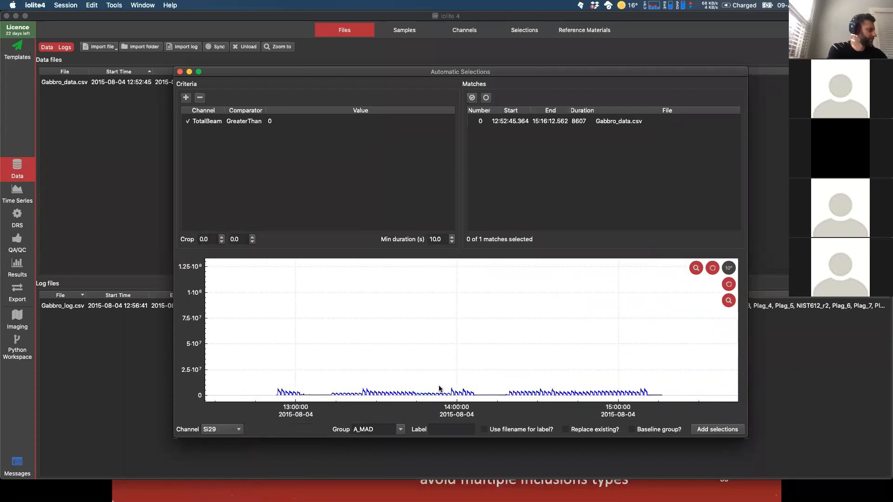
{"action": "left_click", "coordinate": [696, 268]}
{"action": "scroll", "coordinate": [417, 363], "scroll_direction": "up", "scroll_amount": 1}
{"action": "scroll", "coordinate": [417, 363], "scroll_direction": "down", "scroll_amount": 2}
{"action": "scroll", "coordinate": [418, 392], "scroll_direction": "up", "scroll_amount": 7}
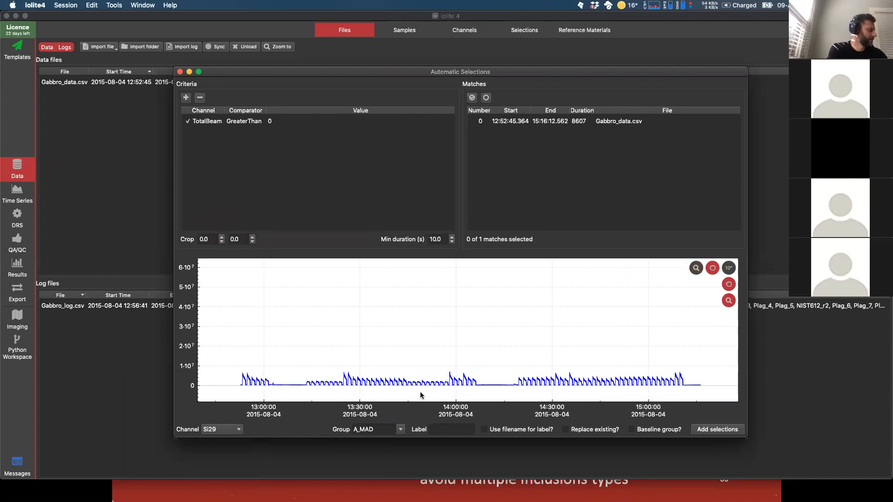
{"action": "scroll", "coordinate": [423, 382], "scroll_direction": "up", "scroll_amount": 6}
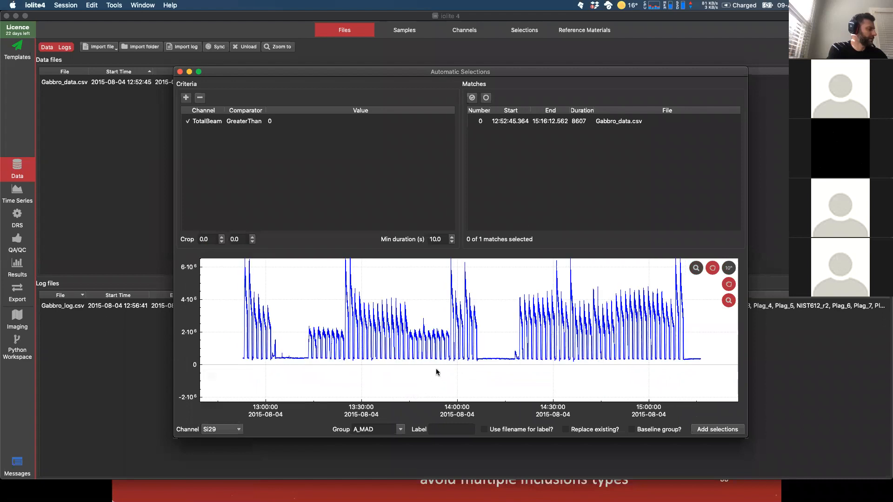
{"action": "left_click_drag", "start_coordinate": [445, 356], "coordinate": [448, 378]}
{"action": "scroll", "coordinate": [448, 378], "scroll_direction": "up", "scroll_amount": 1}
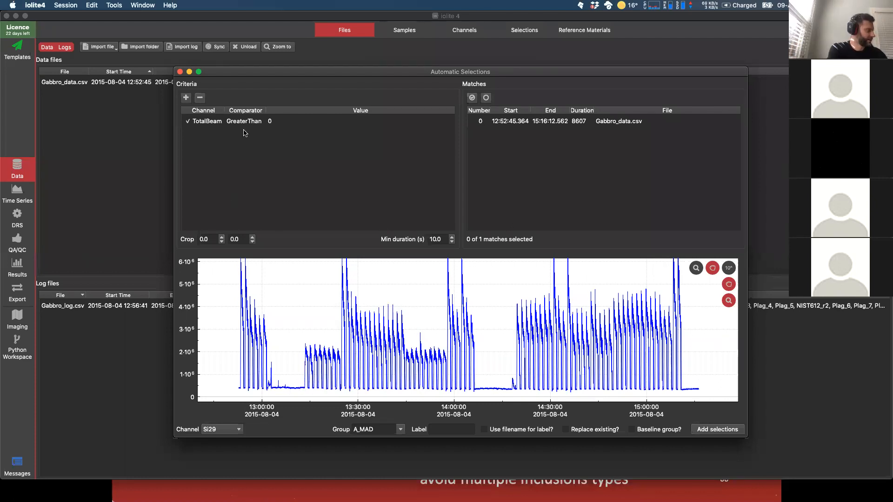
Step: Show the Ti49 channel in the preview plot and examine its low-intensity signal
{"action": "left_click", "coordinate": [239, 430]}
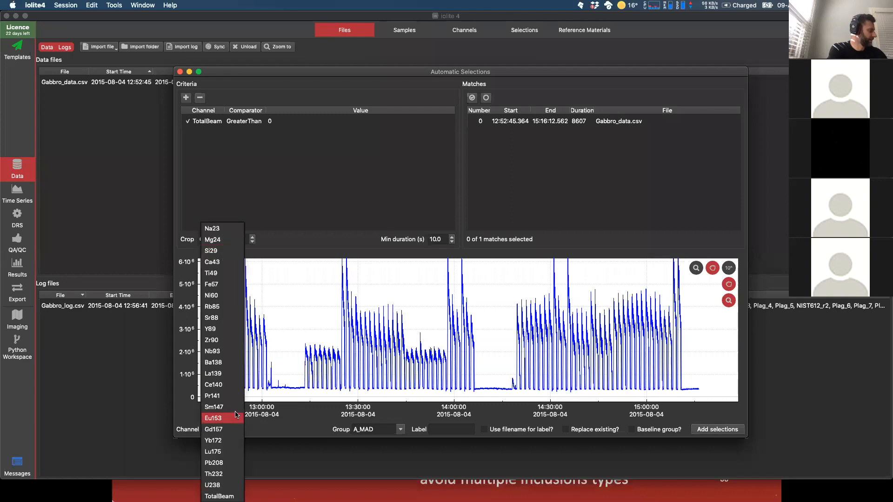
{"action": "left_click", "coordinate": [212, 273]}
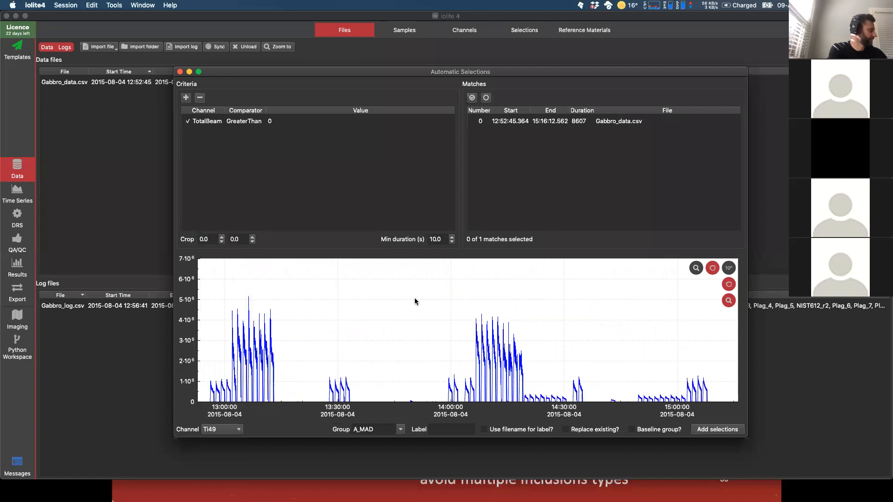
{"action": "scroll", "coordinate": [348, 394], "scroll_direction": "up", "scroll_amount": 4}
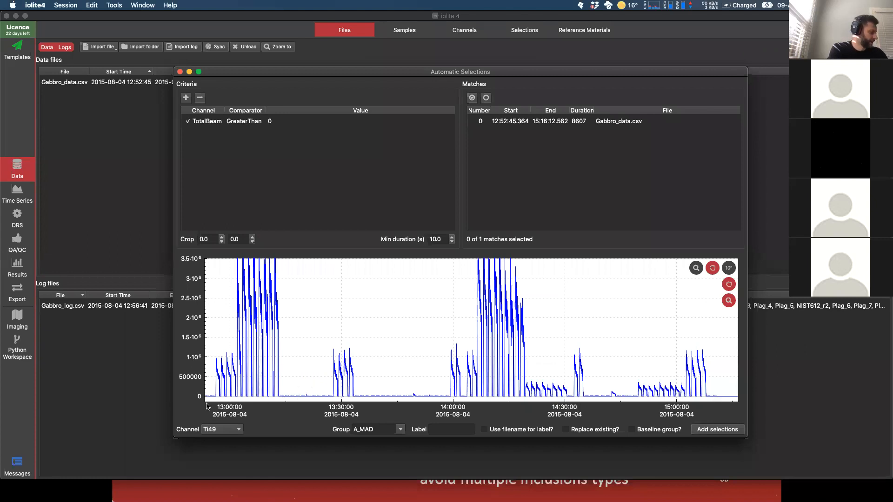
Step: Show the TotalBeam channel in the preview plot and examine the background level between the ablations
{"action": "left_click", "coordinate": [238, 429]}
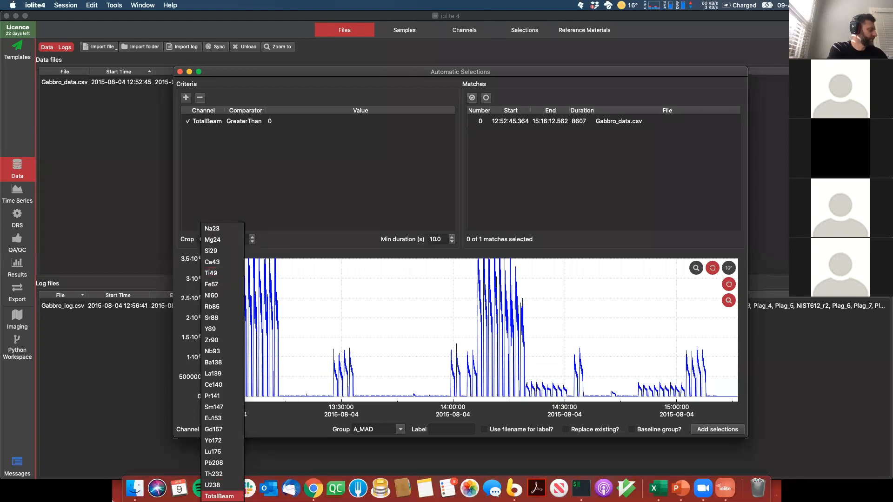
{"action": "left_click", "coordinate": [219, 496]}
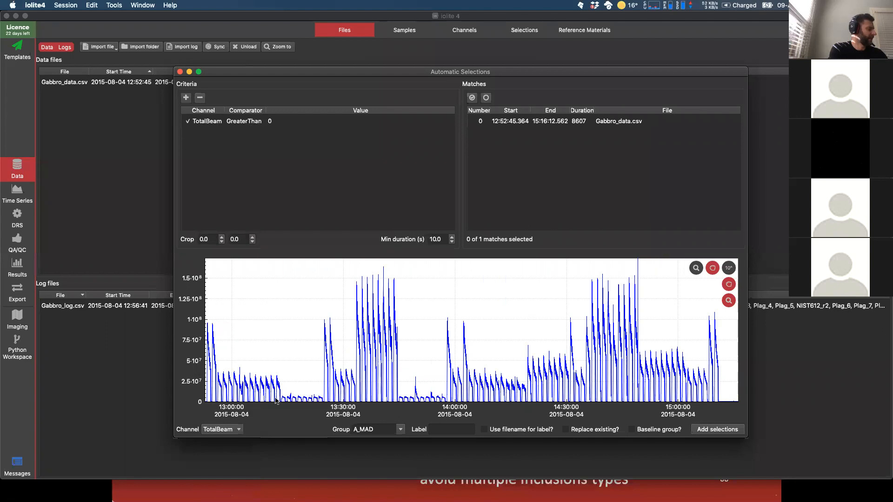
{"action": "scroll", "coordinate": [267, 396], "scroll_direction": "up", "scroll_amount": 3}
{"action": "scroll", "coordinate": [258, 391], "scroll_direction": "up", "scroll_amount": 5}
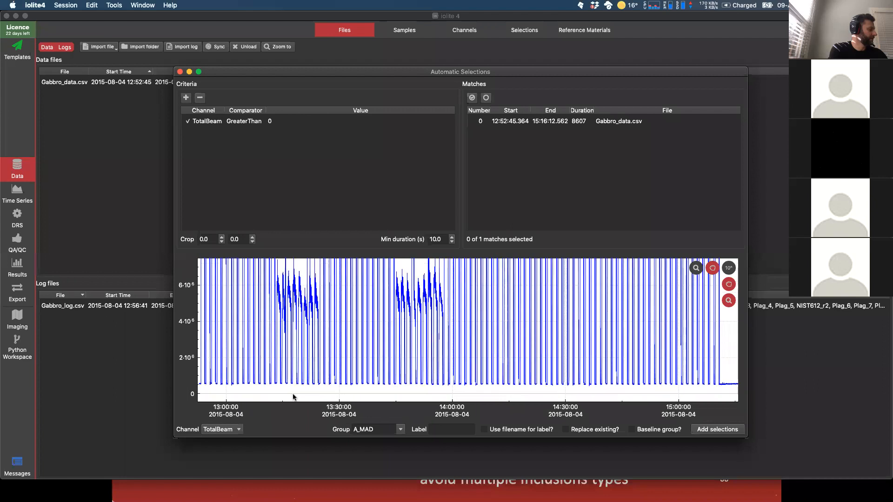
{"action": "scroll", "coordinate": [289, 391], "scroll_direction": "up", "scroll_amount": 3}
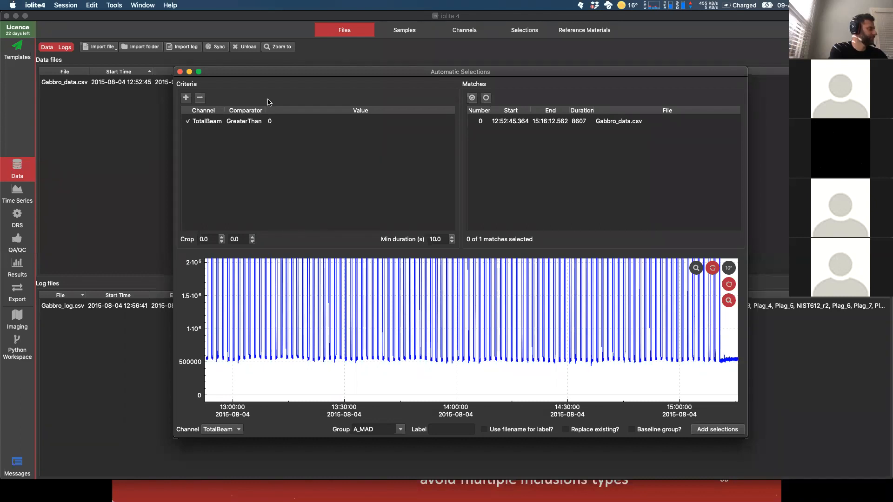
Step: Change the TotalBeam criterion's comparator to LessThan and set its value to 1E6
{"action": "left_click", "coordinate": [208, 124]}
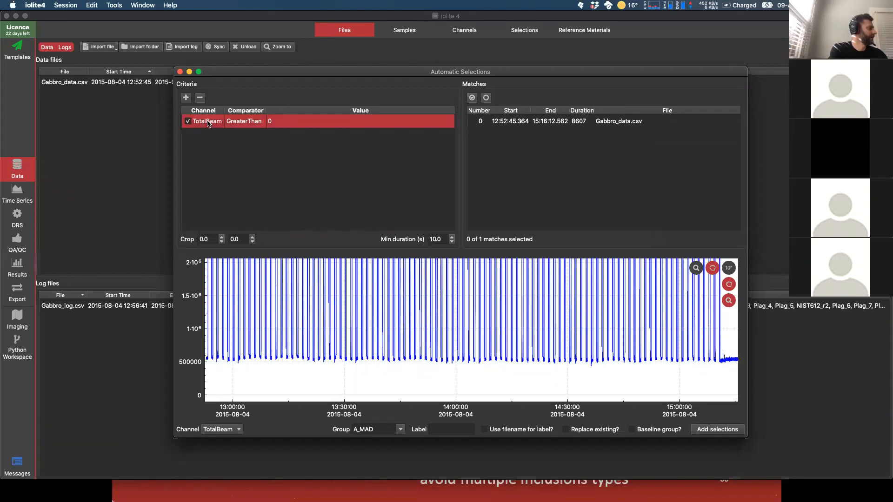
{"action": "double_click", "coordinate": [247, 122]}
{"action": "left_click", "coordinate": [247, 122]}
{"action": "left_click", "coordinate": [271, 130]}
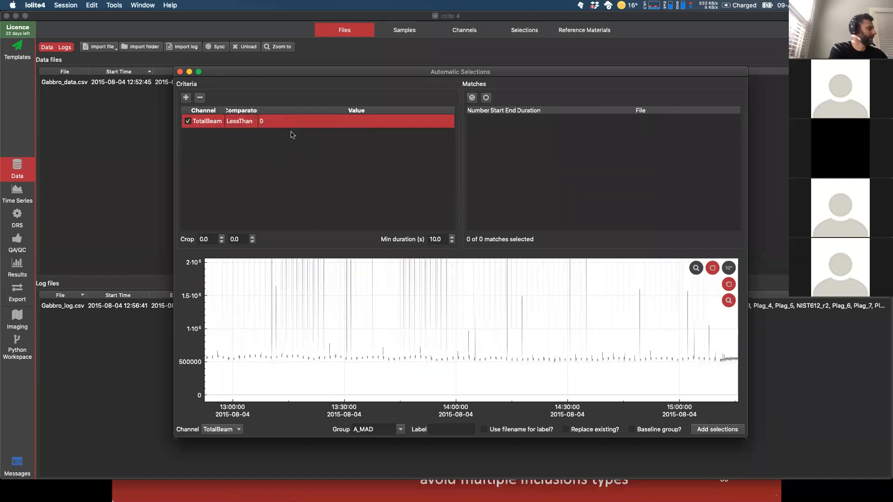
{"action": "double_click", "coordinate": [275, 121]}
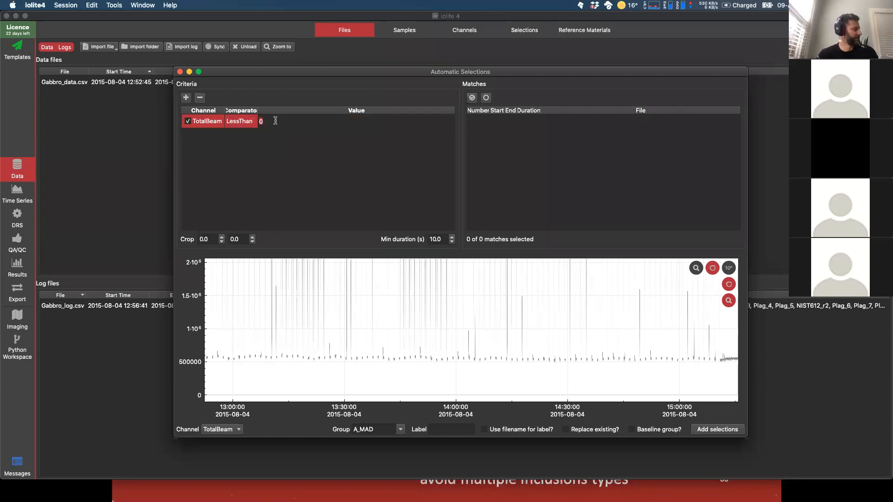
{"action": "type", "text": "1E6"}
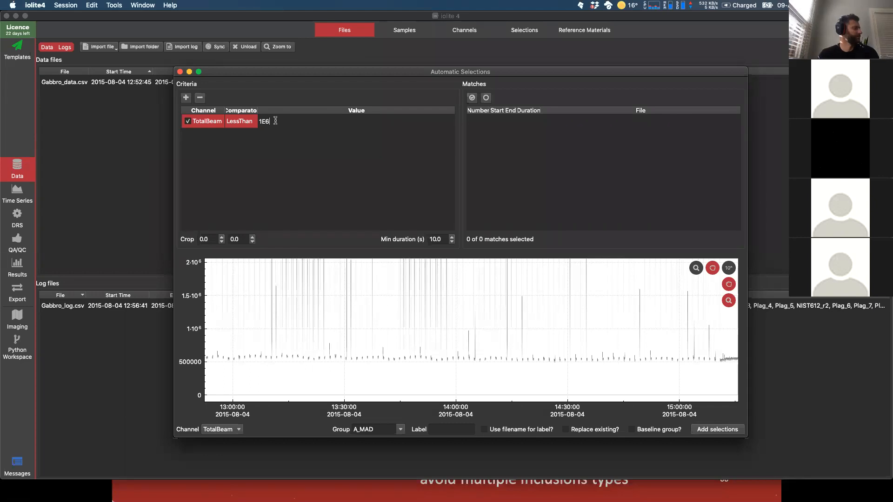
{"action": "key", "text": "Return"}
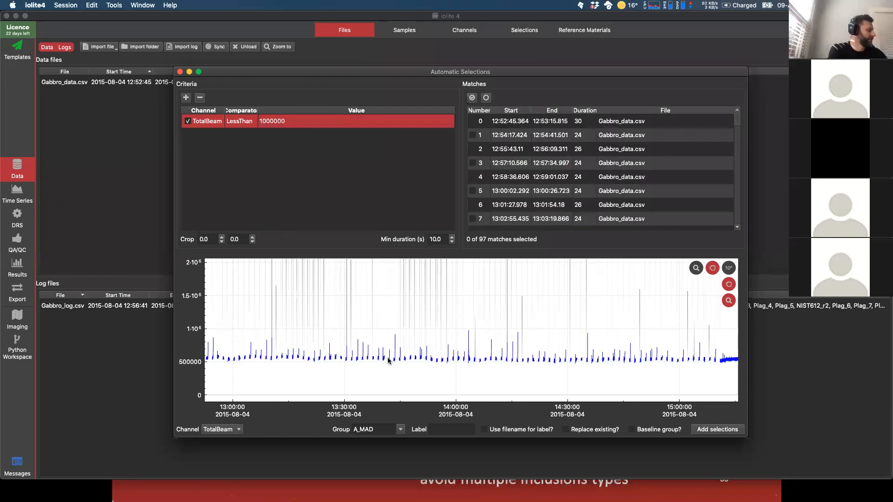
Step: Review the intervals matched by the TotalBeam criterion in the preview plot and the list of matches
{"action": "scroll", "coordinate": [504, 359], "scroll_direction": "down", "scroll_amount": 2}
{"action": "scroll", "coordinate": [487, 365], "scroll_direction": "down", "scroll_amount": 2}
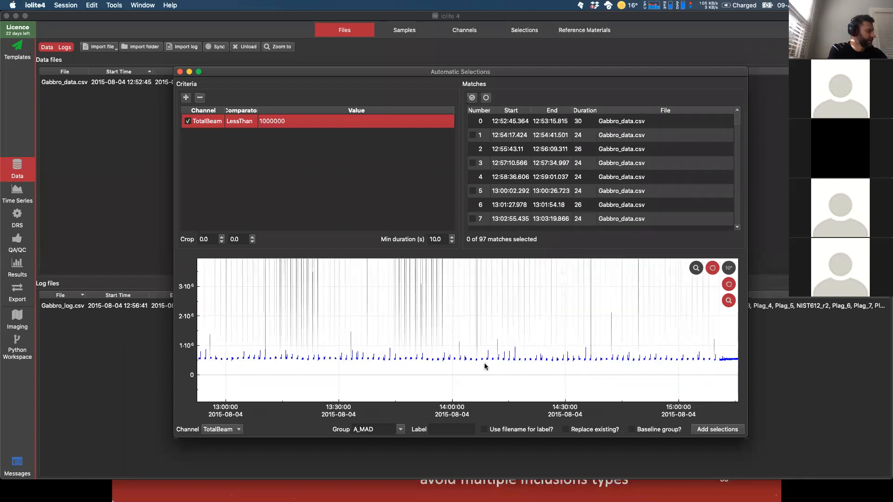
{"action": "scroll", "coordinate": [324, 347], "scroll_direction": "up", "scroll_amount": 2}
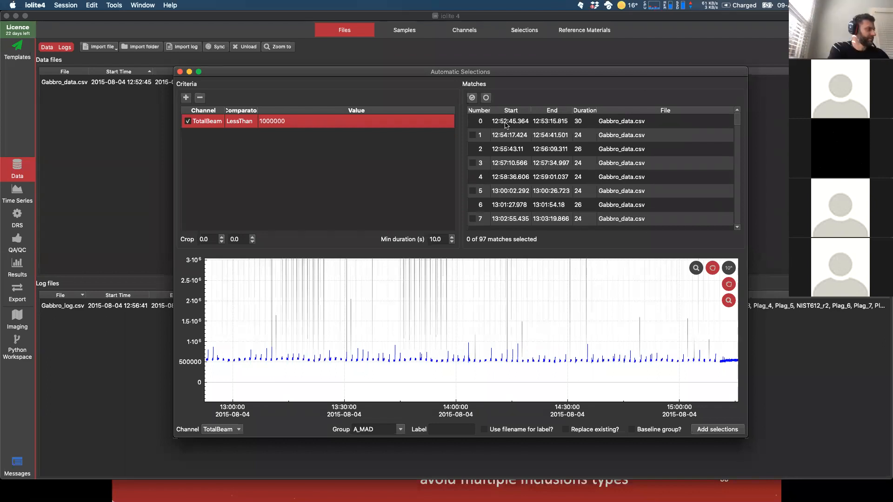
{"action": "left_click", "coordinate": [520, 119]}
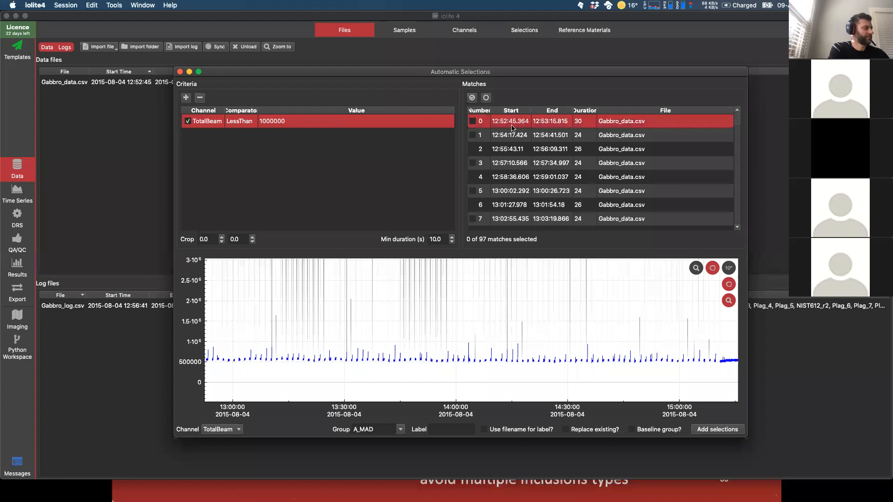
{"action": "left_click", "coordinate": [510, 135]}
{"action": "left_click", "coordinate": [512, 149]}
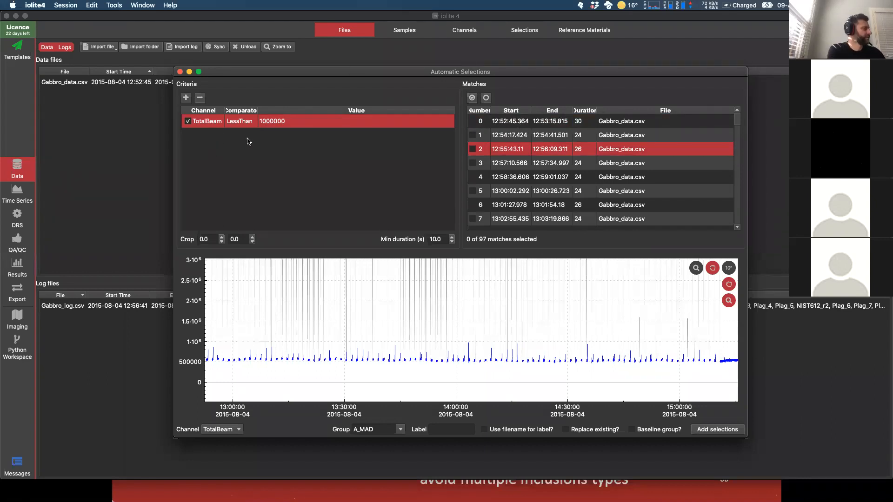
{"action": "scroll", "coordinate": [535, 147], "scroll_direction": "down", "scroll_amount": 5}
{"action": "scroll", "coordinate": [535, 145], "scroll_direction": "up", "scroll_amount": 5}
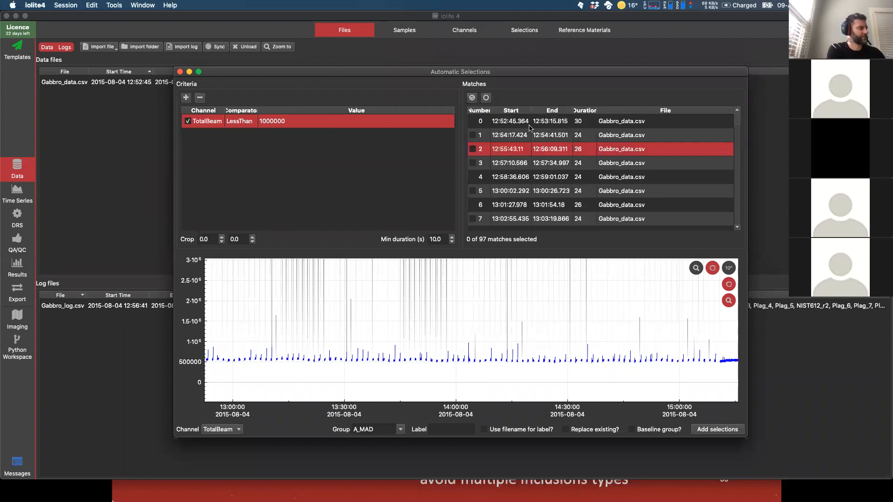
{"action": "left_click", "coordinate": [529, 126]}
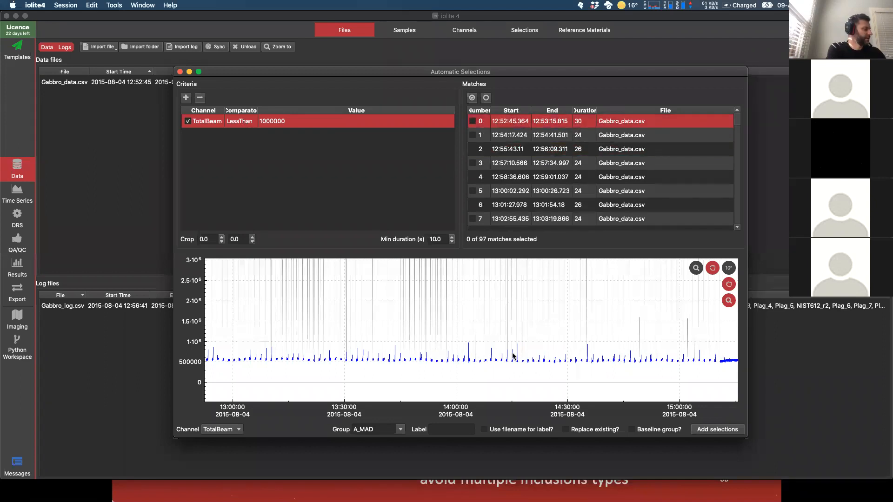
Step: Examine individual matched background intervals in the TotalBeam plot on an expanded time axis, around 13:07 to 13:18
{"action": "scroll", "coordinate": [296, 354], "scroll_direction": "up", "scroll_amount": 2}
{"action": "scroll", "coordinate": [275, 355], "scroll_direction": "down", "scroll_amount": 1}
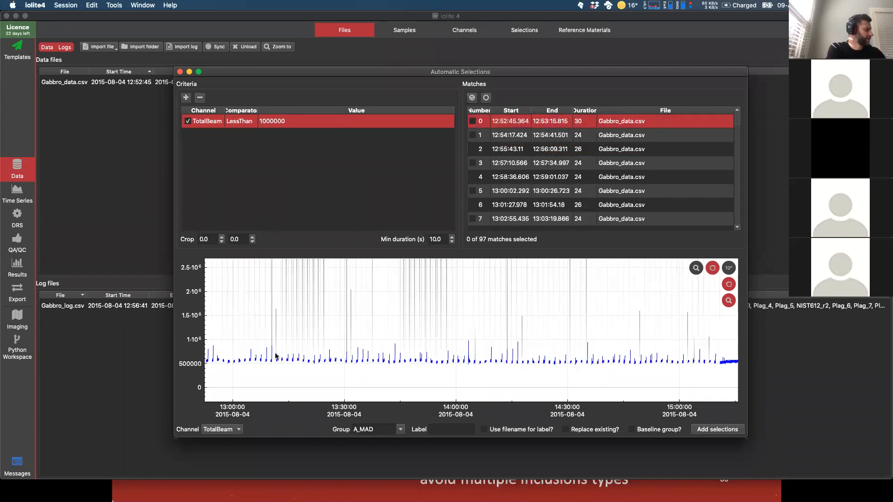
{"action": "left_click", "coordinate": [696, 268]}
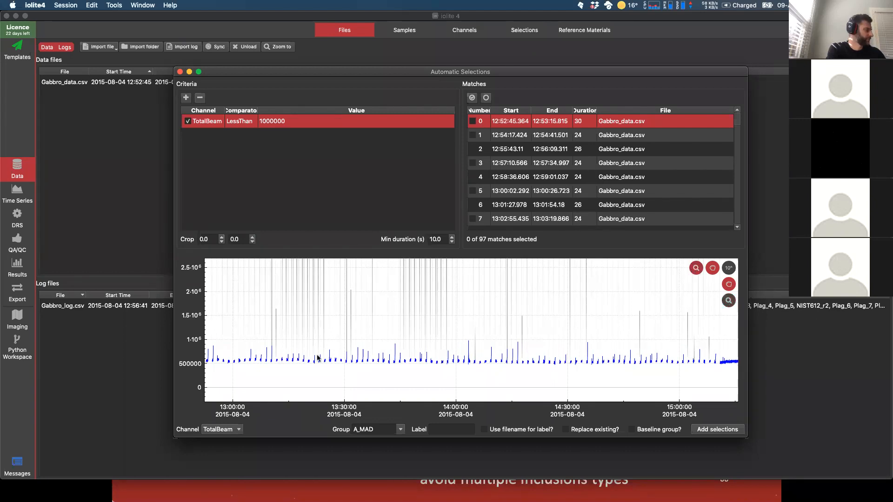
{"action": "scroll", "coordinate": [264, 358], "scroll_direction": "up", "scroll_amount": 8}
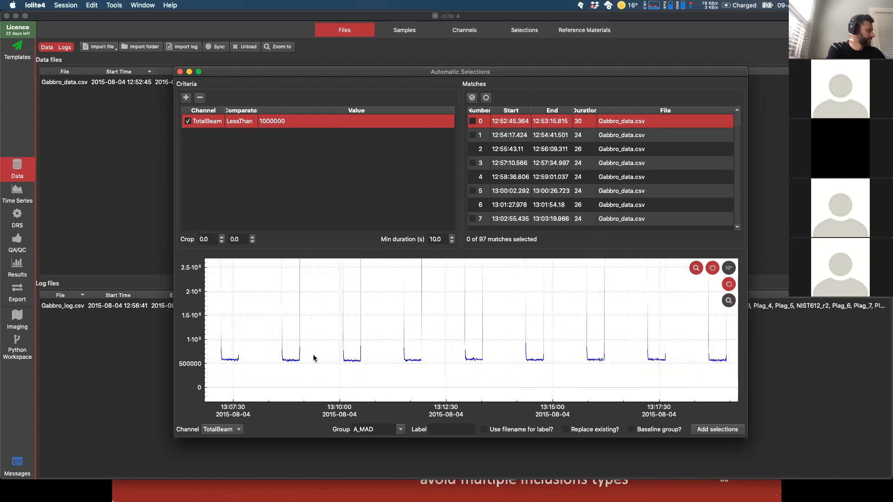
Step: Crop the matched intervals by 0.9 s at the start and 1.0 s at the end
{"action": "scroll", "coordinate": [314, 358], "scroll_direction": "up", "scroll_amount": 4}
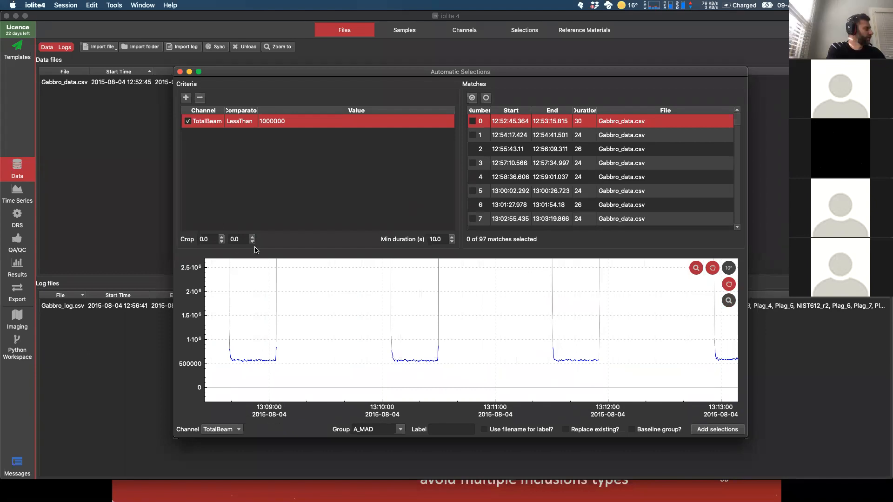
{"action": "left_click", "coordinate": [222, 237]}
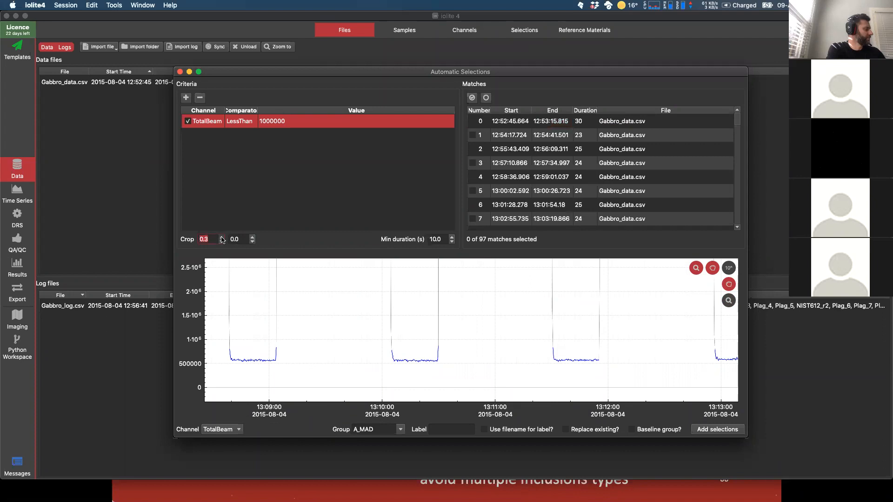
{"action": "left_click", "coordinate": [222, 238]}
{"action": "left_click", "coordinate": [222, 238]}
{"action": "left_click", "coordinate": [222, 238]}
{"action": "left_click", "coordinate": [221, 237]}
{"action": "left_click", "coordinate": [251, 237]}
{"action": "left_click", "coordinate": [252, 237]}
{"action": "left_click", "coordinate": [251, 237]}
{"action": "left_click", "coordinate": [252, 237]}
{"action": "left_click", "coordinate": [252, 237]}
{"action": "left_click", "coordinate": [252, 237]}
{"action": "left_click", "coordinate": [252, 237]}
{"action": "left_click", "coordinate": [252, 237]}
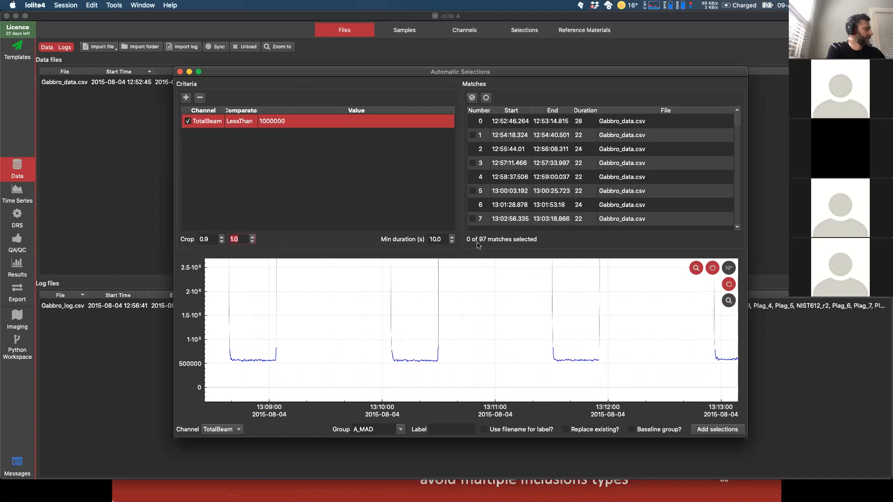
Step: Set both the start and end crop of the matched intervals to 3.0 s
{"action": "left_click", "coordinate": [533, 178]}
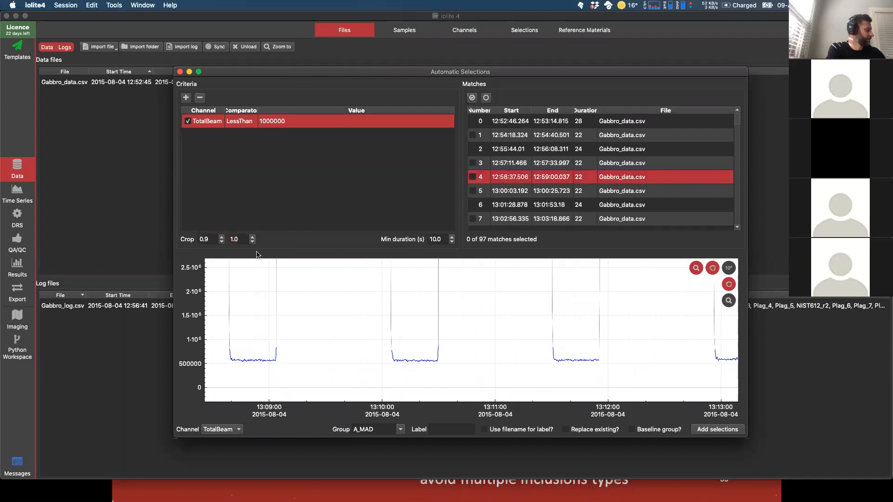
{"action": "key", "text": "super+a"}
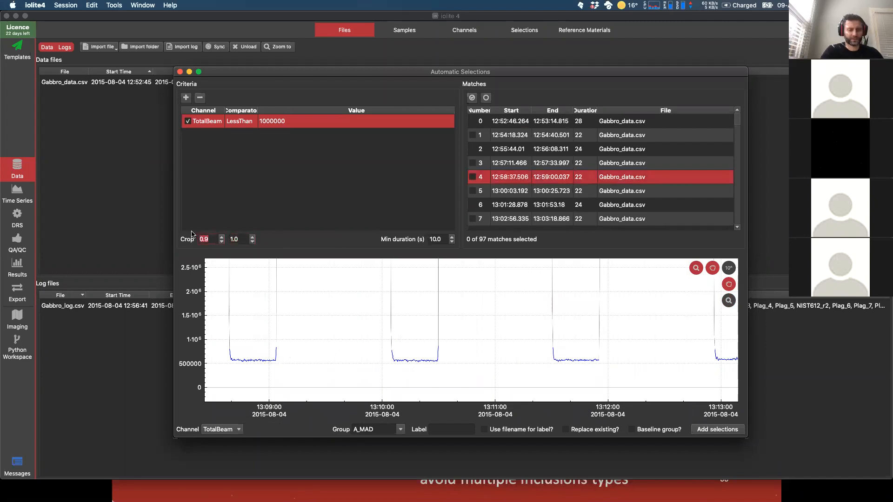
{"action": "type", "text": "3"}
{"action": "key", "text": "Return"}
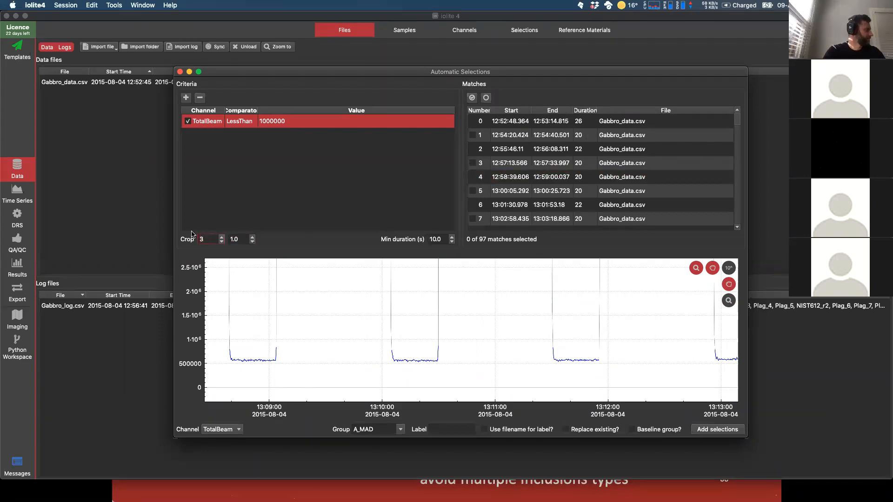
{"action": "left_click_drag", "start_coordinate": [243, 238], "coordinate": [214, 239]}
{"action": "type", "text": "3"}
{"action": "key", "text": "Return"}
{"action": "left_click", "coordinate": [327, 307]}
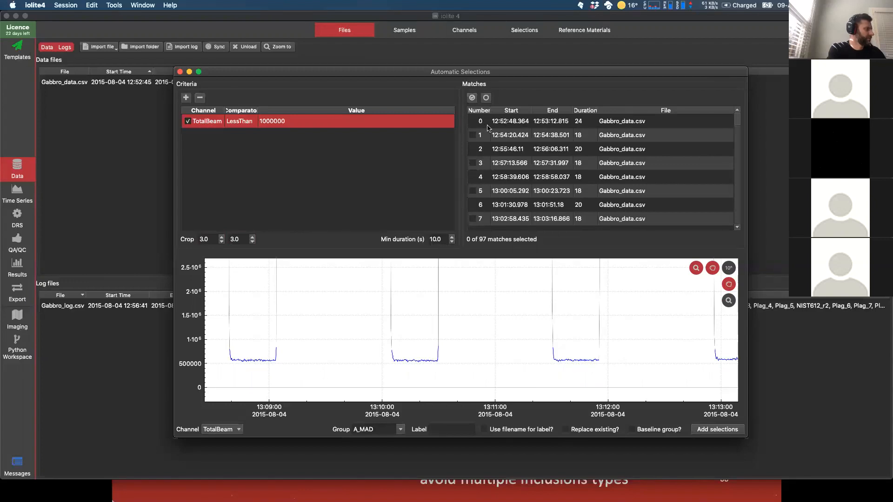
Step: Try selecting and deselecting all matches to compare their highlighting in the TotalBeam plot
{"action": "left_click", "coordinate": [472, 99]}
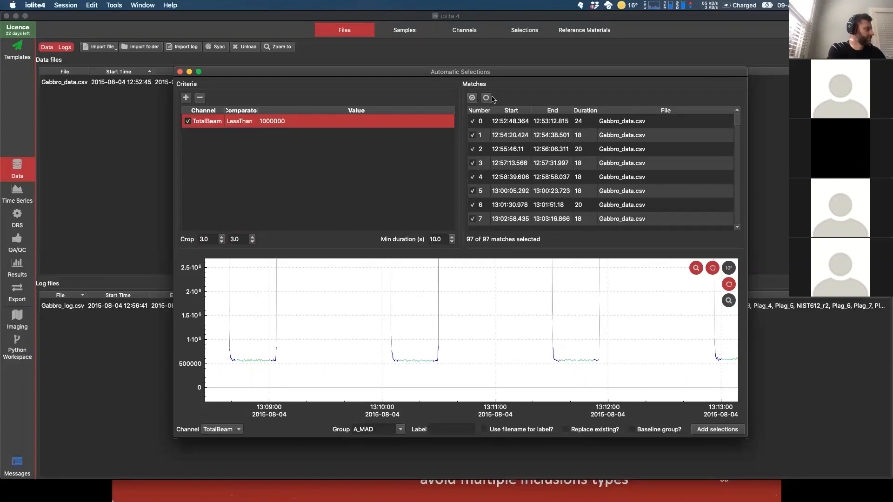
{"action": "left_click", "coordinate": [486, 99]}
{"action": "left_click", "coordinate": [471, 98]}
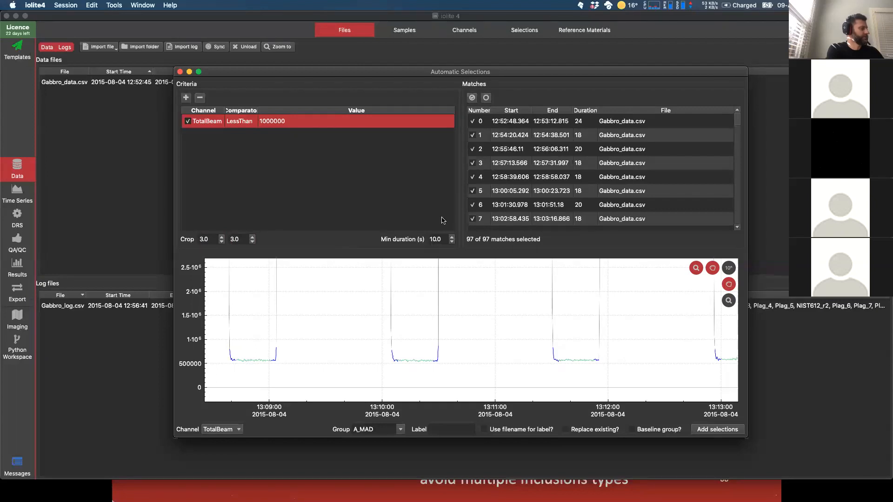
{"action": "left_click", "coordinate": [486, 99]}
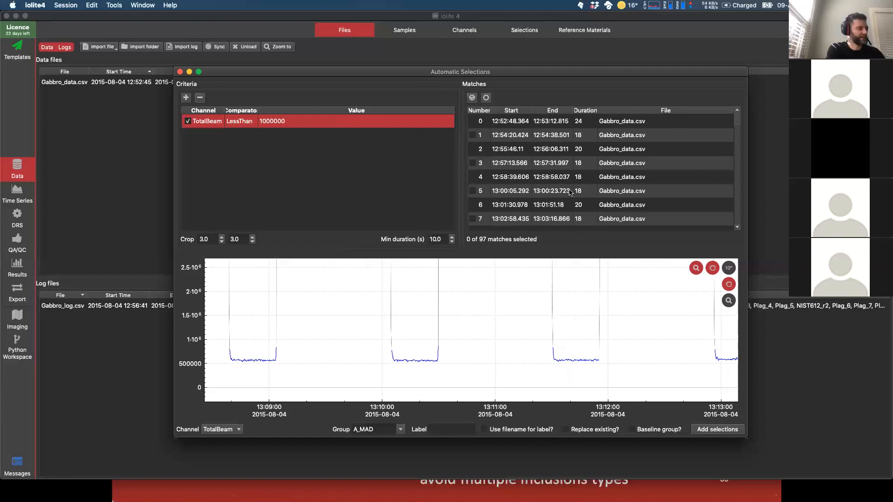
Step: Tick only match 0 and locate its cropped interval at the start of the session in the TotalBeam plot
{"action": "scroll", "coordinate": [621, 338], "scroll_direction": "down", "scroll_amount": 2}
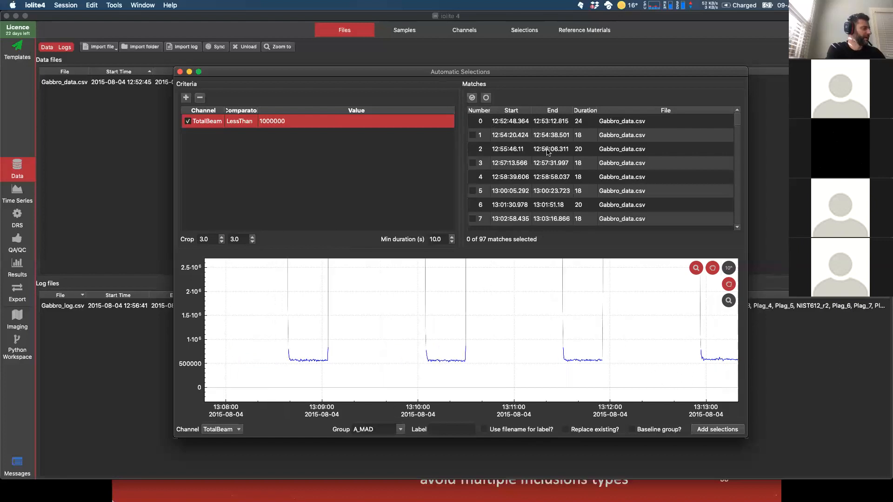
{"action": "scroll", "coordinate": [588, 343], "scroll_direction": "down", "scroll_amount": 4}
{"action": "scroll", "coordinate": [276, 358], "scroll_direction": "down", "scroll_amount": 5}
{"action": "scroll", "coordinate": [715, 368], "scroll_direction": "down", "scroll_amount": 5}
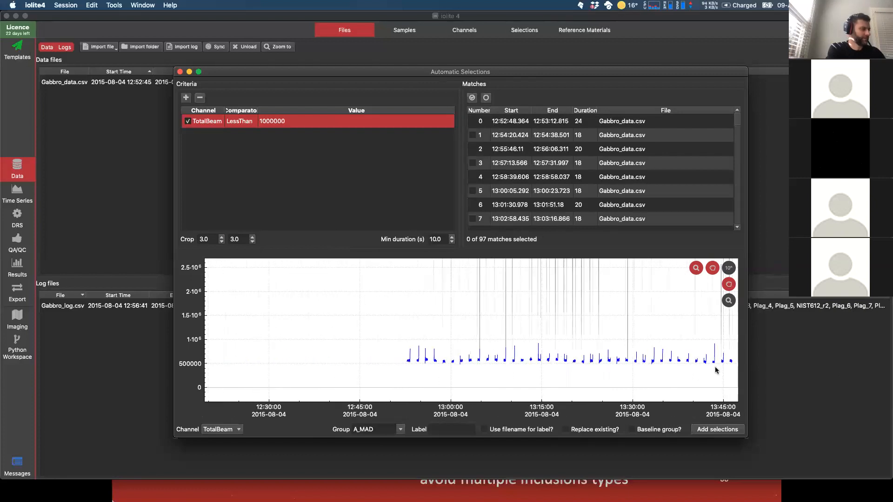
{"action": "scroll", "coordinate": [462, 351], "scroll_direction": "up", "scroll_amount": 7}
{"action": "scroll", "coordinate": [462, 350], "scroll_direction": "up", "scroll_amount": 3}
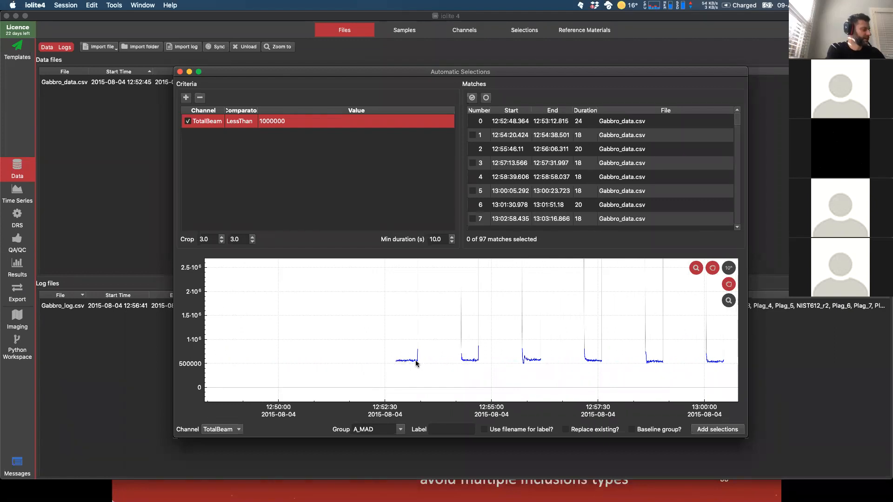
{"action": "left_click", "coordinate": [472, 122]}
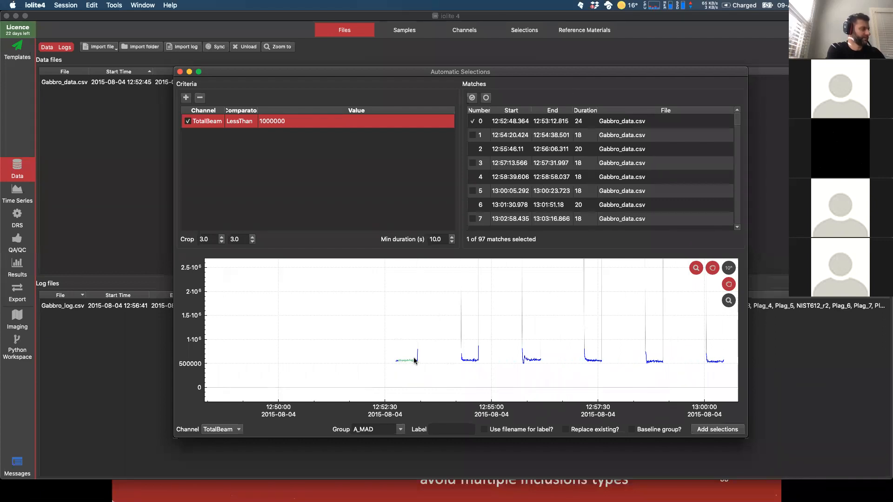
Step: Select all matches and check their cropped intervals across the whole session in the TotalBeam plot
{"action": "left_click", "coordinate": [472, 97]}
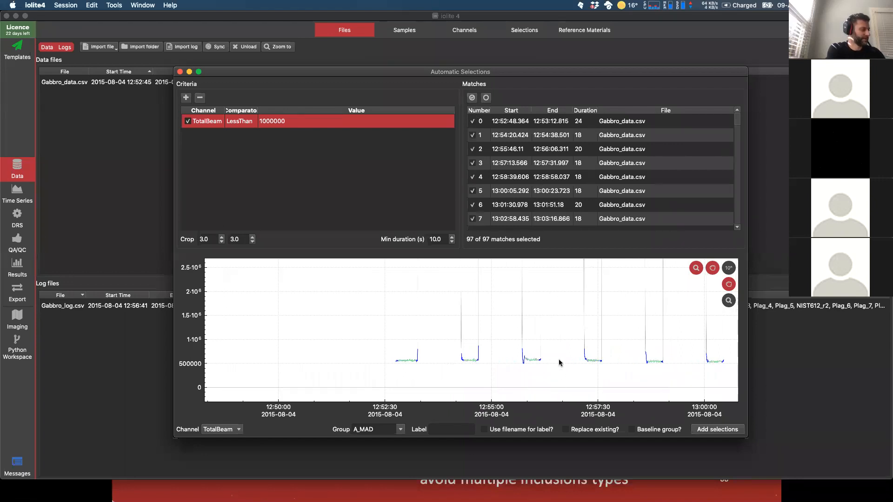
{"action": "scroll", "coordinate": [526, 358], "scroll_direction": "down", "scroll_amount": 2}
{"action": "scroll", "coordinate": [234, 362], "scroll_direction": "down", "scroll_amount": 4}
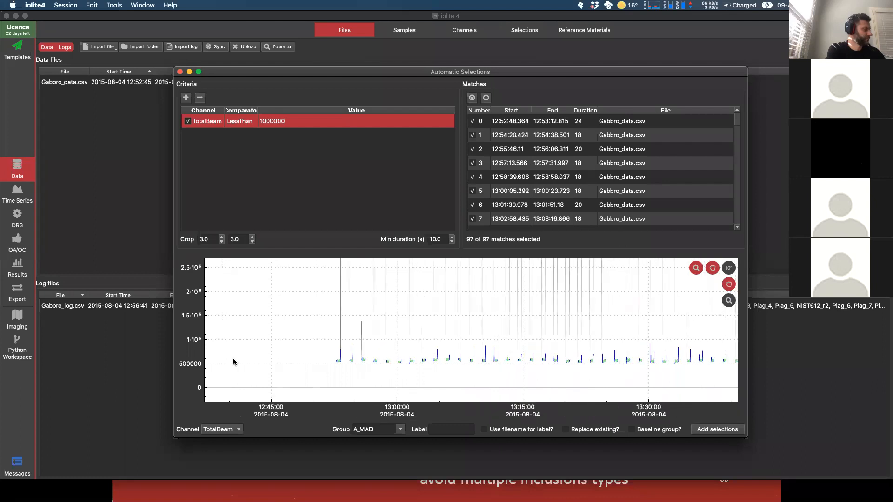
{"action": "scroll", "coordinate": [233, 362], "scroll_direction": "down", "scroll_amount": 2}
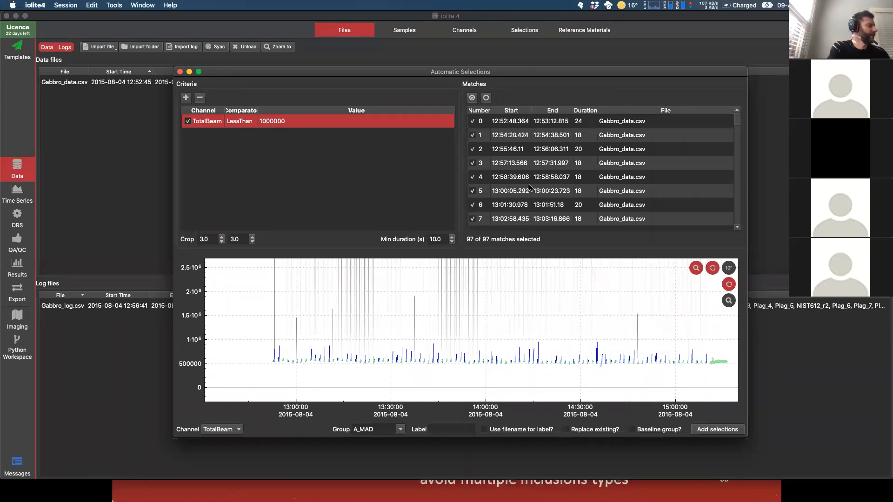
Step: Add the selected matches to the Baselines group as a baseline group, replacing existing selections, and close the Automatic Selections dialog
{"action": "left_click", "coordinate": [399, 432]}
{"action": "scroll", "coordinate": [379, 391], "scroll_direction": "down", "scroll_amount": 3}
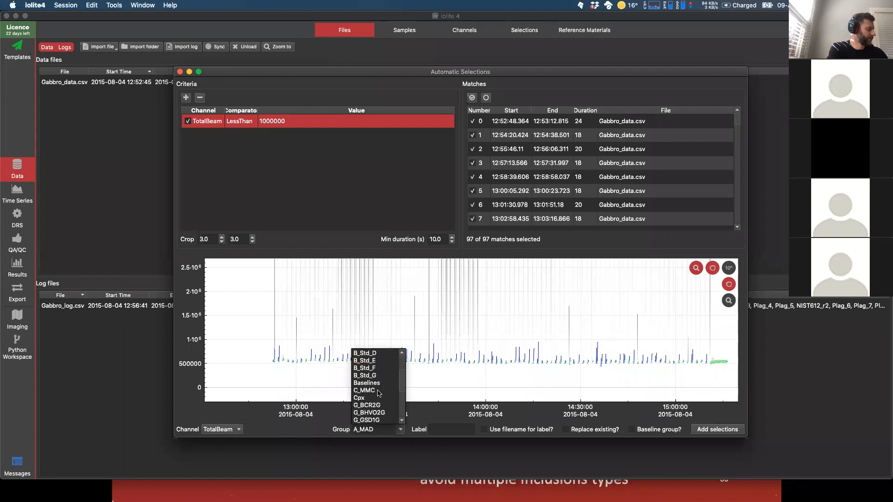
{"action": "left_click", "coordinate": [367, 360]}
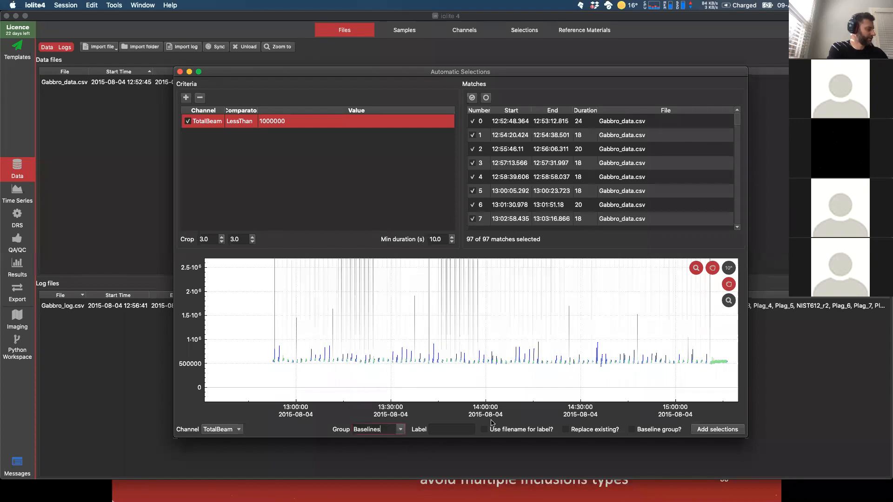
{"action": "left_click", "coordinate": [632, 430]}
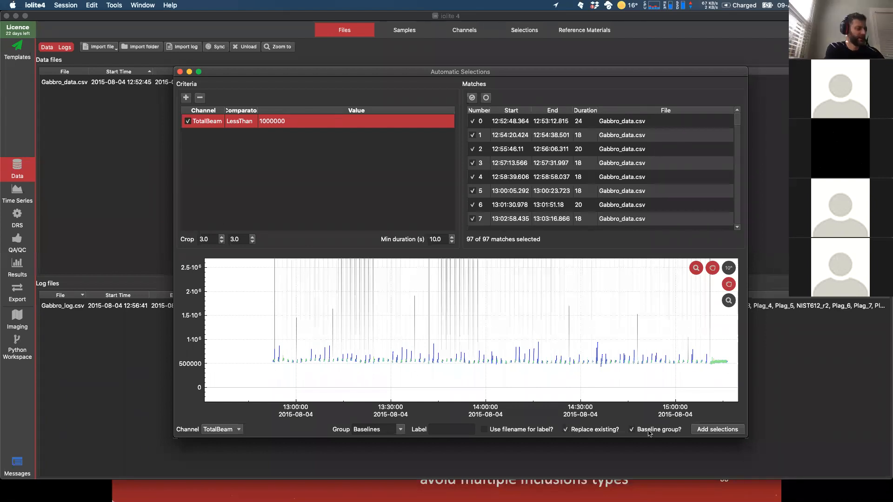
{"action": "left_click", "coordinate": [710, 435]}
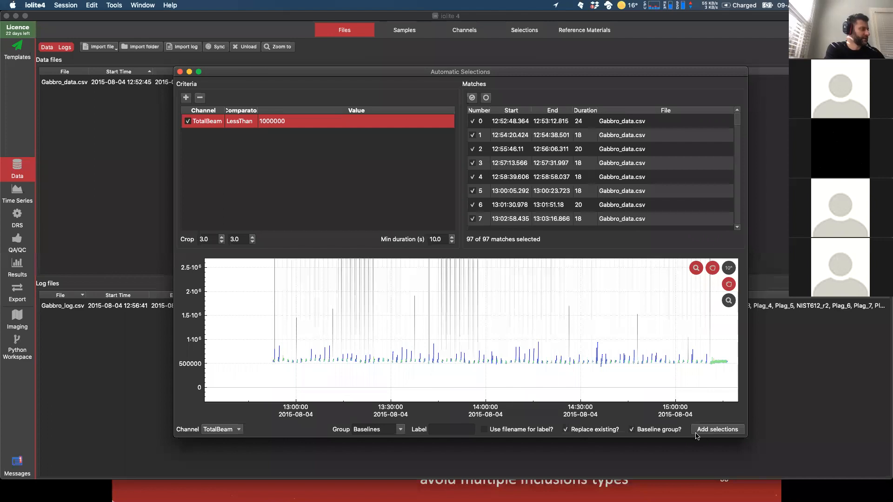
{"action": "left_click_drag", "start_coordinate": [293, 75], "coordinate": [448, 61]}
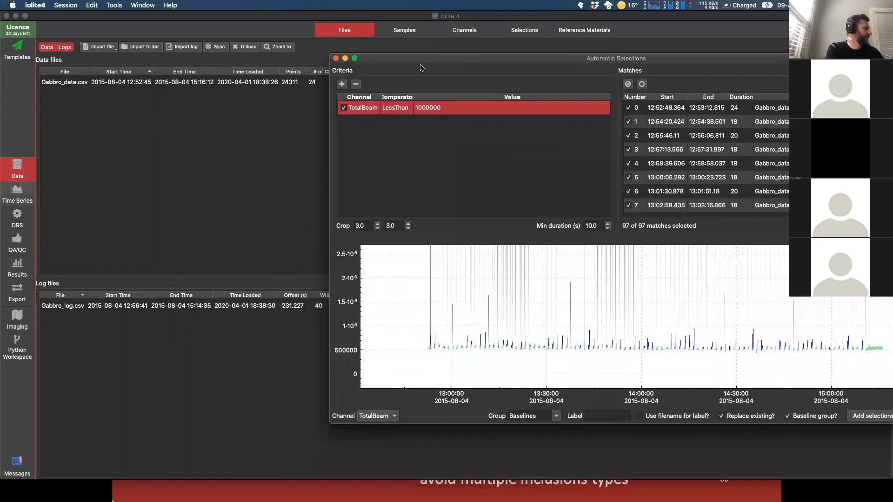
{"action": "left_click_drag", "start_coordinate": [472, 61], "coordinate": [307, 51]}
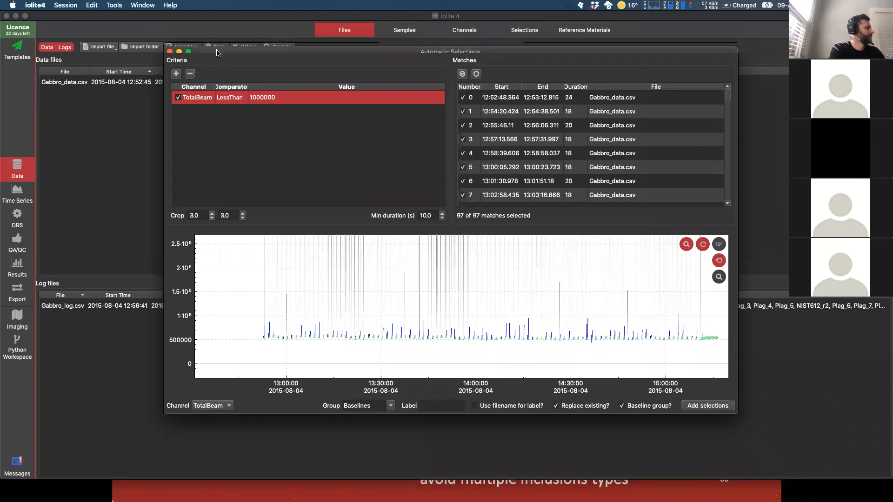
{"action": "left_click_drag", "start_coordinate": [216, 50], "coordinate": [213, 63]}
{"action": "left_click", "coordinate": [167, 62]}
Step: Plot Si29 with the Baselines group in the Time Series view and examine the baseline spline at an enlarged vertical scale
{"action": "left_click", "coordinate": [26, 189]}
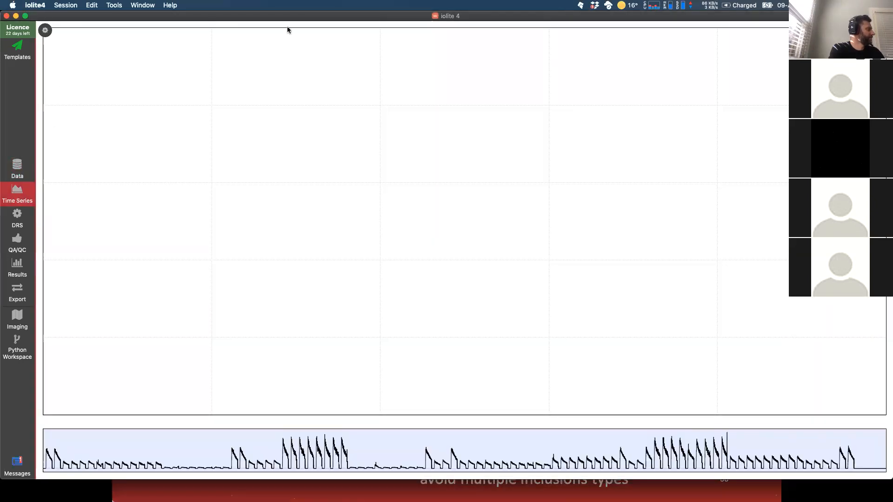
{"action": "left_click", "coordinate": [35, 90]}
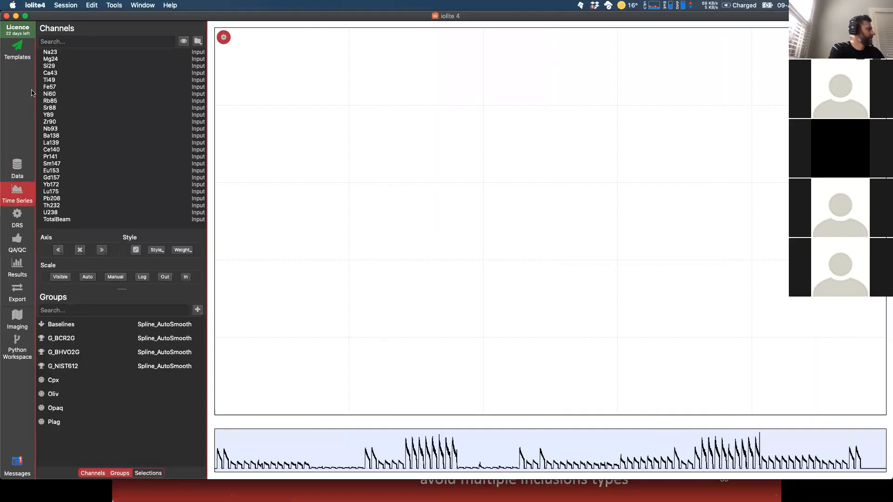
{"action": "left_click", "coordinate": [49, 66]}
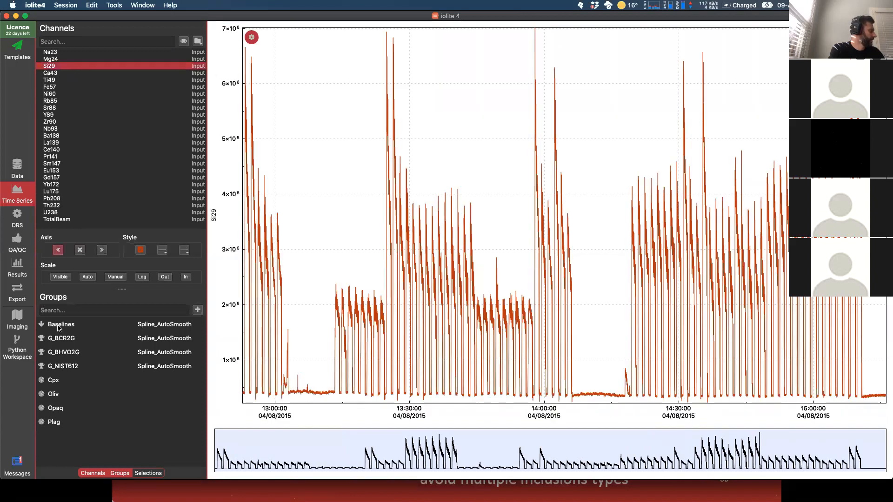
{"action": "left_click", "coordinate": [59, 327]}
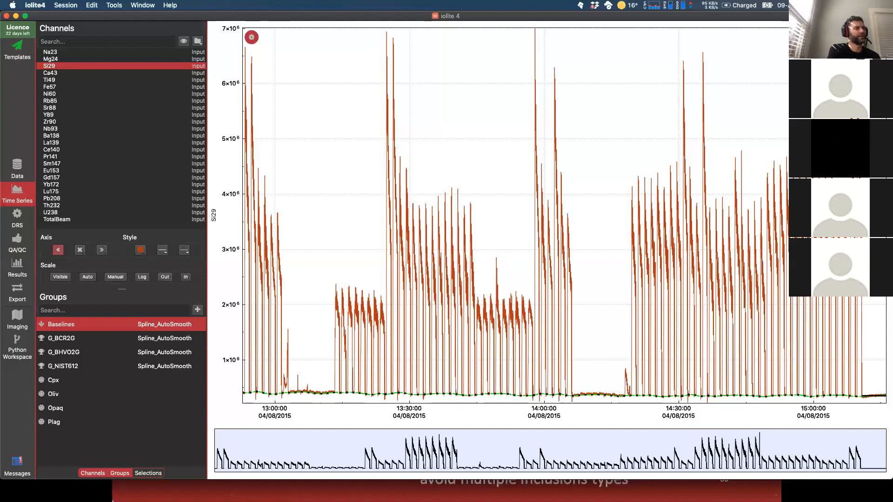
{"action": "scroll", "coordinate": [588, 390], "scroll_direction": "down", "scroll_amount": 5}
{"action": "scroll", "coordinate": [584, 399], "scroll_direction": "up", "scroll_amount": 3}
{"action": "scroll", "coordinate": [584, 388], "scroll_direction": "up", "scroll_amount": 8}
{"action": "scroll", "coordinate": [584, 380], "scroll_direction": "up", "scroll_amount": 3}
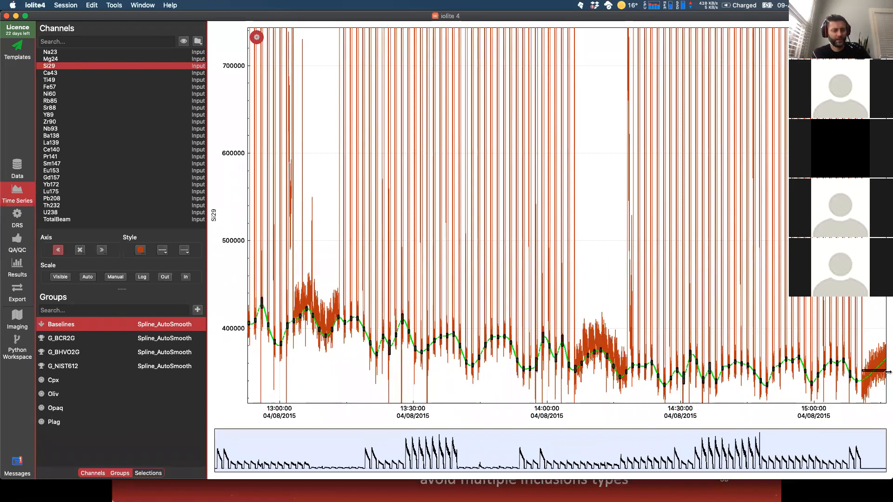
{"action": "key", "text": "super+Tab"}
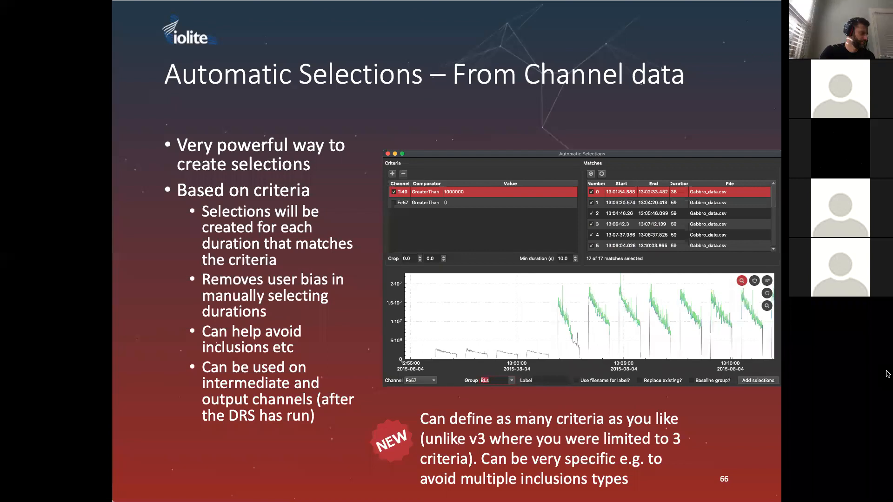
{"action": "key", "text": "Right"}
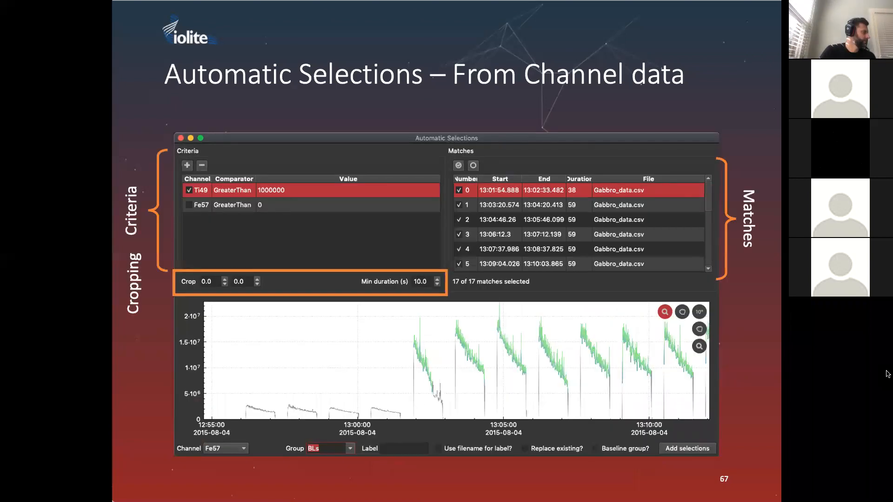
{"action": "key", "text": "Right"}
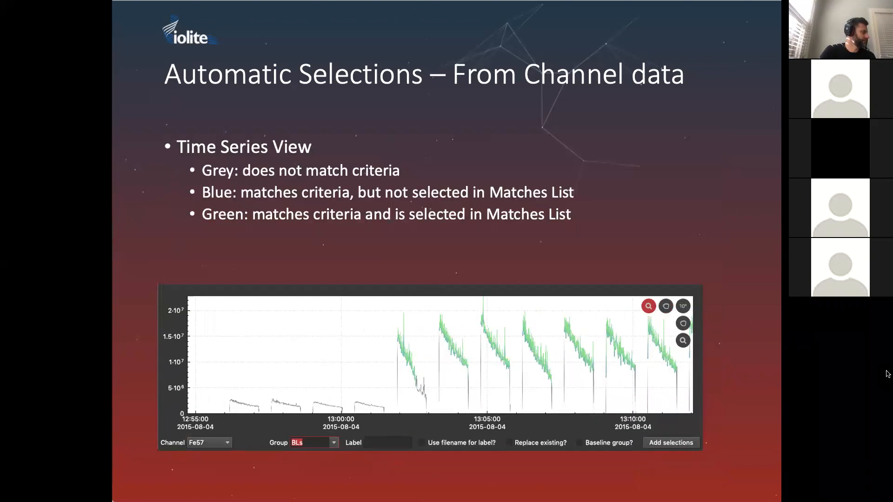
{"action": "key", "text": "Right"}
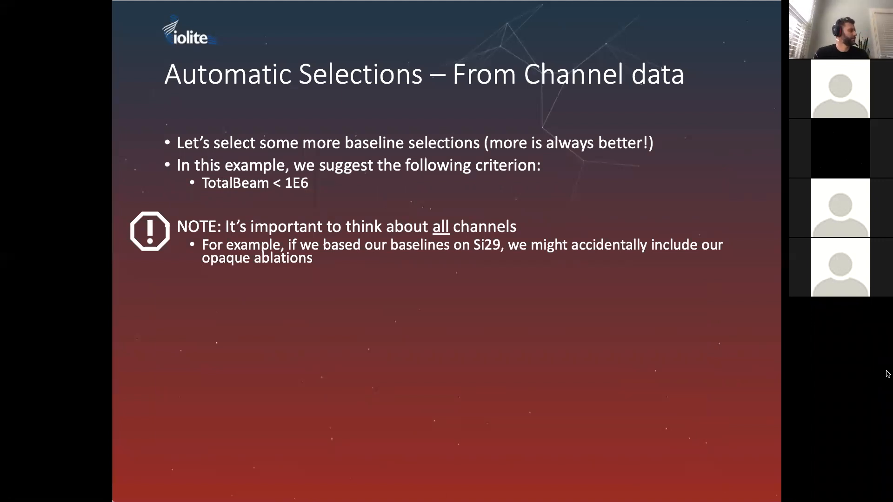
{"action": "key", "text": "Right"}
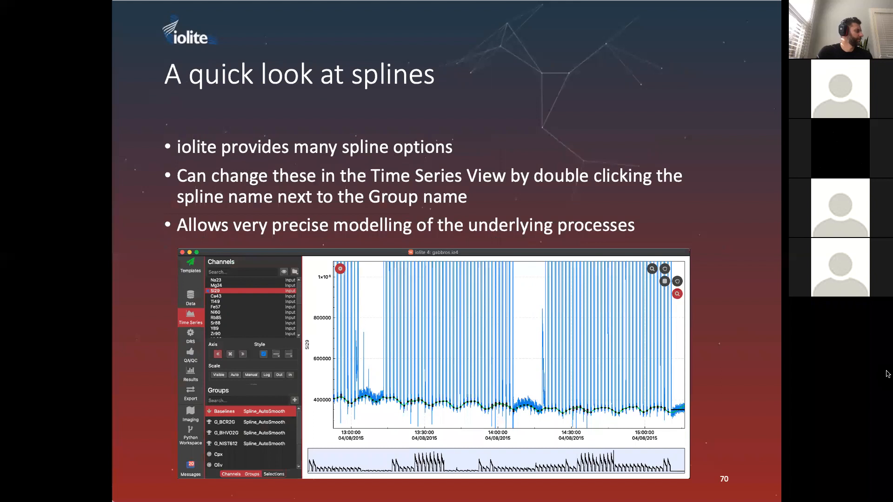
Step: Switch to iolite and set the Baselines group's spline type to MeanMean in the Time Series view
{"action": "key", "text": "super+Tab"}
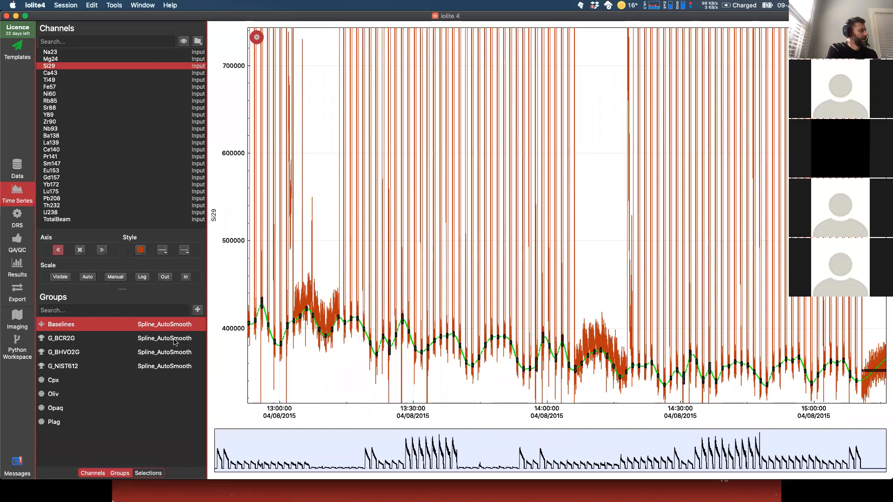
{"action": "left_click", "coordinate": [158, 324]}
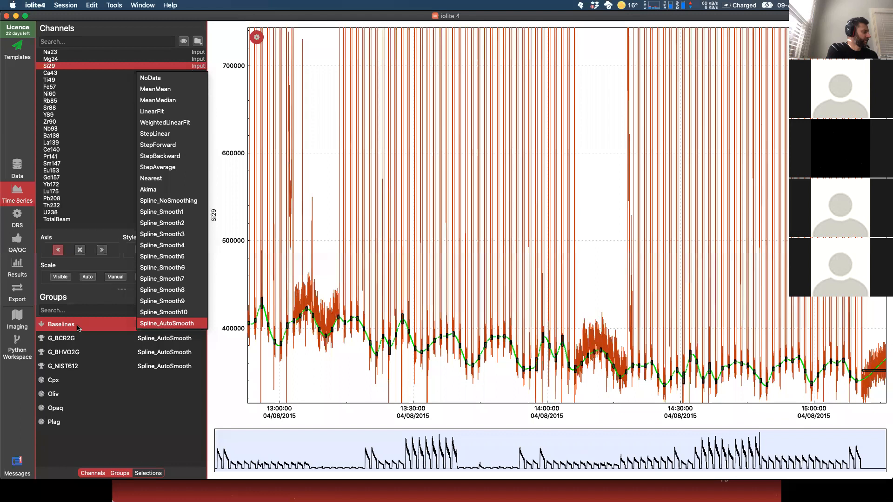
{"action": "left_click", "coordinate": [148, 324]}
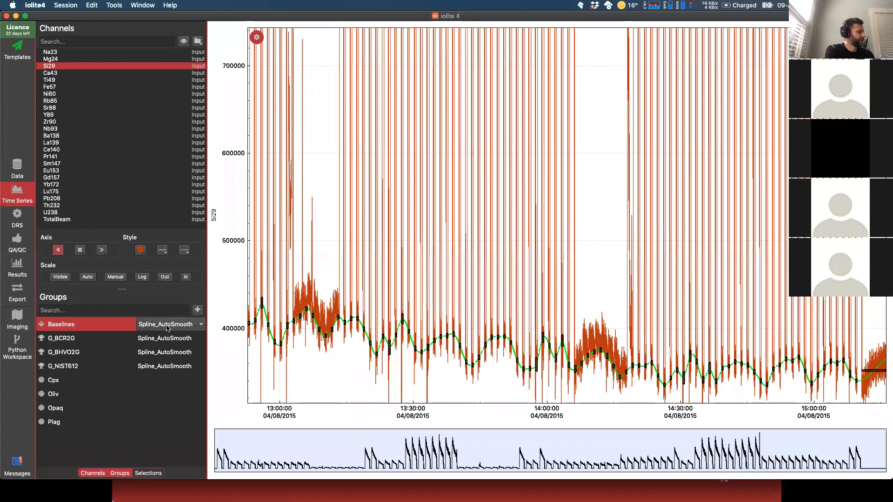
{"action": "left_click", "coordinate": [183, 328]}
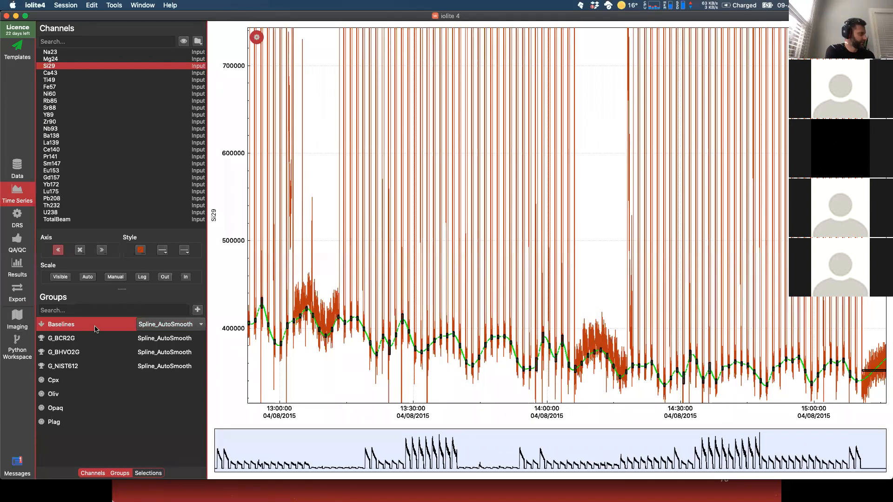
{"action": "left_click", "coordinate": [202, 326]}
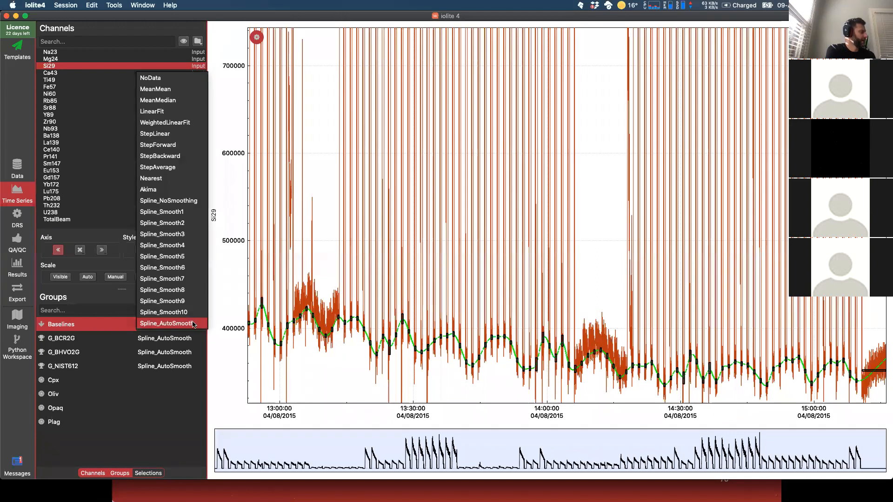
{"action": "left_click", "coordinate": [164, 91]}
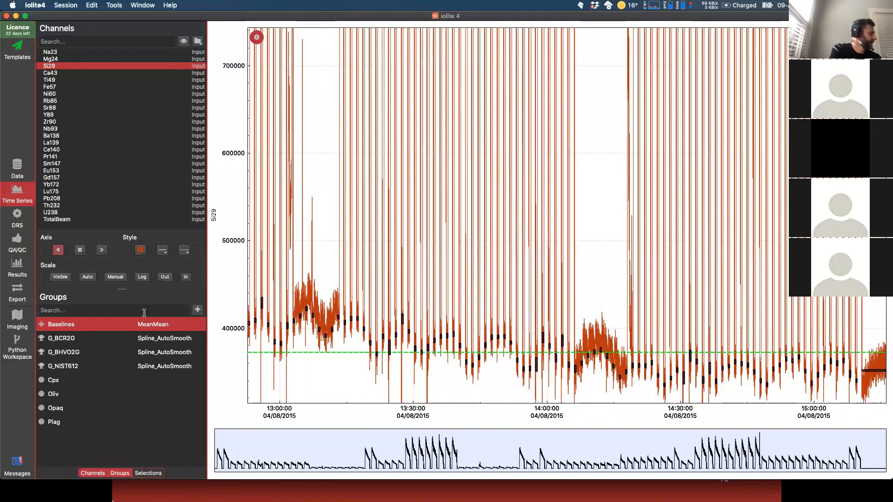
Step: Change the Baselines spline type to StepForward and examine up close how it steps between the baseline selections
{"action": "left_click", "coordinate": [151, 329]}
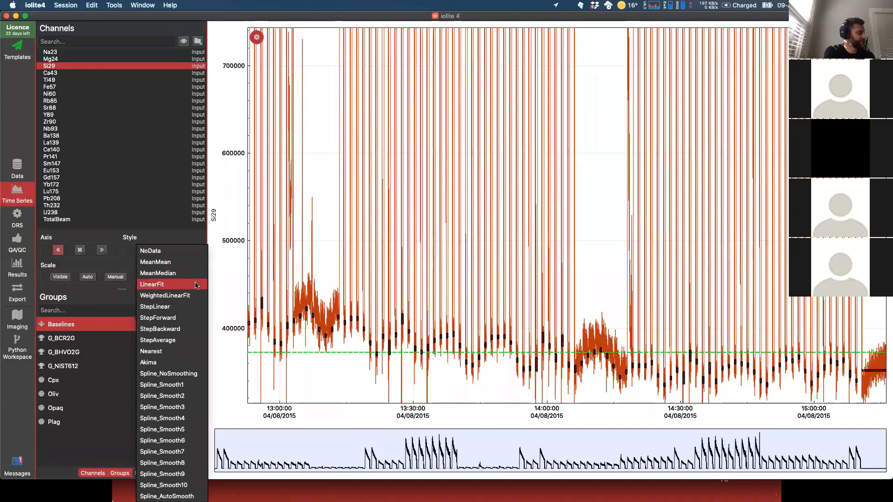
{"action": "left_click", "coordinate": [162, 324]}
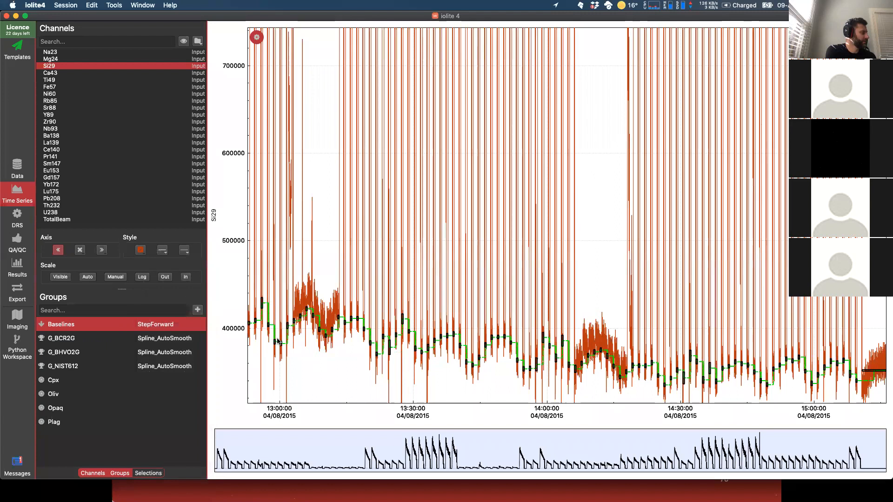
{"action": "scroll", "coordinate": [278, 339], "scroll_direction": "up", "scroll_amount": 2}
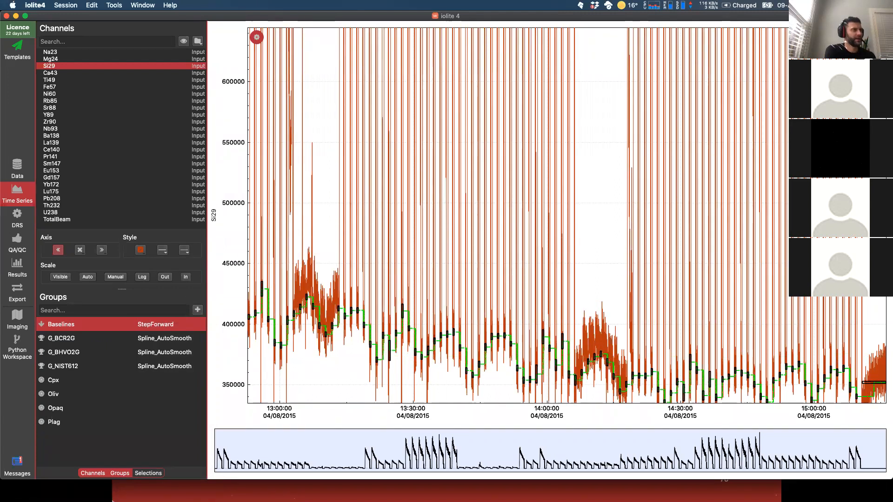
{"action": "scroll", "coordinate": [344, 320], "scroll_direction": "up", "scroll_amount": 6}
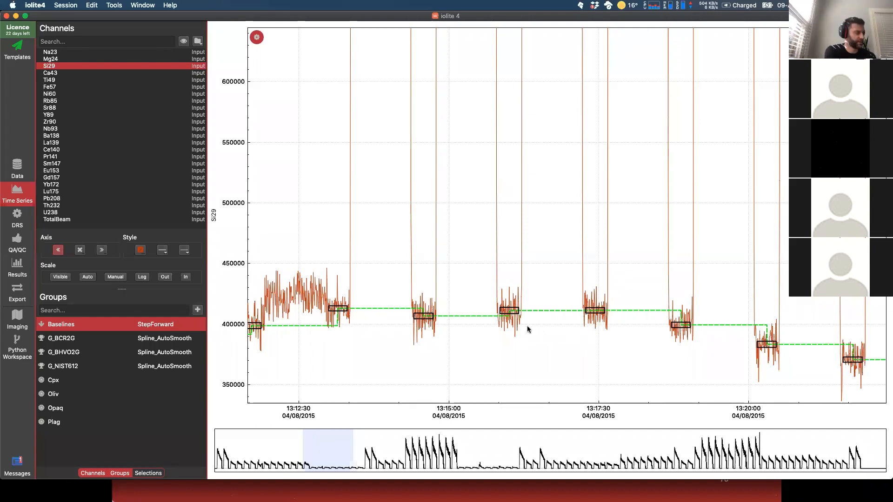
{"action": "scroll", "coordinate": [526, 313], "scroll_direction": "down", "scroll_amount": 5}
{"action": "scroll", "coordinate": [475, 311], "scroll_direction": "down", "scroll_amount": 5}
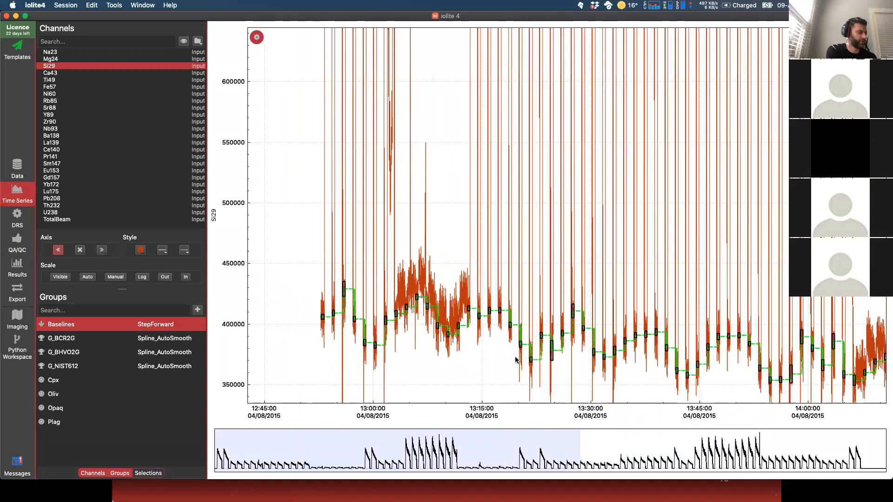
Step: Apply Spline_AutoSmooth to the Baselines group and inspect the curve through the selections between about 12:55 and 13:07:30
{"action": "left_click", "coordinate": [147, 328]}
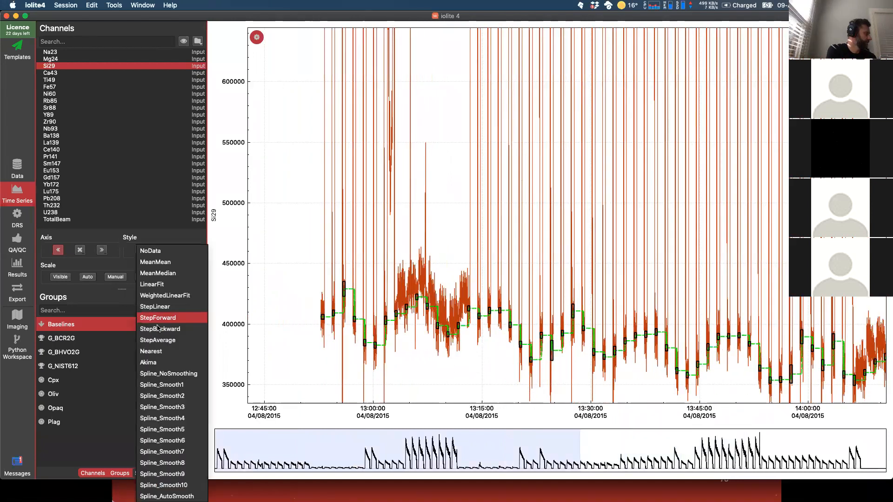
{"action": "left_click", "coordinate": [167, 496]}
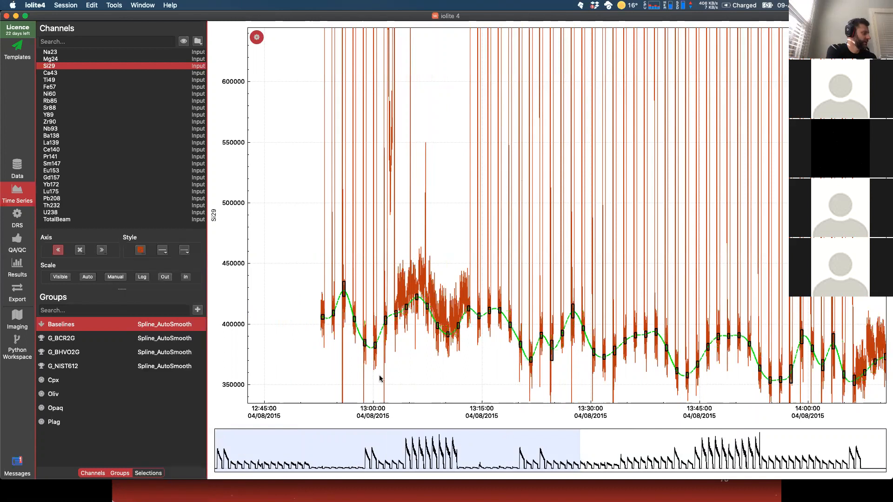
{"action": "scroll", "coordinate": [353, 311], "scroll_direction": "up", "scroll_amount": 2}
{"action": "scroll", "coordinate": [353, 311], "scroll_direction": "up", "scroll_amount": 3}
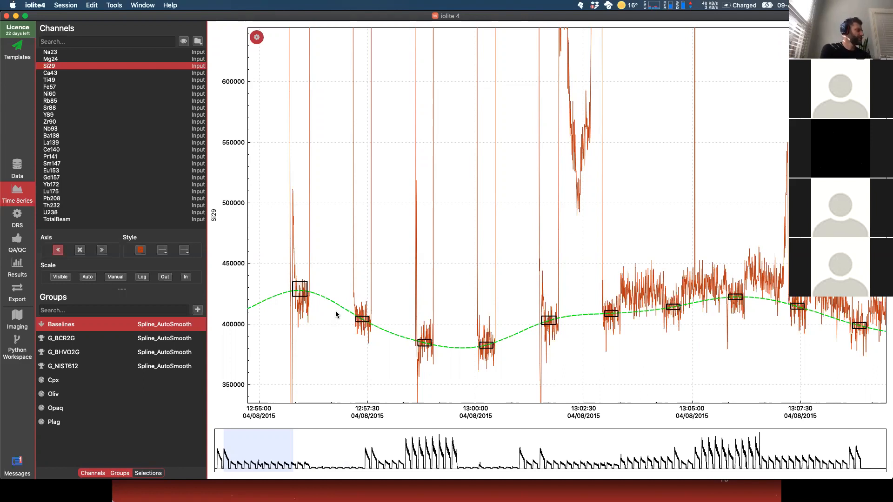
Step: Apply Spline_NoSmoothing to the Baselines group and compare its fit through the early baseline selections at several time scales
{"action": "left_click", "coordinate": [169, 325]}
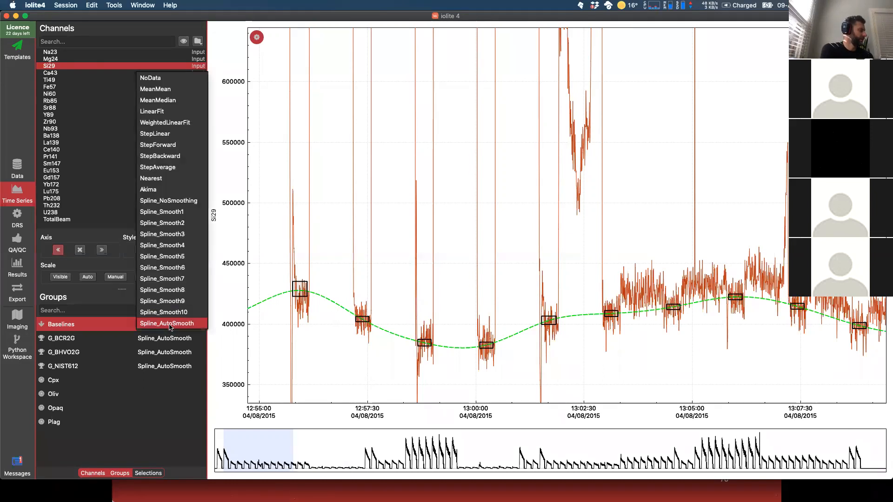
{"action": "left_click", "coordinate": [168, 200]}
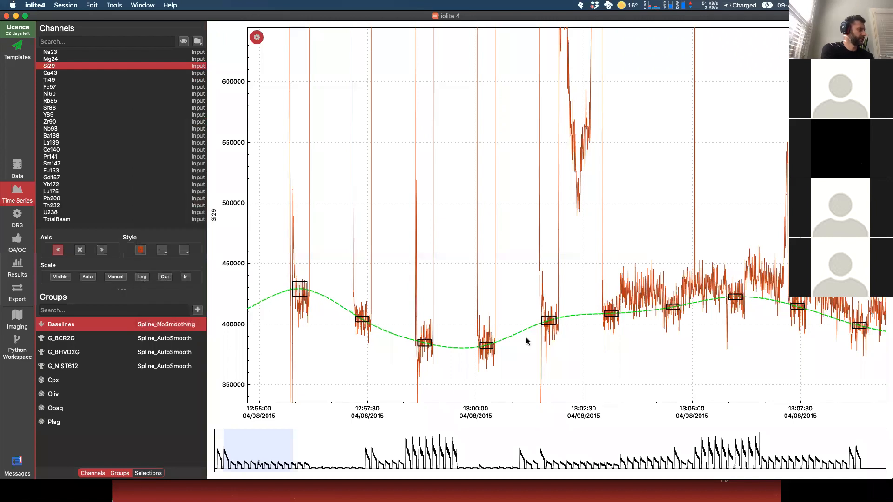
{"action": "scroll", "coordinate": [529, 326], "scroll_direction": "down", "scroll_amount": 4}
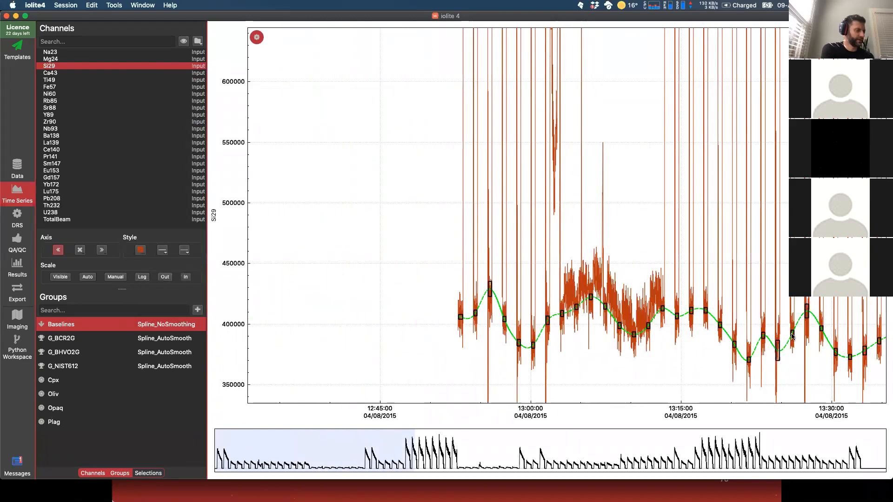
{"action": "scroll", "coordinate": [697, 333], "scroll_direction": "down", "scroll_amount": 4}
{"action": "scroll", "coordinate": [744, 334], "scroll_direction": "up", "scroll_amount": 5}
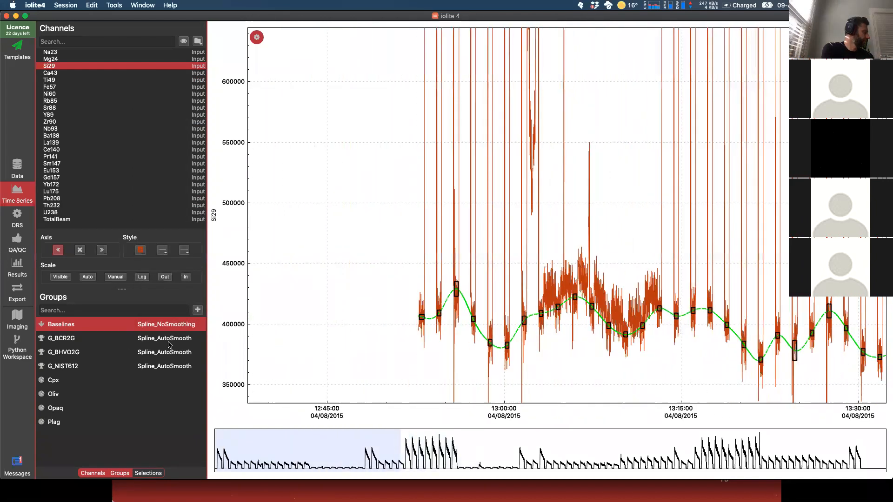
{"action": "scroll", "coordinate": [535, 330], "scroll_direction": "up", "scroll_amount": 4}
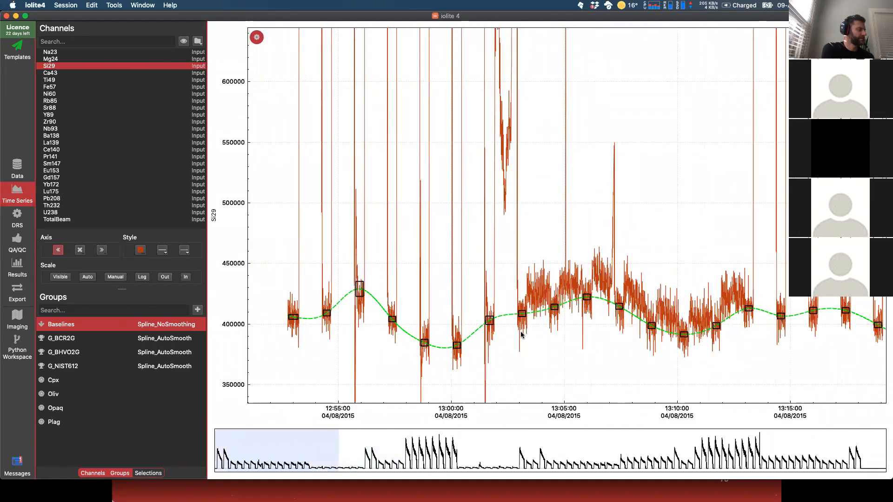
{"action": "scroll", "coordinate": [521, 334], "scroll_direction": "down", "scroll_amount": 2}
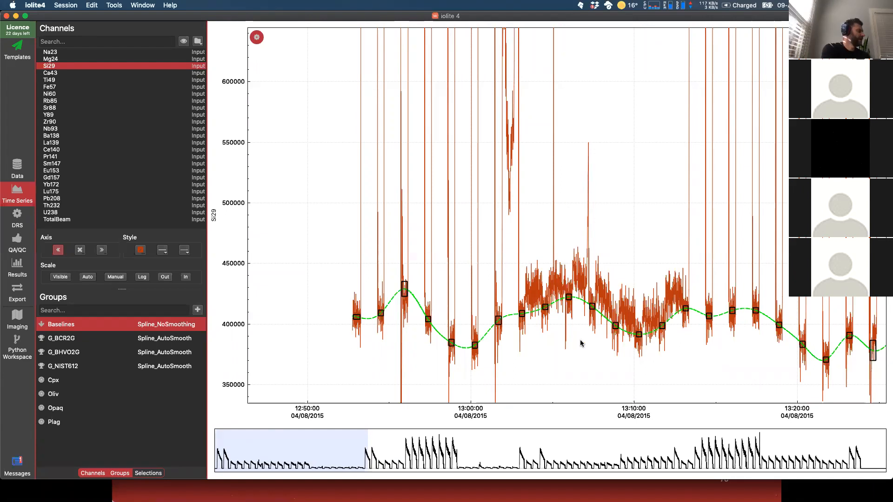
Step: Return the Baselines group's spline type to Spline_AutoSmooth
{"action": "left_click", "coordinate": [164, 324]}
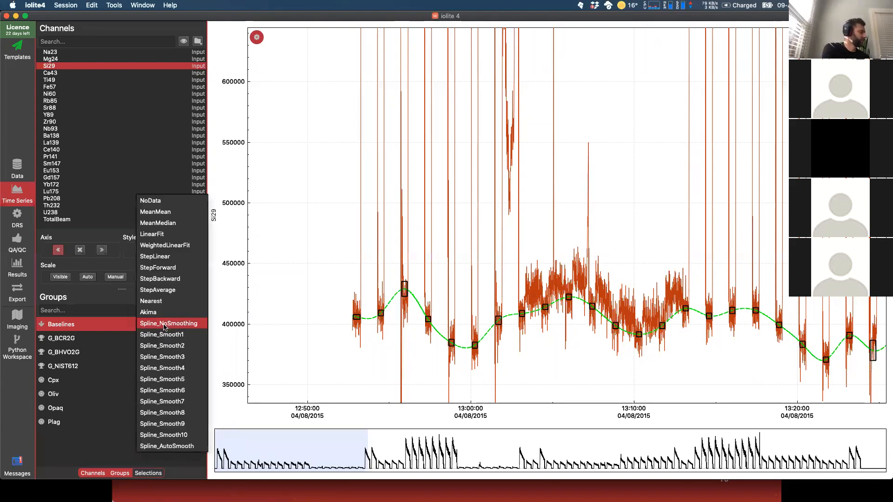
{"action": "left_click", "coordinate": [166, 446]}
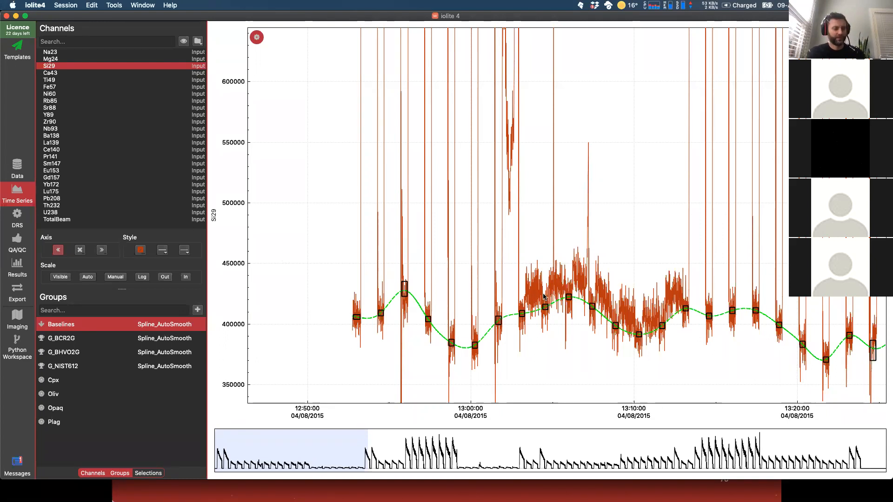
{"action": "key", "text": "super+Tab"}
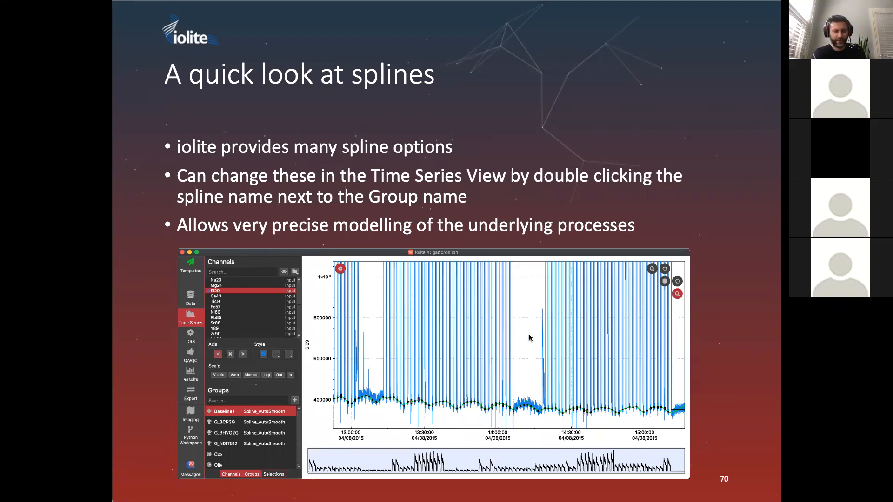
{"action": "key", "text": "Right"}
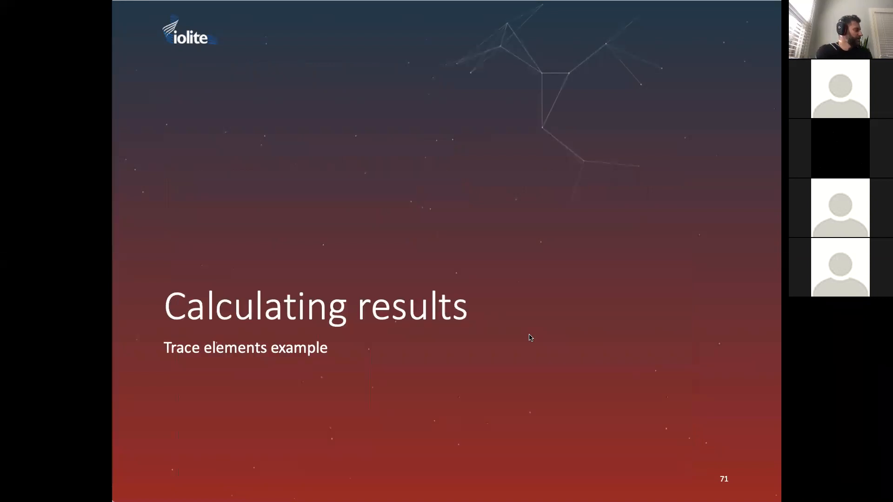
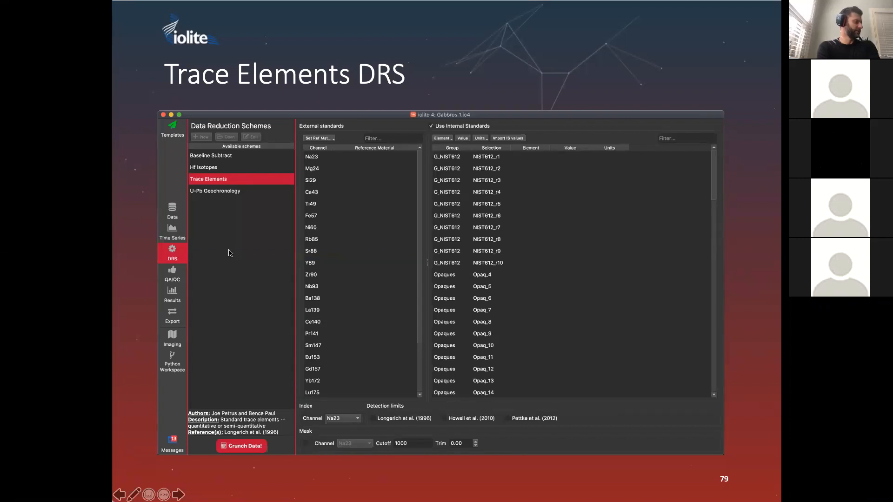
Step: Switch to iolite's DRS view and review the settings of the available data reduction schemes, including VizualAge UComPbine and U Th Solution DRS
{"action": "key", "text": "super+Tab"}
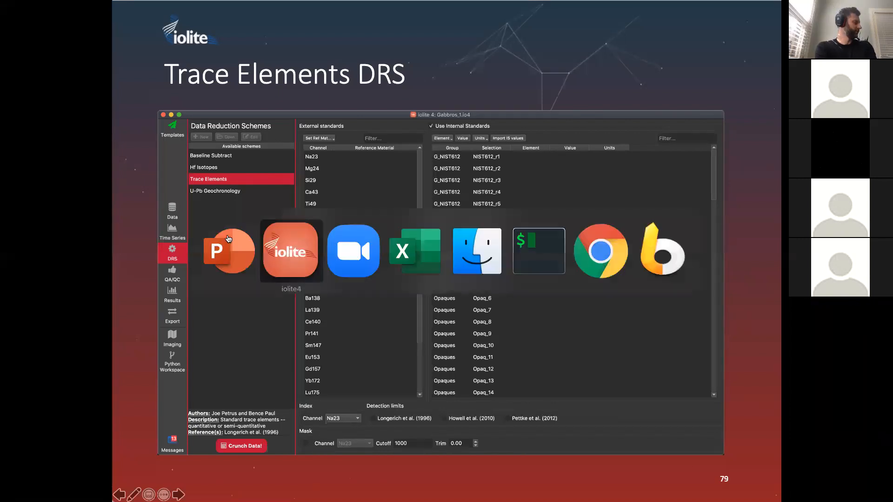
{"action": "left_click", "coordinate": [11, 224]}
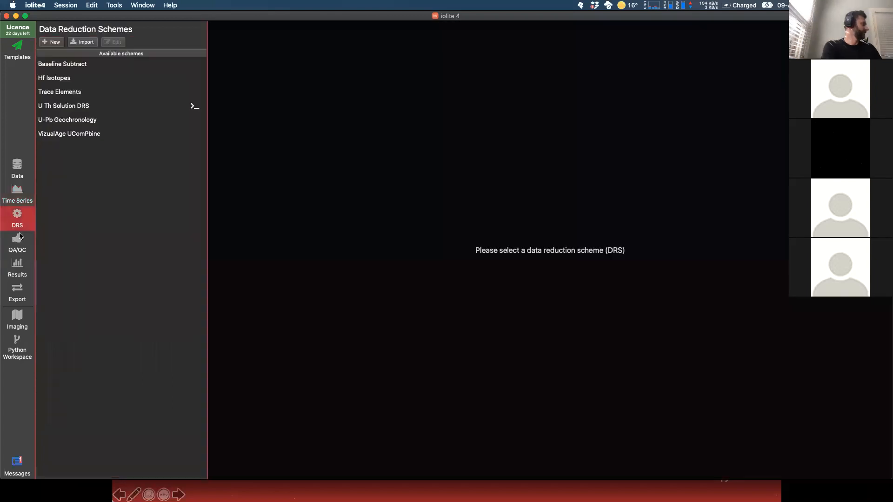
{"action": "left_click", "coordinate": [47, 65]}
{"action": "left_click", "coordinate": [45, 77]}
{"action": "left_click", "coordinate": [54, 92]}
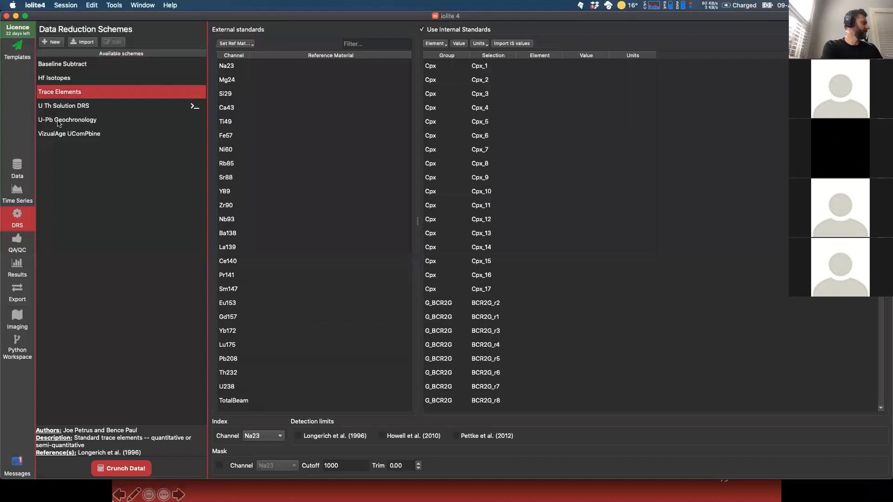
{"action": "left_click", "coordinate": [59, 122]}
{"action": "left_click", "coordinate": [60, 134]}
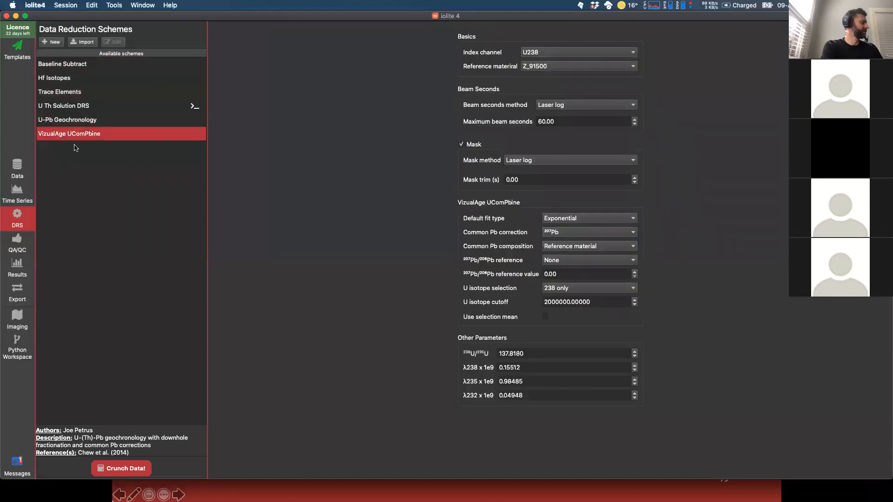
{"action": "left_click", "coordinate": [53, 106]}
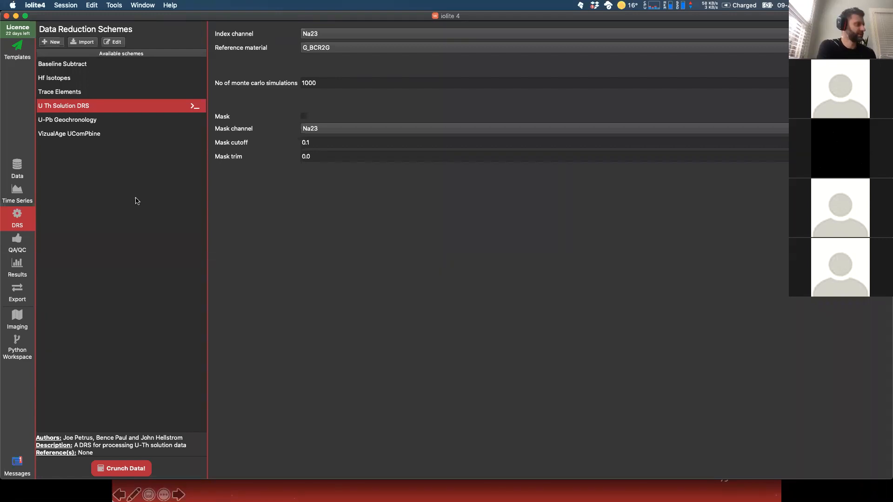
Step: Choose the Trace Elements data reduction scheme, select the Na23 channel under External standards, and move the window lower on the screen
{"action": "left_click", "coordinate": [54, 93]}
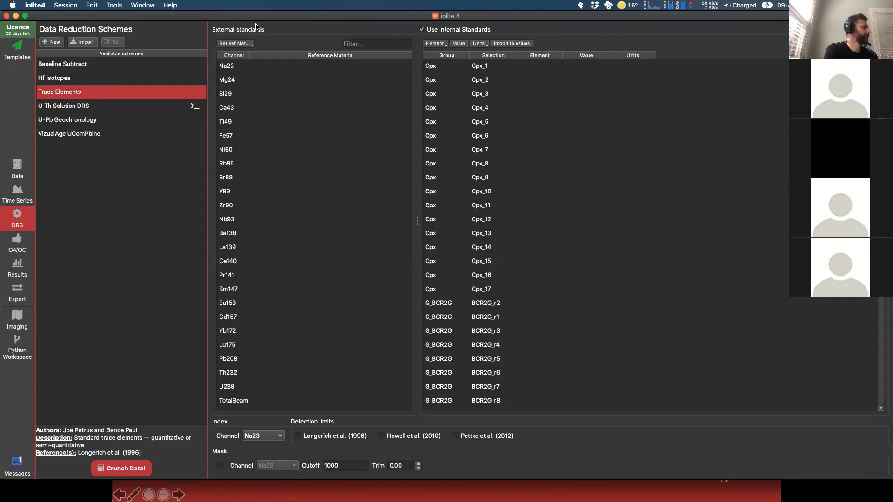
{"action": "left_click", "coordinate": [227, 68]}
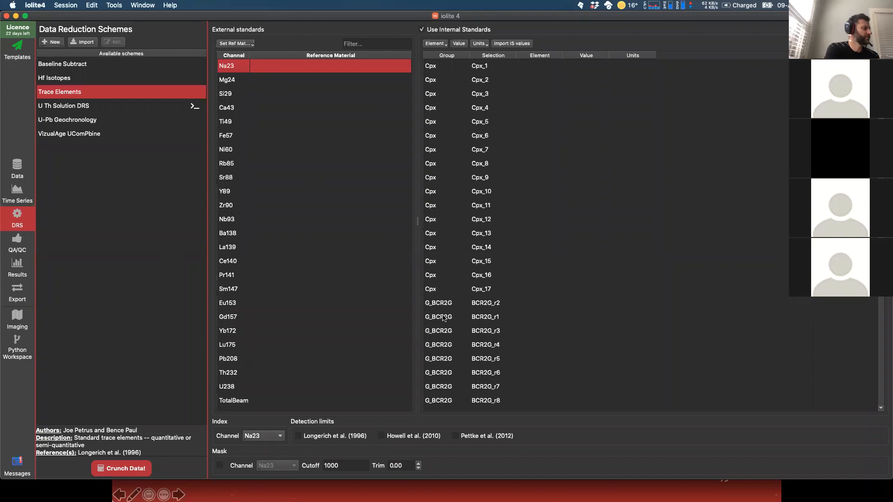
{"action": "left_click_drag", "start_coordinate": [683, 22], "coordinate": [680, 49]}
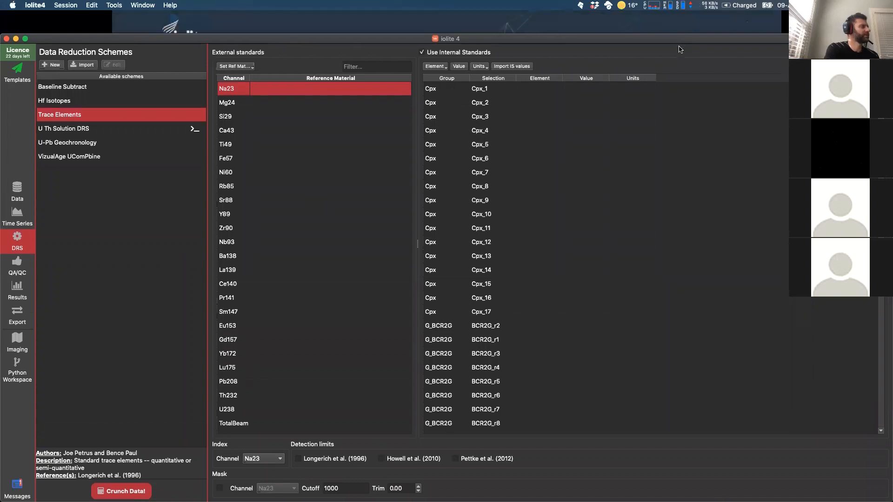
Step: Turn off the use of internal standards in the Trace Elements scheme to make it semi-quantitative
{"action": "left_click", "coordinate": [433, 53]}
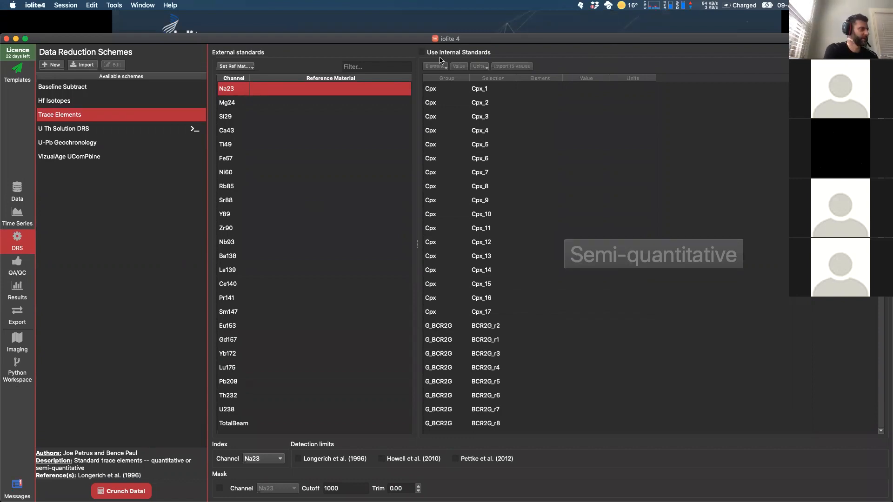
{"action": "left_click", "coordinate": [443, 54]}
{"action": "left_click", "coordinate": [443, 54]}
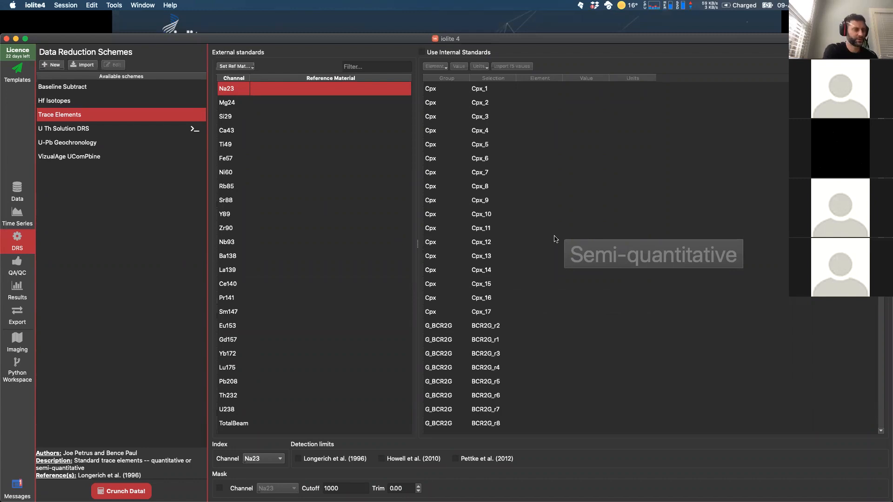
Step: Turn on the use of internal standards in the Trace Elements scheme and look through the listed selections of each group
{"action": "left_click", "coordinate": [432, 53]}
{"action": "scroll", "coordinate": [501, 171], "scroll_direction": "down", "scroll_amount": 5}
{"action": "scroll", "coordinate": [489, 163], "scroll_direction": "up", "scroll_amount": 5}
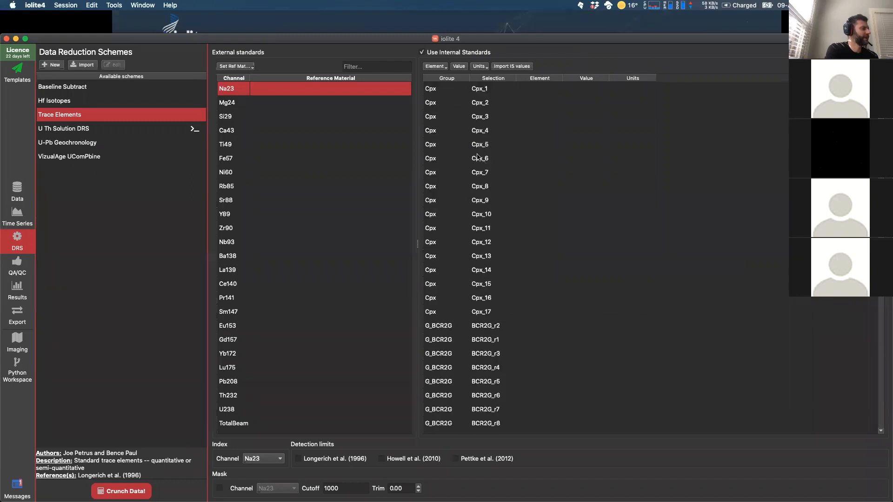
{"action": "scroll", "coordinate": [493, 261], "scroll_direction": "down", "scroll_amount": 11}
{"action": "scroll", "coordinate": [493, 262], "scroll_direction": "down", "scroll_amount": 2}
{"action": "left_click", "coordinate": [489, 243]}
{"action": "left_click", "coordinate": [431, 243]}
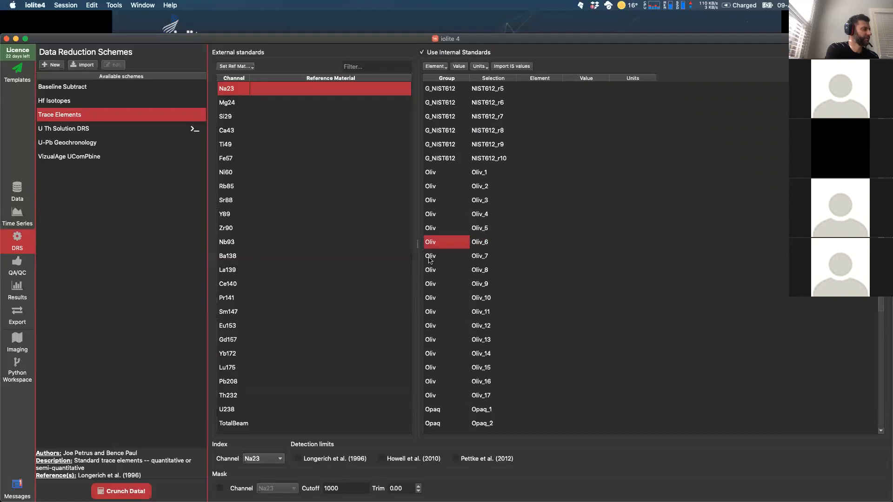
{"action": "left_click", "coordinate": [476, 201]}
{"action": "scroll", "coordinate": [478, 269], "scroll_direction": "up", "scroll_amount": 2}
{"action": "scroll", "coordinate": [478, 270], "scroll_direction": "down", "scroll_amount": 5}
{"action": "scroll", "coordinate": [478, 270], "scroll_direction": "up", "scroll_amount": 15}
{"action": "scroll", "coordinate": [478, 269], "scroll_direction": "up", "scroll_amount": 5}
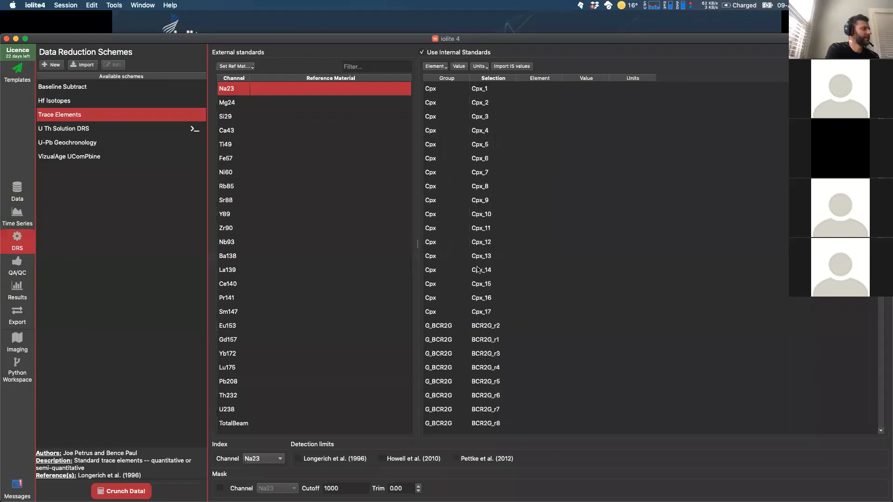
Step: Assign Ca43 as the internal standard element with a value of 40.04 for all selections, and check the table across the groups
{"action": "left_click", "coordinate": [484, 172]}
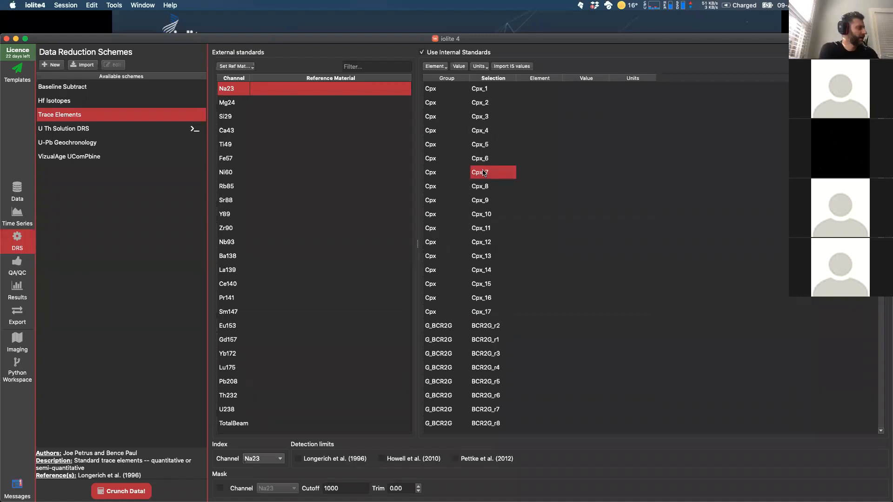
{"action": "key", "text": "super+a"}
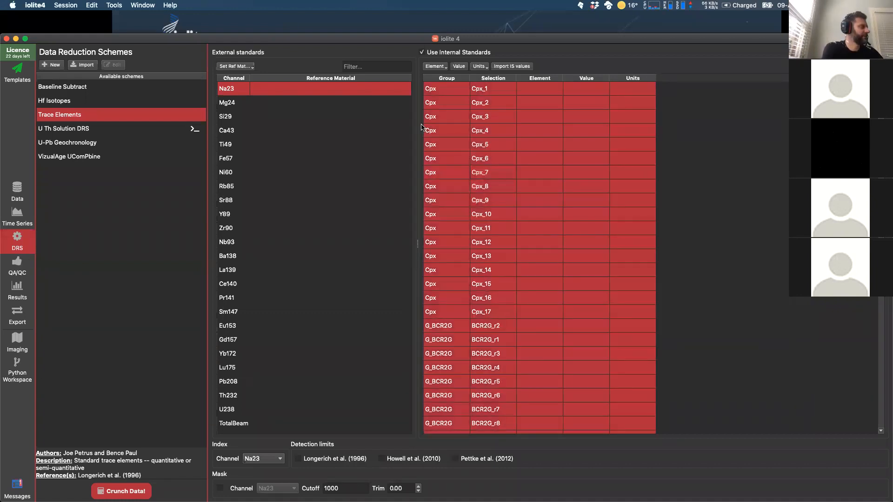
{"action": "left_click", "coordinate": [446, 69]}
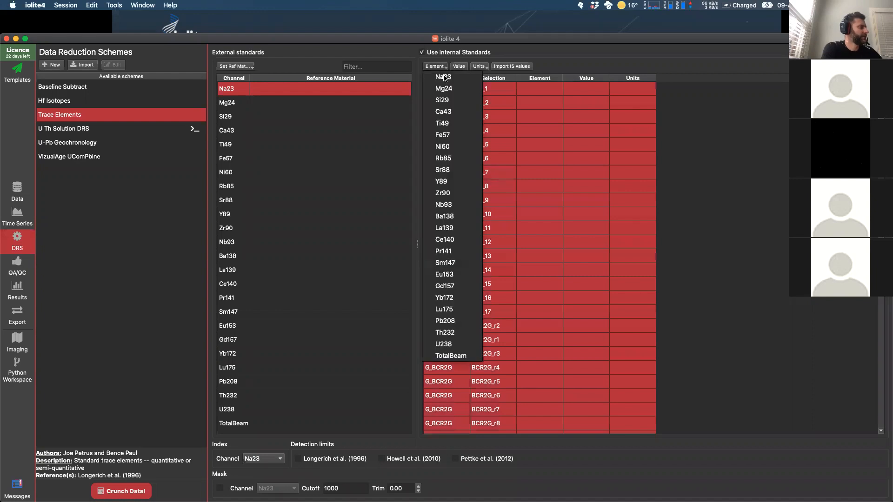
{"action": "left_click", "coordinate": [442, 112]}
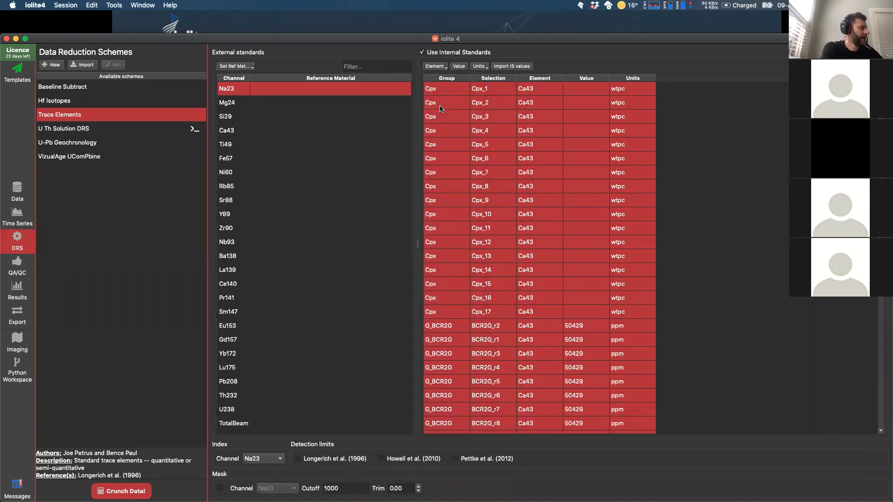
{"action": "left_click", "coordinate": [459, 67]}
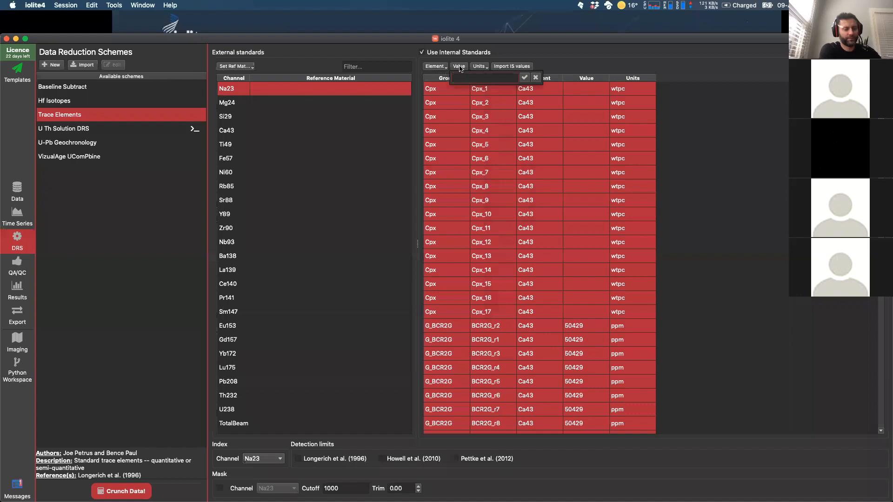
{"action": "type", "text": "40.04"}
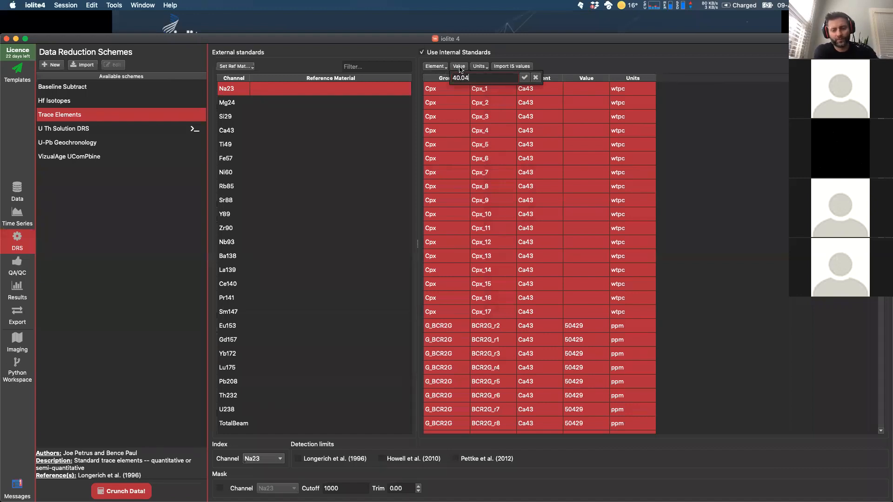
{"action": "key", "text": "Return"}
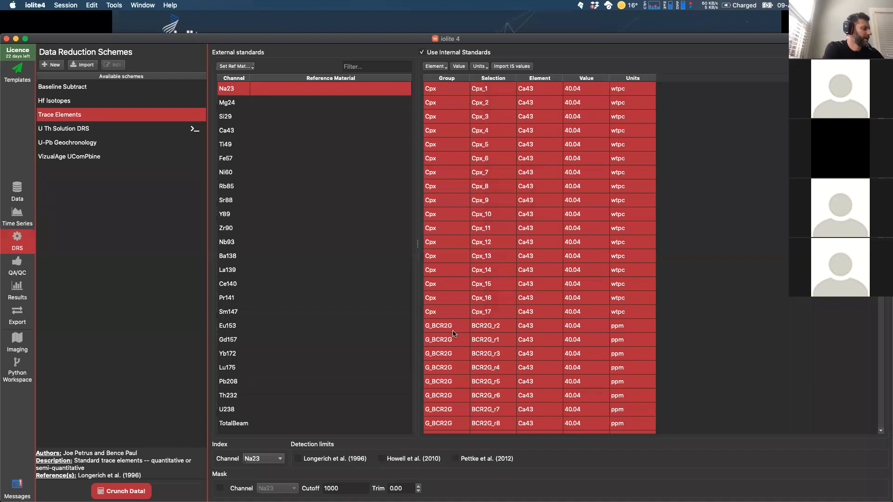
{"action": "scroll", "coordinate": [565, 216], "scroll_direction": "down", "scroll_amount": 10}
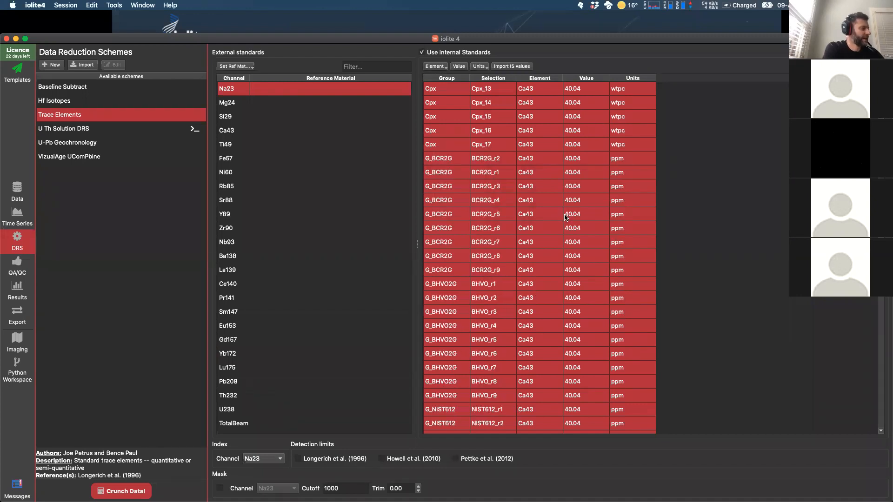
{"action": "scroll", "coordinate": [565, 216], "scroll_direction": "down", "scroll_amount": 12}
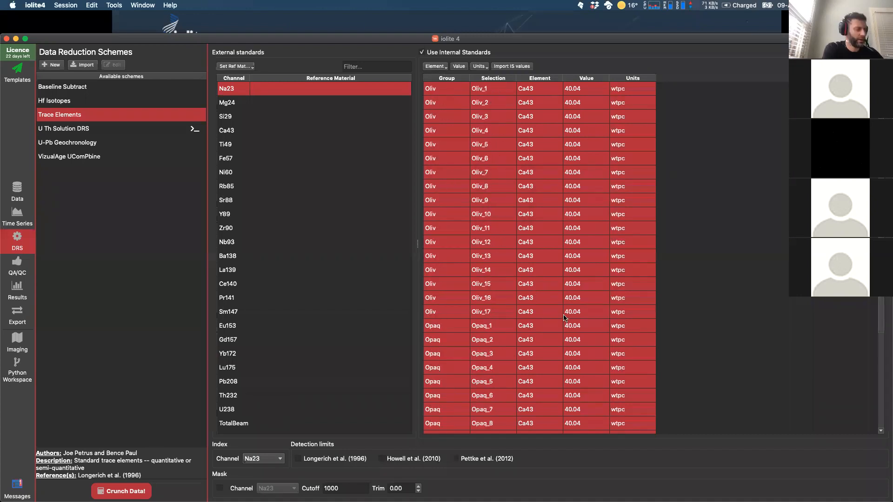
{"action": "scroll", "coordinate": [566, 318], "scroll_direction": "down", "scroll_amount": 5}
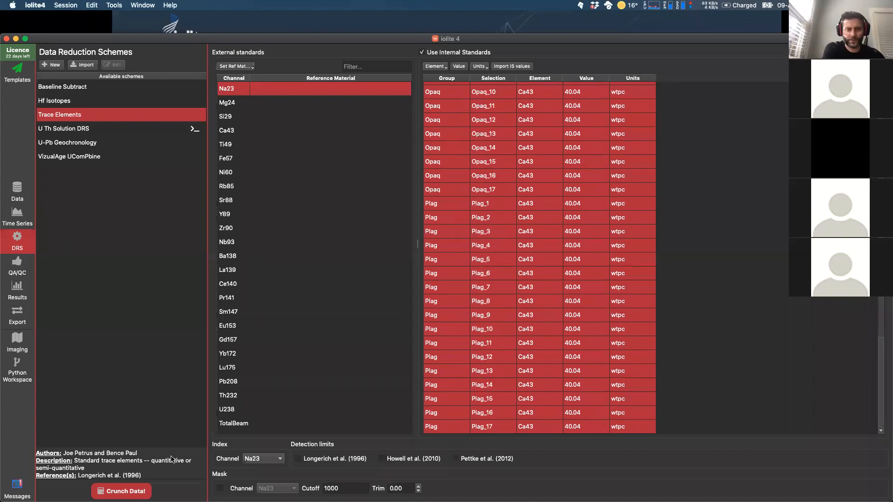
{"action": "scroll", "coordinate": [497, 329], "scroll_direction": "up", "scroll_amount": 15}
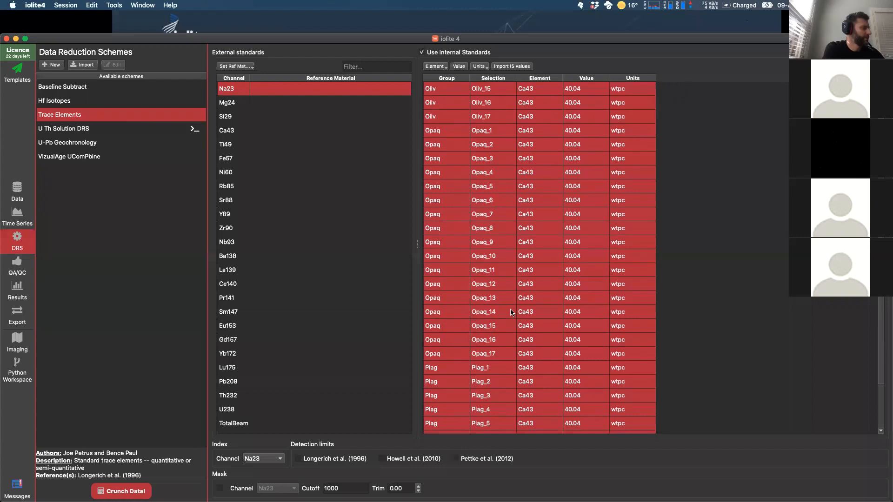
{"action": "scroll", "coordinate": [504, 288], "scroll_direction": "up", "scroll_amount": 10}
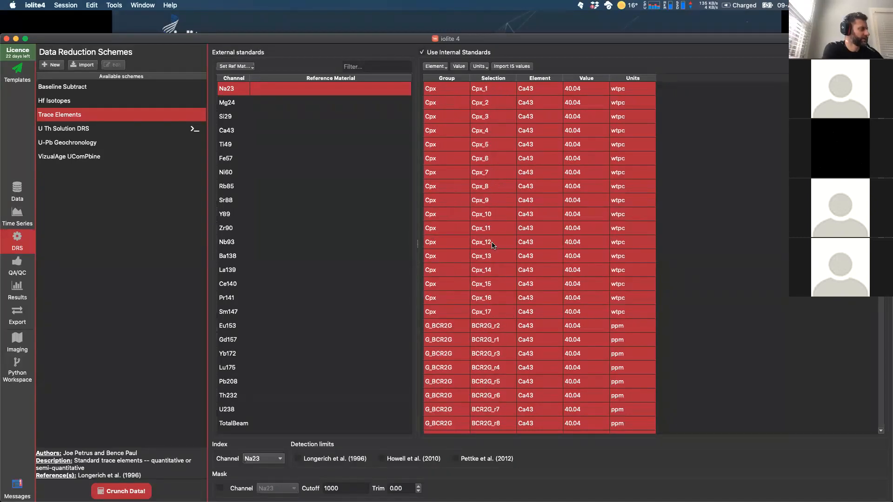
{"action": "left_click", "coordinate": [517, 214]}
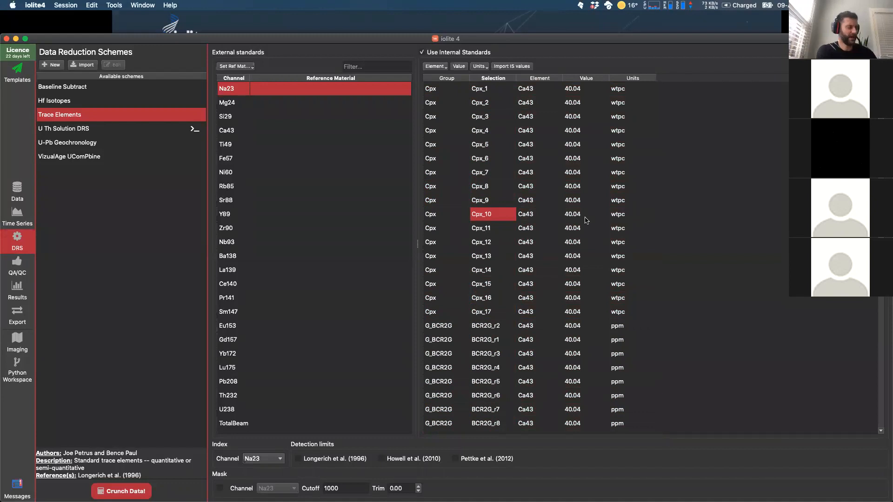
Step: Switch to the Gabbro_IS_values workbook in Excel and examine its SampName, Ca and Ti columns and the empty columns beside them
{"action": "key", "text": "super+Tab"}
{"action": "key", "text": "super+Tab"}
{"action": "key", "text": "super+Tab"}
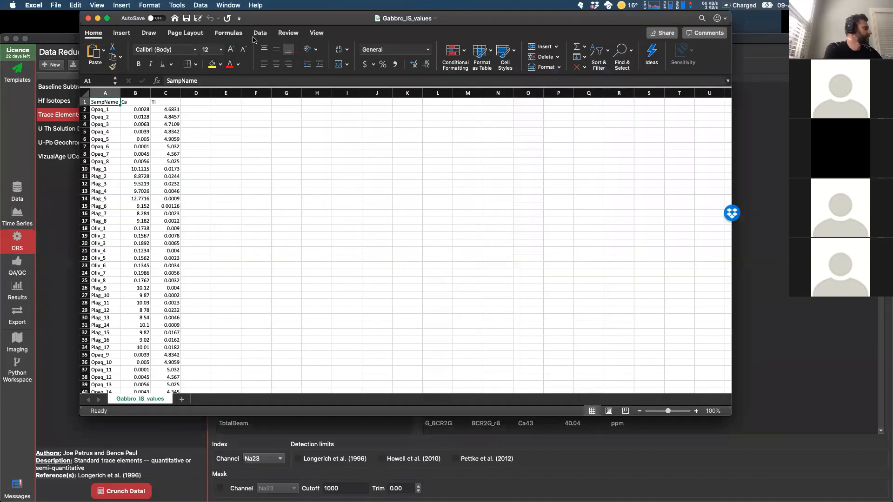
{"action": "left_click_drag", "start_coordinate": [288, 19], "coordinate": [281, 19]}
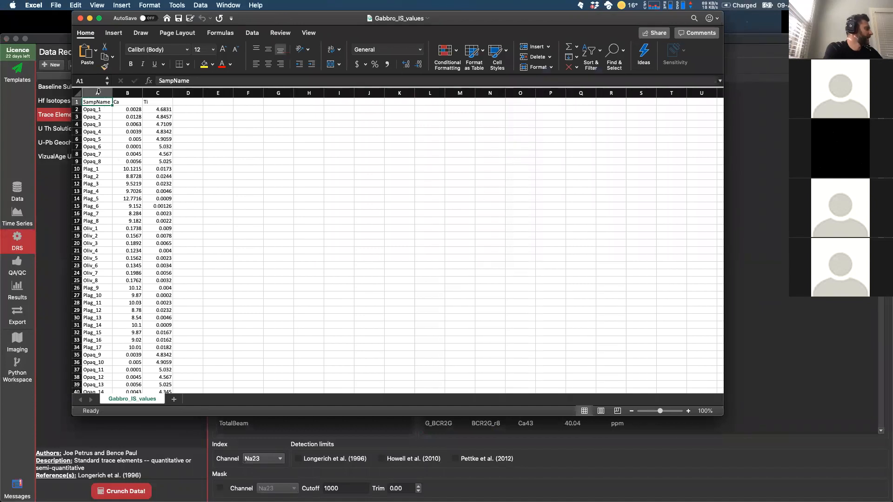
{"action": "left_click", "coordinate": [94, 109]}
{"action": "left_click", "coordinate": [96, 95]}
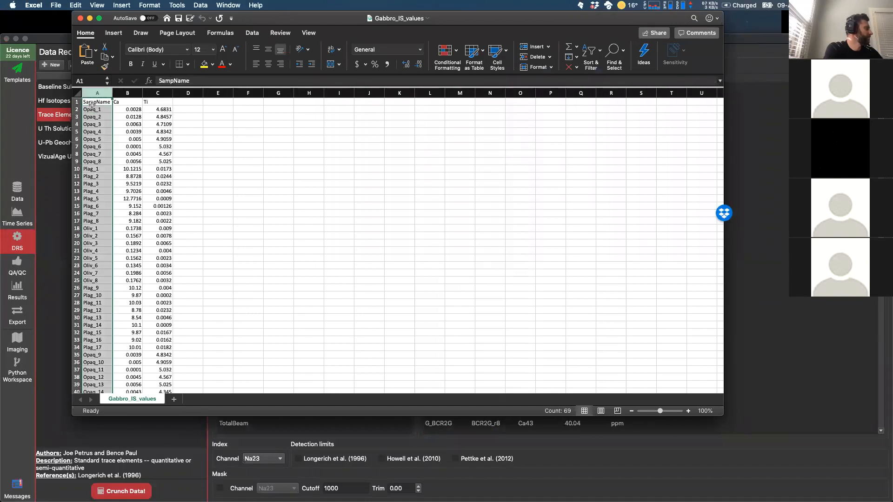
{"action": "left_click", "coordinate": [129, 95]}
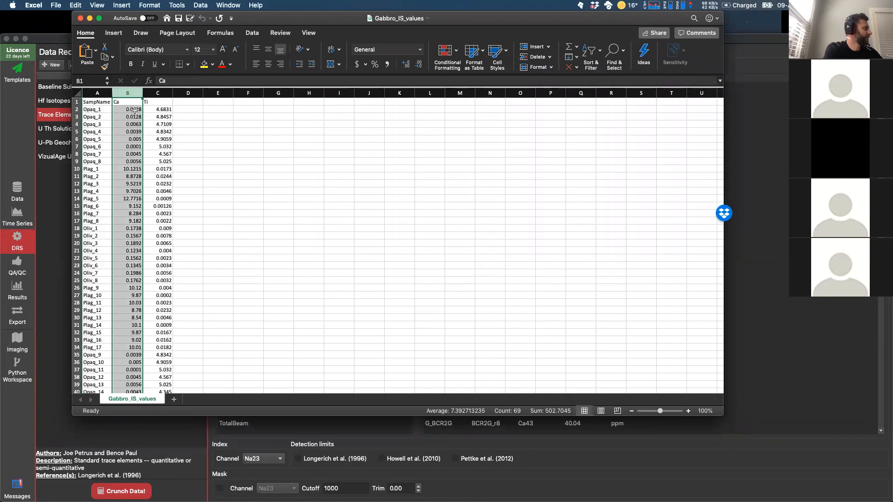
{"action": "left_click", "coordinate": [156, 94]}
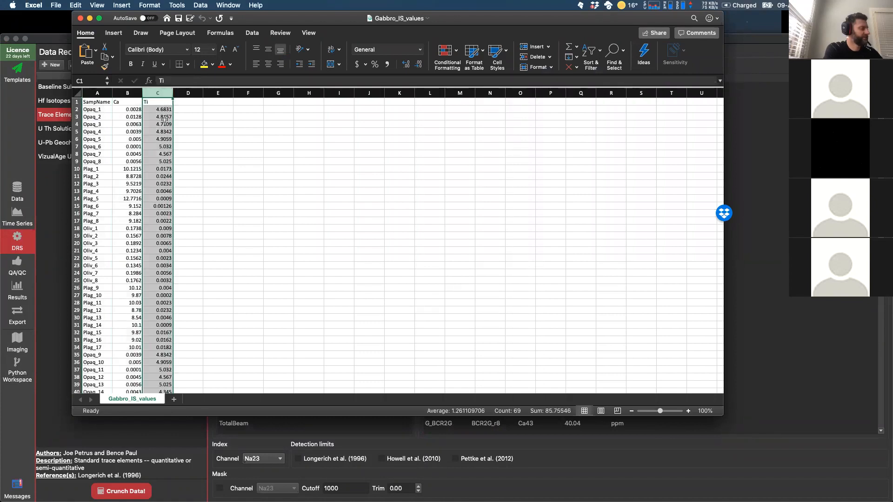
{"action": "left_click", "coordinate": [193, 95]}
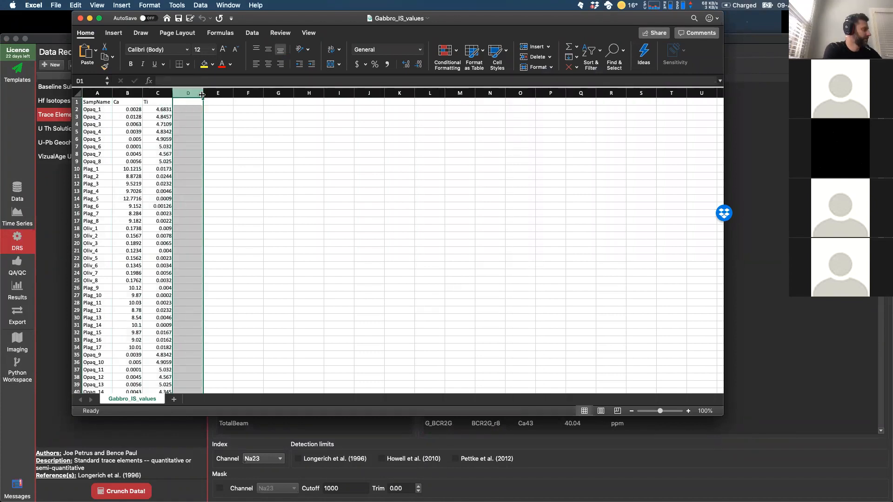
{"action": "left_click_drag", "start_coordinate": [218, 94], "coordinate": [383, 95]}
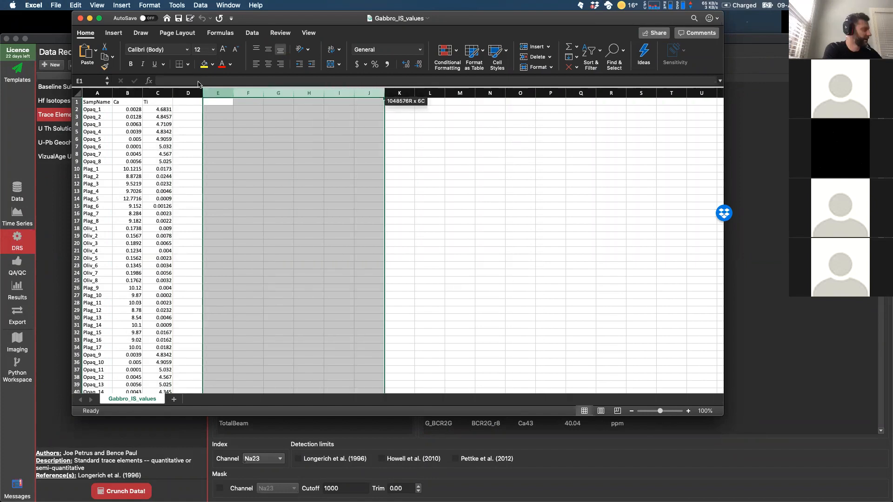
{"action": "left_click_drag", "start_coordinate": [124, 90], "coordinate": [155, 94]}
{"action": "left_click", "coordinate": [93, 109]}
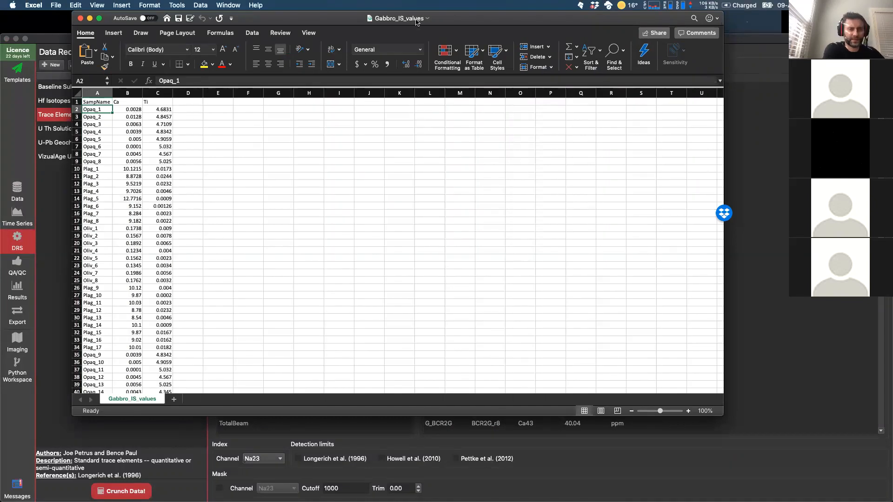
Step: Switch to Finder, open a new window and select the Gabbro_IS_values file in the Example Data folder of Webinar_Apr_09
{"action": "key", "text": "super+Tab"}
{"action": "key", "text": "super+Tab"}
{"action": "key", "text": "super+Tab"}
{"action": "key", "text": "super+Tab"}
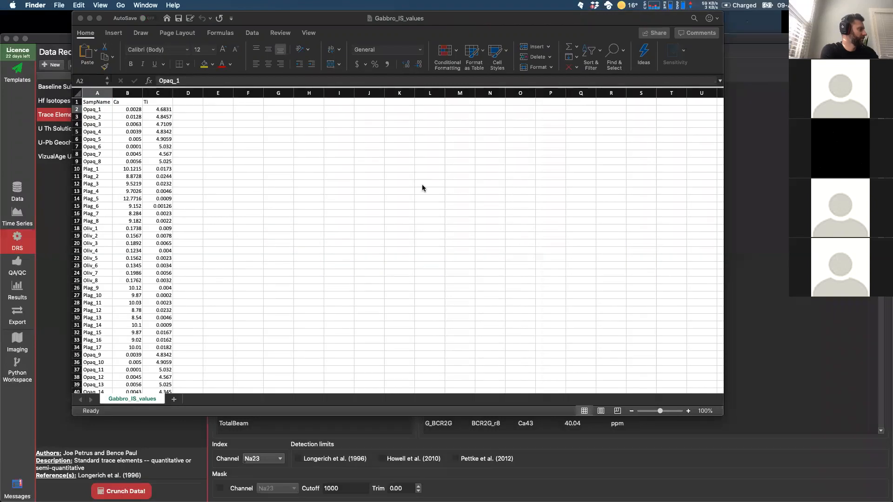
{"action": "key", "text": "super+n"}
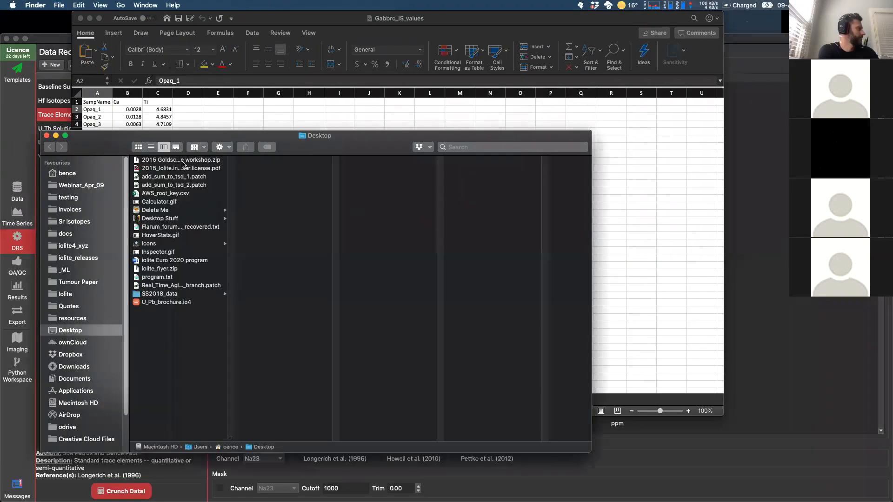
{"action": "left_click", "coordinate": [118, 182]}
{"action": "left_click", "coordinate": [164, 169]}
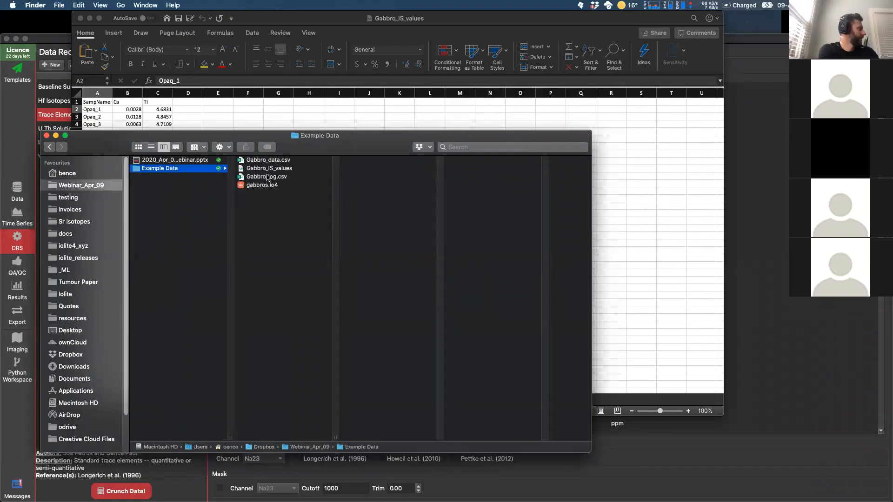
{"action": "left_click", "coordinate": [268, 170]}
{"action": "key", "text": "Return"}
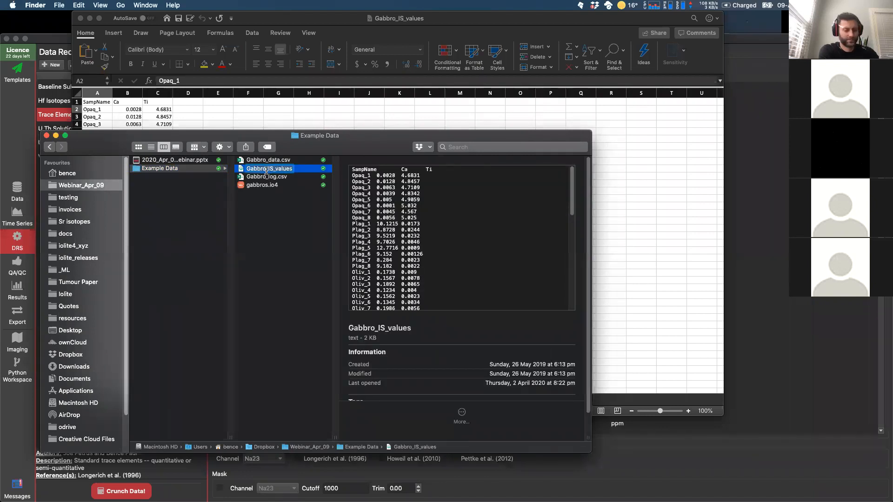
{"action": "key", "text": "BackSpace"}
{"action": "key", "text": "Escape"}
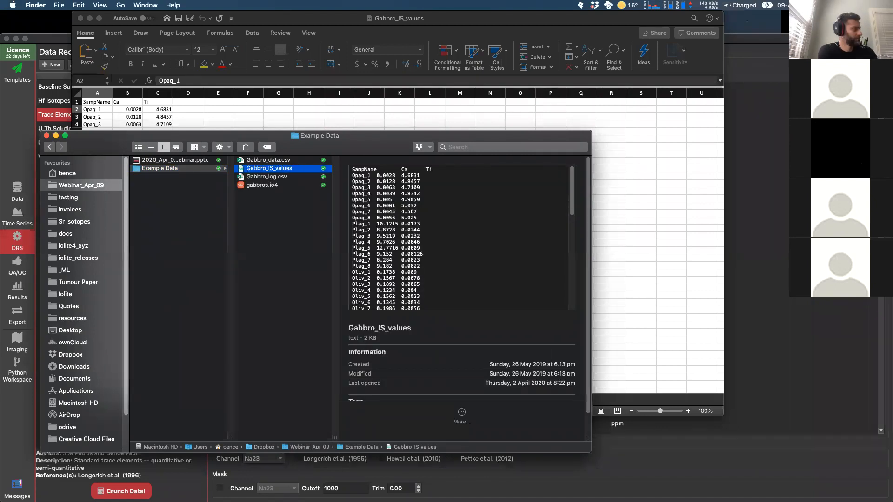
Step: Preview the contents of the Gabbro_IS_values text file, then move the Finder window lower and return to the Excel workbook
{"action": "key", "text": "space"}
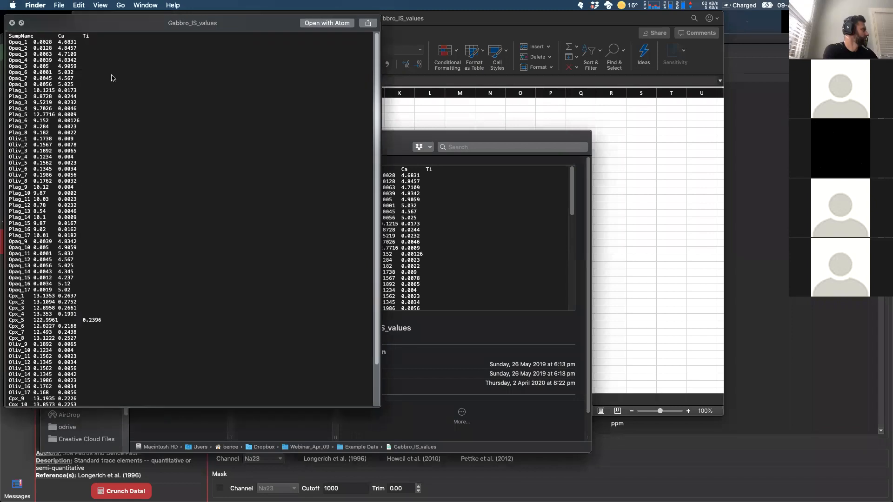
{"action": "left_click", "coordinate": [13, 23]}
{"action": "left_click_drag", "start_coordinate": [294, 139], "coordinate": [389, 190]}
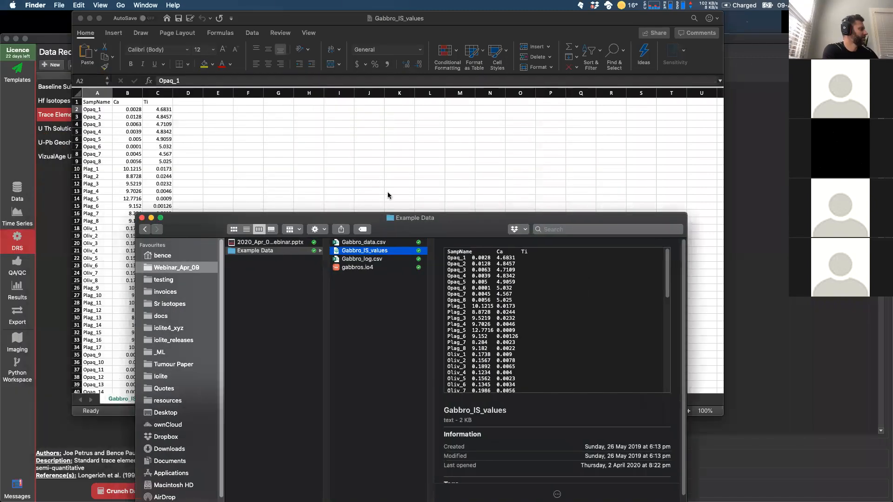
{"action": "left_click", "coordinate": [230, 139]}
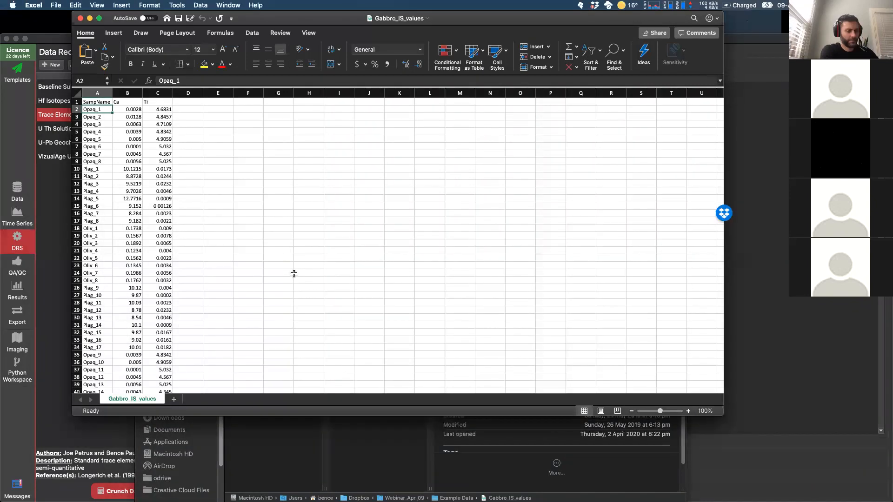
Step: Copy the group and selection names from Cpx_1 to BCR2G_r6 in iolite's internal standards table into the Excel workbook, starting at cell F2
{"action": "key", "text": "super+Tab"}
{"action": "key", "text": "super+Tab"}
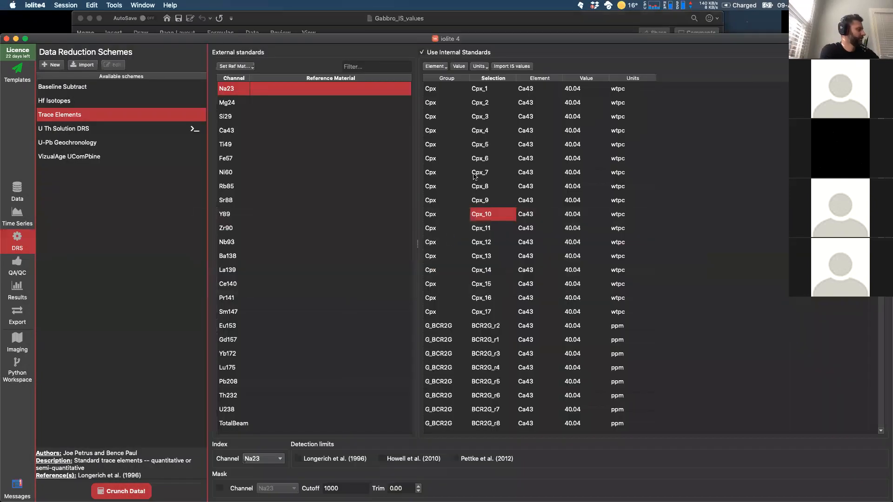
{"action": "left_click", "coordinate": [460, 109]}
{"action": "left_click_drag", "start_coordinate": [440, 89], "coordinate": [492, 394]}
{"action": "key", "text": "super+c"}
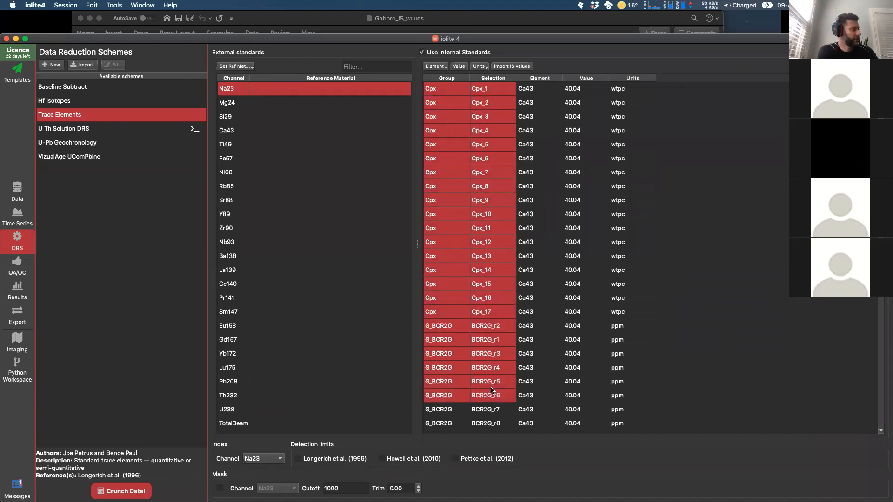
{"action": "key", "text": "super+Tab"}
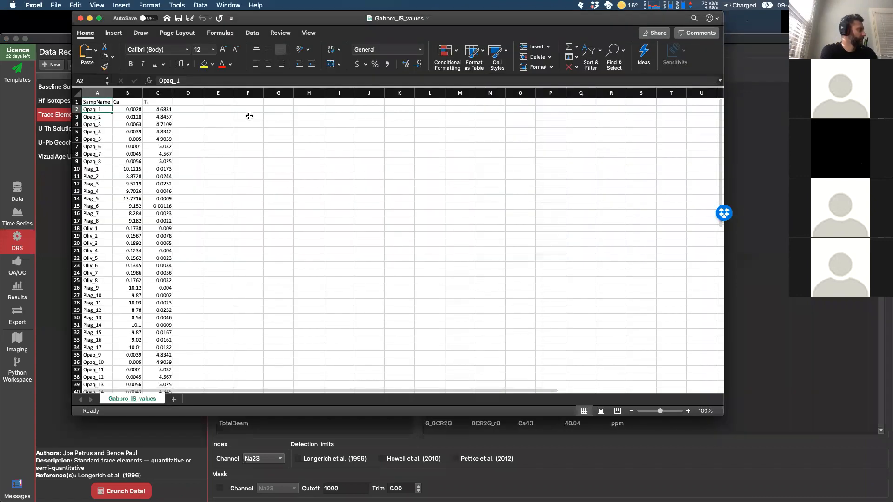
{"action": "left_click", "coordinate": [242, 109]}
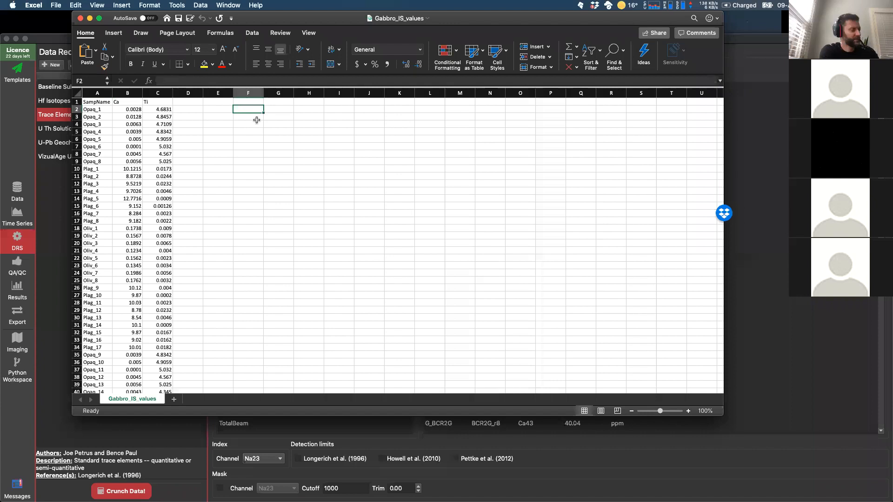
{"action": "key", "text": "super+v"}
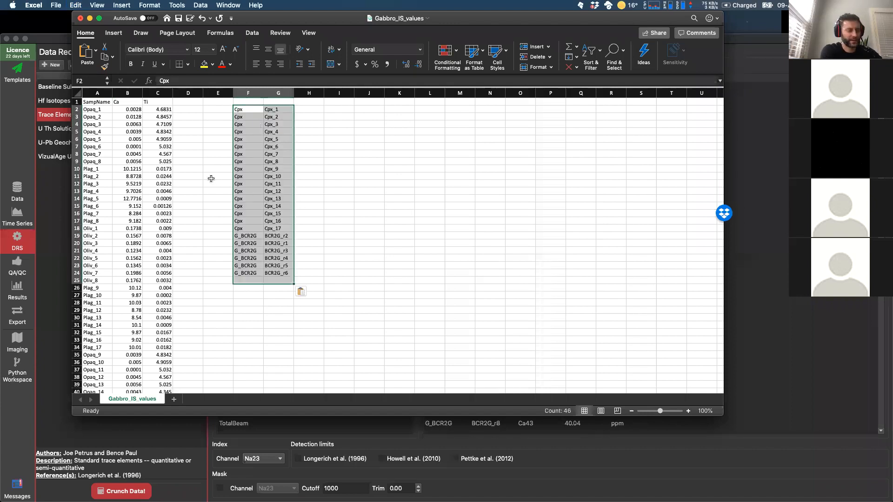
Step: Copy the Ca and Ti values in B2:D16 beside the pasted selection names, starting at cell H2
{"action": "left_click_drag", "start_coordinate": [139, 111], "coordinate": [170, 194]}
{"action": "key", "text": "super+c"}
{"action": "left_click", "coordinate": [308, 109]}
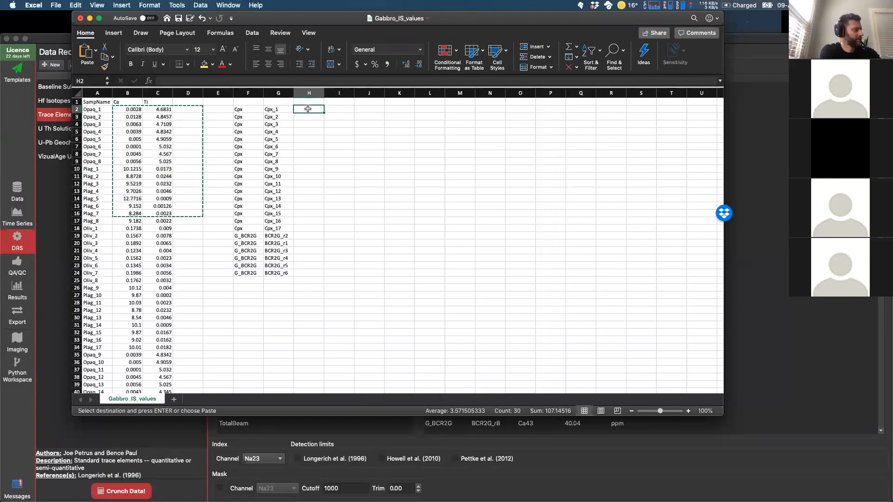
{"action": "key", "text": "super+v"}
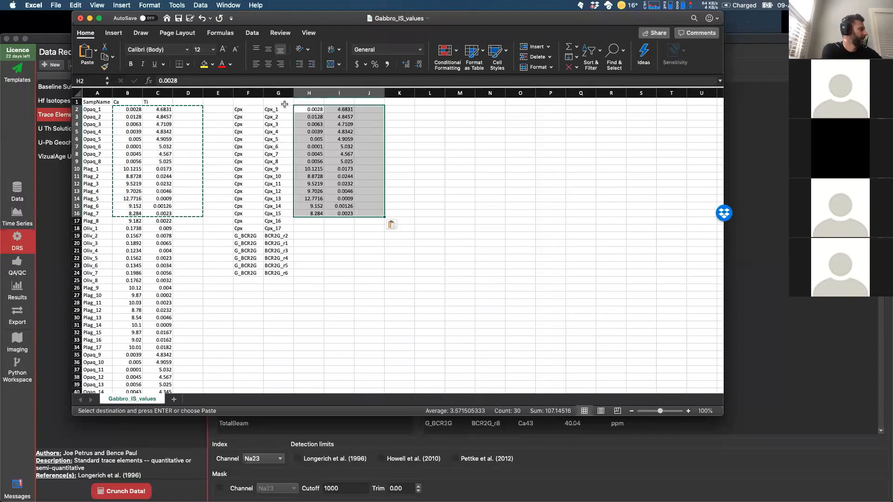
Step: Copy the Ca values in H2:H16 into the Value column of iolite's internal standards table, starting at Cpx_1
{"action": "left_click_drag", "start_coordinate": [309, 110], "coordinate": [313, 212]}
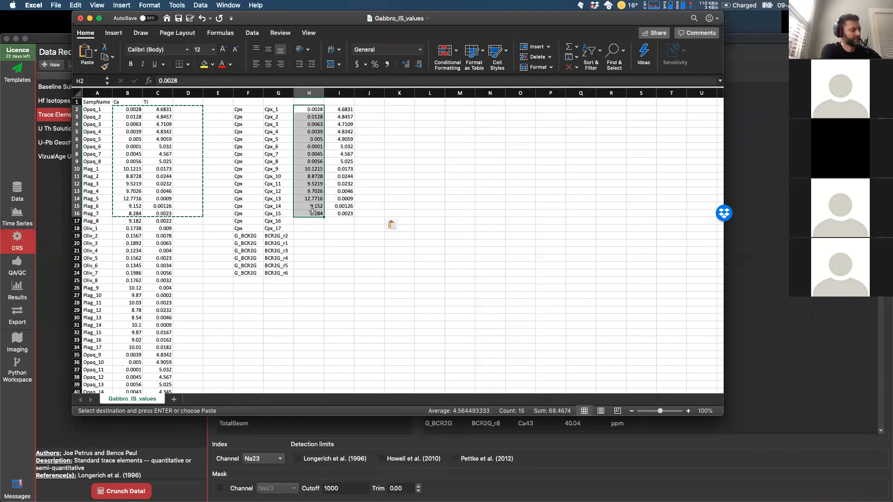
{"action": "key", "text": "super+c"}
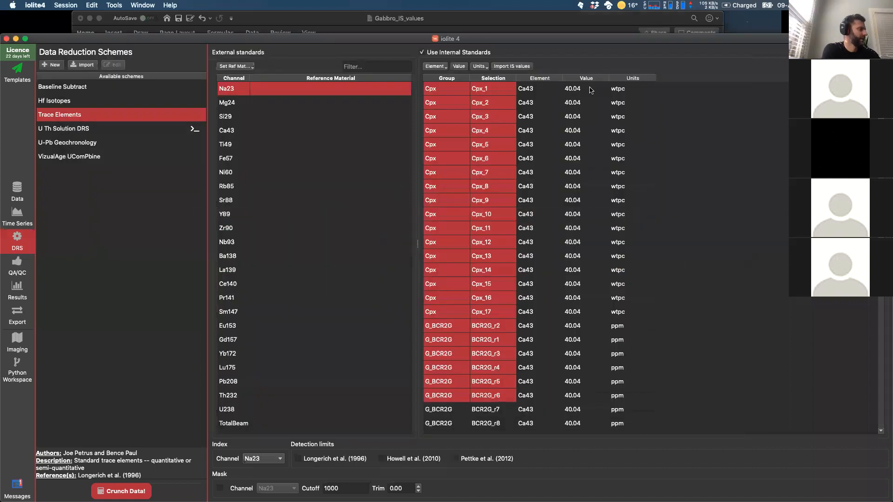
{"action": "left_click", "coordinate": [575, 88]}
{"action": "key", "text": "super+v"}
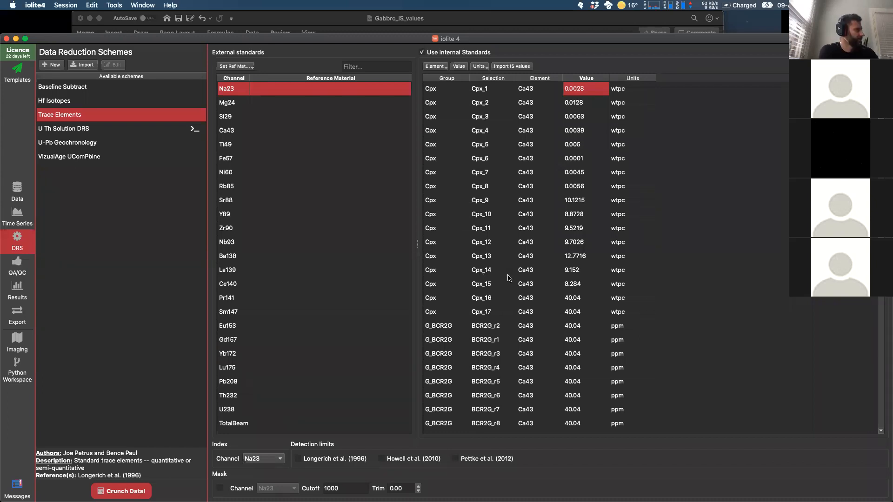
Step: Switch back to the Excel workbook and clear the contents of columns D to I
{"action": "key", "text": "super+Tab"}
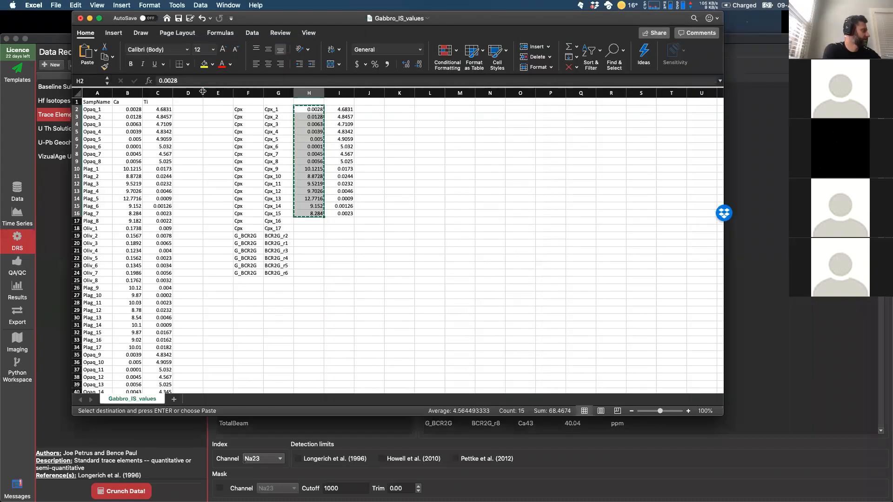
{"action": "left_click_drag", "start_coordinate": [200, 91], "coordinate": [340, 101]}
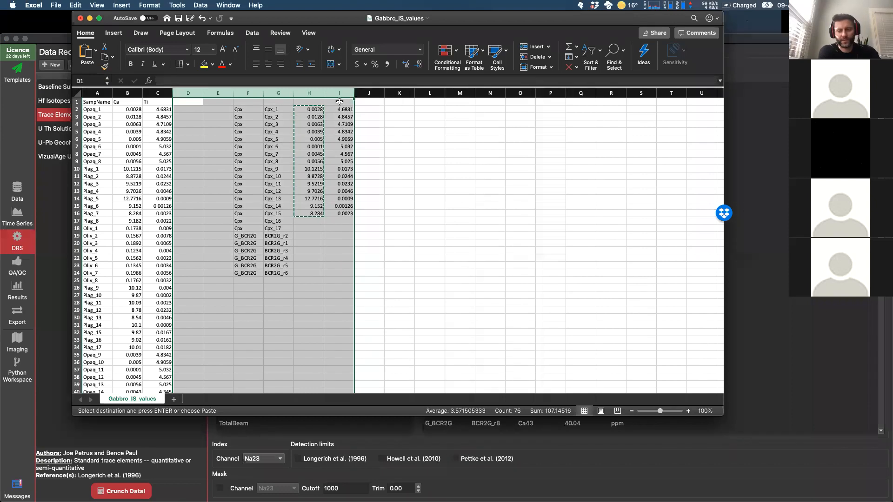
{"action": "key", "text": "Delete"}
{"action": "left_click", "coordinate": [284, 148]}
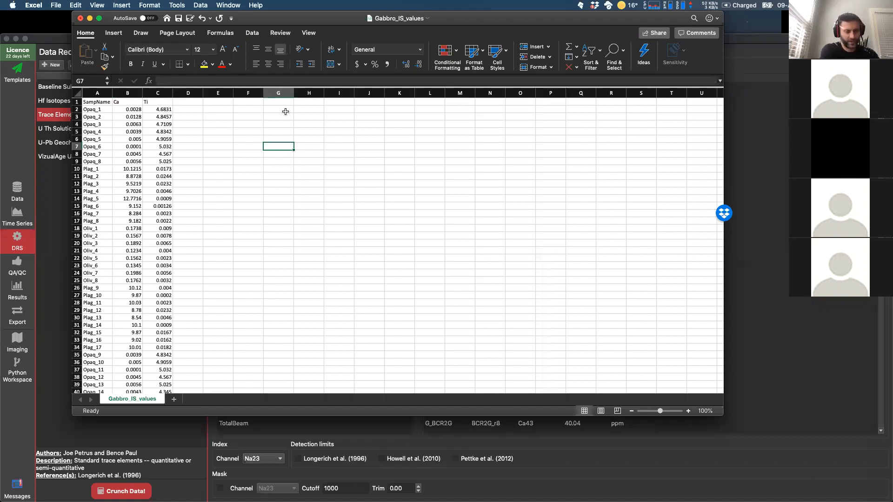
Step: Switch to iolite and import the internal standard values from the Gabbro_IS_values file in the Example Data folder
{"action": "key", "text": "super+Tab"}
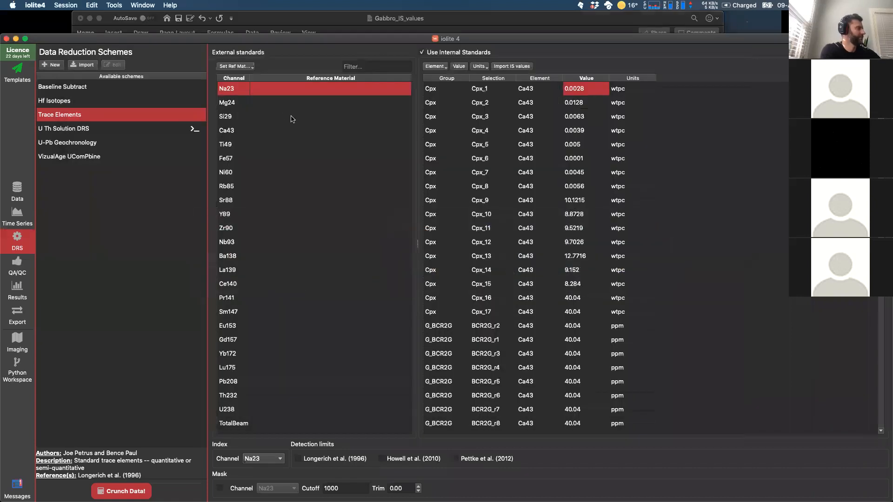
{"action": "left_click", "coordinate": [517, 68]}
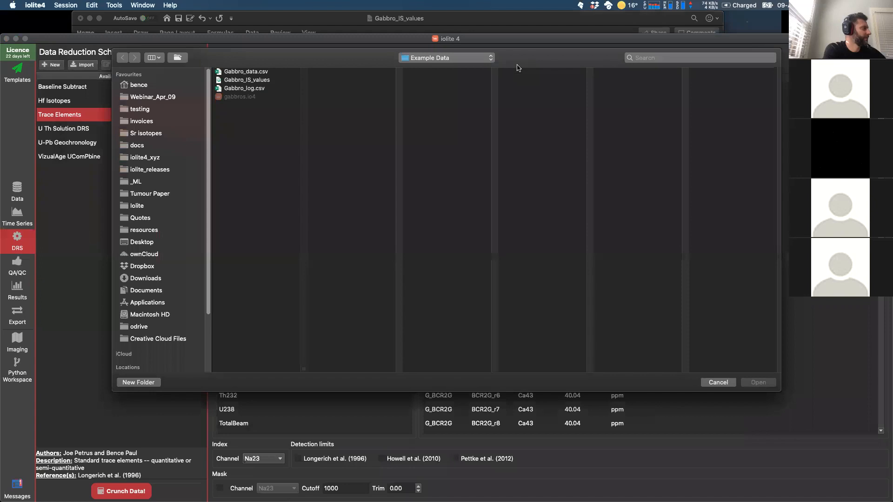
{"action": "left_click", "coordinate": [231, 82]}
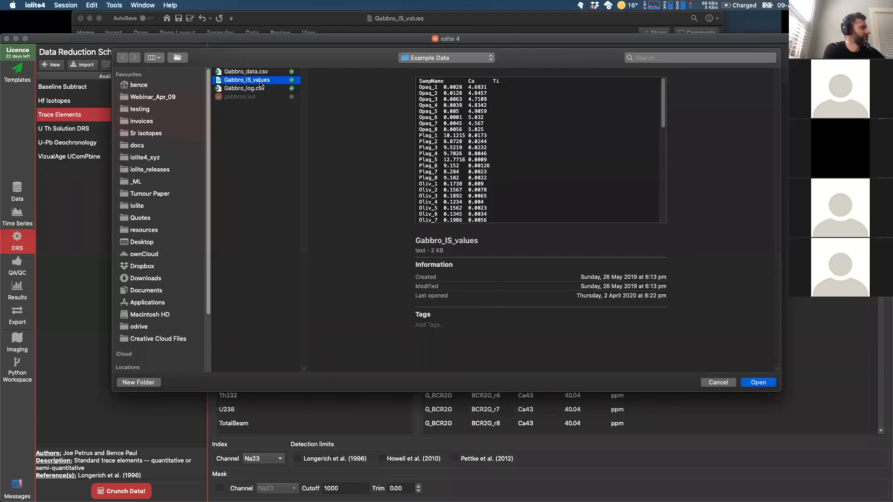
{"action": "left_click", "coordinate": [758, 382]}
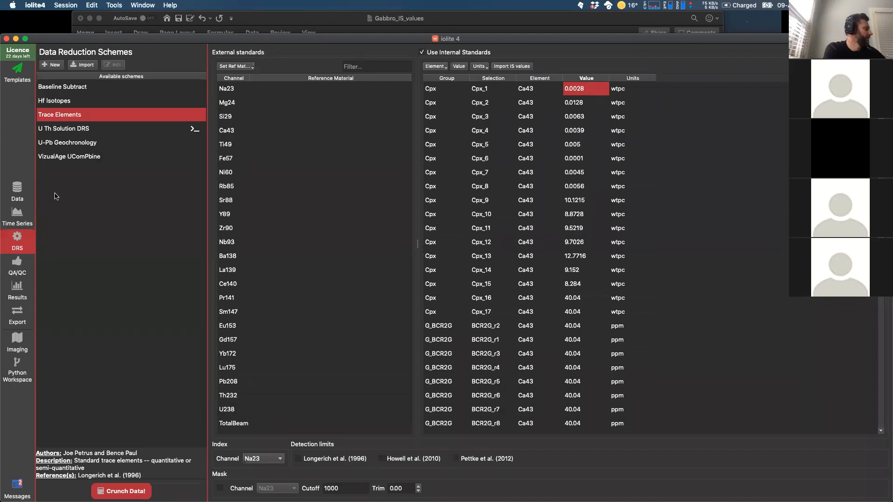
Step: Open the data selections, expand the Cpx group under Unknowns and examine the Ca and Ti properties of Cpx_2
{"action": "left_click", "coordinate": [26, 190]}
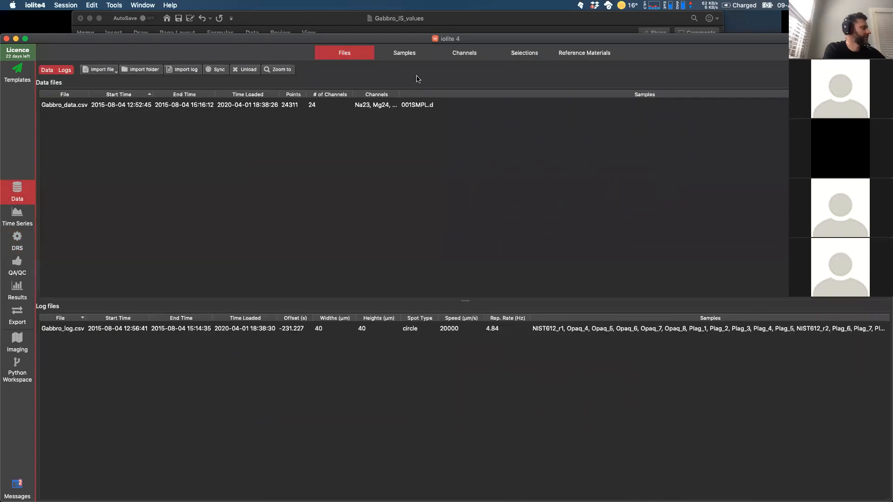
{"action": "left_click", "coordinate": [527, 54]}
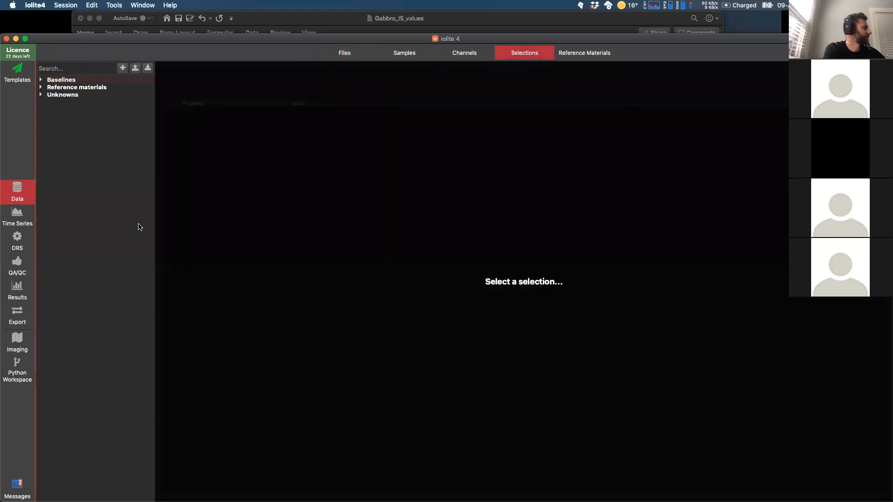
{"action": "left_click", "coordinate": [41, 94]}
{"action": "left_click", "coordinate": [62, 103]}
{"action": "left_click", "coordinate": [50, 101]}
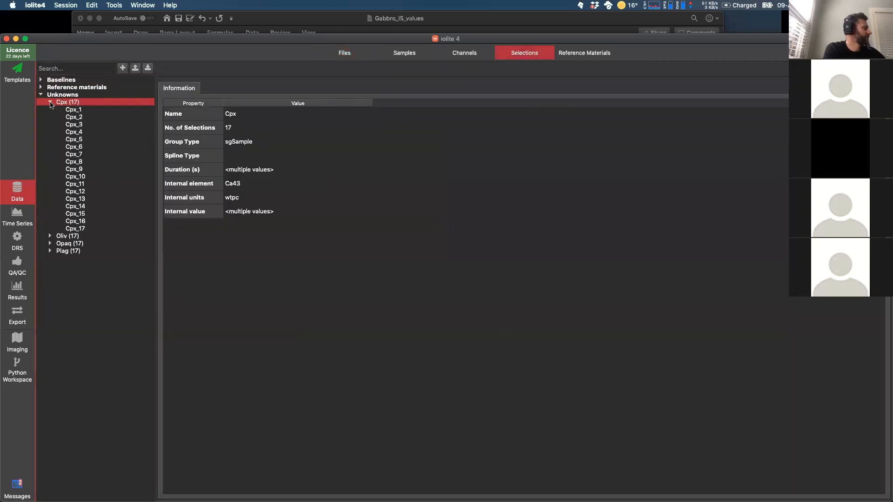
{"action": "left_click", "coordinate": [83, 117]}
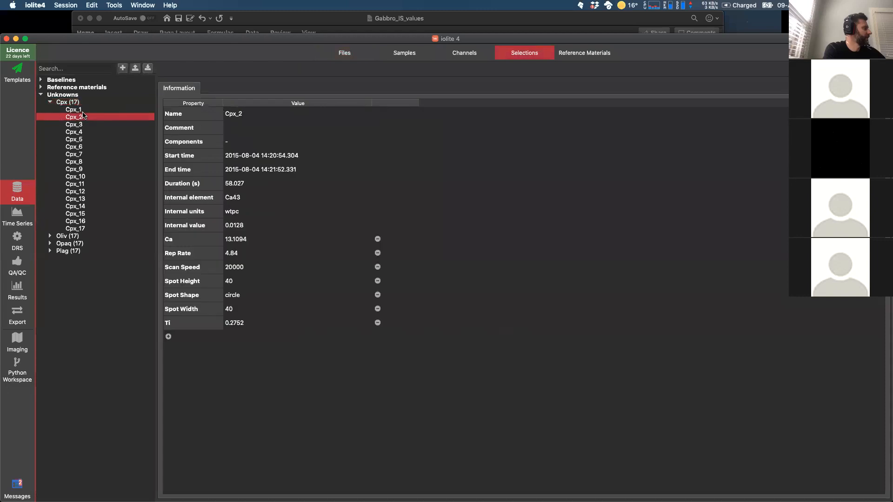
{"action": "left_click", "coordinate": [188, 242]}
{"action": "left_click", "coordinate": [194, 324]}
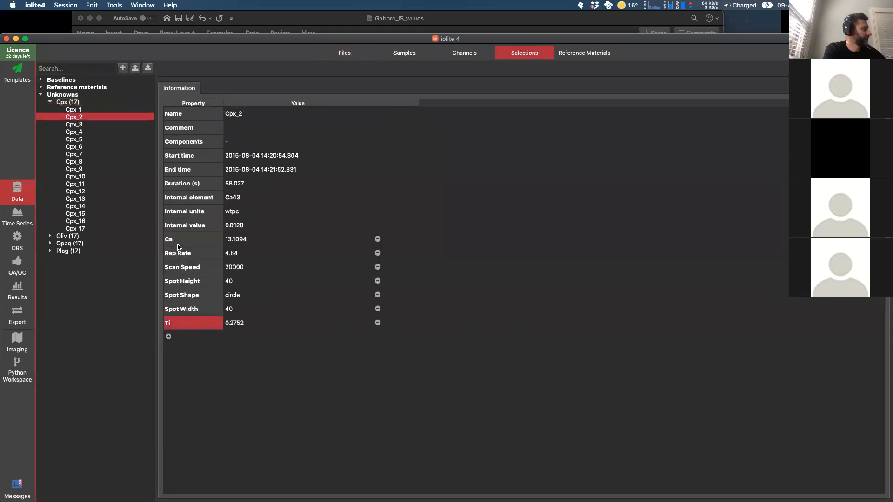
{"action": "left_click", "coordinate": [212, 241]}
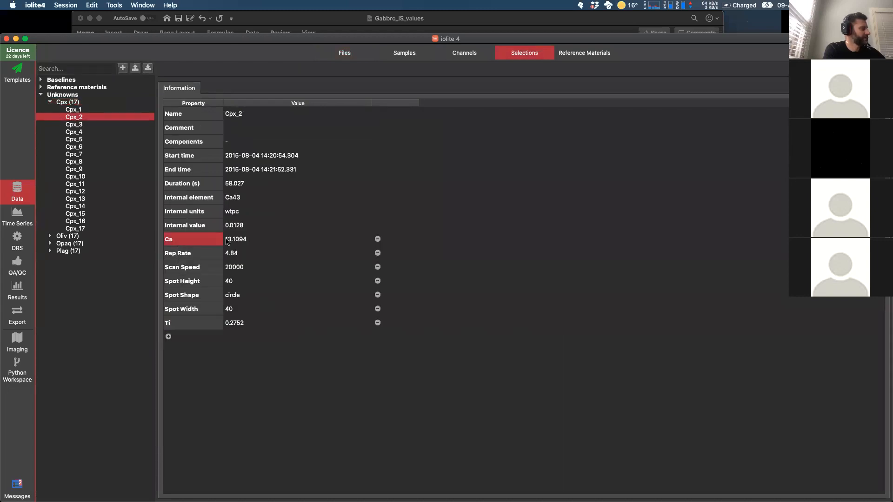
{"action": "left_click", "coordinate": [186, 325]}
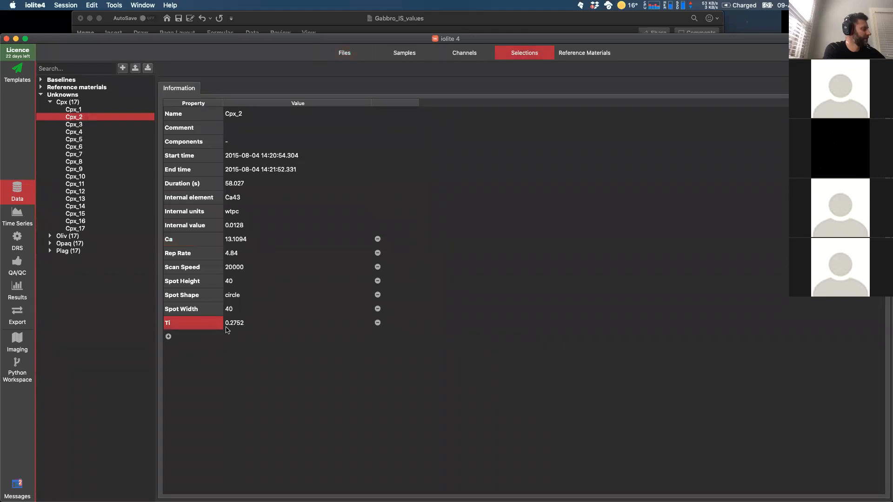
{"action": "left_click", "coordinate": [194, 242]}
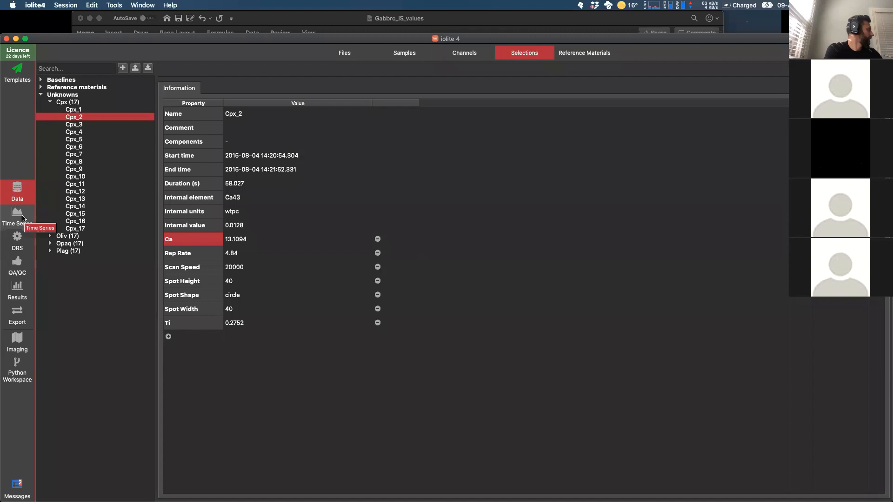
Step: Return to the Trace Elements scheme and set Ca43 as the internal standard element for all selections
{"action": "left_click", "coordinate": [19, 244]}
{"action": "left_click", "coordinate": [438, 102]}
{"action": "key", "text": "ctrl+a"}
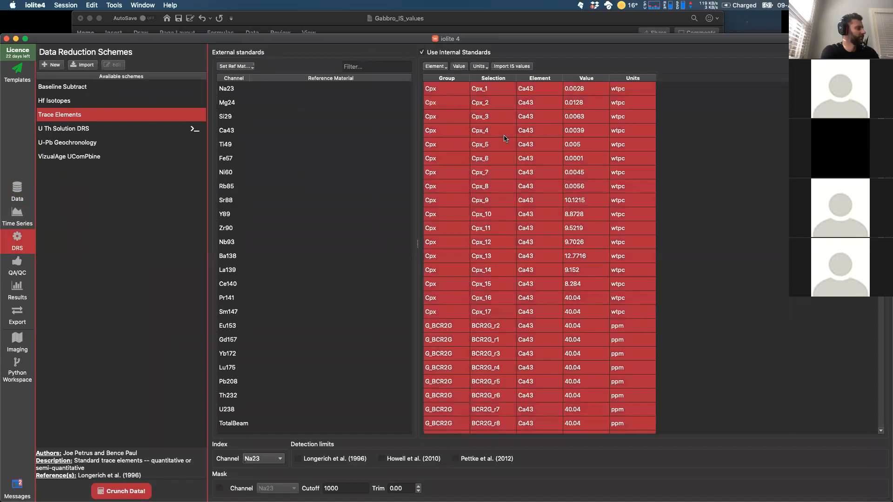
{"action": "left_click", "coordinate": [435, 66]}
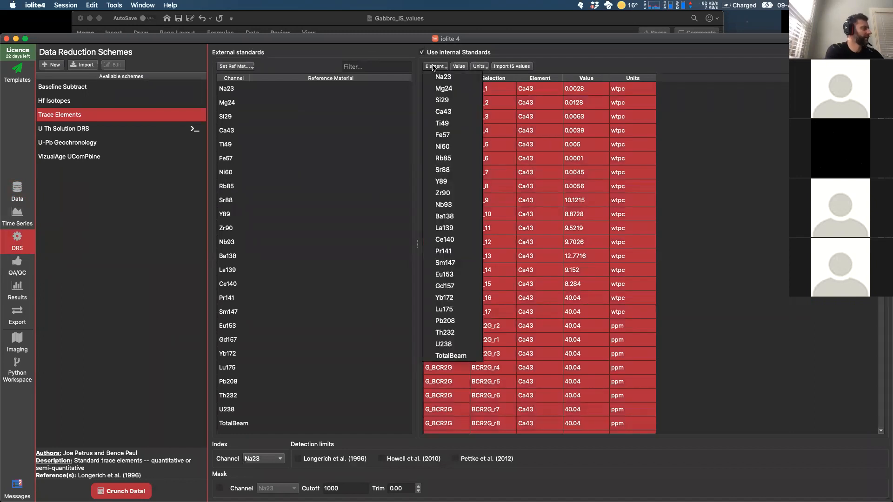
{"action": "left_click", "coordinate": [440, 113]}
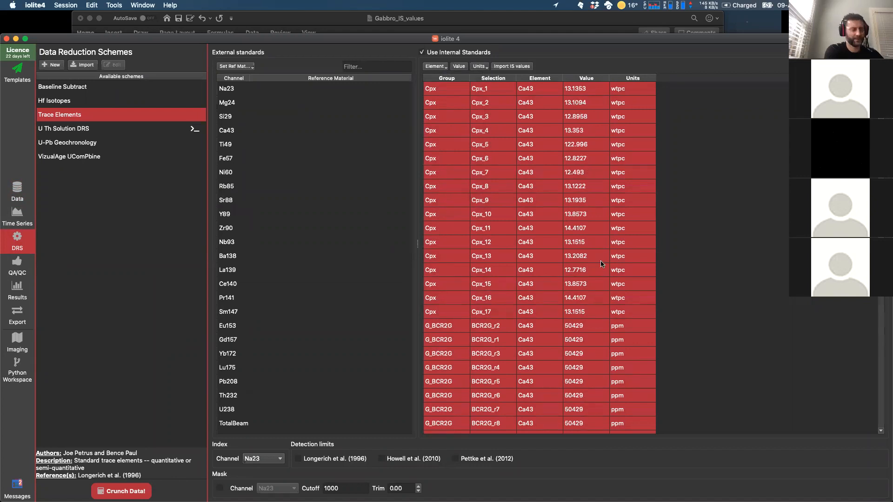
Step: Review the internal standard values and units for the reference material groups and the Oliv, Opaq and Plag selections
{"action": "scroll", "coordinate": [589, 288], "scroll_direction": "down", "scroll_amount": 5}
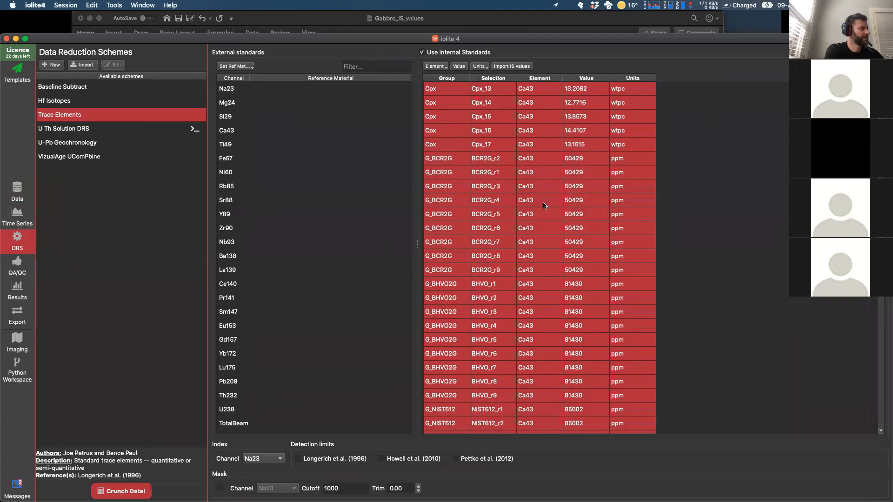
{"action": "left_click", "coordinate": [573, 162]}
{"action": "key", "text": "Down"}
{"action": "key", "text": "Down"}
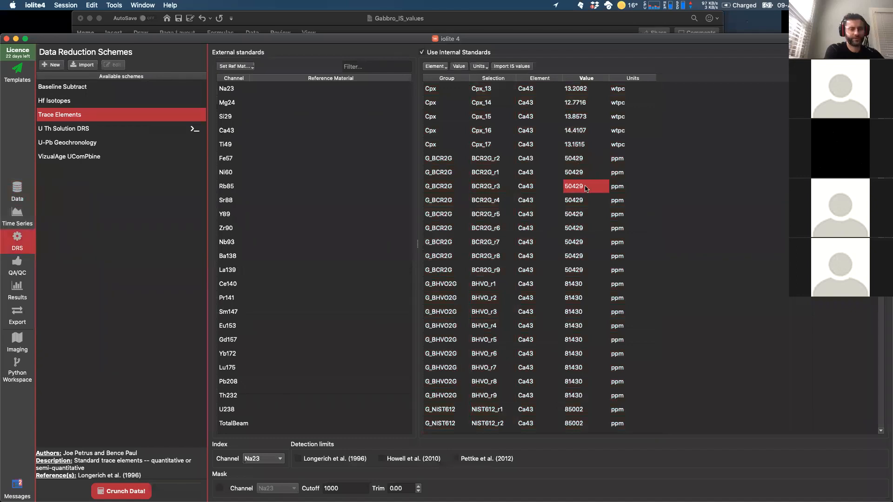
{"action": "scroll", "coordinate": [581, 287], "scroll_direction": "down", "scroll_amount": 4}
{"action": "left_click", "coordinate": [584, 256]}
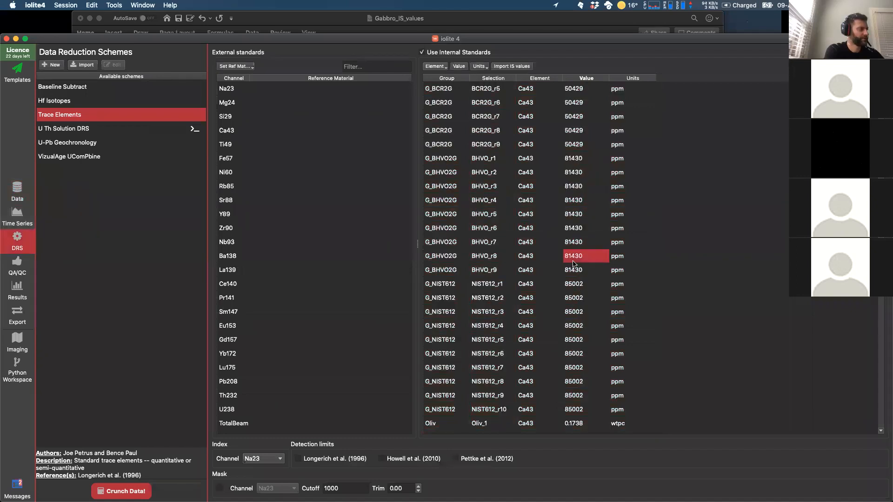
{"action": "left_click", "coordinate": [572, 271]}
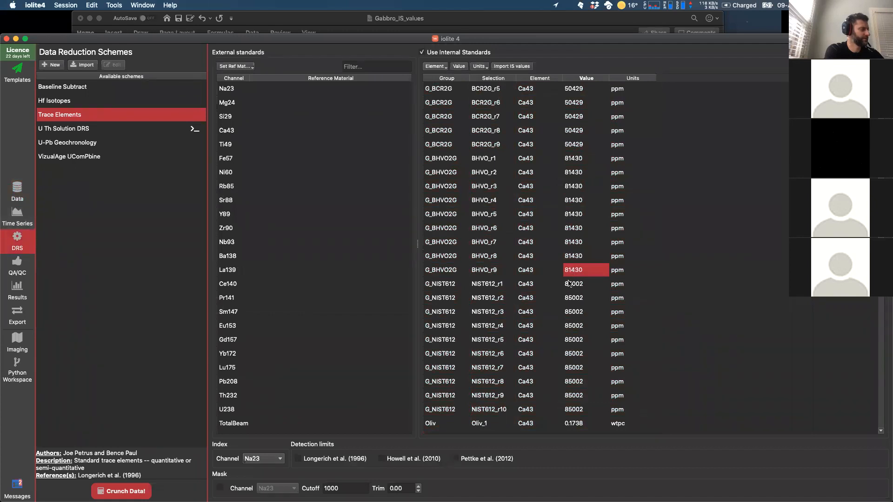
{"action": "scroll", "coordinate": [569, 284], "scroll_direction": "down", "scroll_amount": 2}
{"action": "left_click", "coordinate": [570, 283]}
{"action": "scroll", "coordinate": [558, 286], "scroll_direction": "down", "scroll_amount": 4}
{"action": "scroll", "coordinate": [579, 260], "scroll_direction": "down", "scroll_amount": 12}
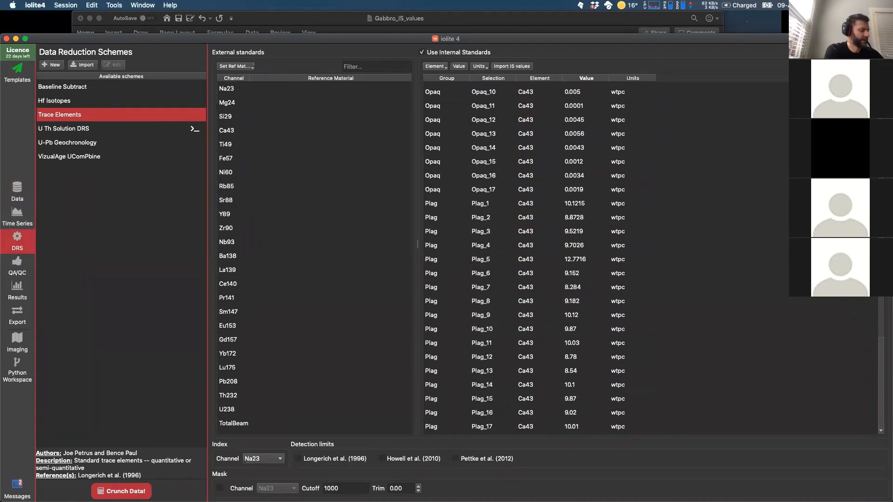
Step: Try to crunch the data with the Trace Elements scheme, dismiss the message and select the Mg24 channel in the external standards
{"action": "left_click", "coordinate": [120, 489]}
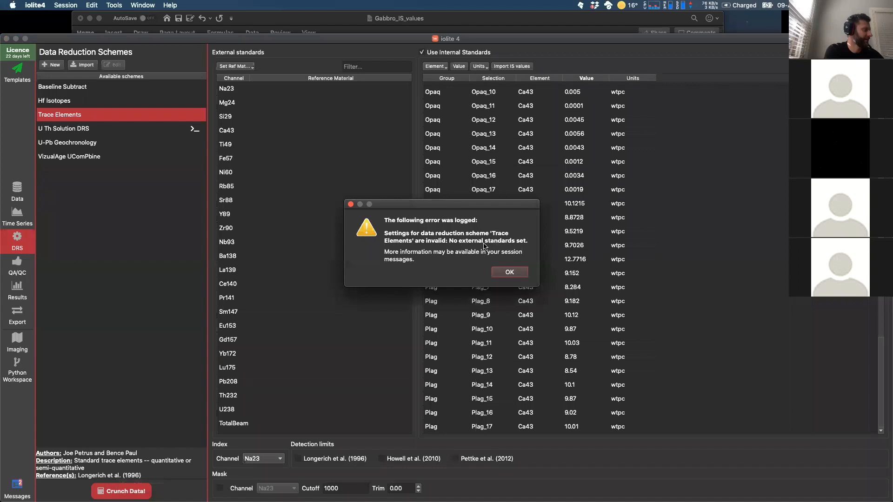
{"action": "left_click", "coordinate": [509, 272]}
{"action": "left_click", "coordinate": [259, 104]}
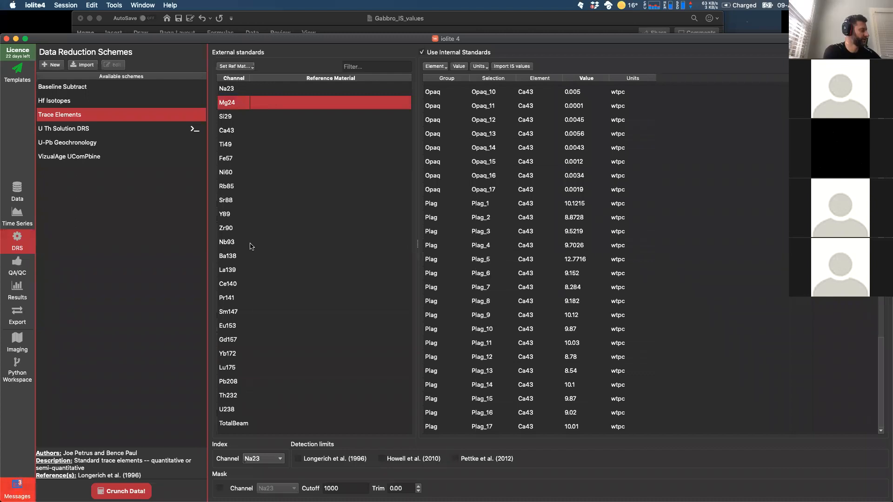
{"action": "left_click", "coordinate": [236, 122]}
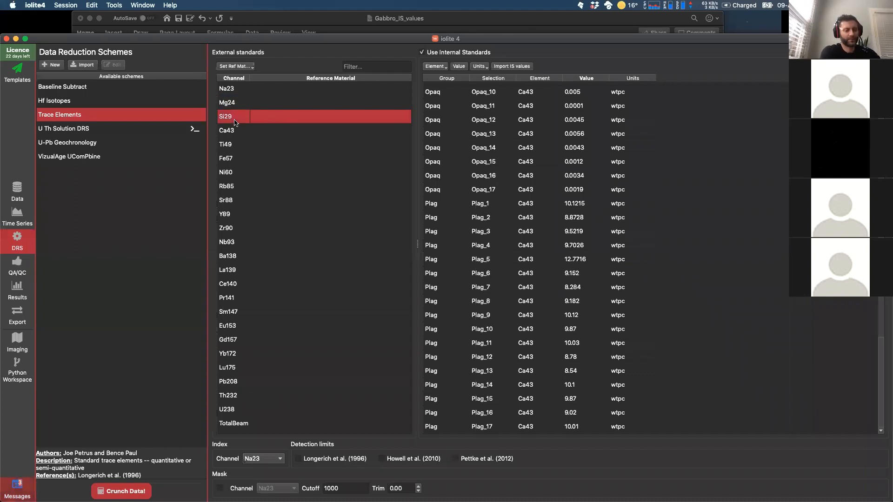
{"action": "key", "text": "super+a"}
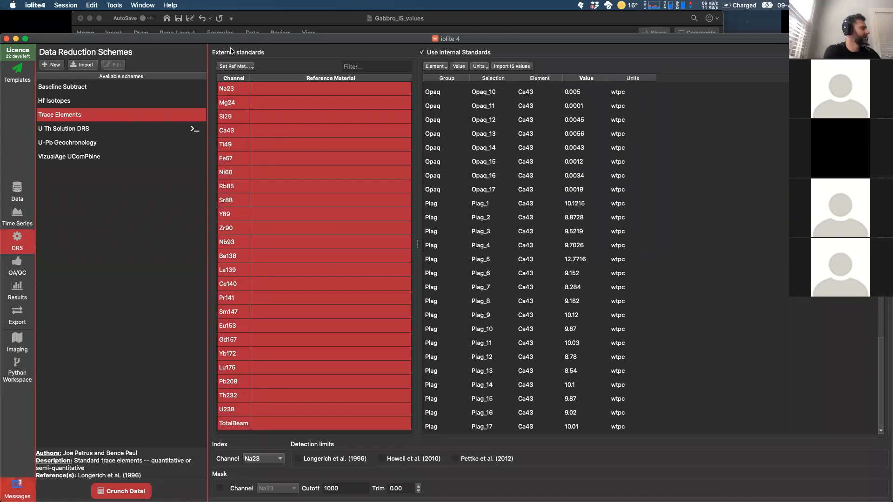
{"action": "left_click", "coordinate": [251, 70]}
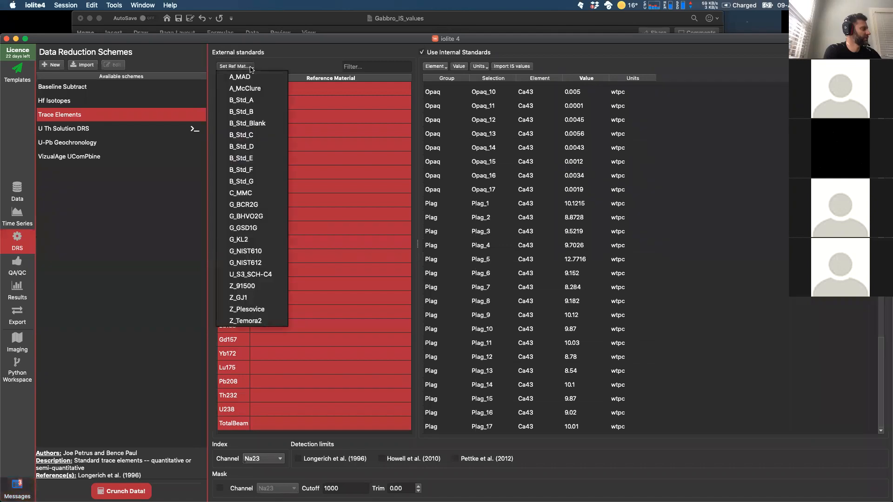
{"action": "left_click", "coordinate": [306, 159]}
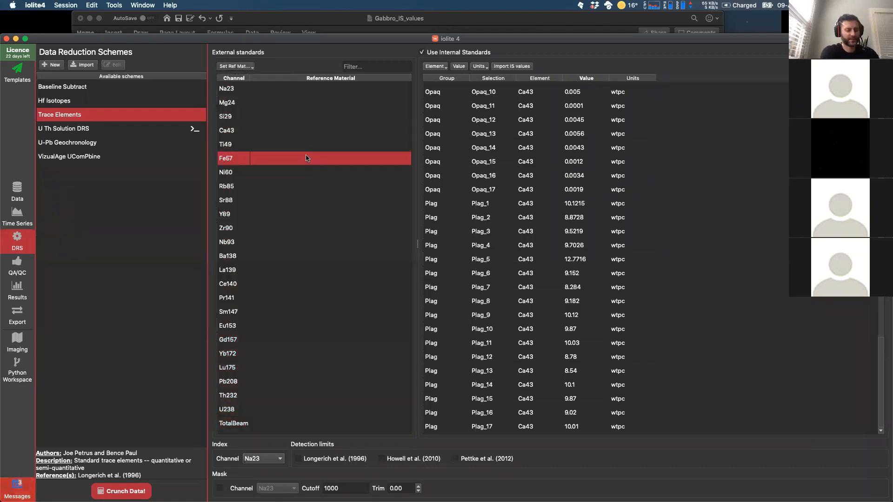
Step: Select all channels in the external standards and open the choice of reference materials for them
{"action": "key", "text": "super+a"}
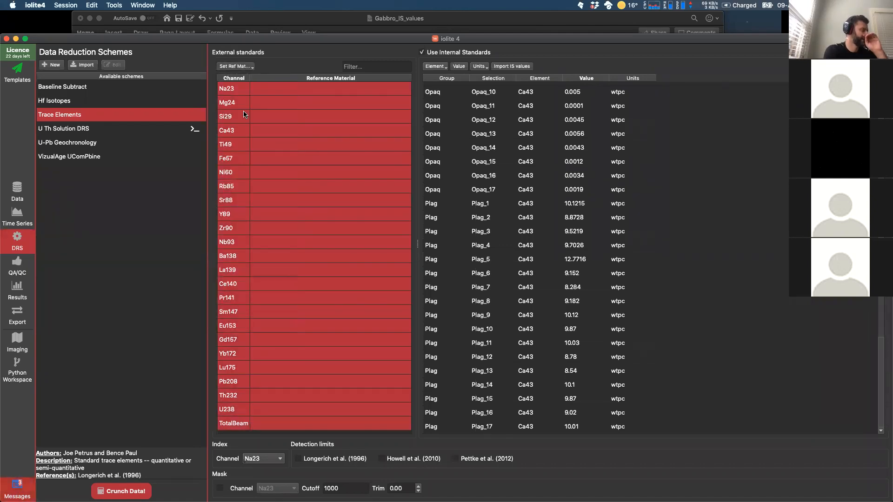
{"action": "left_click", "coordinate": [252, 68]}
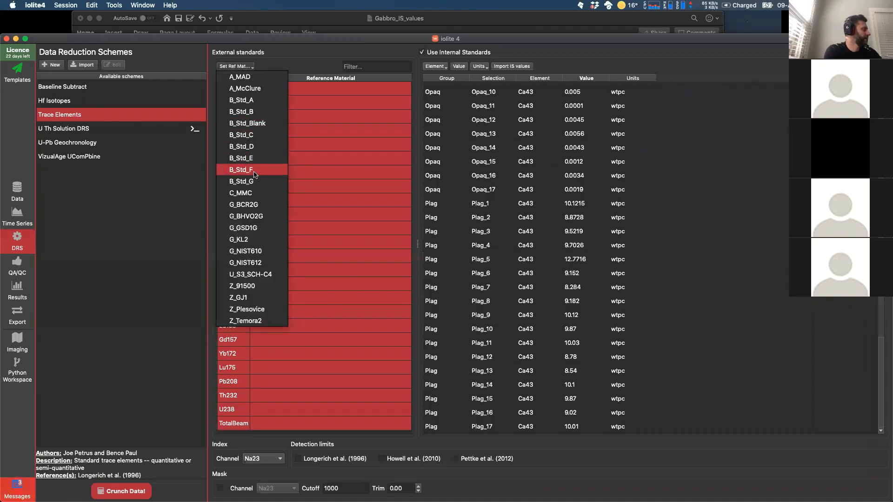
{"action": "left_click", "coordinate": [243, 68]}
{"action": "left_click", "coordinate": [247, 68]}
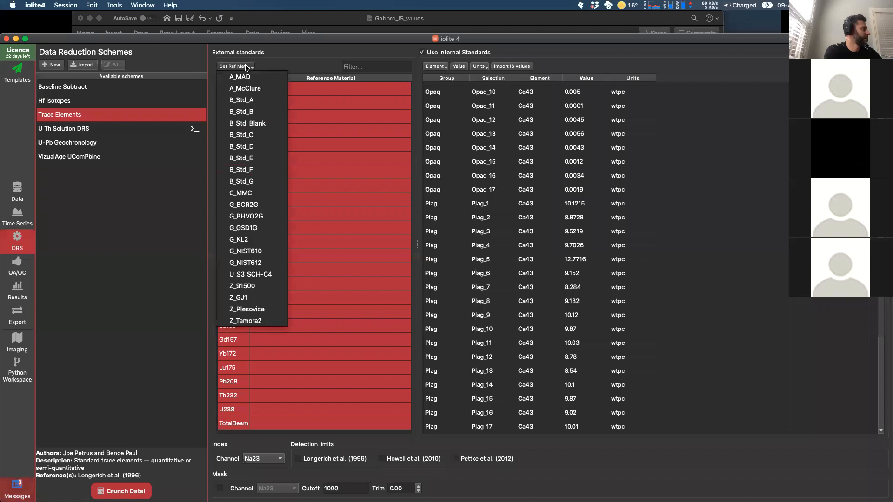
Step: Set G_NIST612 as the external reference material for all selected channels in the Trace Elements scheme
{"action": "left_click", "coordinate": [241, 265]}
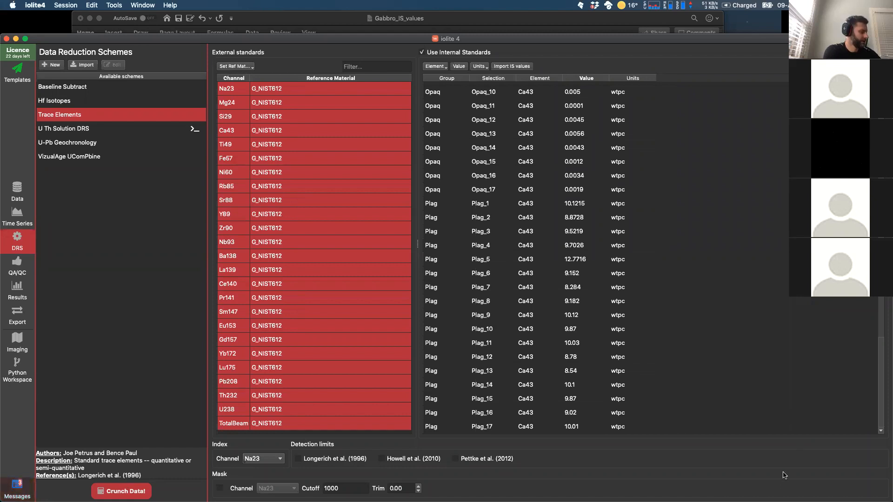
{"action": "left_click", "coordinate": [468, 402]}
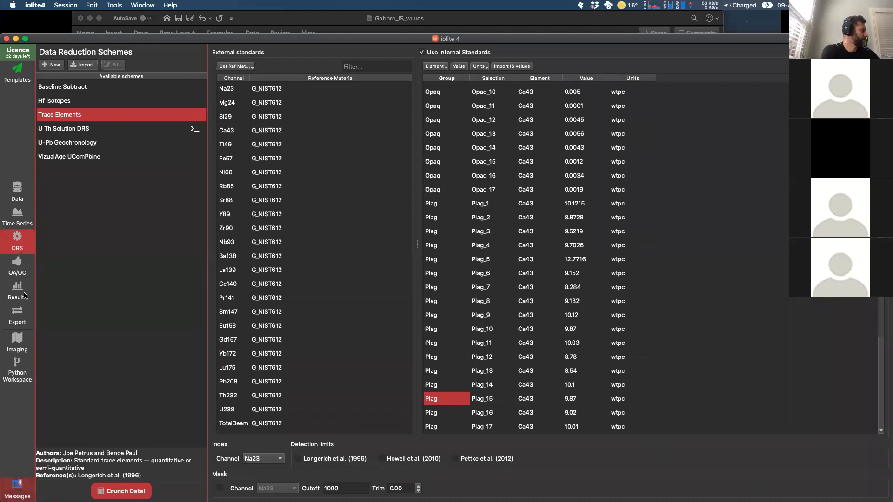
Step: Examine the time series channel list across its input, intermediate and output channels
{"action": "left_click", "coordinate": [17, 218]}
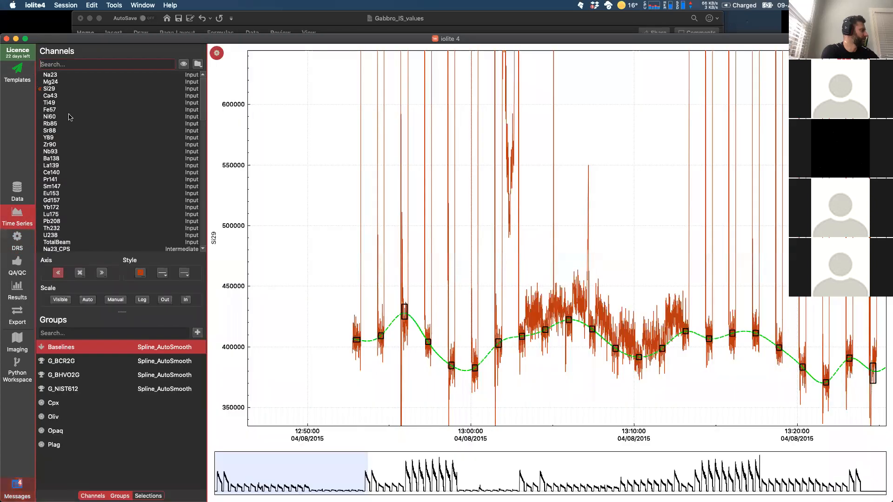
{"action": "scroll", "coordinate": [69, 116], "scroll_direction": "down", "scroll_amount": 15}
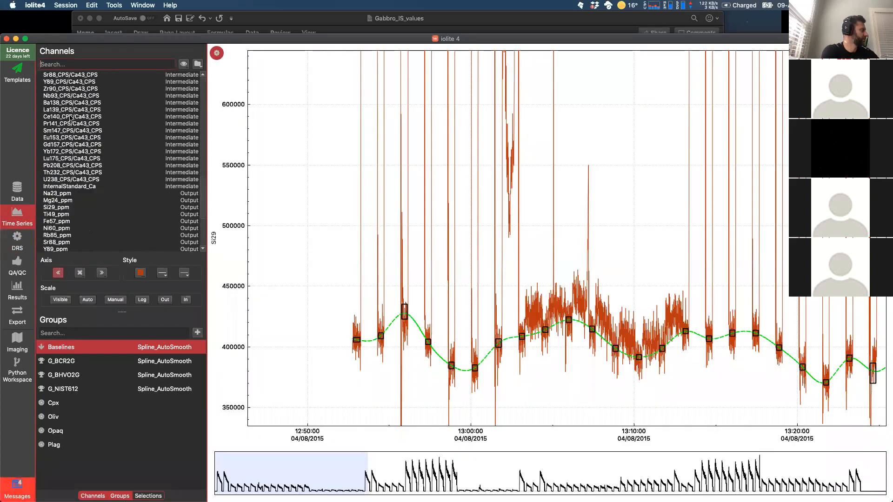
{"action": "scroll", "coordinate": [97, 125], "scroll_direction": "up", "scroll_amount": 5}
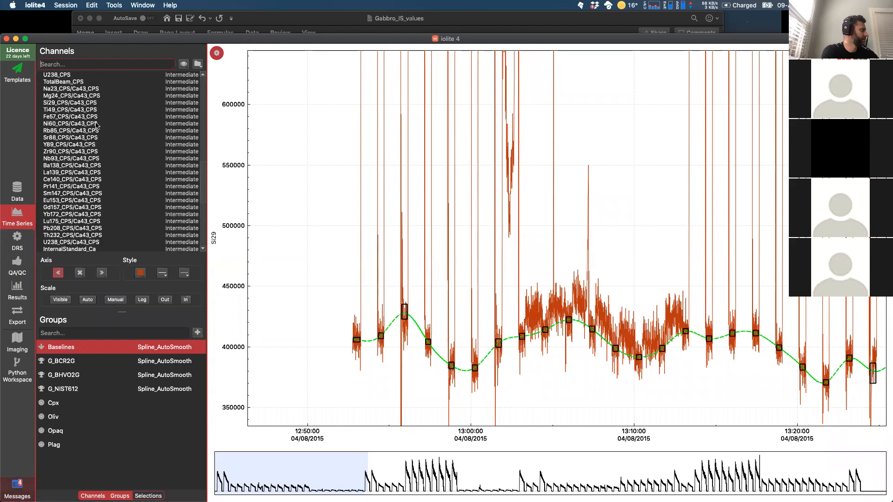
{"action": "scroll", "coordinate": [96, 124], "scroll_direction": "down", "scroll_amount": 5}
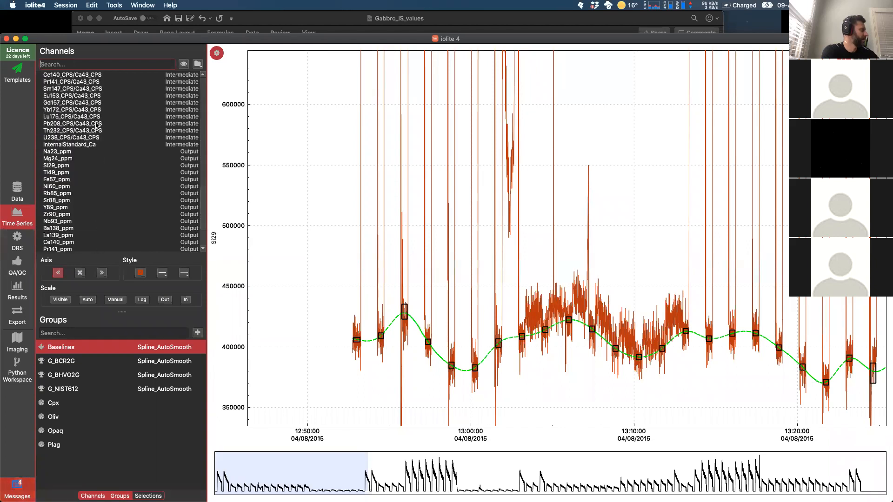
{"action": "scroll", "coordinate": [97, 125], "scroll_direction": "down", "scroll_amount": 3}
{"action": "left_click", "coordinate": [57, 145]}
{"action": "scroll", "coordinate": [71, 139], "scroll_direction": "up", "scroll_amount": 4}
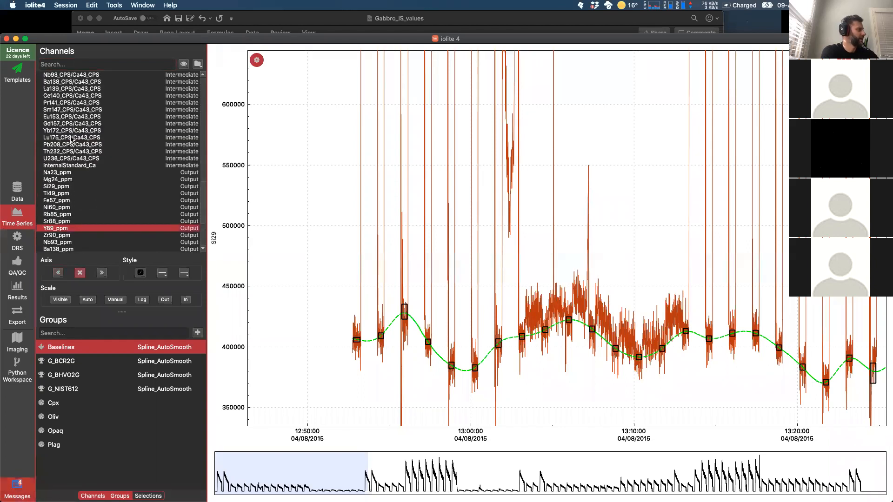
{"action": "scroll", "coordinate": [71, 139], "scroll_direction": "up", "scroll_amount": 10}
{"action": "scroll", "coordinate": [71, 141], "scroll_direction": "up", "scroll_amount": 5}
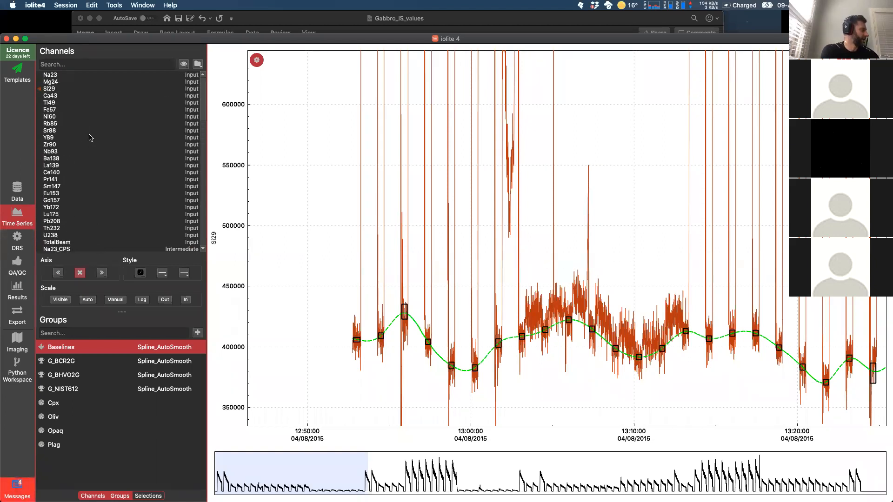
Step: Review the intermediate CPS channels, selecting Na23_CPS, Mg24_CPS, Ti49_CPS, Ni60_CPS and Sr88_CPS in turn
{"action": "scroll", "coordinate": [109, 156], "scroll_direction": "down", "scroll_amount": 5}
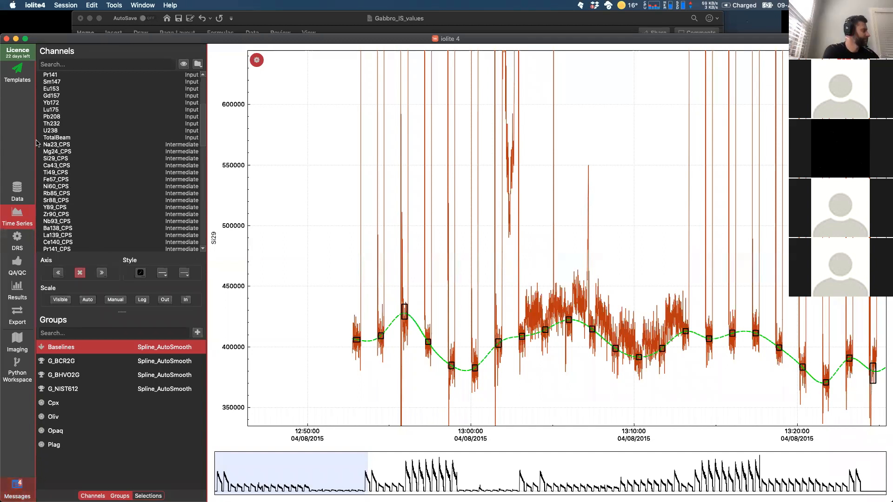
{"action": "left_click", "coordinate": [51, 145]}
{"action": "left_click", "coordinate": [54, 152]}
{"action": "left_click", "coordinate": [56, 172]}
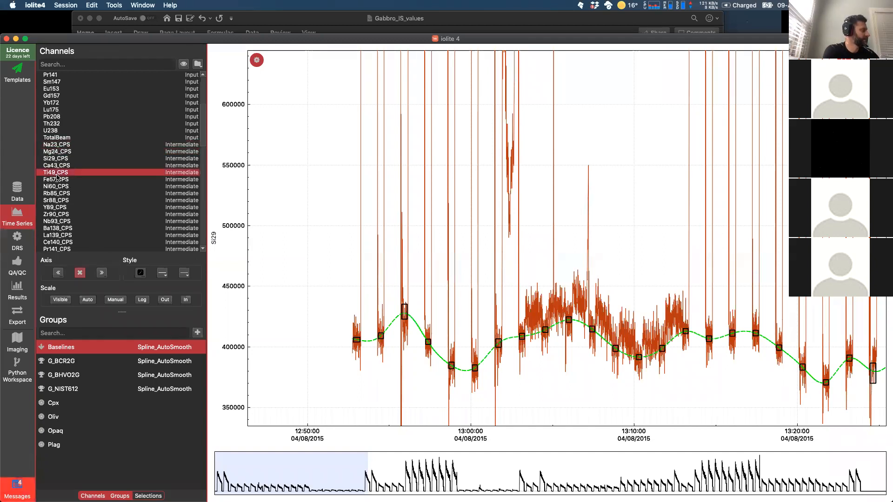
{"action": "left_click", "coordinate": [55, 186]}
{"action": "left_click", "coordinate": [62, 200]}
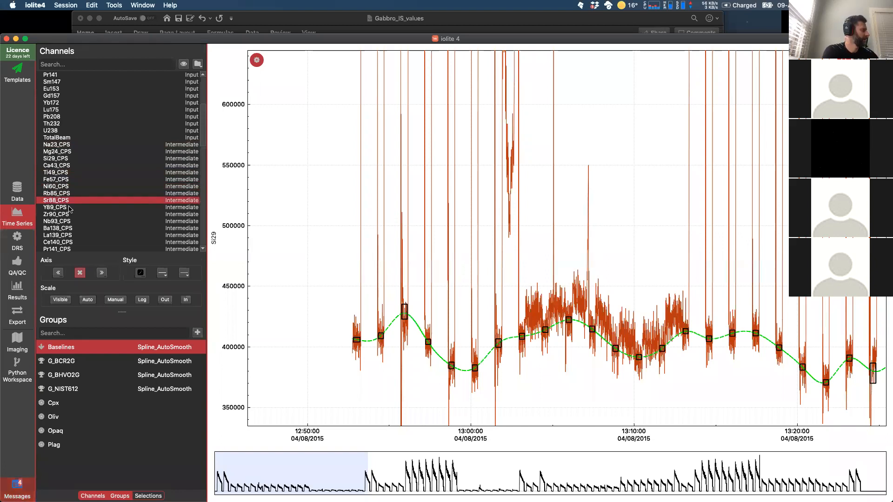
Step: Filter the channels by "Sr" to inspect Sr88, Sr88_CPS and Sr88_ppm, and clear the filter to view the output channels
{"action": "left_click", "coordinate": [49, 63]}
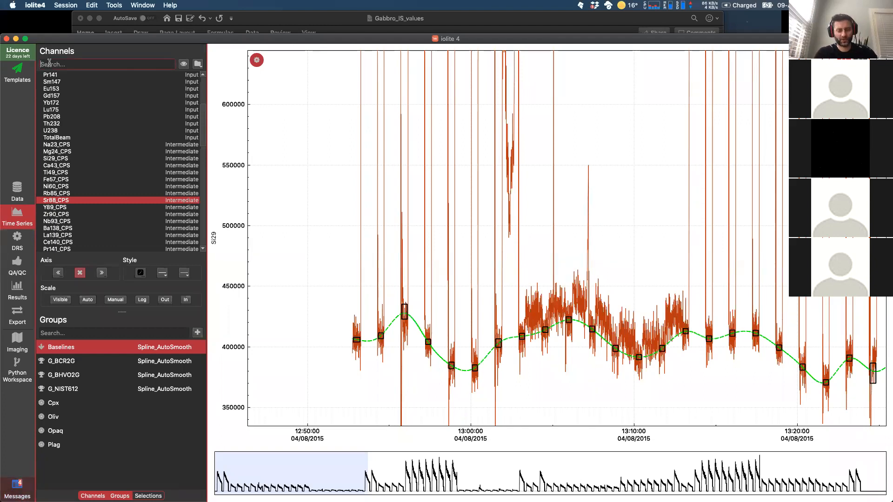
{"action": "type", "text": "Sr"}
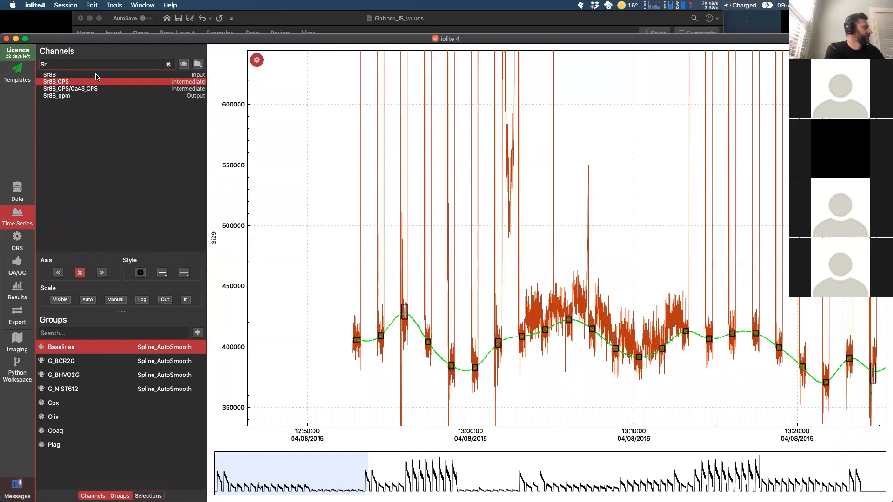
{"action": "left_click", "coordinate": [54, 76]}
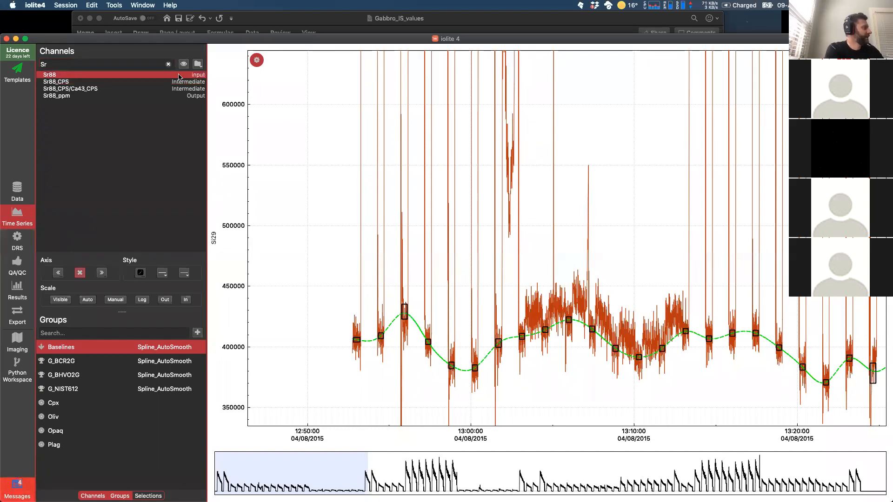
{"action": "left_click", "coordinate": [72, 82]}
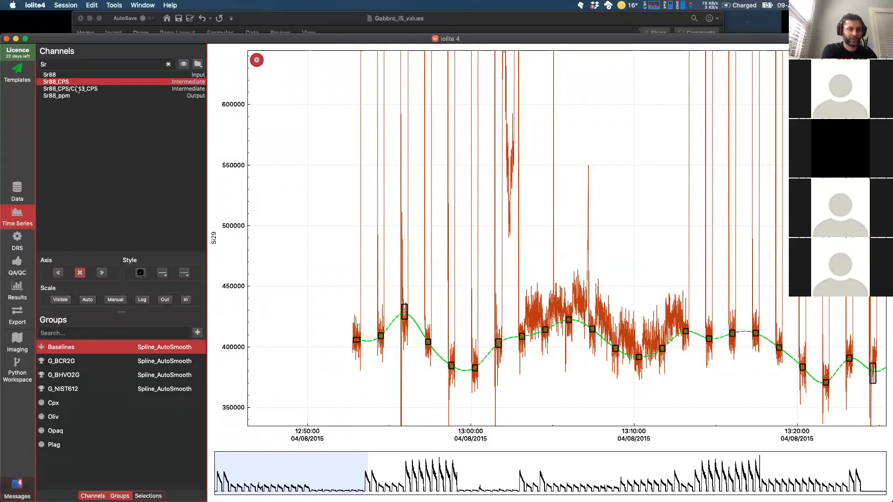
{"action": "left_click", "coordinate": [52, 97]}
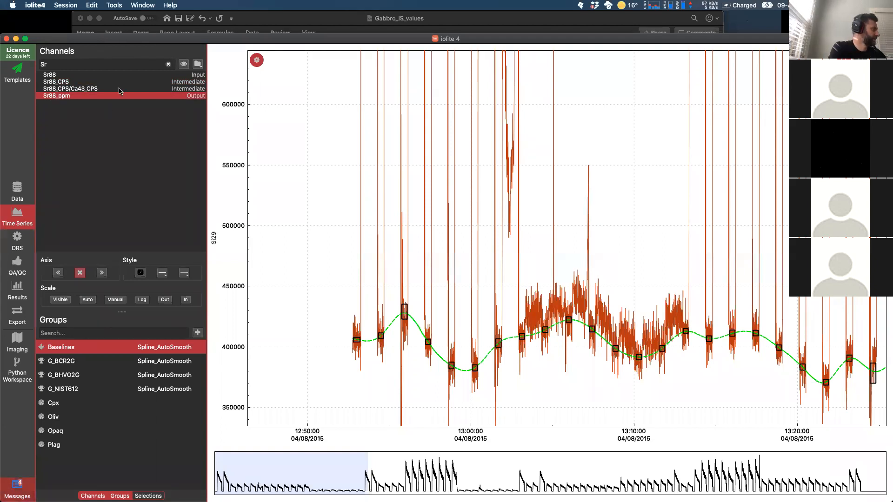
{"action": "left_click", "coordinate": [168, 65]}
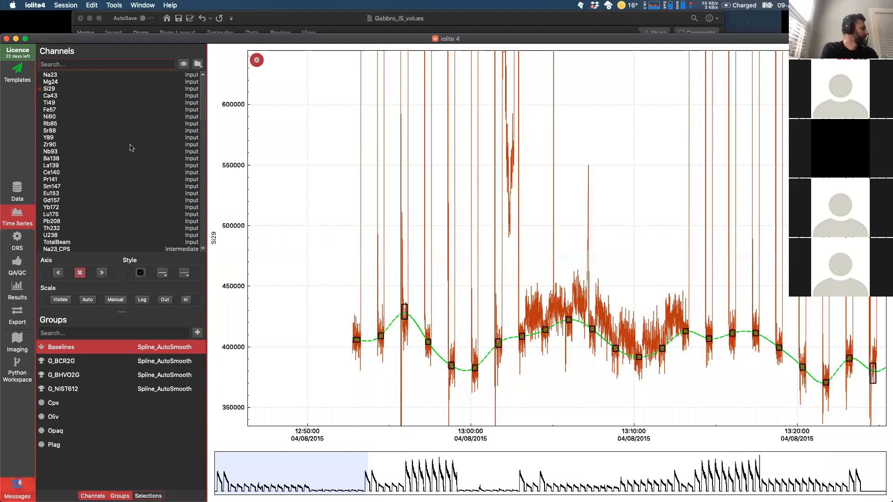
{"action": "scroll", "coordinate": [132, 139], "scroll_direction": "down", "scroll_amount": 13}
{"action": "scroll", "coordinate": [130, 148], "scroll_direction": "down", "scroll_amount": 11}
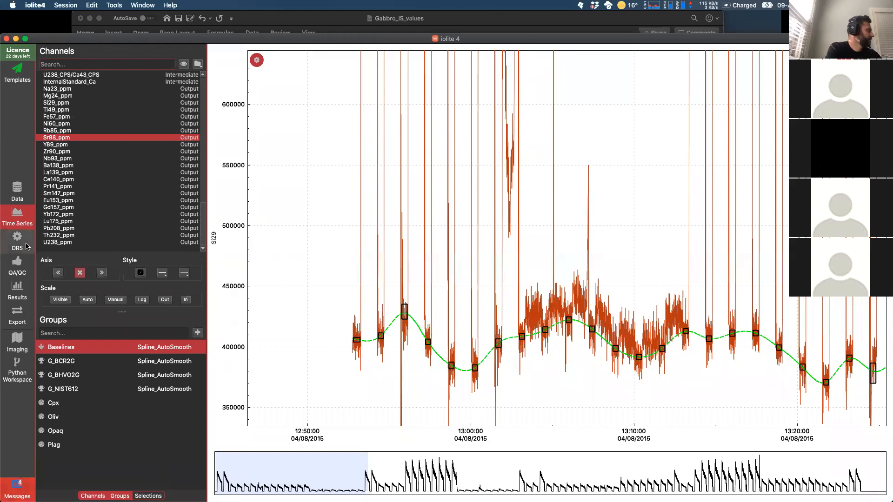
Step: Enable the Longerich et al. (1996), Howell et al. (2010) and Pettke et al. (2012) detection limits for the Trace Elements scheme
{"action": "left_click", "coordinate": [17, 241]}
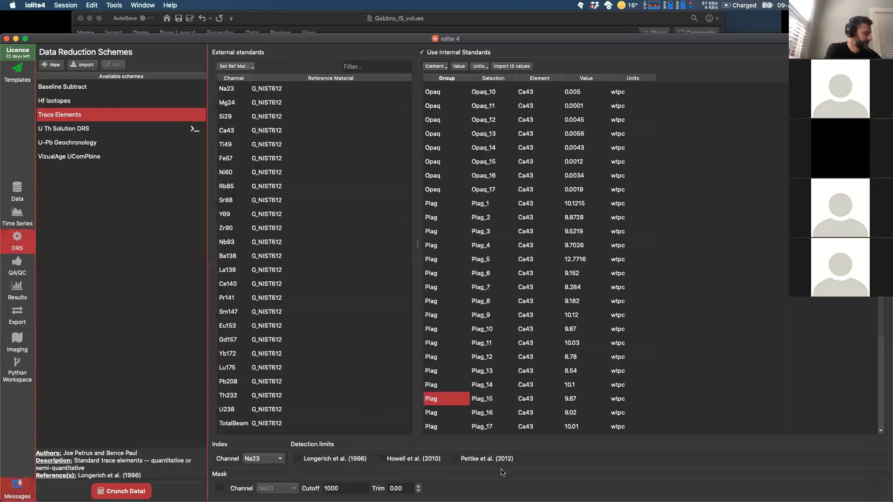
{"action": "left_click", "coordinate": [310, 461]}
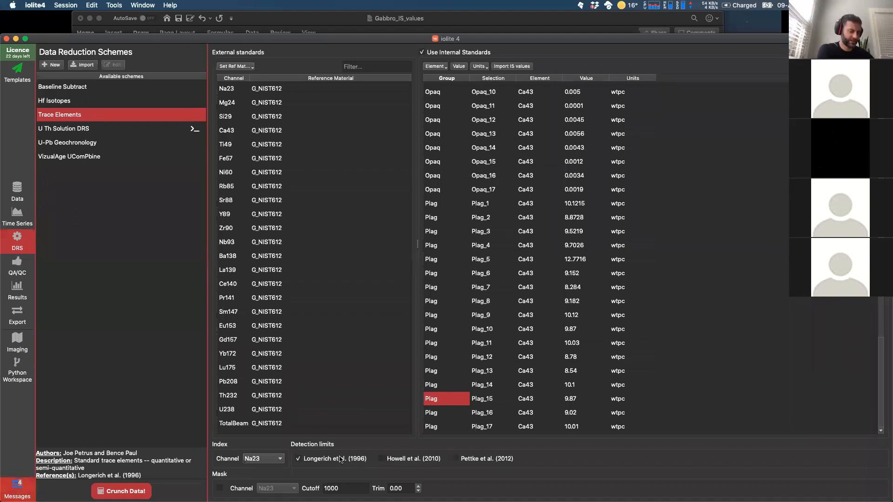
{"action": "left_click", "coordinate": [395, 462]}
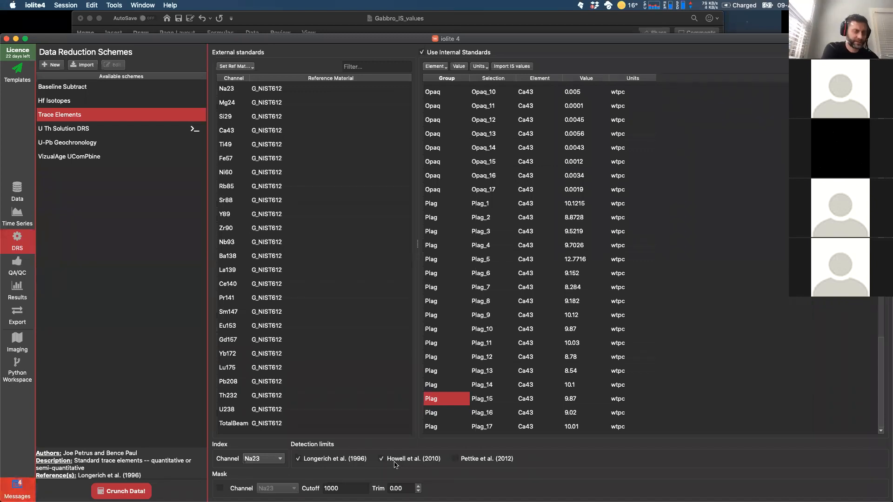
{"action": "left_click", "coordinate": [464, 460]}
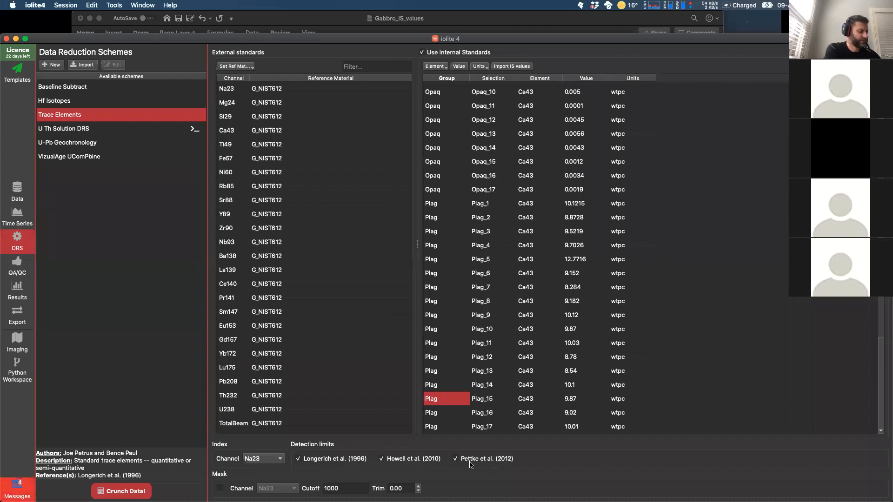
Step: View the properties of the Na23 input channel in the session data
{"action": "left_click", "coordinate": [15, 200]}
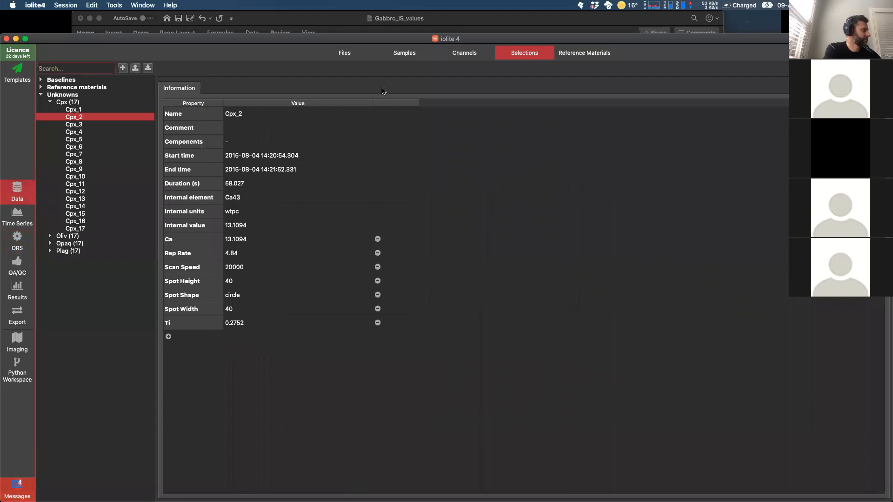
{"action": "left_click", "coordinate": [457, 53]}
{"action": "left_click", "coordinate": [41, 79]}
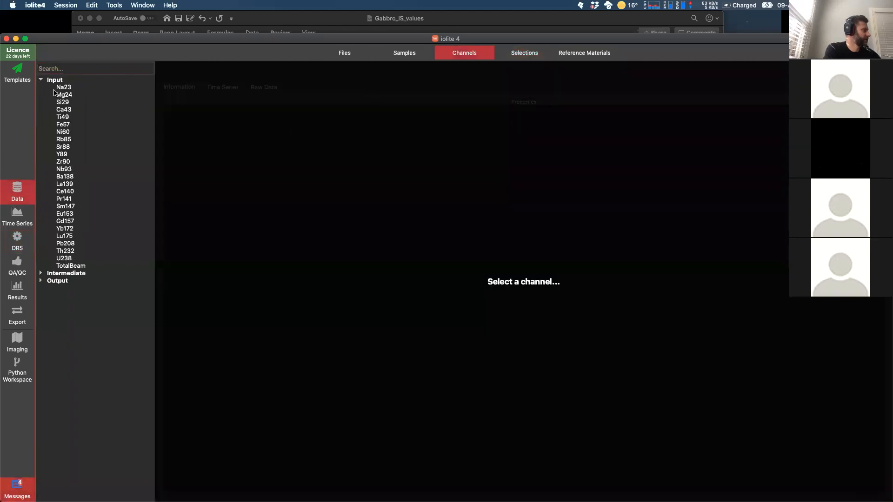
{"action": "left_click", "coordinate": [54, 88]}
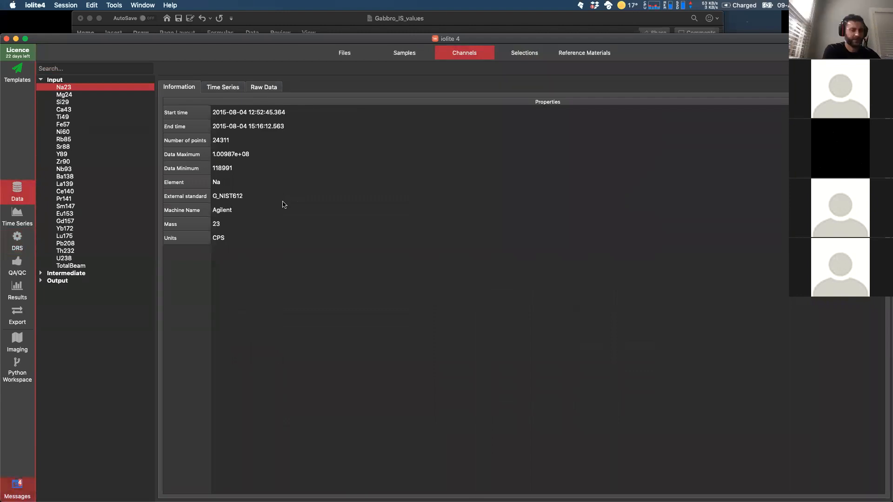
{"action": "left_click", "coordinate": [111, 6]}
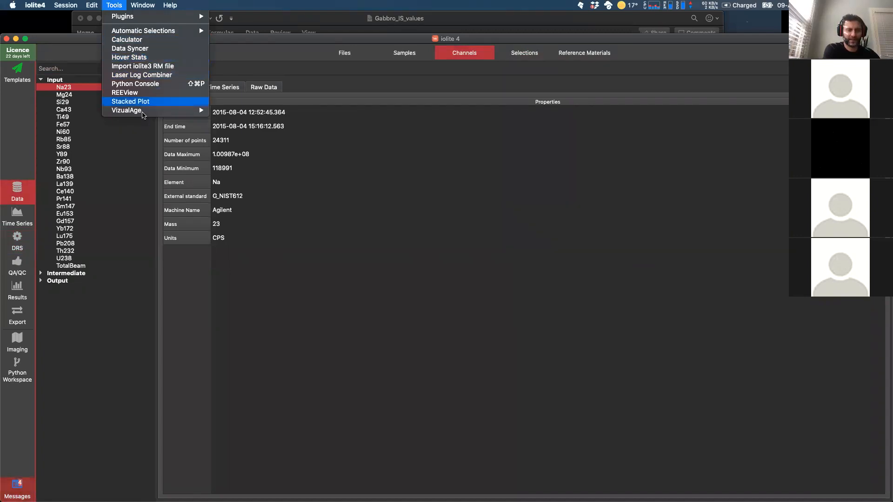
{"action": "left_click", "coordinate": [91, 58]}
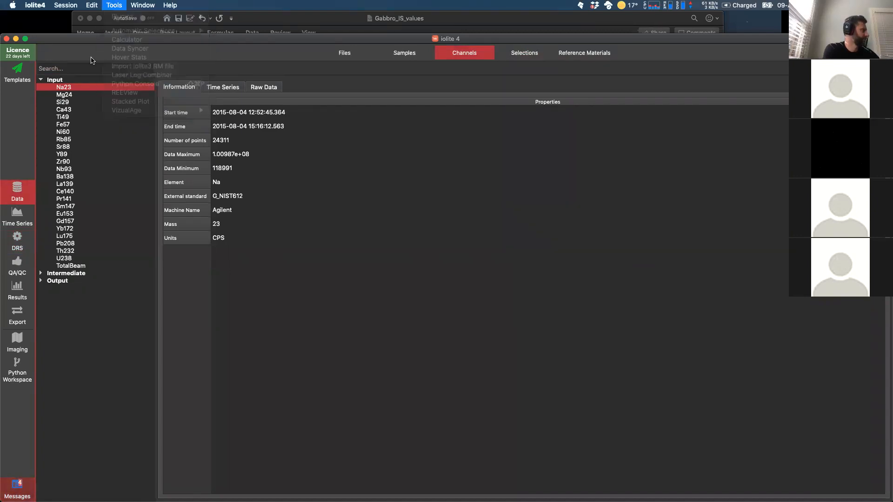
{"action": "left_click_drag", "start_coordinate": [81, 38], "coordinate": [81, 38]}
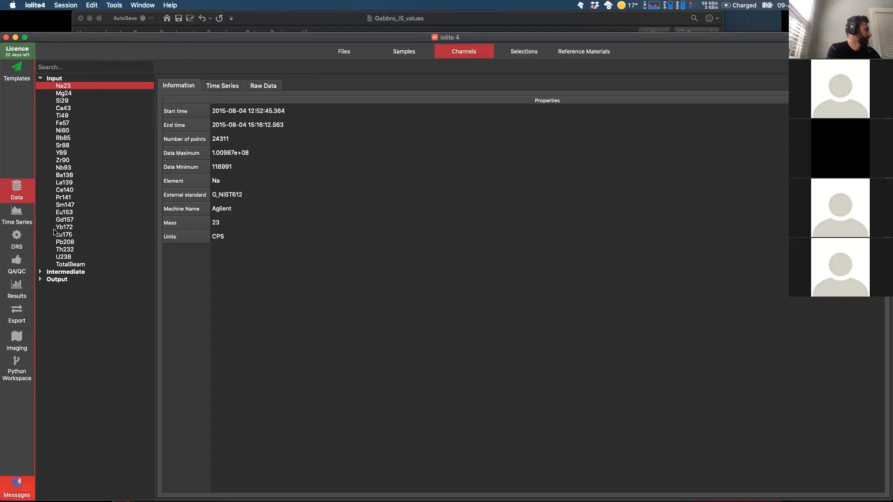
Step: Review the internal standard values in the data reduction scheme, turning the use of internal standards off and back on
{"action": "left_click", "coordinate": [17, 238]}
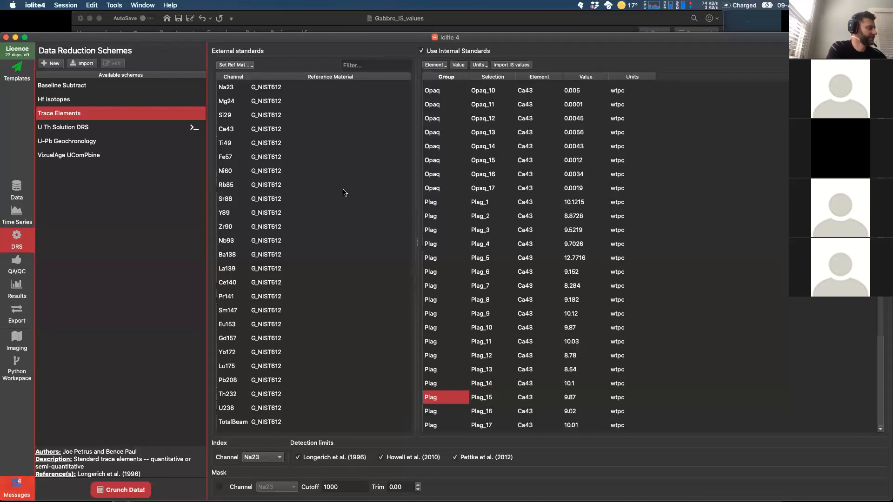
{"action": "scroll", "coordinate": [480, 280], "scroll_direction": "up", "scroll_amount": 15}
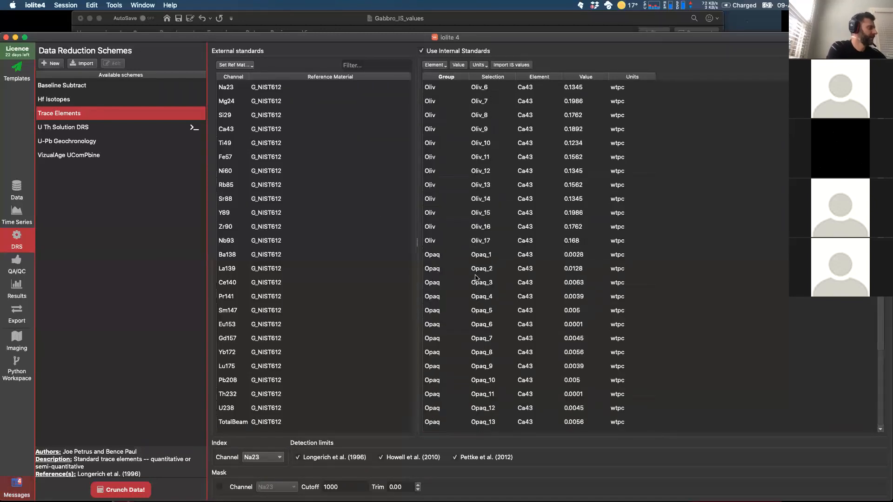
{"action": "scroll", "coordinate": [474, 278], "scroll_direction": "up", "scroll_amount": 10}
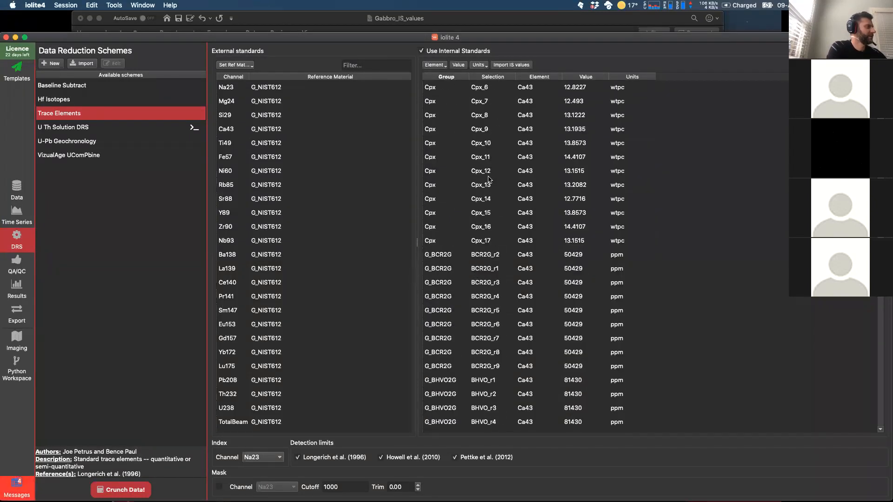
{"action": "left_click", "coordinate": [451, 53]}
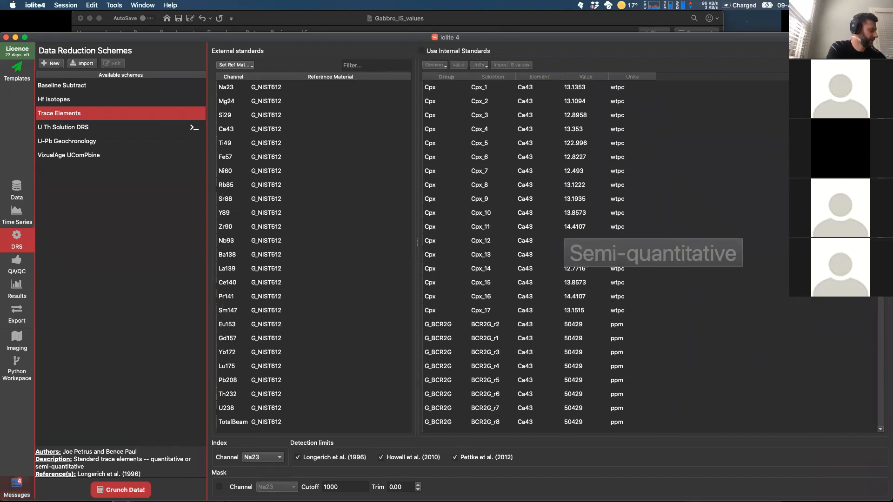
{"action": "left_click", "coordinate": [432, 54]}
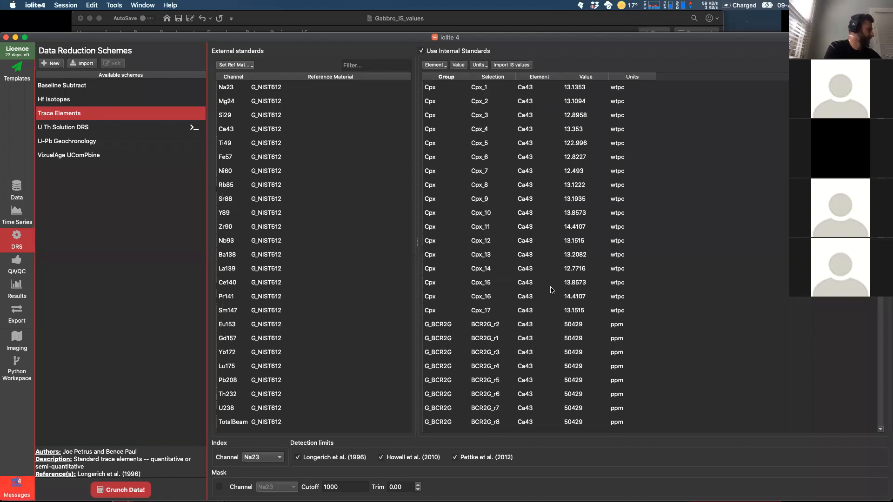
Step: Switch to the PowerPoint slide about the Trace Elements DRS
{"action": "key", "text": "super+Tab"}
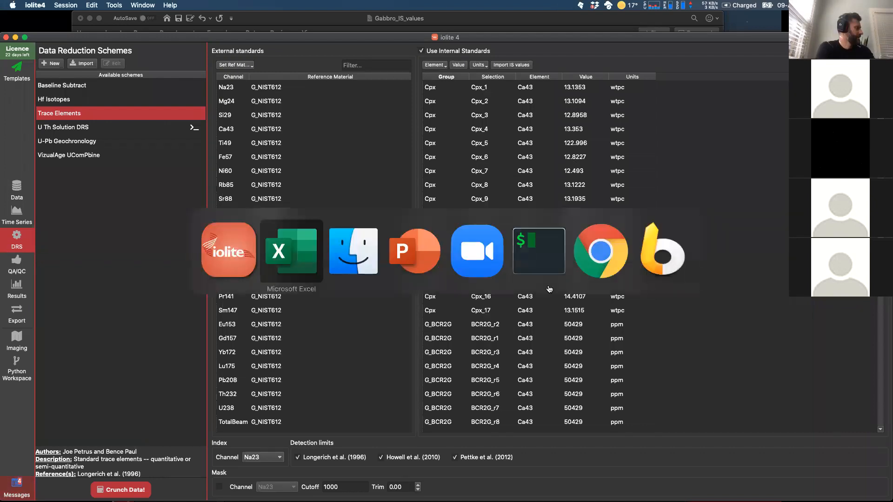
{"action": "key", "text": "super+Tab"}
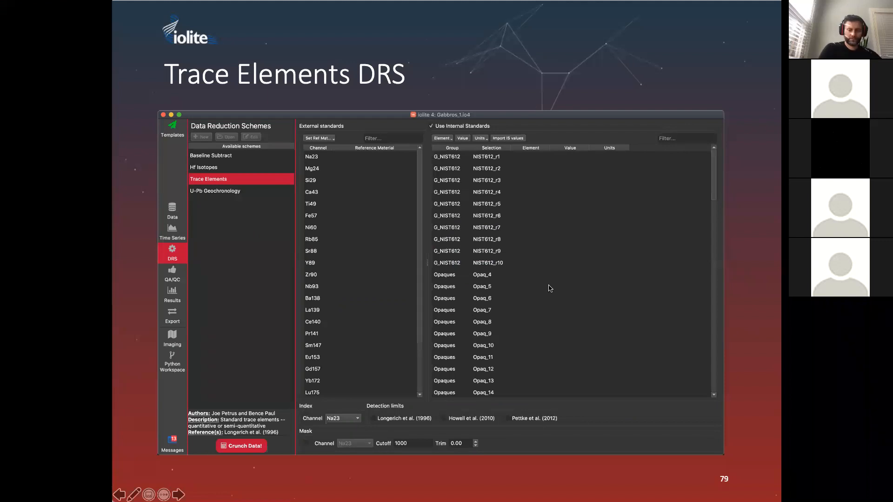
Step: Advance the presentation to the "Setting Int Std values" slide
{"action": "left_click", "coordinate": [549, 288]}
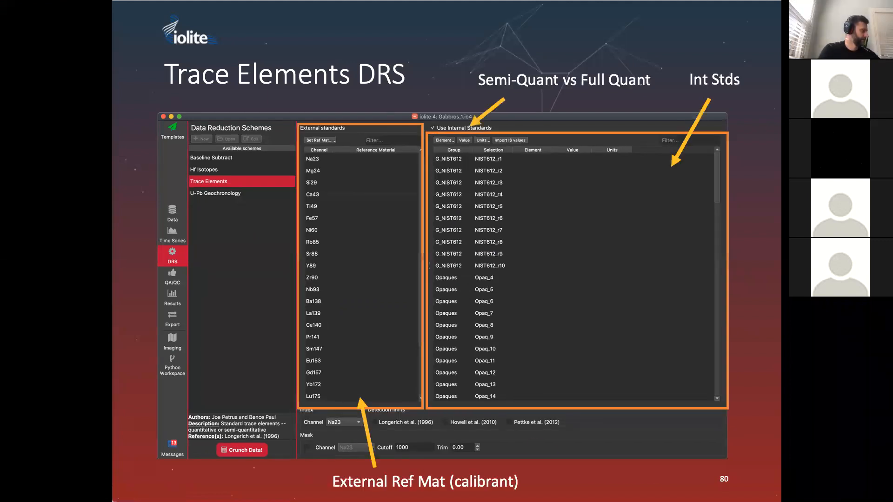
{"action": "key", "text": "Right"}
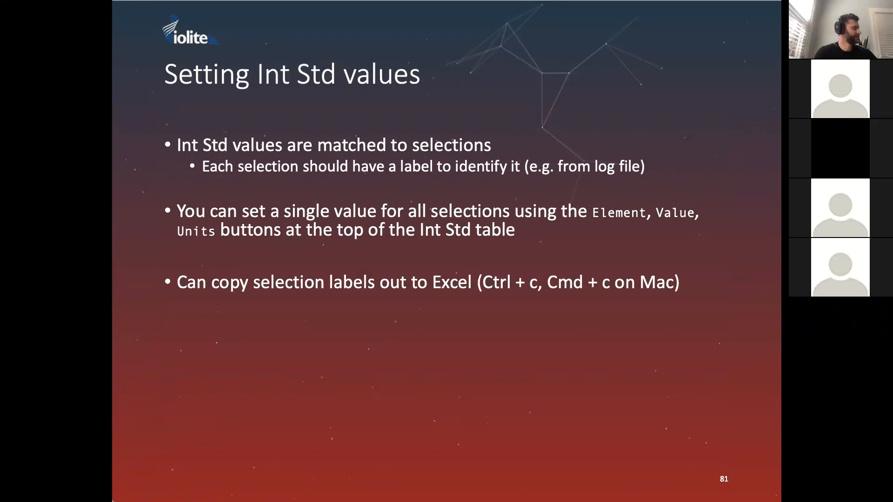
Step: Switch to iolite and examine the Cpx selection labels and their matched Ca43 internal standard values in the Trace Elements scheme
{"action": "key", "text": "super+Tab"}
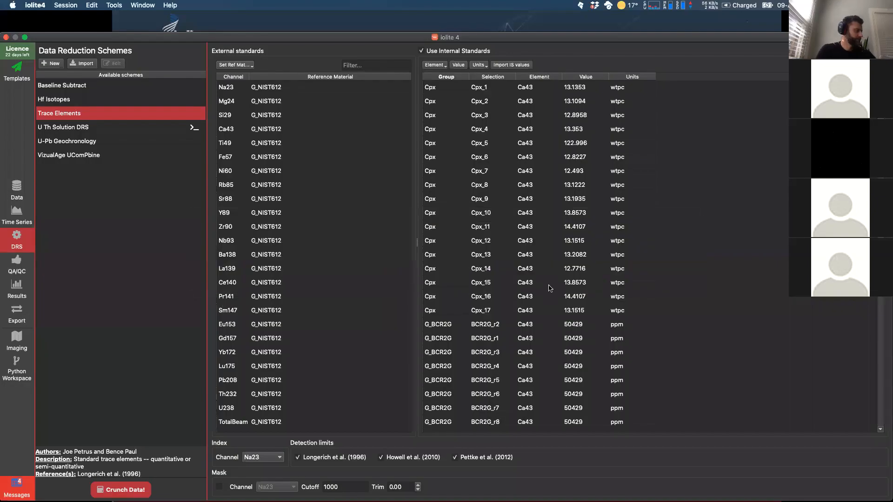
{"action": "left_click", "coordinate": [482, 104]}
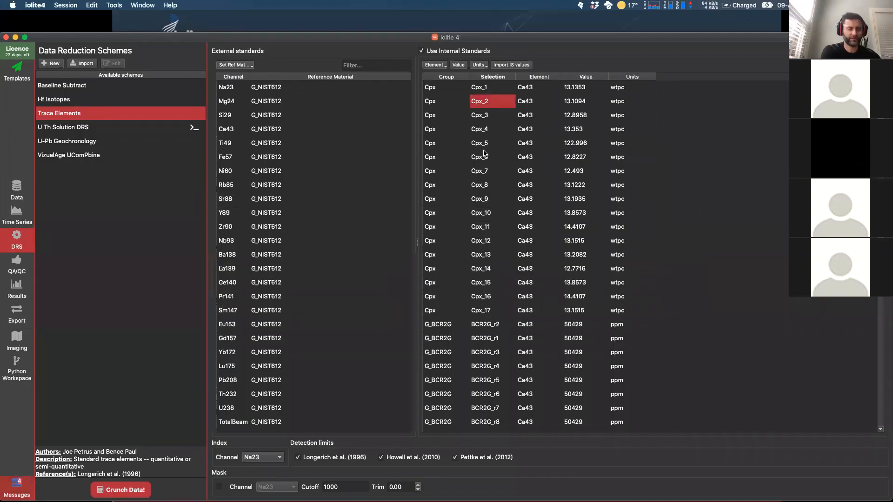
{"action": "left_click", "coordinate": [482, 121]}
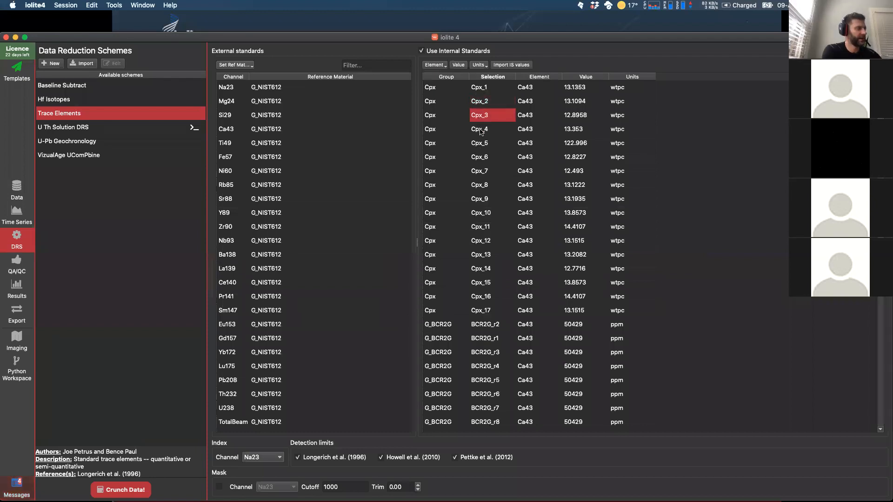
{"action": "left_click", "coordinate": [481, 131]}
{"action": "left_click", "coordinate": [484, 142]}
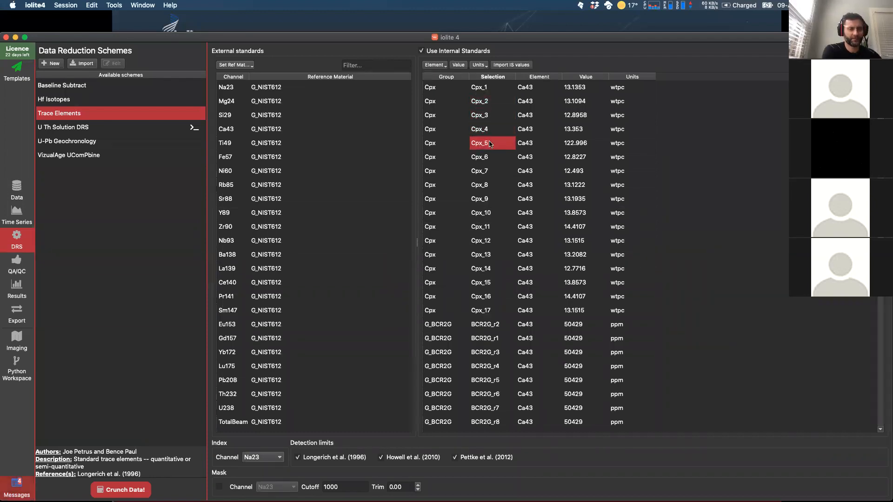
{"action": "left_click", "coordinate": [482, 92]}
{"action": "left_click", "coordinate": [481, 104]}
{"action": "left_click", "coordinate": [480, 115]}
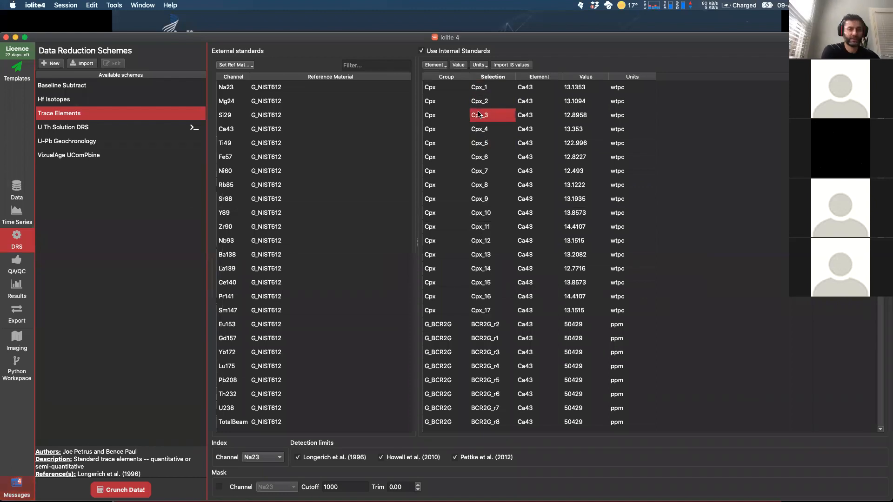
{"action": "left_click", "coordinate": [488, 142]}
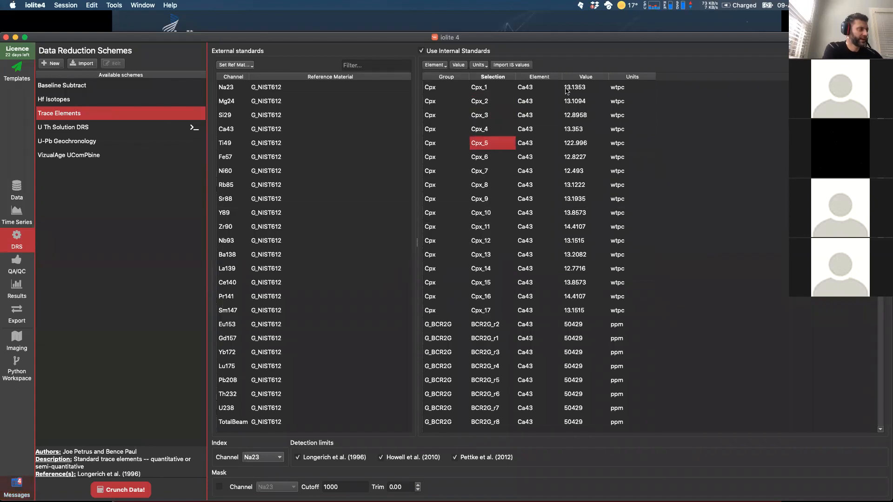
{"action": "left_click", "coordinate": [485, 190]}
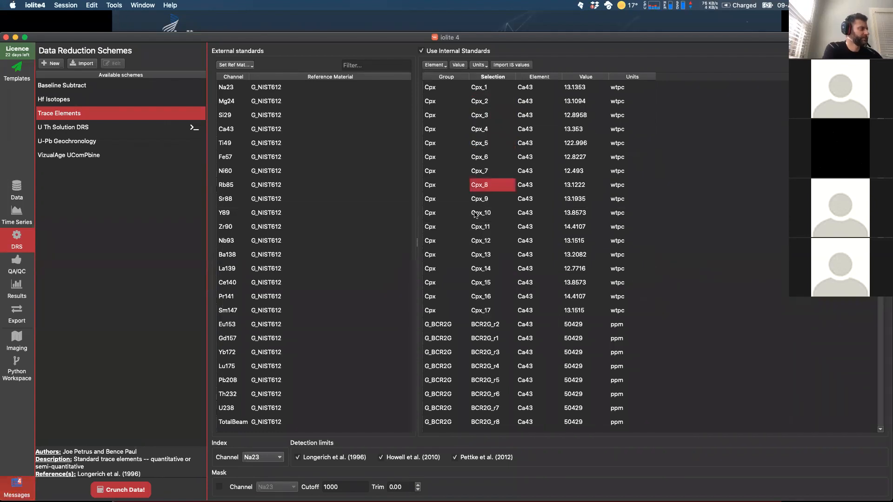
{"action": "left_click", "coordinate": [475, 214]}
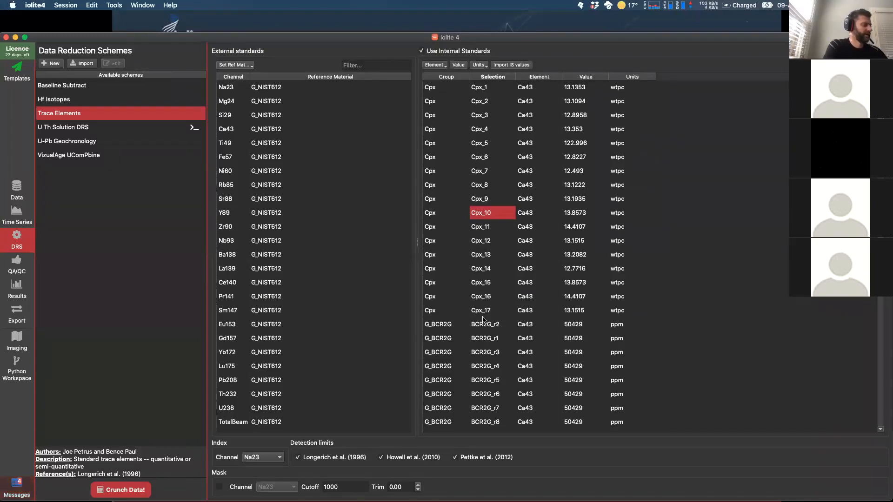
Step: Switch back to the PowerPoint slide on internal standard values and reveal its remaining bullet points
{"action": "key", "text": "super+Tab"}
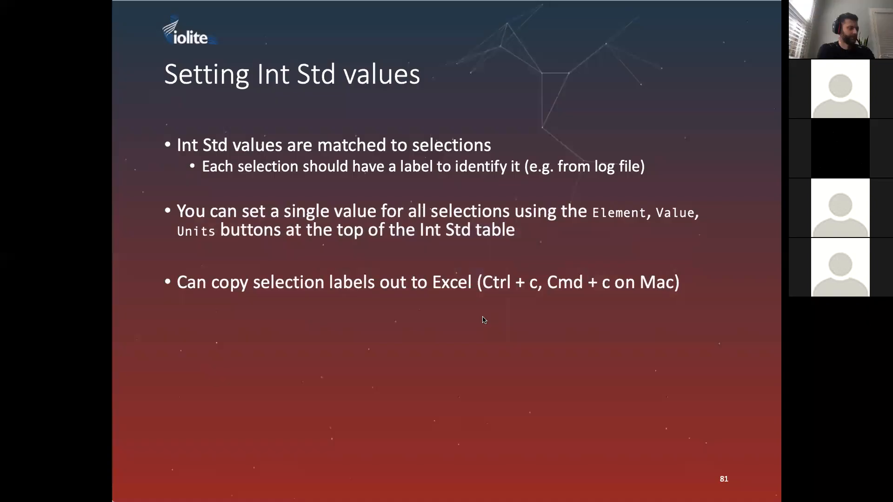
{"action": "left_click", "coordinate": [433, 316]}
{"action": "left_click", "coordinate": [433, 316]}
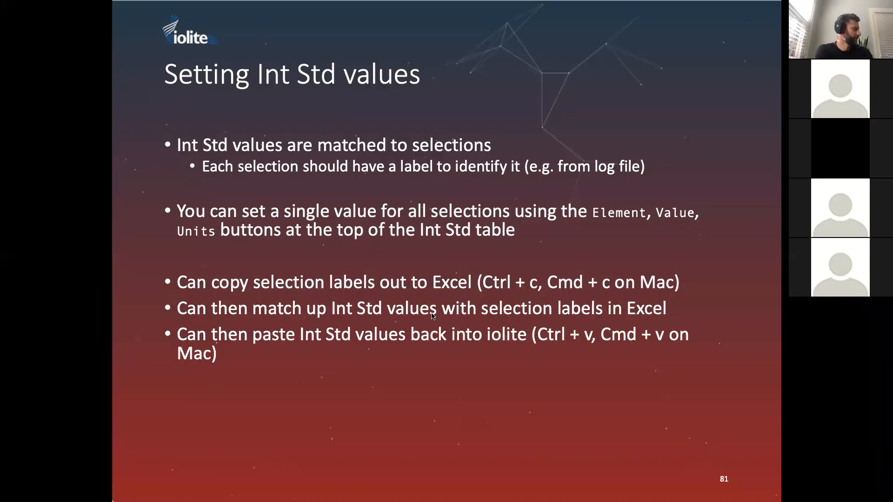
{"action": "left_click", "coordinate": [433, 316]}
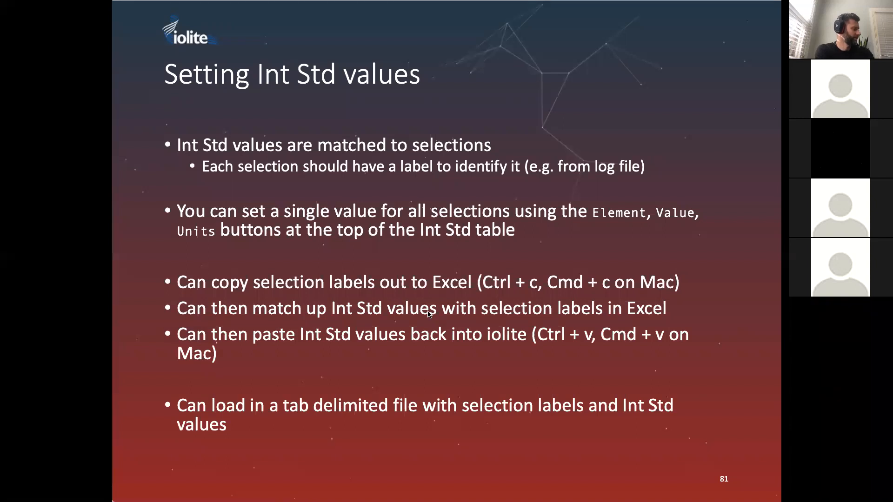
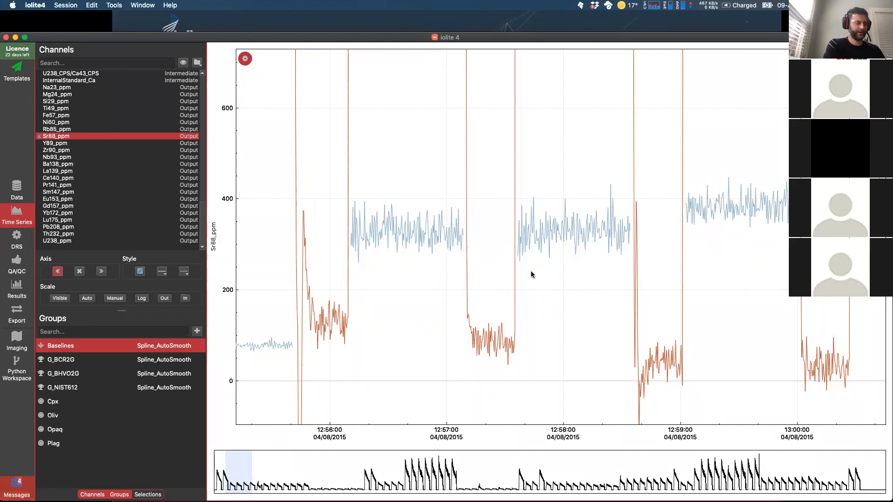
Step: View a wider time range of the Sr88_ppm time series and show the Opaq group's selections
{"action": "scroll", "coordinate": [496, 255], "scroll_direction": "down", "scroll_amount": 2}
{"action": "scroll", "coordinate": [465, 286], "scroll_direction": "down", "scroll_amount": 3}
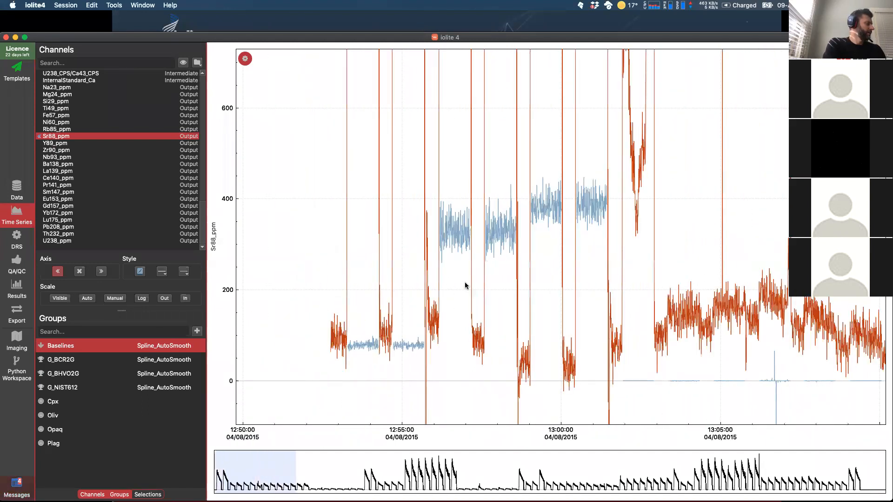
{"action": "left_click", "coordinate": [58, 415]}
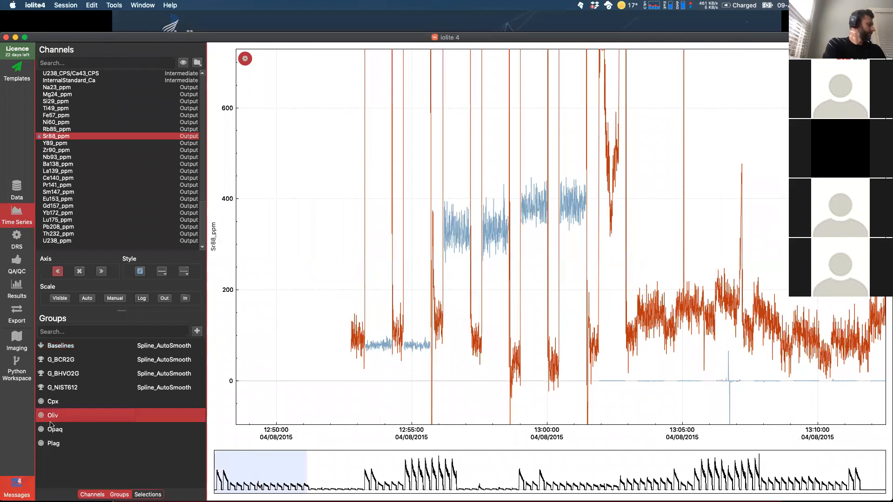
{"action": "left_click", "coordinate": [52, 429]}
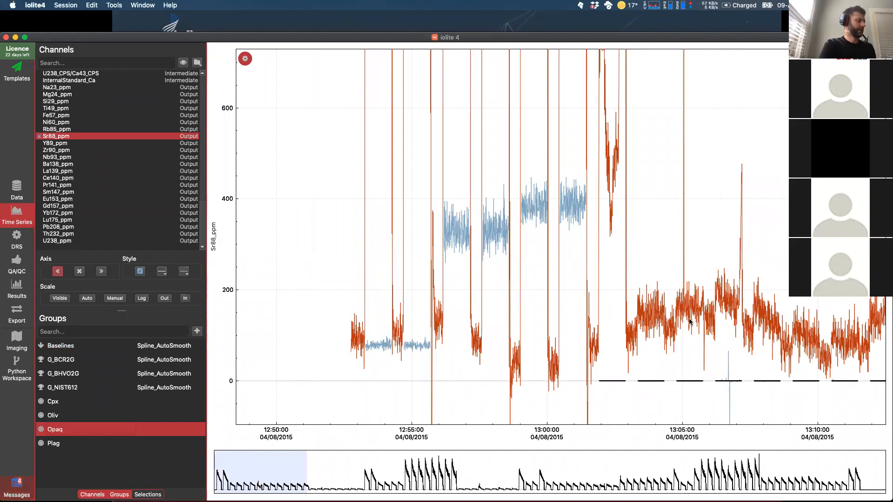
Step: Open the Hover Stats tool for the Opaq group and set its channel to Sr88_ppm
{"action": "left_click_drag", "start_coordinate": [96, 39], "coordinate": [119, 16]}
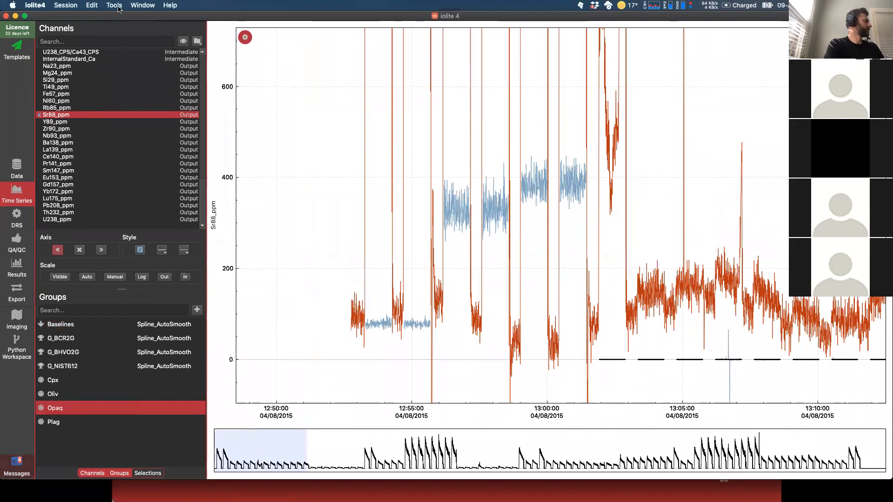
{"action": "left_click", "coordinate": [119, 9]}
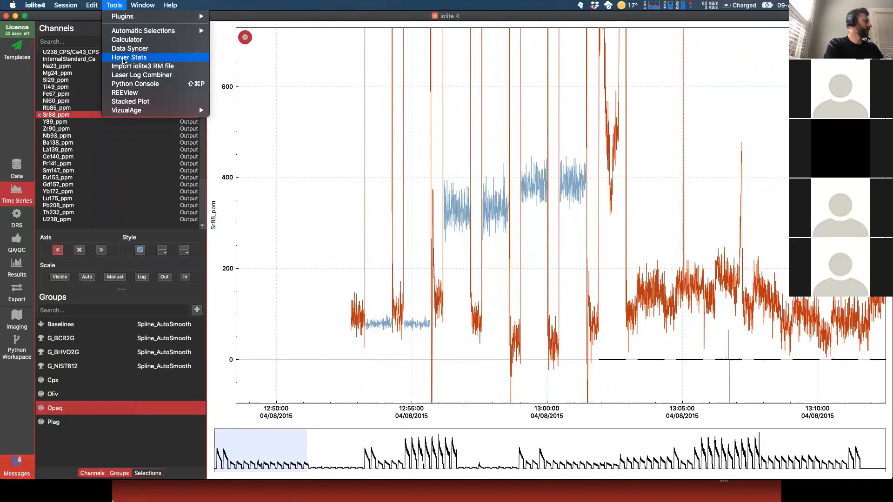
{"action": "left_click", "coordinate": [124, 57]}
{"action": "left_click_drag", "start_coordinate": [209, 85], "coordinate": [558, 79]}
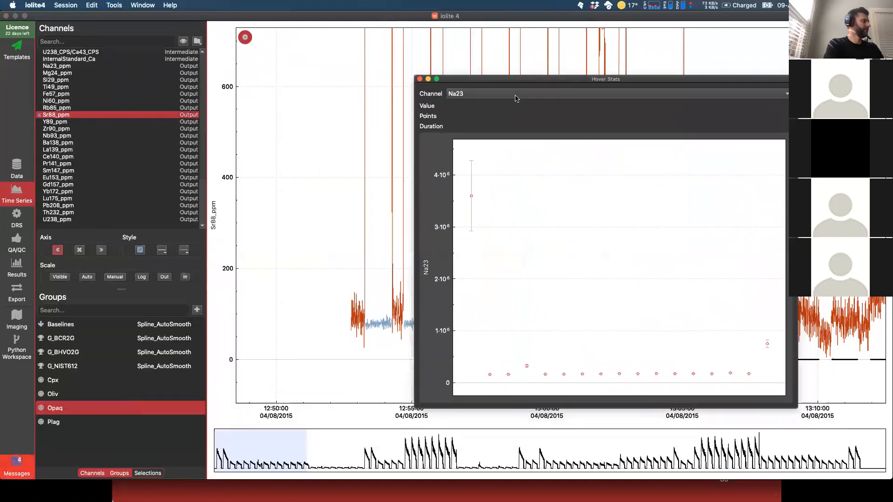
{"action": "left_click", "coordinate": [477, 95]}
{"action": "scroll", "coordinate": [530, 298], "scroll_direction": "down", "scroll_amount": 10}
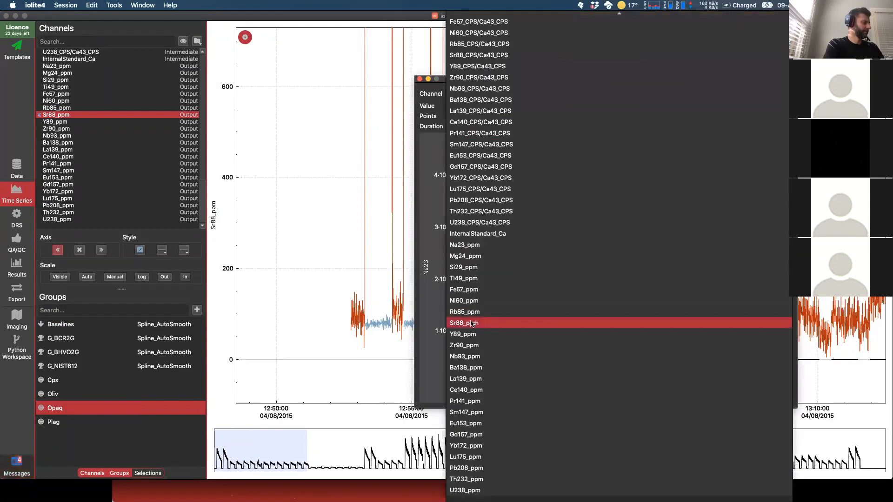
{"action": "left_click", "coordinate": [472, 324]}
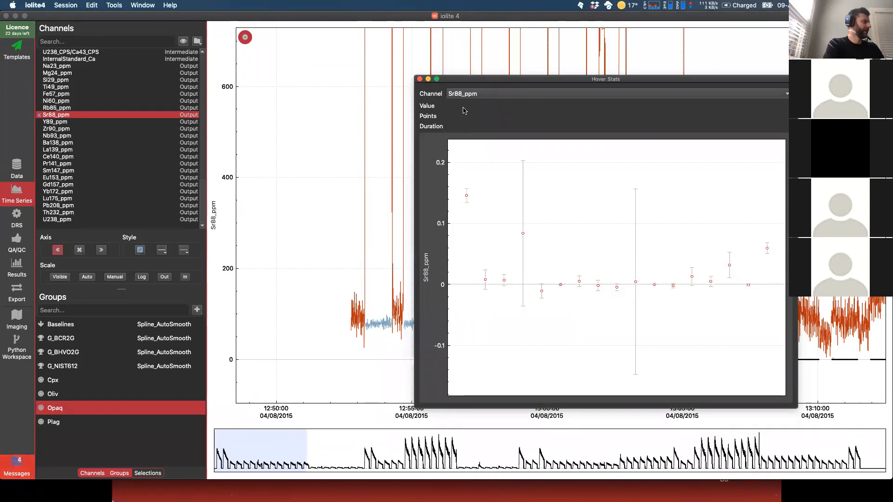
Step: Adjust the start of the first Opaq selection so it lasts about 55.4 s, checking its Sr88_ppm statistics, and close Hover Stats
{"action": "left_click", "coordinate": [466, 196]}
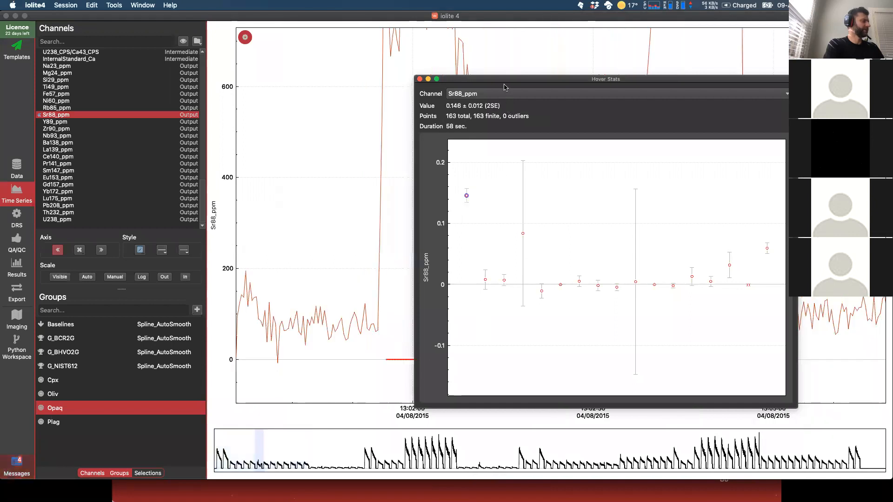
{"action": "left_click_drag", "start_coordinate": [501, 81], "coordinate": [587, 101]}
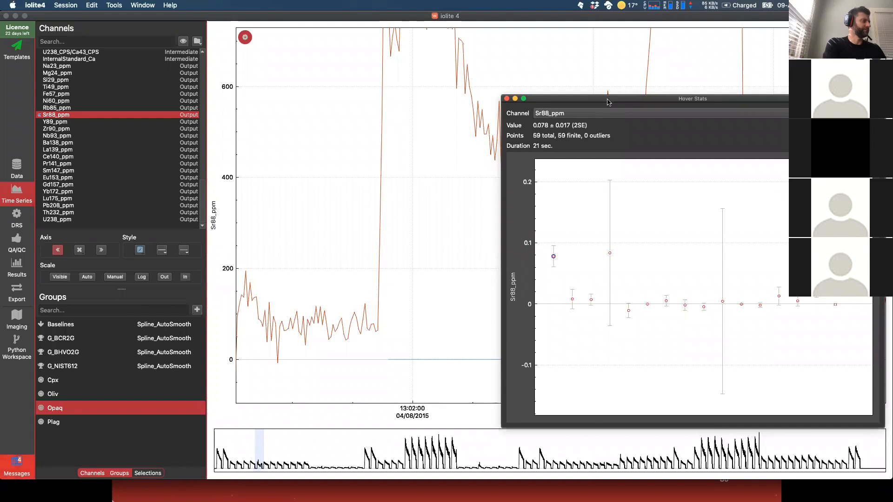
{"action": "left_click_drag", "start_coordinate": [606, 102], "coordinate": [594, 400]}
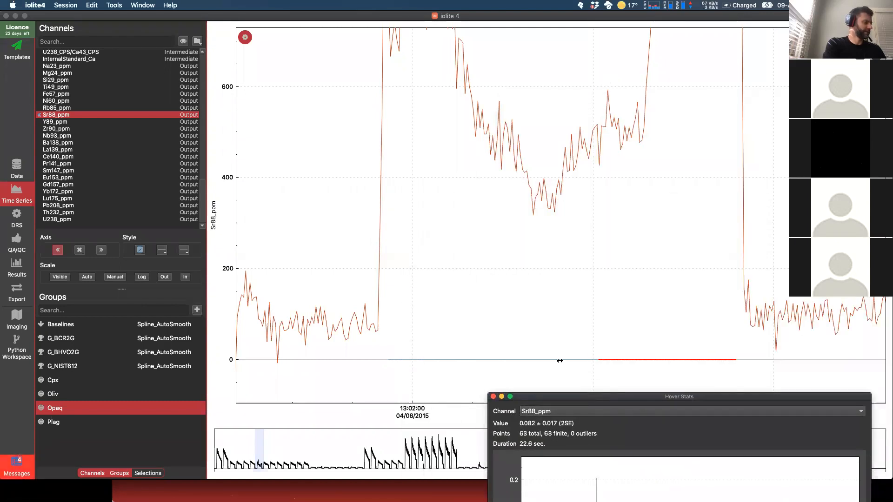
{"action": "left_click_drag", "start_coordinate": [404, 355], "coordinate": [400, 355]}
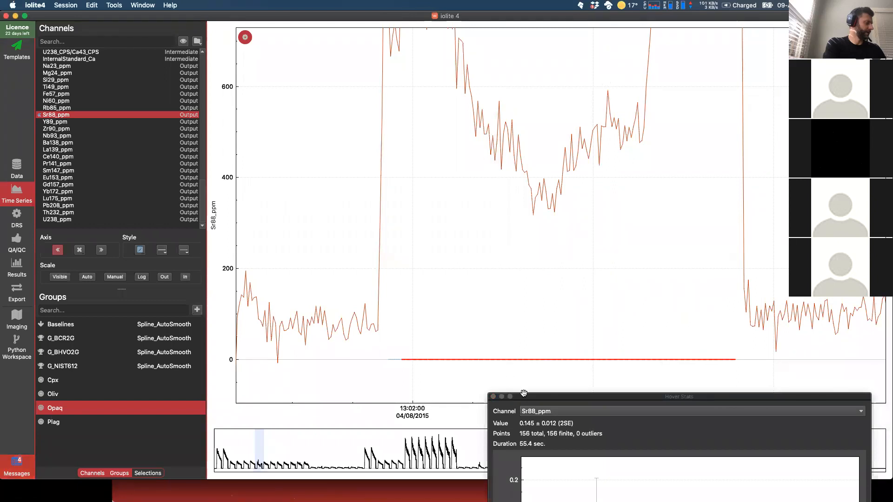
{"action": "left_click_drag", "start_coordinate": [535, 401], "coordinate": [558, 98]}
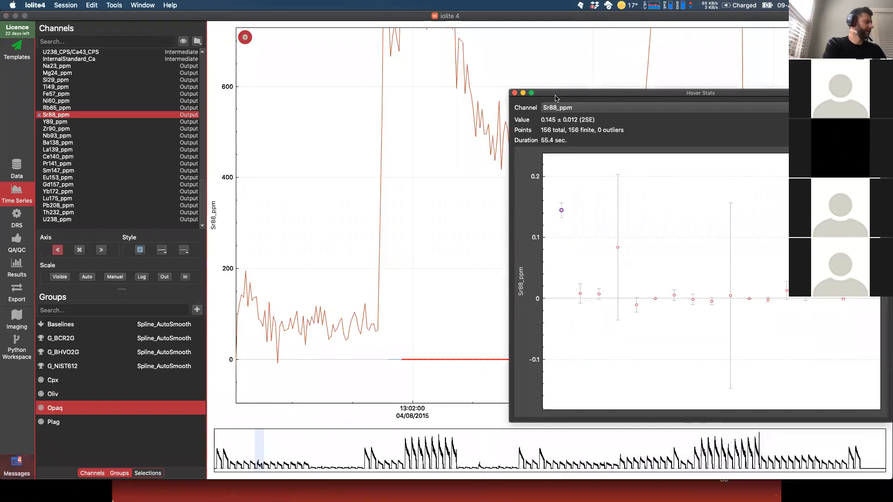
{"action": "left_click", "coordinate": [513, 94]}
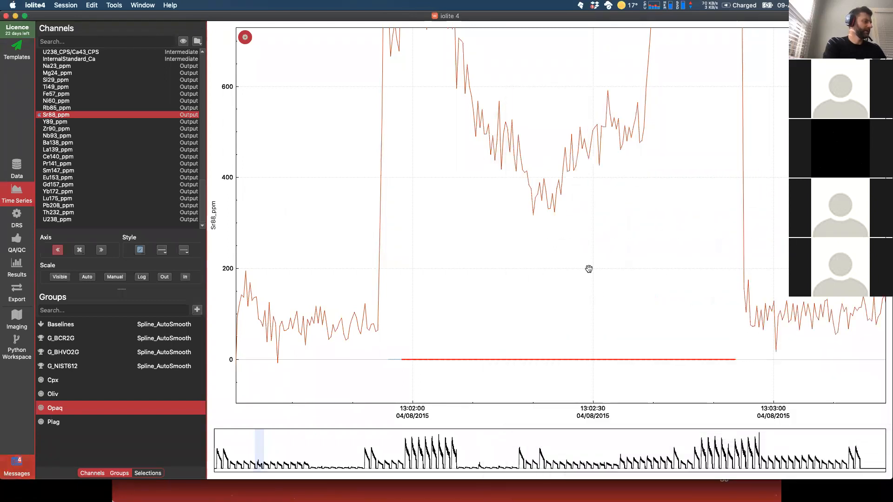
Step: Plot the summary statistics of the G_BCR2G group for the Sr88_ppm channel in the results
{"action": "left_click", "coordinate": [273, 240]}
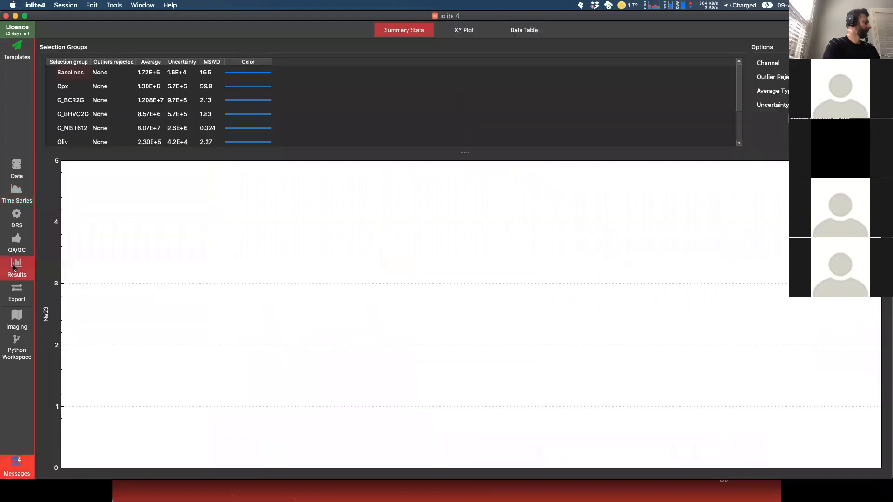
{"action": "left_click", "coordinate": [15, 268]}
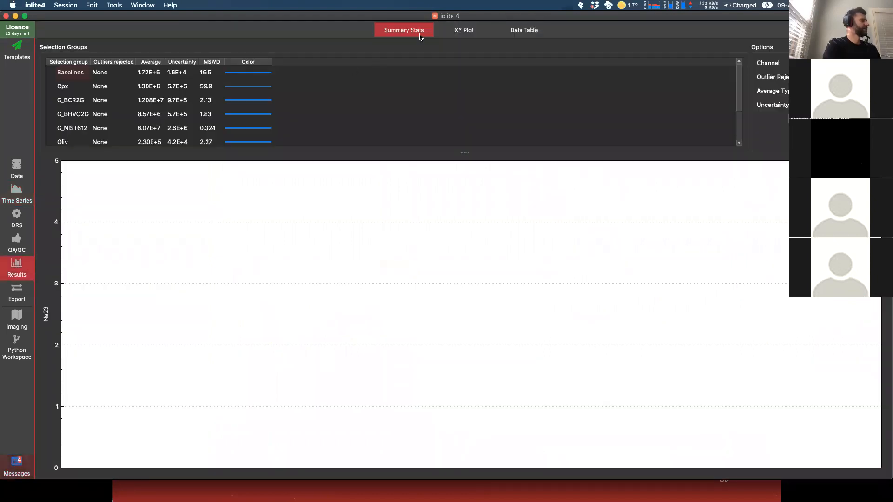
{"action": "left_click_drag", "start_coordinate": [697, 19], "coordinate": [696, 42]}
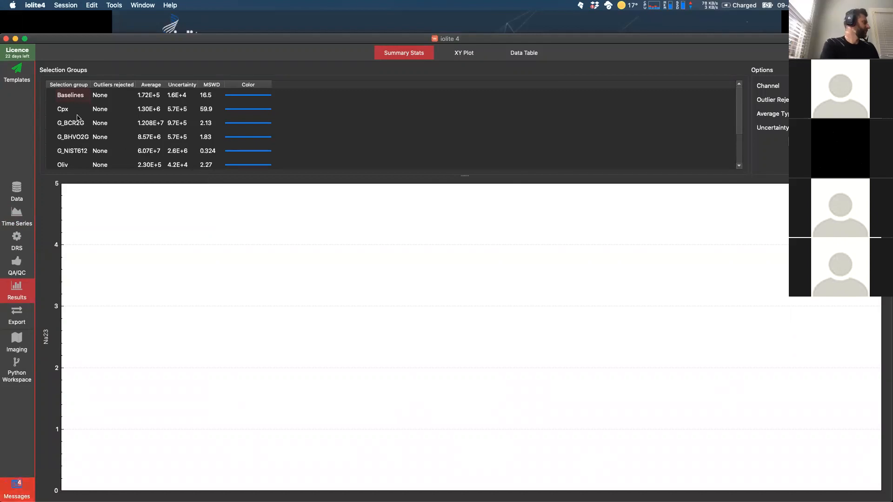
{"action": "scroll", "coordinate": [76, 139], "scroll_direction": "down", "scroll_amount": 2}
{"action": "scroll", "coordinate": [77, 138], "scroll_direction": "up", "scroll_amount": 2}
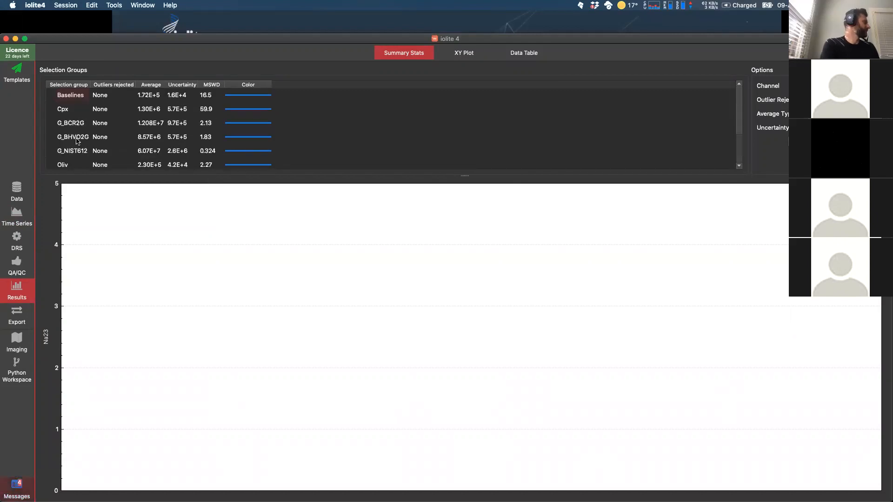
{"action": "left_click", "coordinate": [52, 123]}
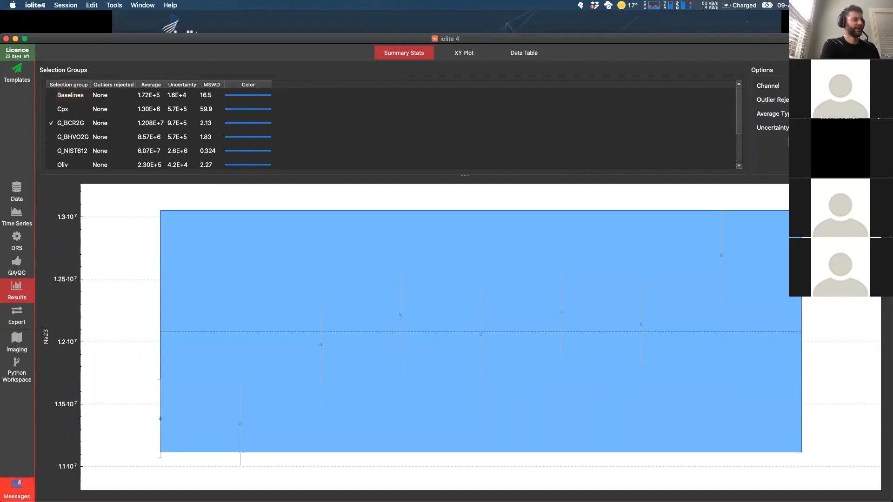
{"action": "mouse_move", "coordinate": [837, 131]}
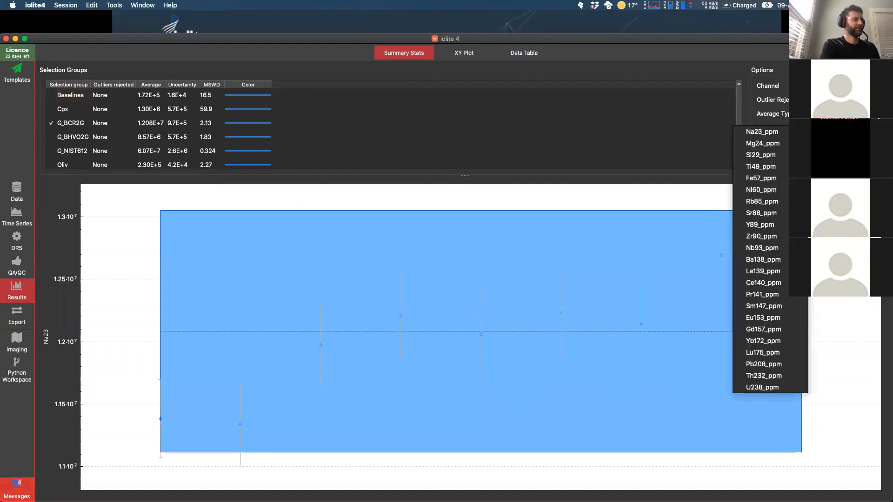
{"action": "left_click", "coordinate": [753, 214]}
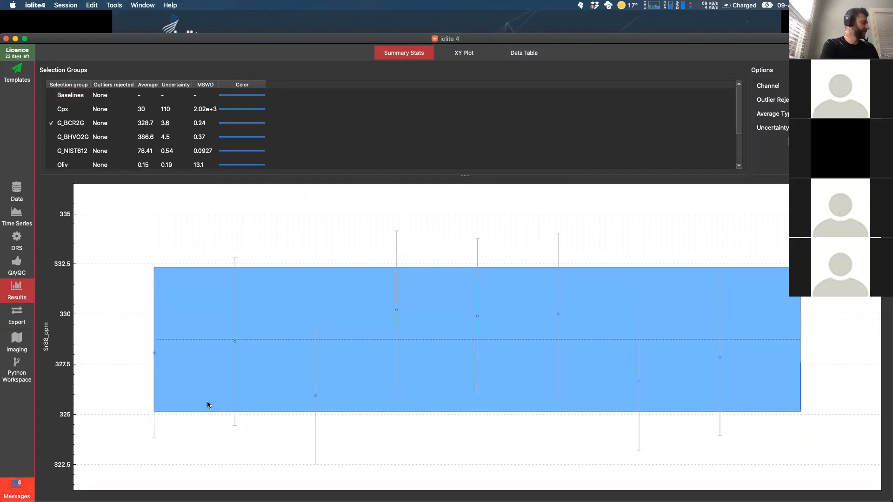
Step: Inspect the BCR2G_r6 selection on the Sr88_ppm summary plot and trim its end slightly
{"action": "mouse_move", "coordinate": [481, 317]}
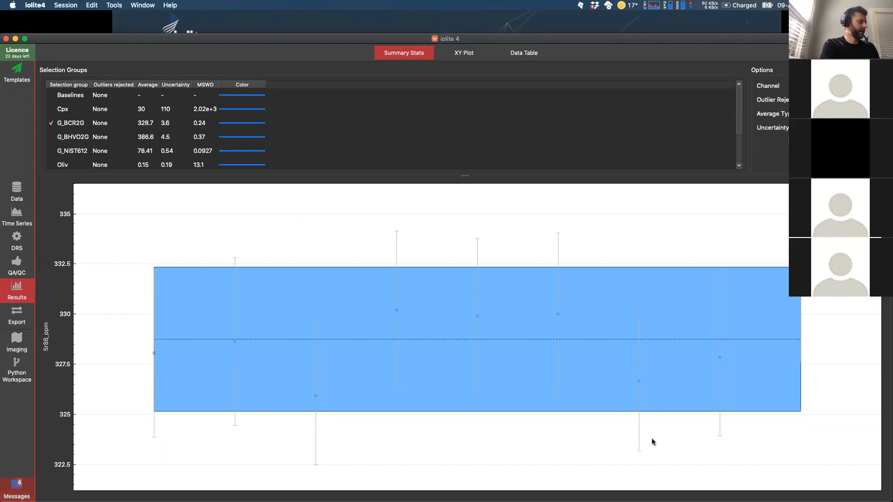
{"action": "mouse_move", "coordinate": [560, 317]}
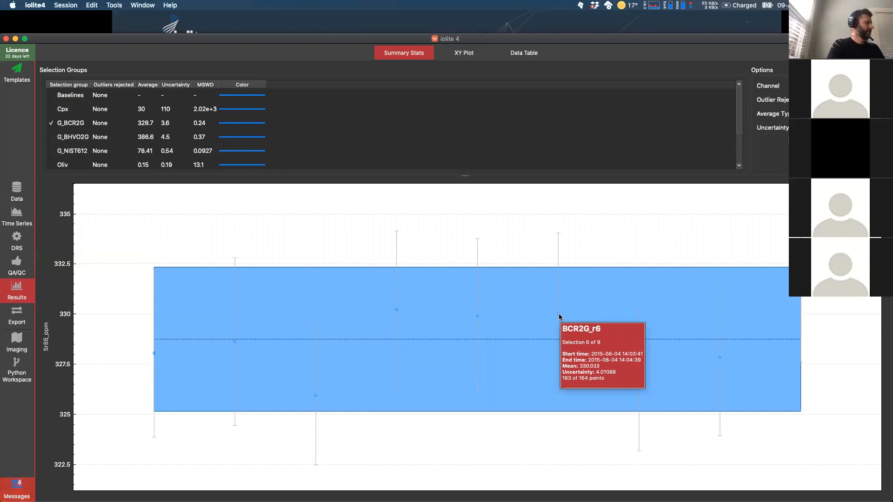
{"action": "left_click", "coordinate": [560, 316]}
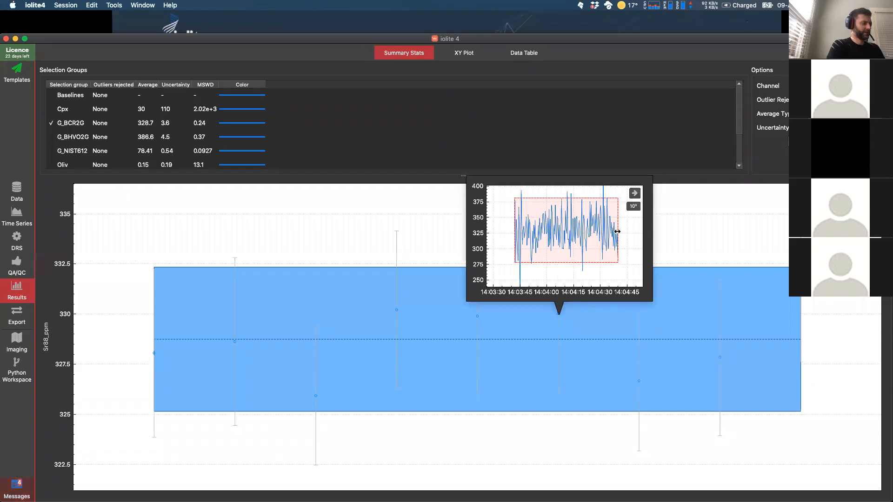
{"action": "mouse_move", "coordinate": [614, 228]}
{"action": "left_mouse_down"}
{"action": "mouse_move", "coordinate": [607, 227]}
{"action": "mouse_move", "coordinate": [617, 229]}
{"action": "left_mouse_up"}
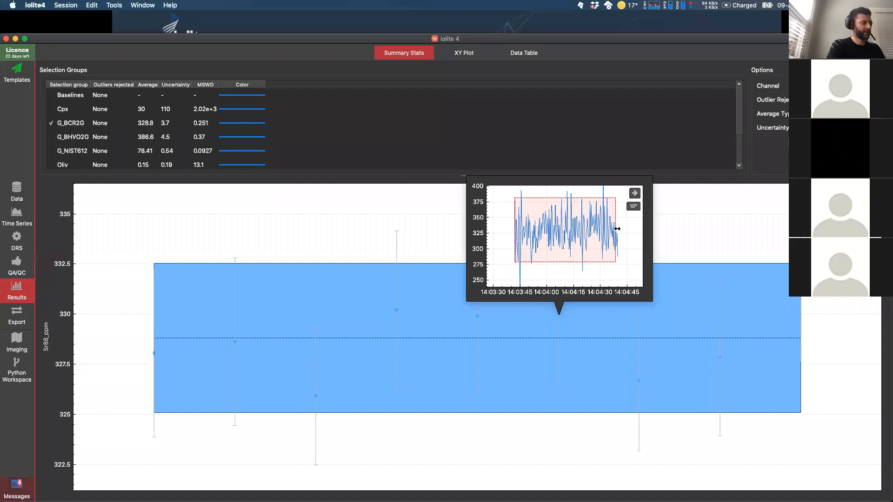
{"action": "left_click", "coordinate": [707, 228]}
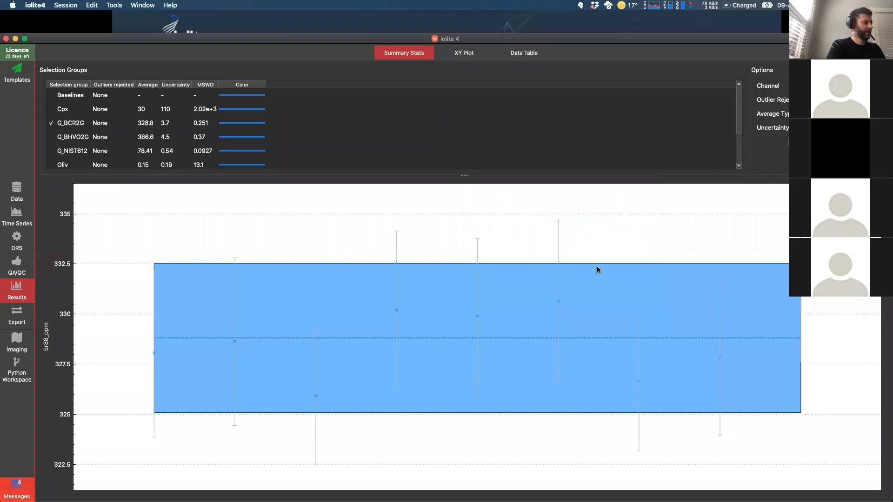
Step: Show the BCR2G_r6 selection in the time series and compare Visible and Auto scaling of Sr88_ppm
{"action": "left_click", "coordinate": [558, 301]}
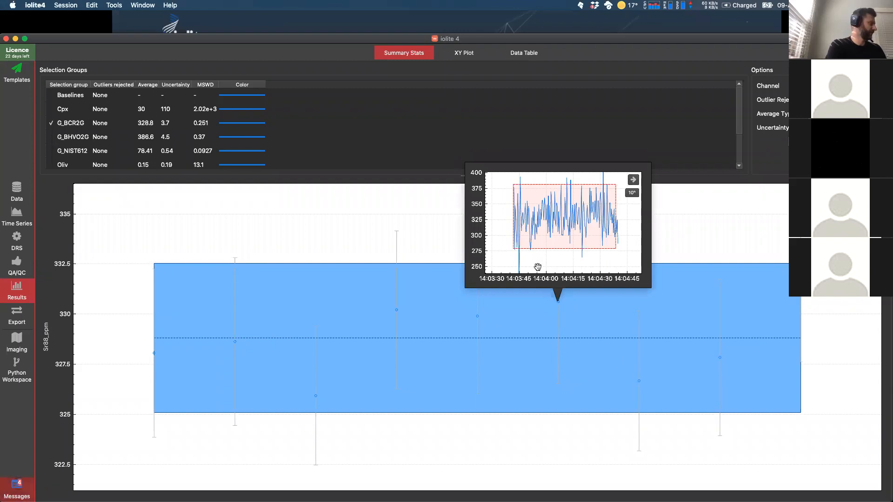
{"action": "left_click", "coordinate": [634, 180]}
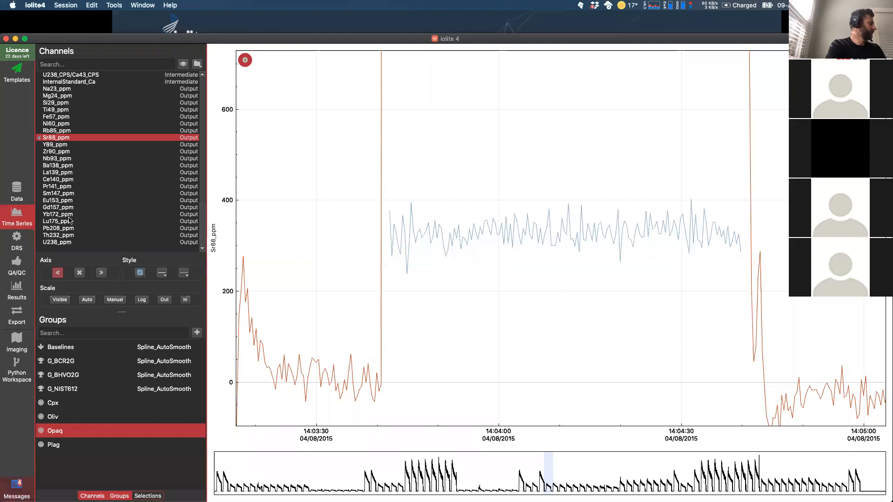
{"action": "left_click", "coordinate": [59, 300]}
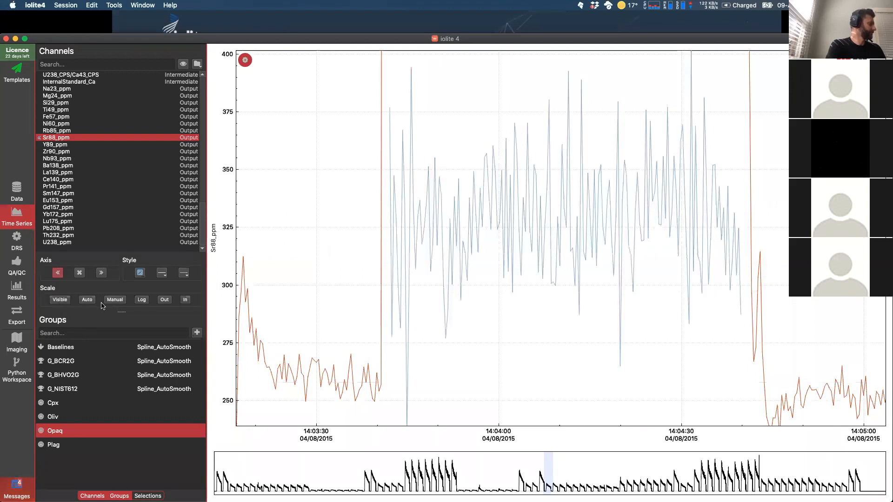
{"action": "left_click", "coordinate": [85, 303]}
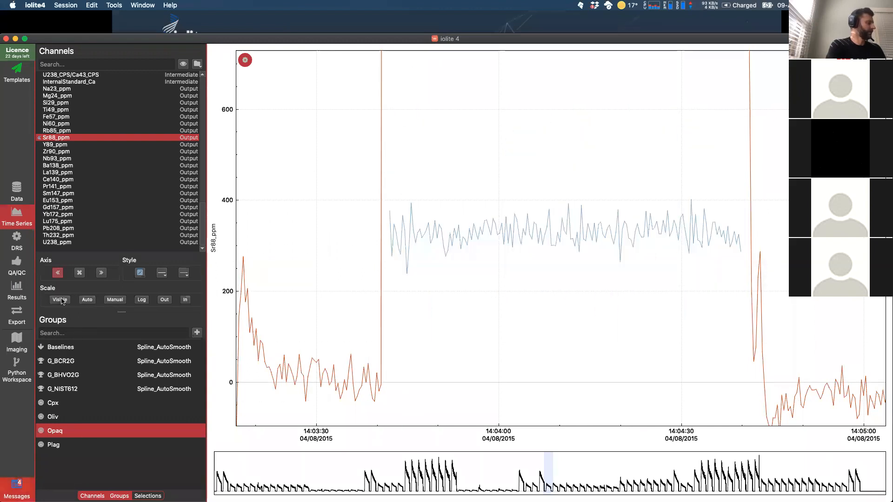
{"action": "left_click", "coordinate": [60, 300]}
{"action": "left_click", "coordinate": [85, 302]}
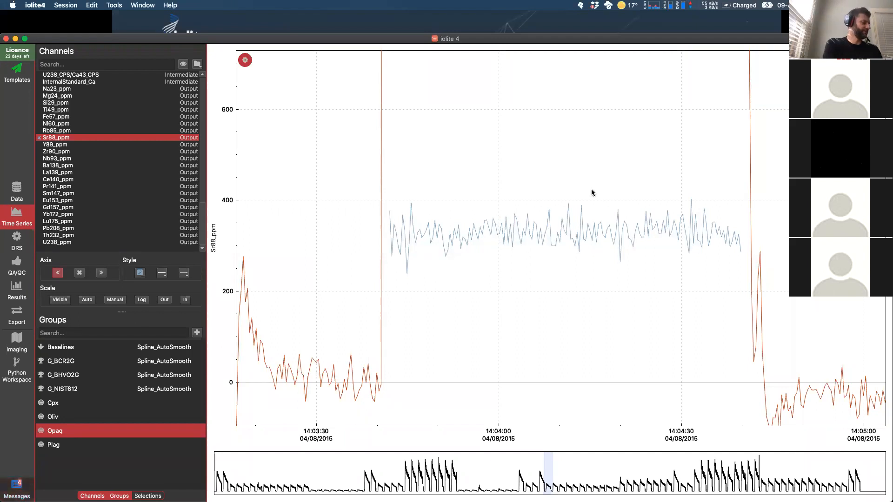
Step: Remove Sr88_ppm from the time series plot and filter the channel list to plotted channels, leaving only Si29 displayed
{"action": "left_click", "coordinate": [79, 273]}
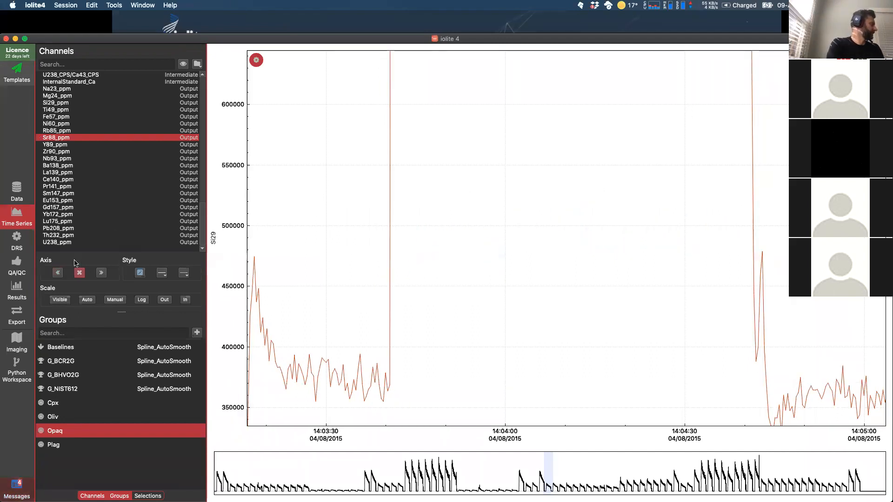
{"action": "left_click", "coordinate": [52, 102]}
{"action": "left_click", "coordinate": [183, 64]}
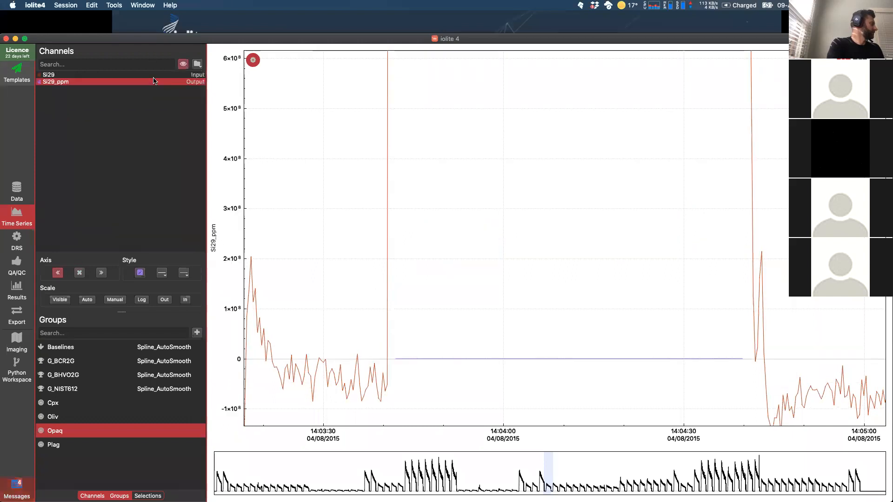
{"action": "left_click", "coordinate": [48, 75]}
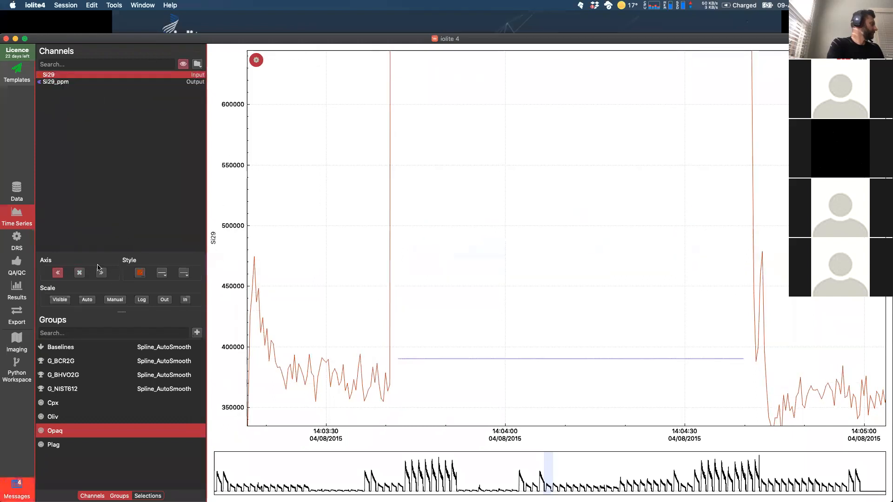
{"action": "left_click", "coordinate": [51, 82]}
{"action": "left_click", "coordinate": [50, 76]}
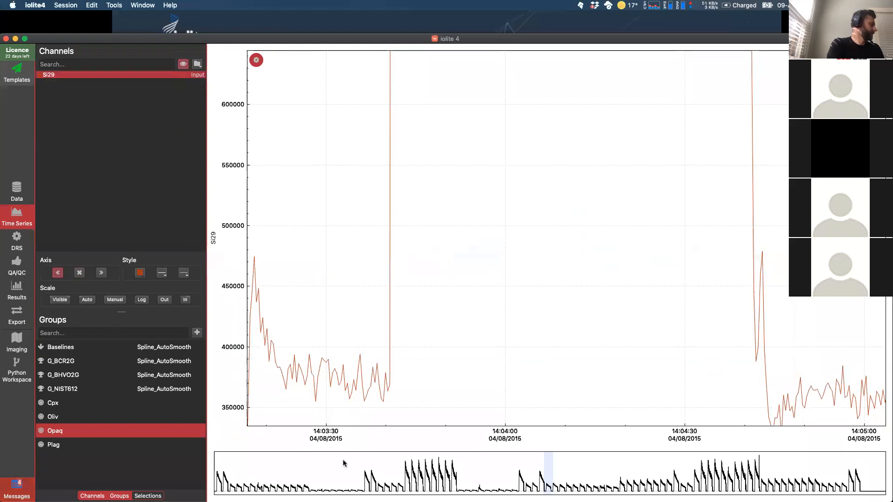
Step: View Si29 over the whole session with Auto scaling, and narrow the time range to about 13:03 to 13:12
{"action": "double_click", "coordinate": [495, 481]}
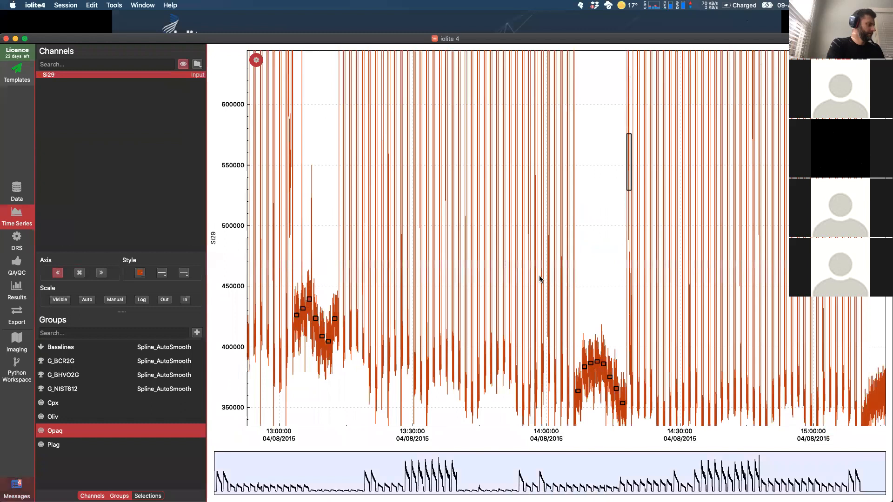
{"action": "left_click", "coordinate": [89, 301]}
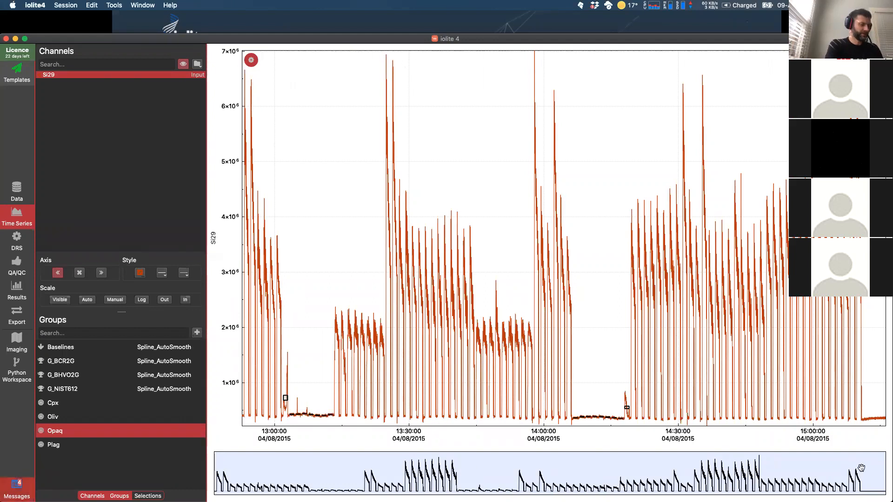
{"action": "scroll", "coordinate": [452, 474], "scroll_direction": "up", "scroll_amount": 2}
{"action": "scroll", "coordinate": [452, 474], "scroll_direction": "up", "scroll_amount": 3}
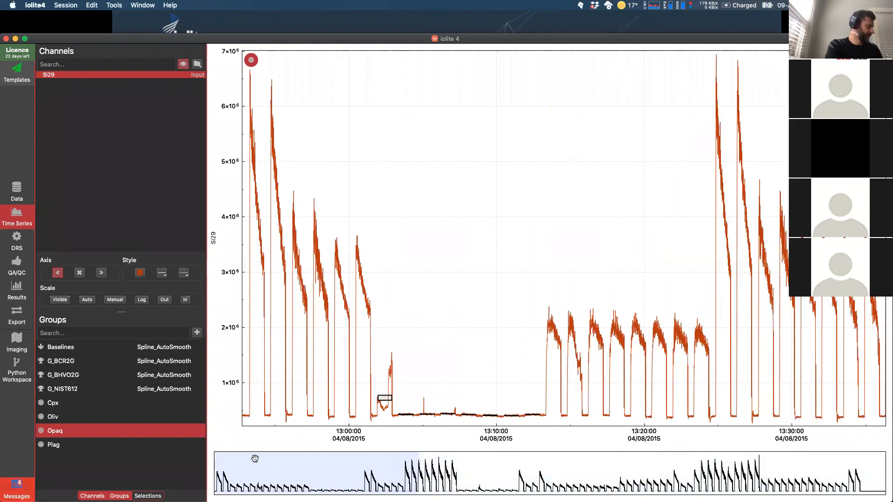
{"action": "left_click_drag", "start_coordinate": [214, 466], "coordinate": [263, 465]}
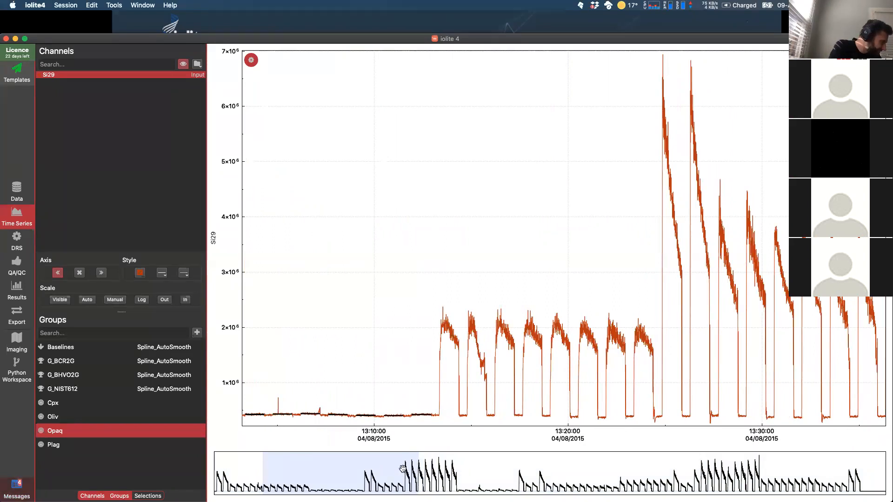
{"action": "left_click_drag", "start_coordinate": [417, 465], "coordinate": [306, 456]}
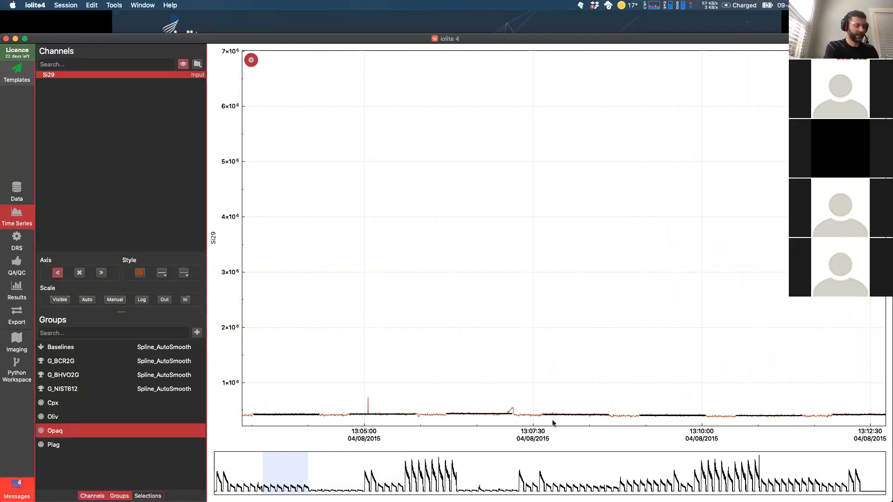
Step: Compare Visible and Auto scaling of Si29 across the Opaq selections, ending with Visible scaling
{"action": "left_click", "coordinate": [60, 300]}
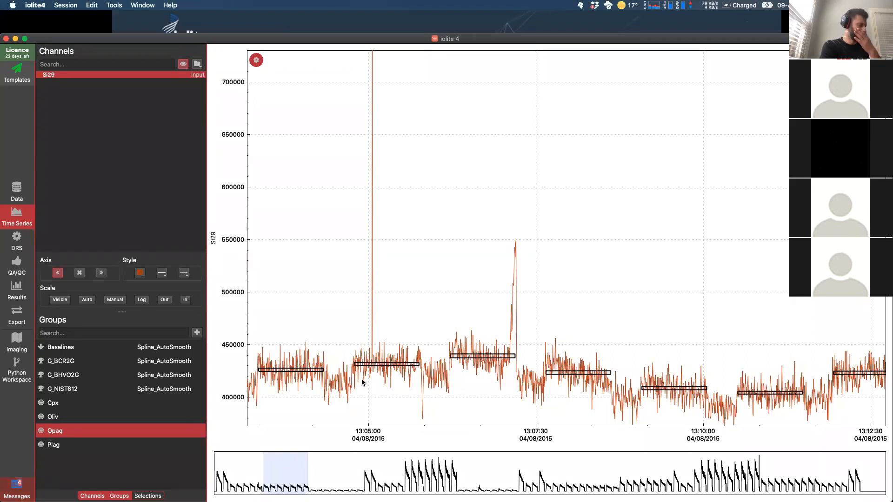
{"action": "left_click", "coordinate": [87, 299]}
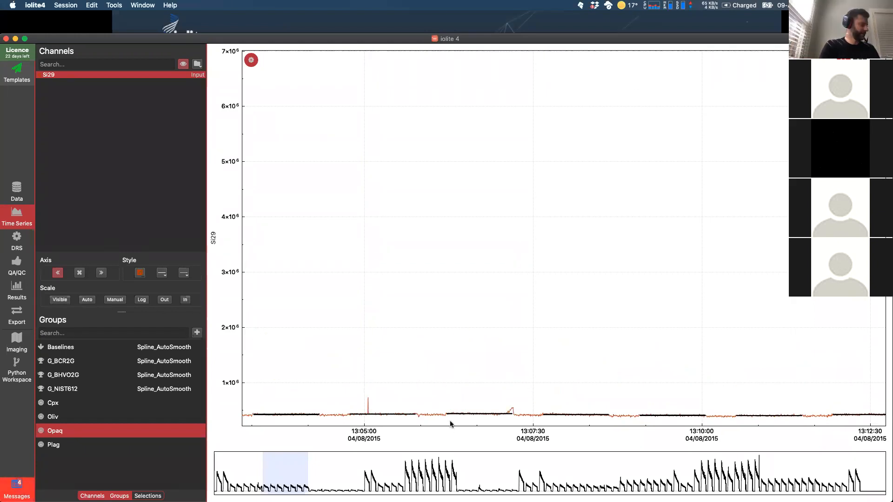
{"action": "left_click", "coordinate": [61, 300]}
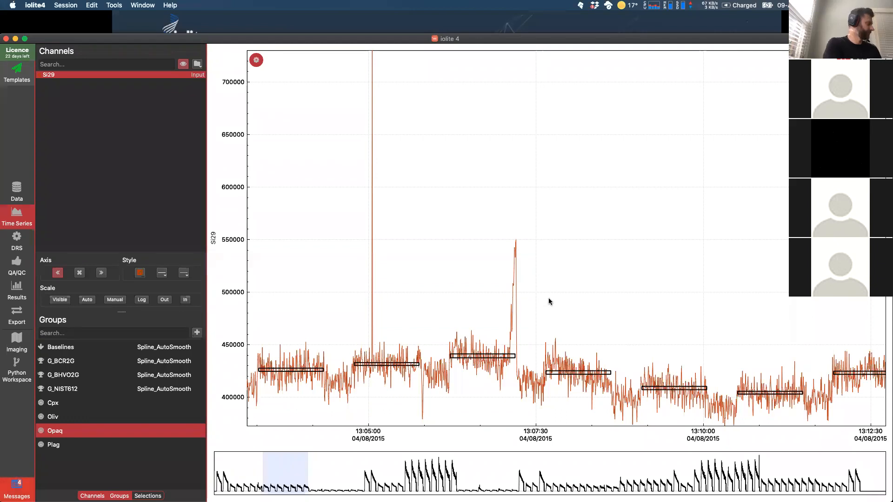
{"action": "key", "text": "super+Tab"}
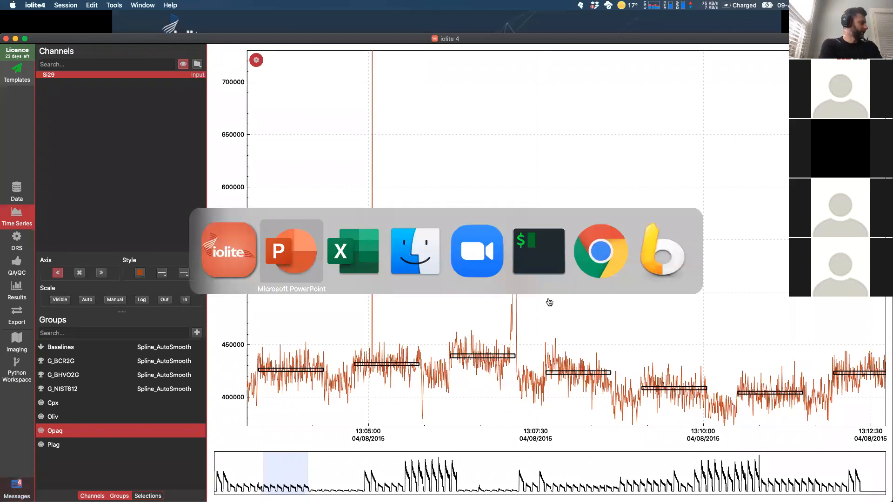
Step: Return to the summary statistics without re-running the data reduction scheme and add the G_BHVO2G group to the plot
{"action": "left_click", "coordinate": [14, 289]}
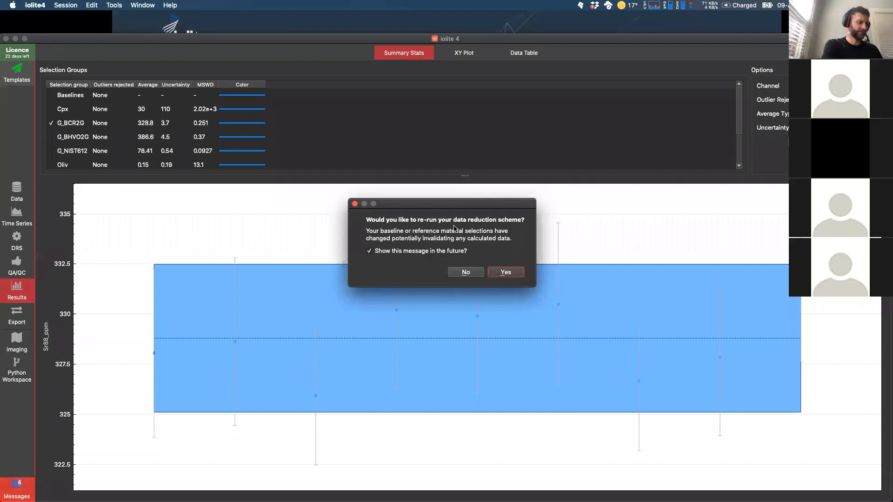
{"action": "left_click", "coordinate": [465, 272]}
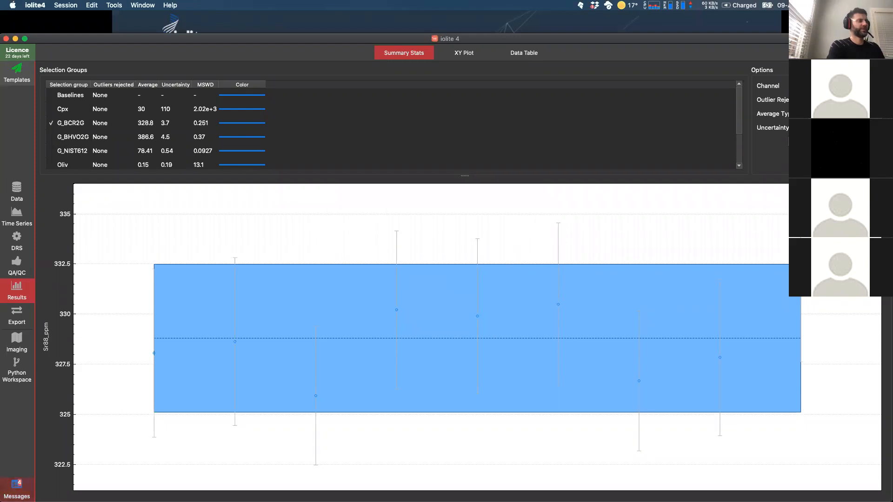
{"action": "left_click", "coordinate": [52, 137]}
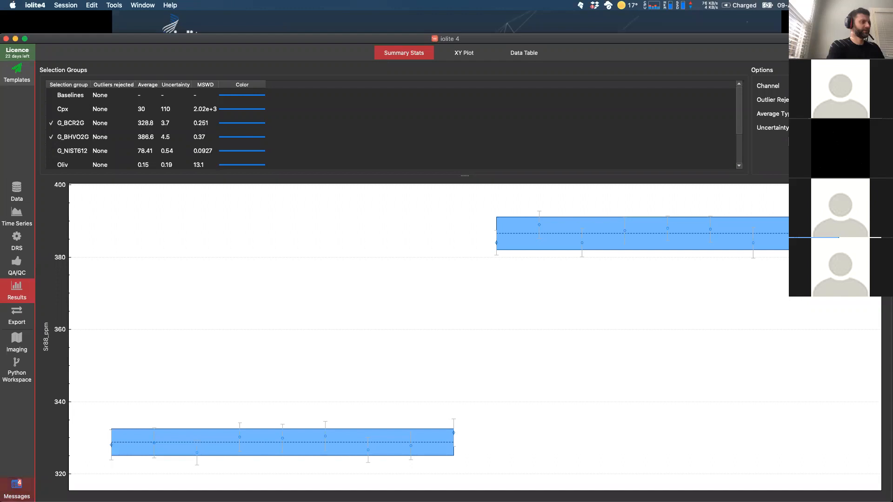
Step: Give the selection groups distinct colours in the summary plot and set the G_BCR2G colour to red
{"action": "left_click", "coordinate": [816, 141]}
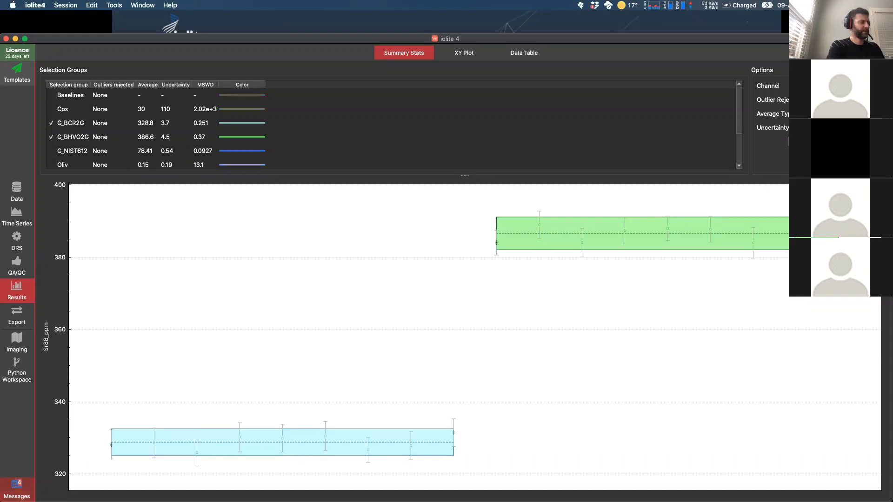
{"action": "double_click", "coordinate": [235, 125]}
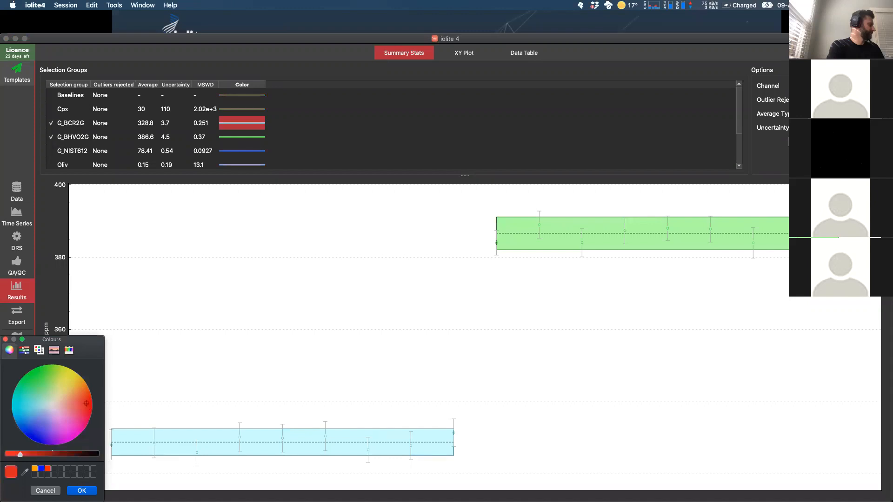
{"action": "left_click", "coordinate": [81, 490]}
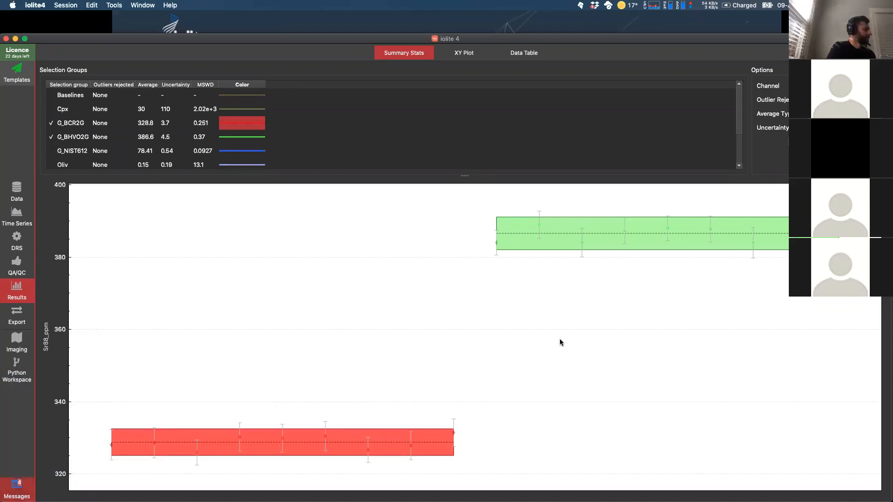
{"action": "left_click", "coordinate": [52, 165]}
{"action": "left_click", "coordinate": [51, 166]}
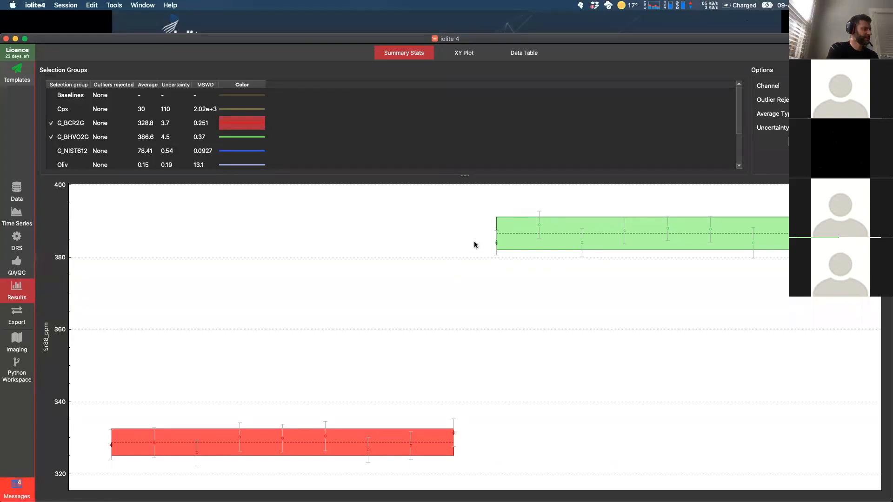
Step: Look up the Sr value of the G_BCR2G glass in the reference material data to compare with its summary average
{"action": "mouse_move", "coordinate": [497, 245]}
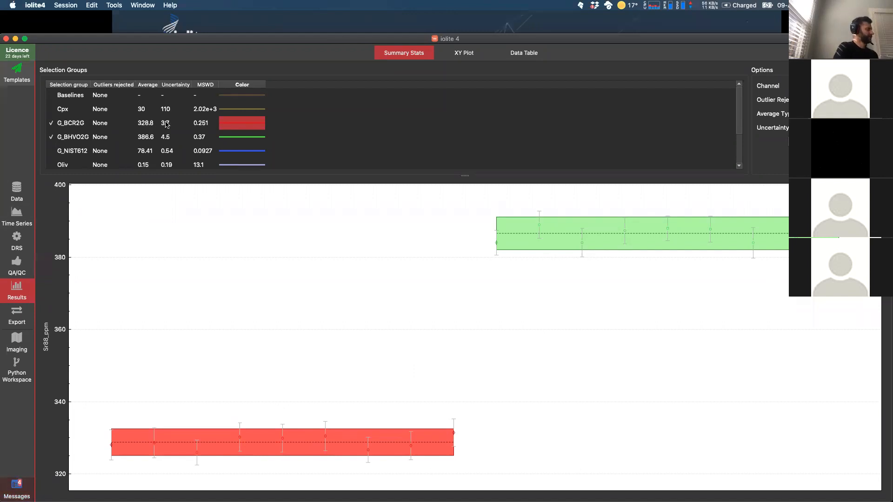
{"action": "left_click", "coordinate": [144, 128]}
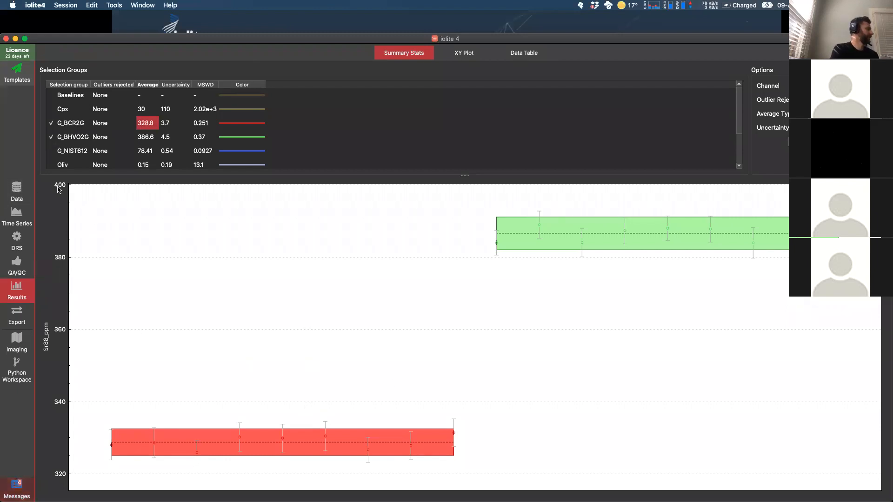
{"action": "left_click", "coordinate": [16, 192]}
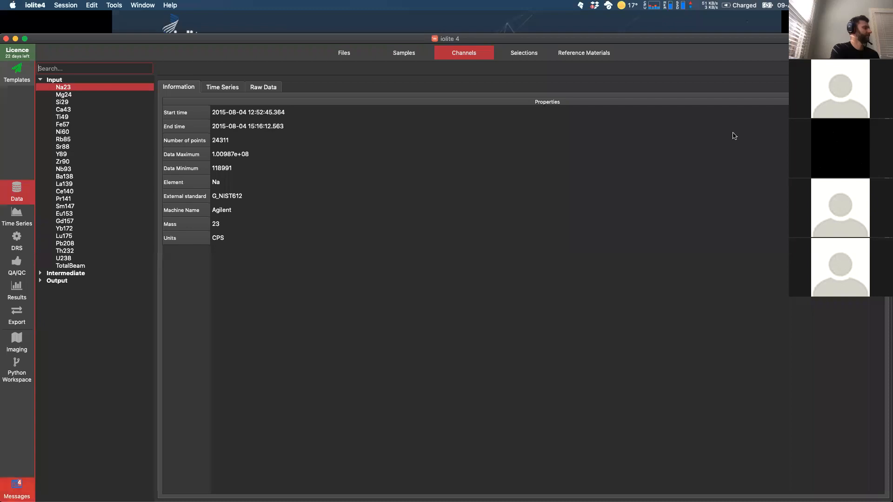
{"action": "left_click", "coordinate": [570, 54]}
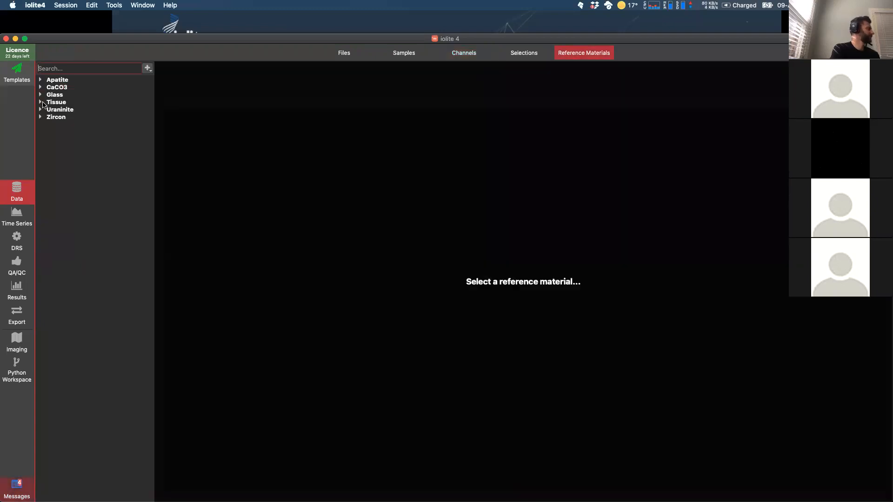
{"action": "left_click", "coordinate": [40, 94]}
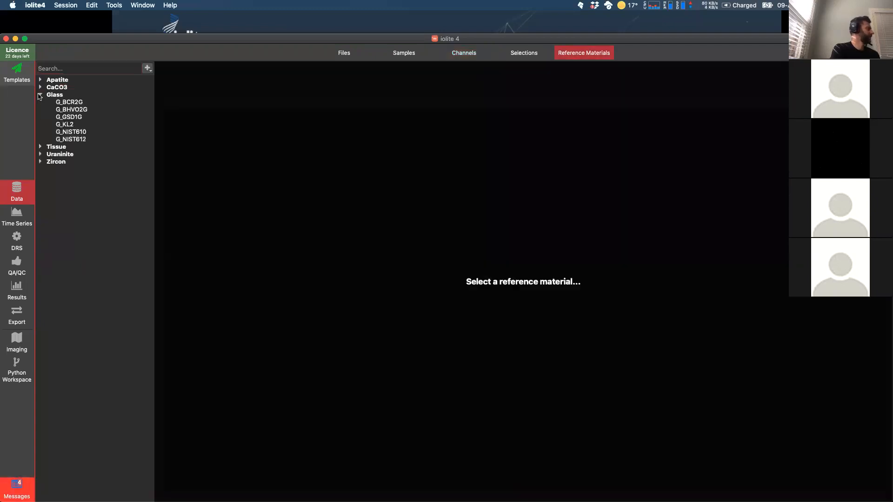
{"action": "left_click", "coordinate": [67, 102]}
{"action": "left_click", "coordinate": [209, 89]}
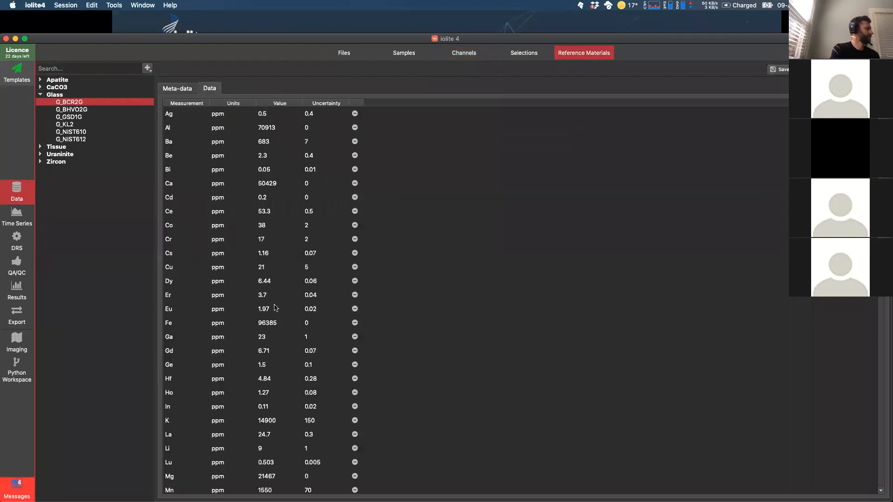
{"action": "scroll", "coordinate": [260, 338], "scroll_direction": "down", "scroll_amount": 6}
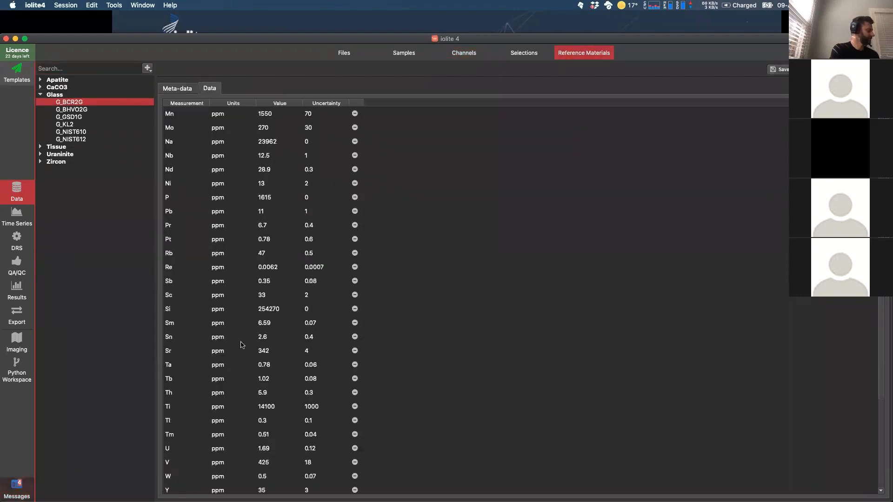
{"action": "left_click", "coordinate": [276, 355]}
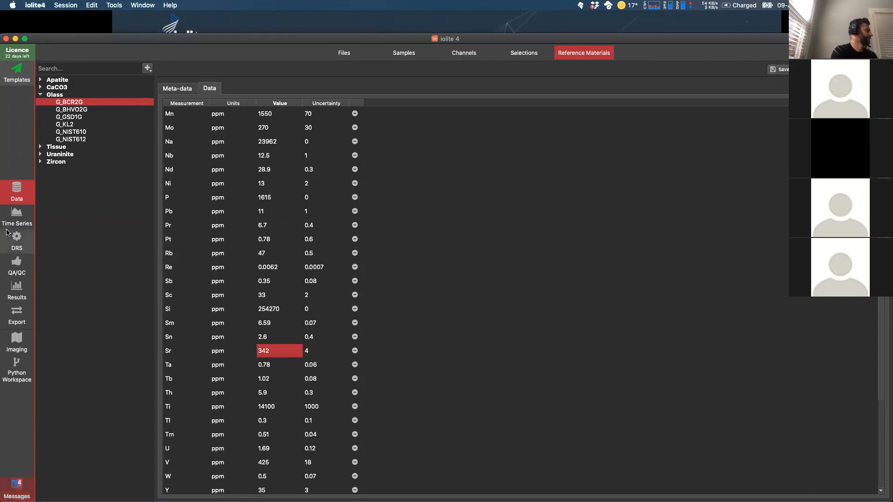
Step: Return to the summary statistics without re-running the data reduction scheme and check the G_BCR2G average and uncertainty
{"action": "left_click", "coordinate": [15, 289]}
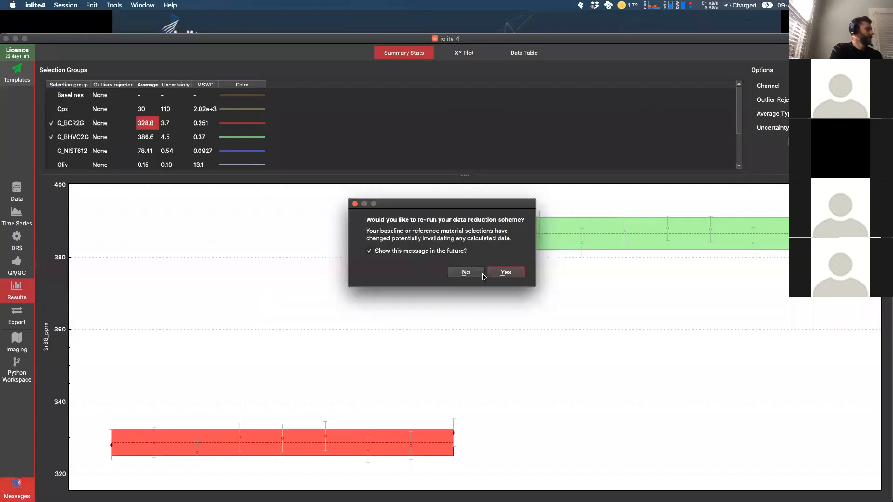
{"action": "left_click", "coordinate": [471, 270]}
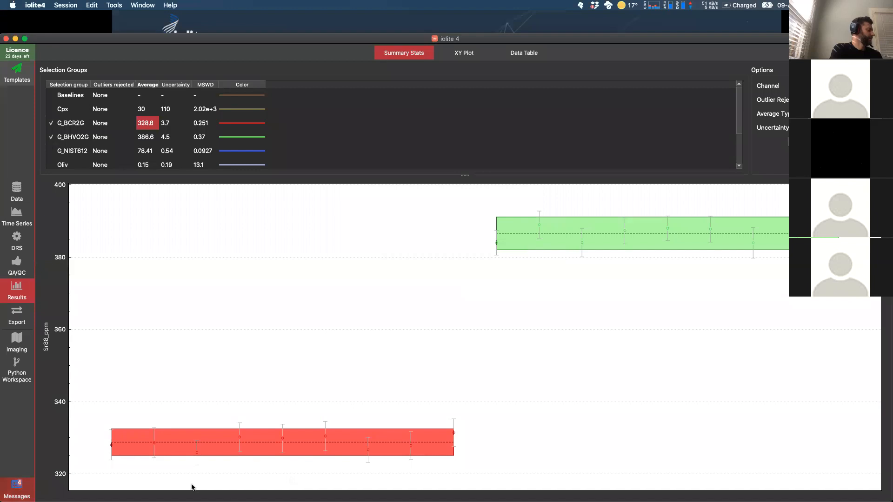
{"action": "left_click", "coordinate": [165, 122]}
{"action": "left_click", "coordinate": [149, 123]}
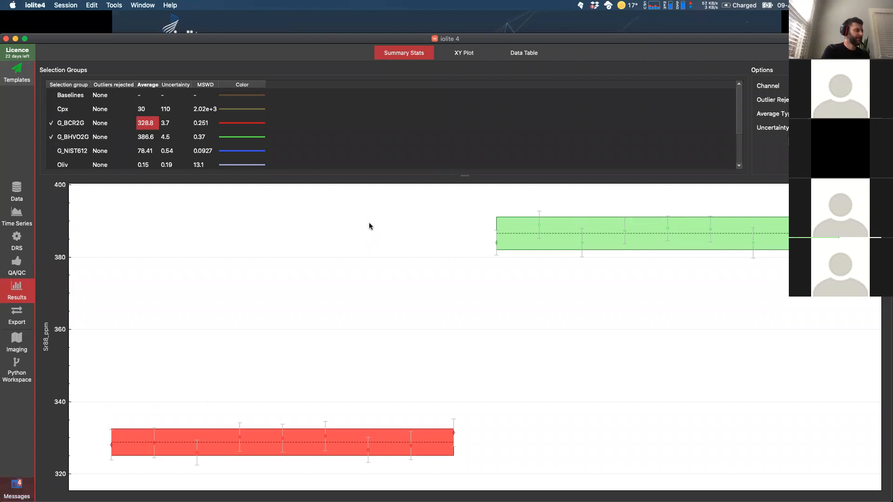
{"action": "mouse_move", "coordinate": [538, 226]}
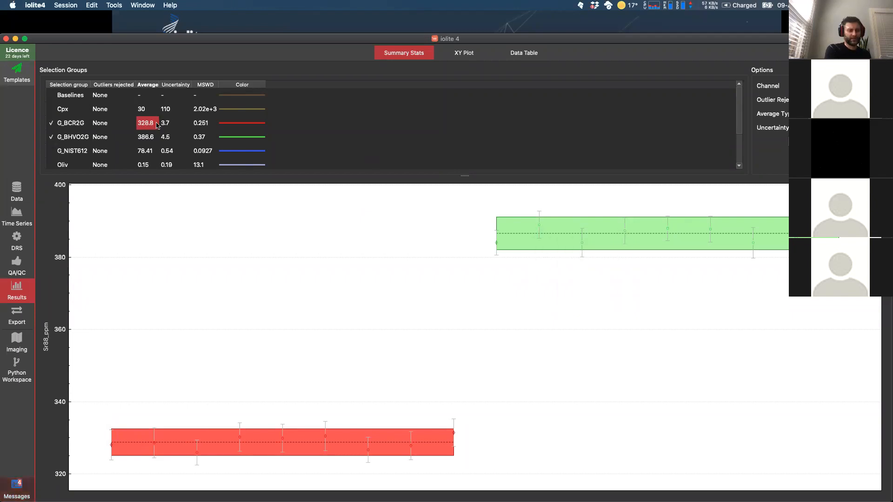
{"action": "left_click", "coordinate": [67, 123]}
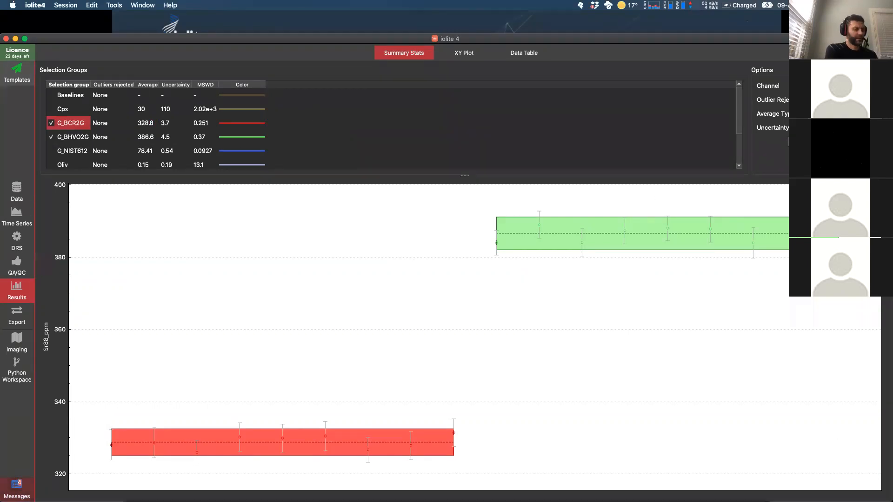
Step: Resize the iolite window and show the Notes pane beside the summary plot
{"action": "left_click_drag", "start_coordinate": [889, 500], "coordinate": [664, 457]}
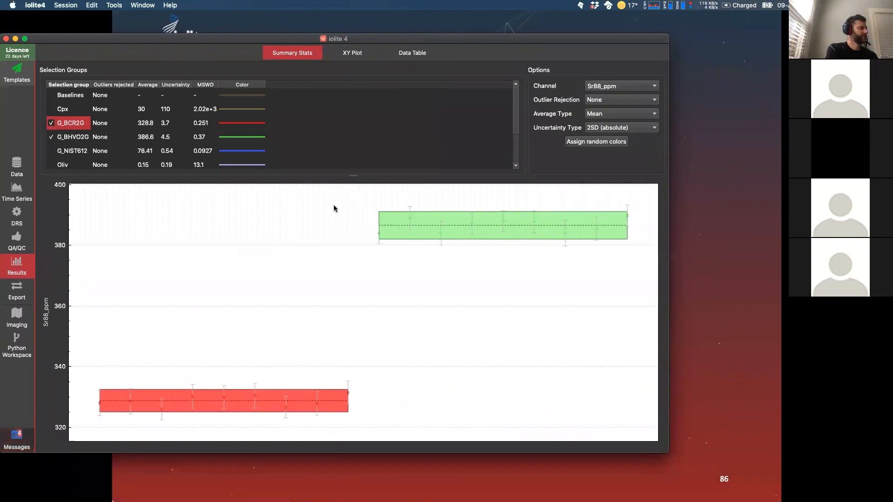
{"action": "left_click", "coordinate": [140, 5]}
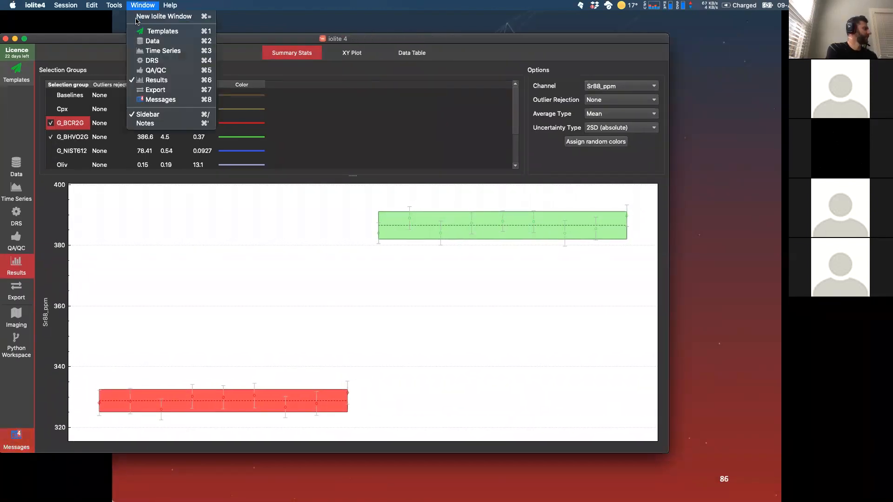
{"action": "left_click", "coordinate": [145, 123]}
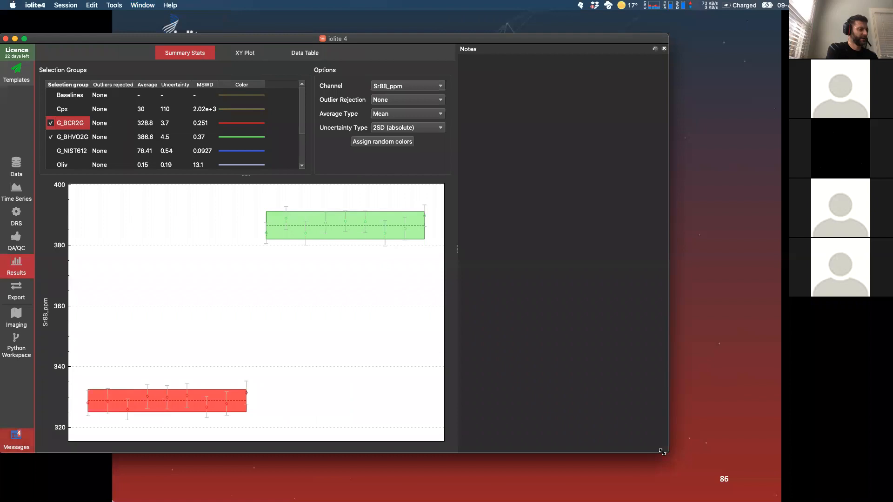
{"action": "left_click_drag", "start_coordinate": [668, 452], "coordinate": [855, 457]}
Step: Write the note "This shows that there is mor Sr in bhvo than BCR"
{"action": "left_click", "coordinate": [668, 76]}
{"action": "type", "text": "This shows t"}
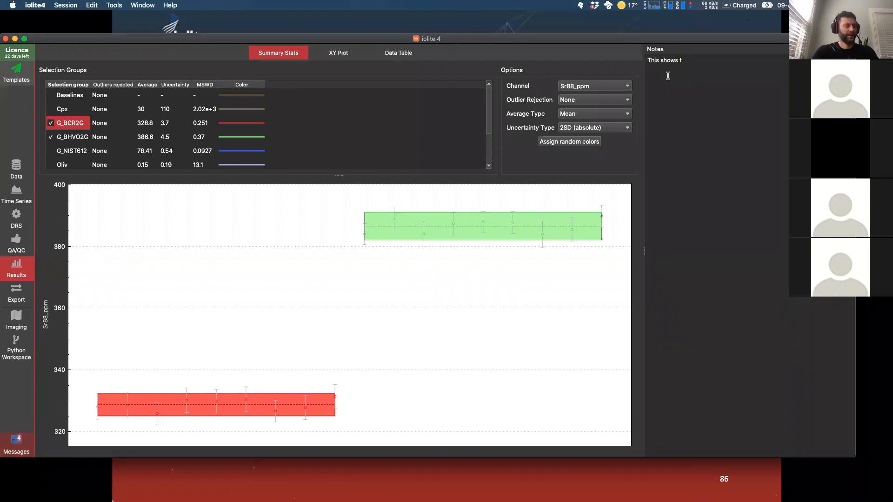
{"action": "type", "text": "hat there is mor Sr in"}
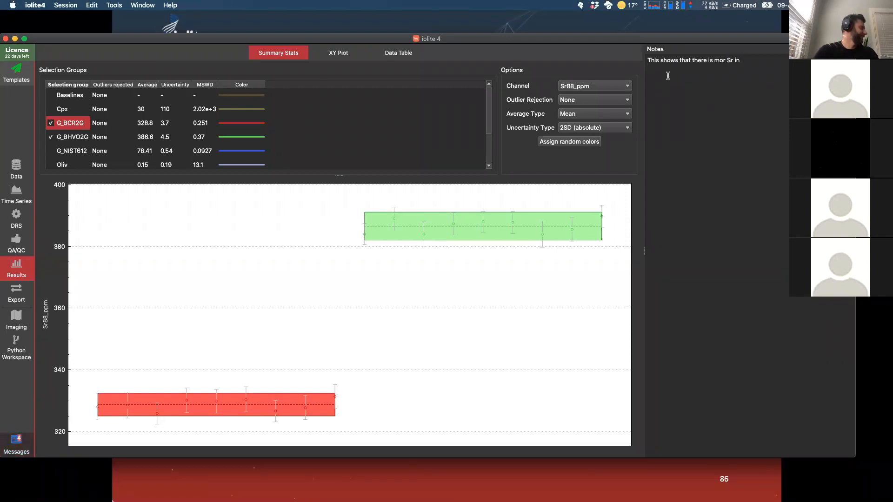
{"action": "type", "text": "bhvo than BCR"}
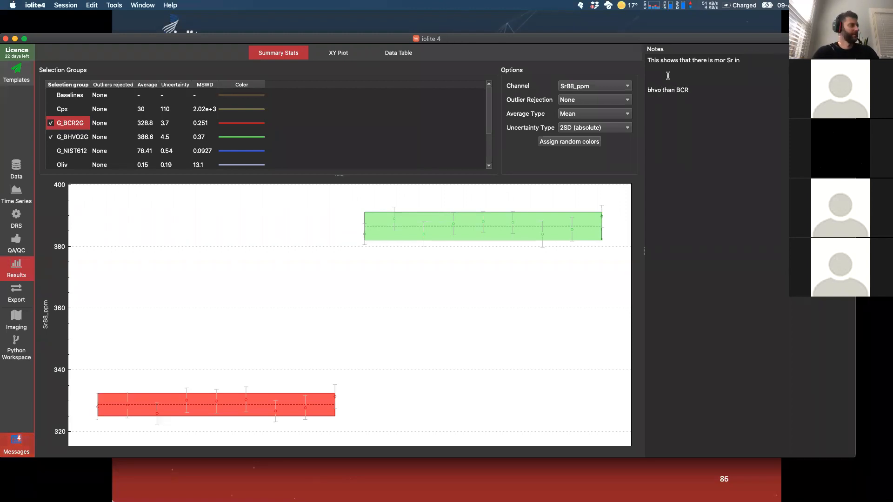
Step: Remove the blank lines so the note reads as one line, and insert the G_BCR2G and G_BHVO2G summary plot beneath it
{"action": "left_click", "coordinate": [668, 76]}
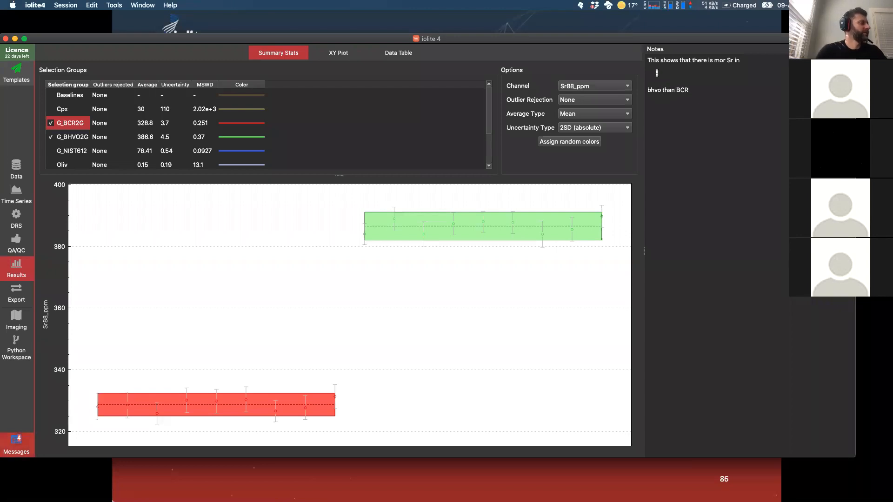
{"action": "key", "text": "BackSpace"}
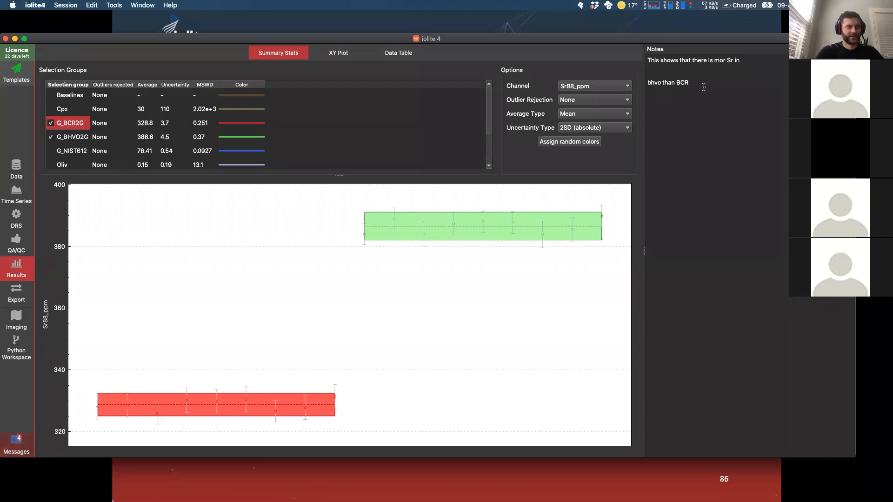
{"action": "key", "text": "BackSpace"}
{"action": "key", "text": "BackSpace"}
{"action": "key", "text": "BackSpace"}
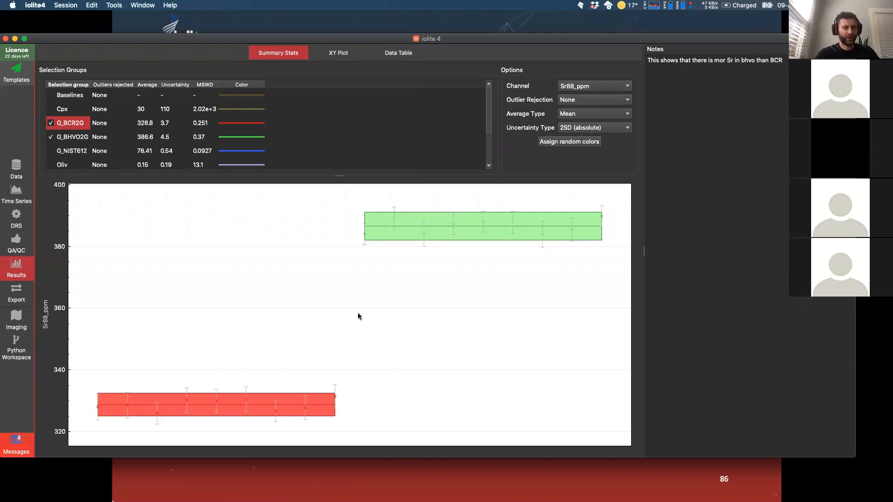
{"action": "left_click_drag", "start_coordinate": [358, 315], "coordinate": [659, 88]}
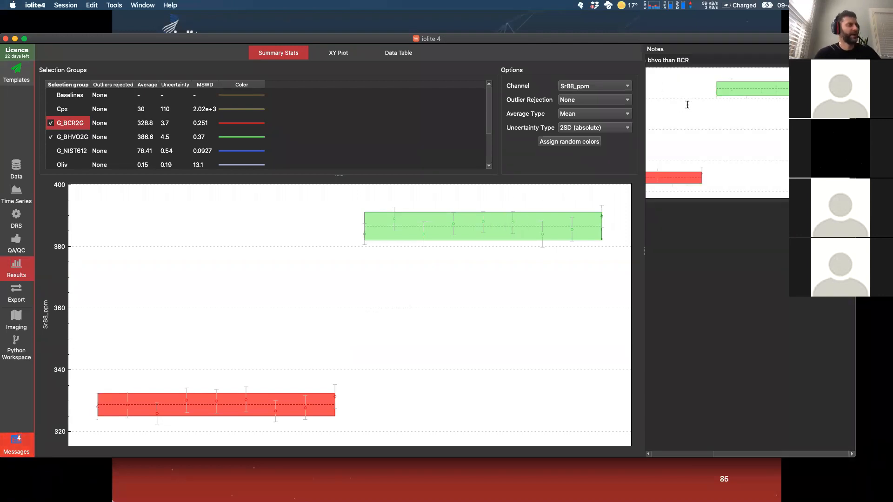
{"action": "scroll", "coordinate": [674, 98], "scroll_direction": "left", "scroll_amount": 5}
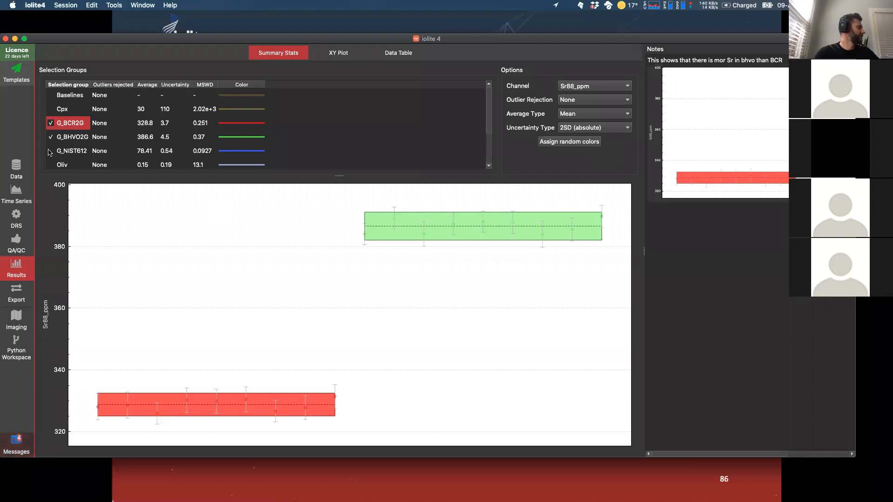
Step: Plot only the Oliv group in the summary statistics and add that plot to the notes below the first one
{"action": "left_click", "coordinate": [51, 165]}
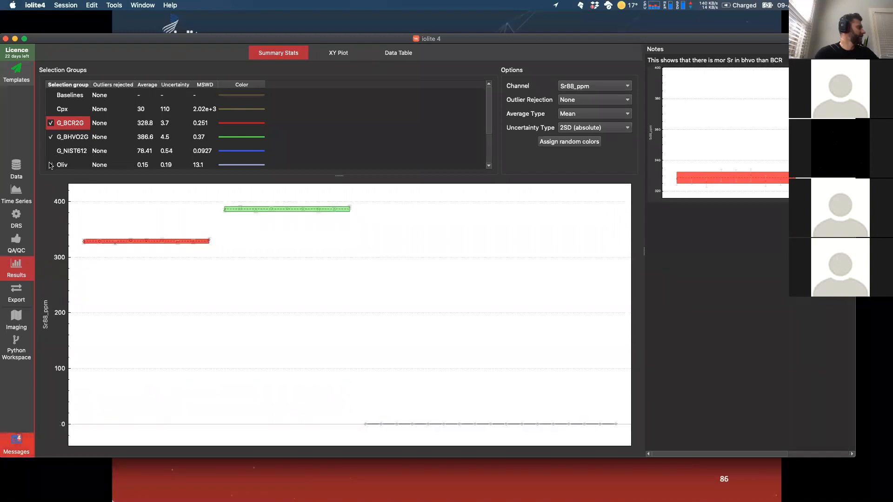
{"action": "left_click", "coordinate": [51, 137]}
{"action": "left_click", "coordinate": [50, 122]}
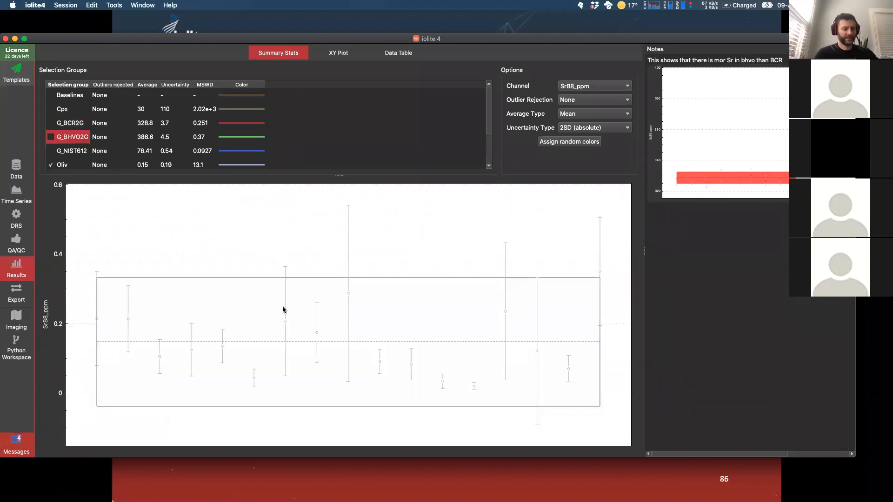
{"action": "left_click_drag", "start_coordinate": [283, 310], "coordinate": [674, 255]}
{"action": "scroll", "coordinate": [725, 270], "scroll_direction": "left", "scroll_amount": 4}
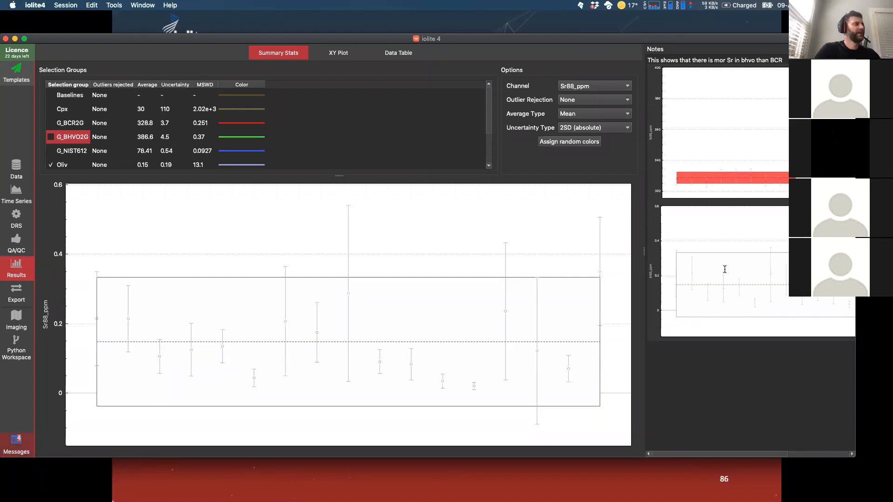
{"action": "right_click", "coordinate": [749, 373]}
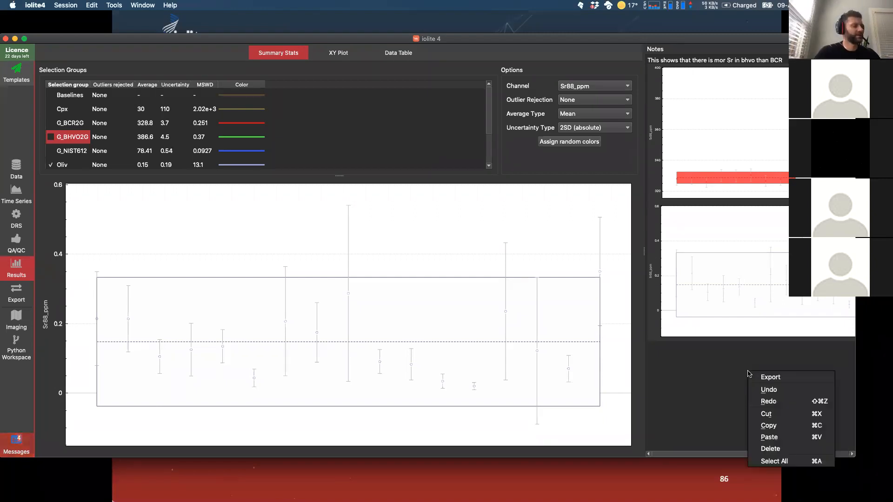
{"action": "left_click", "coordinate": [720, 356]}
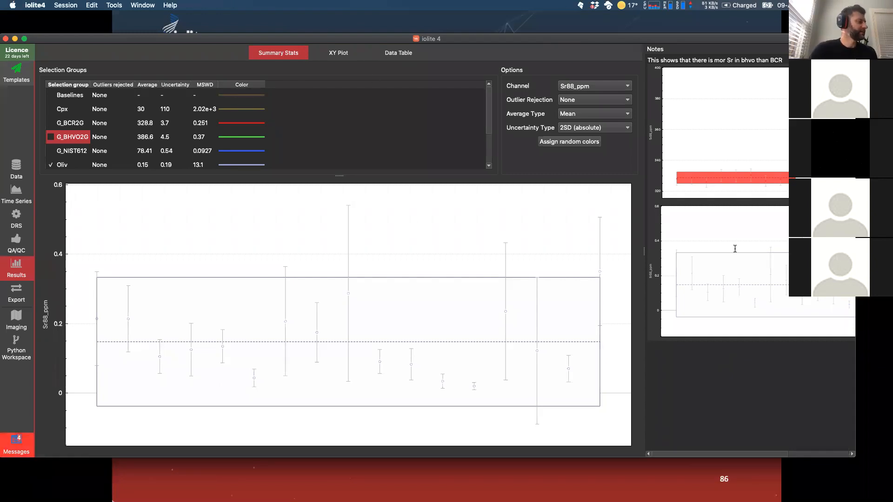
Step: Add the Si29 time series plot to the notes below the Oliv plot
{"action": "left_click", "coordinate": [15, 196]}
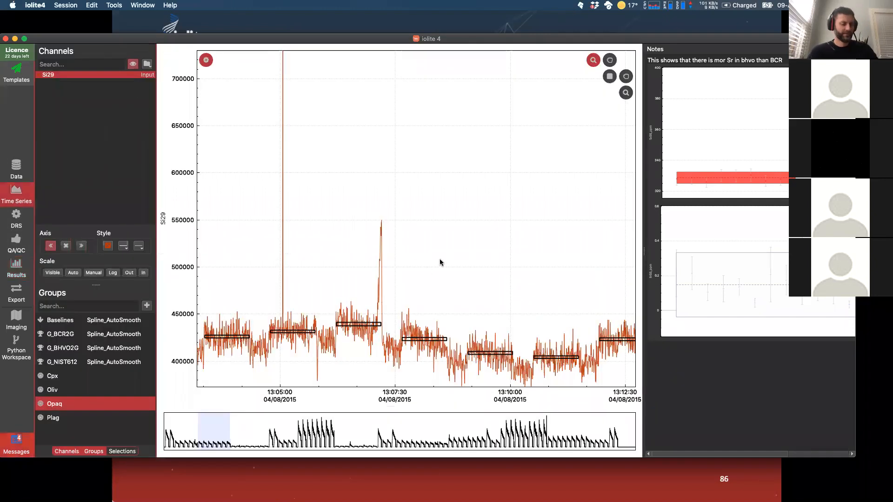
{"action": "left_click_drag", "start_coordinate": [467, 262], "coordinate": [672, 356]}
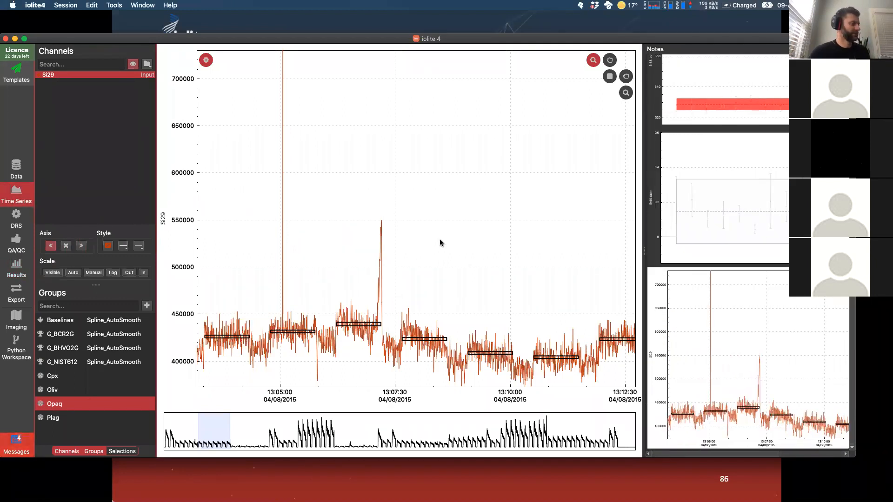
{"action": "scroll", "coordinate": [776, 279], "scroll_direction": "up", "scroll_amount": 5}
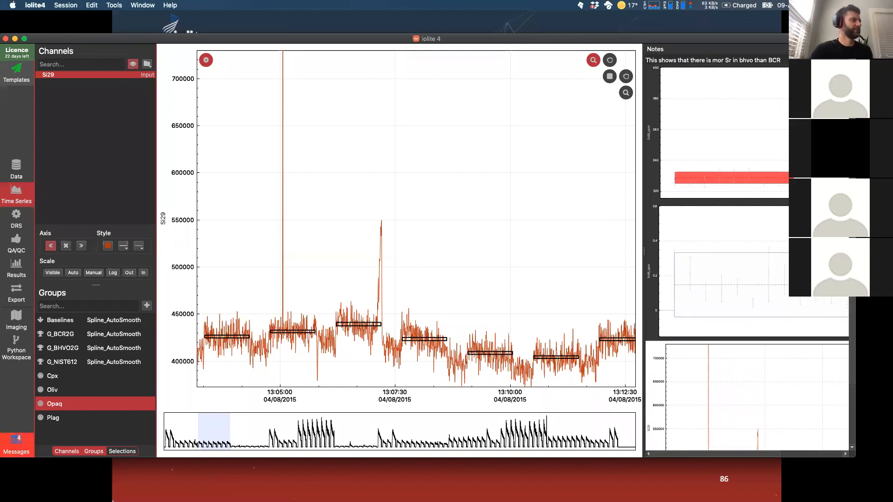
Step: Close the Notes pane and return to the summary statistics without re-running the data reduction scheme
{"action": "left_click", "coordinate": [850, 48]}
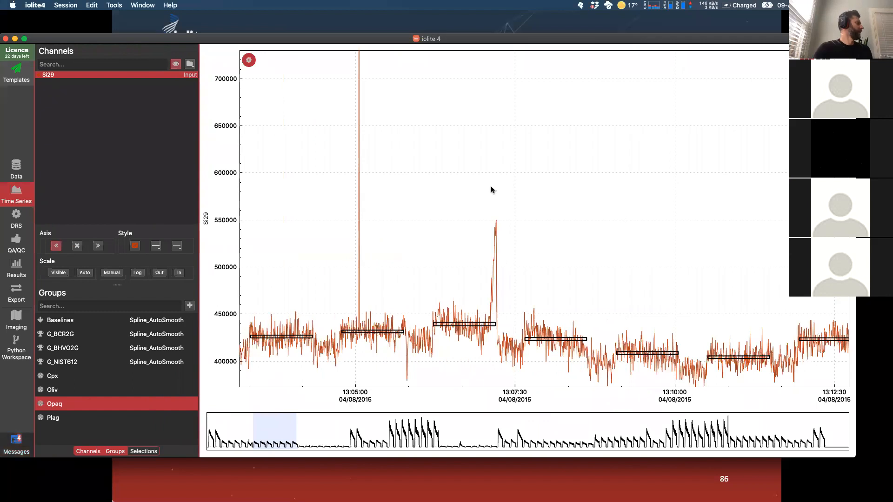
{"action": "left_click", "coordinate": [15, 272]}
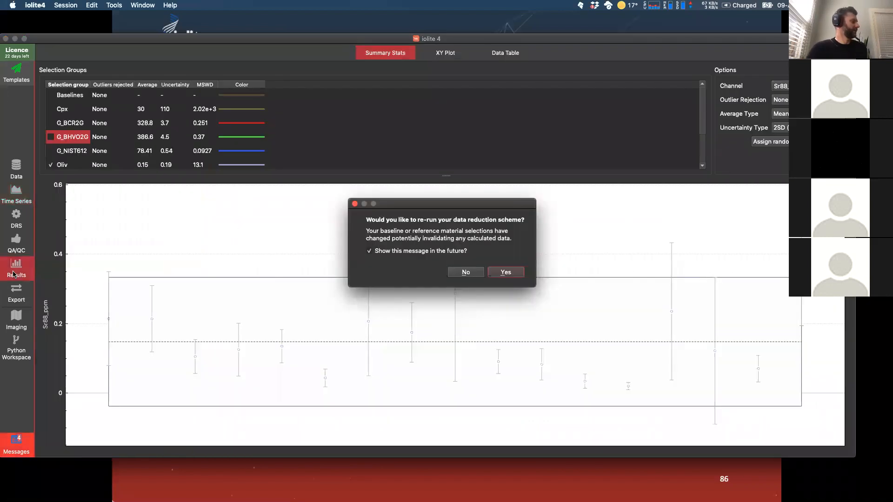
{"action": "left_click", "coordinate": [467, 273]}
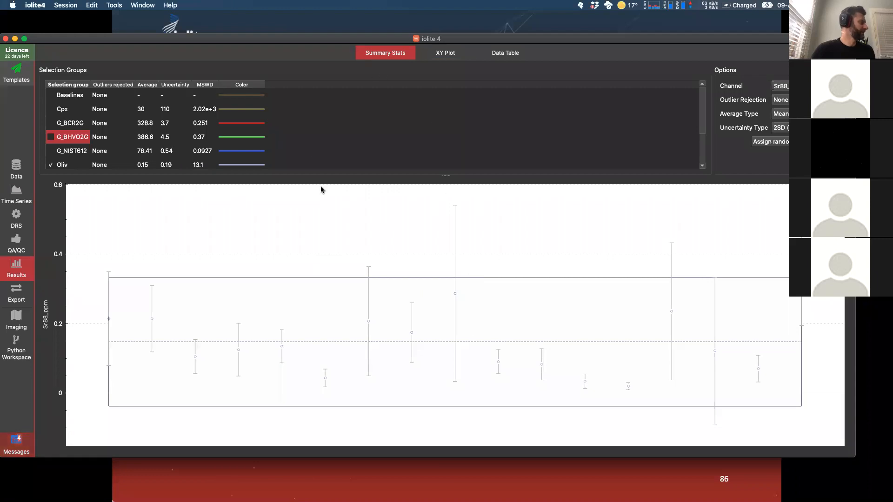
Step: Set up an XY plot of the Oliv group with Fe57_ppm as the X channel and Mg24_ppm as the Y channel
{"action": "left_click", "coordinate": [437, 56]}
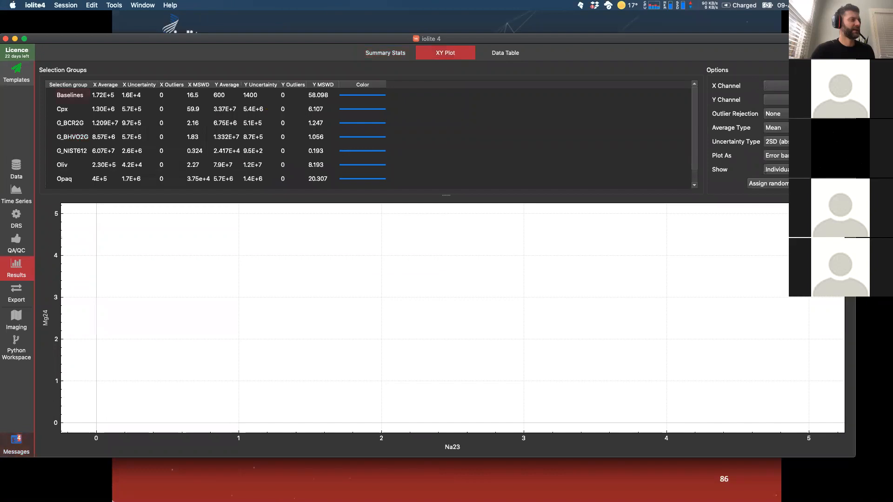
{"action": "left_click", "coordinate": [776, 99]}
{"action": "mouse_move", "coordinate": [779, 131]}
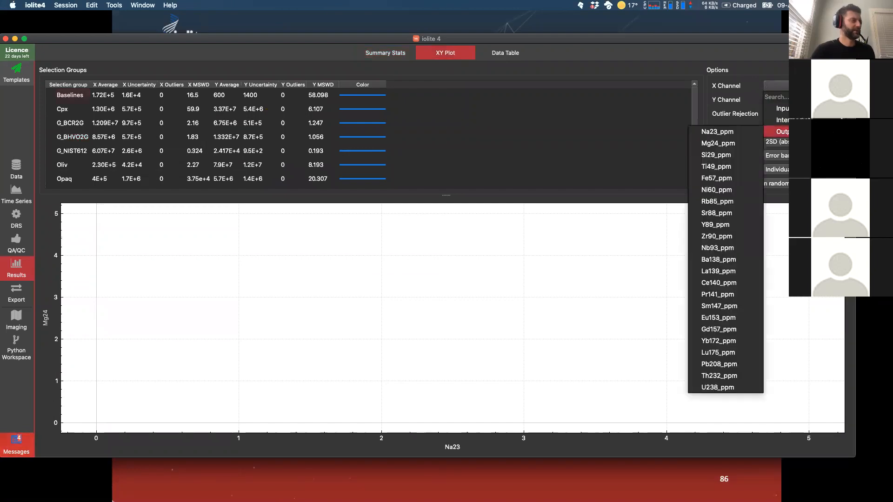
{"action": "left_click", "coordinate": [729, 179]}
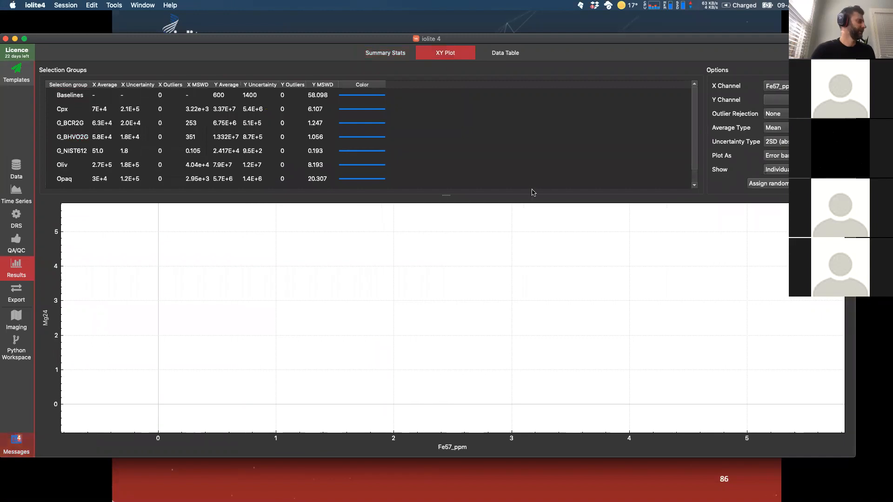
{"action": "left_click", "coordinate": [51, 164]}
{"action": "left_click", "coordinate": [776, 100]}
{"action": "mouse_move", "coordinate": [782, 145]}
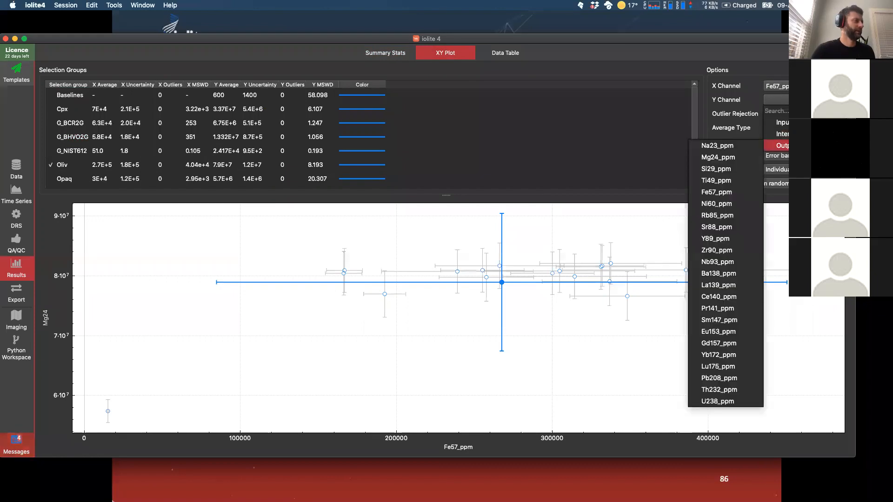
{"action": "left_click", "coordinate": [728, 159]}
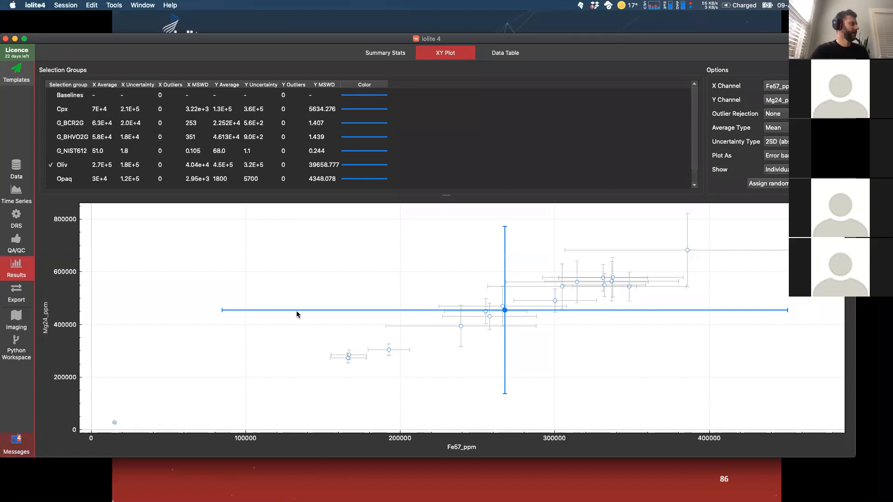
{"action": "mouse_move", "coordinate": [611, 278]}
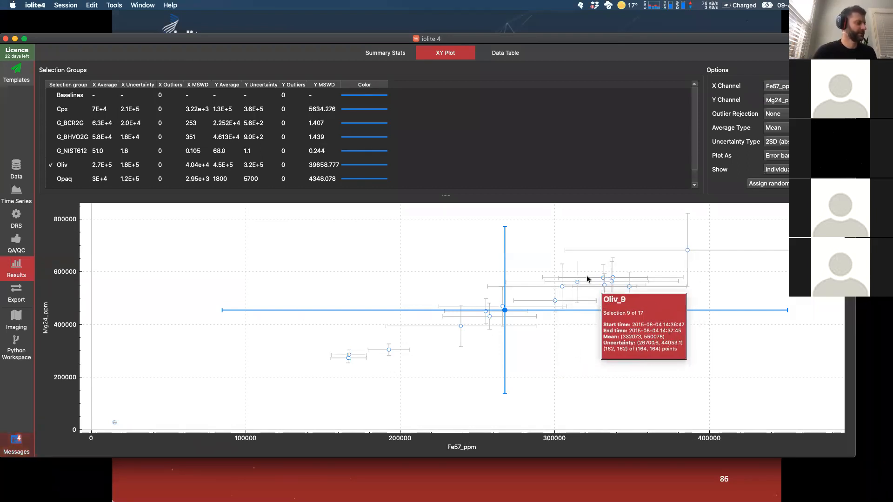
{"action": "mouse_move", "coordinate": [512, 319]}
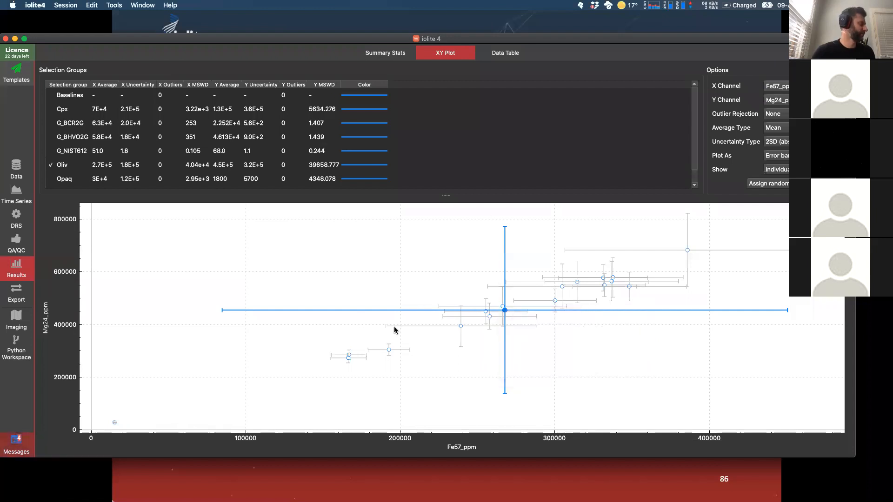
Step: Add the Cpx group to the XY plot and assign random colours to the selection groups
{"action": "scroll", "coordinate": [94, 161], "scroll_direction": "down", "scroll_amount": 1}
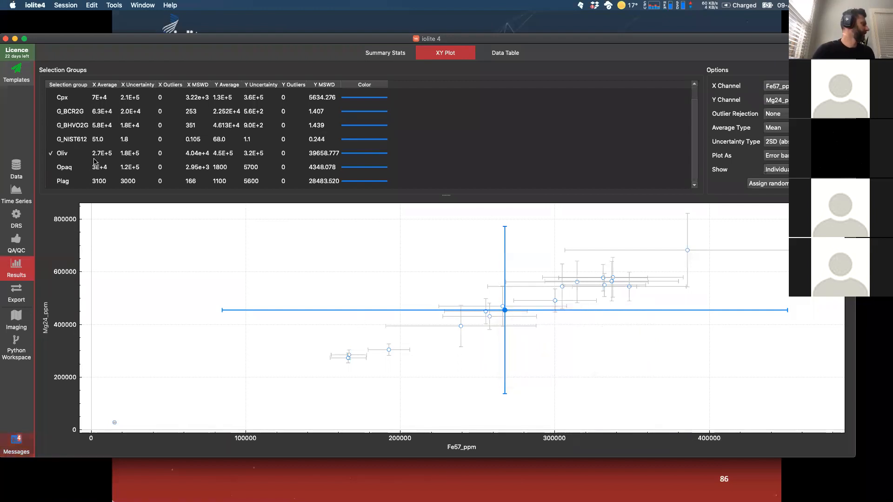
{"action": "scroll", "coordinate": [94, 161], "scroll_direction": "up", "scroll_amount": 1}
{"action": "left_click", "coordinate": [52, 109]}
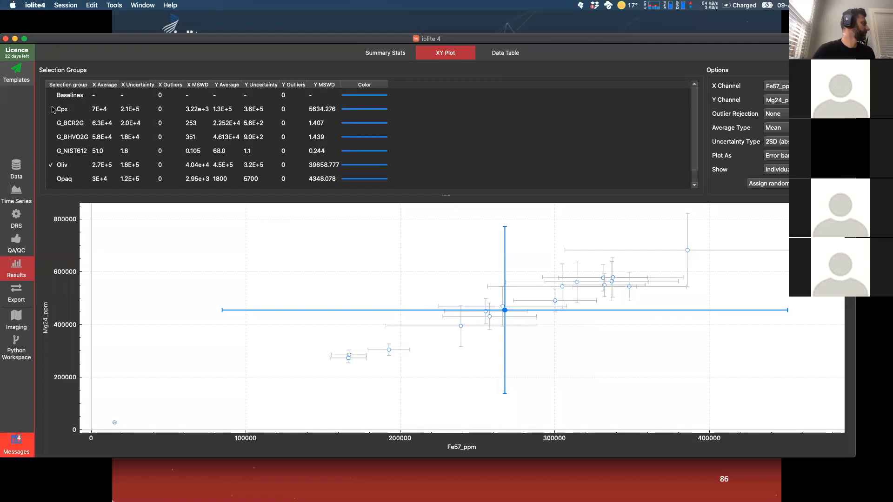
{"action": "left_click", "coordinate": [767, 184]}
{"action": "left_click", "coordinate": [767, 186]}
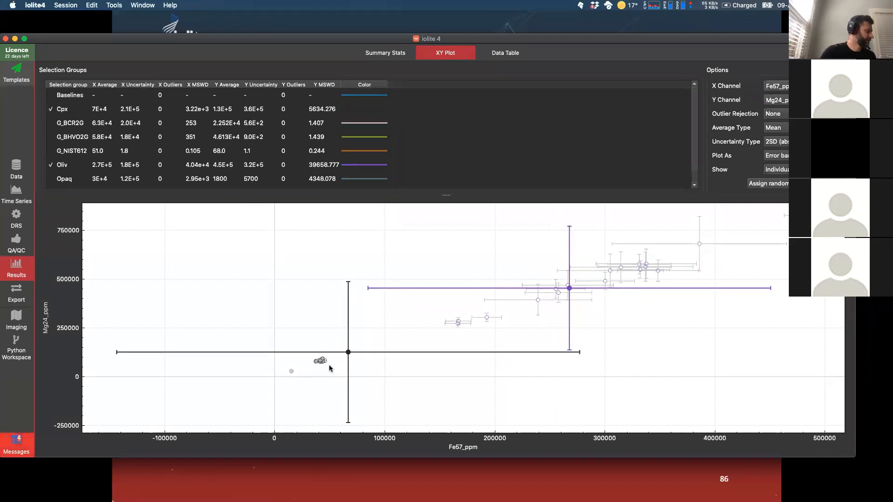
{"action": "mouse_move", "coordinate": [339, 351]}
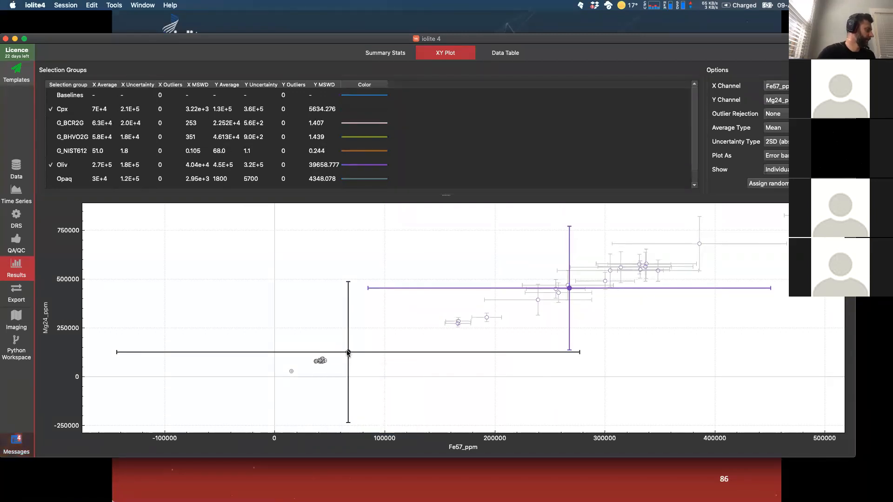
{"action": "mouse_move", "coordinate": [320, 363]}
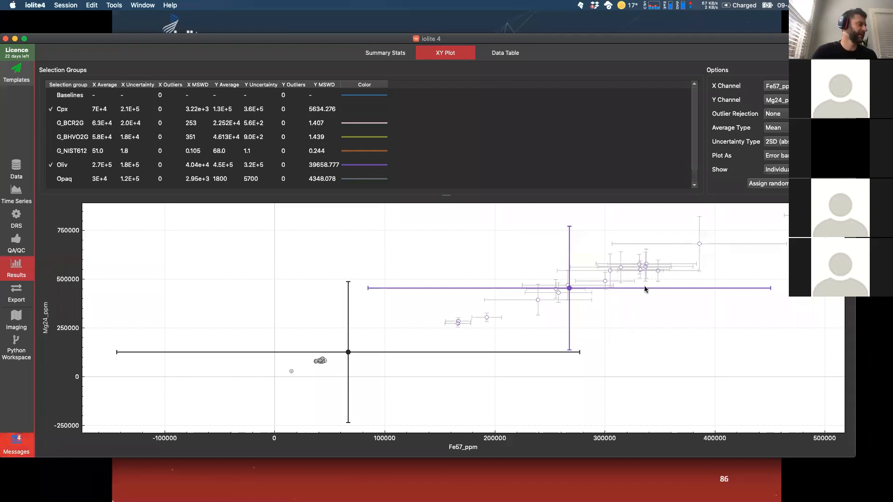
Step: Open the results data table and look through the channel columns and selection rows
{"action": "left_click", "coordinate": [497, 56]}
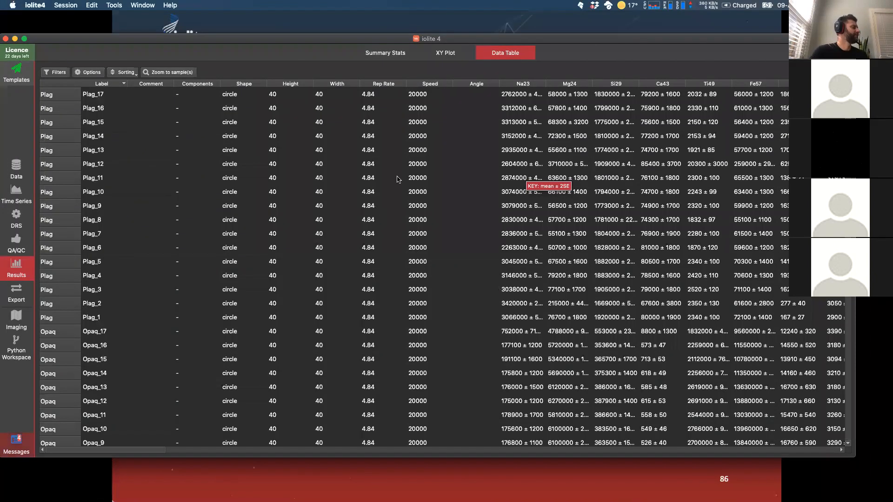
{"action": "left_click", "coordinate": [57, 94]}
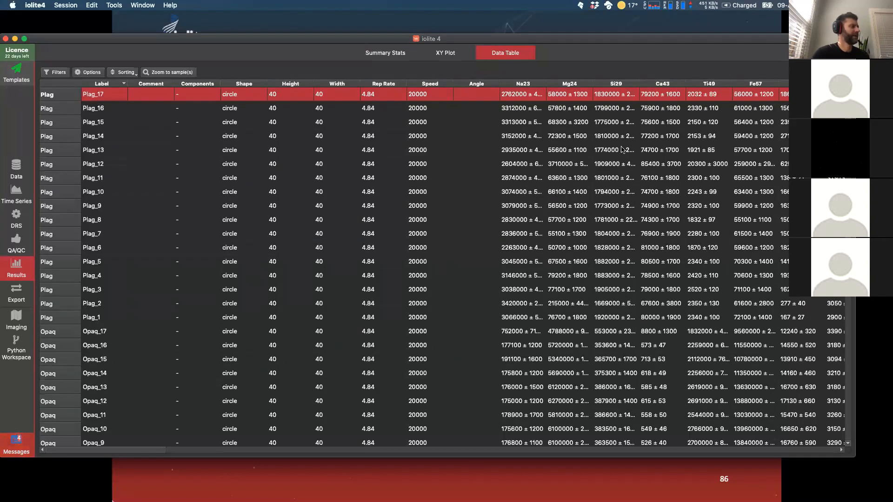
{"action": "scroll", "coordinate": [641, 122], "scroll_direction": "right", "scroll_amount": 15}
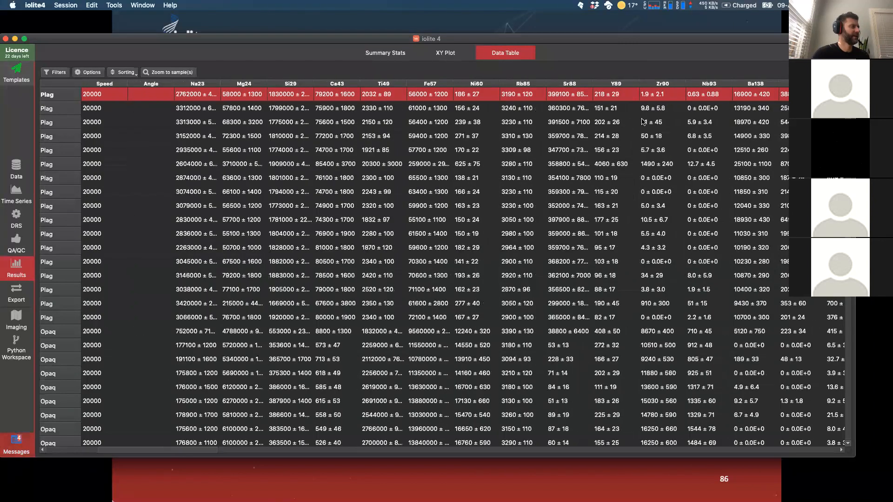
{"action": "scroll", "coordinate": [642, 122], "scroll_direction": "right", "scroll_amount": 15}
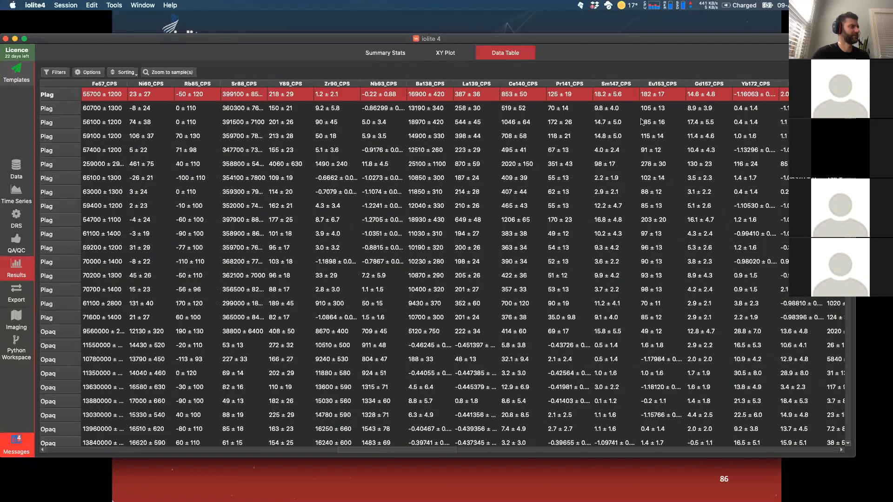
{"action": "scroll", "coordinate": [642, 122], "scroll_direction": "right", "scroll_amount": 15}
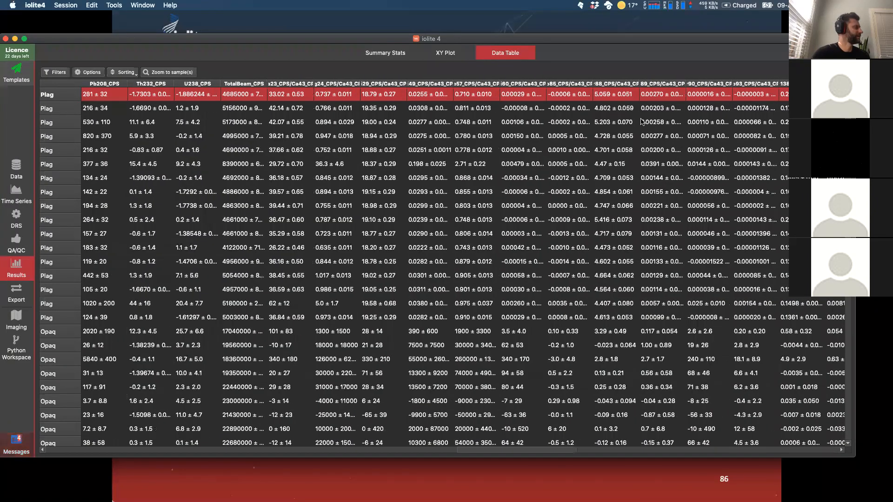
{"action": "scroll", "coordinate": [642, 122], "scroll_direction": "left", "scroll_amount": 15}
{"action": "scroll", "coordinate": [641, 121], "scroll_direction": "down", "scroll_amount": 5}
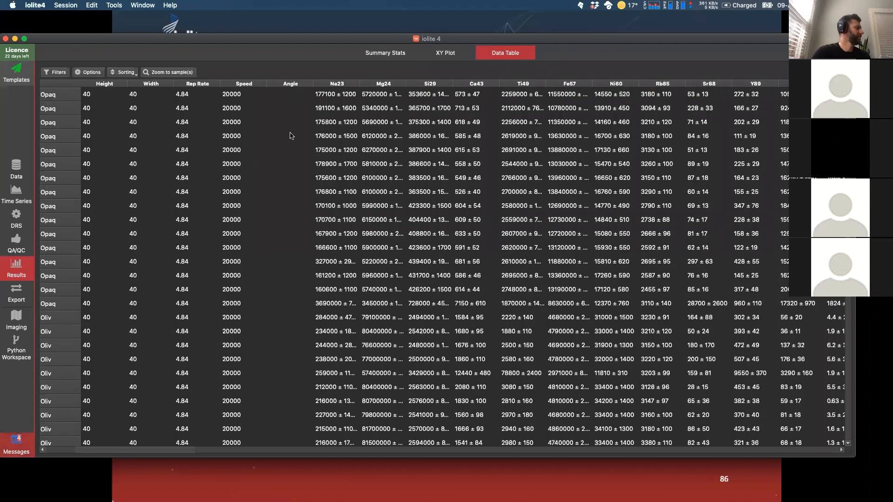
Step: Limit the data table to the Output channel type and look over the ppm results
{"action": "left_click", "coordinate": [91, 73]}
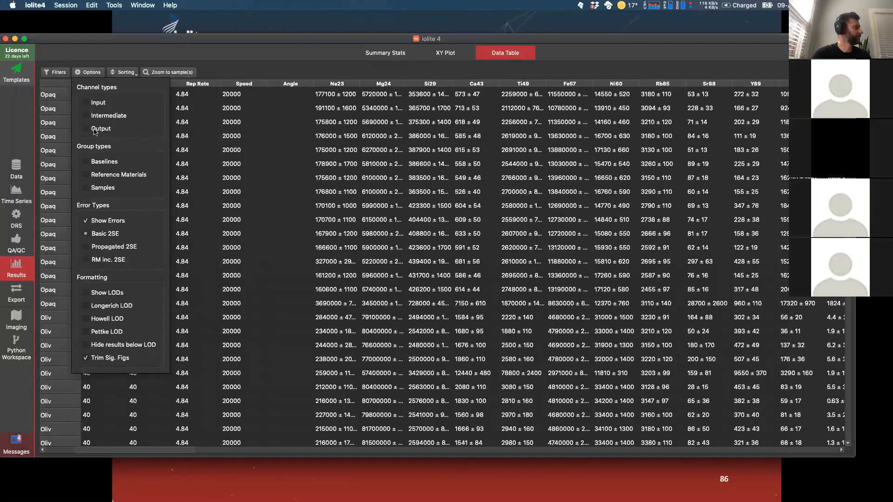
{"action": "left_click", "coordinate": [94, 131]}
{"action": "left_click", "coordinate": [88, 73]}
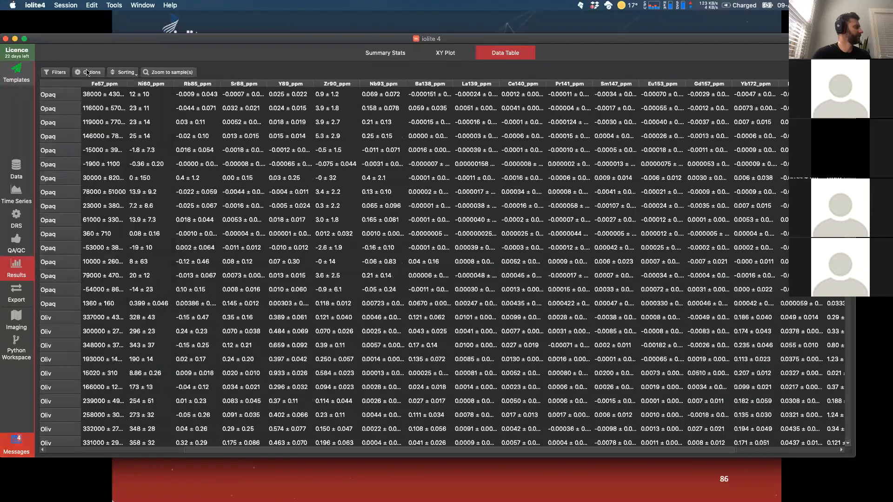
{"action": "scroll", "coordinate": [120, 119], "scroll_direction": "left", "scroll_amount": 4}
{"action": "scroll", "coordinate": [120, 118], "scroll_direction": "down", "scroll_amount": 3}
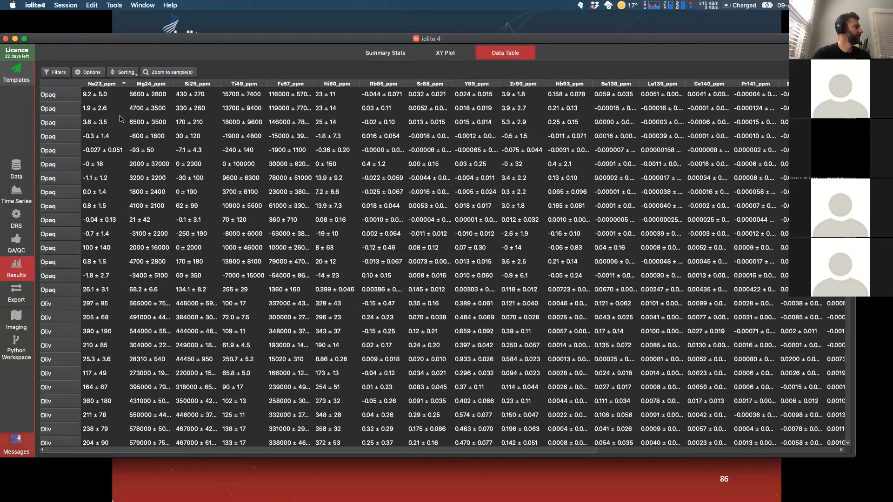
{"action": "scroll", "coordinate": [120, 118], "scroll_direction": "up", "scroll_amount": 7}
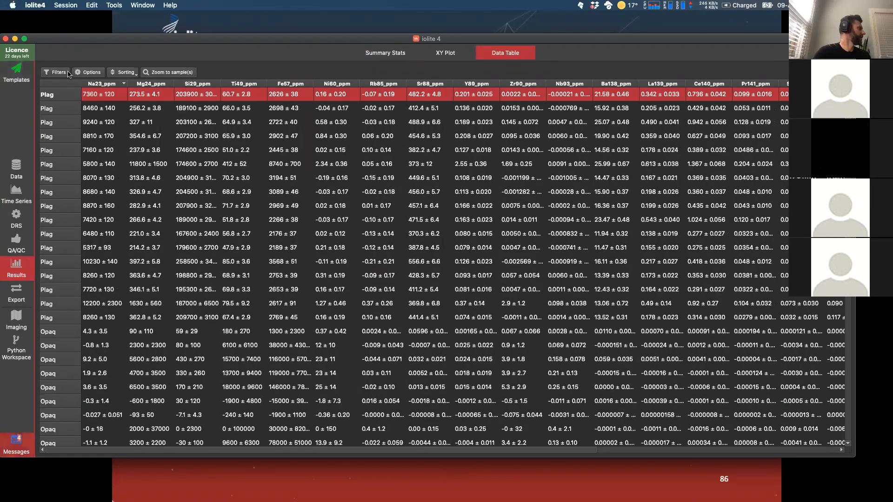
Step: Restrict the data table to the Reference Materials group type and look over the remaining rows
{"action": "left_click", "coordinate": [83, 73]}
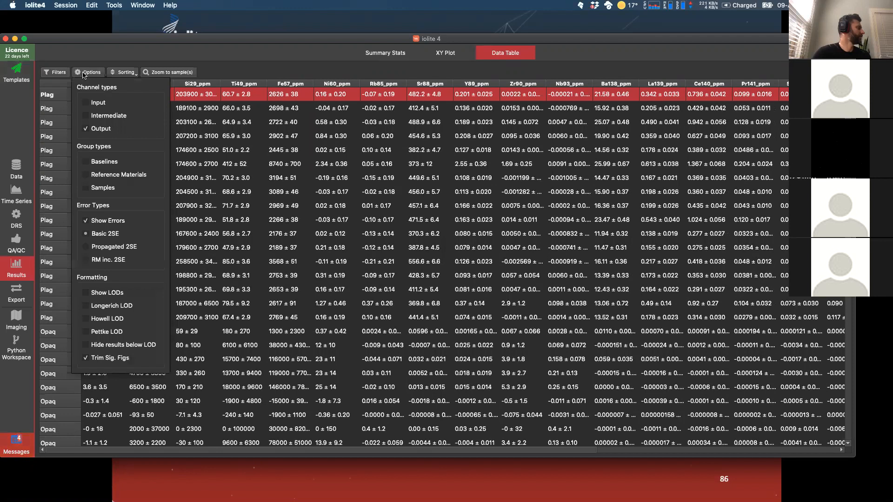
{"action": "left_click", "coordinate": [85, 175]}
{"action": "left_click", "coordinate": [91, 73]}
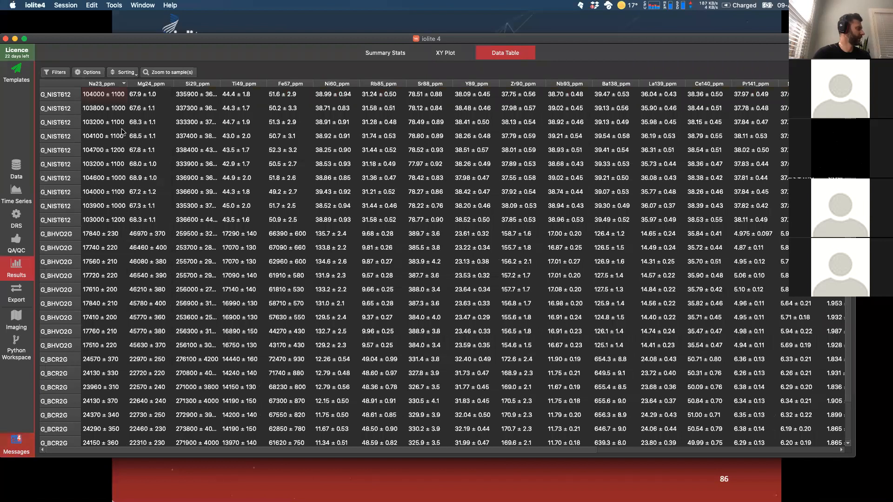
{"action": "scroll", "coordinate": [122, 132], "scroll_direction": "down", "scroll_amount": 2}
{"action": "scroll", "coordinate": [123, 132], "scroll_direction": "up", "scroll_amount": 2}
{"action": "scroll", "coordinate": [122, 132], "scroll_direction": "right", "scroll_amount": 1}
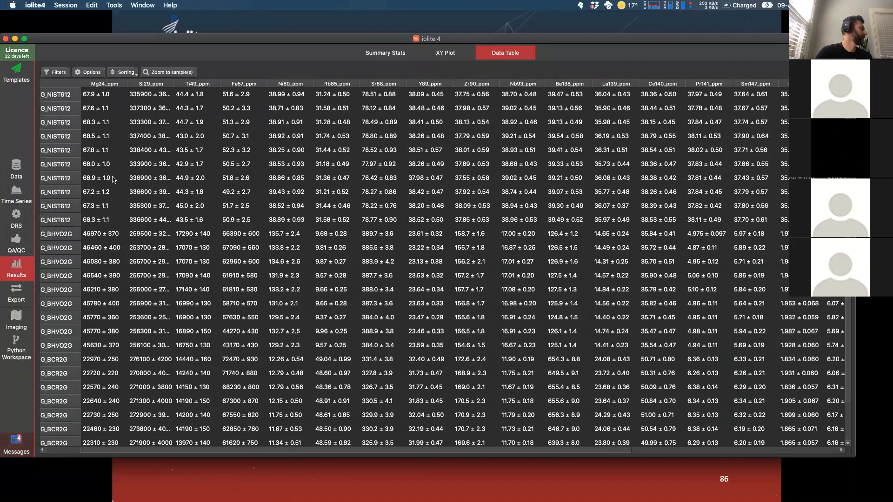
{"action": "left_click", "coordinate": [92, 73]}
{"action": "left_click", "coordinate": [93, 73]}
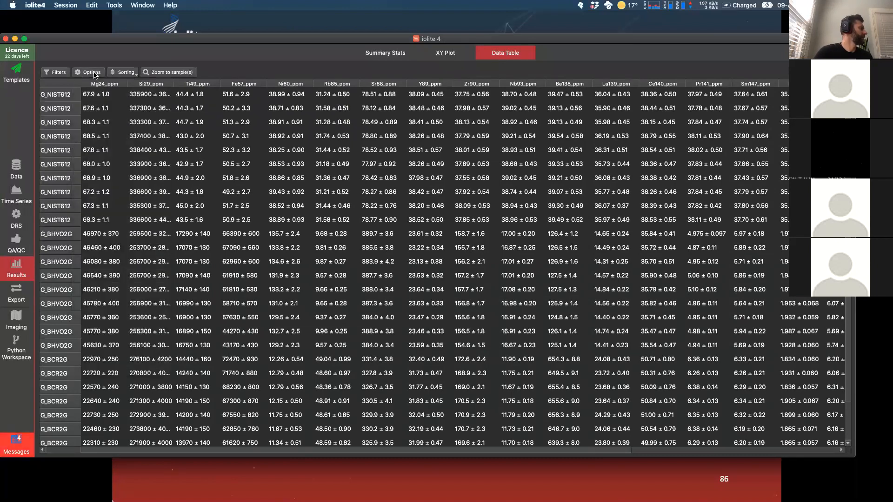
Step: Disable the Output Channels and Reference Materials filters in the data table's filter list
{"action": "left_click", "coordinate": [59, 73]}
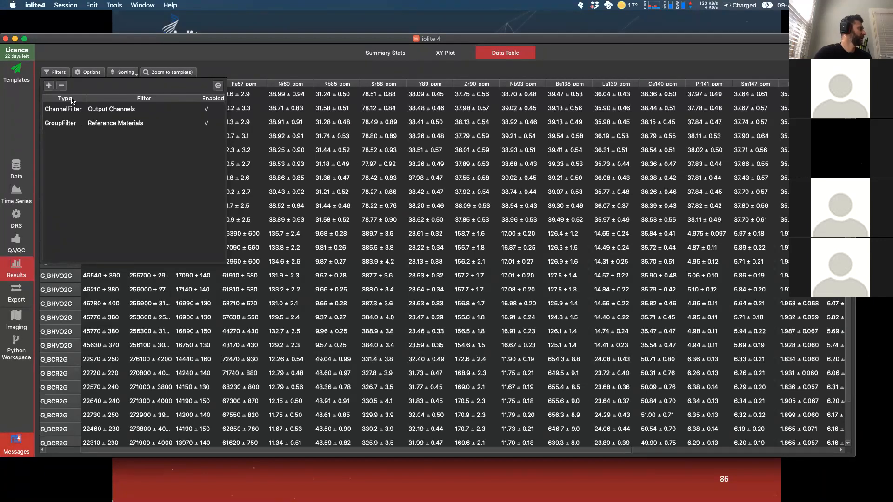
{"action": "left_click", "coordinate": [206, 109]}
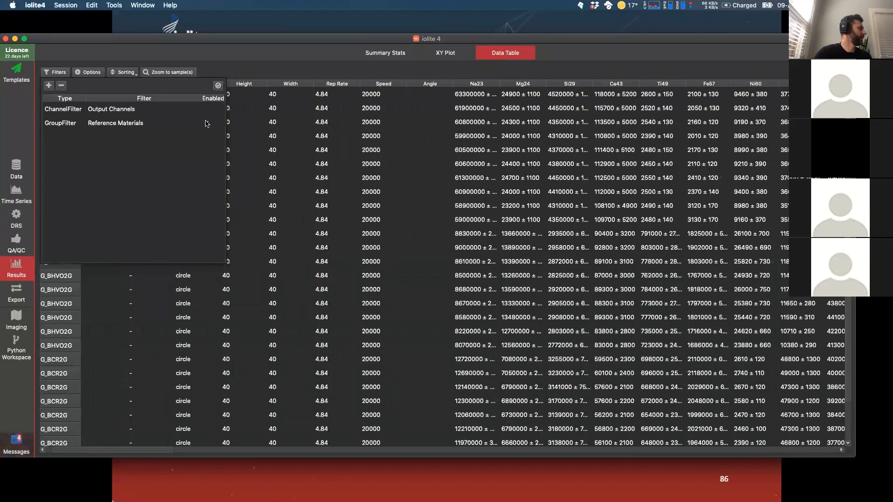
{"action": "left_click", "coordinate": [206, 122]}
Step: Add a ResultFilter with the condition Sr88_ppm > 100 to the data table and check the filtered rows
{"action": "left_click", "coordinate": [49, 86]}
{"action": "double_click", "coordinate": [61, 137]}
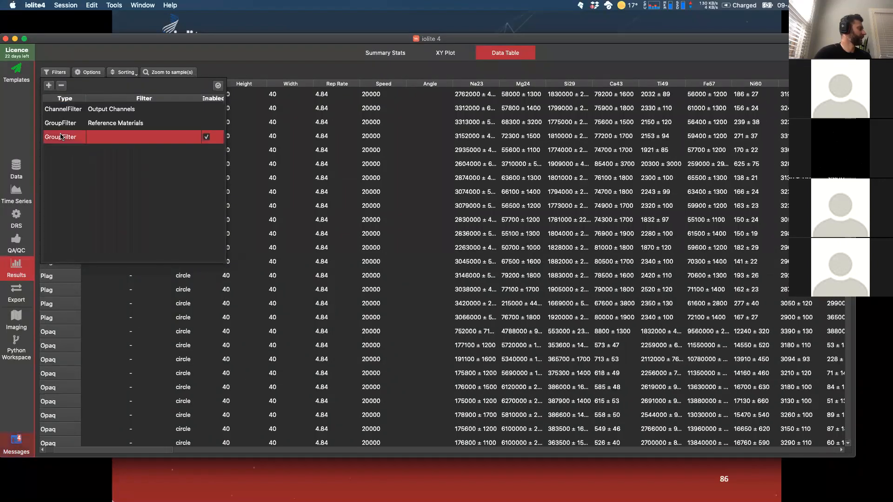
{"action": "left_click", "coordinate": [61, 136]}
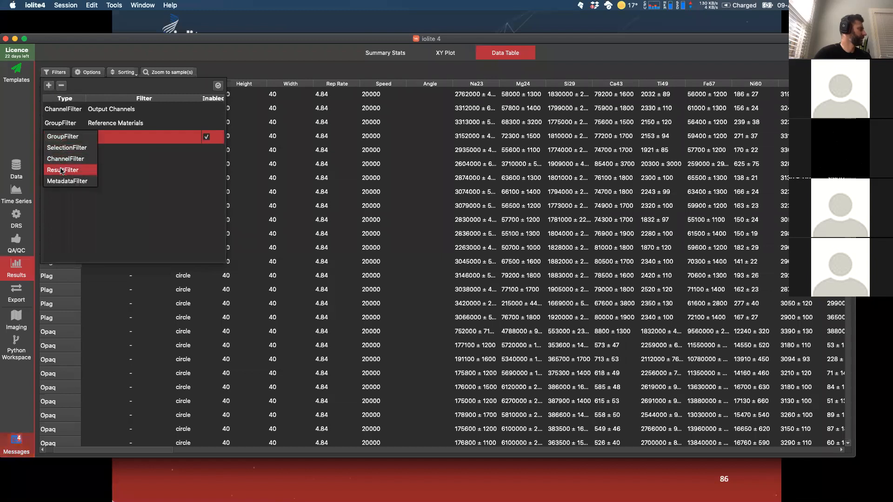
{"action": "left_click", "coordinate": [62, 170]}
{"action": "double_click", "coordinate": [99, 141]}
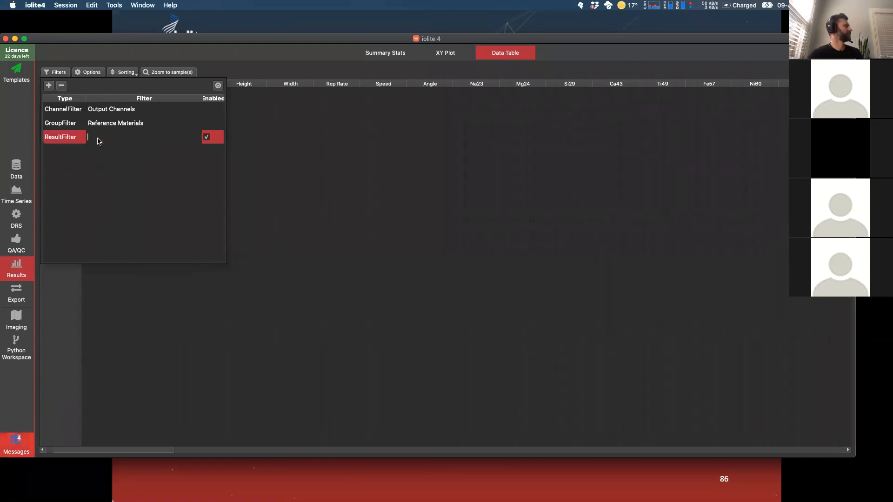
{"action": "type", "text": "Sr88_ppm >"}
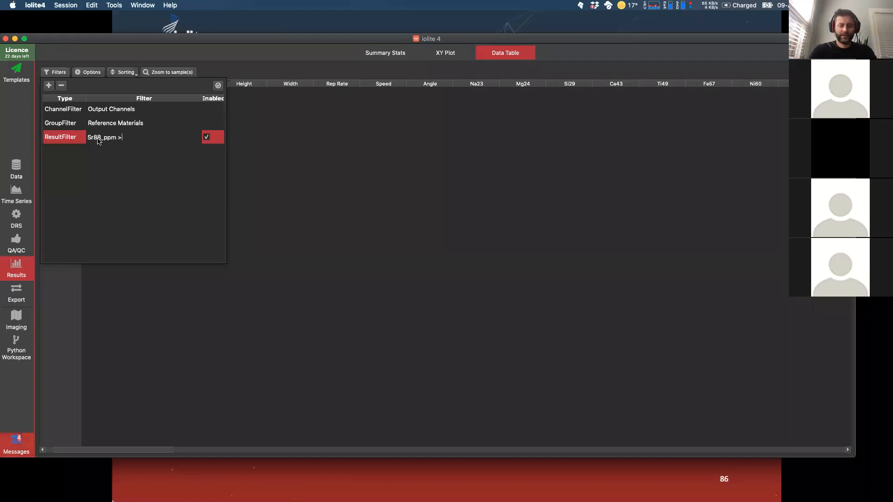
{"action": "type", "text": "100"}
{"action": "key", "text": "Return"}
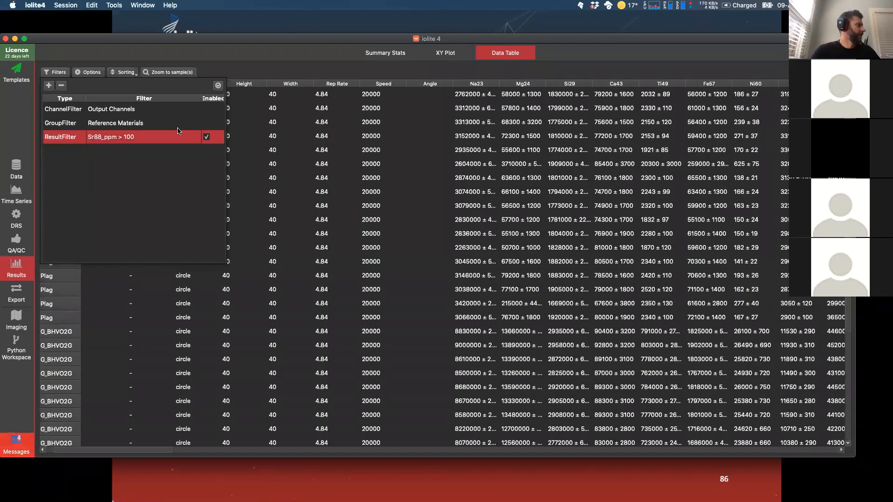
{"action": "left_click", "coordinate": [323, 67]}
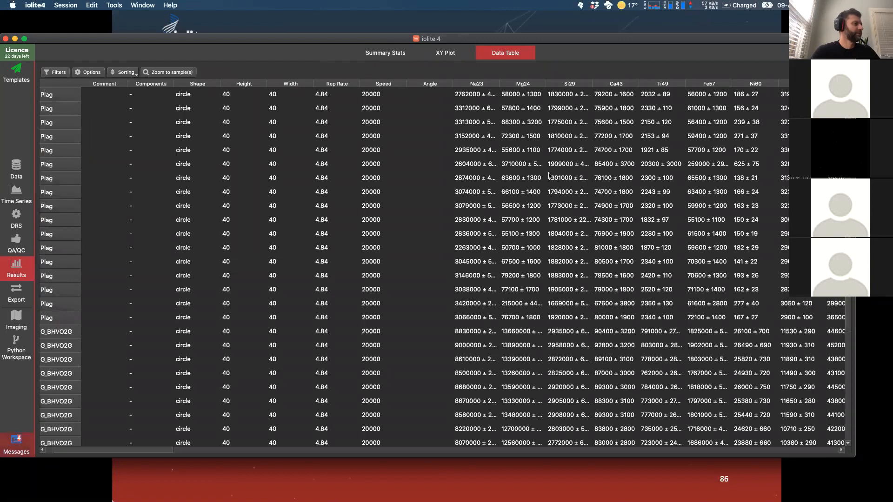
{"action": "scroll", "coordinate": [549, 175], "scroll_direction": "right", "scroll_amount": 5}
{"action": "scroll", "coordinate": [549, 175], "scroll_direction": "down", "scroll_amount": 3}
{"action": "scroll", "coordinate": [549, 175], "scroll_direction": "left", "scroll_amount": 6}
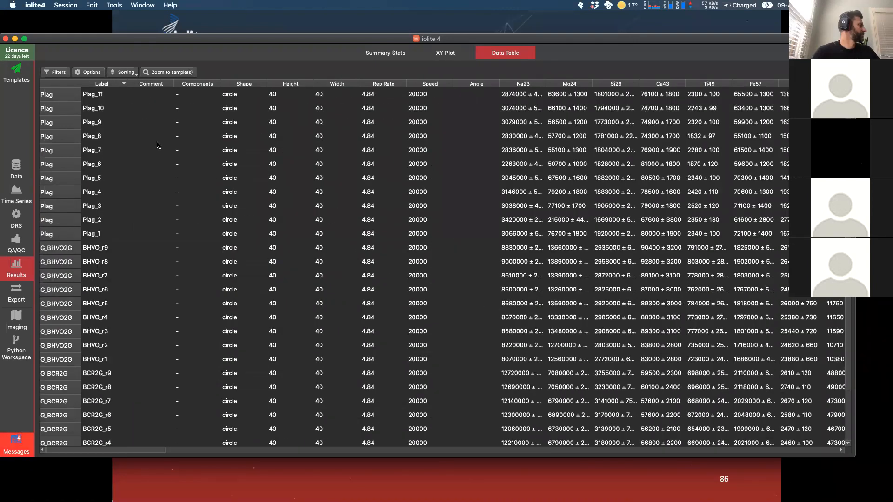
Step: Re-enable the Output Channels filter on the data table and look over the Sr88_ppm values of the listed rows
{"action": "left_click", "coordinate": [67, 73]}
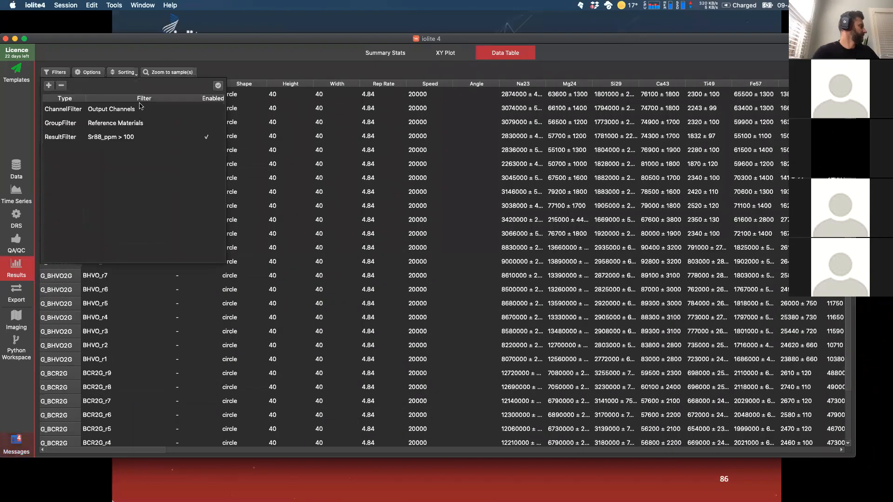
{"action": "left_click", "coordinate": [207, 111]}
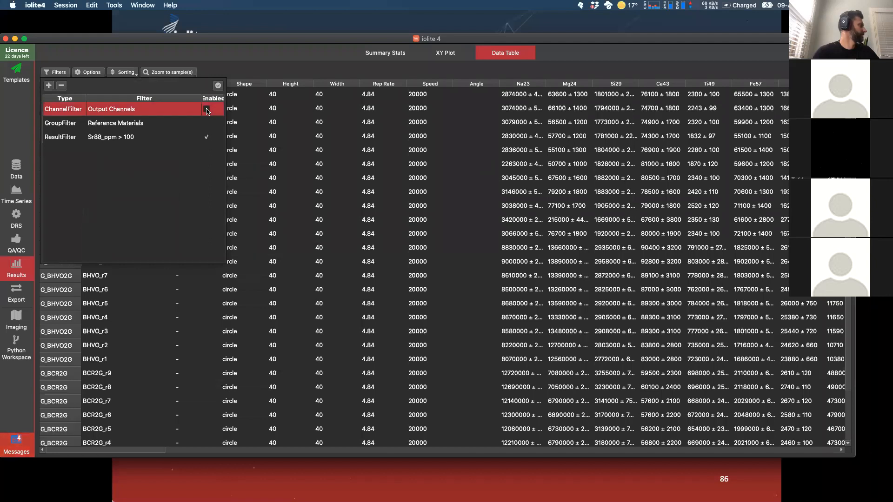
{"action": "left_click", "coordinate": [208, 110]}
{"action": "left_click", "coordinate": [286, 61]}
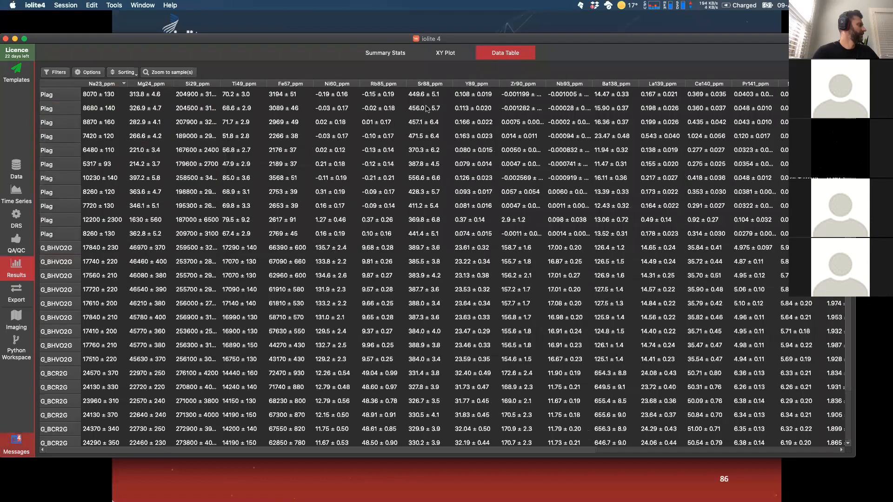
{"action": "scroll", "coordinate": [420, 144], "scroll_direction": "down", "scroll_amount": 3}
{"action": "scroll", "coordinate": [421, 144], "scroll_direction": "up", "scroll_amount": 3}
{"action": "scroll", "coordinate": [420, 147], "scroll_direction": "up", "scroll_amount": 3}
{"action": "scroll", "coordinate": [427, 200], "scroll_direction": "down", "scroll_amount": 5}
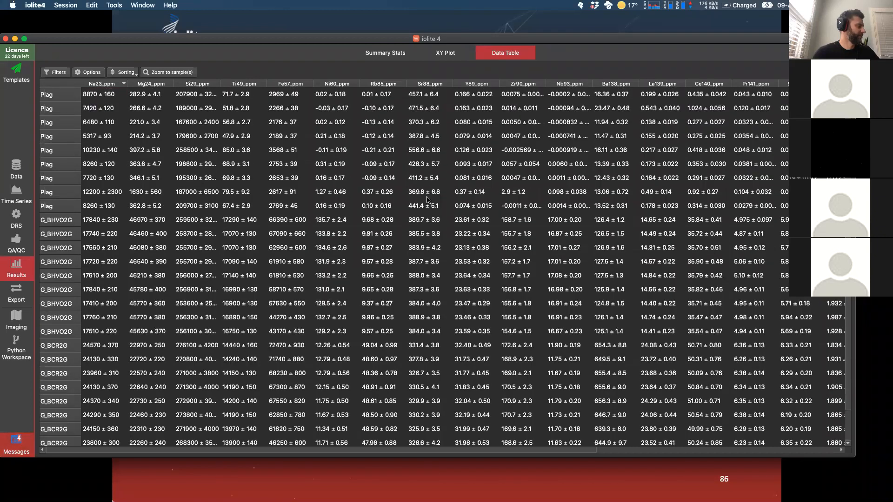
{"action": "scroll", "coordinate": [427, 200], "scroll_direction": "up", "scroll_amount": 5}
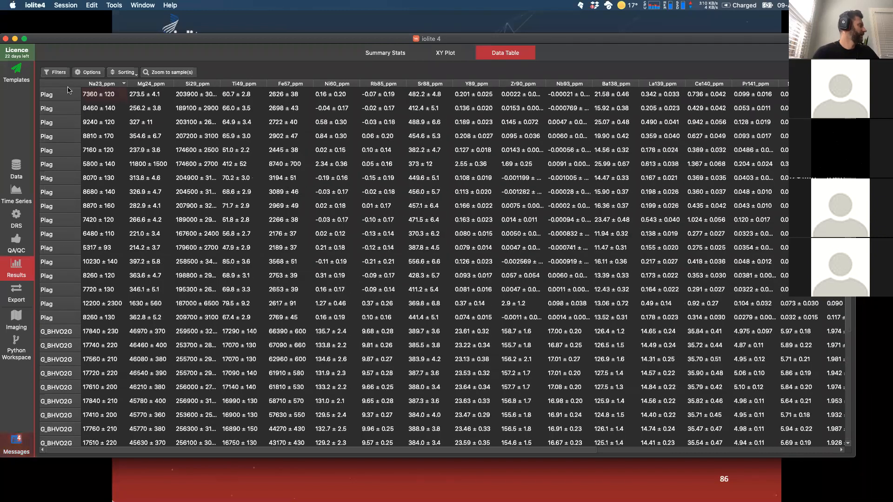
Step: Change the ResultFilter condition on the data table to Sr88_ppm > 400
{"action": "left_click", "coordinate": [61, 73]}
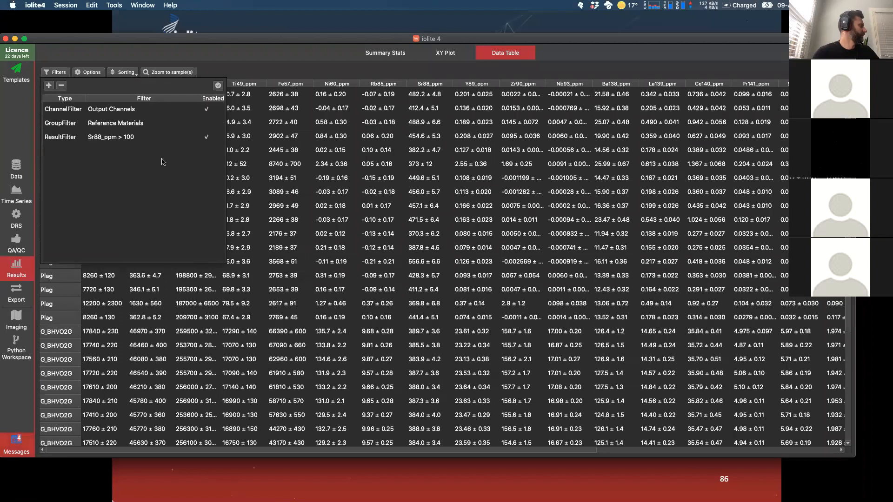
{"action": "double_click", "coordinate": [127, 138]}
{"action": "left_click", "coordinate": [126, 137]}
{"action": "key", "text": "BackSpace"}
{"action": "type", "text": "4"}
{"action": "key", "text": "Return"}
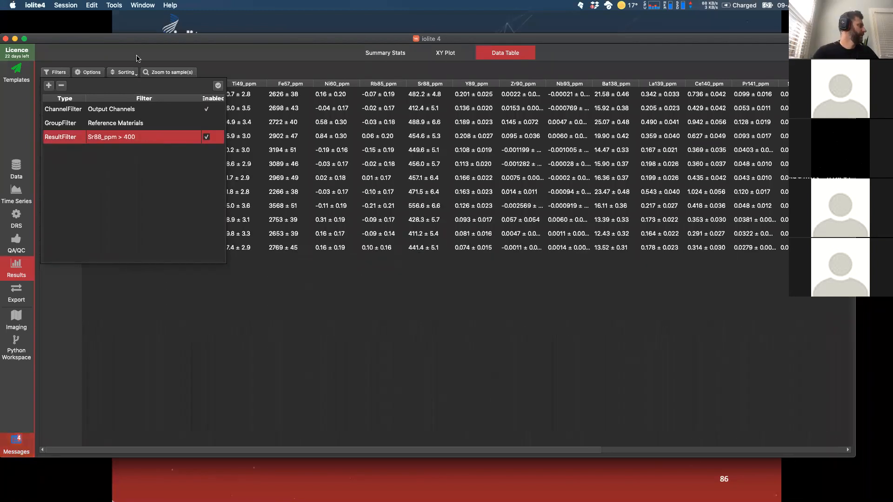
{"action": "left_click", "coordinate": [325, 66]}
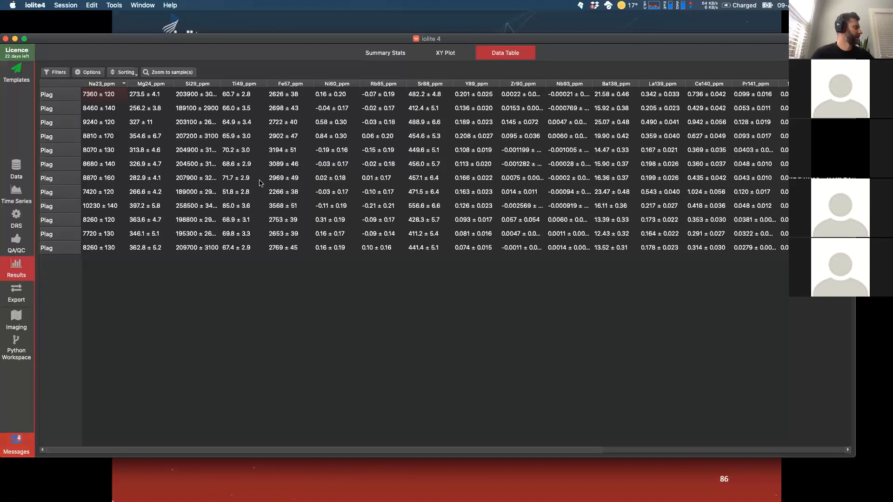
Step: Look at the data table's options for saving to a file and for sorting, without applying any
{"action": "left_click", "coordinate": [274, 165]}
{"action": "right_click", "coordinate": [279, 164]}
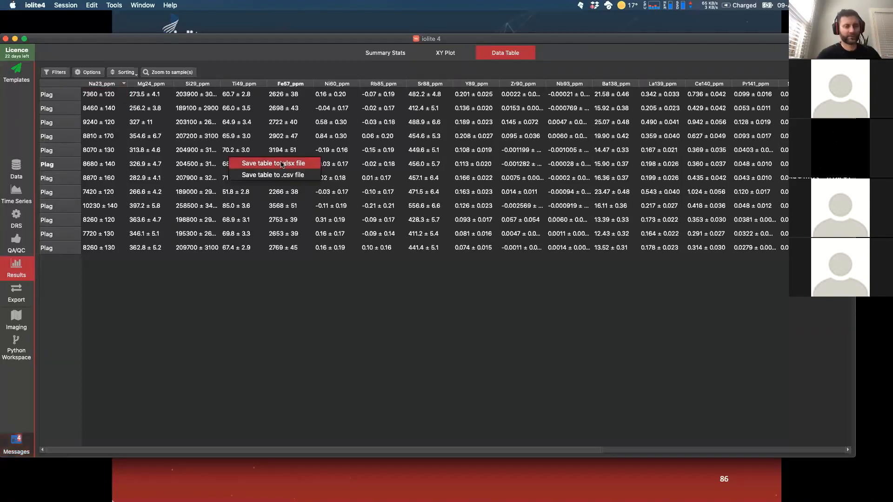
{"action": "left_click", "coordinate": [277, 126]}
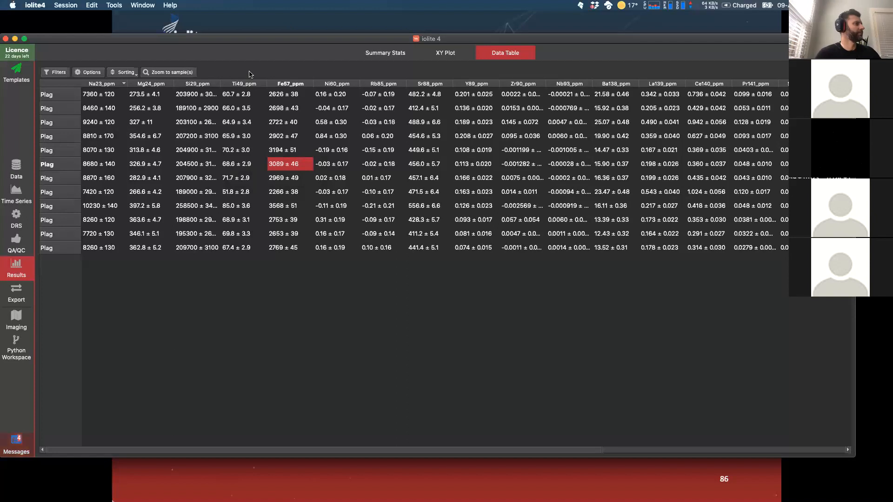
{"action": "left_click", "coordinate": [124, 72]}
{"action": "left_click", "coordinate": [218, 64]}
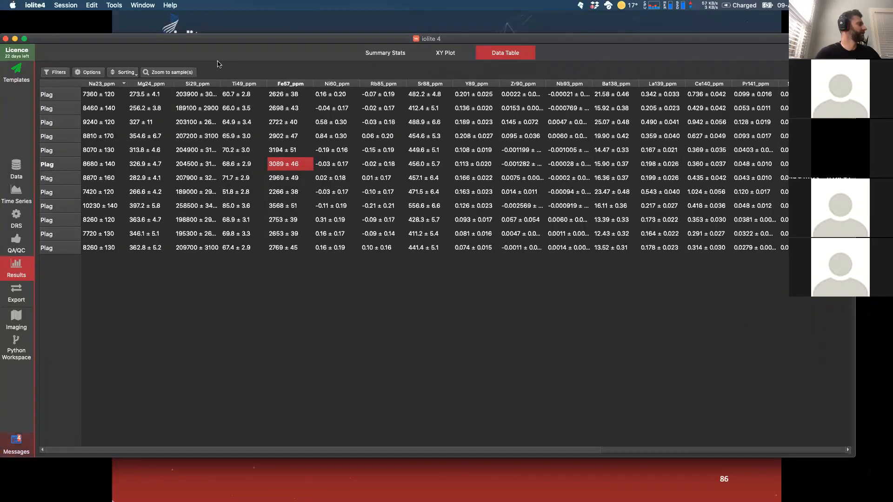
Step: Select the third Plag row in the filtered data table and return to the summary statistics
{"action": "left_click", "coordinate": [222, 126]}
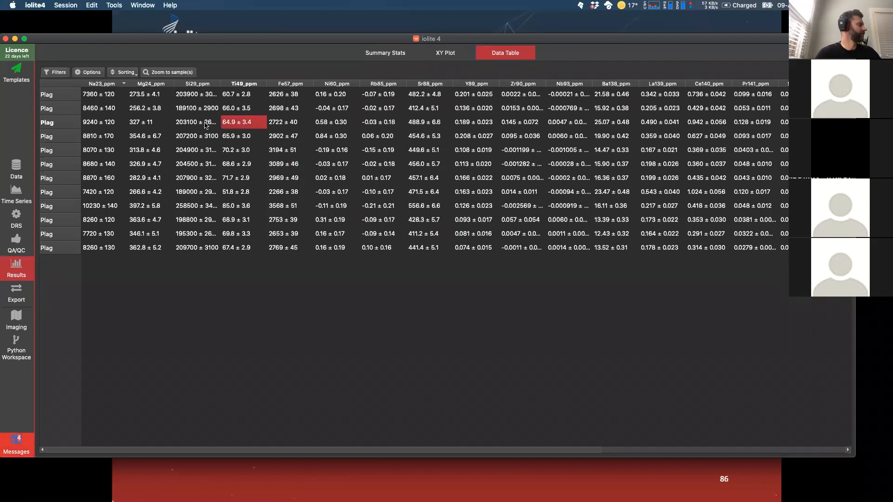
{"action": "left_click", "coordinate": [78, 126]}
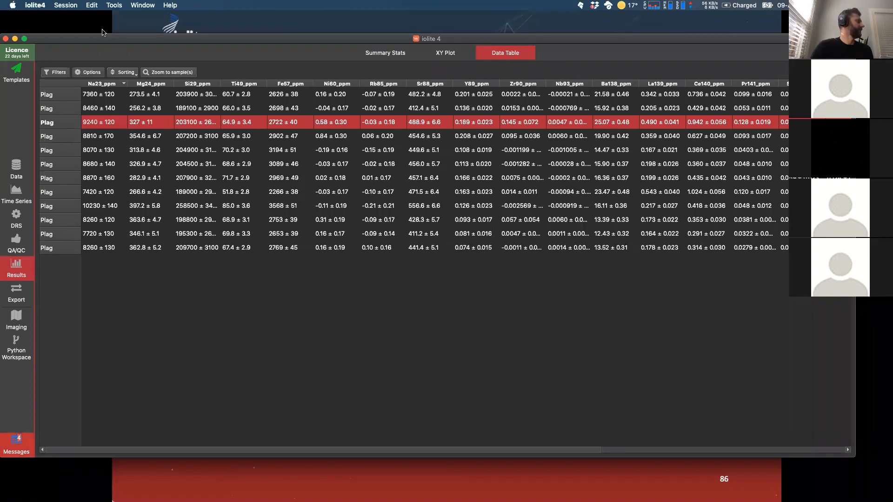
{"action": "left_click_drag", "start_coordinate": [103, 39], "coordinate": [103, 18]}
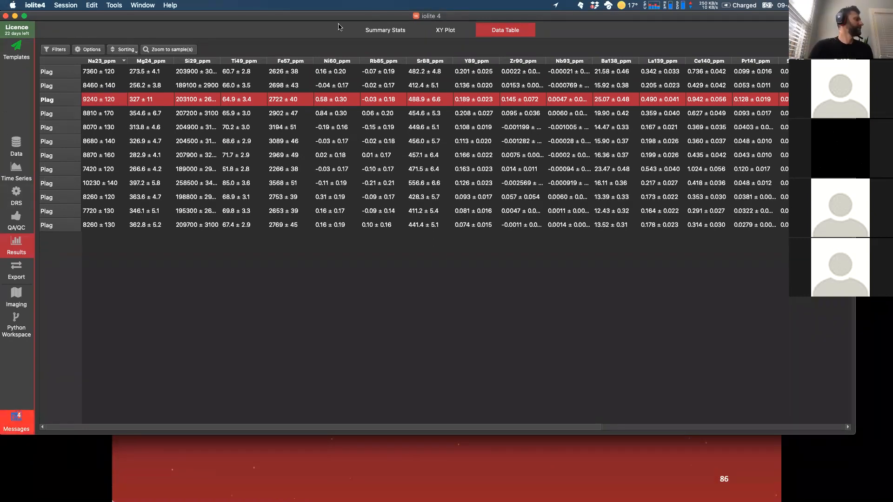
{"action": "left_click", "coordinate": [371, 31]}
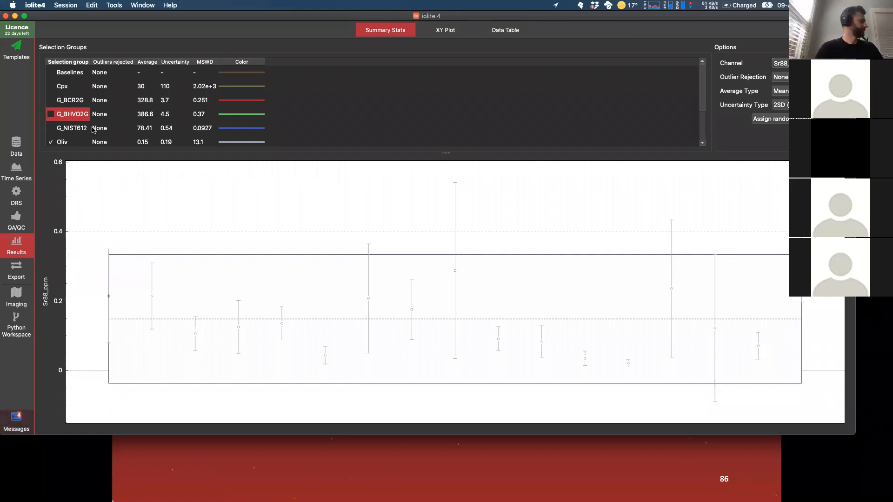
Step: Browse the available QA/QC modules and read their descriptions, ending on Secondary Check
{"action": "left_click", "coordinate": [13, 221]}
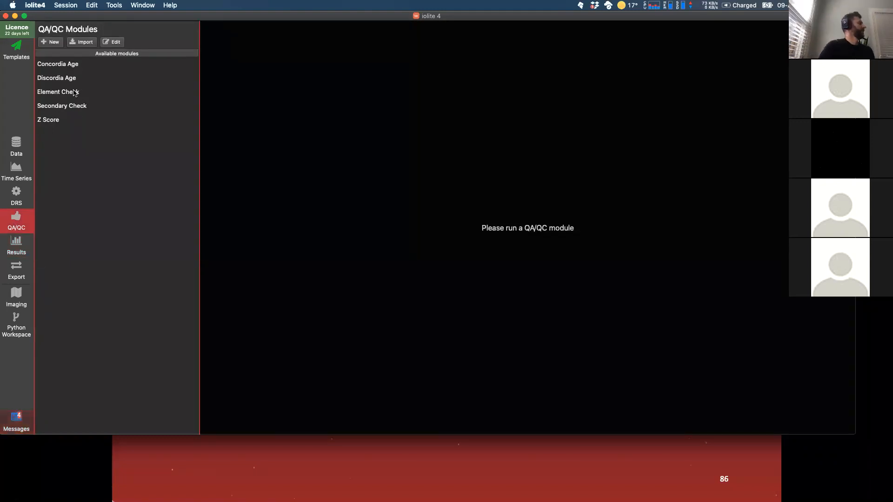
{"action": "left_click", "coordinate": [59, 68]}
{"action": "left_click", "coordinate": [55, 77]}
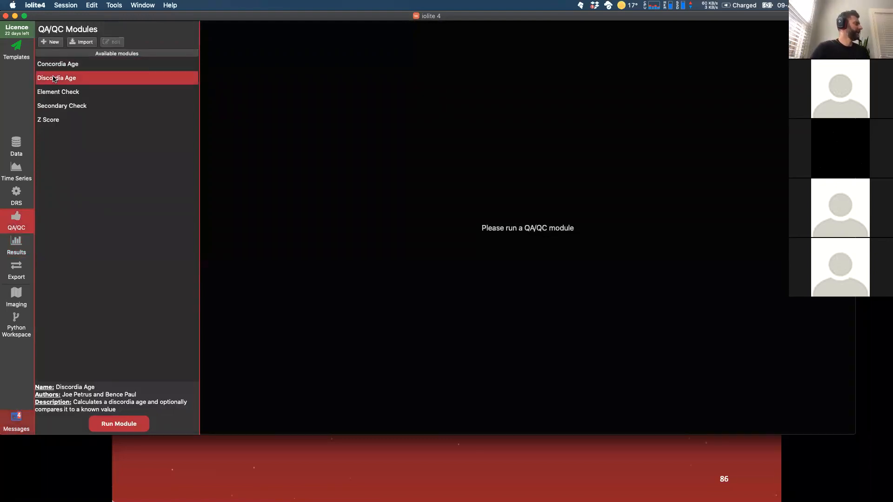
{"action": "left_click", "coordinate": [56, 65]}
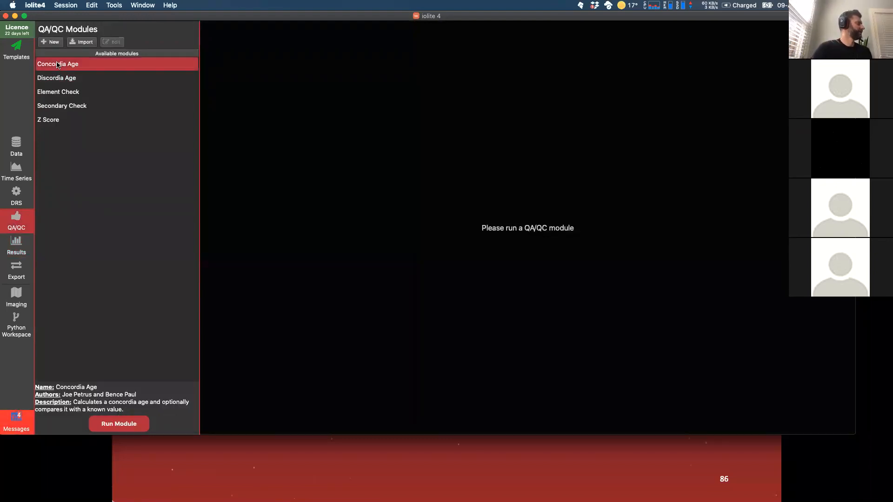
{"action": "left_click", "coordinate": [60, 96]}
{"action": "left_click", "coordinate": [55, 120]}
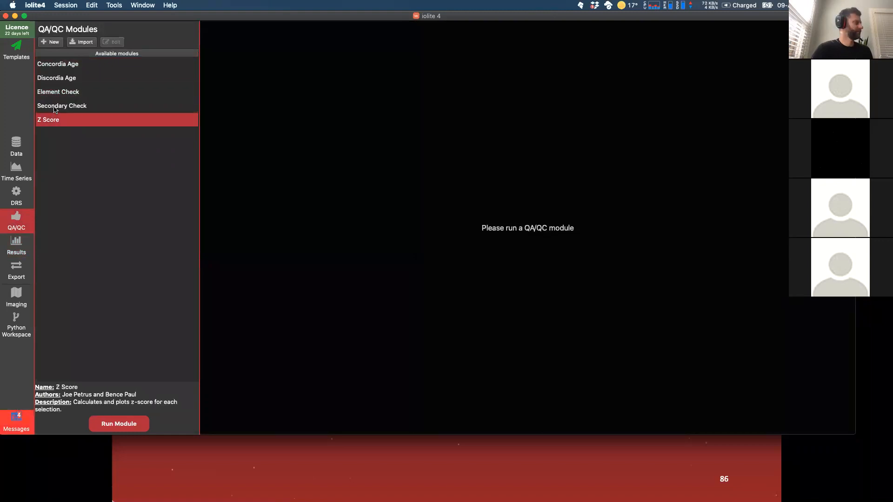
{"action": "left_click", "coordinate": [54, 109]}
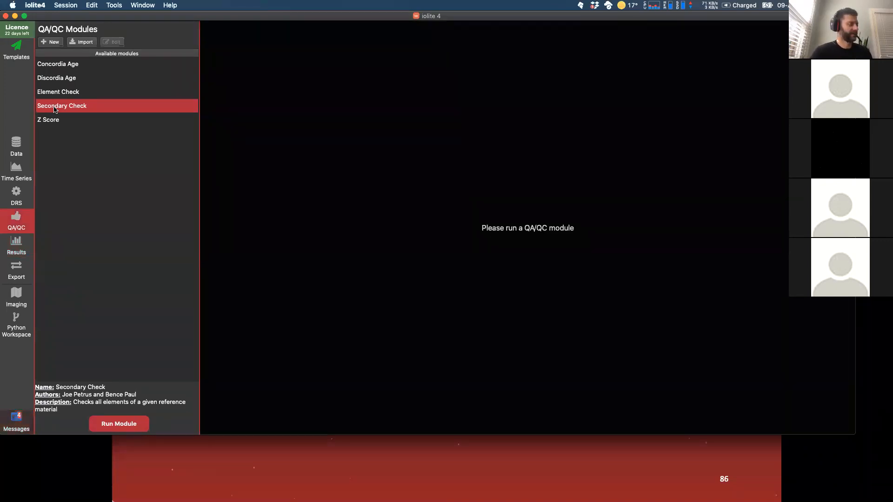
Step: Run the Secondary Check QA/QC module and maximize its window within the workspace
{"action": "double_click", "coordinate": [55, 109]}
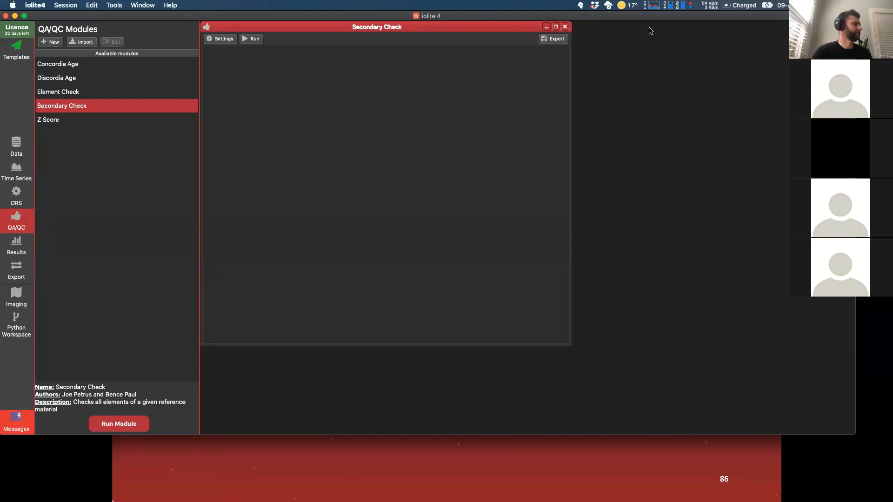
{"action": "left_click_drag", "start_coordinate": [656, 18], "coordinate": [660, 48]}
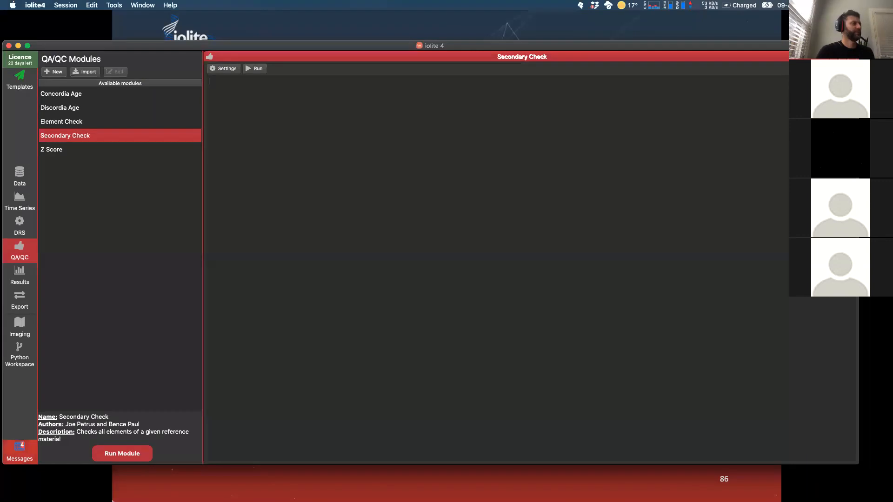
{"action": "left_click", "coordinate": [842, 57]}
{"action": "mouse_move", "coordinate": [407, 56]}
{"action": "left_mouse_down"}
{"action": "mouse_move", "coordinate": [435, 82]}
{"action": "mouse_move", "coordinate": [409, 58]}
{"action": "left_mouse_up"}
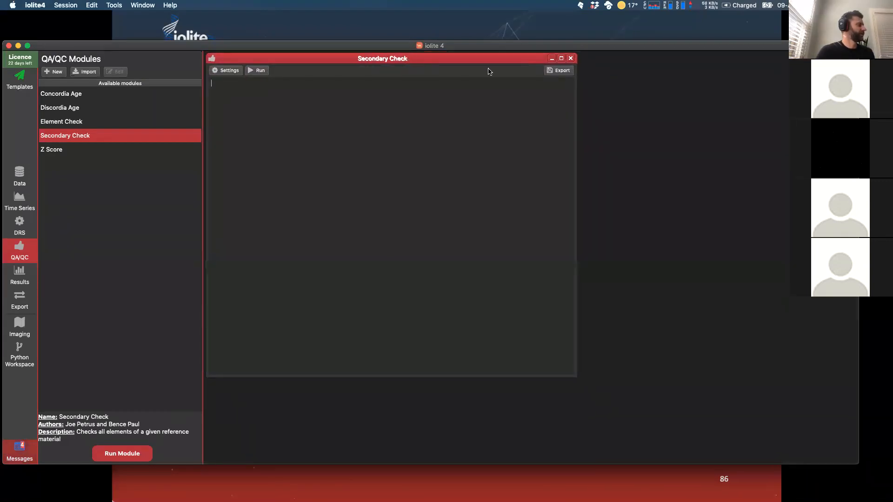
{"action": "left_click", "coordinate": [560, 58]}
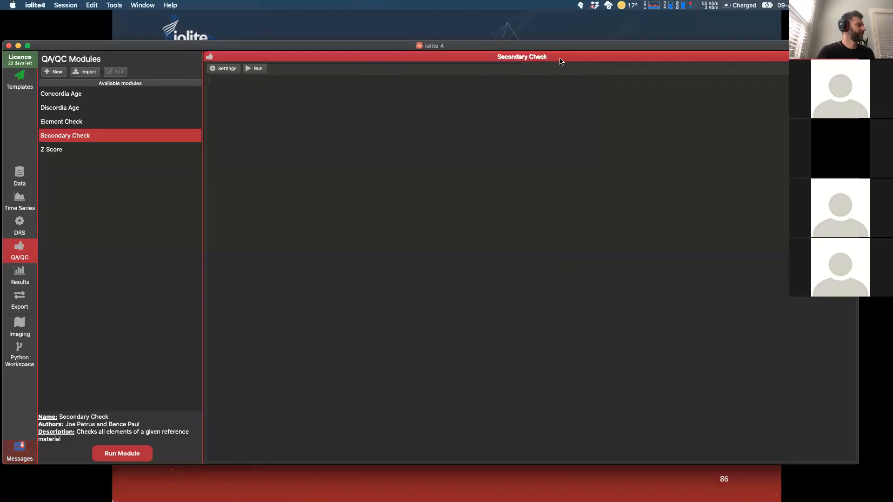
Step: Set the Secondary Check reference material to G_BCR2G and show its accuracy plot
{"action": "left_click", "coordinate": [226, 70]}
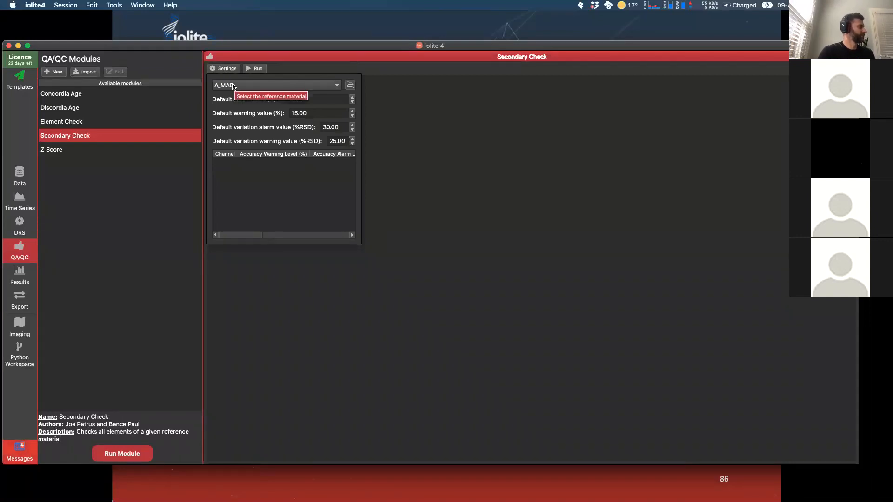
{"action": "left_click", "coordinate": [233, 86]}
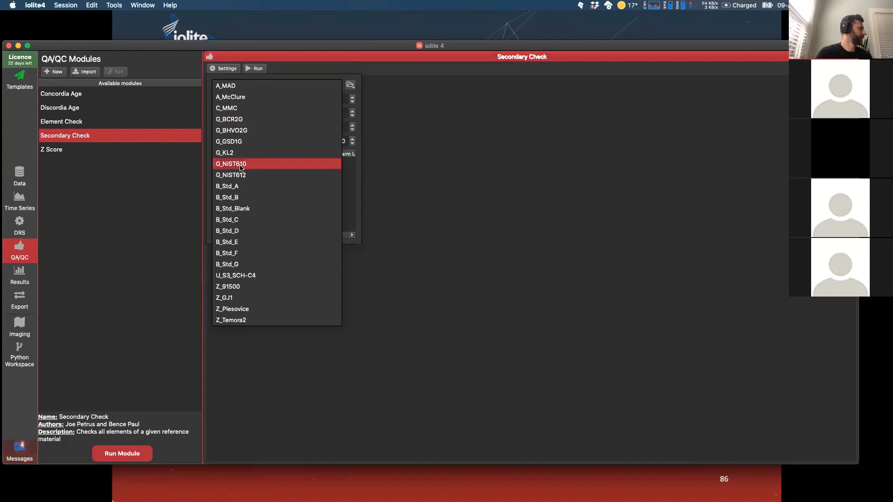
{"action": "left_click", "coordinate": [232, 123]}
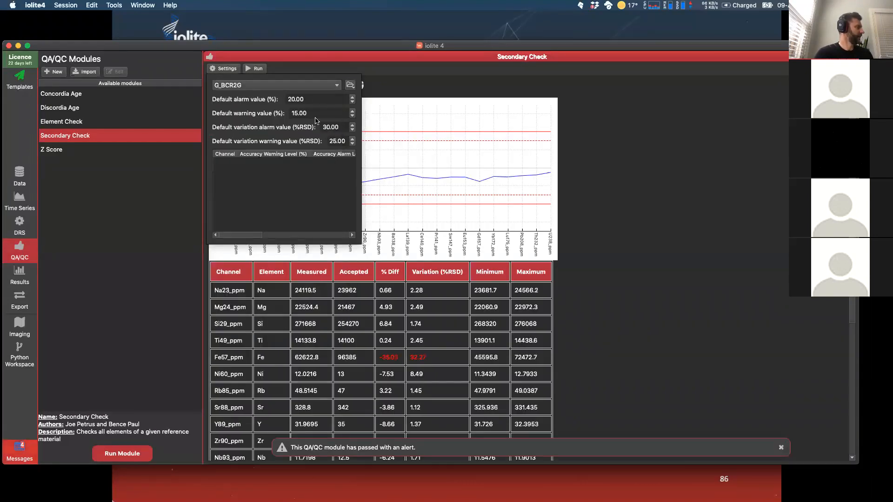
{"action": "left_click", "coordinate": [446, 87]}
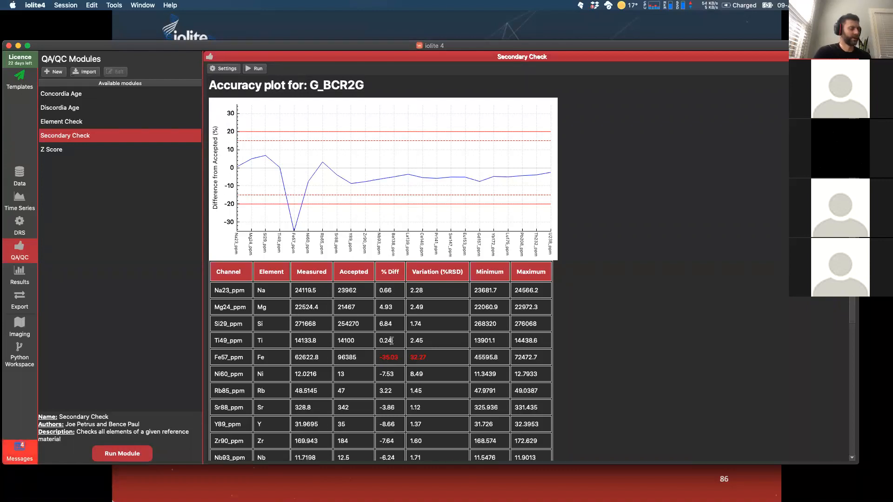
Step: Examine the G_BCR2G accuracy plot and the per-channel table of differences and variation
{"action": "scroll", "coordinate": [392, 341], "scroll_direction": "down", "scroll_amount": 2}
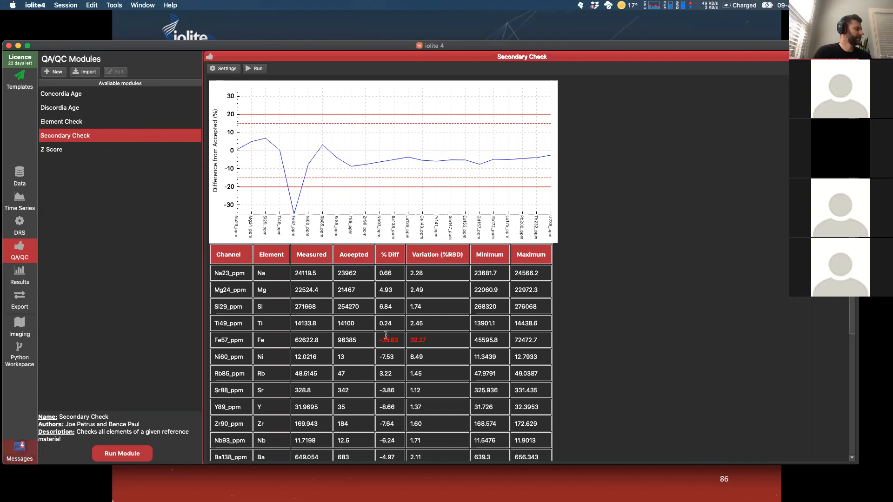
{"action": "scroll", "coordinate": [390, 293], "scroll_direction": "up", "scroll_amount": 1}
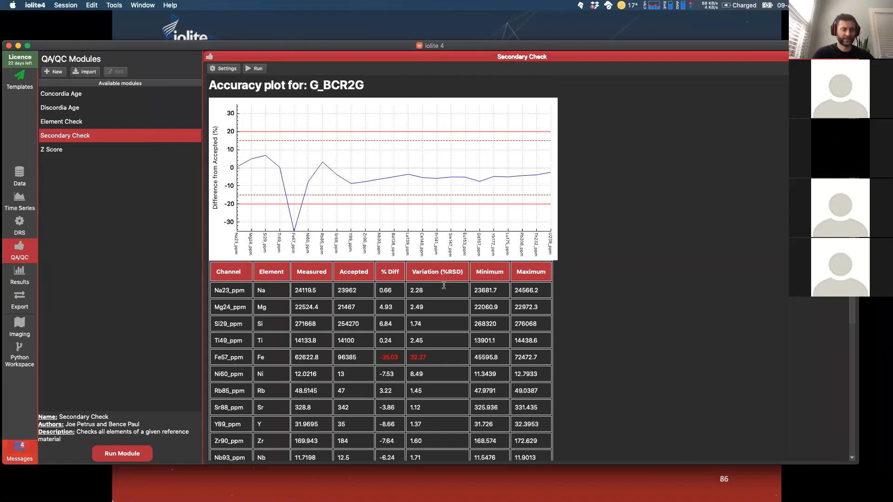
{"action": "scroll", "coordinate": [384, 347], "scroll_direction": "down", "scroll_amount": 3}
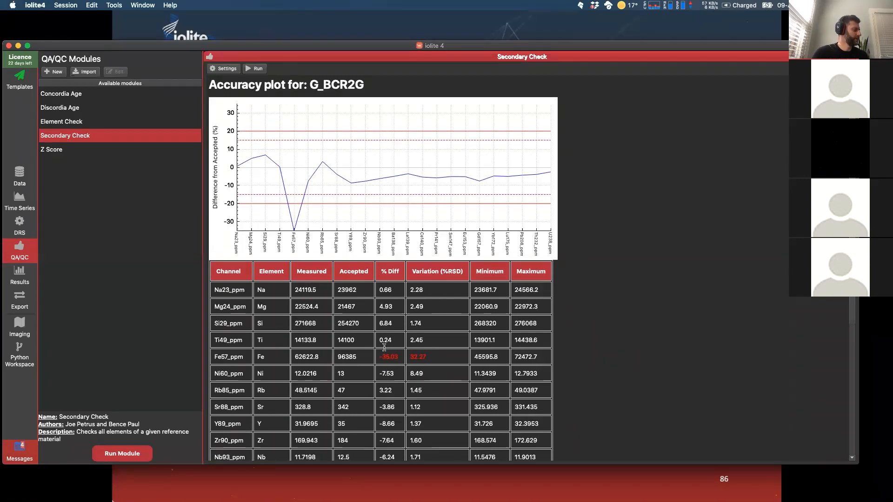
{"action": "scroll", "coordinate": [385, 348], "scroll_direction": "down", "scroll_amount": 7}
{"action": "scroll", "coordinate": [384, 348], "scroll_direction": "up", "scroll_amount": 10}
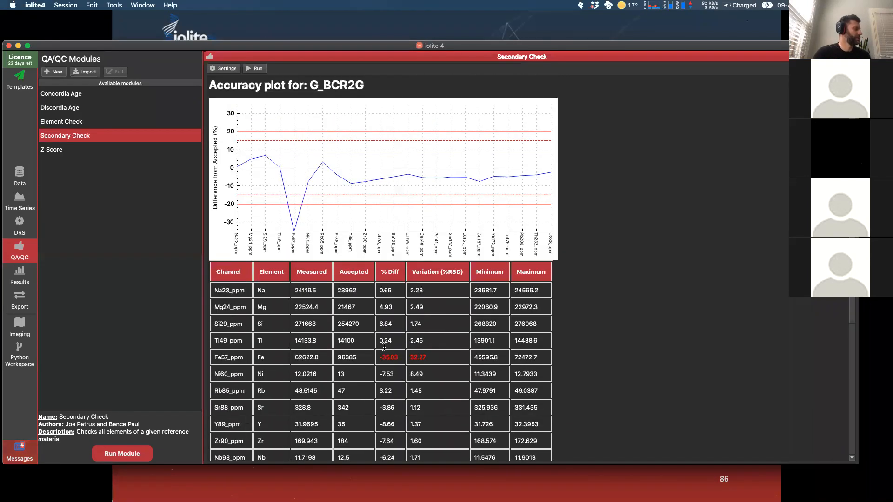
Step: Set the Secondary Check default warning value to 5% and the default alarm value to 10%
{"action": "left_click", "coordinate": [226, 69]}
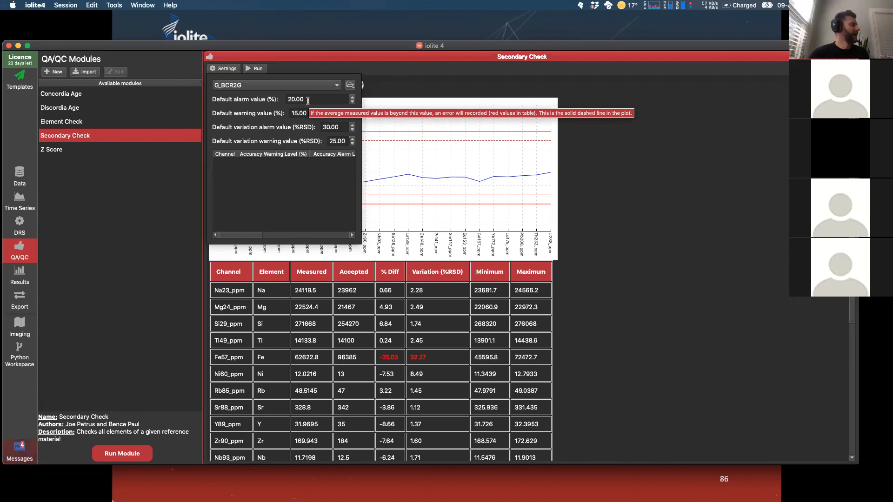
{"action": "mouse_move", "coordinate": [304, 107]}
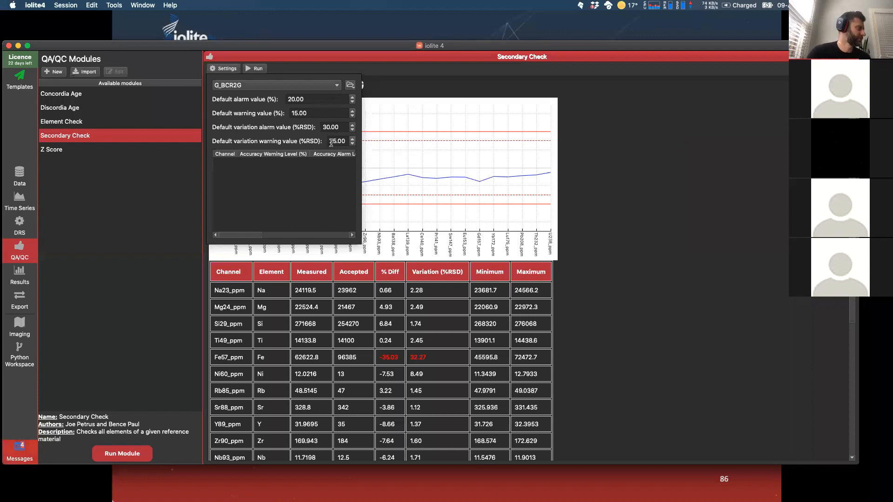
{"action": "double_click", "coordinate": [306, 98]}
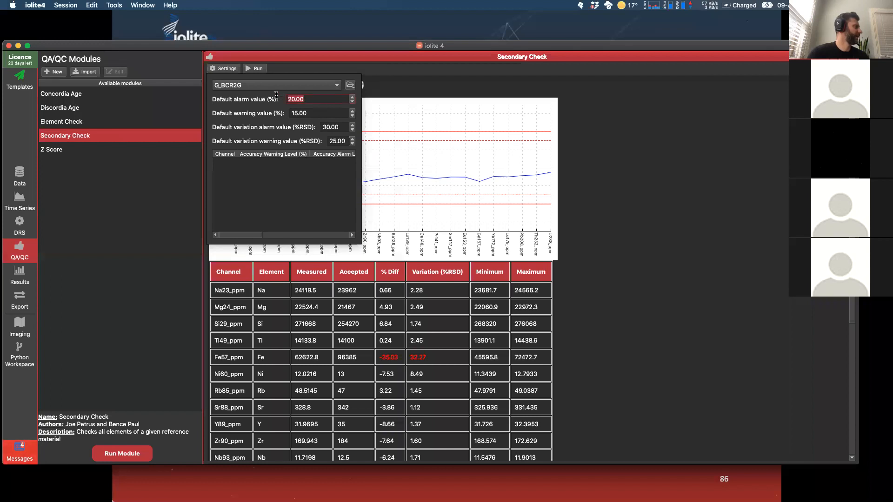
{"action": "double_click", "coordinate": [312, 113]}
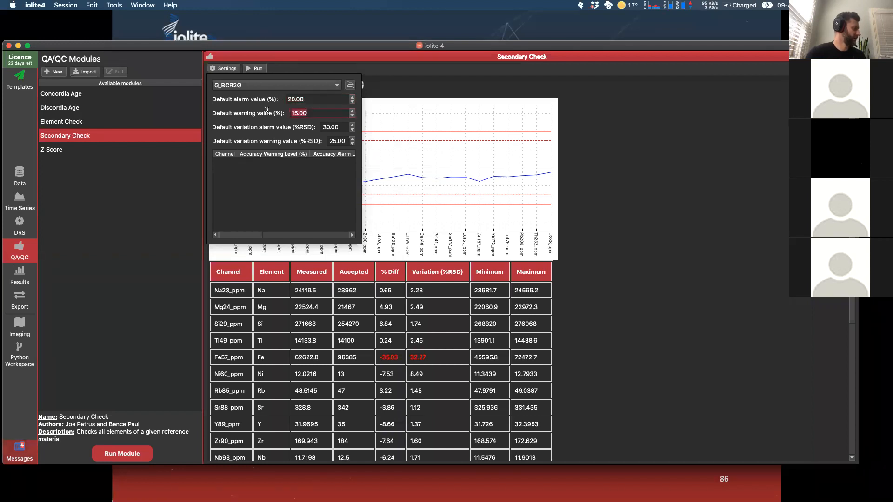
{"action": "type", "text": "5"}
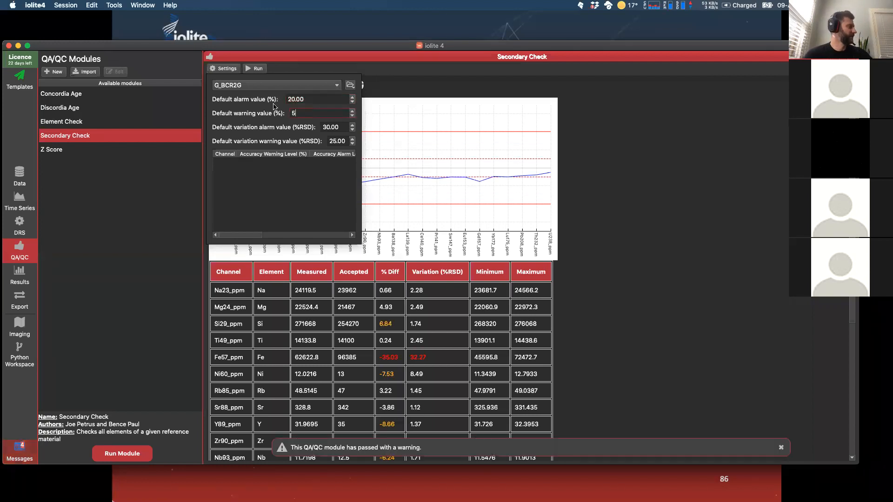
{"action": "key", "text": "shift+Tab"}
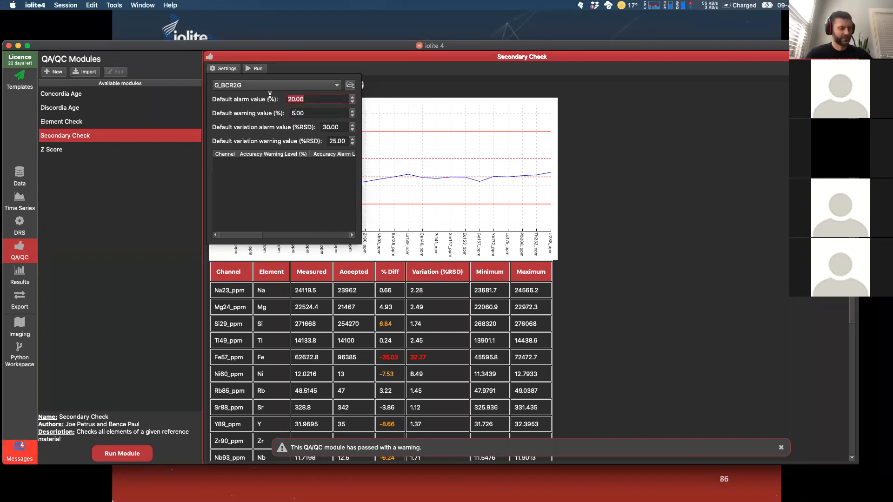
{"action": "type", "text": "10"}
{"action": "key", "text": "Return"}
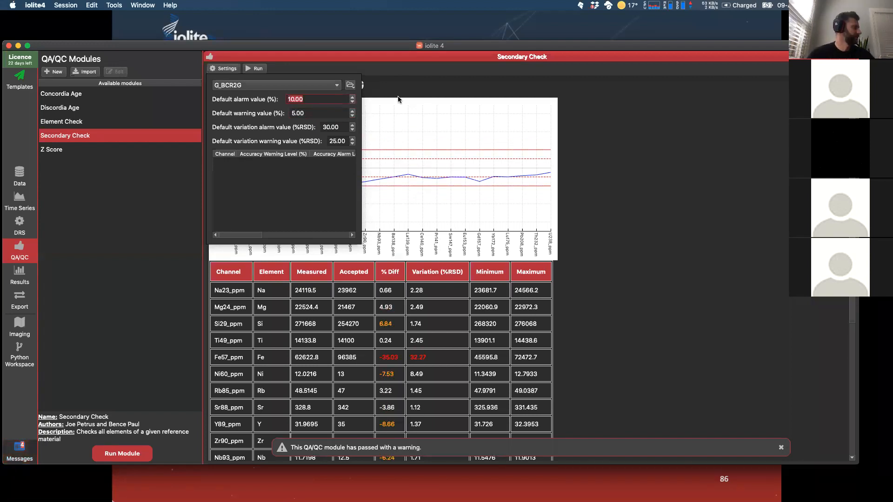
{"action": "left_click", "coordinate": [445, 124]}
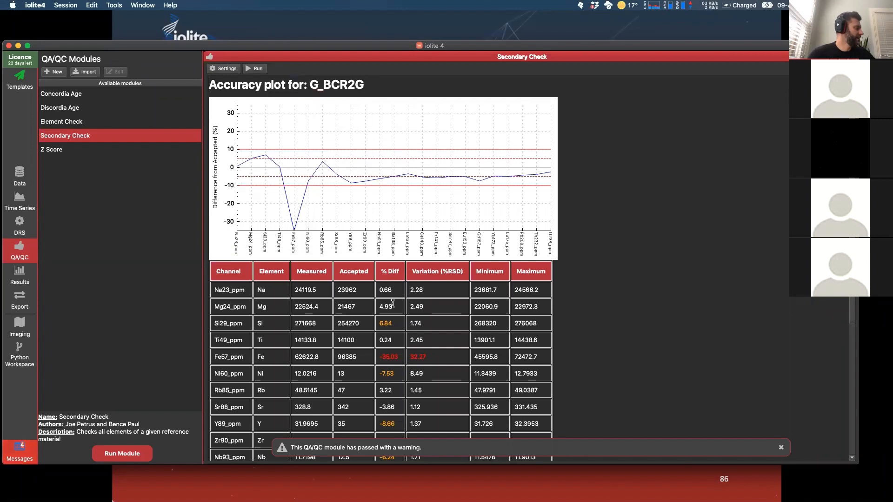
Step: Review the G_BCR2G table against the accuracy limits and switch the Secondary Check reference material to G_BHVO2G
{"action": "scroll", "coordinate": [392, 303], "scroll_direction": "down", "scroll_amount": 2}
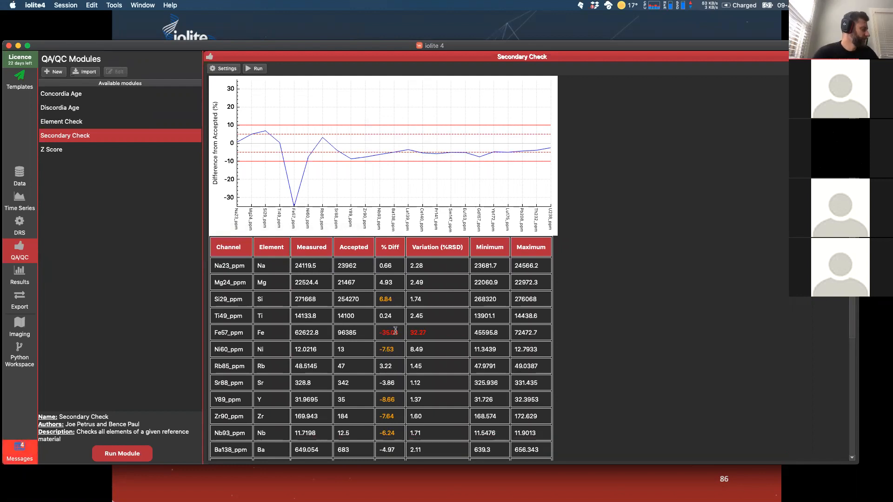
{"action": "scroll", "coordinate": [392, 380], "scroll_direction": "down", "scroll_amount": 10}
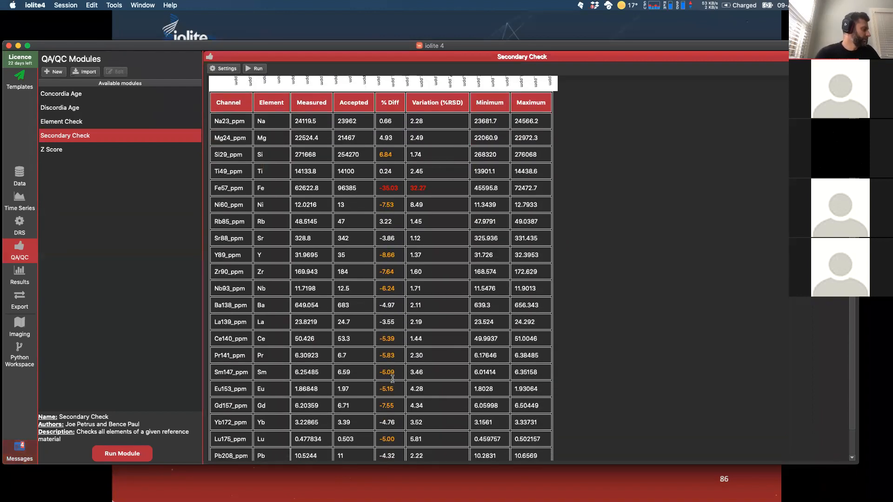
{"action": "scroll", "coordinate": [392, 379], "scroll_direction": "up", "scroll_amount": 7}
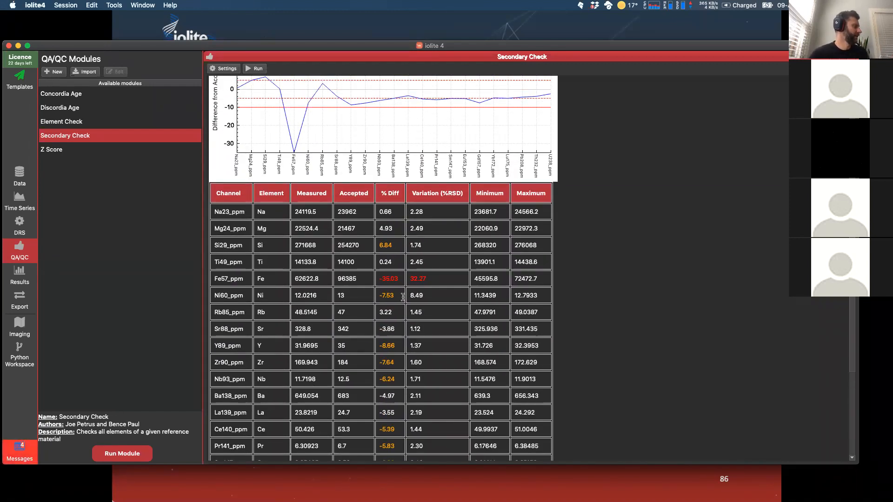
{"action": "scroll", "coordinate": [391, 297], "scroll_direction": "down", "scroll_amount": 7}
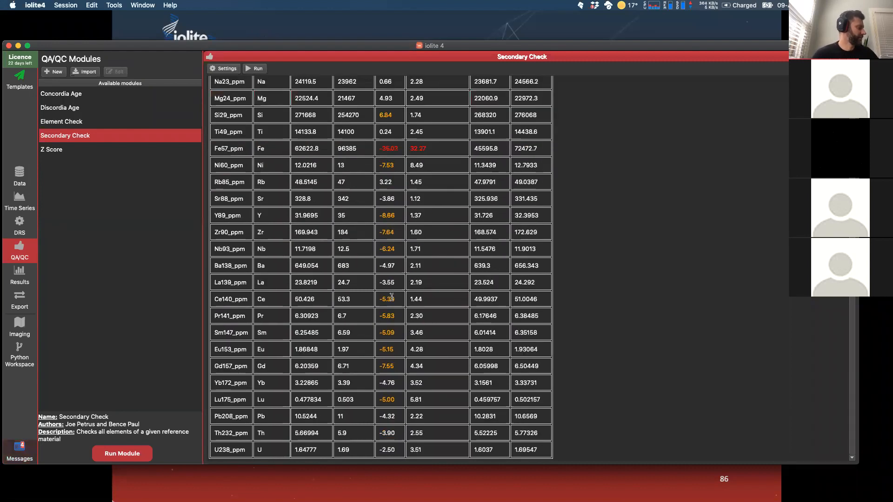
{"action": "scroll", "coordinate": [392, 297], "scroll_direction": "up", "scroll_amount": 10}
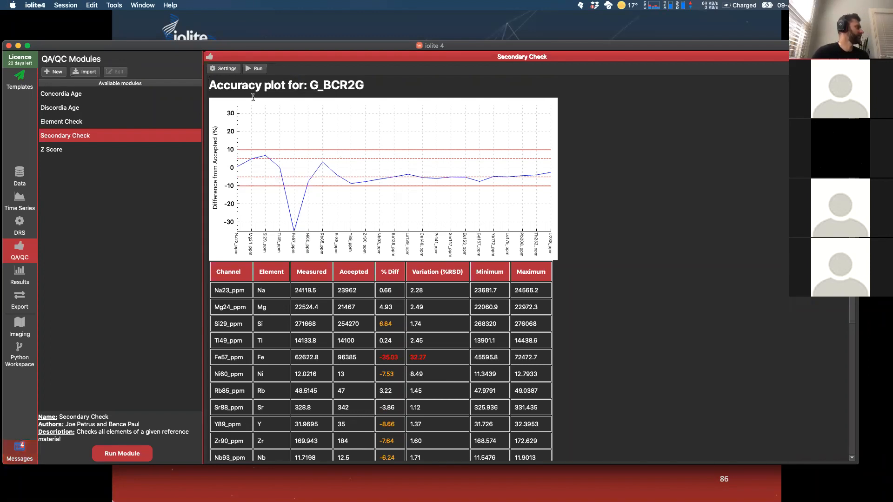
{"action": "left_click", "coordinate": [229, 69]}
{"action": "left_click", "coordinate": [229, 90]}
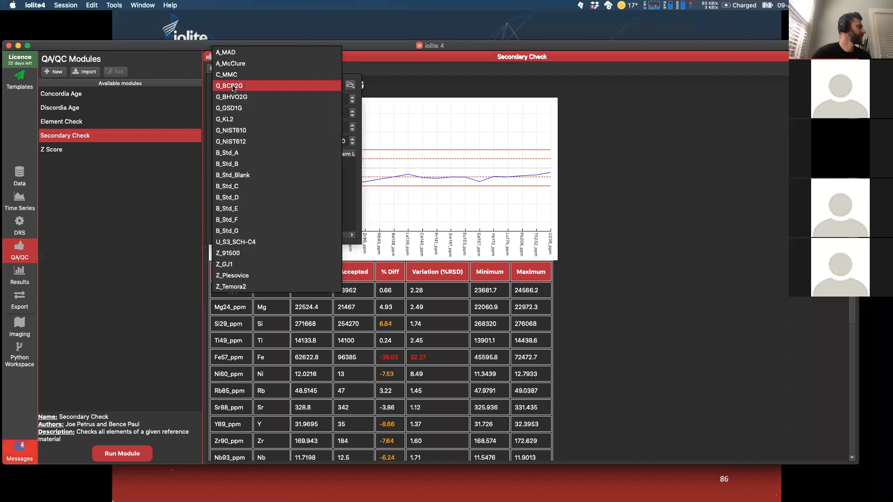
{"action": "left_click", "coordinate": [233, 97]}
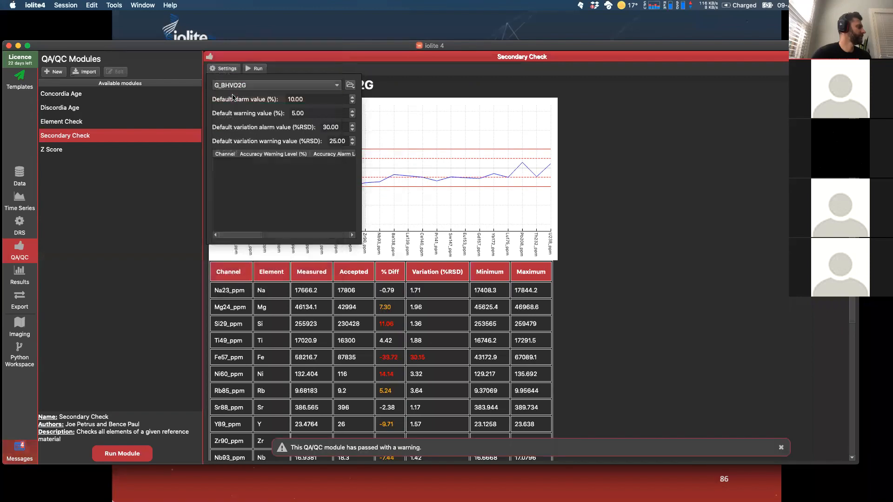
{"action": "left_click", "coordinate": [427, 181]}
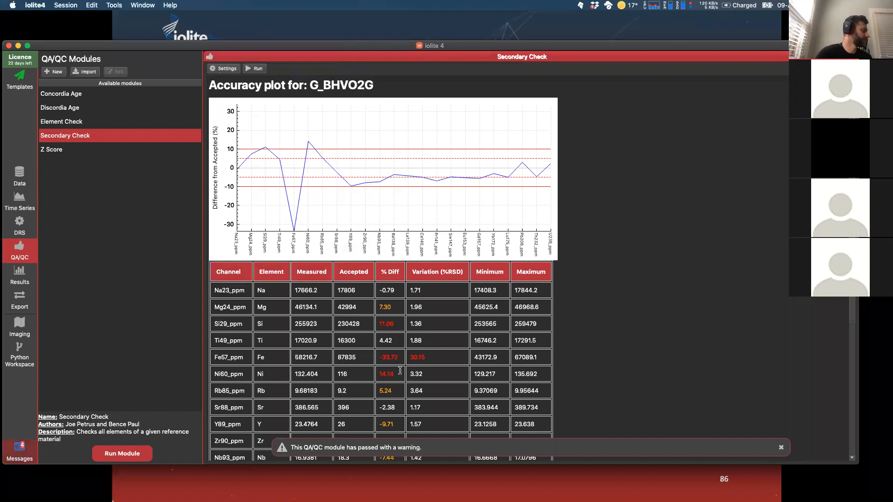
{"action": "scroll", "coordinate": [400, 380], "scroll_direction": "down", "scroll_amount": 1}
{"action": "scroll", "coordinate": [400, 380], "scroll_direction": "up", "scroll_amount": 1}
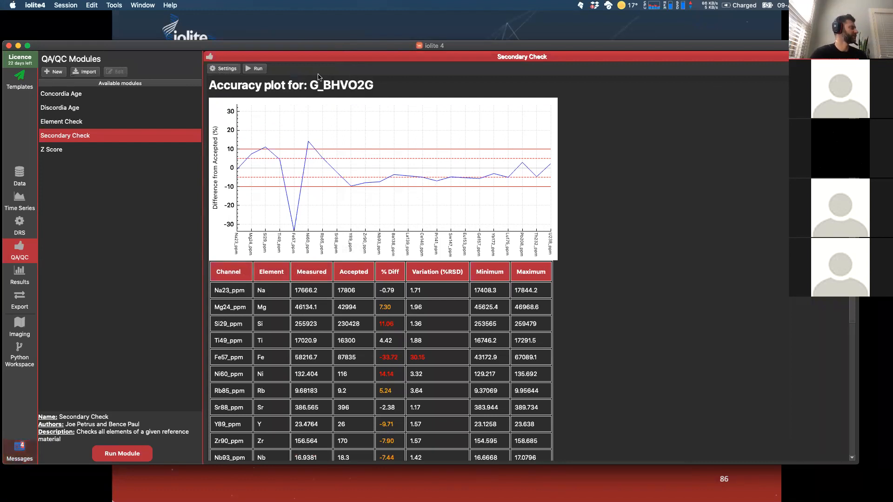
Step: Show the session notes beside the Secondary Check report and go to the end of their content
{"action": "left_click", "coordinate": [138, 4]}
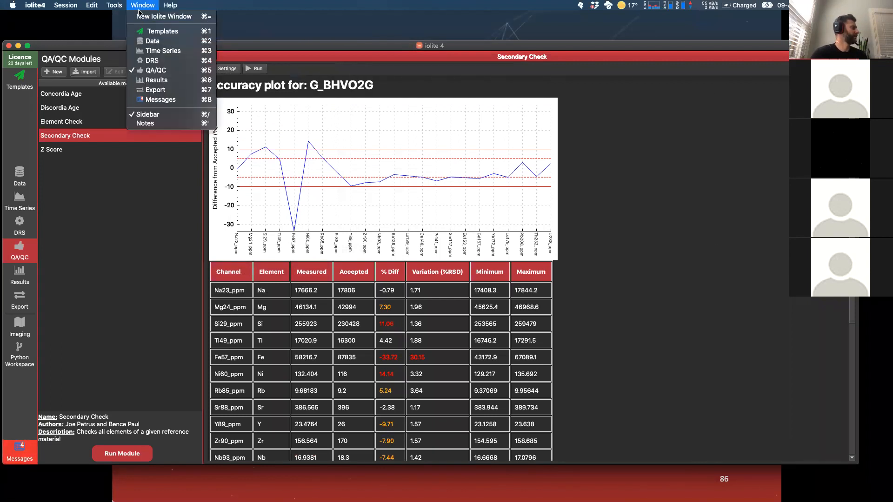
{"action": "left_click", "coordinate": [155, 125]}
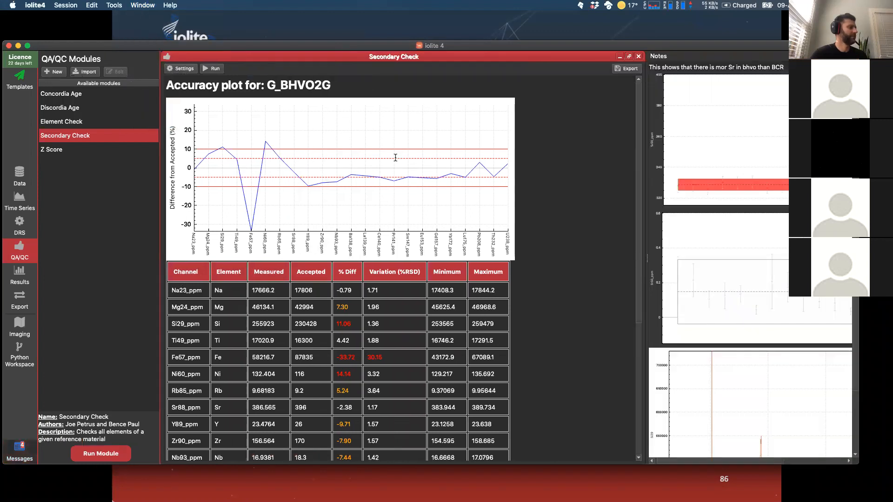
{"action": "scroll", "coordinate": [764, 319], "scroll_direction": "down", "scroll_amount": 3}
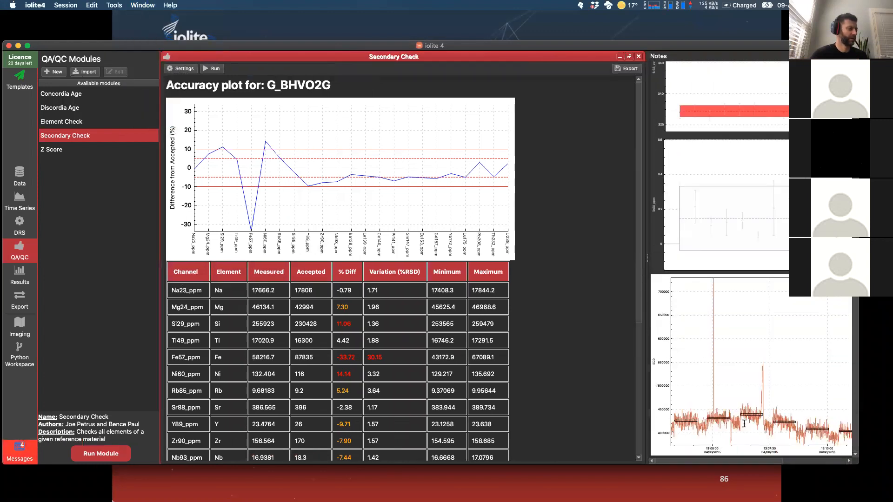
{"action": "scroll", "coordinate": [677, 456], "scroll_direction": "right", "scroll_amount": 2}
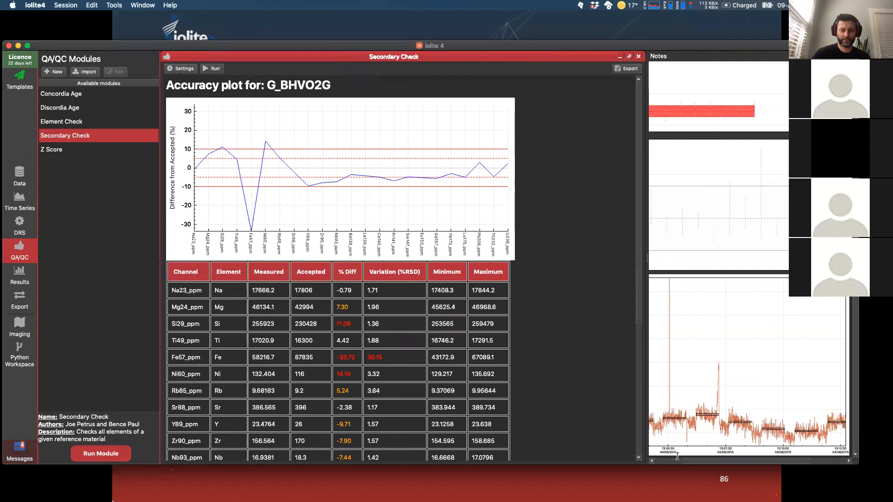
{"action": "scroll", "coordinate": [677, 457], "scroll_direction": "left", "scroll_amount": 2}
{"action": "scroll", "coordinate": [677, 456], "scroll_direction": "down", "scroll_amount": 2}
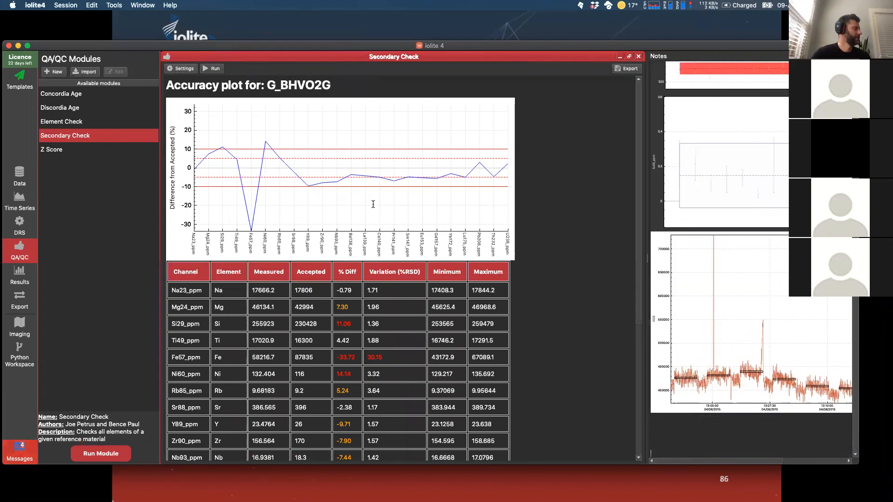
{"action": "key", "text": "super+a"}
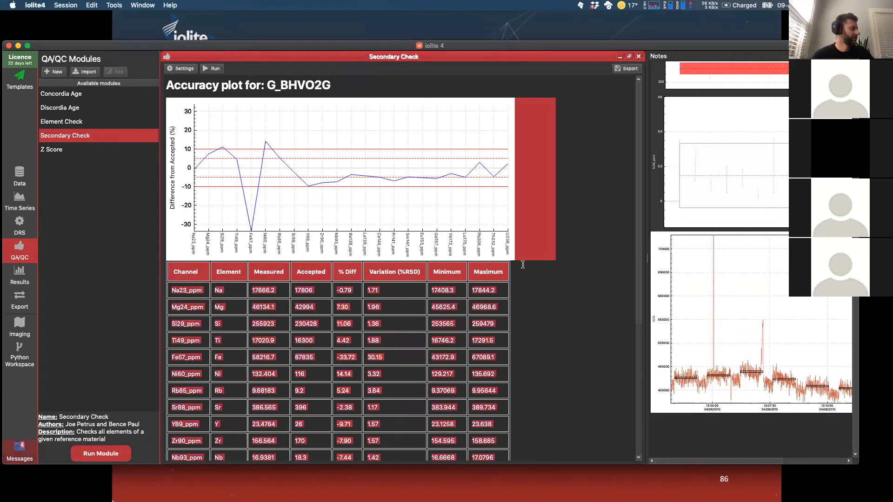
{"action": "scroll", "coordinate": [526, 250], "scroll_direction": "down", "scroll_amount": 5}
{"action": "scroll", "coordinate": [526, 251], "scroll_direction": "up", "scroll_amount": 10}
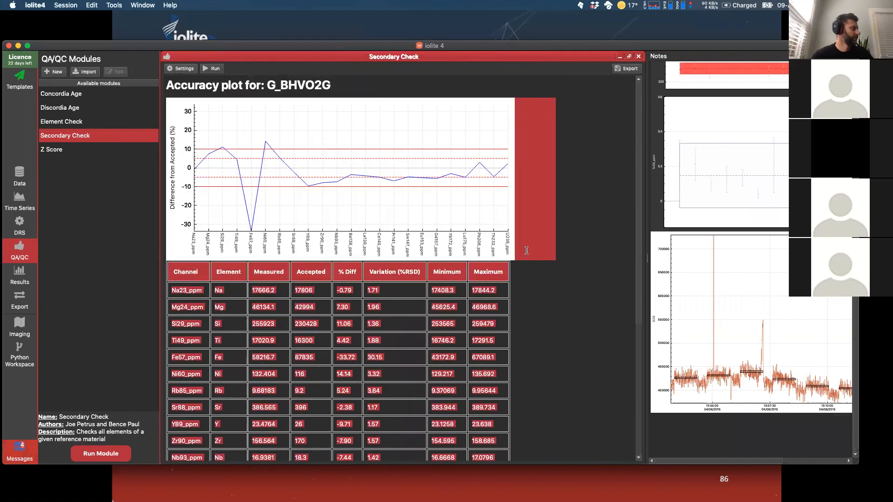
{"action": "left_click", "coordinate": [419, 214]}
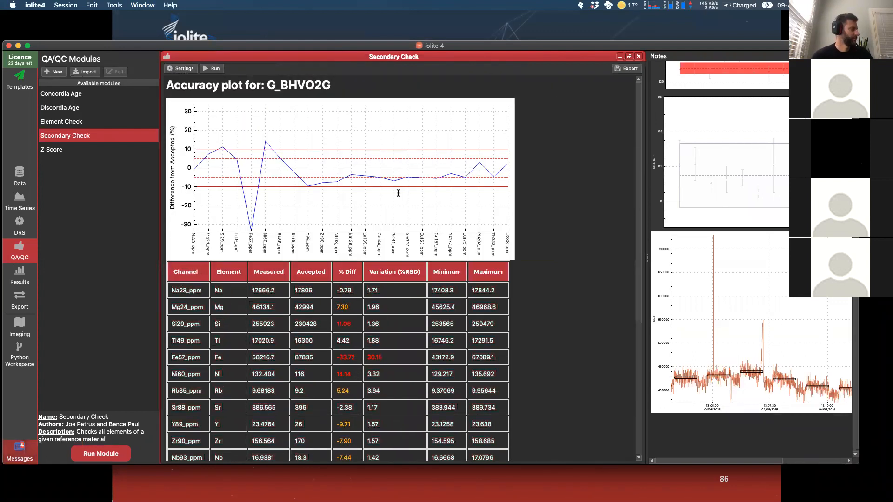
{"action": "key", "text": "super+a"}
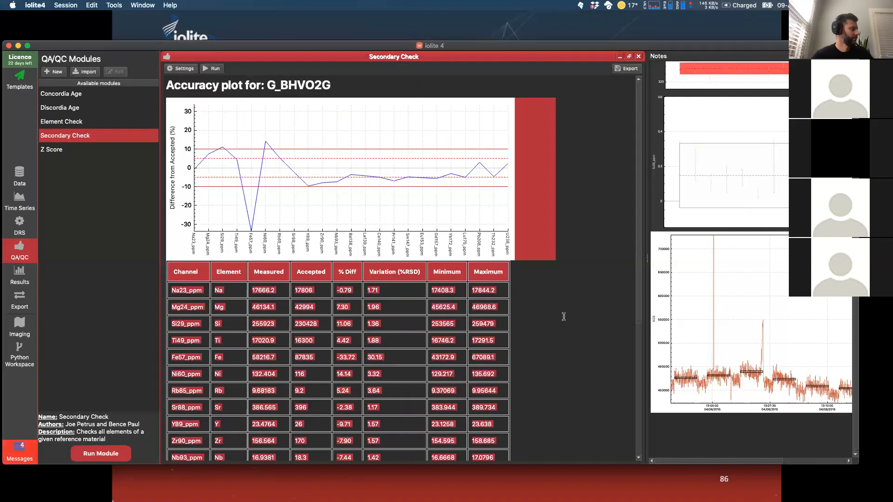
{"action": "left_click", "coordinate": [509, 242]}
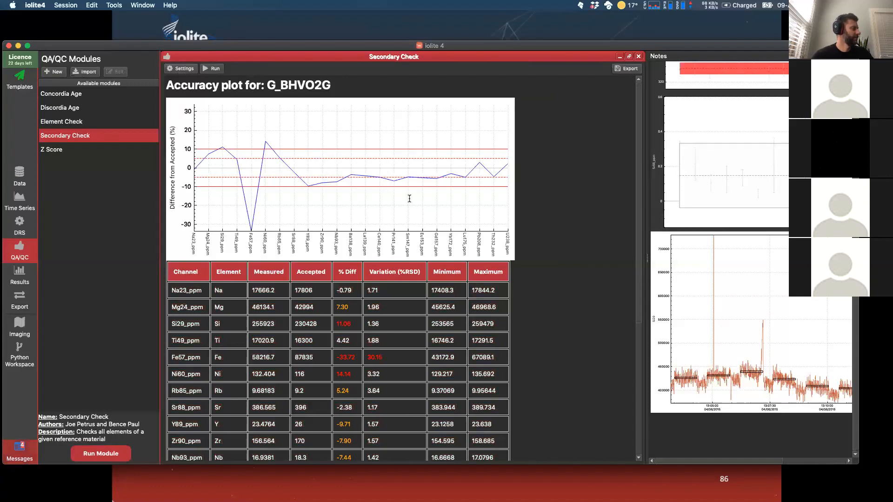
{"action": "key", "text": "super+a"}
{"action": "left_click", "coordinate": [495, 263]}
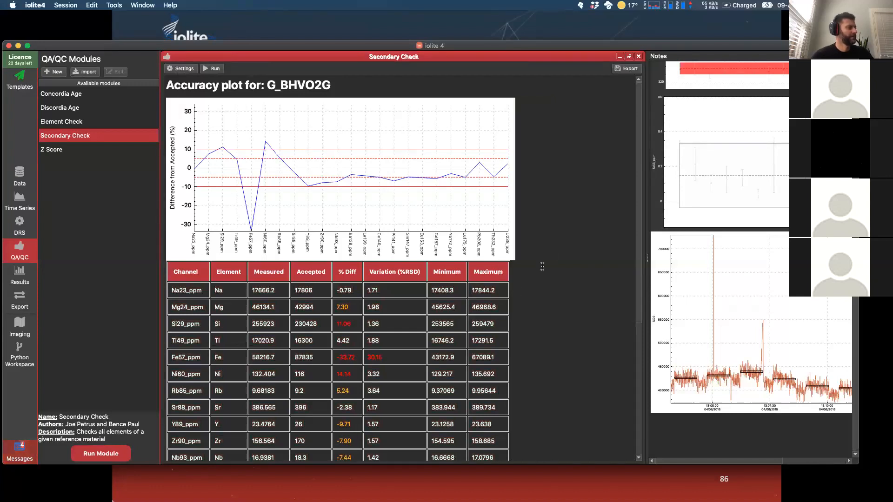
{"action": "scroll", "coordinate": [542, 266], "scroll_direction": "down", "scroll_amount": 5}
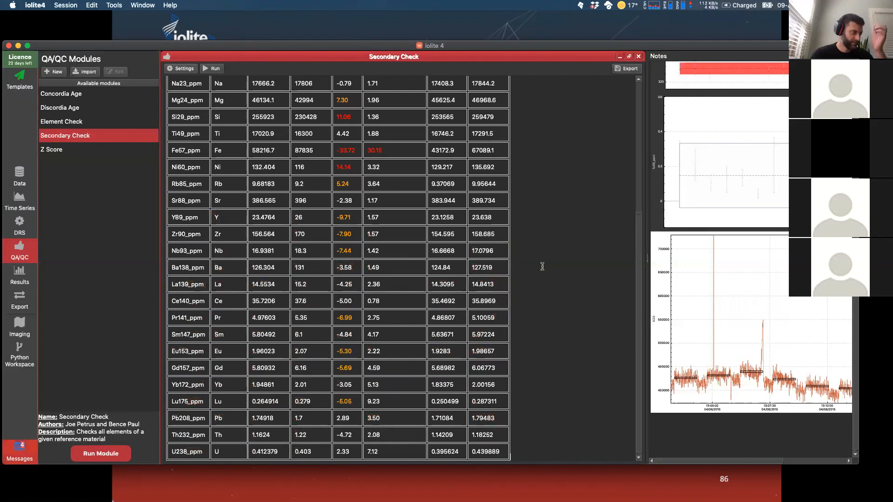
{"action": "scroll", "coordinate": [542, 266], "scroll_direction": "up", "scroll_amount": 5}
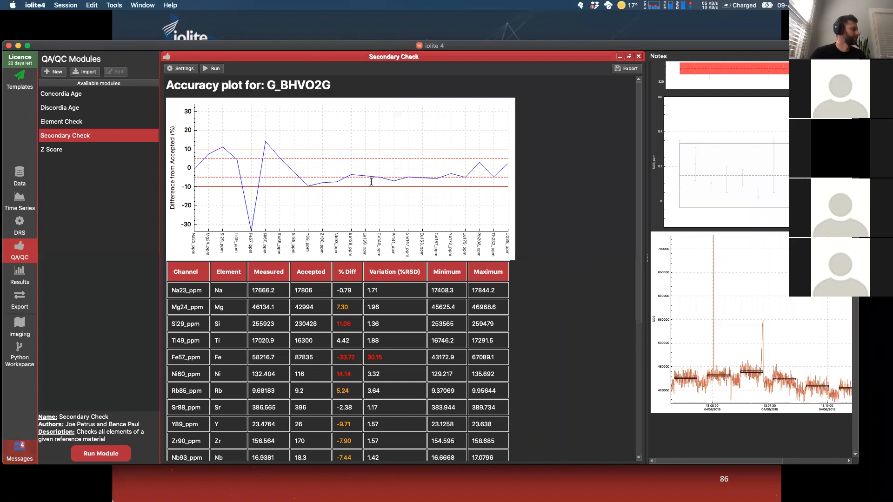
Step: Copy the G_BHVO2G accuracy plot from the report and paste it below the last plot in the notes
{"action": "left_click_drag", "start_coordinate": [371, 182], "coordinate": [277, 130]}
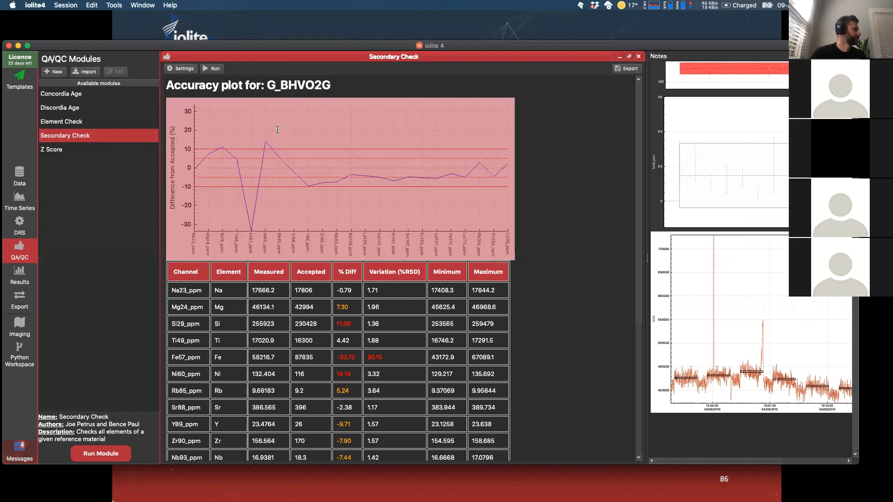
{"action": "right_click", "coordinate": [239, 128]}
{"action": "left_click", "coordinate": [260, 171]}
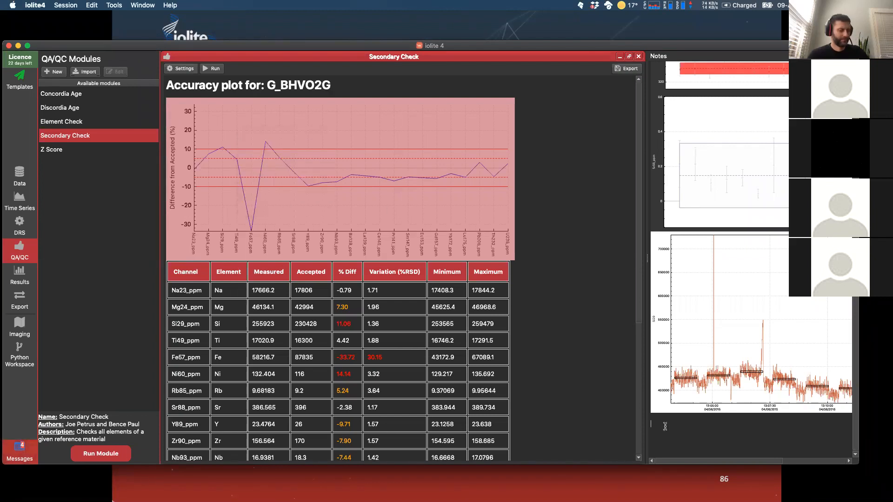
{"action": "key", "text": "super+v"}
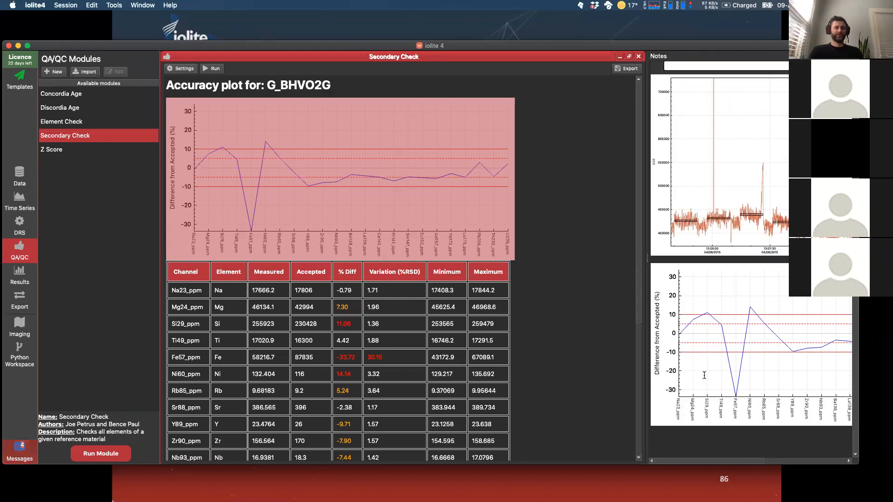
{"action": "left_click", "coordinate": [554, 225]}
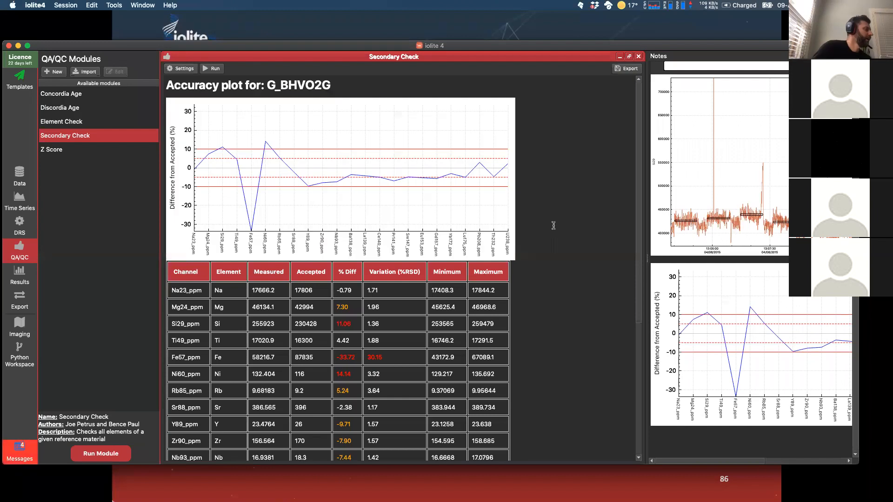
Step: Review the descriptions of the Element Check, Z Score and Discordia Age QA/QC modules
{"action": "left_click", "coordinate": [54, 123]}
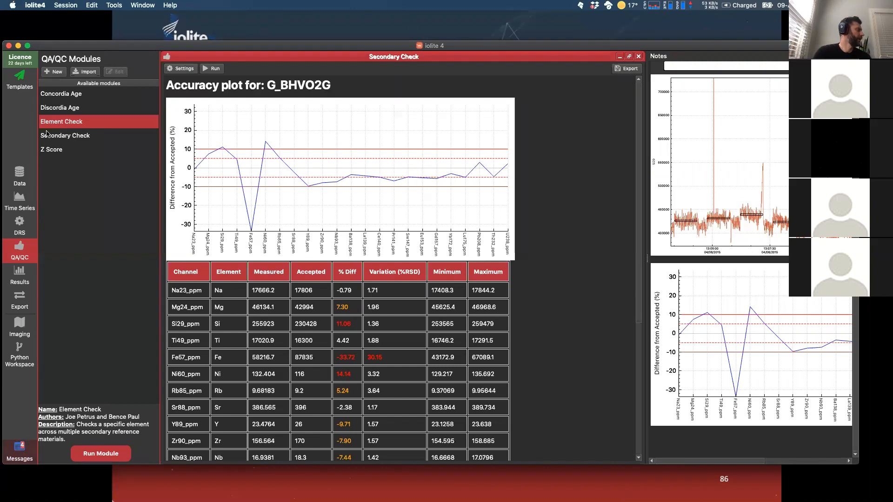
{"action": "left_click", "coordinate": [45, 149]}
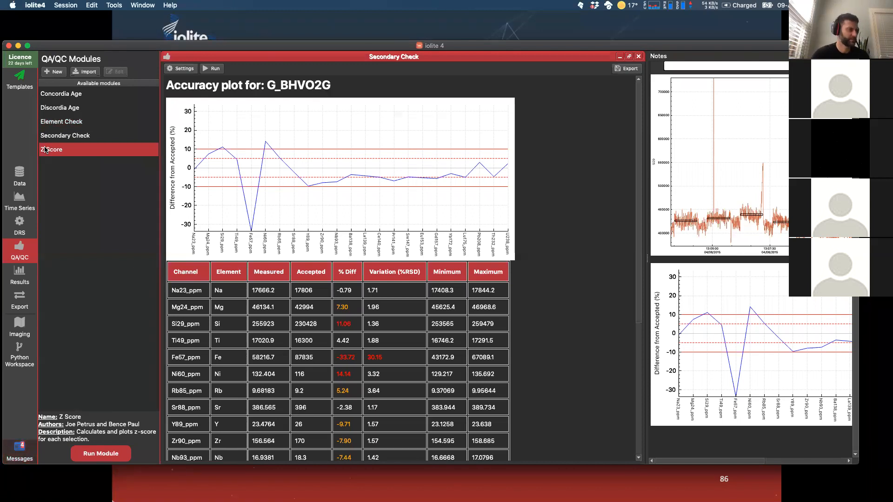
{"action": "left_click", "coordinate": [52, 100]}
{"action": "left_click", "coordinate": [53, 105]}
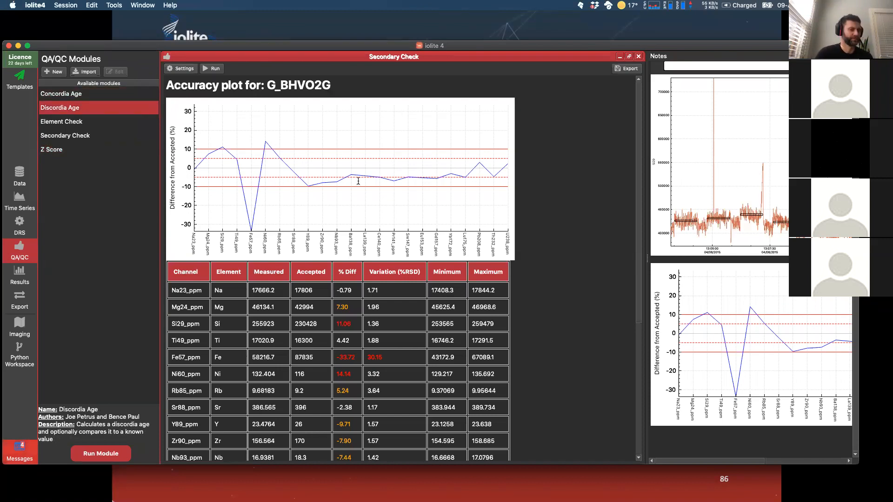
{"action": "key", "text": "super+Tab"}
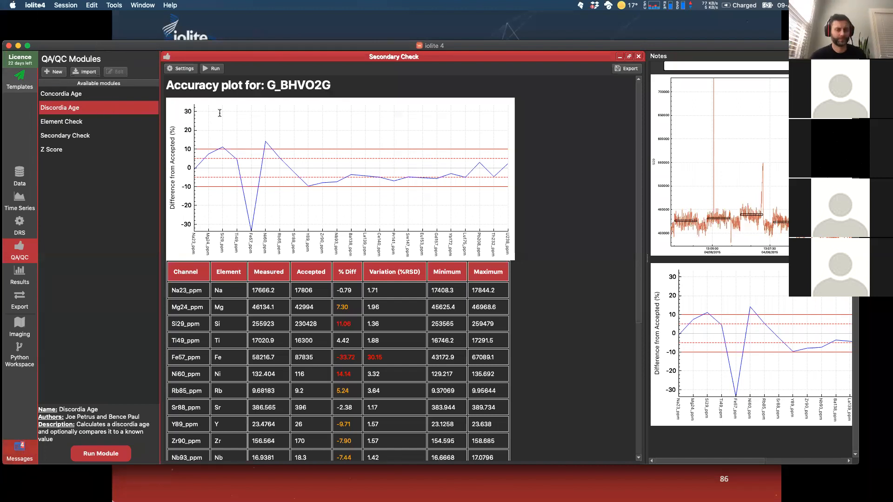
{"action": "key", "text": "super+Tab"}
{"action": "key", "text": "super+Tab"}
{"action": "key", "text": "super+shift+Tab"}
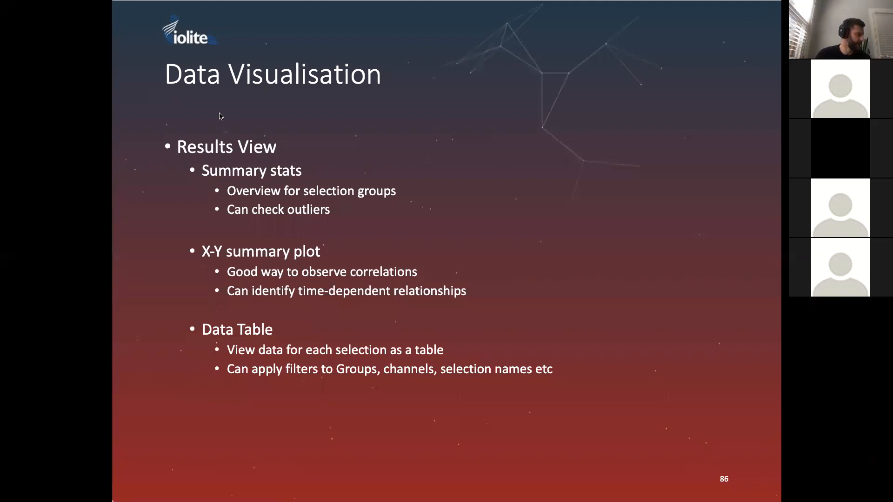
{"action": "key", "text": "Right"}
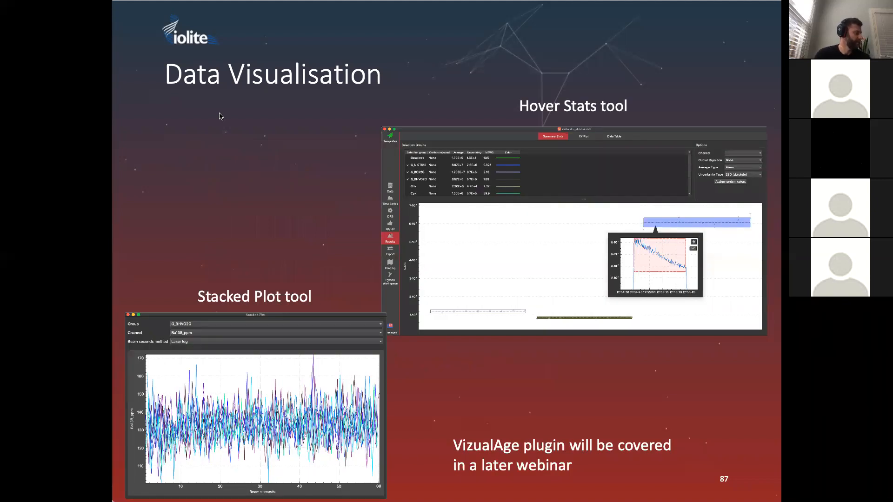
Step: Switch back to iolite, show the time series view and open the Stacked Plot tool in an enlarged window
{"action": "key", "text": "super+Tab"}
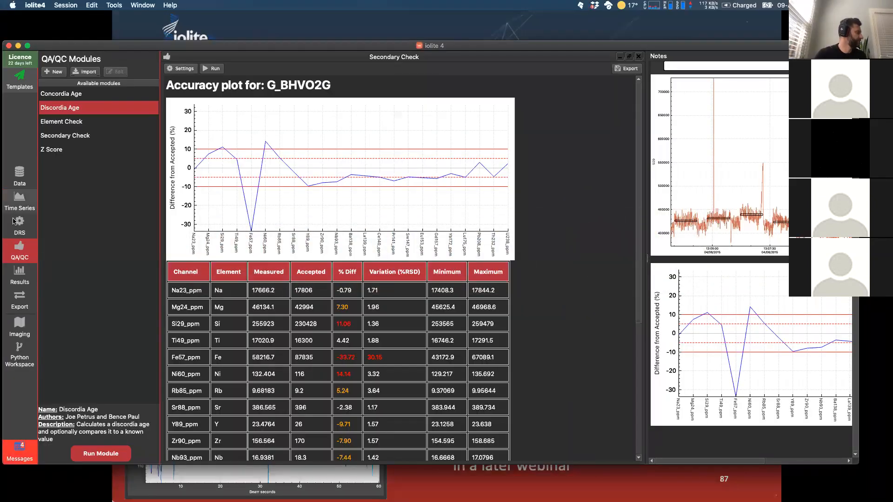
{"action": "left_click", "coordinate": [21, 194]}
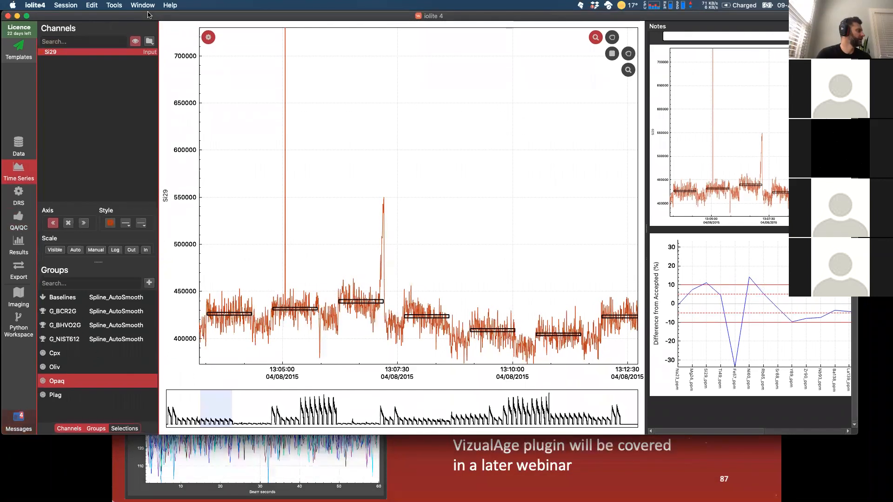
{"action": "left_click", "coordinate": [115, 5]}
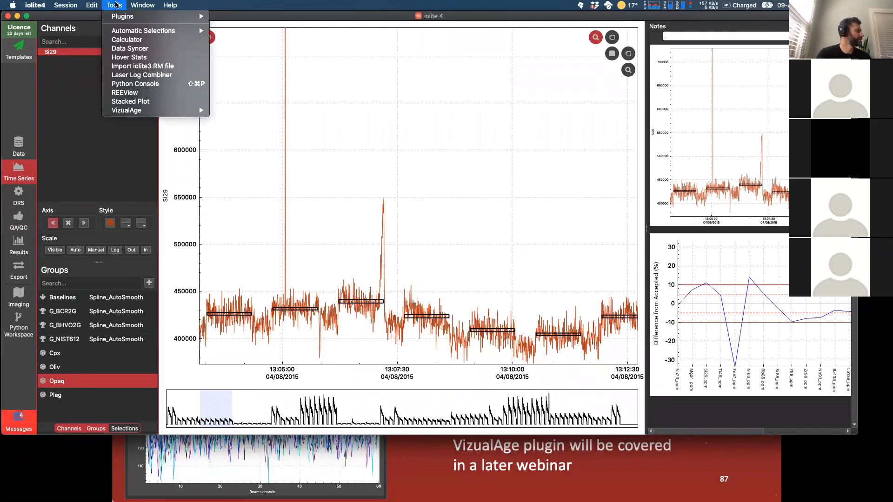
{"action": "left_click", "coordinate": [124, 102]}
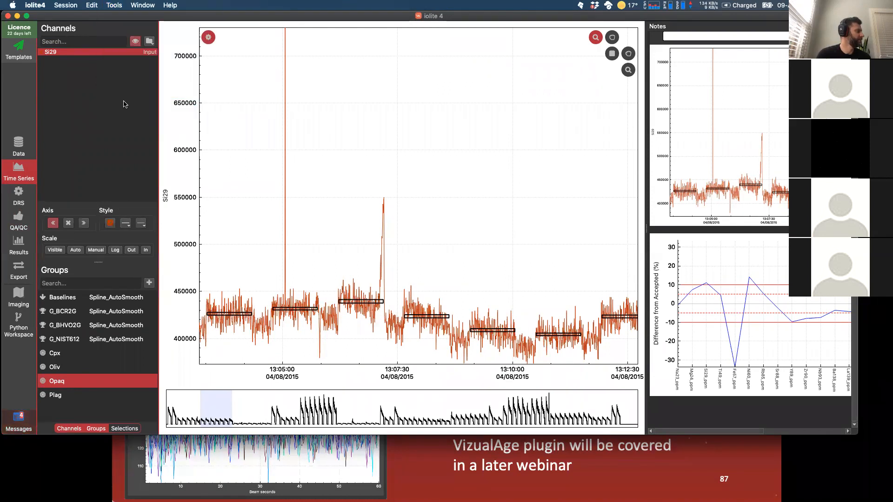
{"action": "left_click_drag", "start_coordinate": [451, 276], "coordinate": [612, 445]}
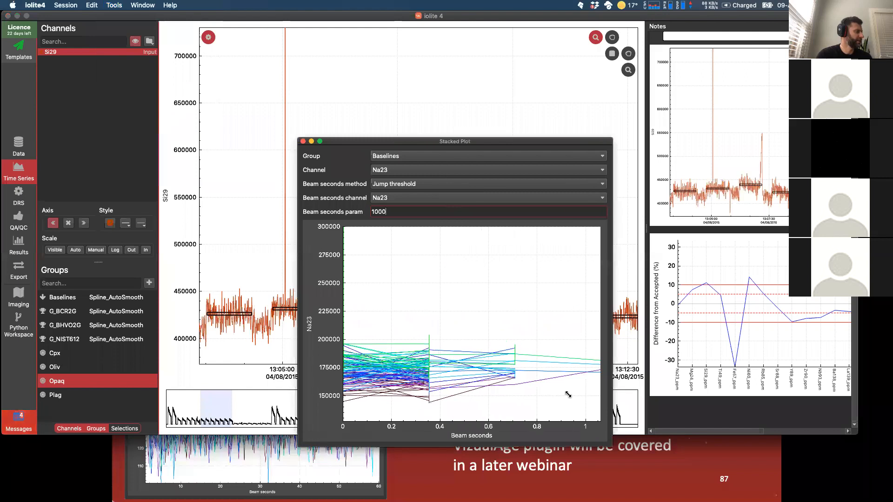
Step: Plot Sr88_ppm for the G_BCR2G group in the stacked plot, with Laser log as the beam seconds method
{"action": "left_click", "coordinate": [406, 172]}
{"action": "scroll", "coordinate": [409, 273], "scroll_direction": "down", "scroll_amount": 5}
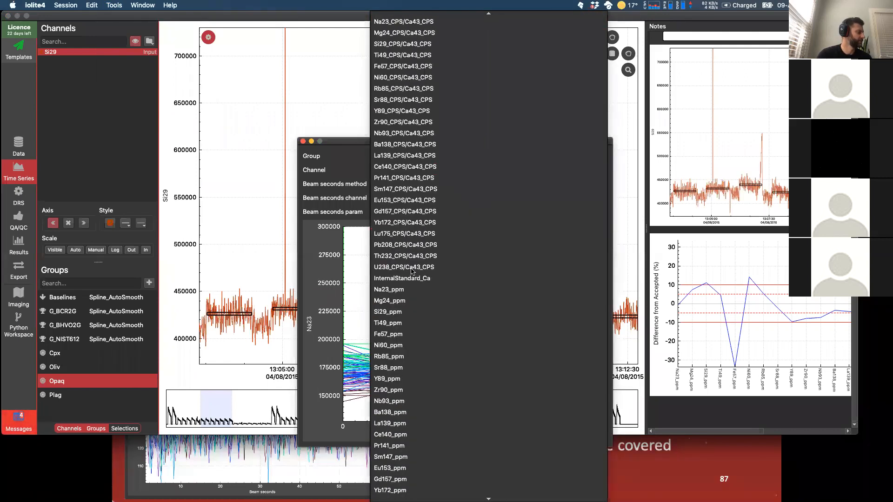
{"action": "left_click", "coordinate": [389, 368]}
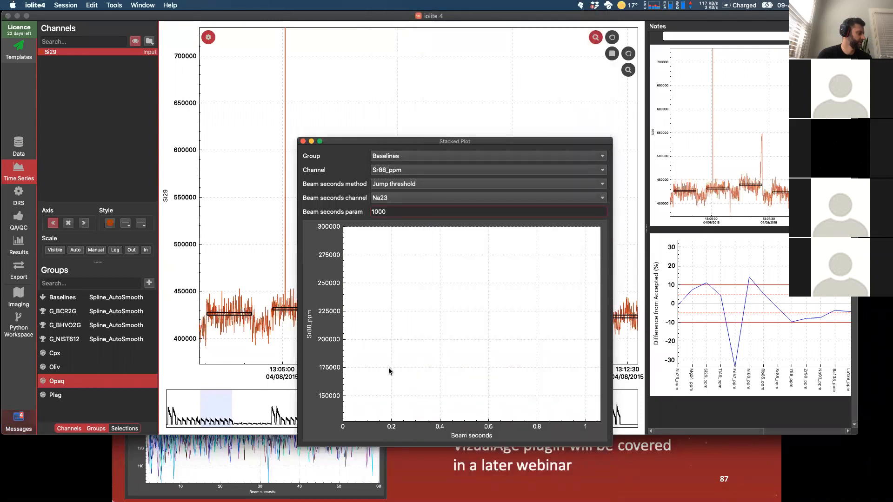
{"action": "left_click", "coordinate": [394, 185]}
{"action": "left_click", "coordinate": [394, 207]}
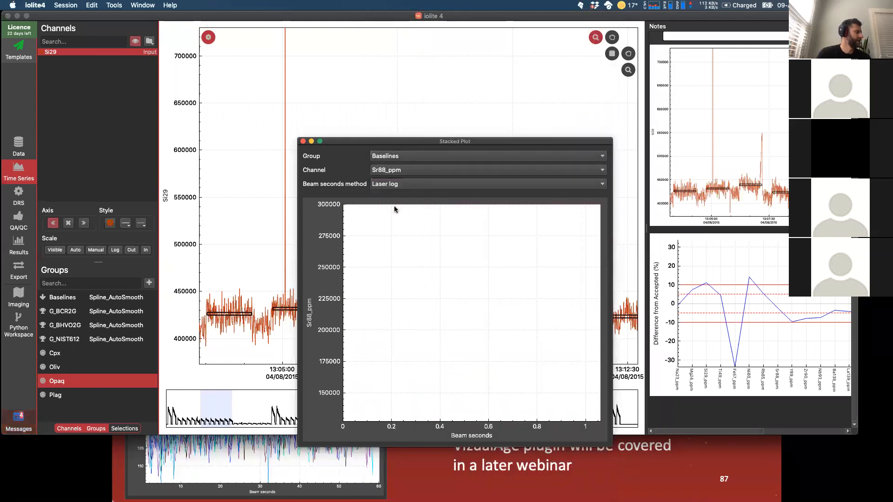
{"action": "left_click", "coordinate": [384, 160]}
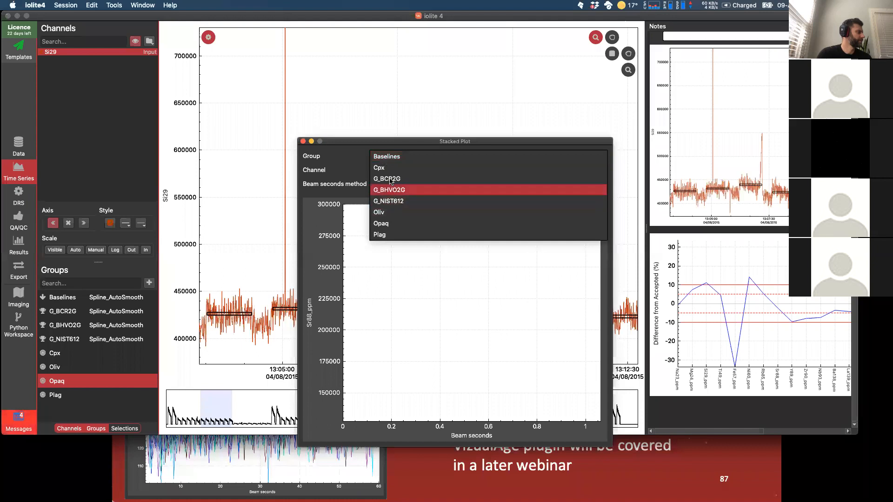
{"action": "left_click", "coordinate": [390, 180]}
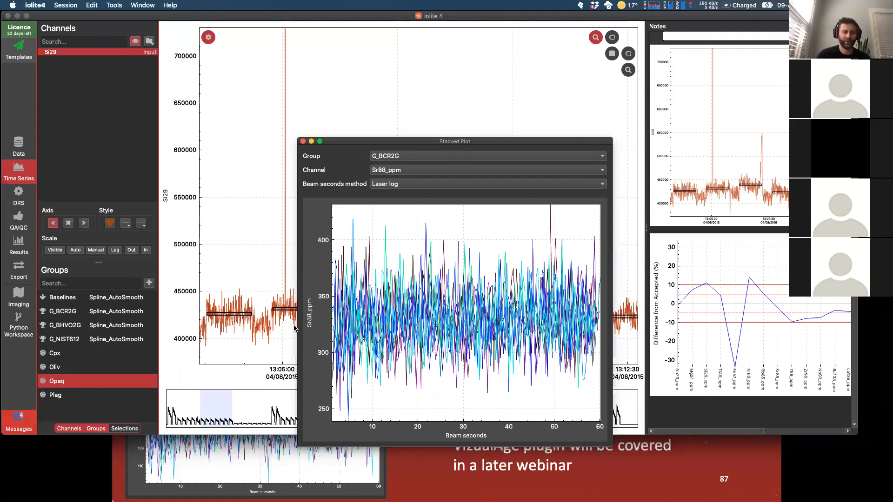
Step: View the G_BCR2G stacked plots for Y89_ppm and Rb85_ppm, and close the Stacked Plot window
{"action": "left_click", "coordinate": [389, 170]}
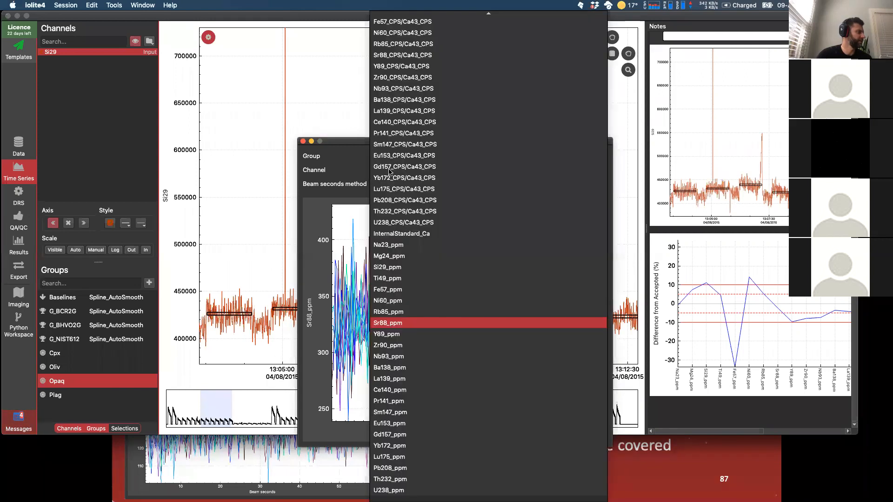
{"action": "left_click", "coordinate": [389, 336]}
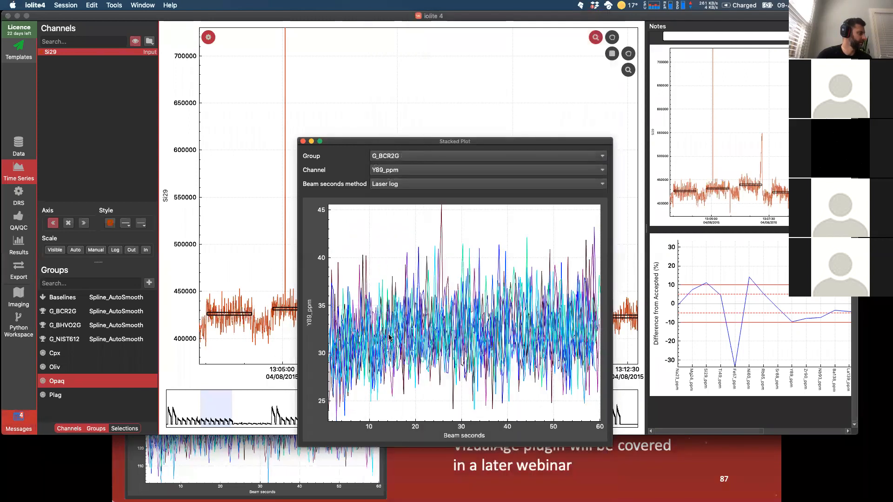
{"action": "left_click", "coordinate": [410, 171]}
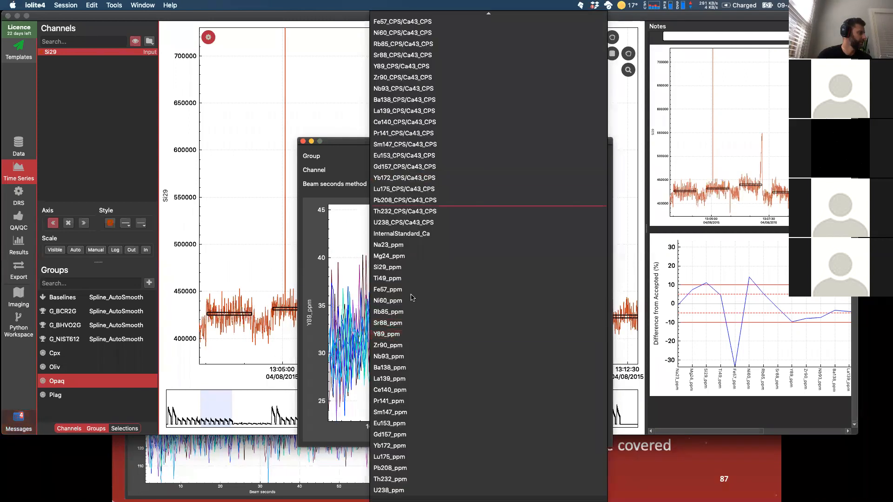
{"action": "left_click", "coordinate": [393, 312]}
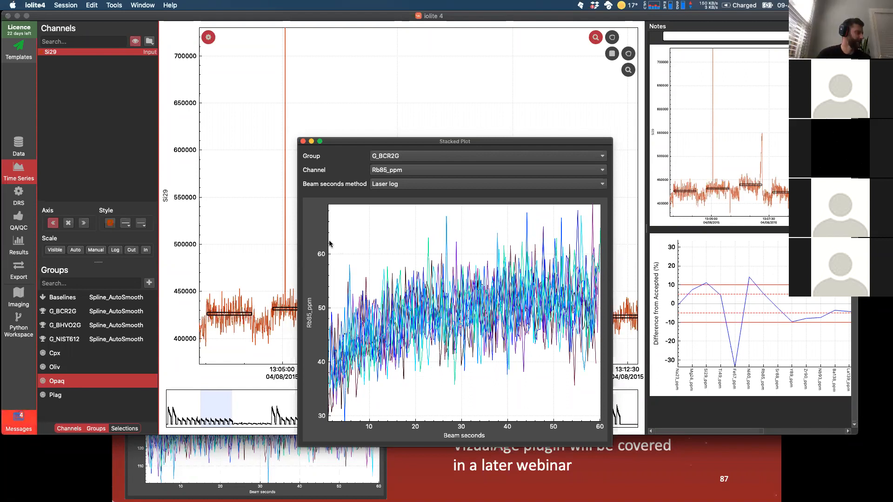
{"action": "left_click", "coordinate": [302, 142]}
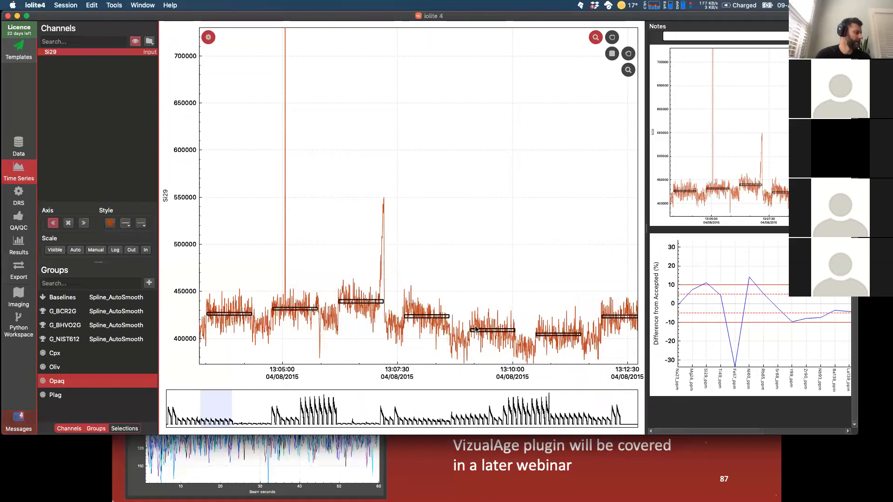
{"action": "key", "text": "super+Tab"}
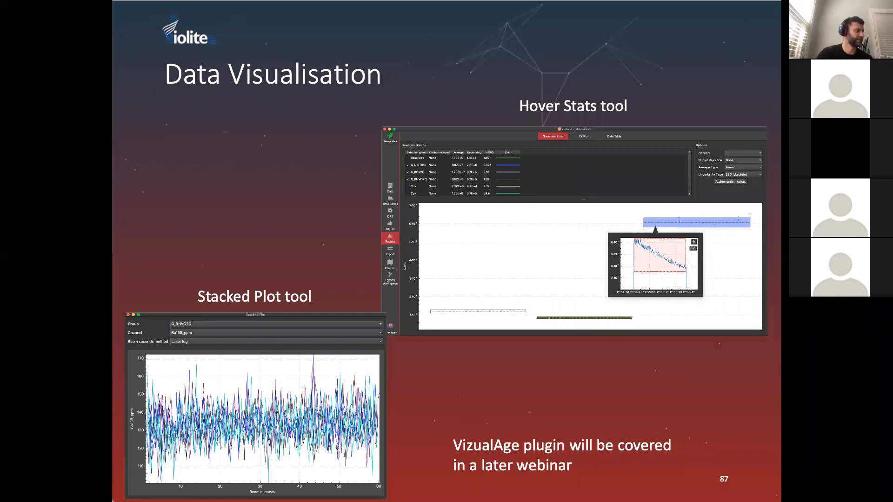
{"action": "key", "text": "Right"}
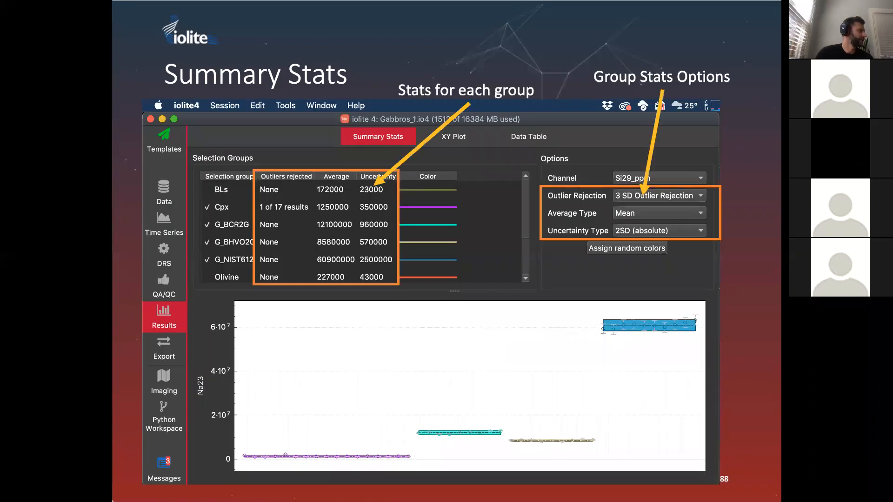
{"action": "key", "text": "Right"}
{"action": "key", "text": "Right"}
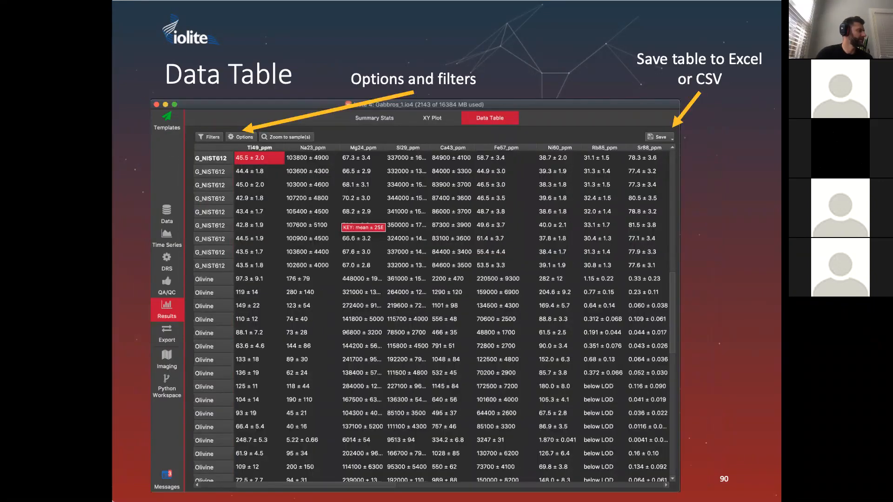
{"action": "key", "text": "Right"}
{"action": "key", "text": "Right"}
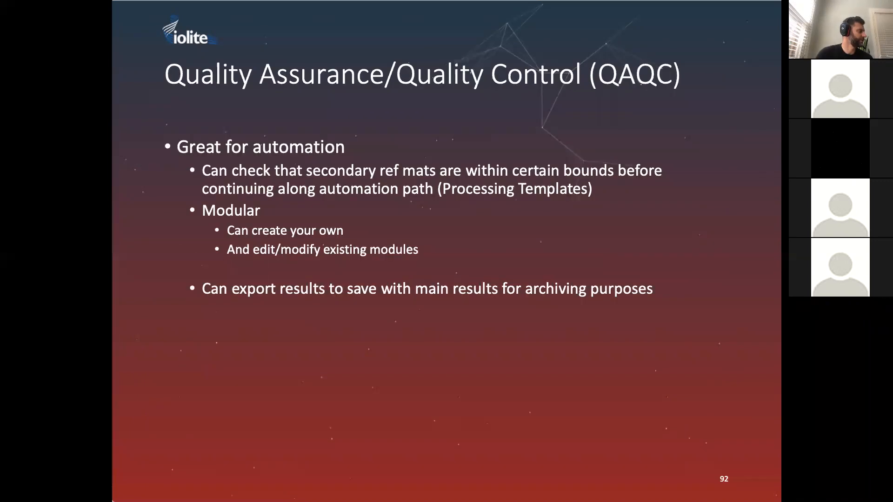
{"action": "key", "text": "Right"}
{"action": "key", "text": "Right"}
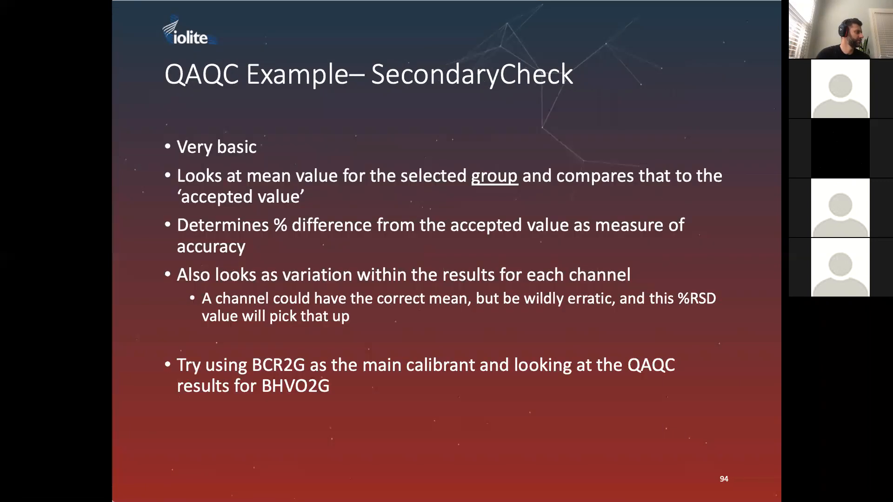
{"action": "key", "text": "Right"}
{"action": "key", "text": "Right"}
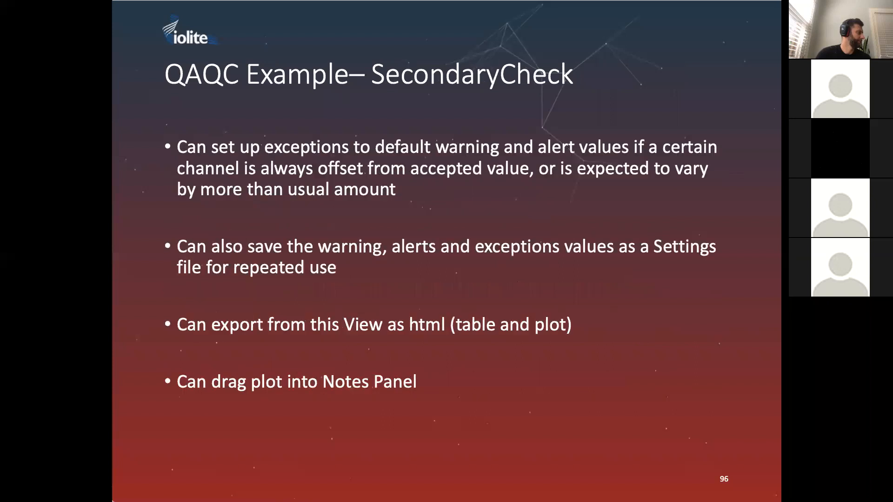
{"action": "key", "text": "Right"}
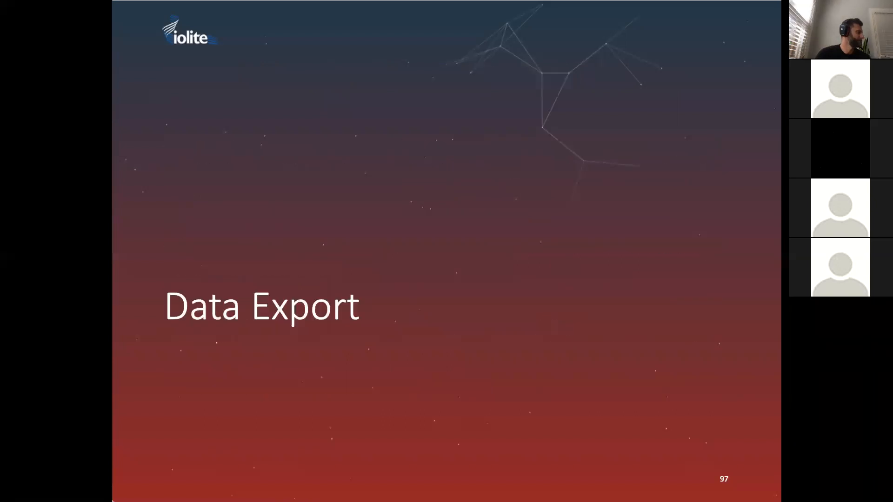
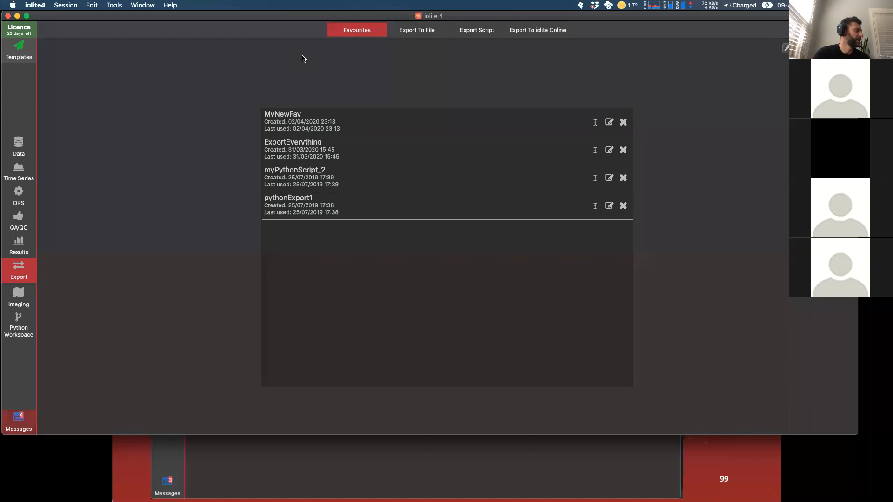
Step: Open the settings for exporting to a file and choose Excel as the format
{"action": "left_click", "coordinate": [409, 31]}
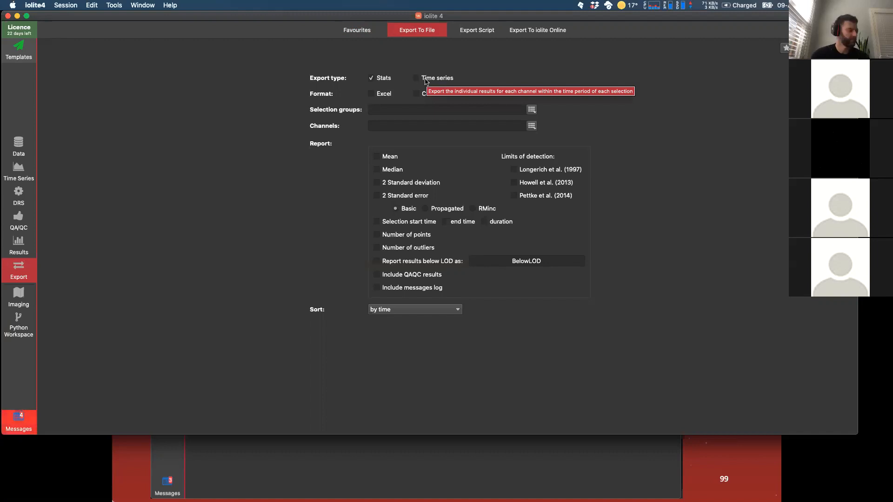
{"action": "left_click", "coordinate": [372, 96]}
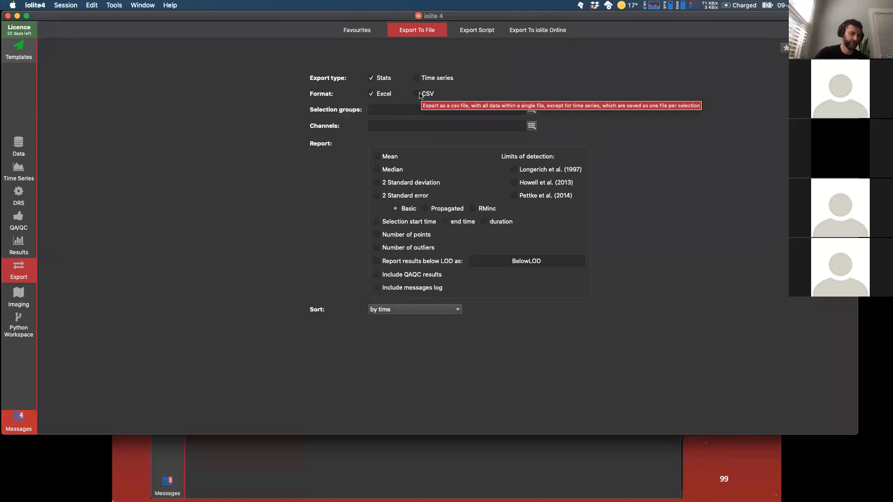
Step: Add the Reference Materials and Samples groups to the export's selection groups
{"action": "left_click", "coordinate": [531, 110]}
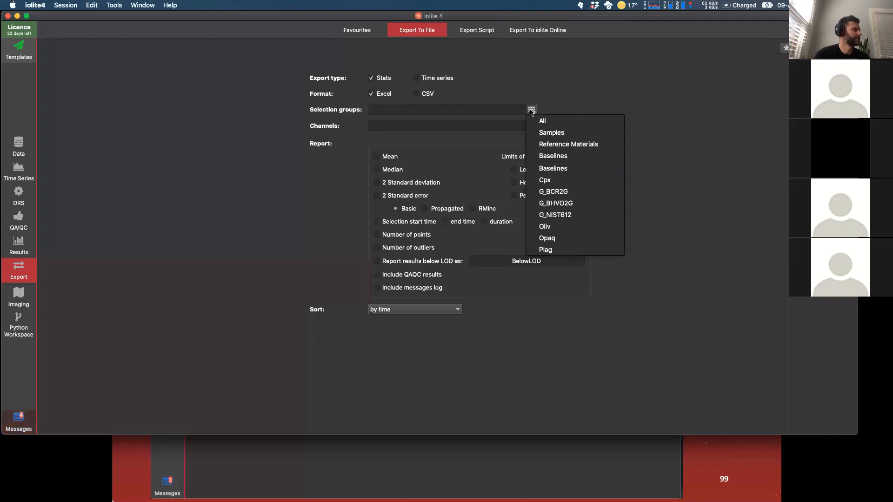
{"action": "left_click", "coordinate": [563, 145]}
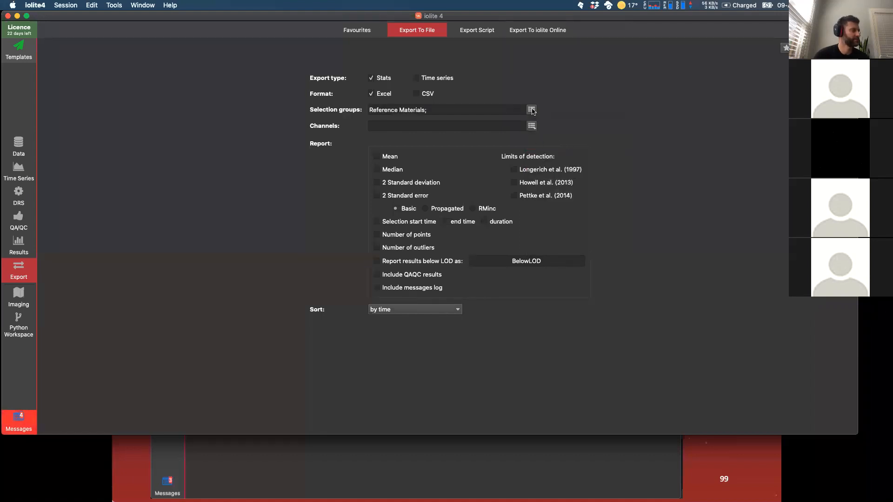
{"action": "left_click", "coordinate": [531, 109]}
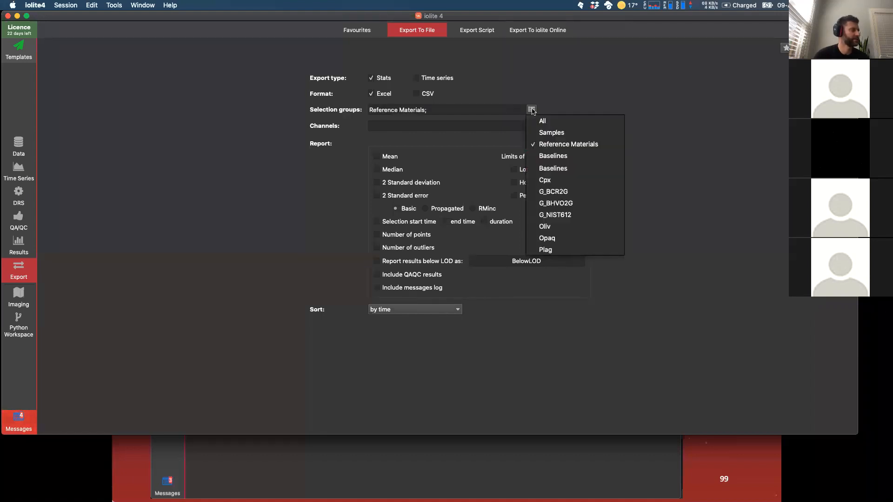
{"action": "left_click", "coordinate": [550, 133]}
{"action": "left_click", "coordinate": [531, 110]}
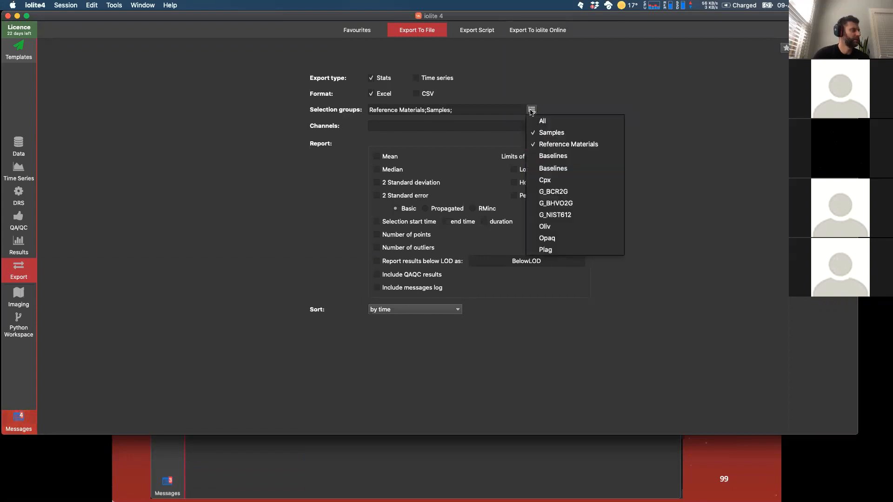
Step: Delete the text listing the export's selection groups
{"action": "left_click", "coordinate": [482, 112]}
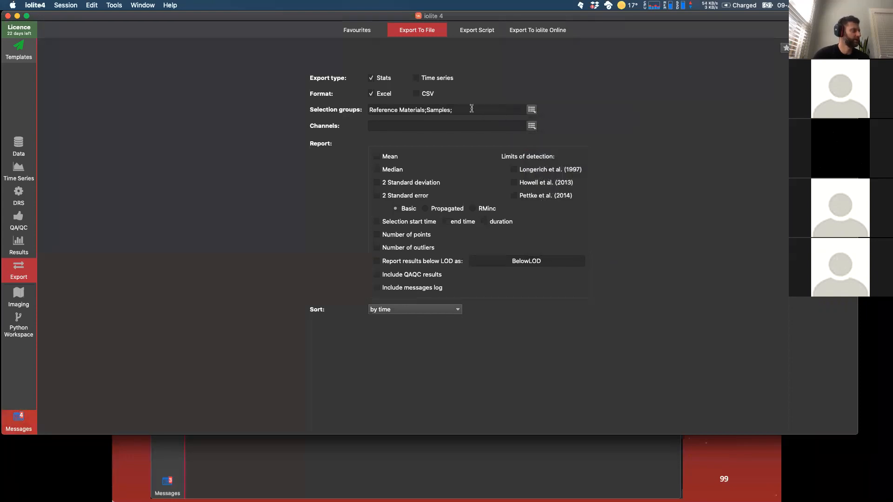
{"action": "key", "text": "BackSpace"}
{"action": "key", "text": "BackSpace"}
{"action": "key", "text": "BackSpace"}
{"action": "key", "text": "BackSpace"}
{"action": "key", "text": "BackSpace"}
{"action": "key", "text": "BackSpace"}
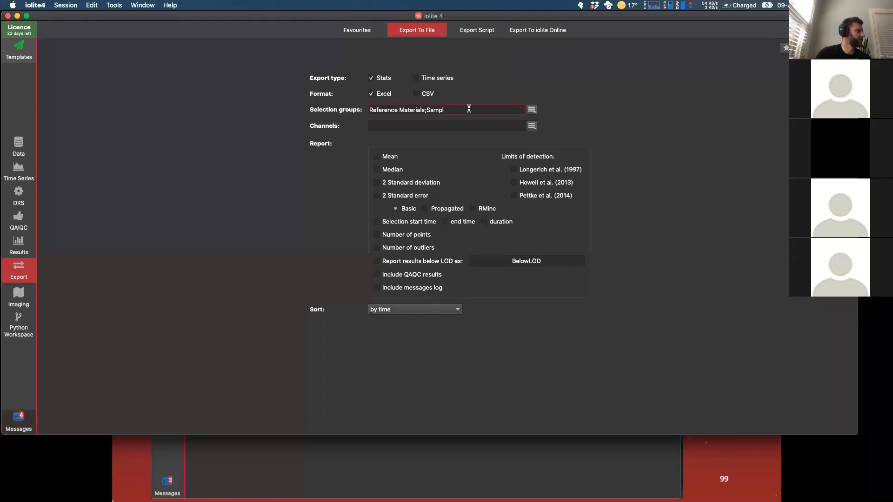
{"action": "key", "text": "BackSpace"}
{"action": "key", "text": "BackSpace"}
{"action": "key", "text": "BackSpace"}
{"action": "key", "text": "BackSpace"}
{"action": "key", "text": "BackSpace"}
{"action": "key", "text": "BackSpace"}
{"action": "key", "text": "BackSpace"}
{"action": "key", "text": "BackSpace"}
{"action": "key", "text": "BackSpace"}
{"action": "key", "text": "BackSpace"}
{"action": "key", "text": "BackSpace"}
{"action": "key", "text": "BackSpace"}
{"action": "key", "text": "BackSpace"}
{"action": "key", "text": "BackSpace"}
{"action": "key", "text": "BackSpace"}
{"action": "key", "text": "BackSpace"}
{"action": "key", "text": "BackSpace"}
{"action": "key", "text": "BackSpace"}
{"action": "key", "text": "BackSpace"}
{"action": "key", "text": "BackSpace"}
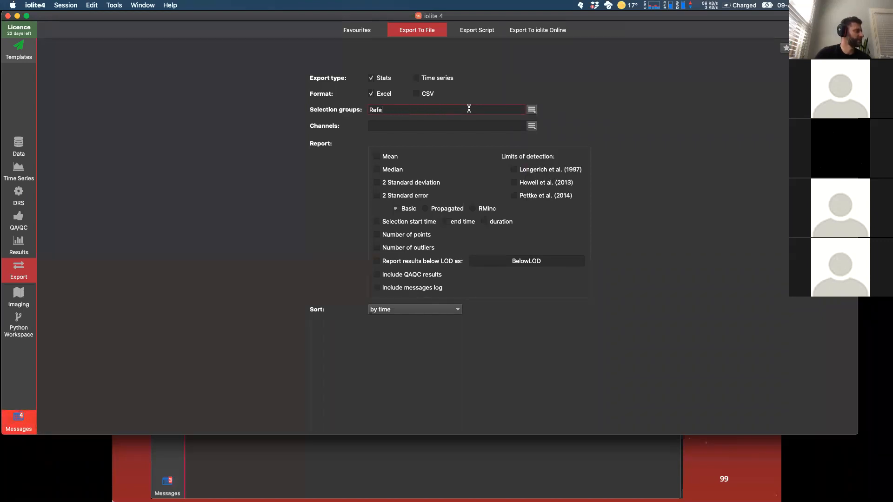
Step: Add the Oliv, Opaq and G_NIST612 groups to the export and deselect Samples
{"action": "left_click", "coordinate": [532, 109]}
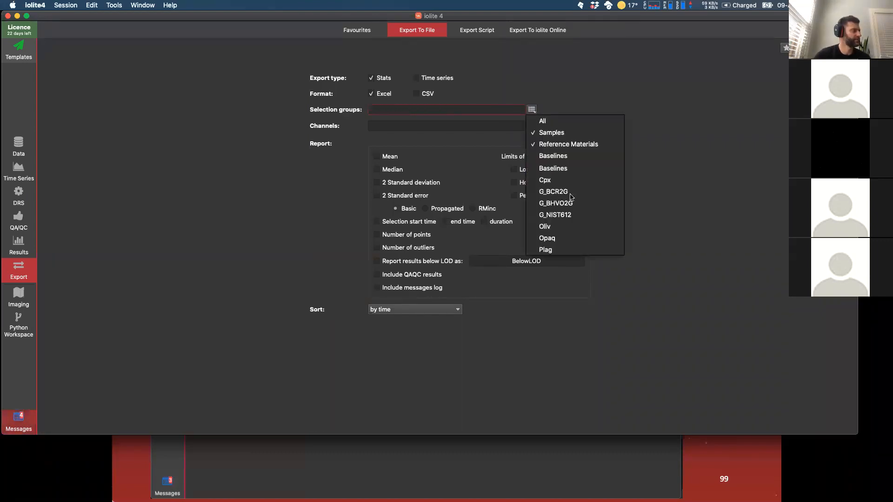
{"action": "left_click", "coordinate": [535, 227]}
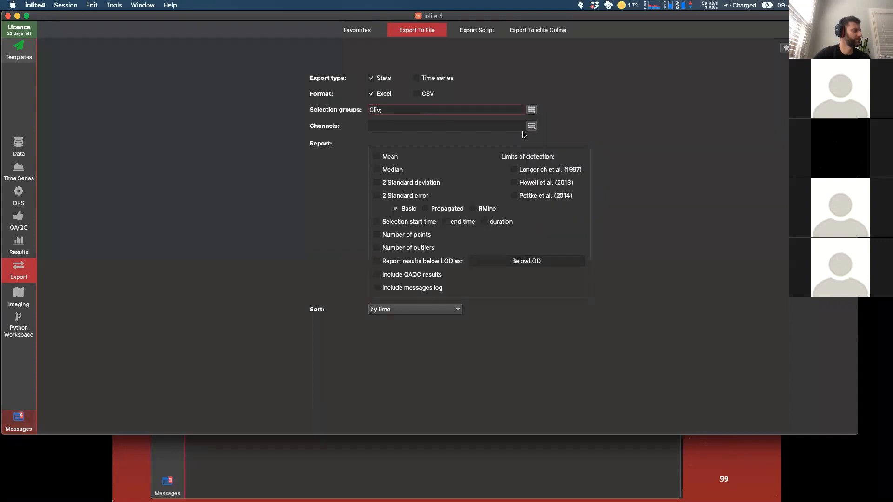
{"action": "left_click", "coordinate": [533, 111]}
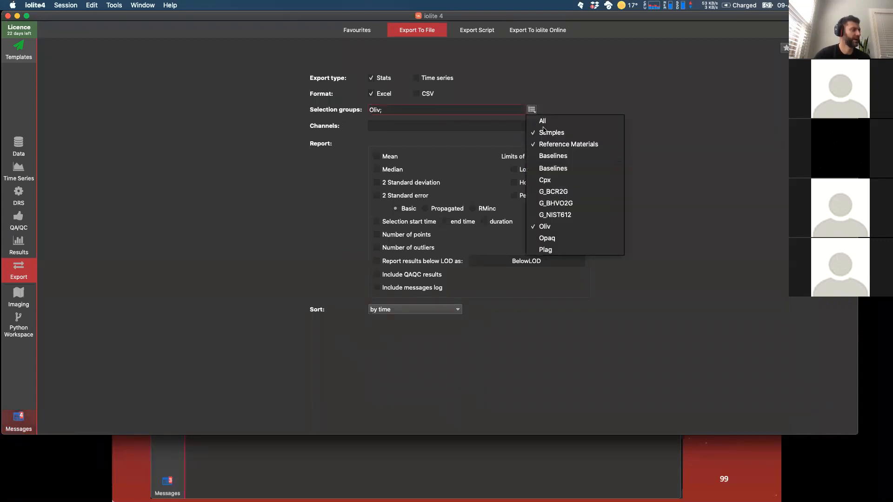
{"action": "left_click", "coordinate": [552, 238]}
{"action": "left_click", "coordinate": [532, 111]}
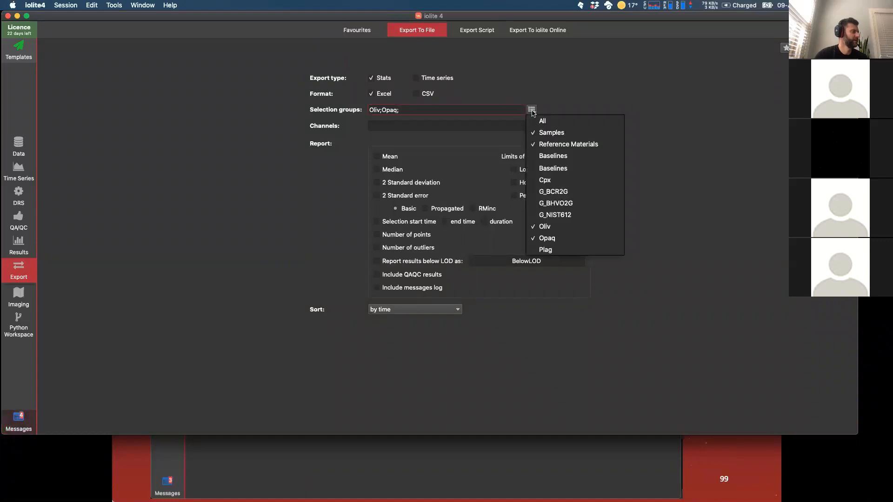
{"action": "left_click", "coordinate": [537, 133]}
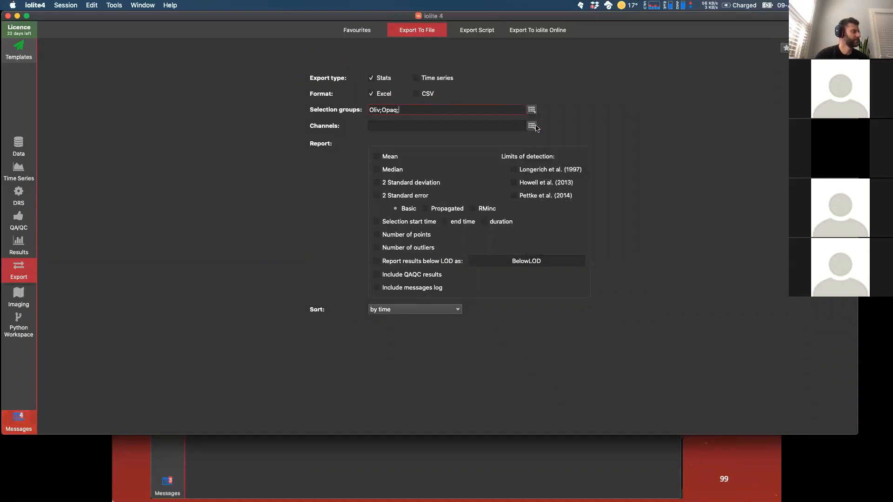
{"action": "left_click", "coordinate": [532, 111]}
{"action": "left_click", "coordinate": [554, 217]}
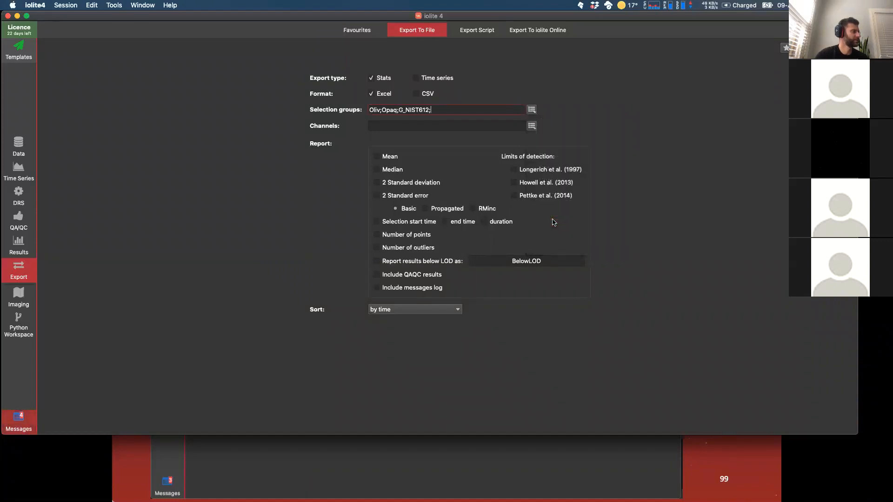
Step: Remove the G_NIST612, Oliv and Opaq groups from the export's selection groups
{"action": "left_click", "coordinate": [533, 110]}
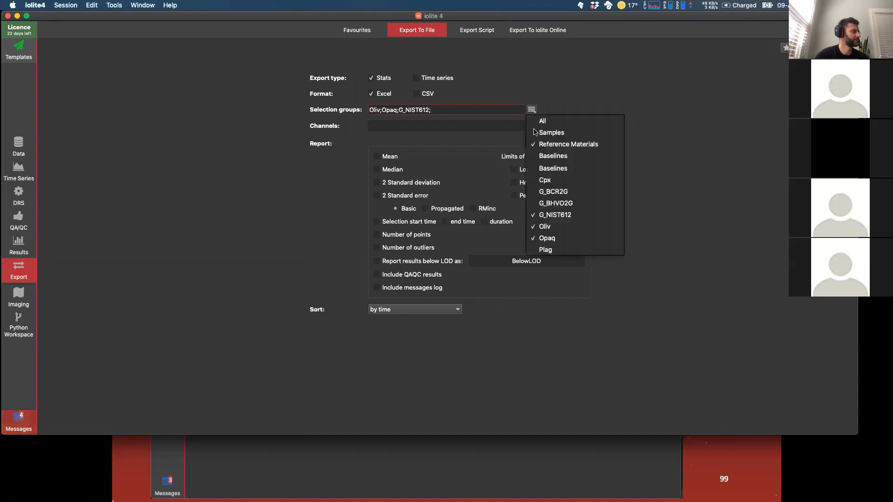
{"action": "left_click", "coordinate": [555, 217]}
{"action": "left_click", "coordinate": [532, 112]}
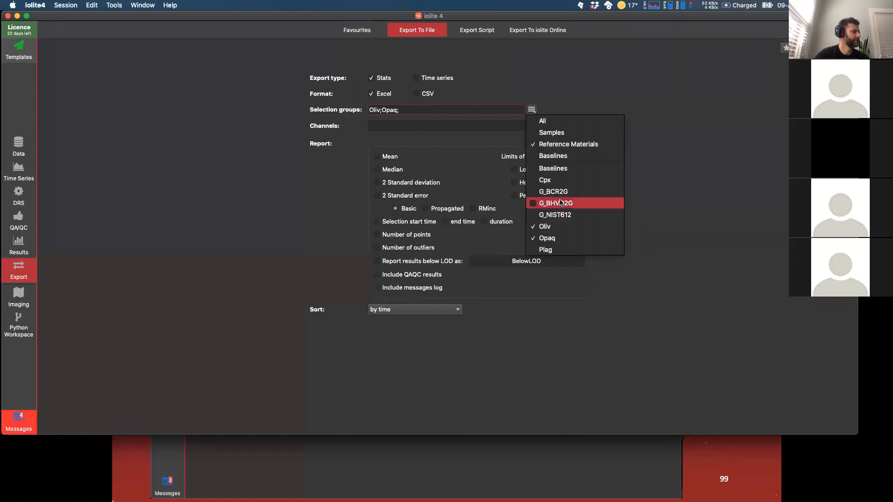
{"action": "left_click", "coordinate": [552, 226]}
{"action": "left_click", "coordinate": [532, 111]}
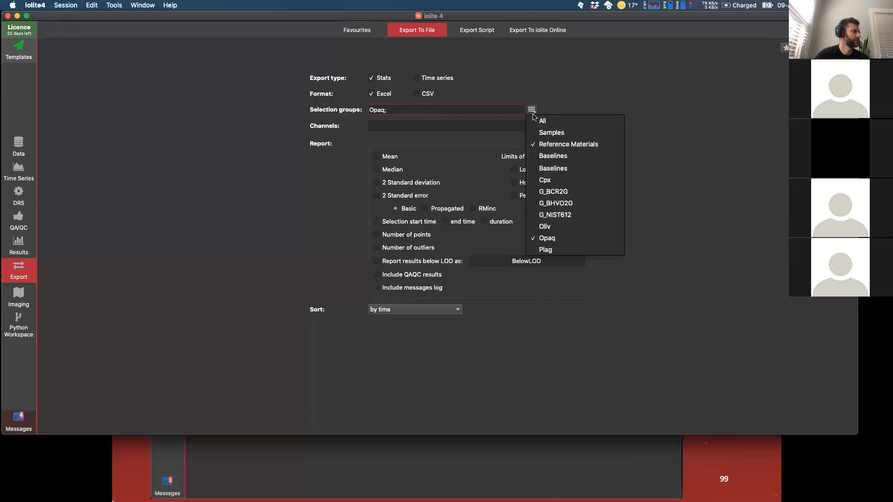
{"action": "left_click", "coordinate": [548, 238]}
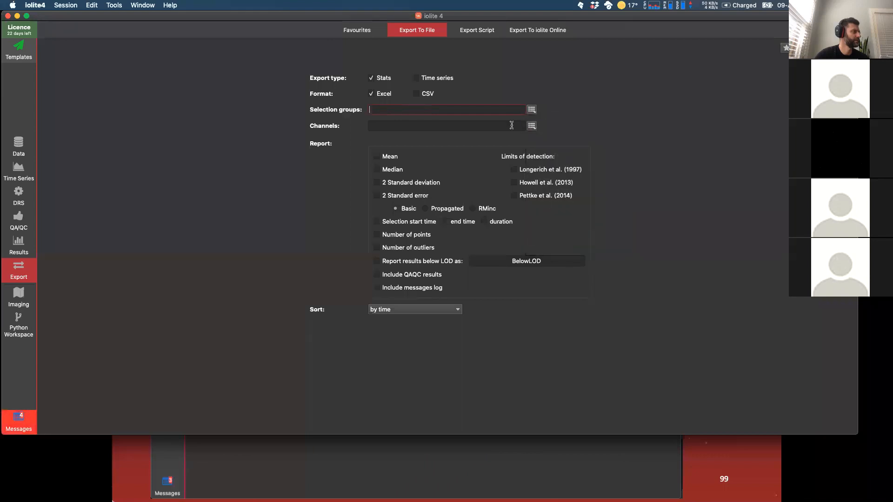
Step: Set the export's selection groups to Samples and Reference Materials
{"action": "left_click", "coordinate": [532, 111]}
{"action": "left_click", "coordinate": [542, 144]}
{"action": "left_click", "coordinate": [531, 111]}
{"action": "left_click", "coordinate": [542, 134]}
{"action": "left_click", "coordinate": [531, 110]}
{"action": "left_click", "coordinate": [544, 145]}
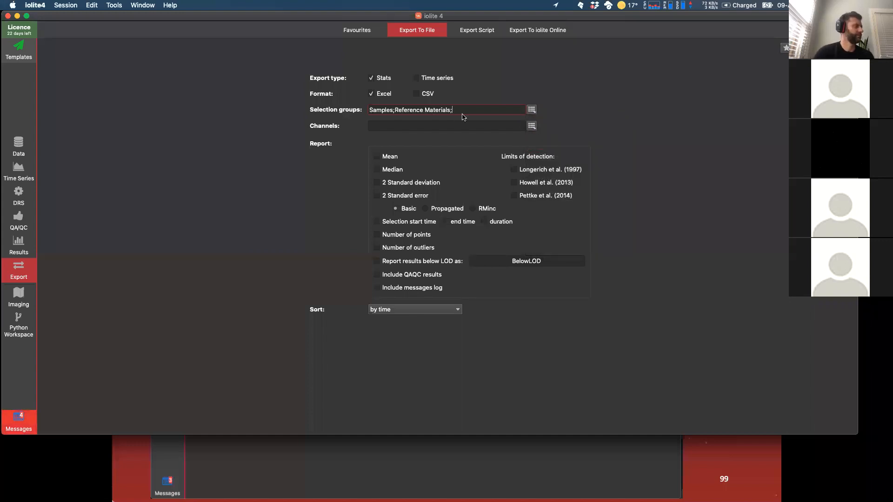
Step: Choose all Outputs plus the intermediate channel Zr90_CPS as the channels to export
{"action": "left_click", "coordinate": [531, 126]}
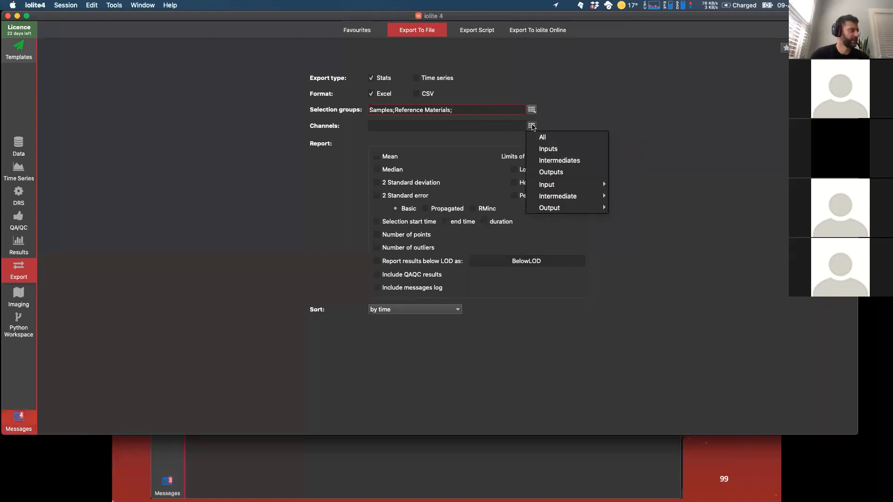
{"action": "left_click", "coordinate": [550, 173]}
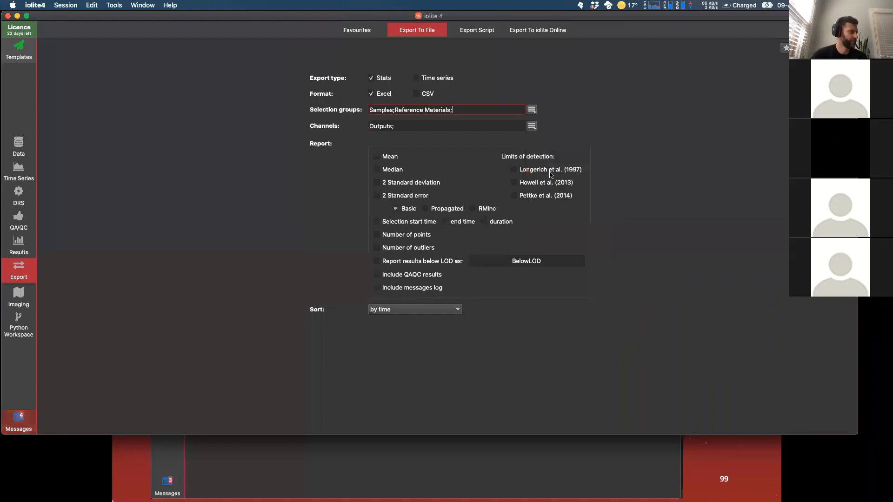
{"action": "left_click", "coordinate": [531, 127]}
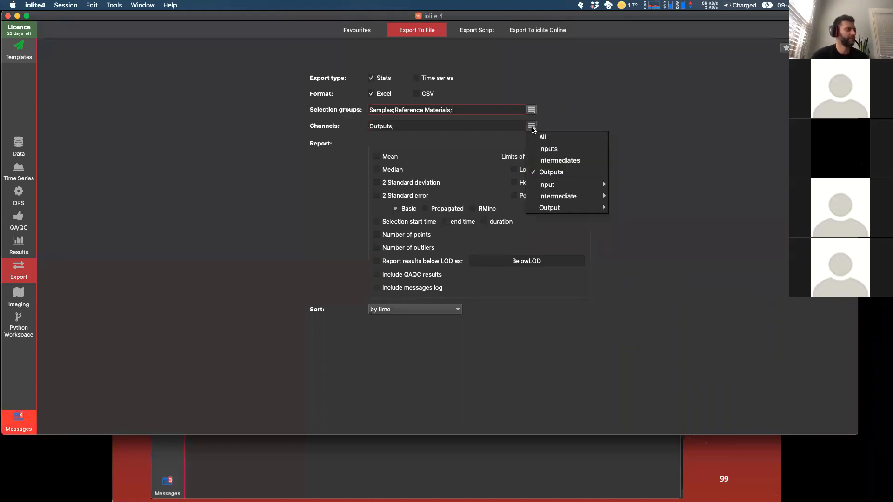
{"action": "mouse_move", "coordinate": [544, 200]}
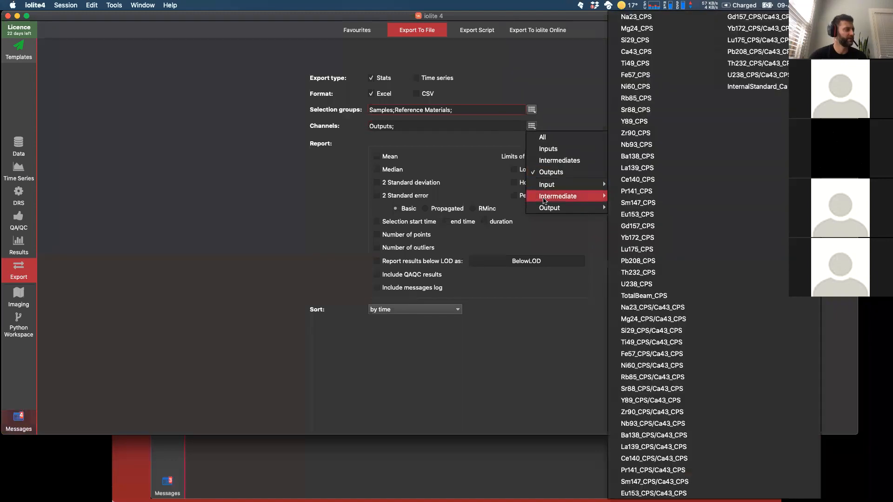
{"action": "left_click", "coordinate": [634, 135]}
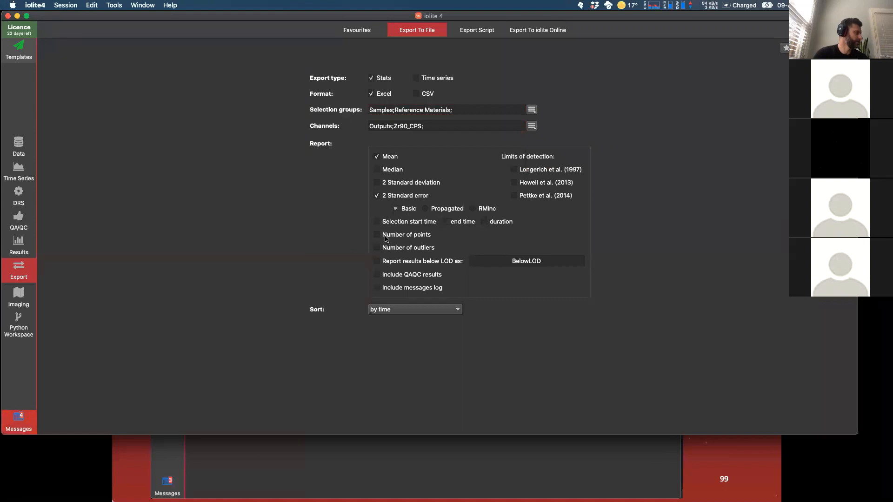
Step: Include the selection start time, number of points and number of outliers in the report
{"action": "left_click", "coordinate": [377, 222]}
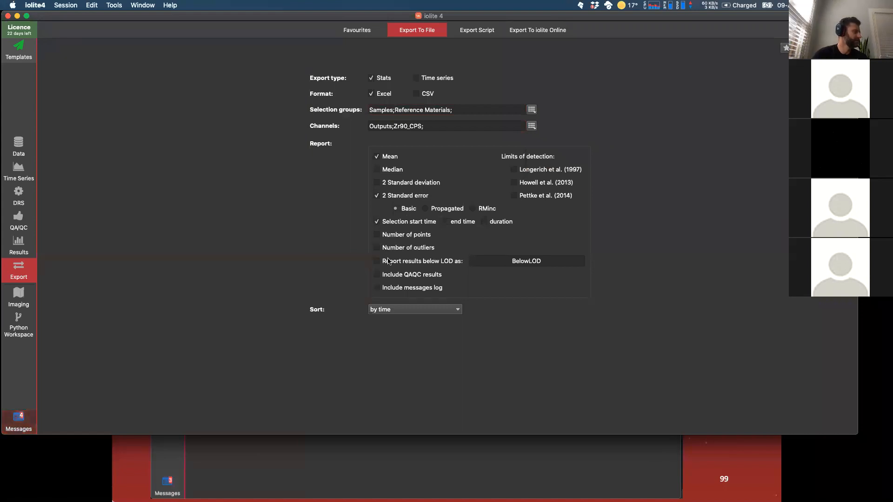
{"action": "left_click", "coordinate": [377, 235]}
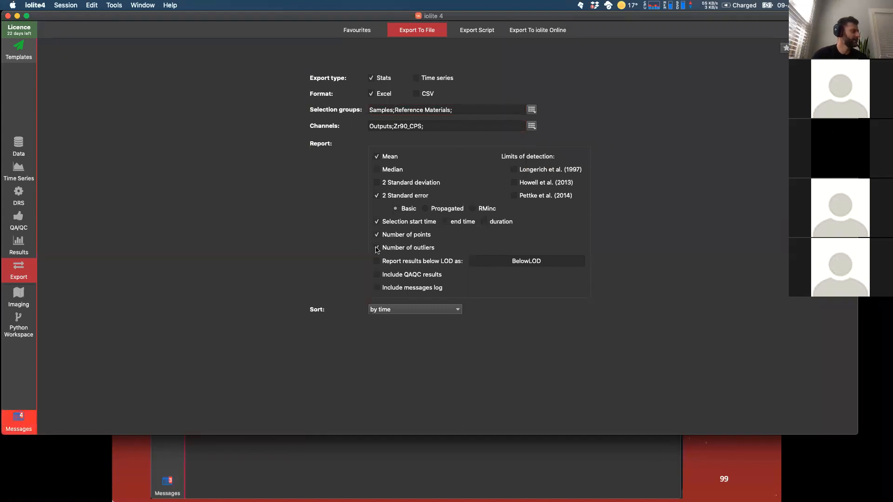
{"action": "left_click", "coordinate": [376, 248]}
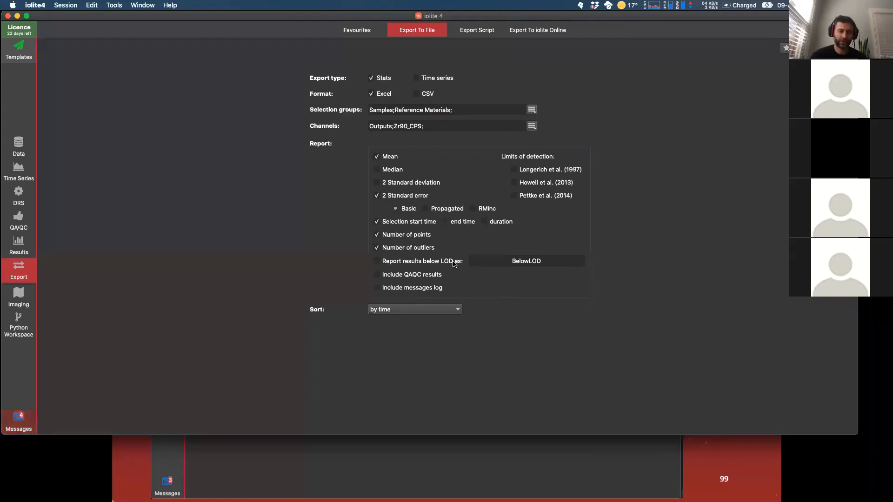
Step: Change the replacement text for results below the limit of detection to -[BelowLOD]
{"action": "mouse_move", "coordinate": [454, 264]}
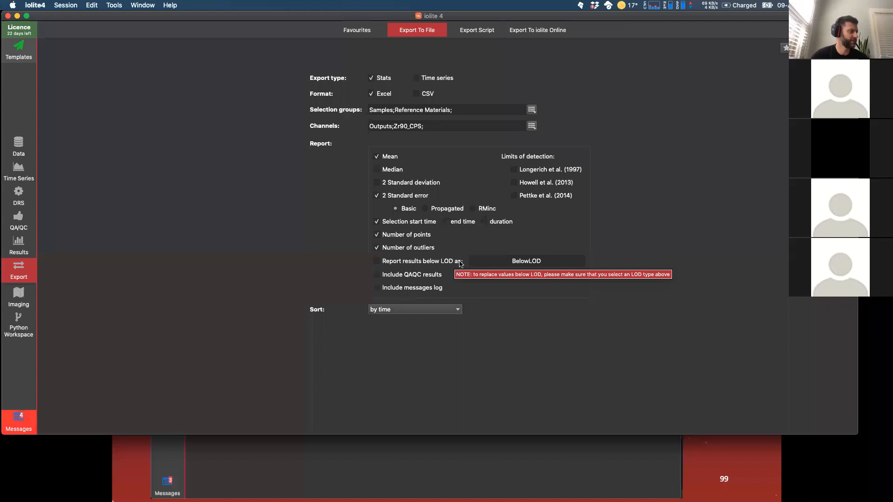
{"action": "left_click", "coordinate": [512, 260]}
{"action": "type", "text": "-["}
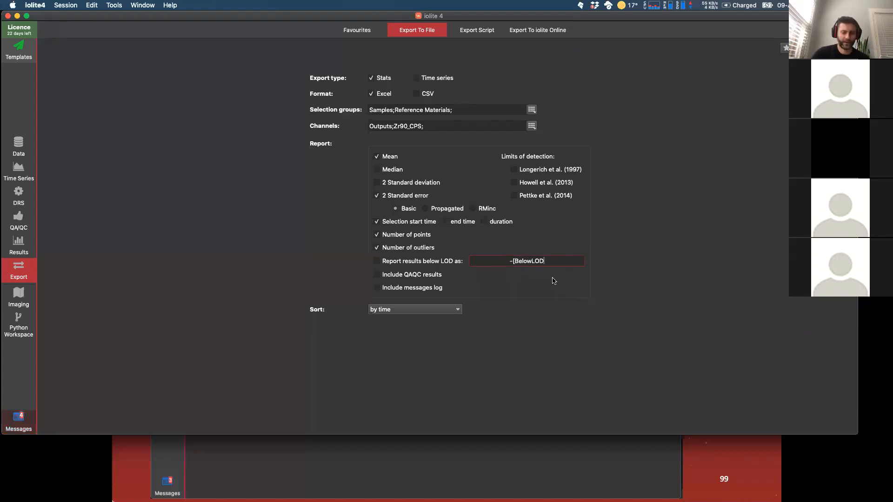
{"action": "type", "text": "]"}
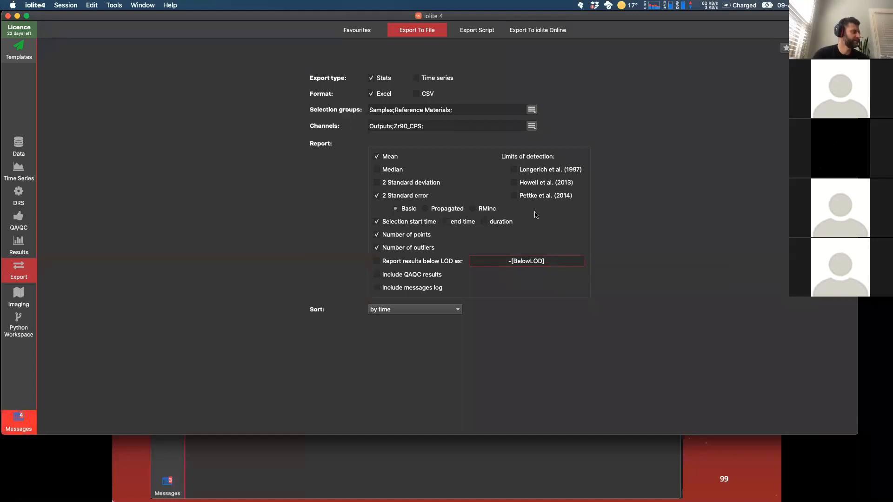
Step: Try out the Longerich et al. (1997), Howell et al. (2013) and Pettke et al. (2014) limits of detection, and deselect them all
{"action": "left_click", "coordinate": [522, 171]}
{"action": "left_click", "coordinate": [523, 182]}
{"action": "left_click", "coordinate": [524, 196]}
{"action": "left_click", "coordinate": [524, 196]}
{"action": "left_click", "coordinate": [530, 183]}
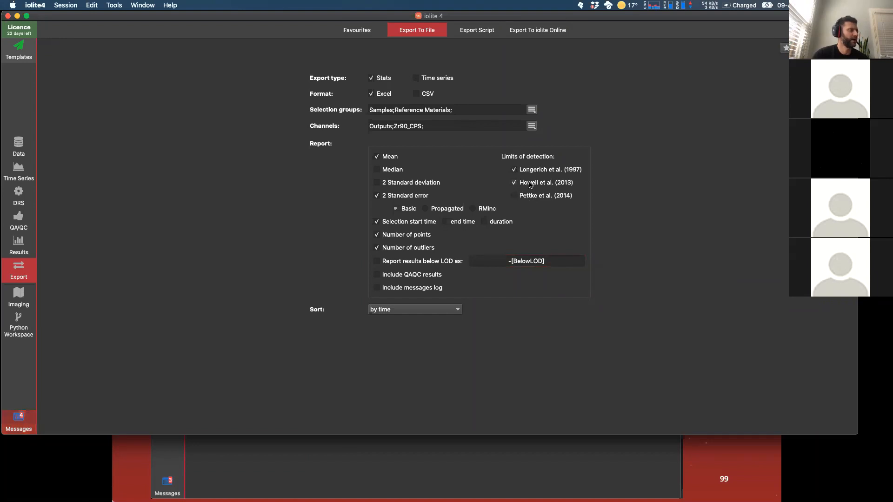
{"action": "left_click", "coordinate": [532, 170]}
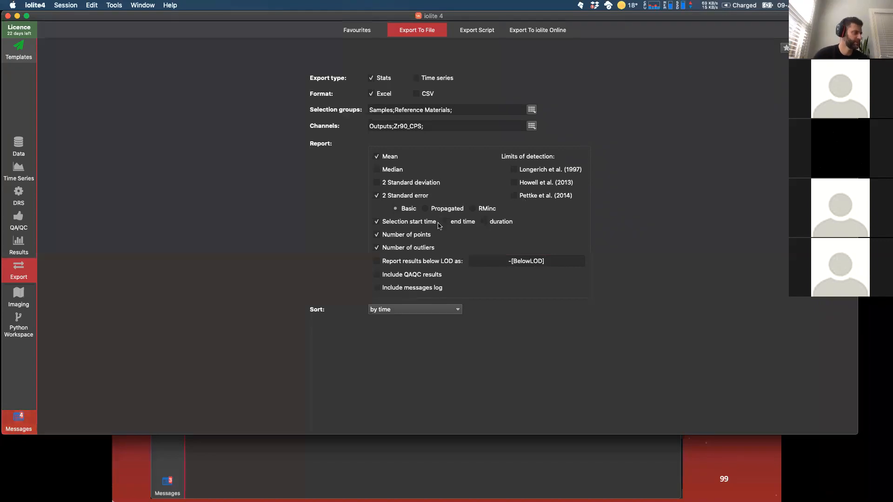
Step: Include QAQC results and the messages log, and export the report as MyExport.xlsx to the Example Data folder in Webinar_Apr_09
{"action": "left_click", "coordinate": [416, 277]}
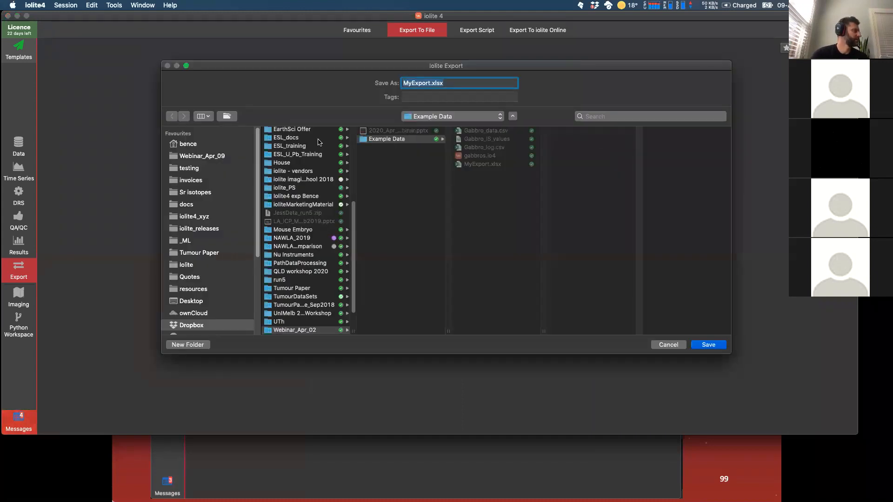
{"action": "scroll", "coordinate": [311, 167], "scroll_direction": "up", "scroll_amount": 5}
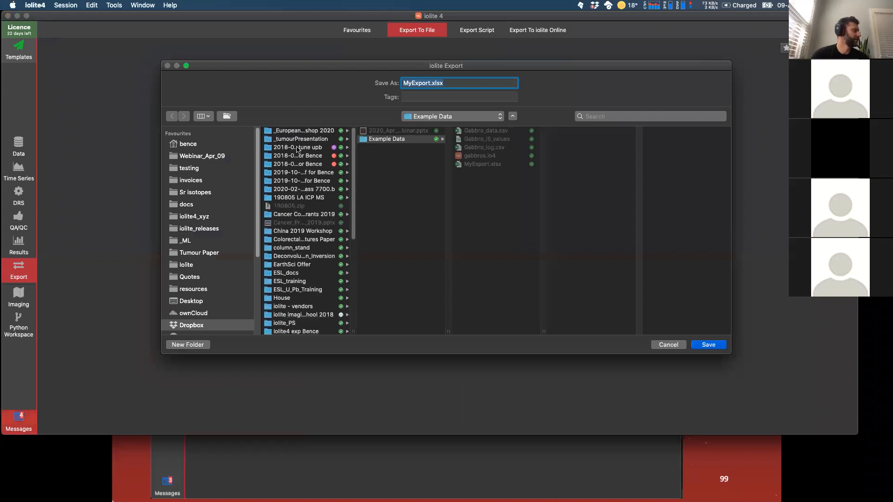
{"action": "left_click", "coordinate": [204, 159]}
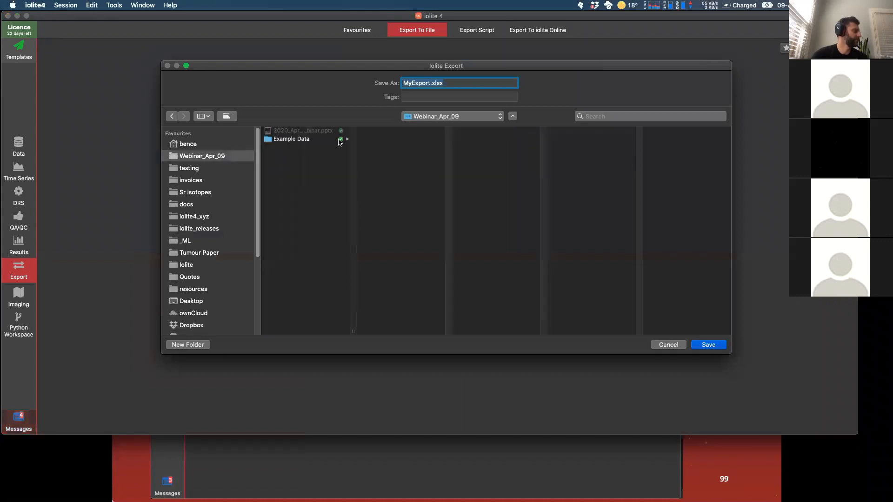
{"action": "left_click", "coordinate": [323, 140]}
{"action": "left_click", "coordinate": [429, 83]}
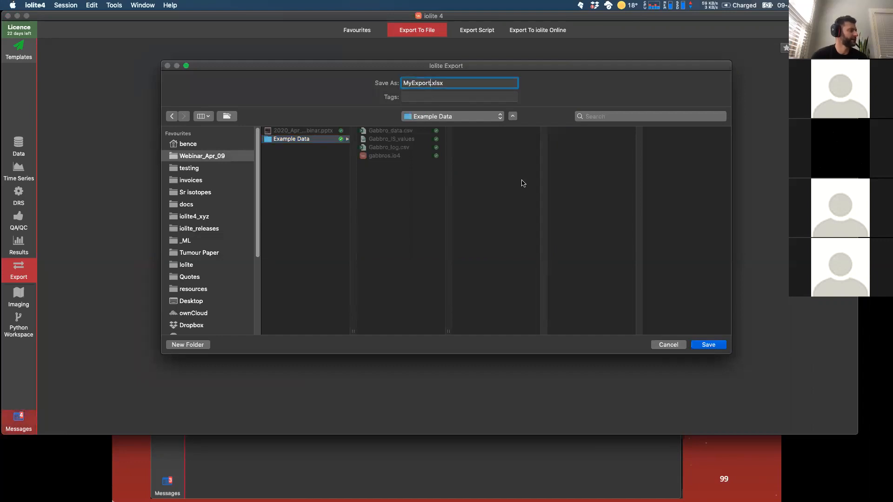
{"action": "left_click", "coordinate": [709, 345]}
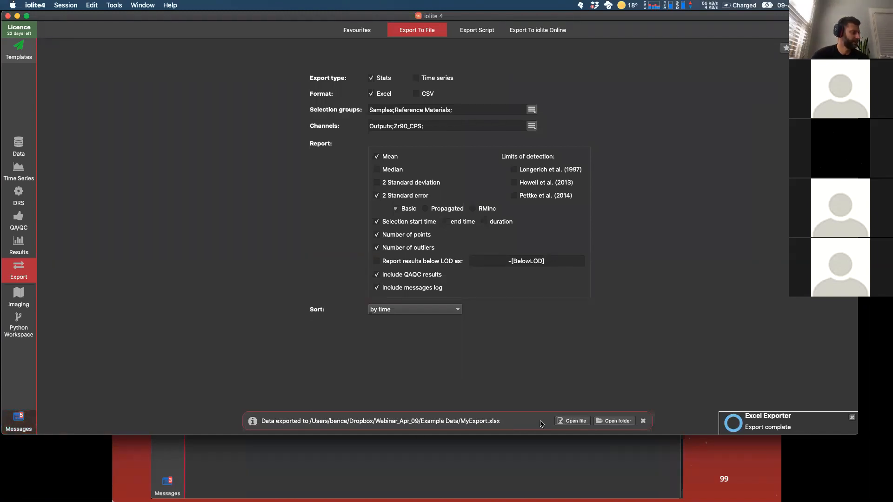
Step: Open the exported MyExport workbook in Excel, enlarge its window and view the second reference on the Things to cite sheet
{"action": "left_click", "coordinate": [576, 421]}
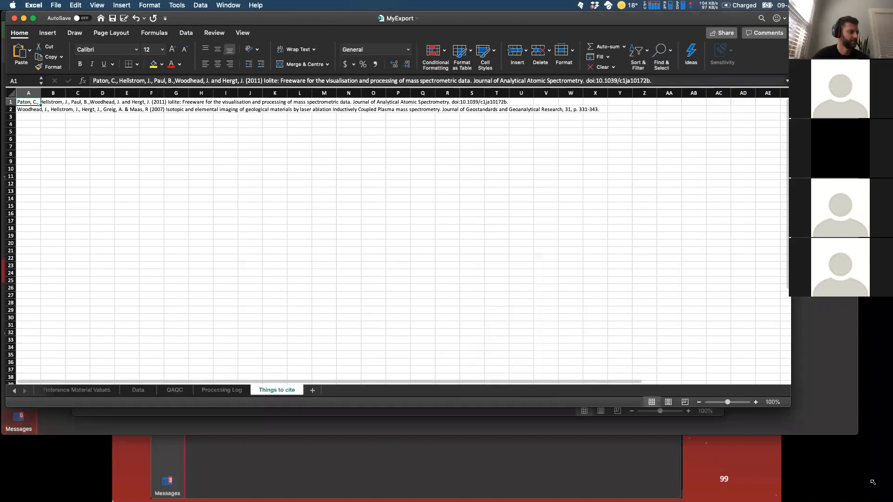
{"action": "left_click_drag", "start_coordinate": [874, 482], "coordinate": [883, 487]}
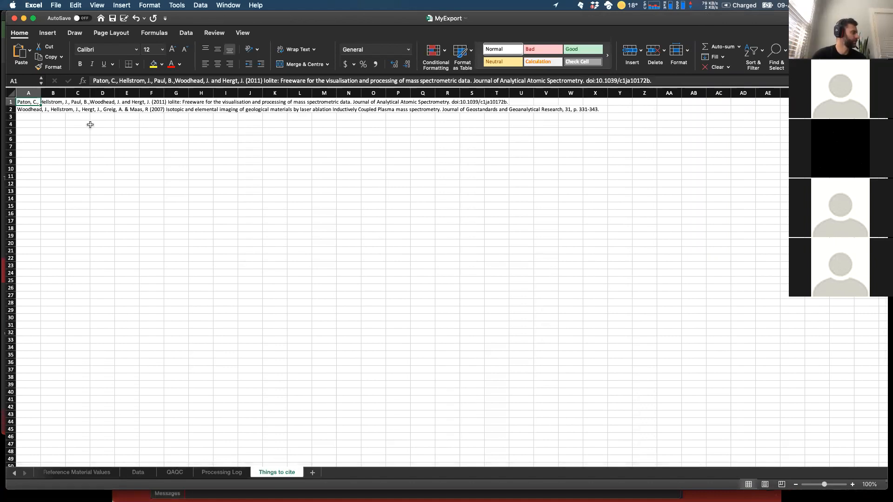
{"action": "left_click", "coordinate": [33, 110]}
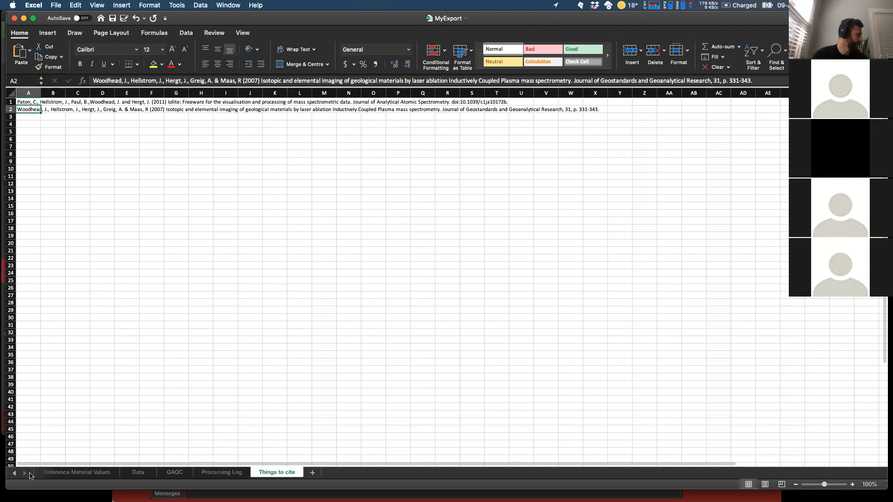
Step: Examine the Metadata, DRS Settings and Reference Material Values sheets of the exported workbook
{"action": "left_click", "coordinate": [13, 474]}
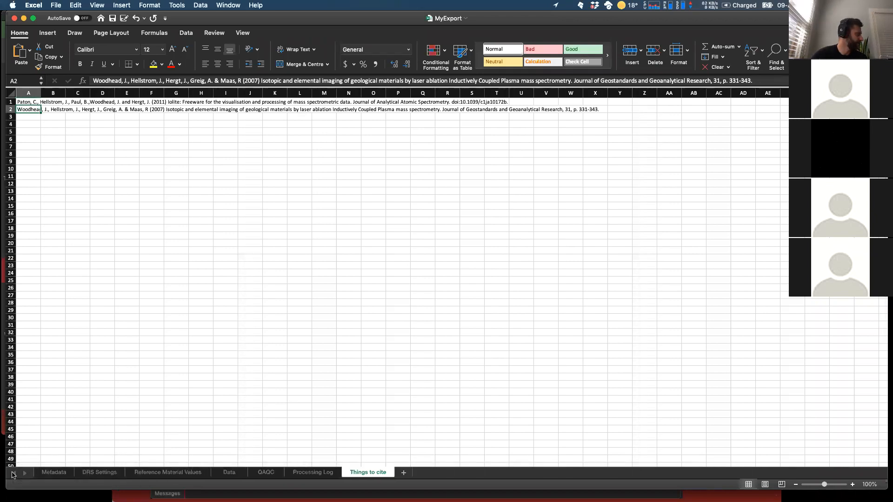
{"action": "left_click", "coordinate": [48, 473]}
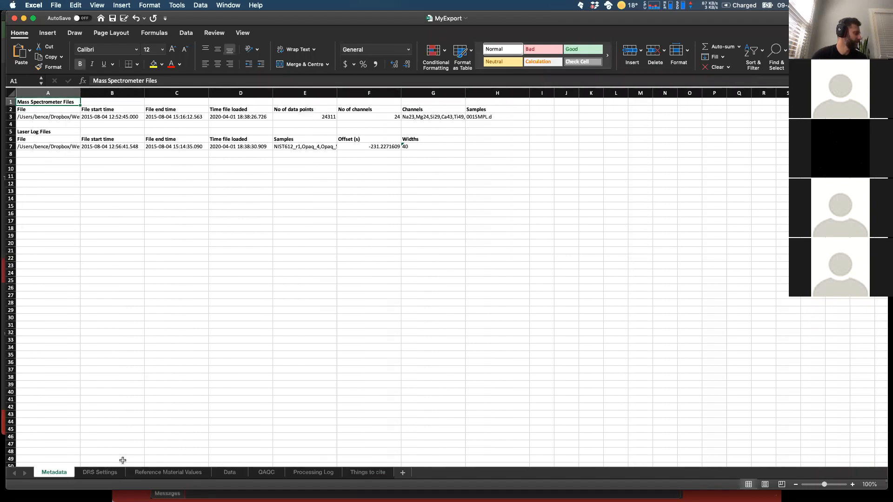
{"action": "left_click", "coordinate": [107, 473]}
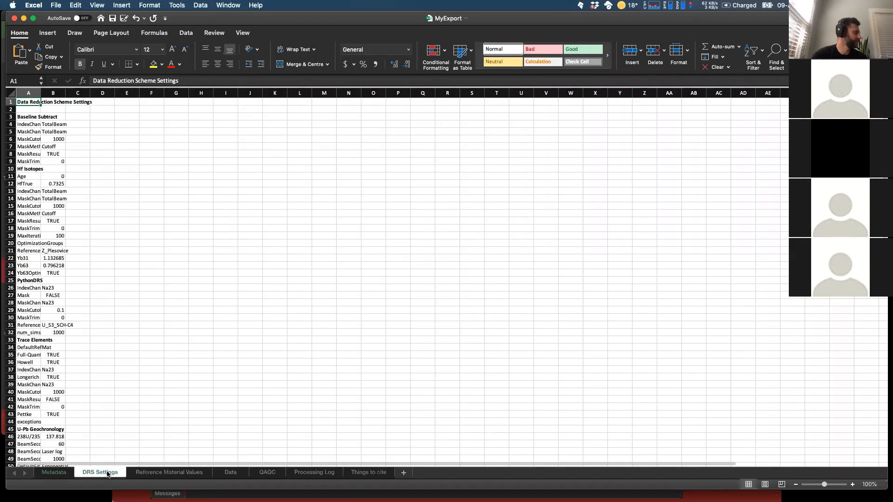
{"action": "scroll", "coordinate": [126, 363], "scroll_direction": "down", "scroll_amount": 3}
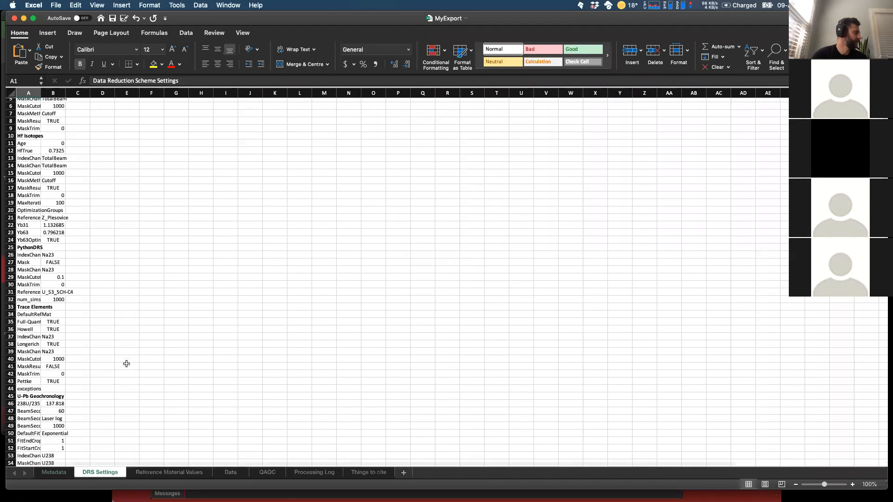
{"action": "scroll", "coordinate": [127, 363], "scroll_direction": "up", "scroll_amount": 3}
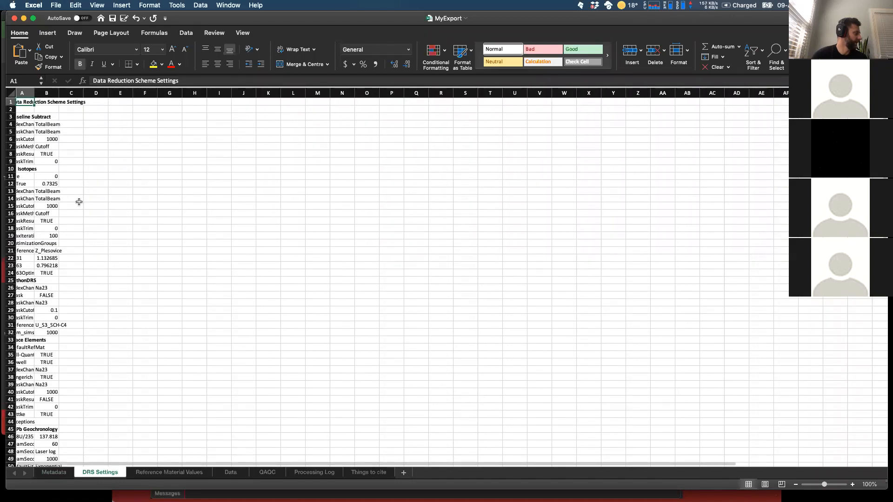
{"action": "scroll", "coordinate": [79, 202], "scroll_direction": "down", "scroll_amount": 1}
{"action": "scroll", "coordinate": [79, 201], "scroll_direction": "right", "scroll_amount": 1}
{"action": "scroll", "coordinate": [53, 321], "scroll_direction": "down", "scroll_amount": 6}
{"action": "scroll", "coordinate": [53, 327], "scroll_direction": "up", "scroll_amount": 6}
{"action": "scroll", "coordinate": [139, 353], "scroll_direction": "right", "scroll_amount": 1}
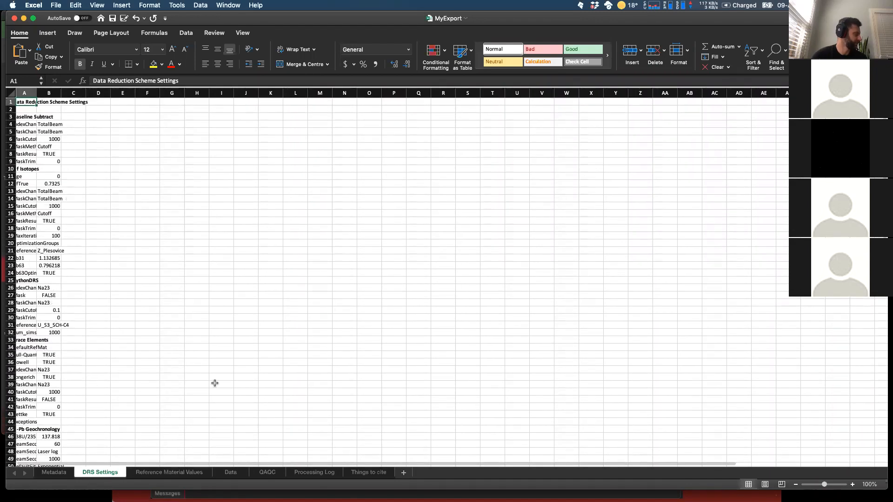
{"action": "left_click", "coordinate": [159, 473]}
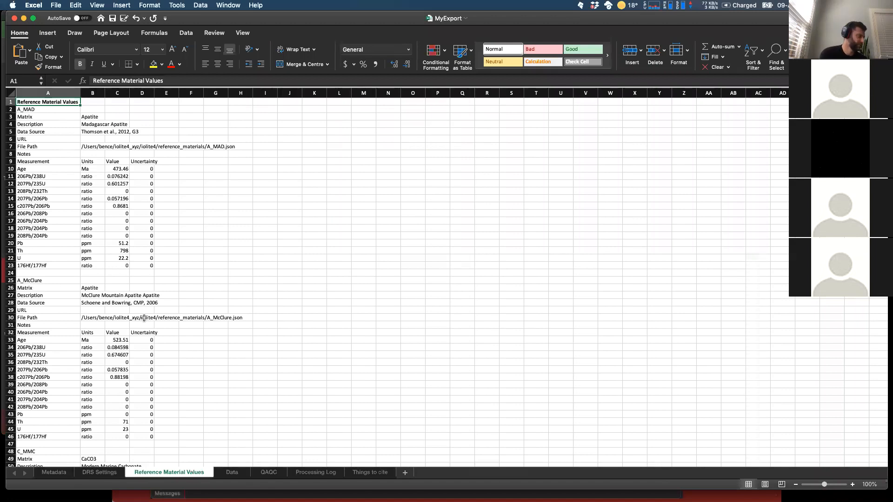
Step: On the Data sheet, widen the Start time column and the four Zr90_CPS columns to fit their contents
{"action": "left_click", "coordinate": [231, 472]}
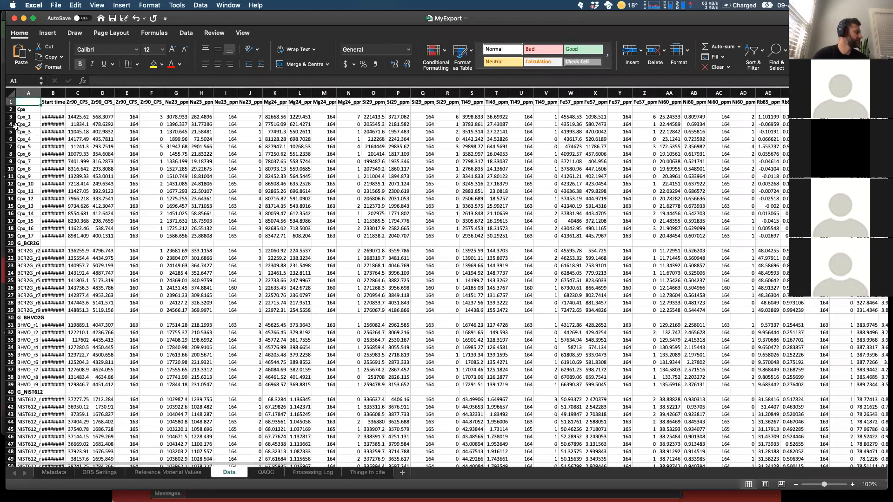
{"action": "left_click", "coordinate": [11, 118]}
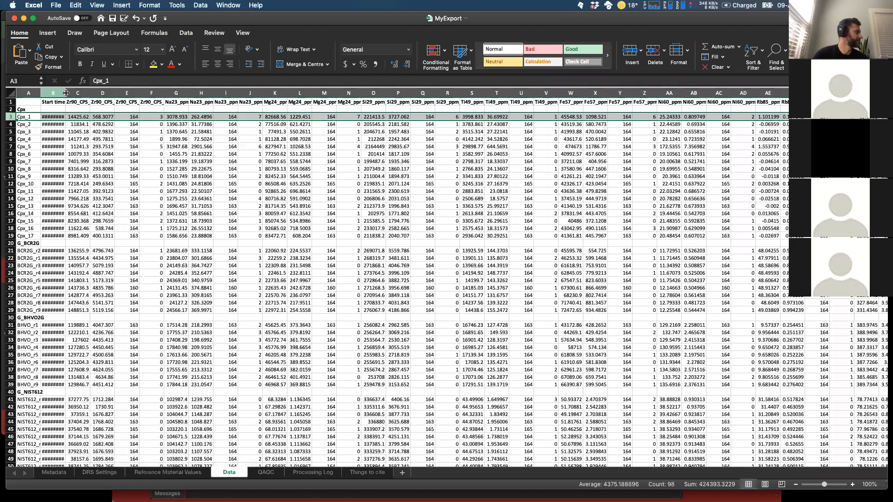
{"action": "left_click_drag", "start_coordinate": [66, 93], "coordinate": [65, 93]}
{"action": "double_click", "coordinate": [66, 93]}
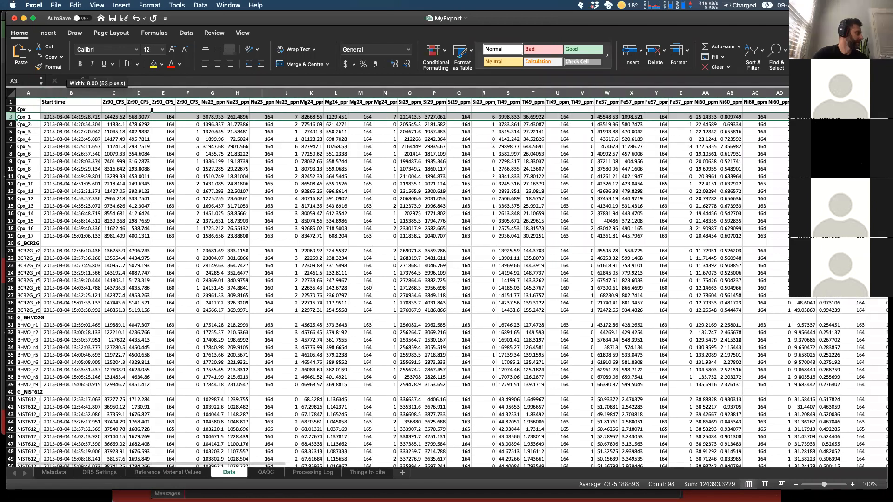
{"action": "left_click_drag", "start_coordinate": [158, 93], "coordinate": [159, 93]}
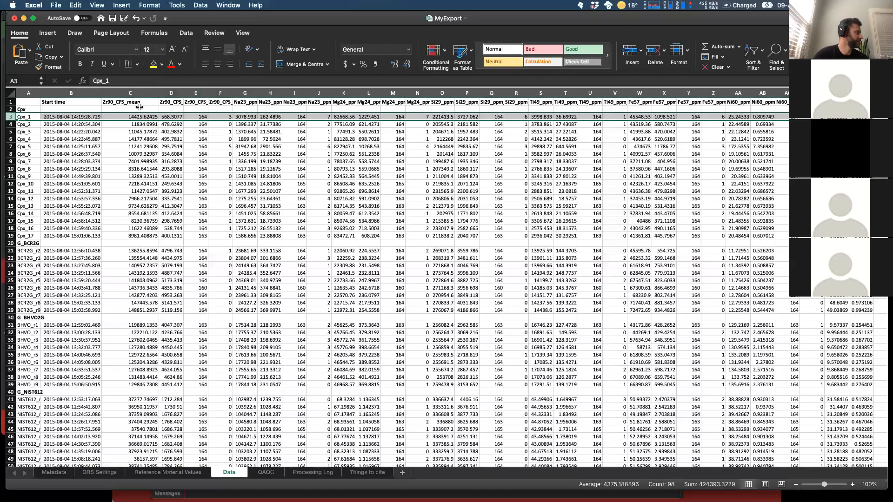
{"action": "left_click", "coordinate": [135, 93]}
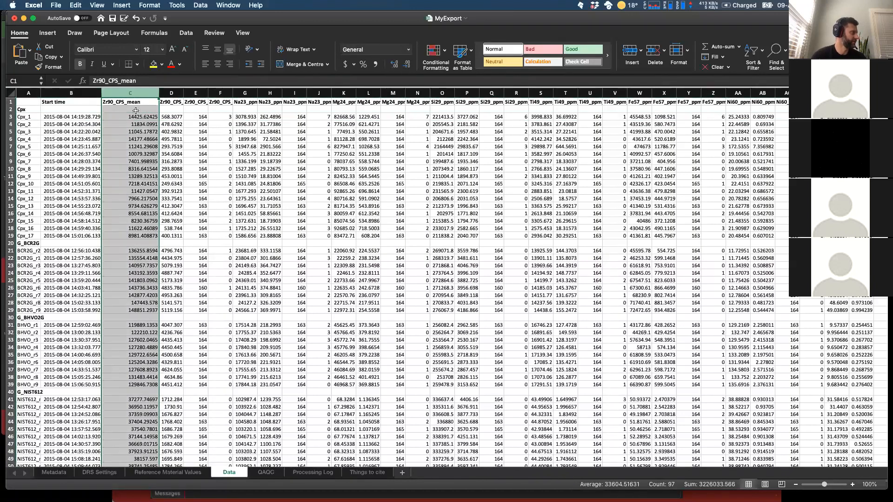
{"action": "left_click", "coordinate": [173, 94]}
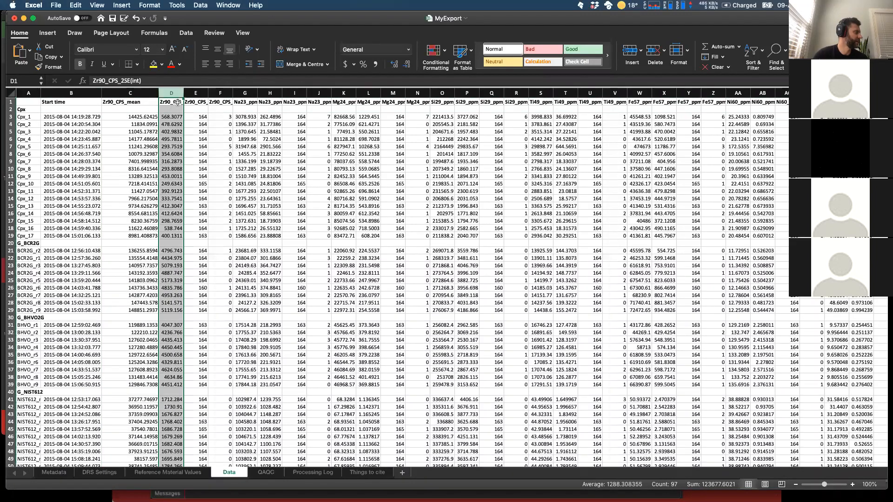
{"action": "left_click_drag", "start_coordinate": [183, 90], "coordinate": [333, 92]}
{"action": "left_click", "coordinate": [319, 116]}
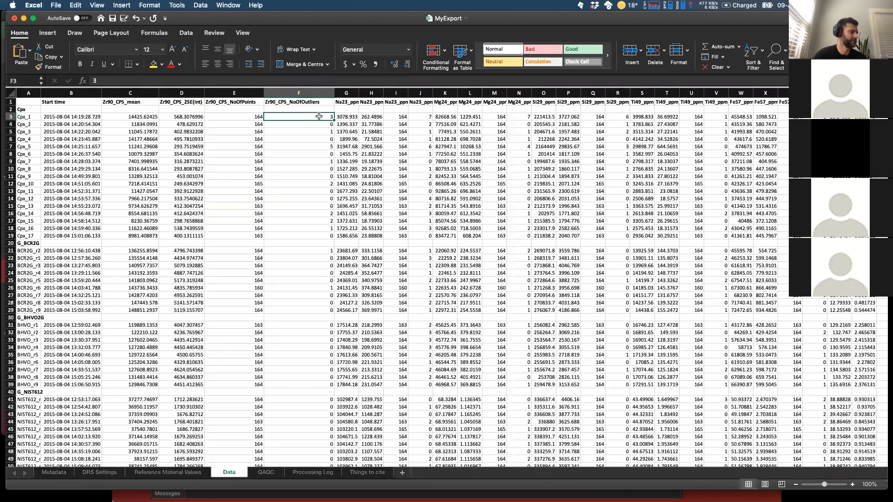
Step: Widen the four Na23_ppm columns to fit their headers and look through the Data sheet's rows
{"action": "left_click", "coordinate": [344, 115]}
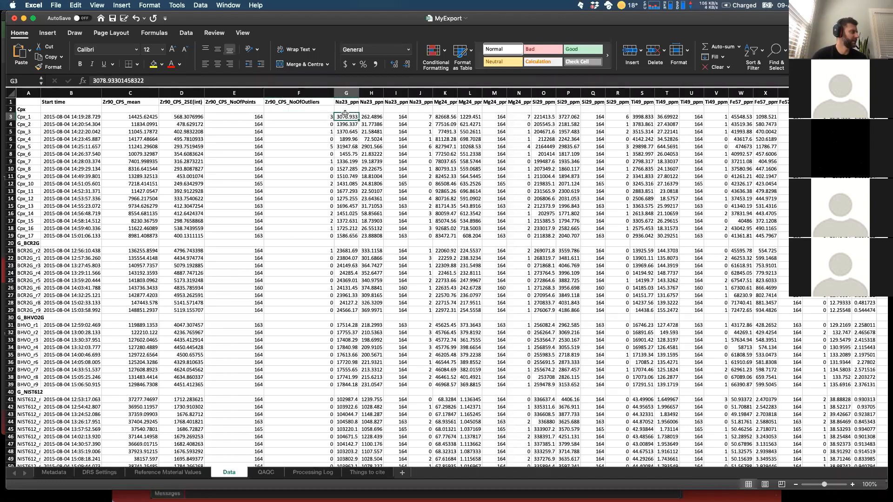
{"action": "left_click_drag", "start_coordinate": [359, 92], "coordinate": [598, 92]}
{"action": "left_click", "coordinate": [561, 118]}
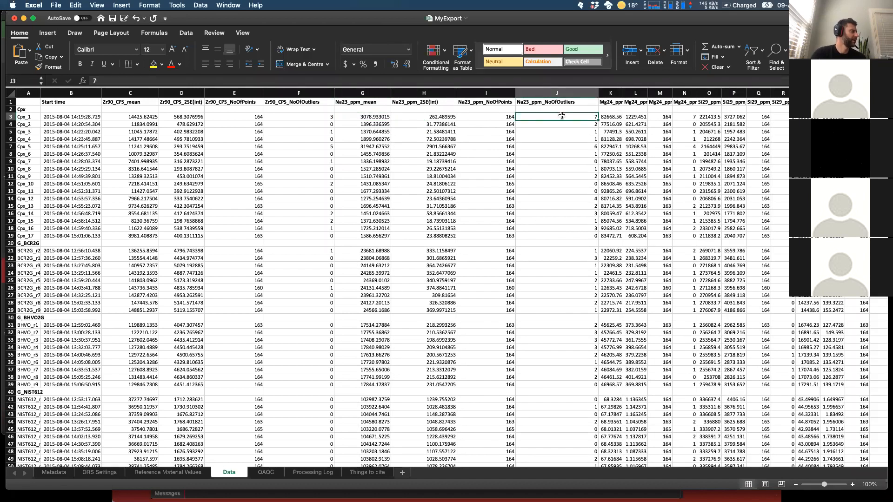
{"action": "scroll", "coordinate": [188, 362], "scroll_direction": "down", "scroll_amount": 10}
{"action": "scroll", "coordinate": [209, 409], "scroll_direction": "up", "scroll_amount": 10}
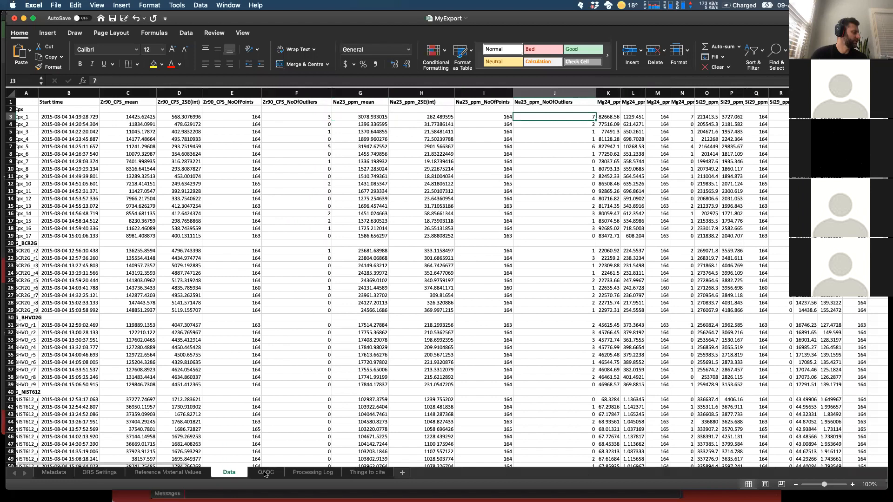
Step: Examine the QAQC sheet's secondary check, including the measured value, % difference and variation for Na23_ppm
{"action": "left_click", "coordinate": [264, 473]}
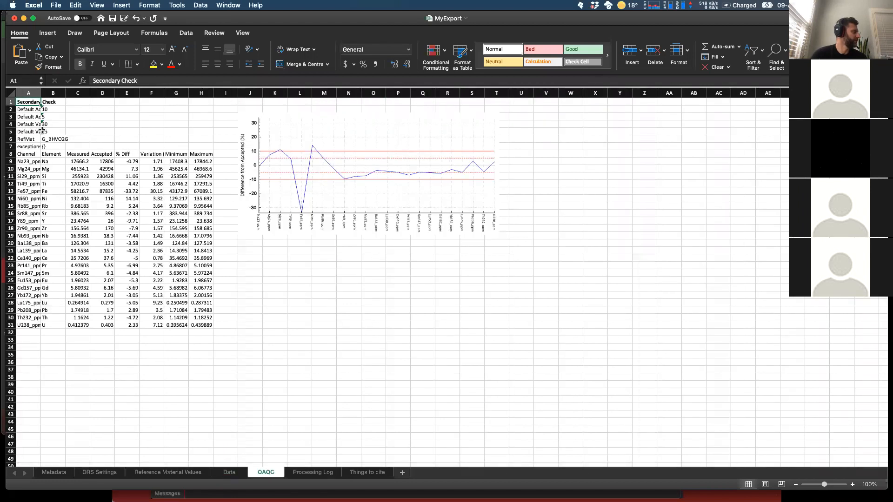
{"action": "left_click", "coordinate": [76, 161]}
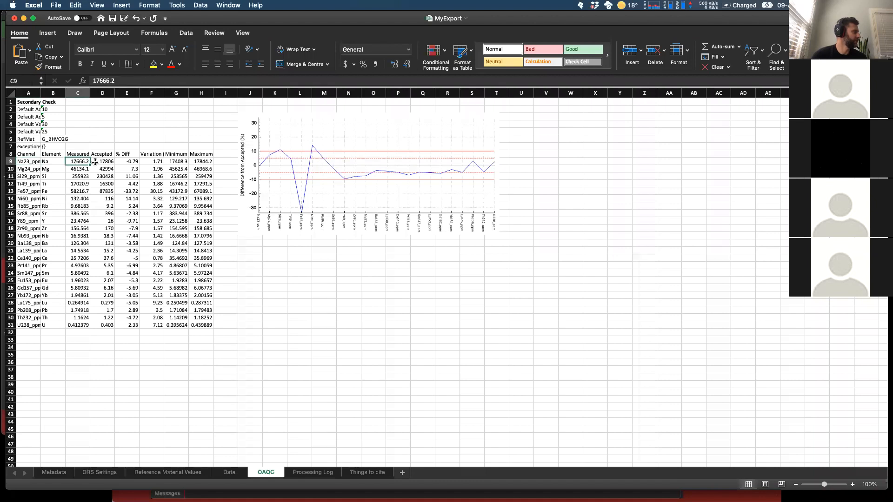
{"action": "left_click", "coordinate": [127, 160]}
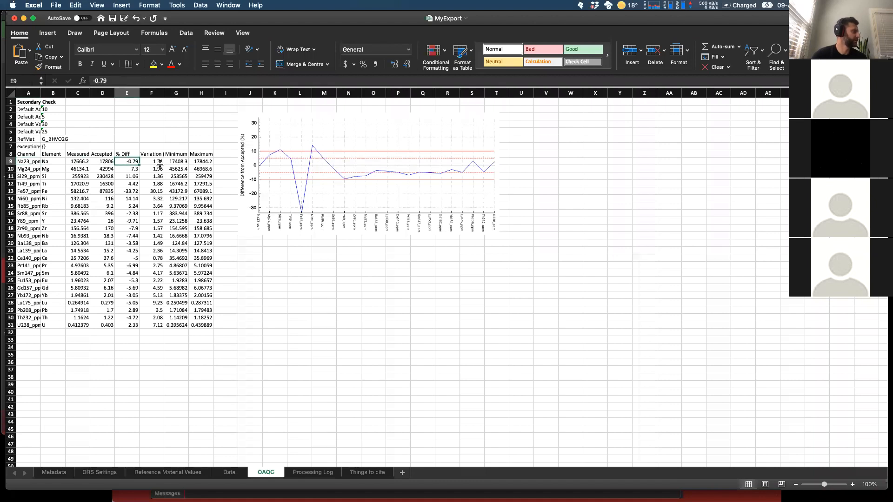
{"action": "left_click", "coordinate": [158, 162]}
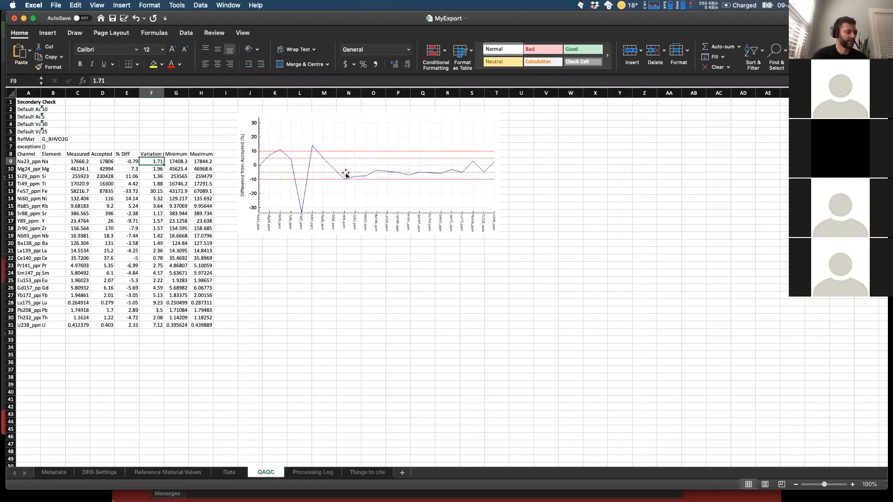
Step: Read through the messages on the Processing Log sheet
{"action": "left_click", "coordinate": [313, 472]}
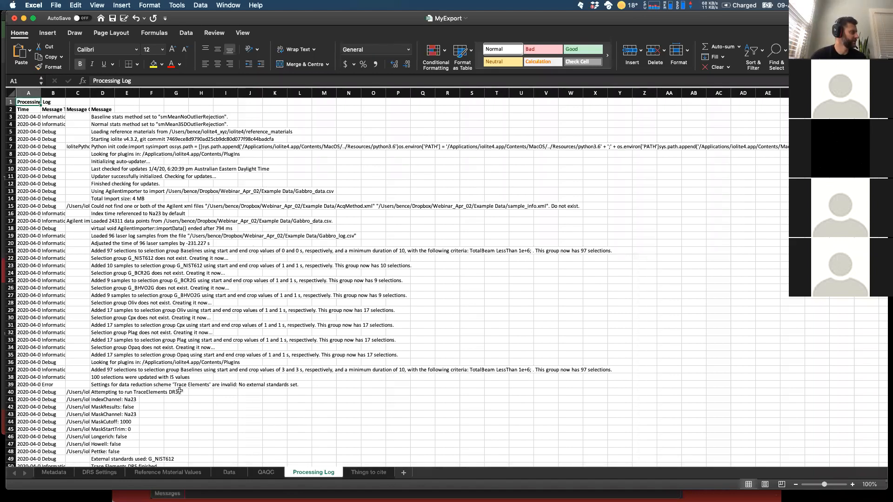
{"action": "scroll", "coordinate": [148, 404], "scroll_direction": "down", "scroll_amount": 10}
{"action": "scroll", "coordinate": [147, 404], "scroll_direction": "up", "scroll_amount": 10}
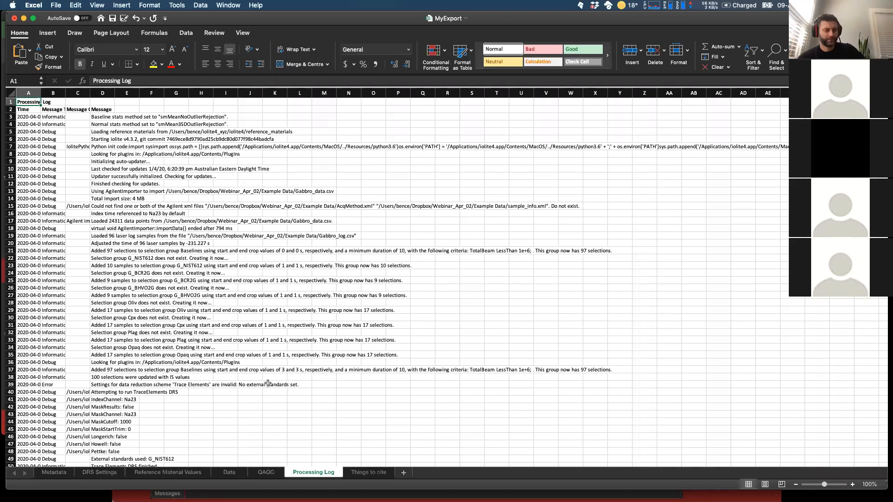
Step: Switch to iolite, move its window lower on the desktop and open the script export settings
{"action": "key", "text": "super+Tab"}
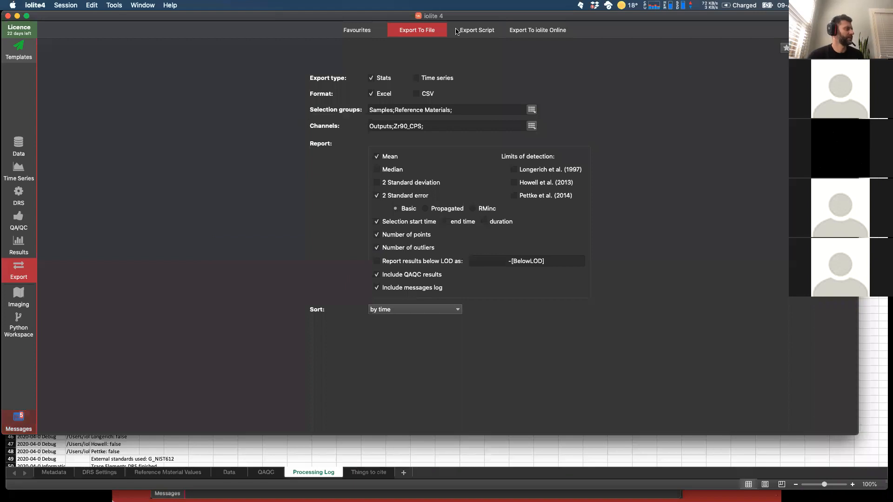
{"action": "left_click_drag", "start_coordinate": [643, 15], "coordinate": [643, 55]}
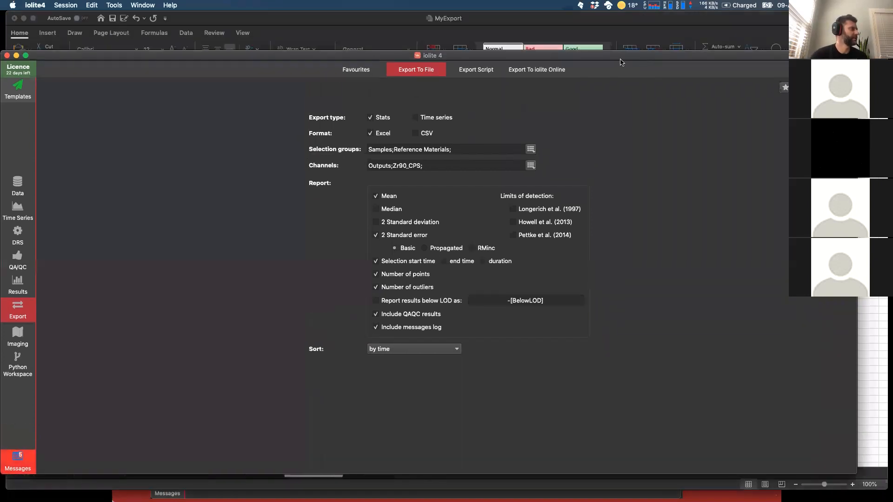
{"action": "left_click", "coordinate": [479, 70]}
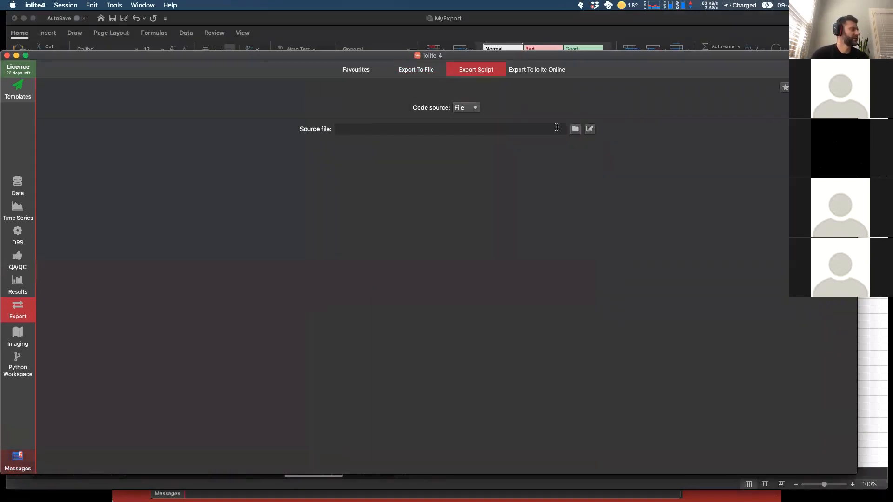
Step: Browse for the script's source file in iolite4_xyz/python_examples/iolite4-python-examples/export
{"action": "left_click", "coordinate": [575, 130]}
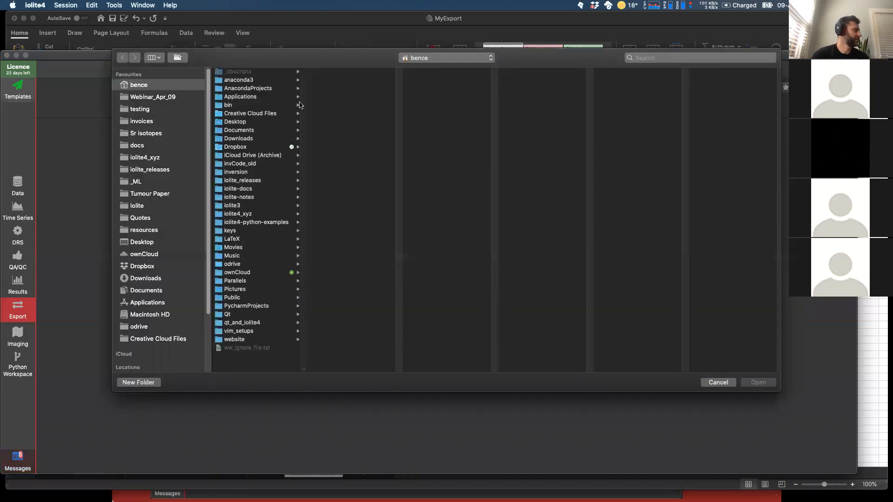
{"action": "left_click", "coordinate": [153, 158]}
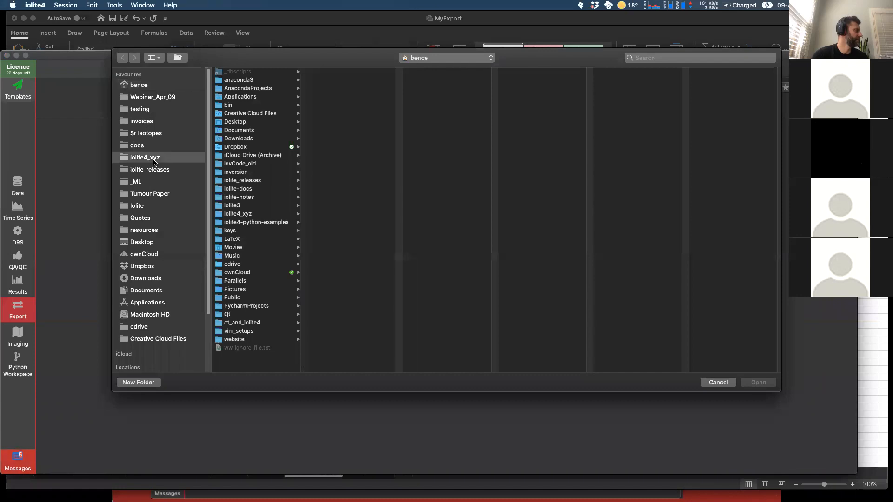
{"action": "left_click", "coordinate": [235, 97]}
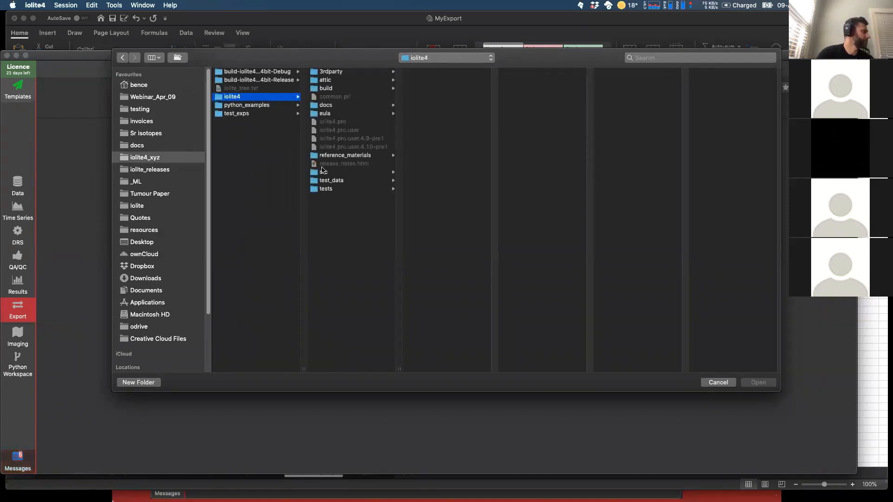
{"action": "left_click", "coordinate": [254, 105]}
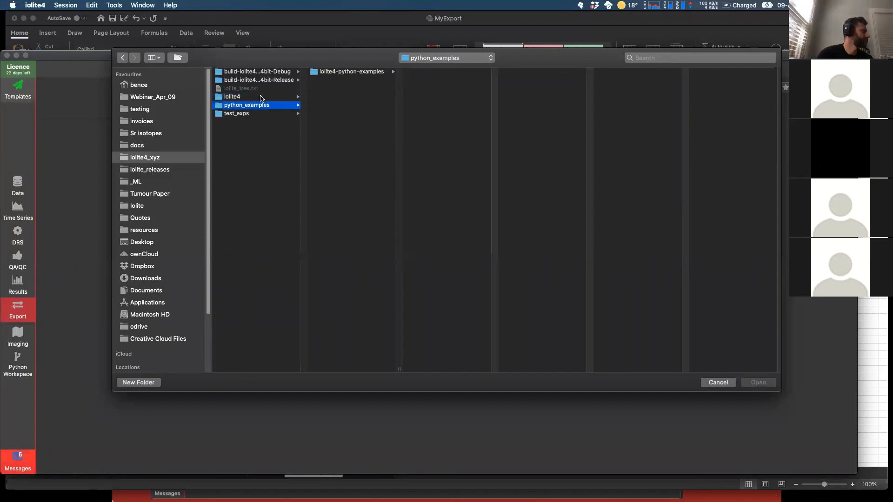
{"action": "left_click", "coordinate": [339, 72]}
{"action": "left_click", "coordinate": [486, 88]}
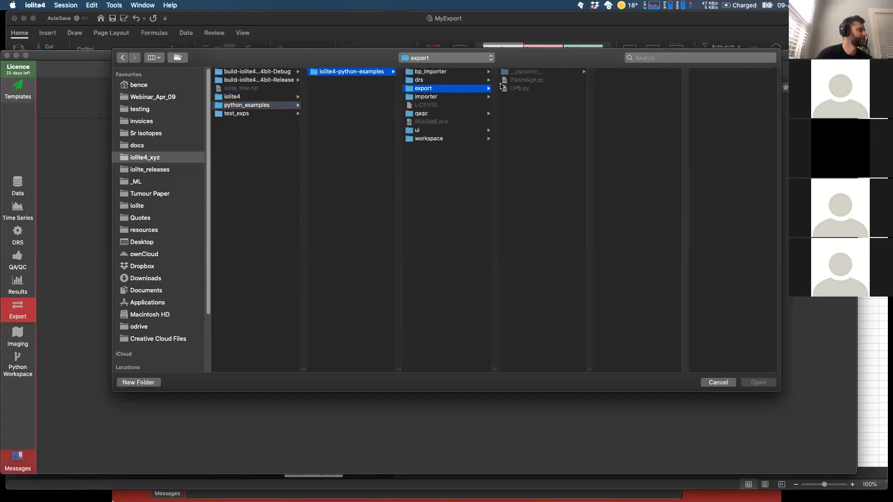
Step: Look through the PlasmAge.py preview and load it as the source file, and change the code source to Code
{"action": "left_click", "coordinate": [517, 80]}
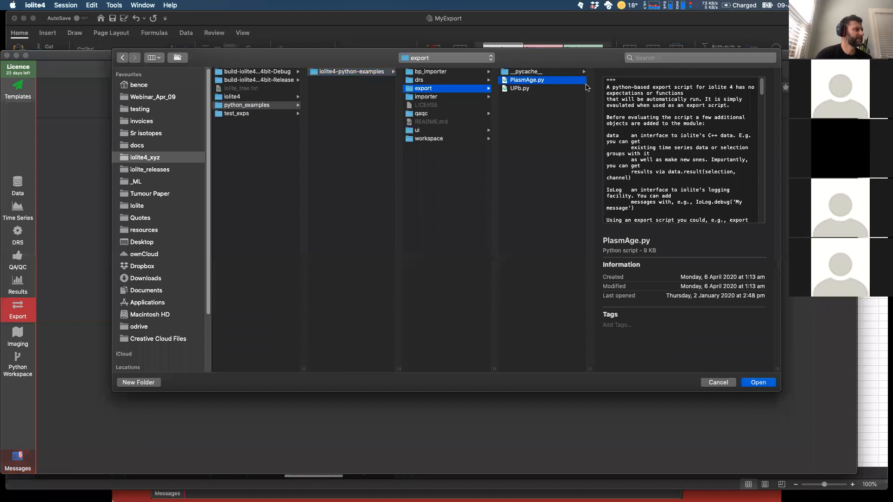
{"action": "scroll", "coordinate": [686, 154], "scroll_direction": "down", "scroll_amount": 15}
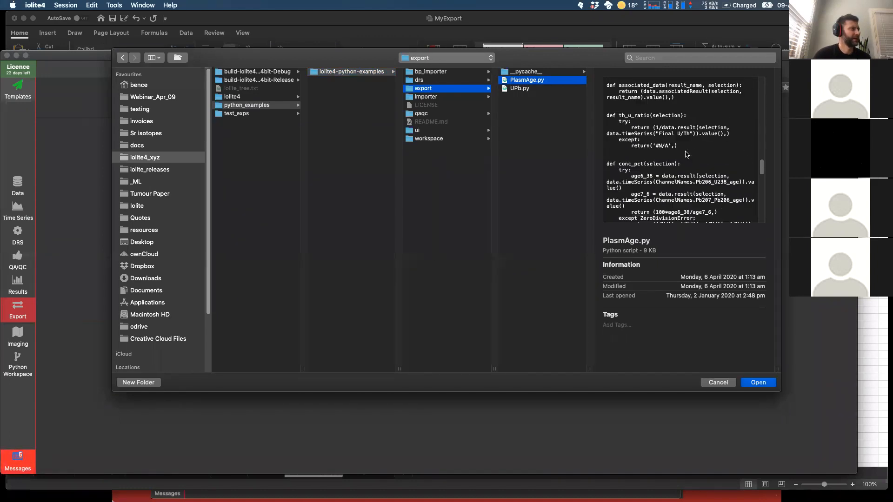
{"action": "scroll", "coordinate": [686, 154], "scroll_direction": "up", "scroll_amount": 15}
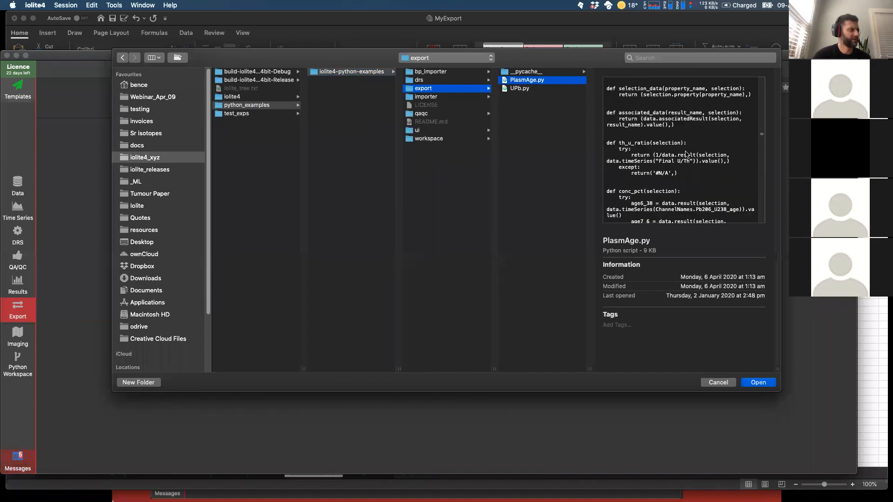
{"action": "left_click", "coordinate": [767, 383]}
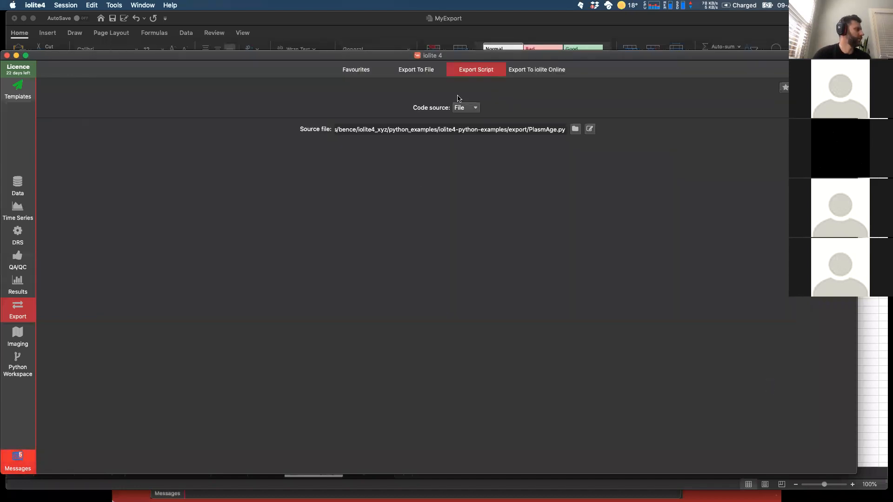
{"action": "left_click", "coordinate": [473, 110]}
{"action": "left_click", "coordinate": [465, 119]}
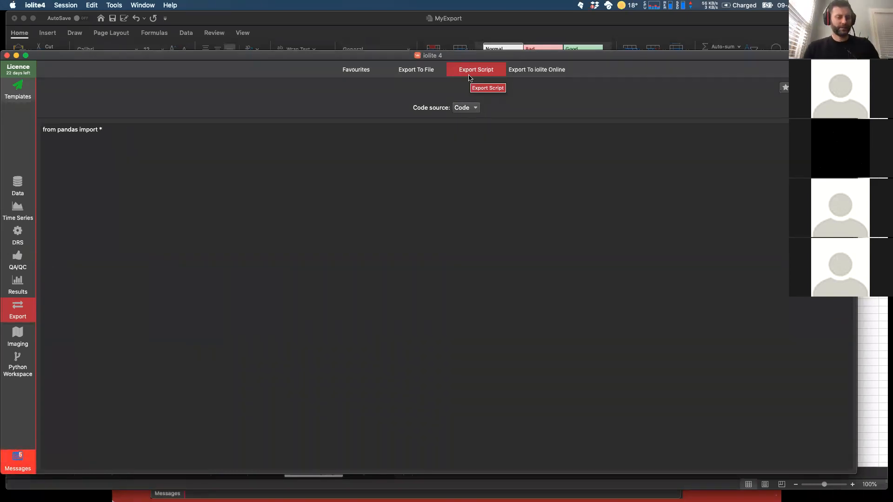
{"action": "key", "text": "super+Tab"}
{"action": "key", "text": "super+Tab"}
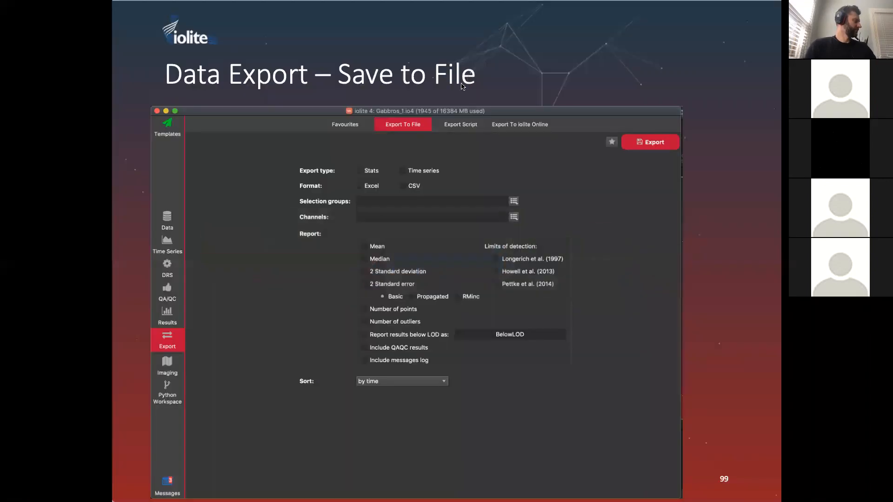
{"action": "key", "text": "Right"}
{"action": "key", "text": "Right"}
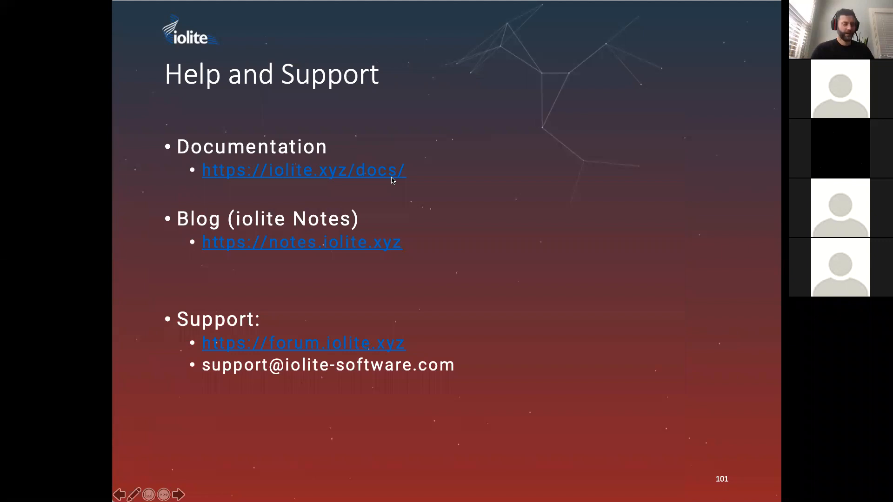
{"action": "key", "text": "Left"}
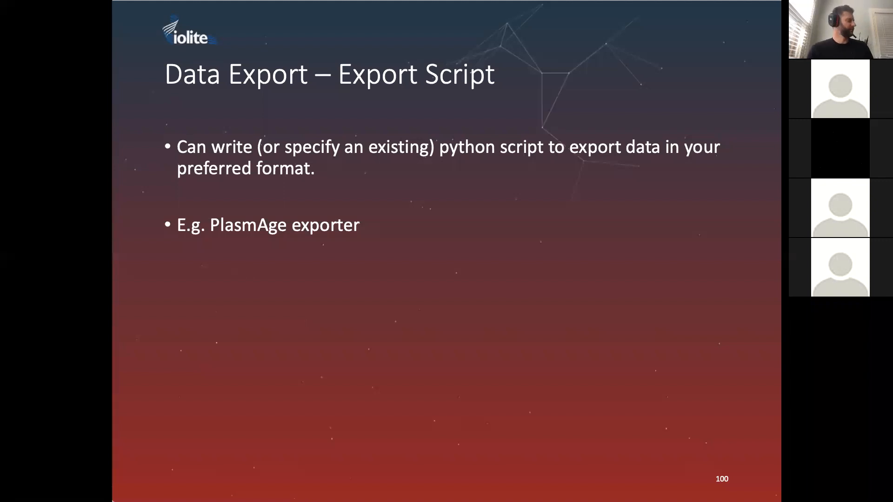
{"action": "key", "text": "Right"}
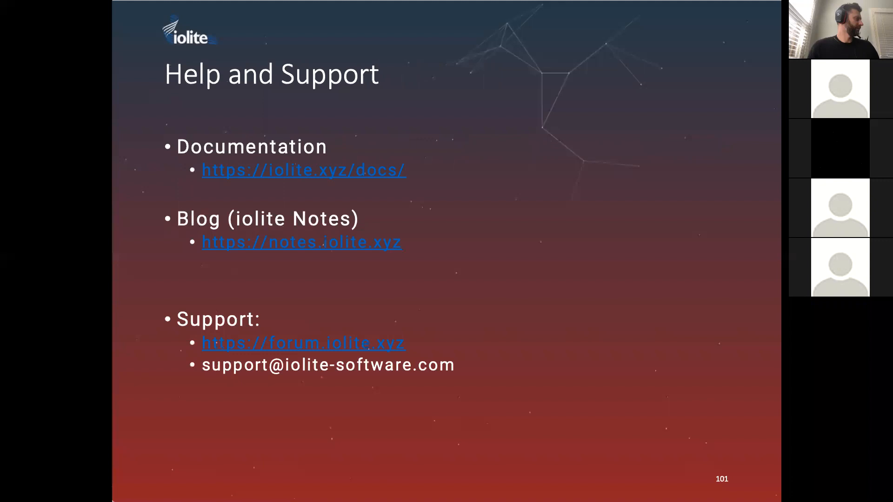